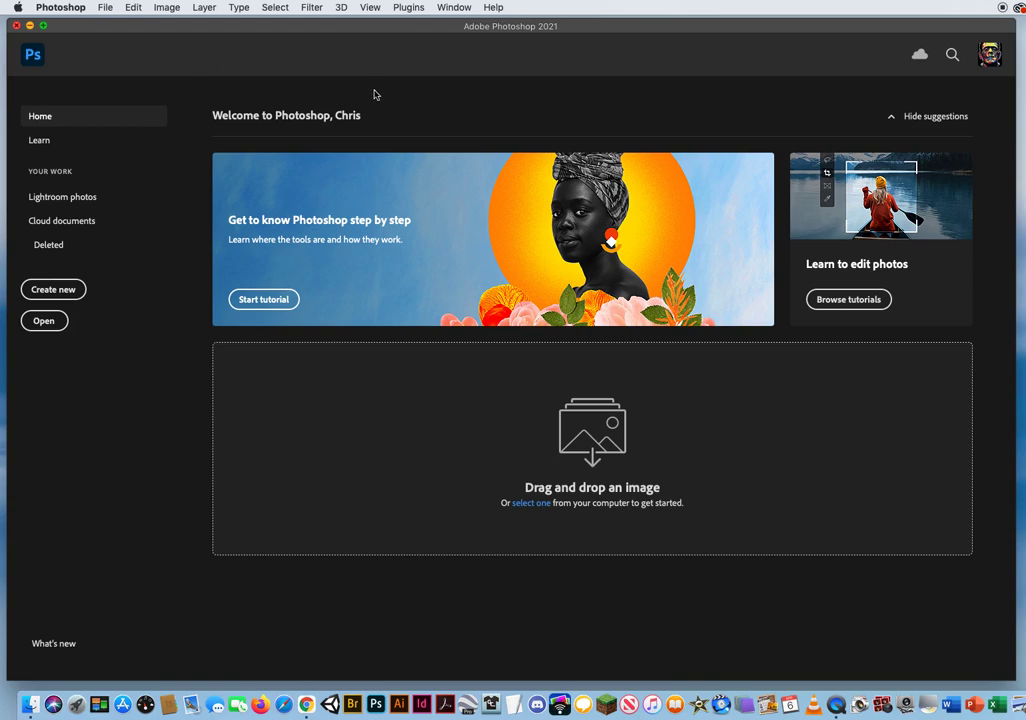
- Open the photo RetouchThisPhoto.jpg from the Desktop folder
left_click(107, 10)
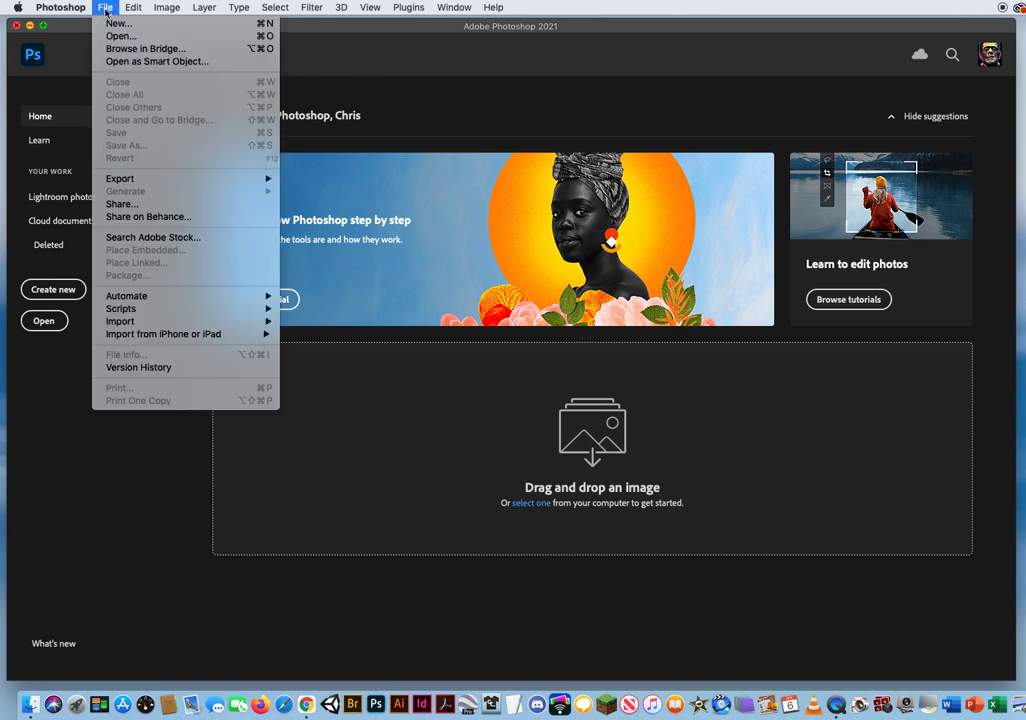
left_click(90, 33)
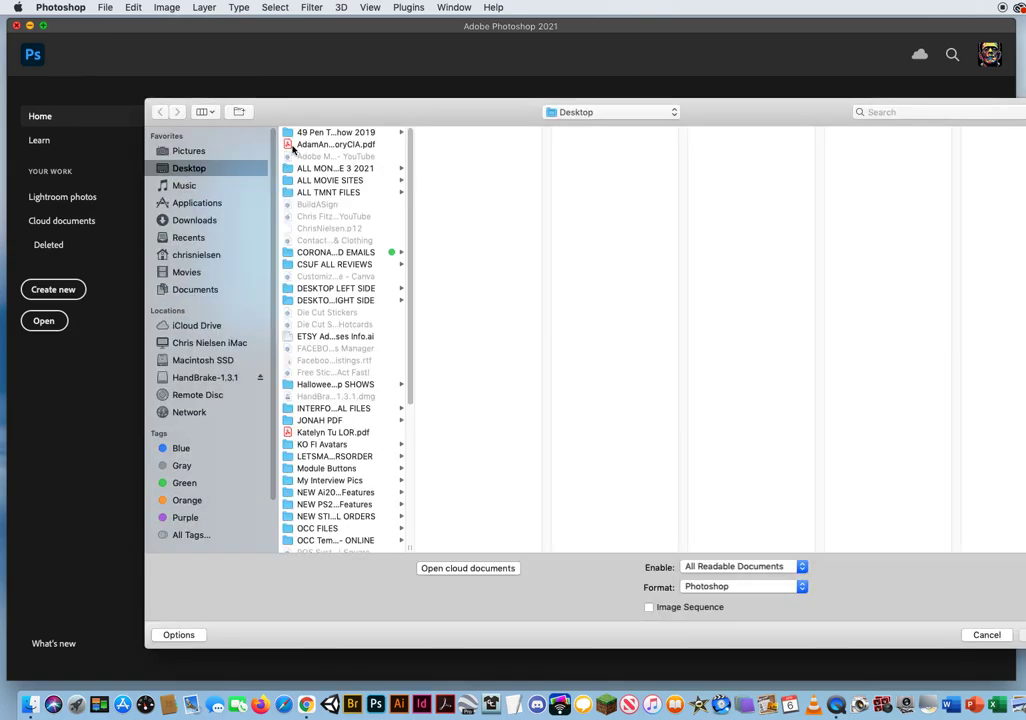
scroll(390, 450, "down", 10)
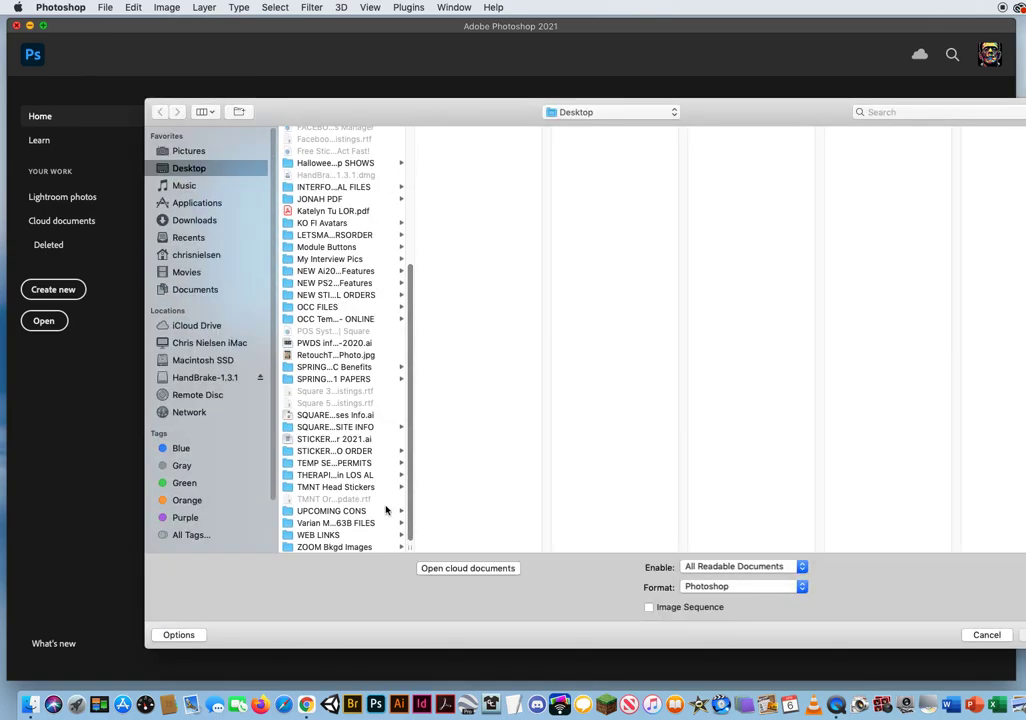
left_click(305, 355)
left_click_drag(828, 117, 720, 90)
left_click(935, 609)
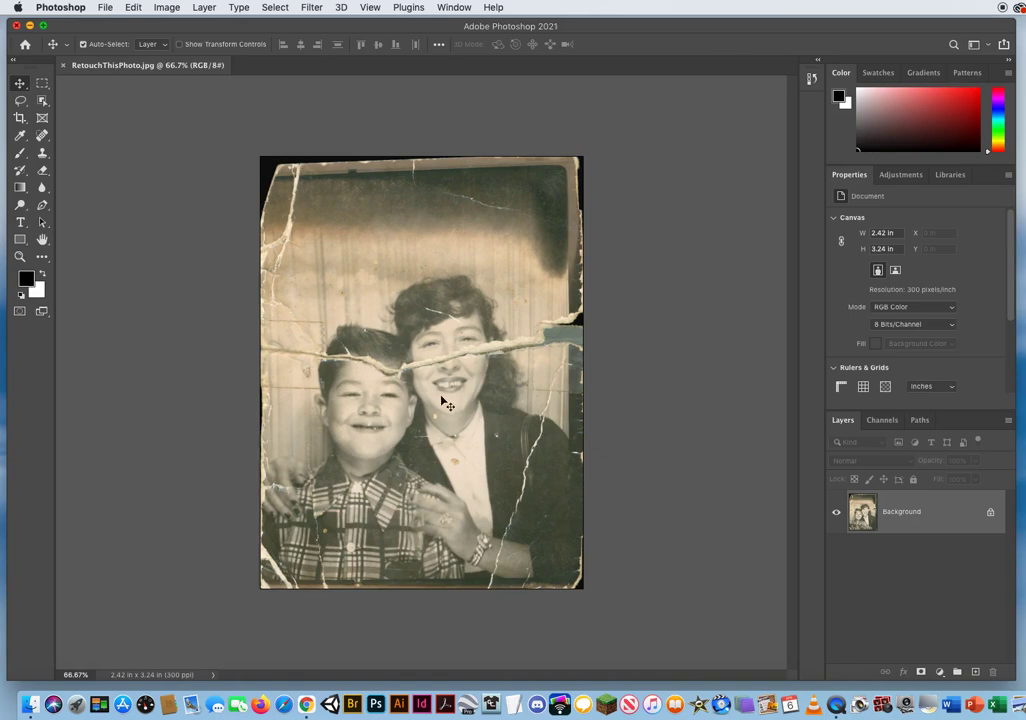
- Reset the Essentials workspace and show the tools in two columns
left_click(454, 7)
mouse_move(458, 39)
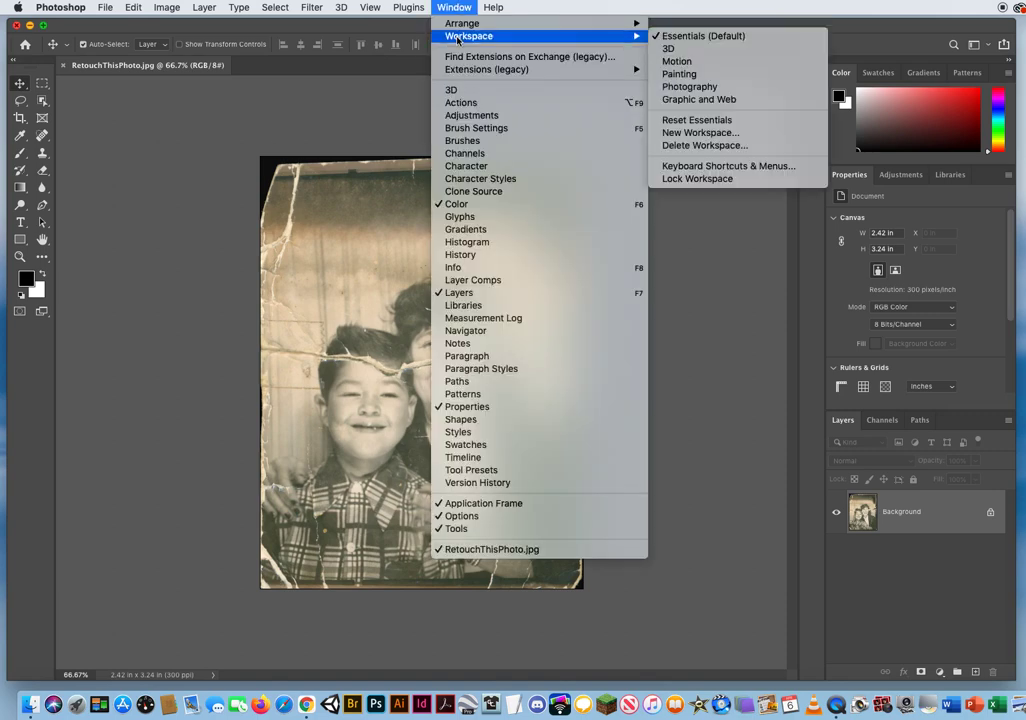
left_click(696, 121)
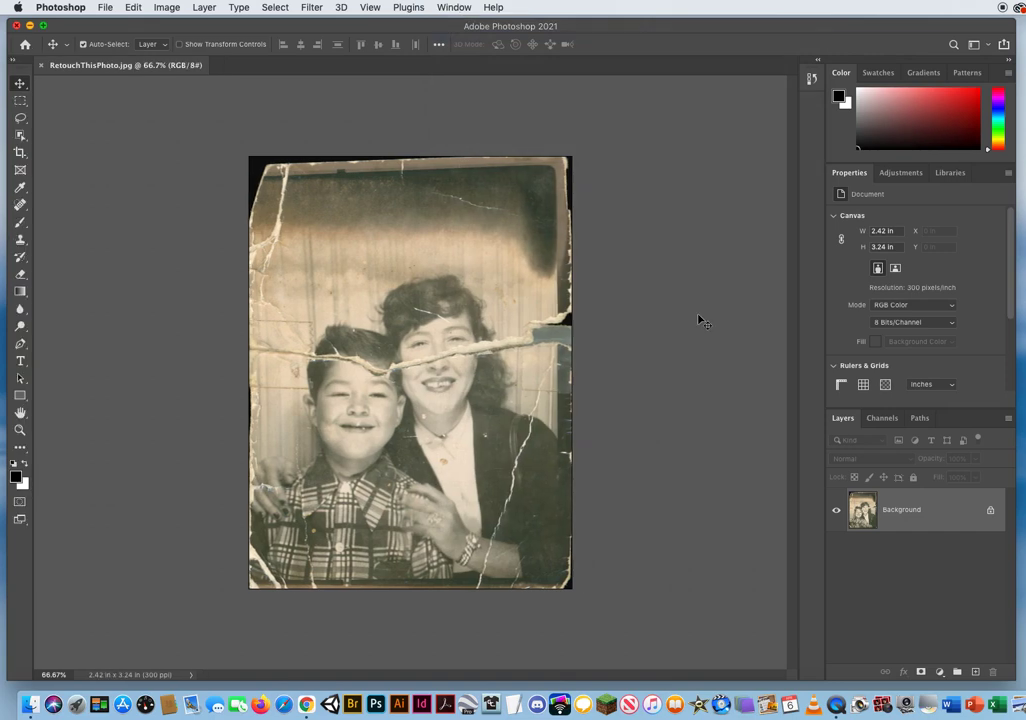
left_click(12, 58)
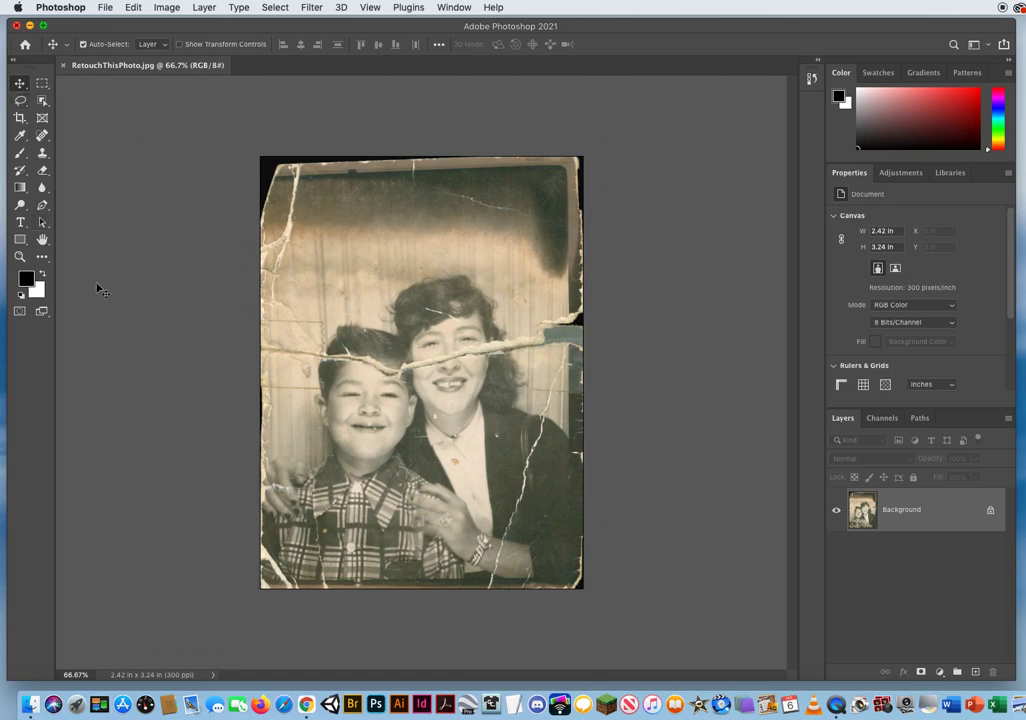
- Reset all tools to their default settings
left_click(53, 45)
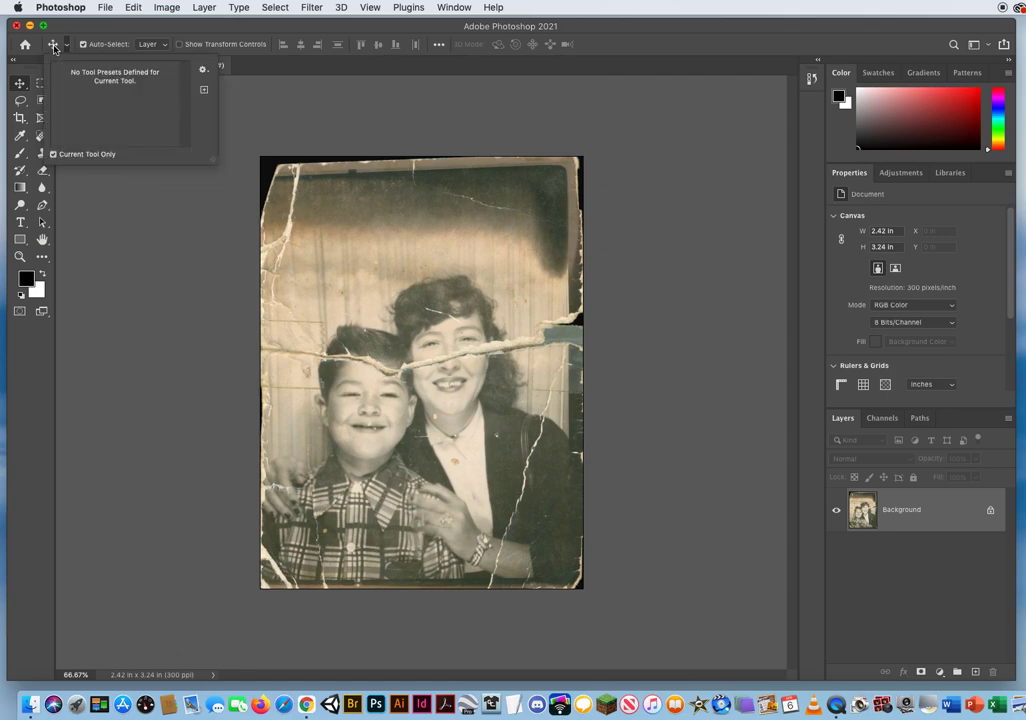
left_click(203, 70)
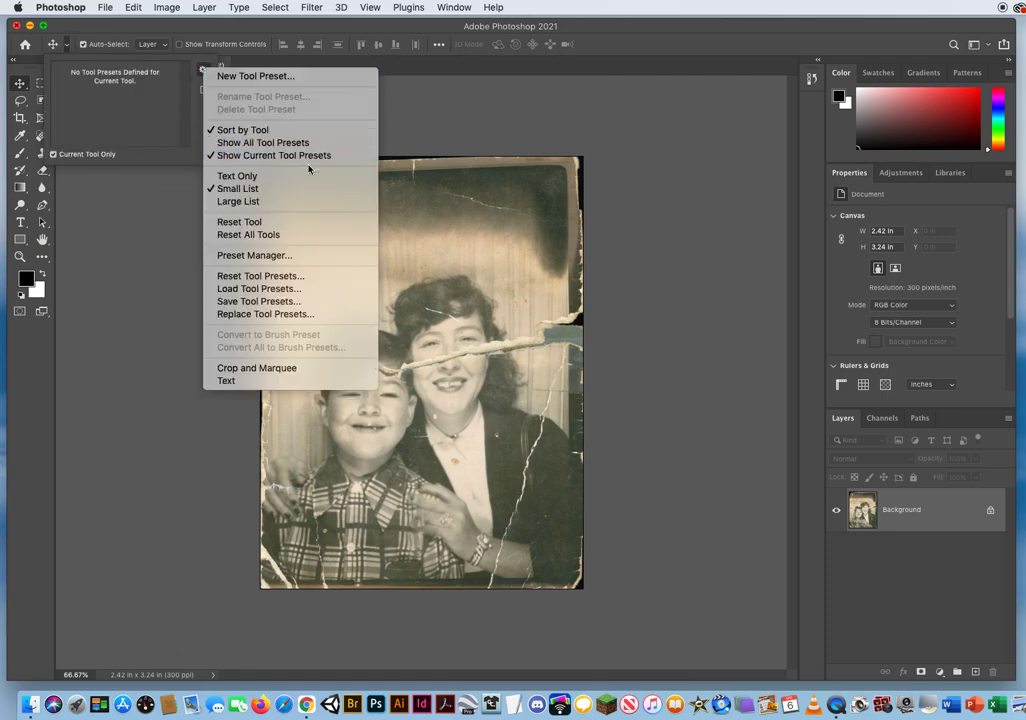
left_click(274, 237)
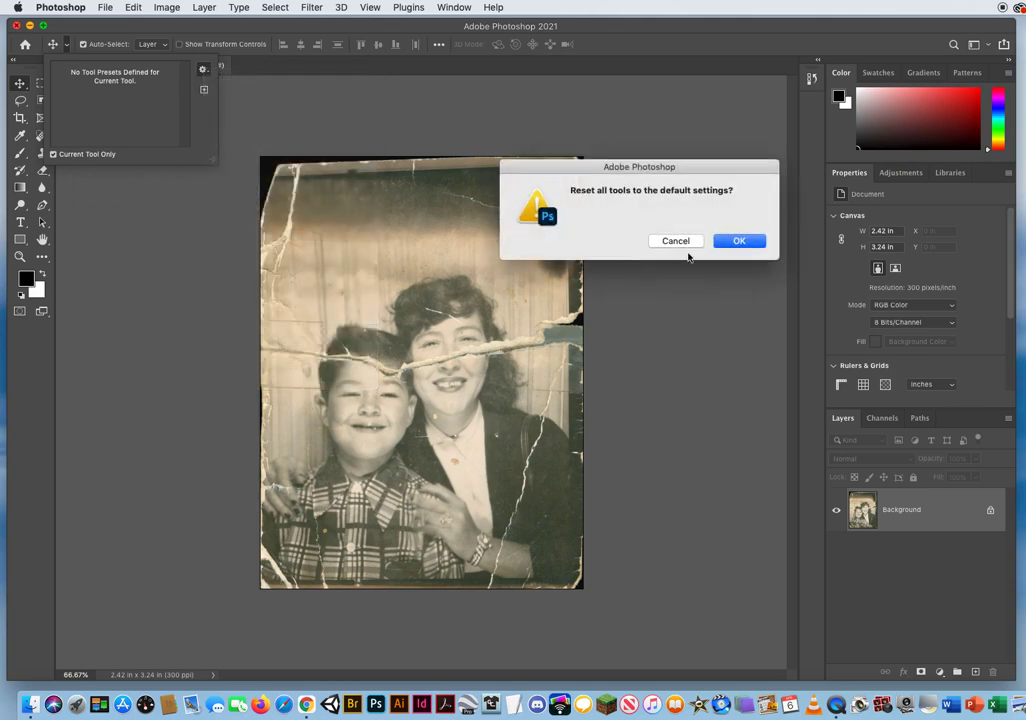
left_click(731, 241)
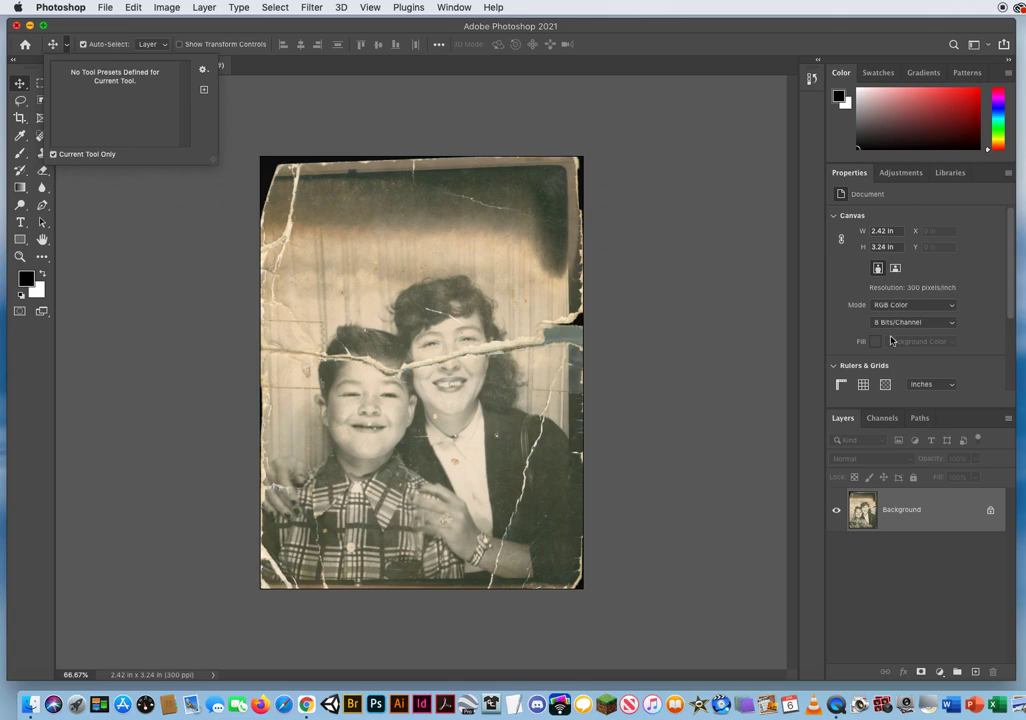
- Collapse the document properties to make room for the layers and duplicate the Background layer
left_click(850, 177)
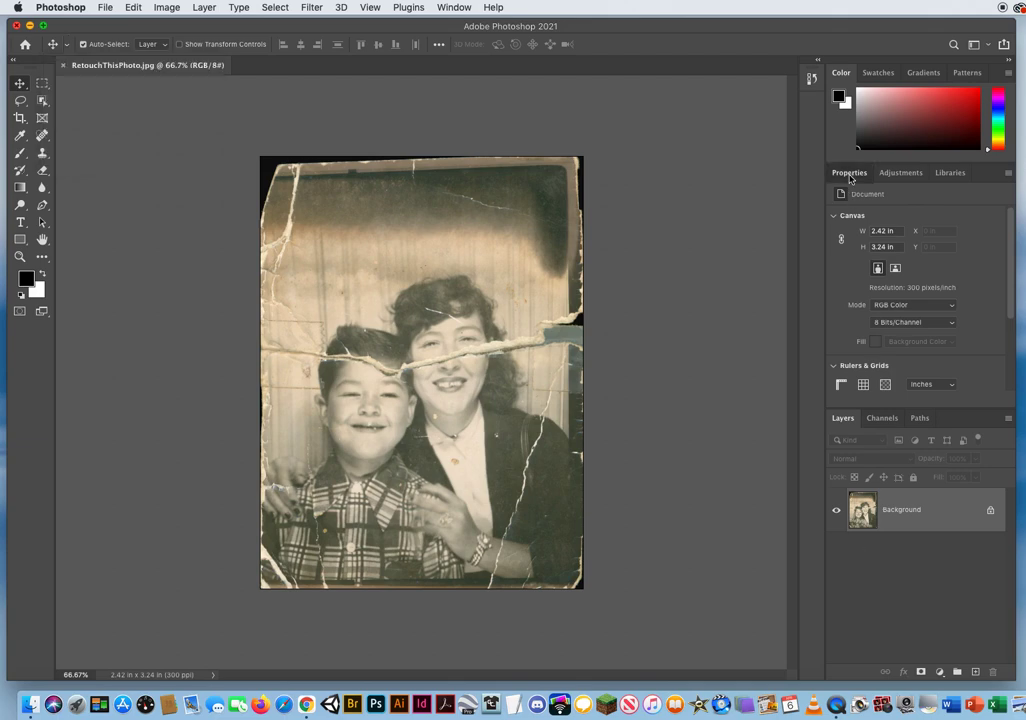
left_click(850, 177)
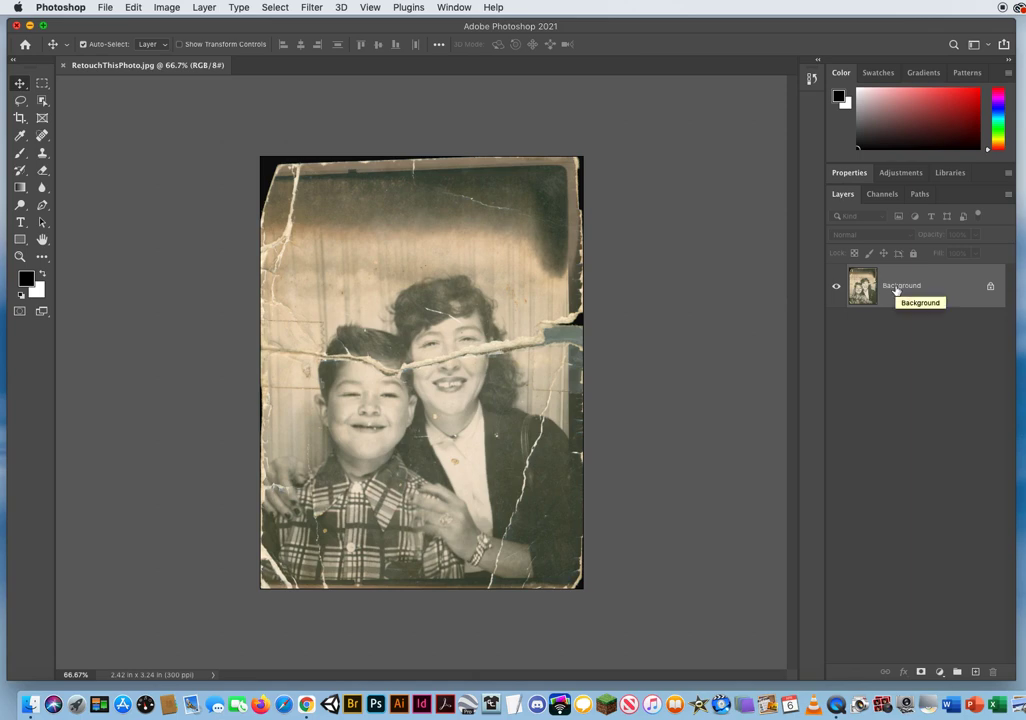
key("super")
key("super+j")
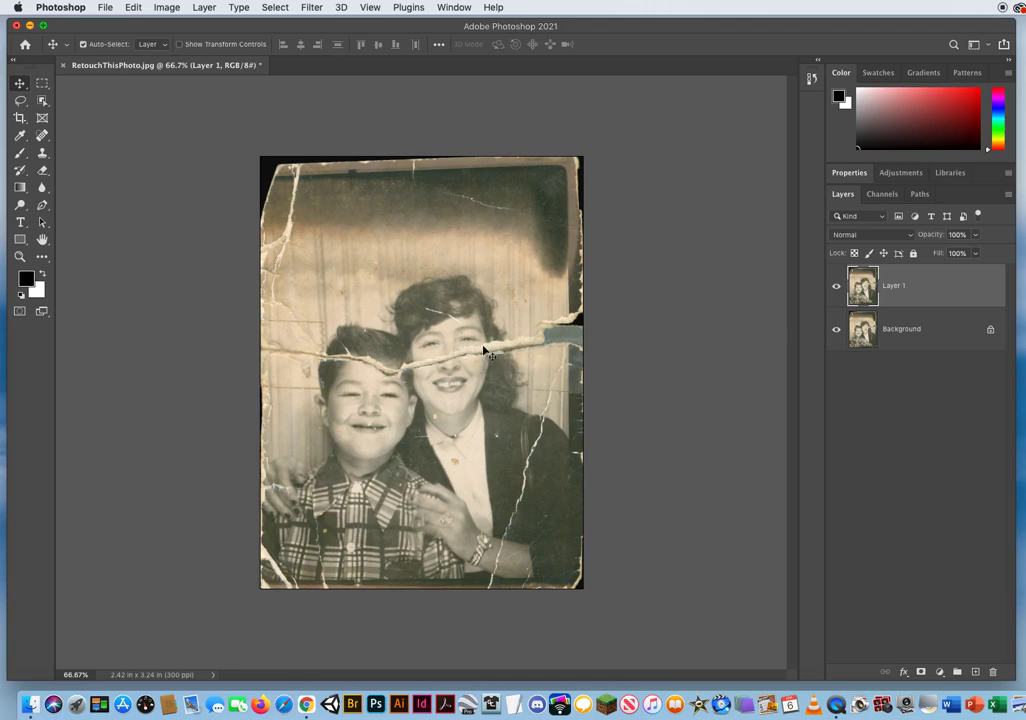
- Add a new layer directly above the Background layer and fill it with white
left_click(909, 331)
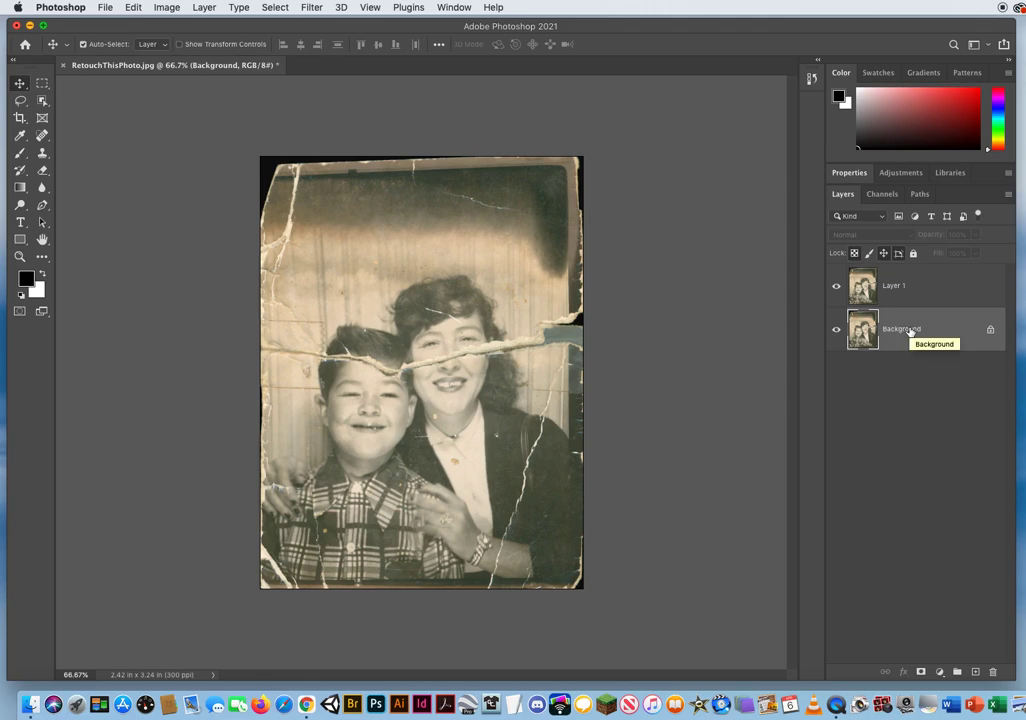
left_click(977, 674)
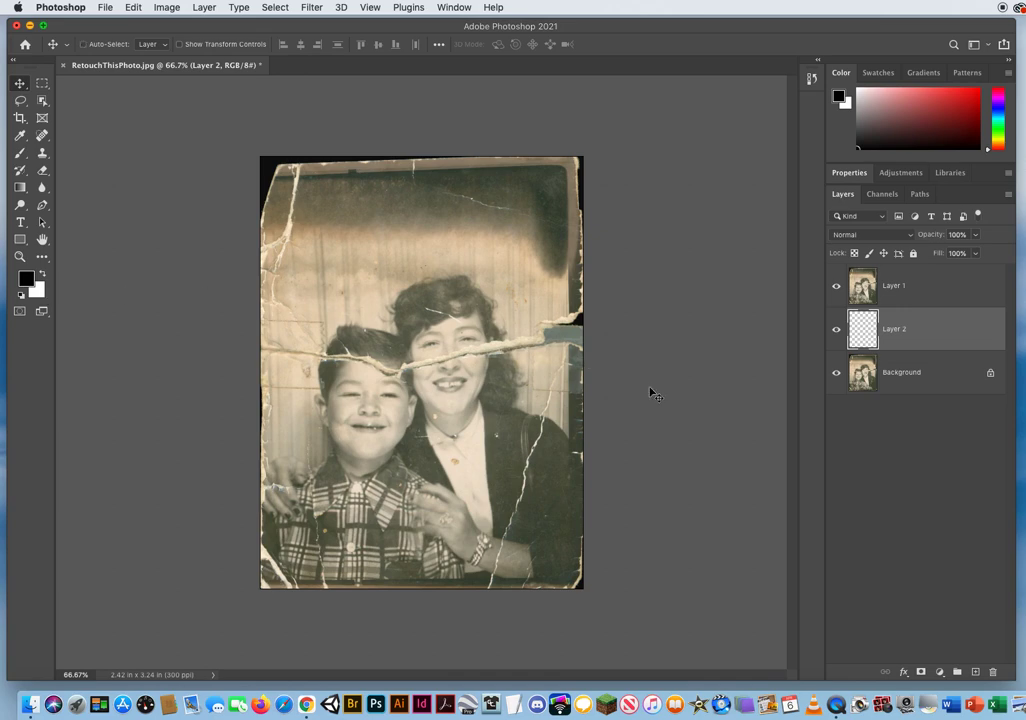
key("super+BackSpace")
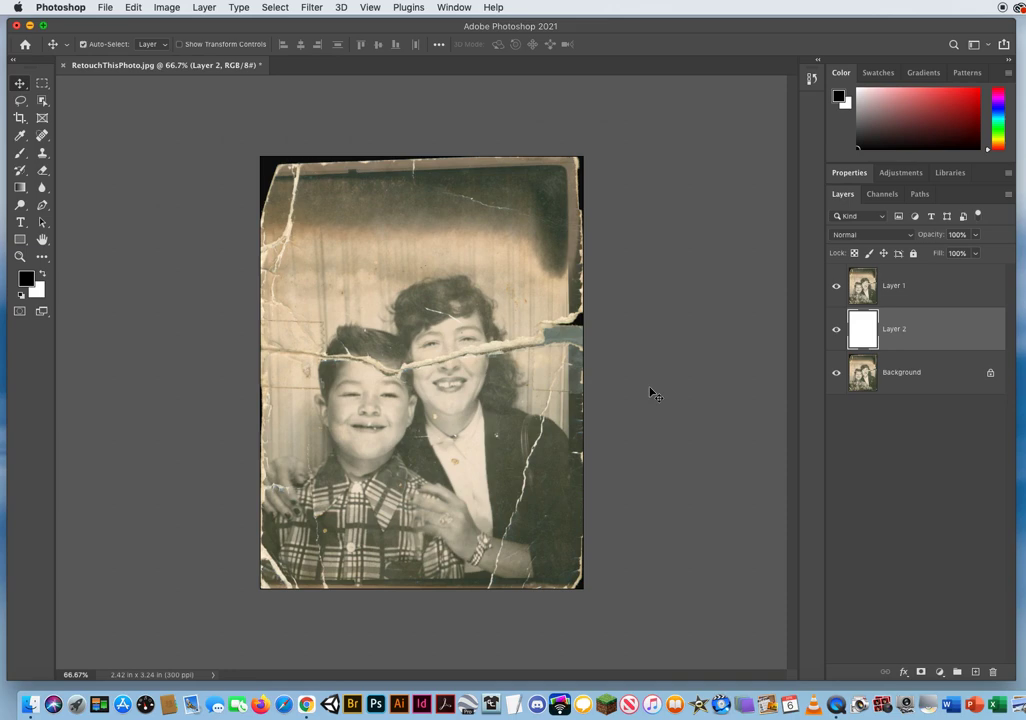
- Hide and reshow Layer 1 to check the white layer beneath it, and try inverting Layer 2 to black and back
left_click(836, 286)
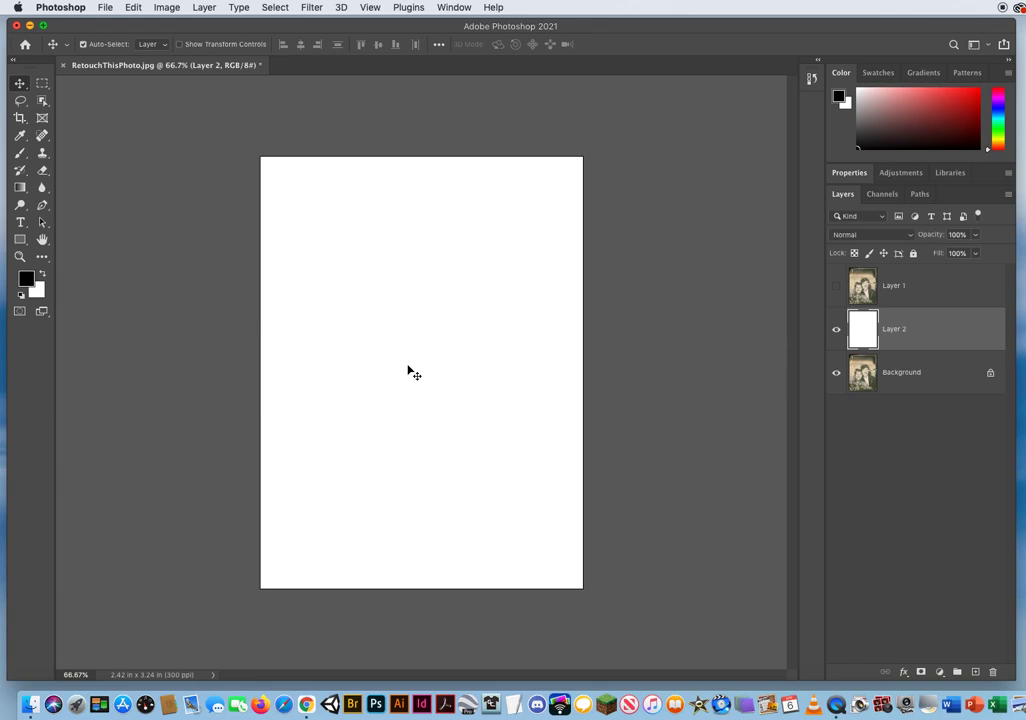
left_click(836, 286)
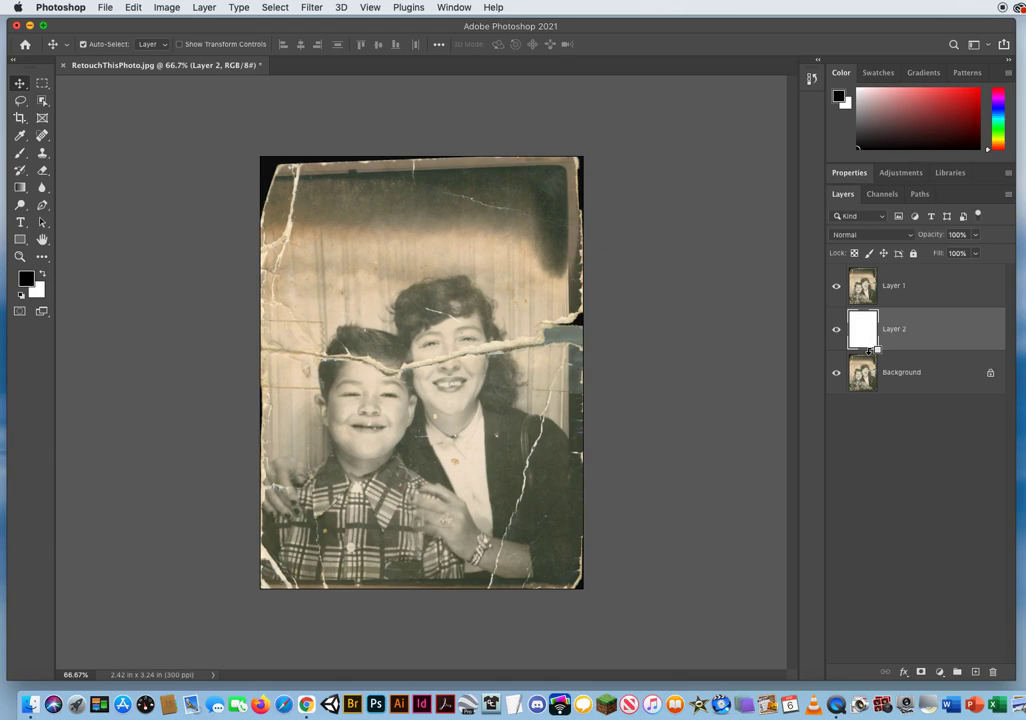
key("super+i")
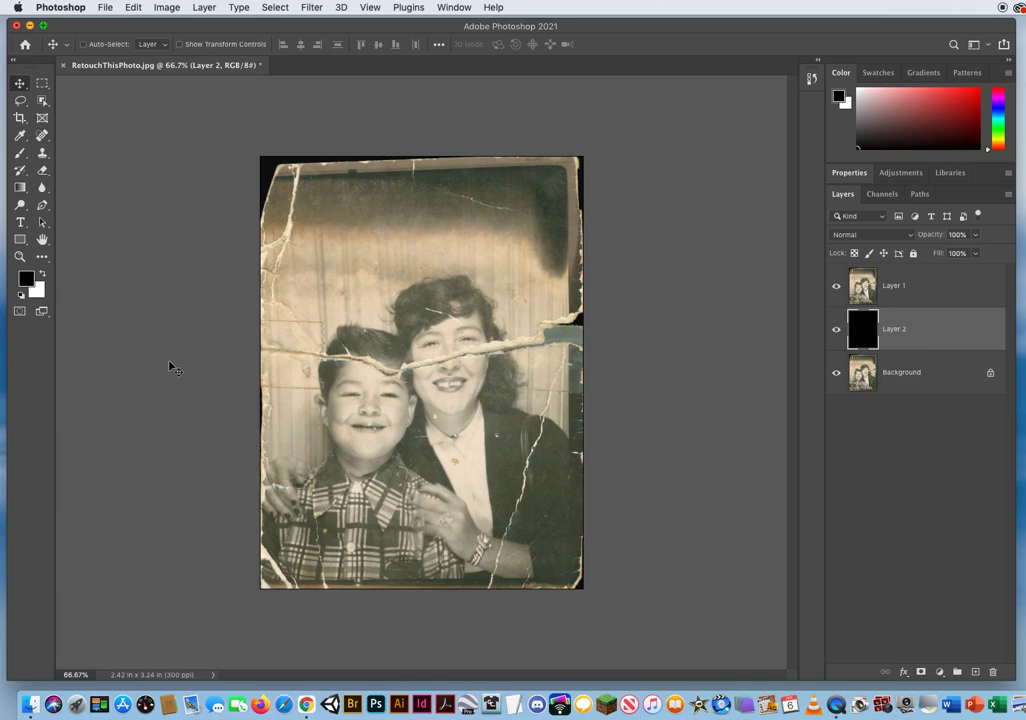
key("super+i")
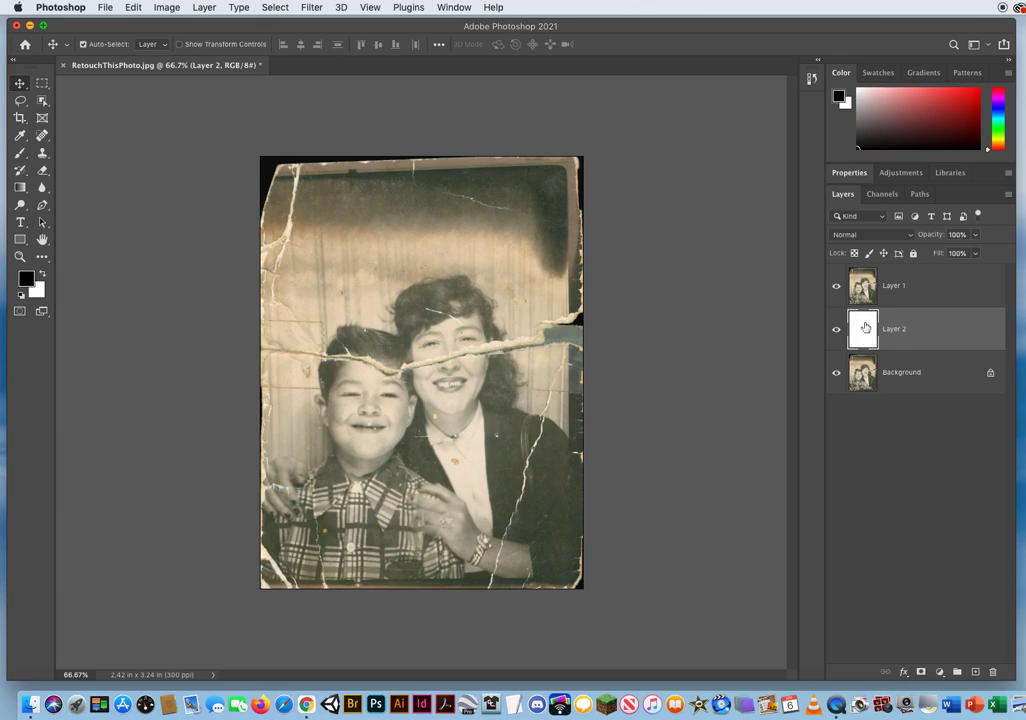
- Lasso the part of Layer 1 above the horizontal tear, copy it to a new layer and check it with Layer 1 hidden
left_click(880, 290)
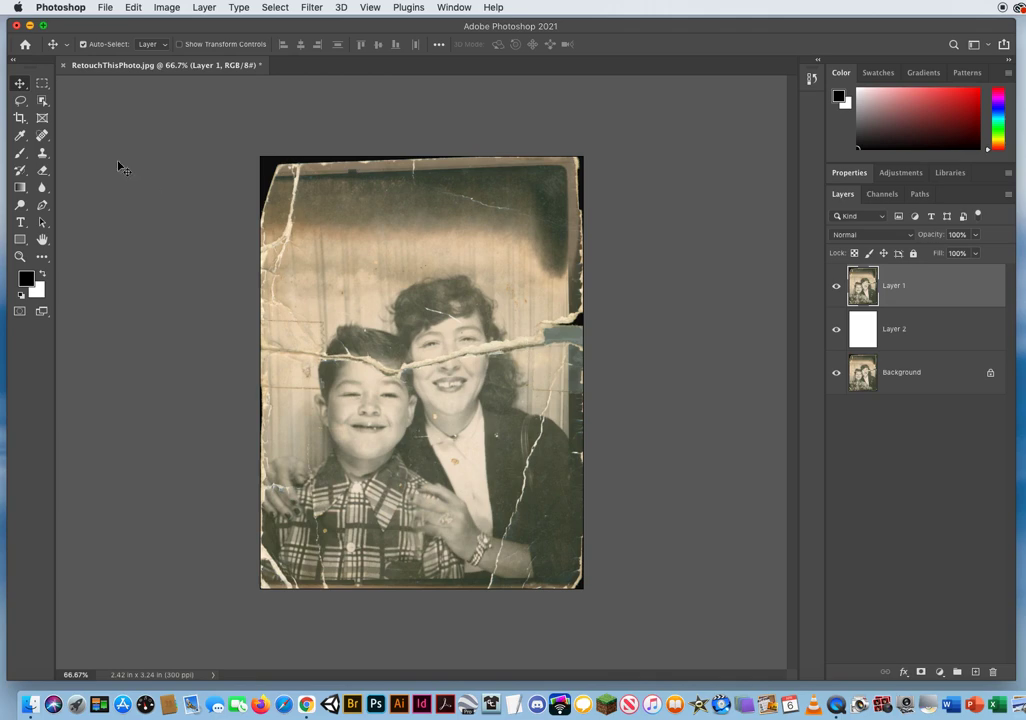
left_click(20, 102)
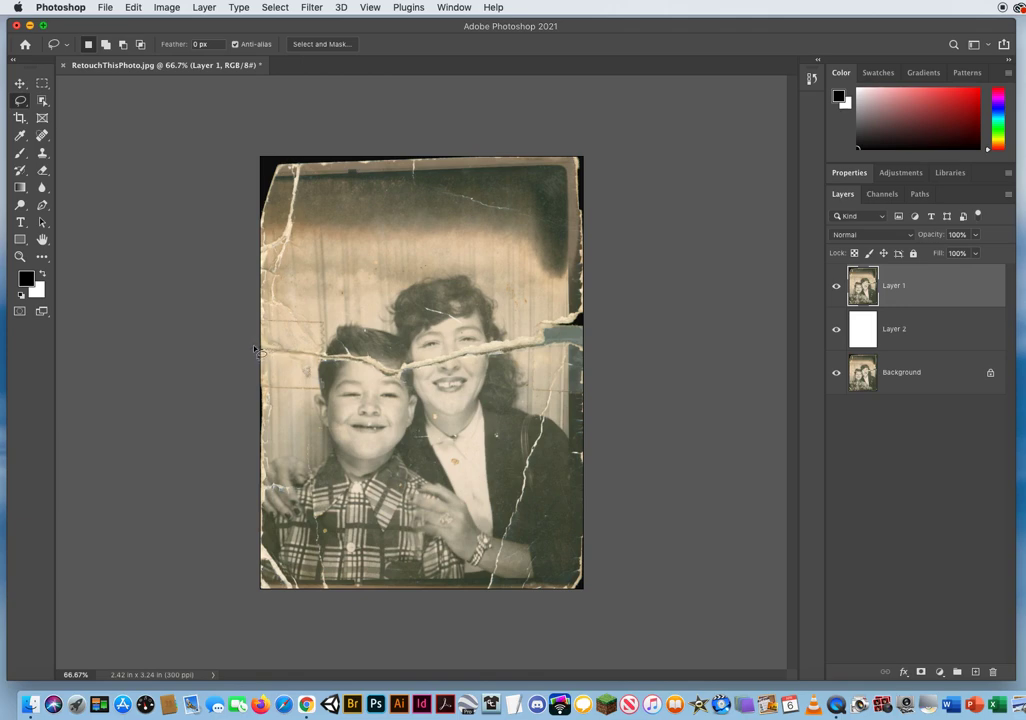
mouse_move(261, 348)
left_mouse_down()
mouse_move(360, 356)
mouse_move(400, 372)
mouse_move(590, 316)
mouse_move(614, 286)
mouse_move(625, 236)
mouse_move(618, 162)
mouse_move(576, 129)
mouse_move(475, 111)
mouse_move(256, 130)
mouse_move(224, 163)
mouse_move(218, 238)
mouse_move(222, 315)
mouse_move(250, 349)
left_mouse_up()
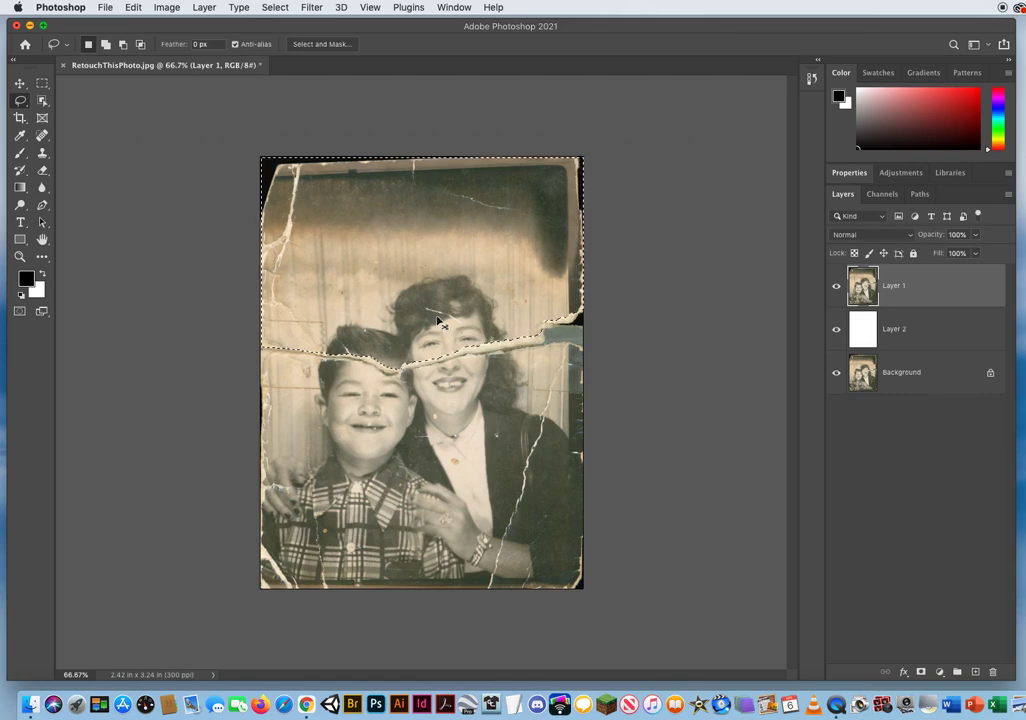
key("super+j")
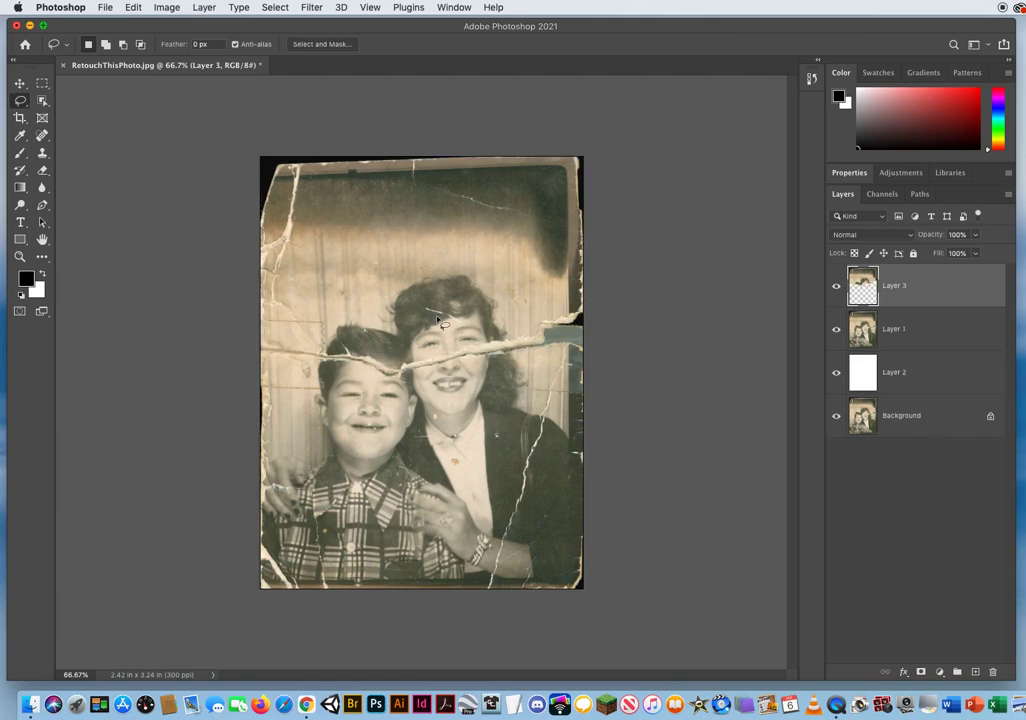
left_click(837, 329)
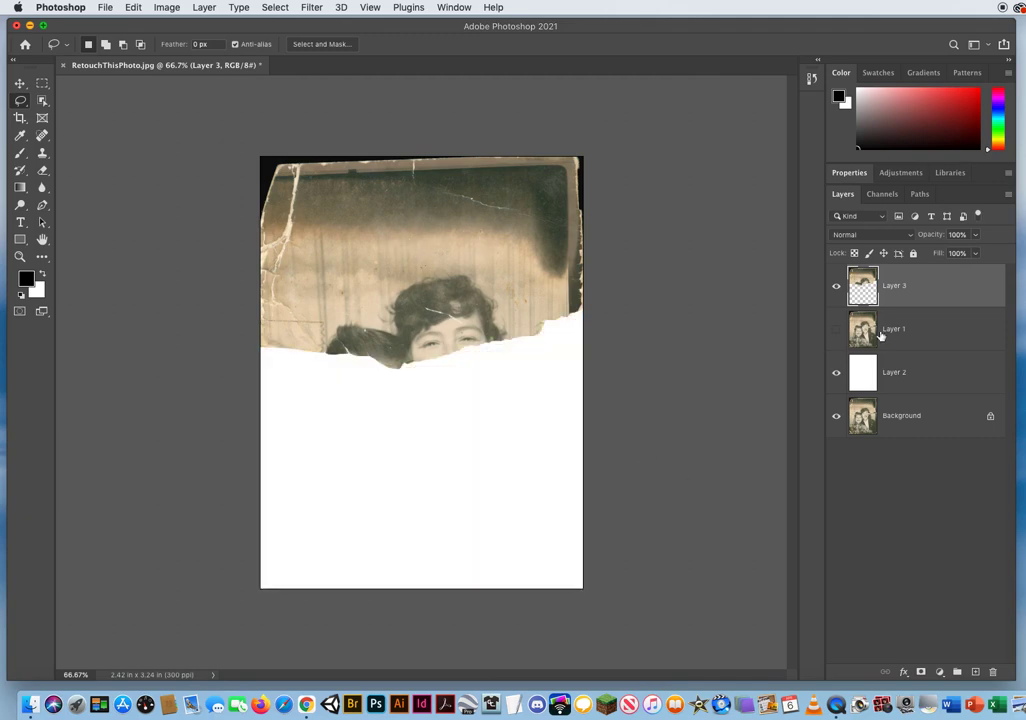
left_click(837, 329)
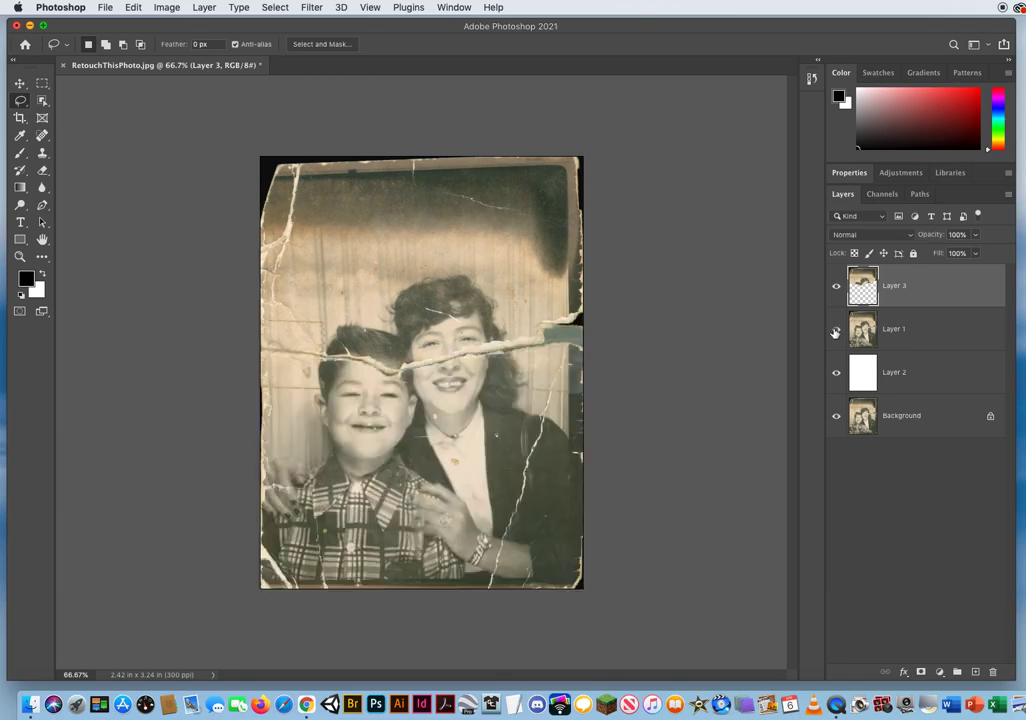
- Check the snapping options, try moving the copied upper piece down over the faces, and undo the move
left_click(20, 83)
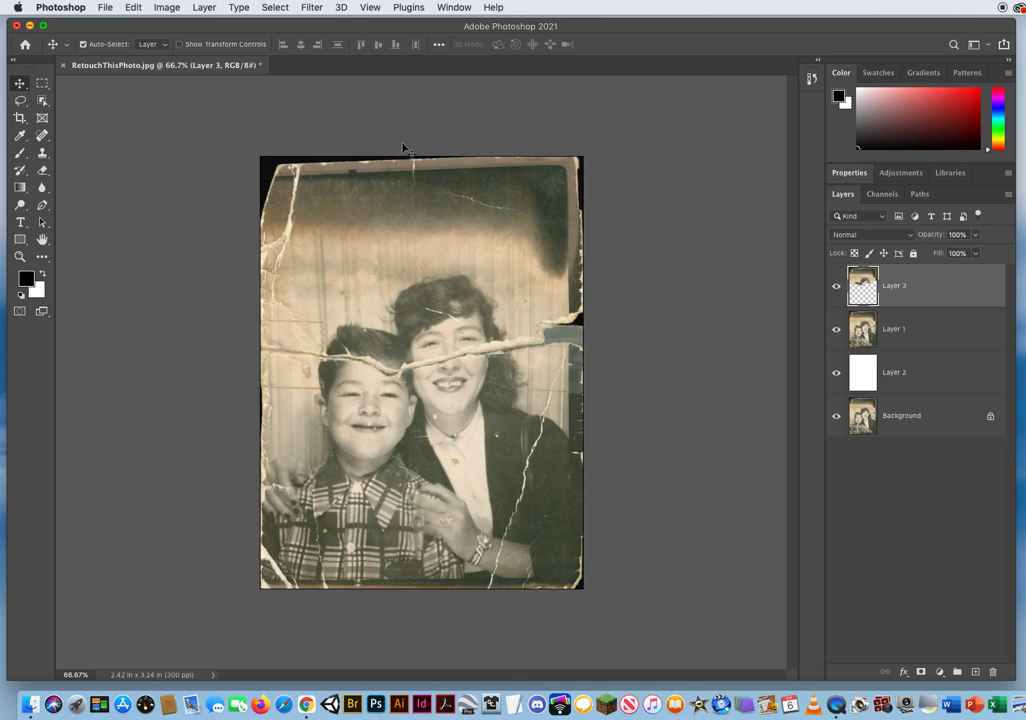
left_click(370, 8)
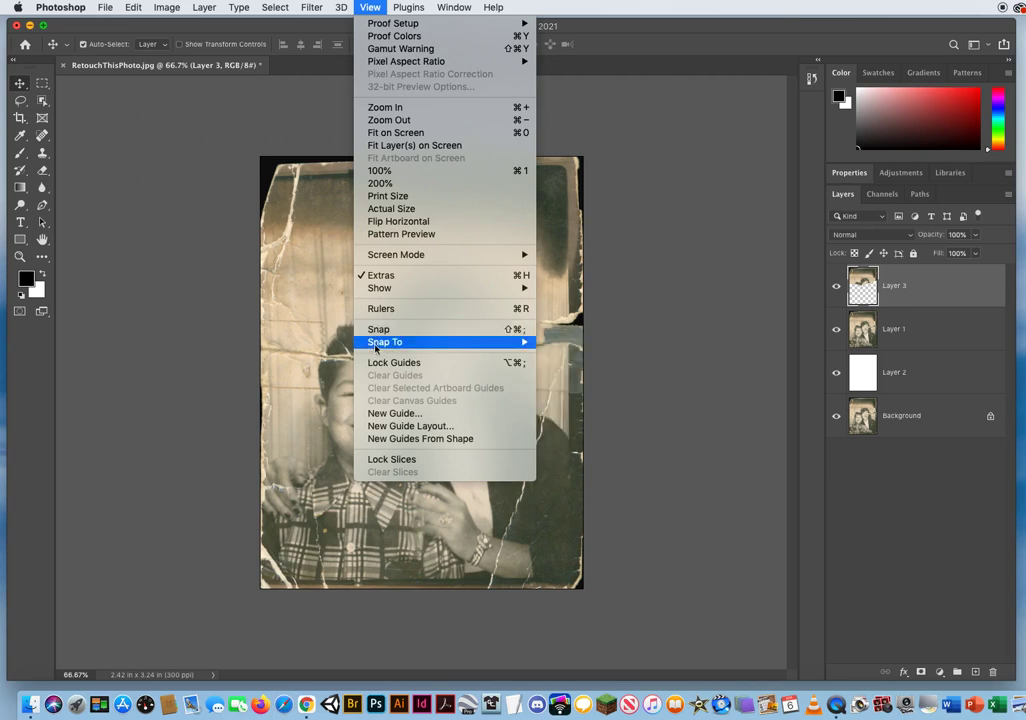
mouse_move(379, 343)
left_click(206, 311)
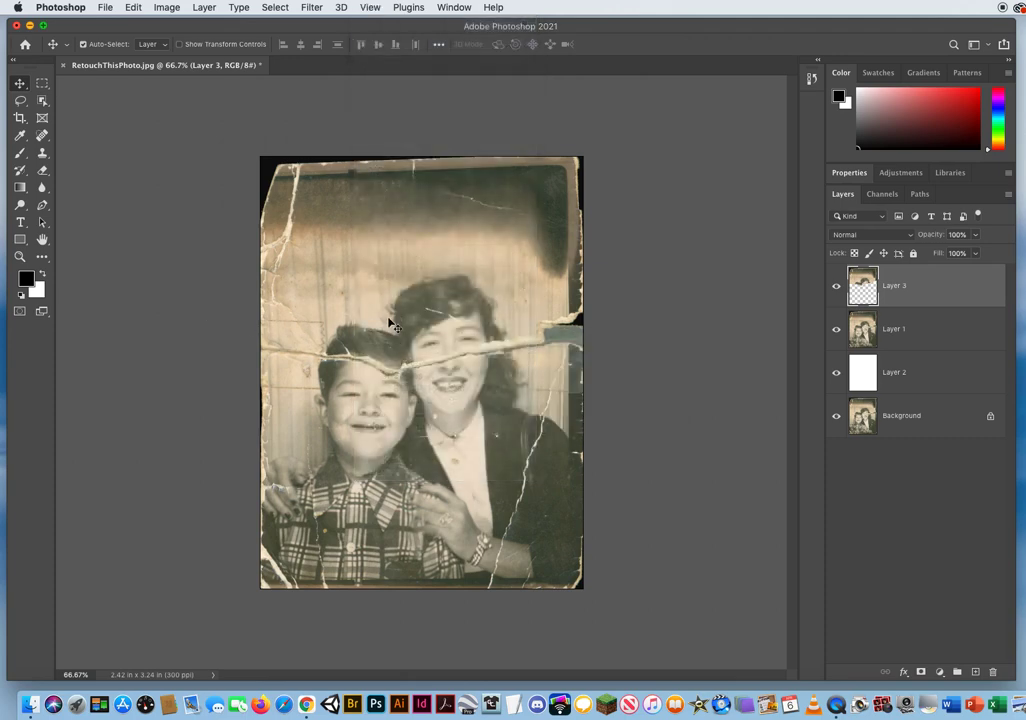
left_click_drag(408, 266, 436, 324)
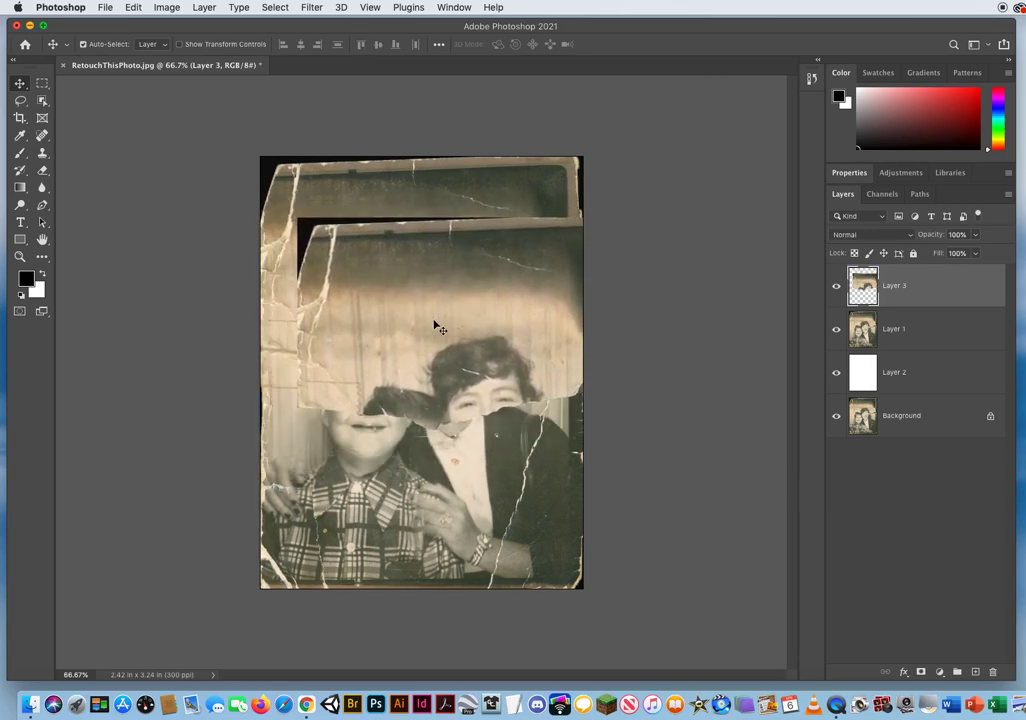
left_click(134, 8)
left_click(138, 19)
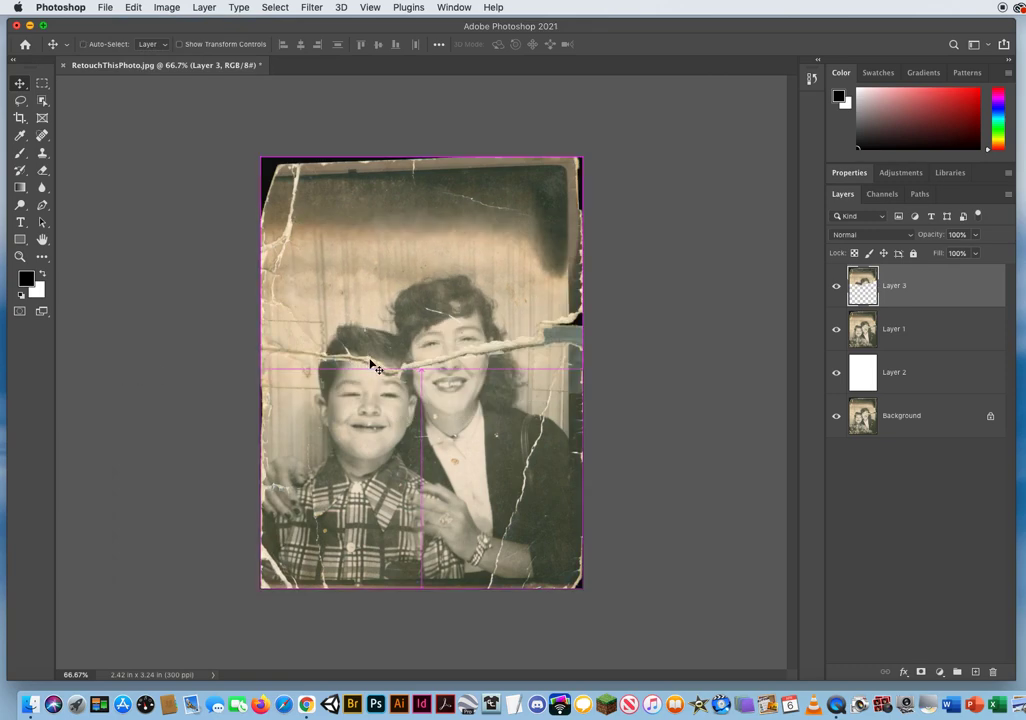
- Rotate the copied upper piece on Layer 3 about 1.47° clockwise and move it down about 17 px to close the tear
key("super+t")
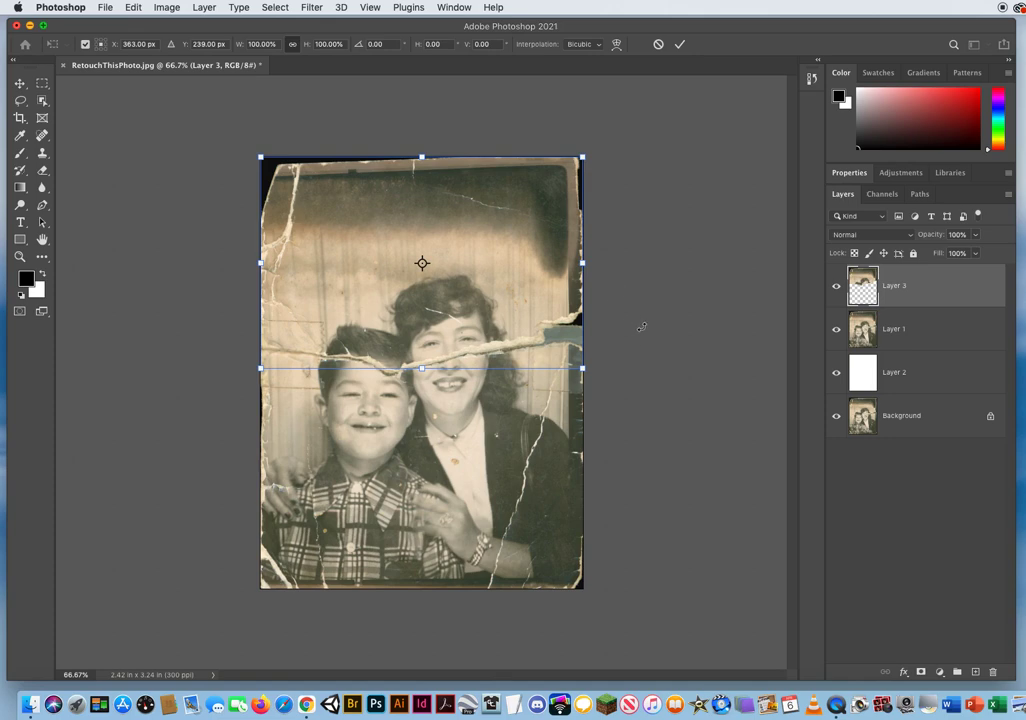
mouse_move(621, 311)
left_mouse_down()
mouse_move(615, 318)
mouse_move(626, 285)
mouse_move(620, 352)
mouse_move(598, 408)
mouse_move(643, 261)
mouse_move(630, 320)
left_mouse_up()
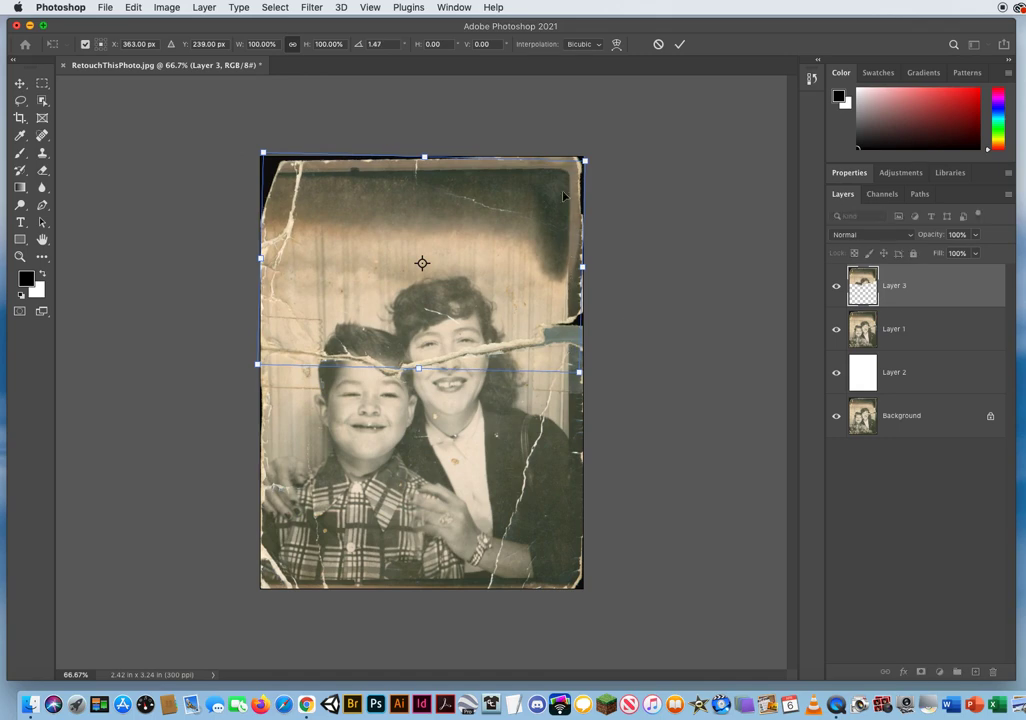
left_click_drag(504, 273, 504, 283)
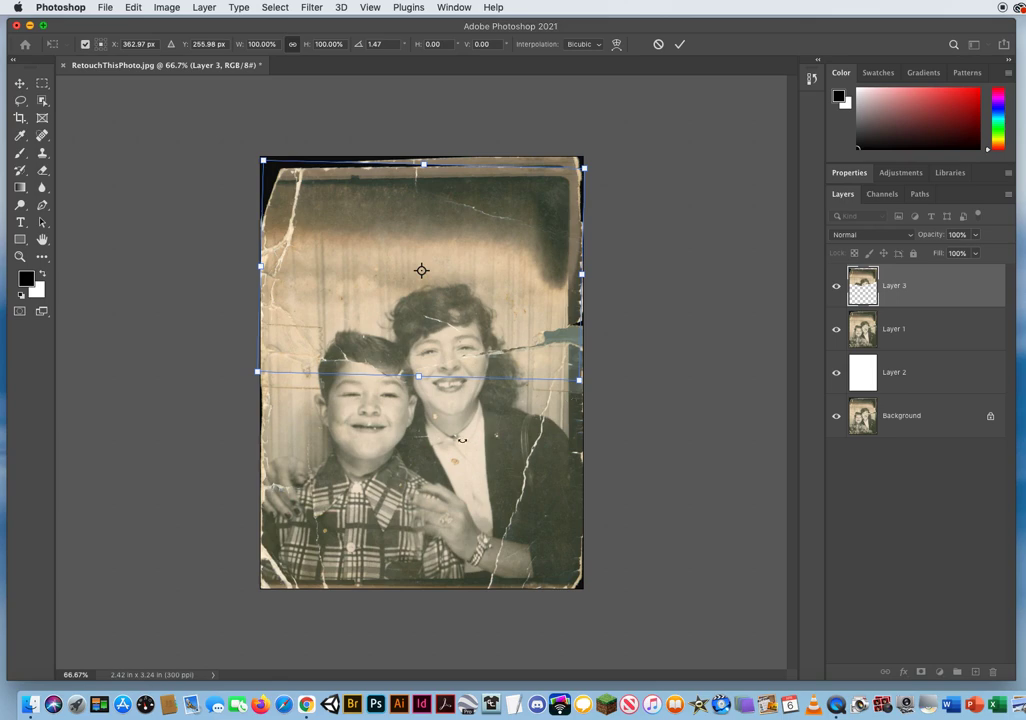
key("Return")
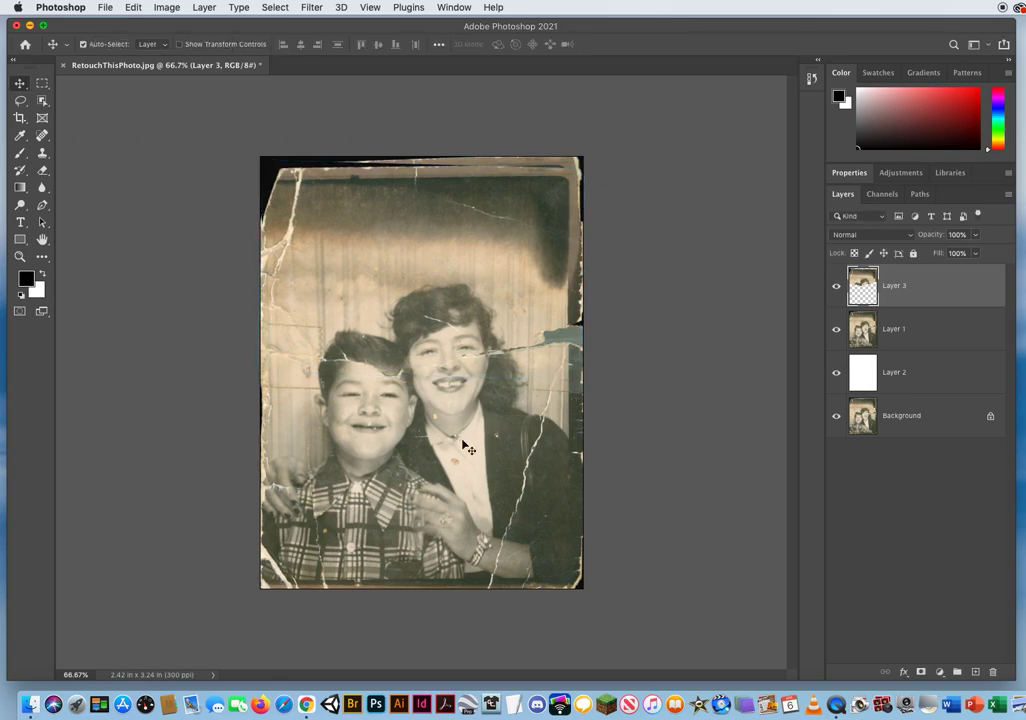
- Compare the photo with Layer 3 hidden and shown, and examine the closed tear, faces and remaining cracks down to the lower edge
left_click(838, 290)
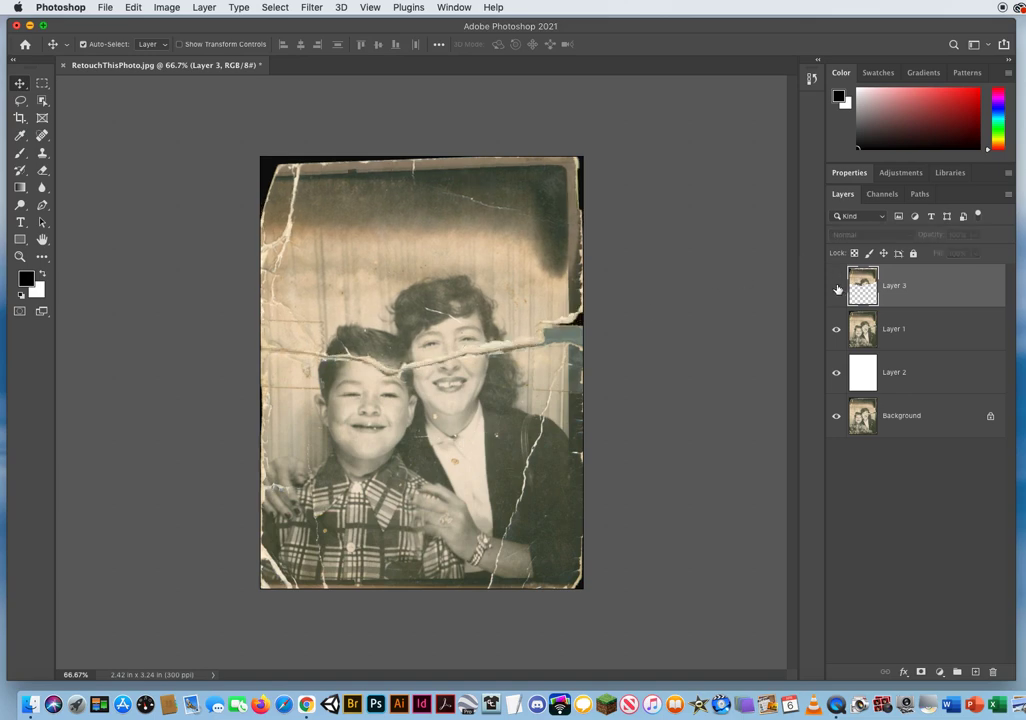
left_click(838, 290)
left_click(838, 290)
left_click(838, 290)
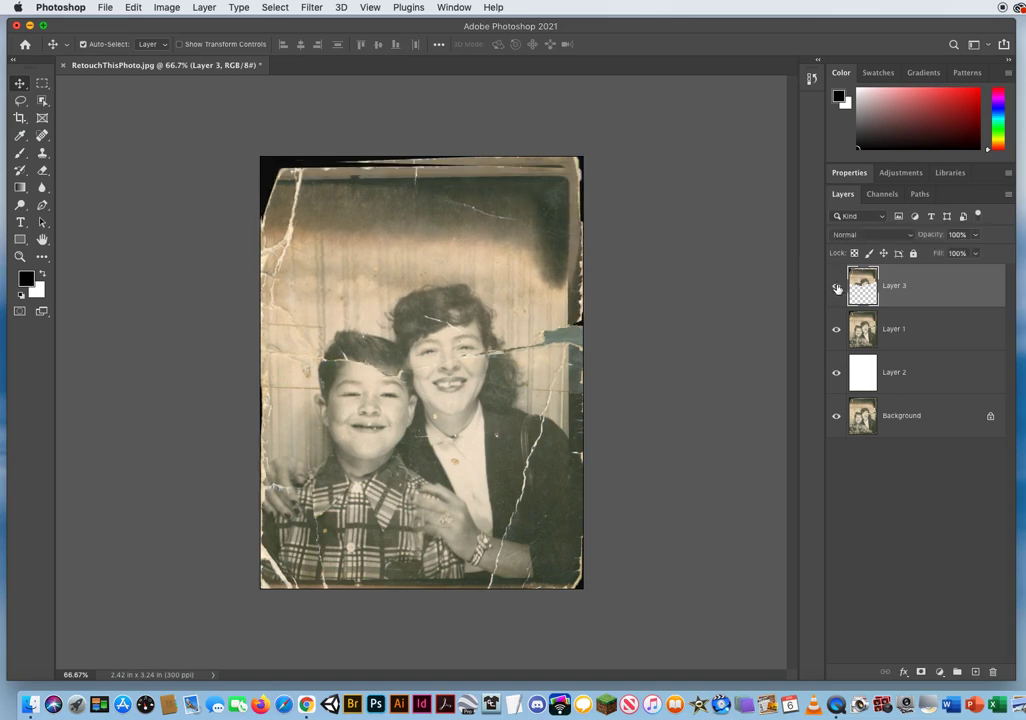
left_click(20, 256)
left_click(380, 362)
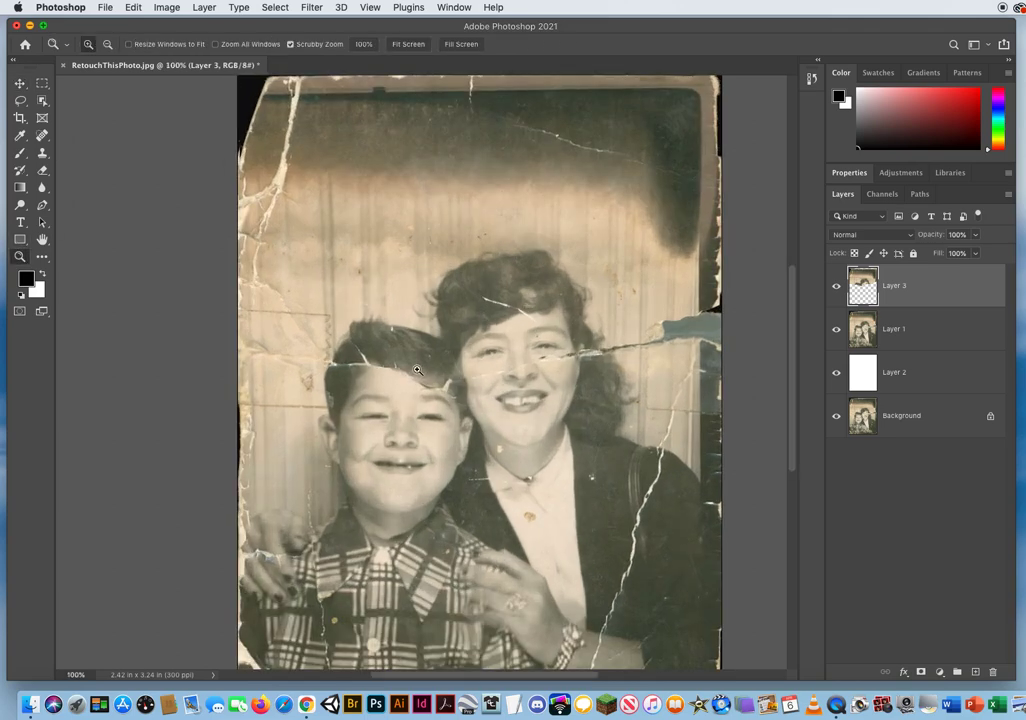
left_click(545, 378)
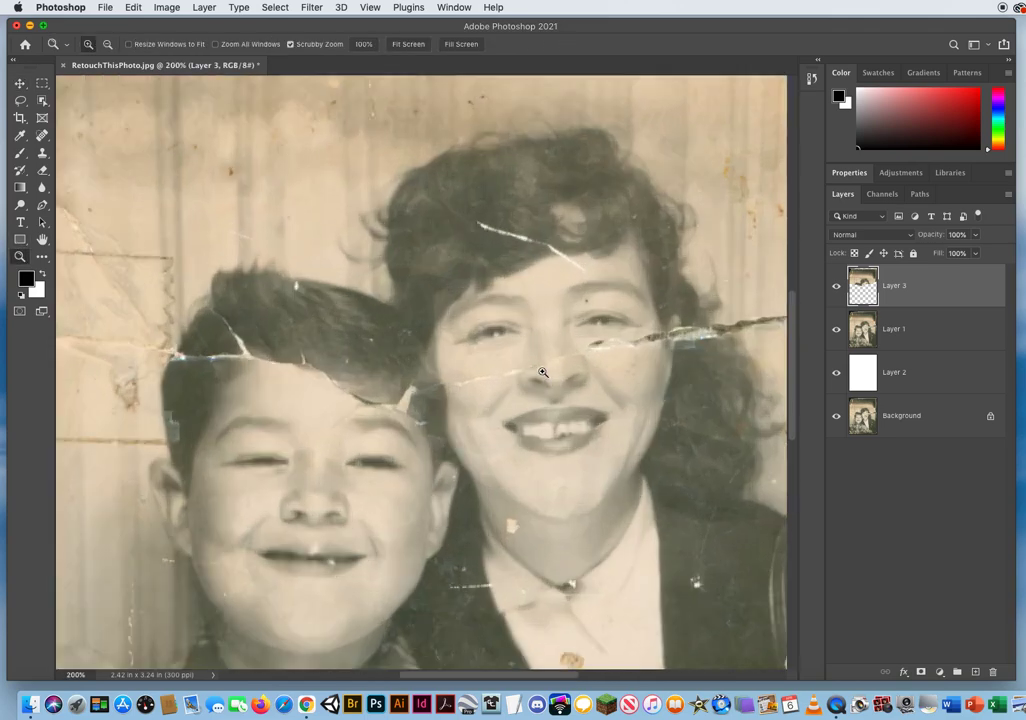
left_click_drag(565, 380, 351, 287)
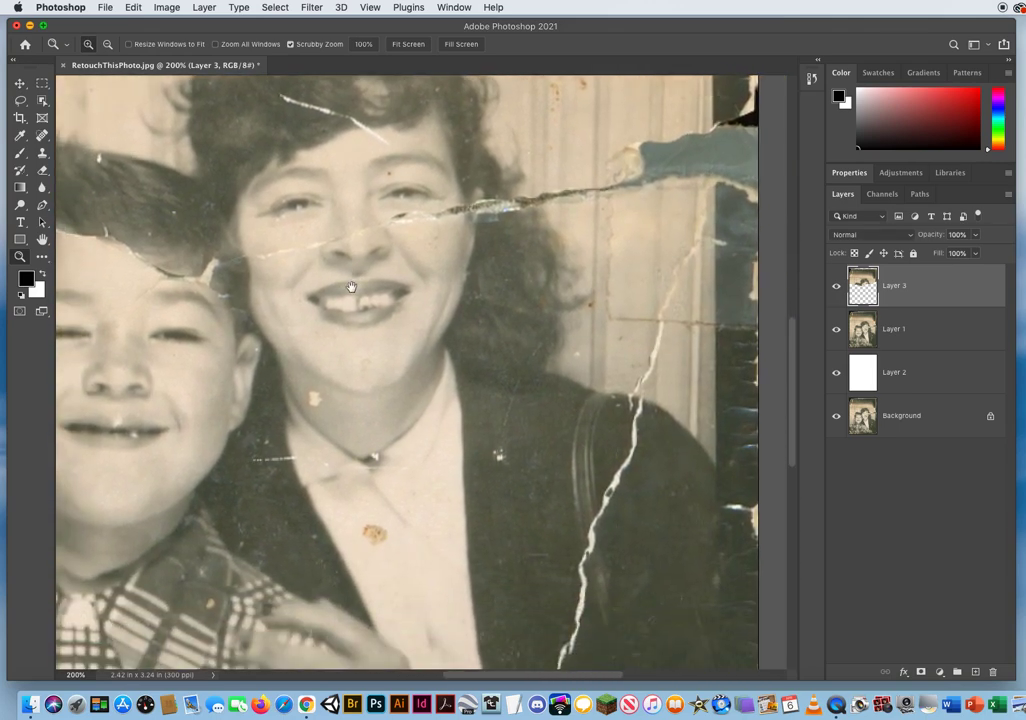
left_click_drag(436, 446, 514, 271)
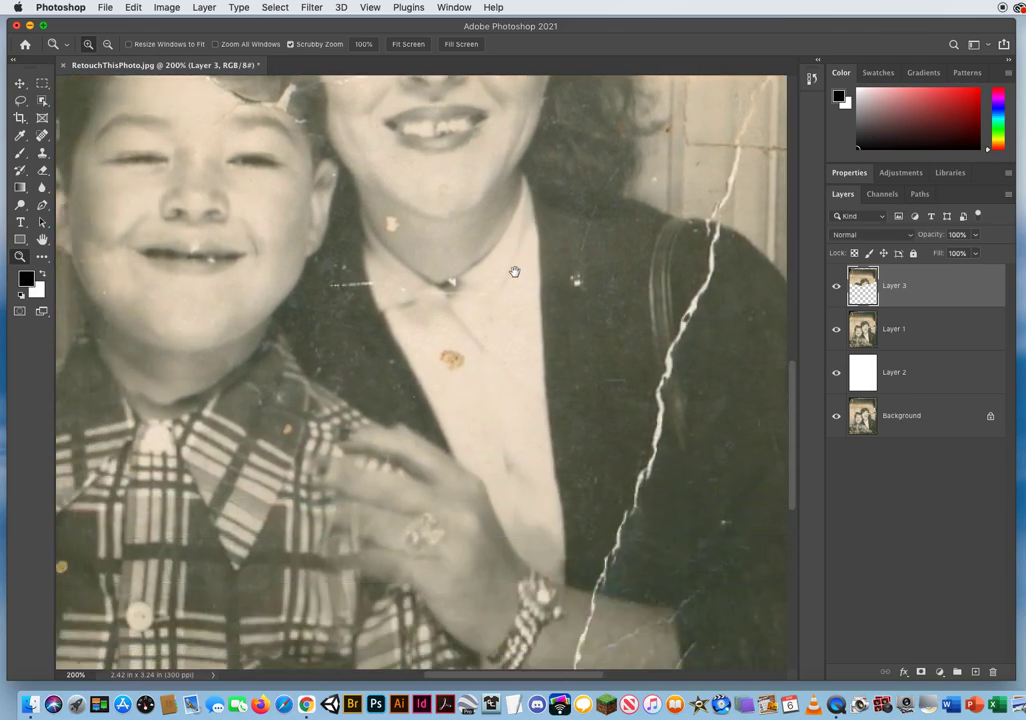
scroll(514, 272, "down", 5)
scroll(514, 272, "right", 4)
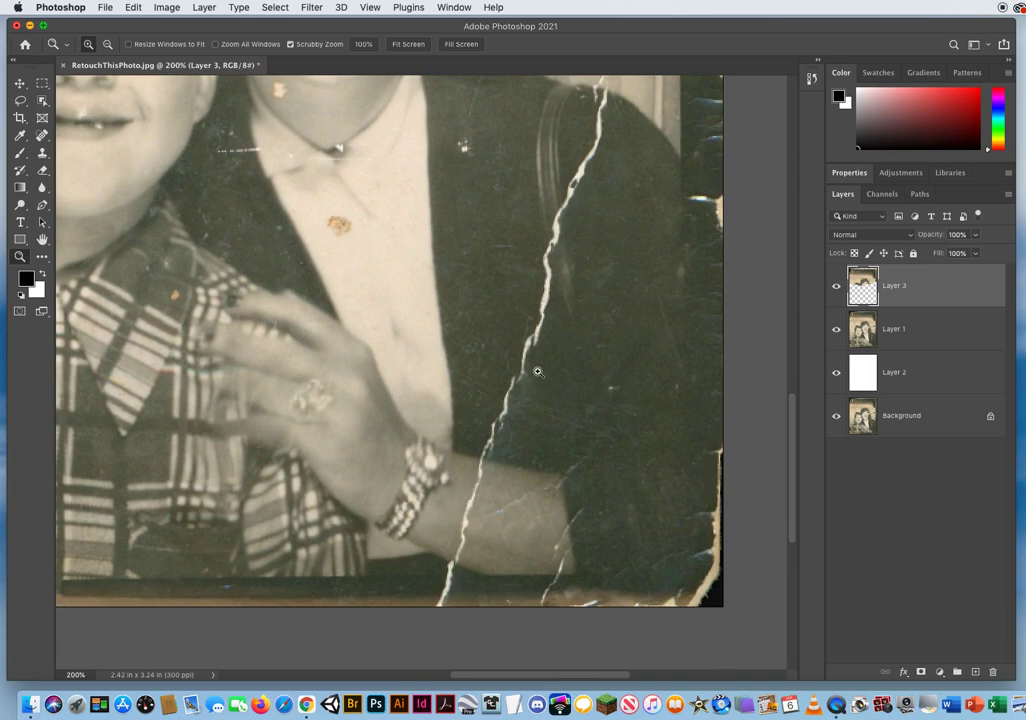
- Add a new layer above Layer 3, name it Photo Retouching, and choose the Clone Stamp tool
left_click(976, 674)
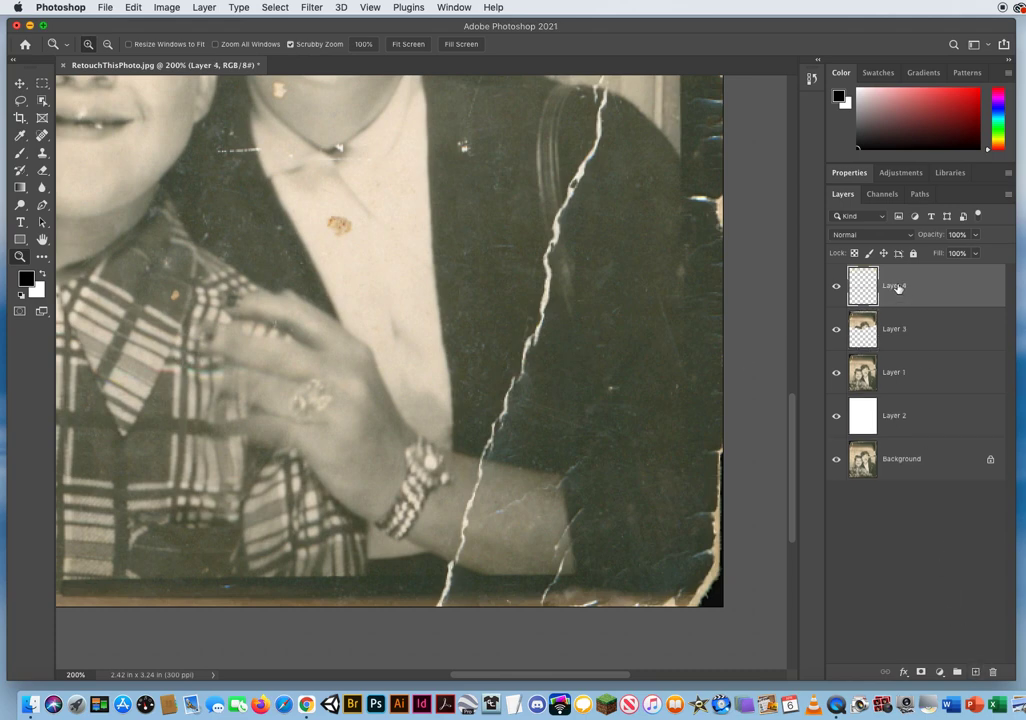
double_click(895, 286)
type("Photo Retouching")
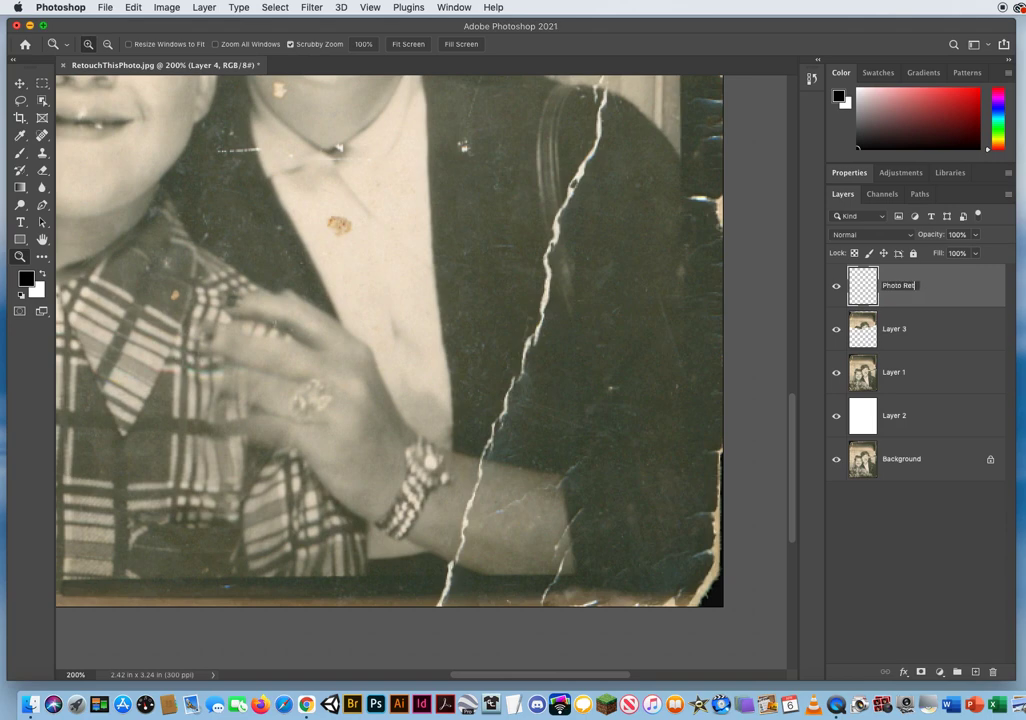
left_click(958, 291)
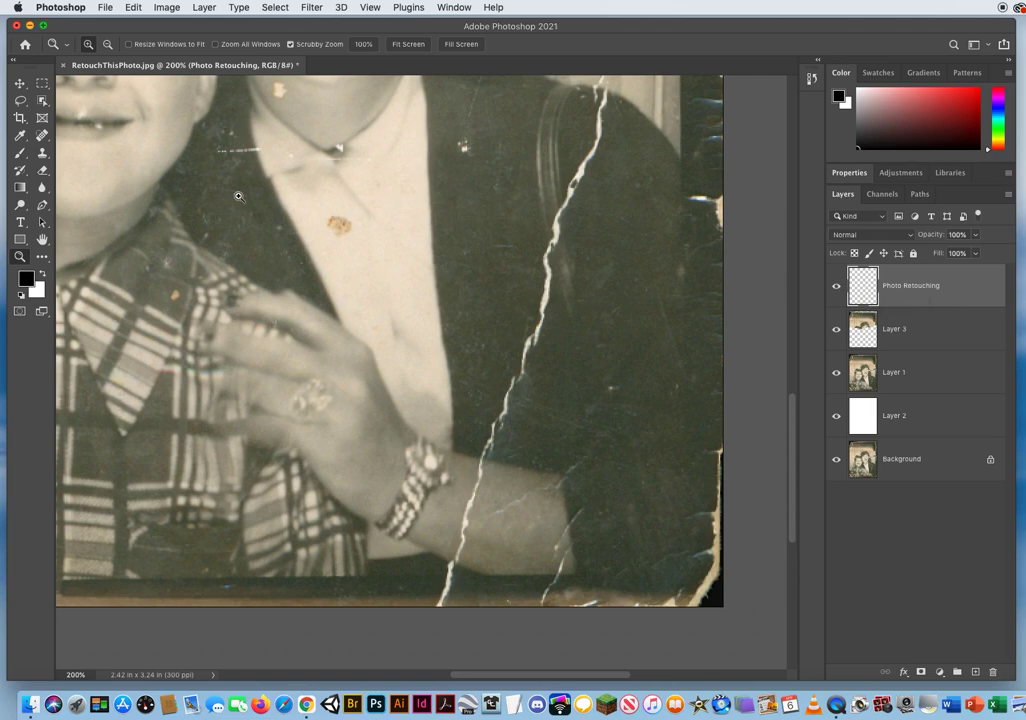
left_click(42, 155)
right_click(42, 155)
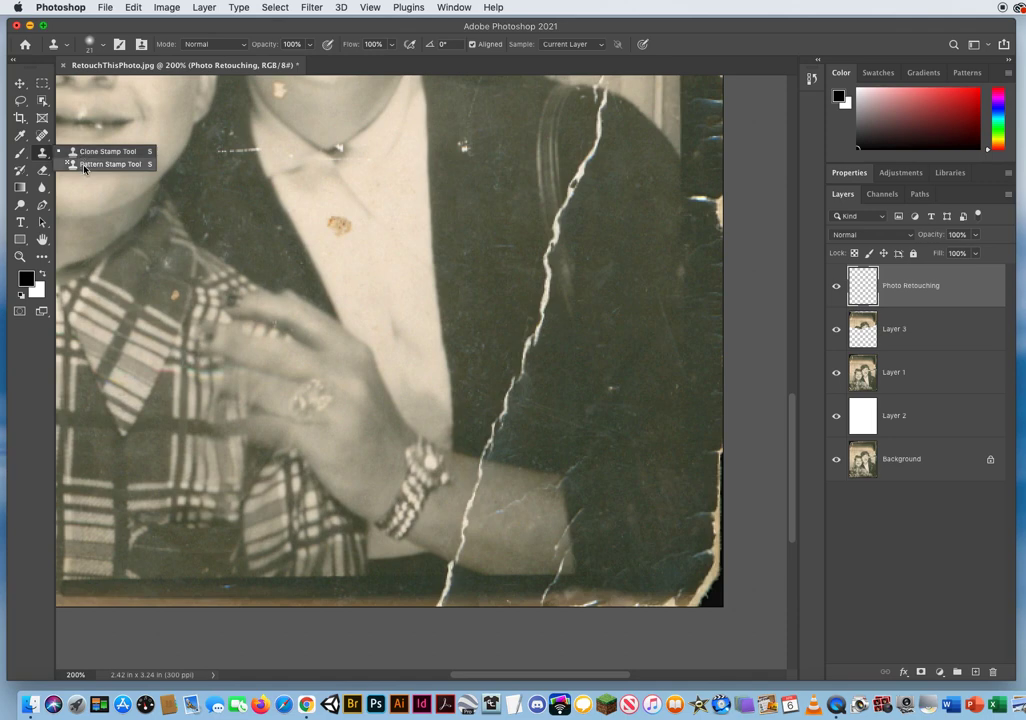
left_click(84, 153)
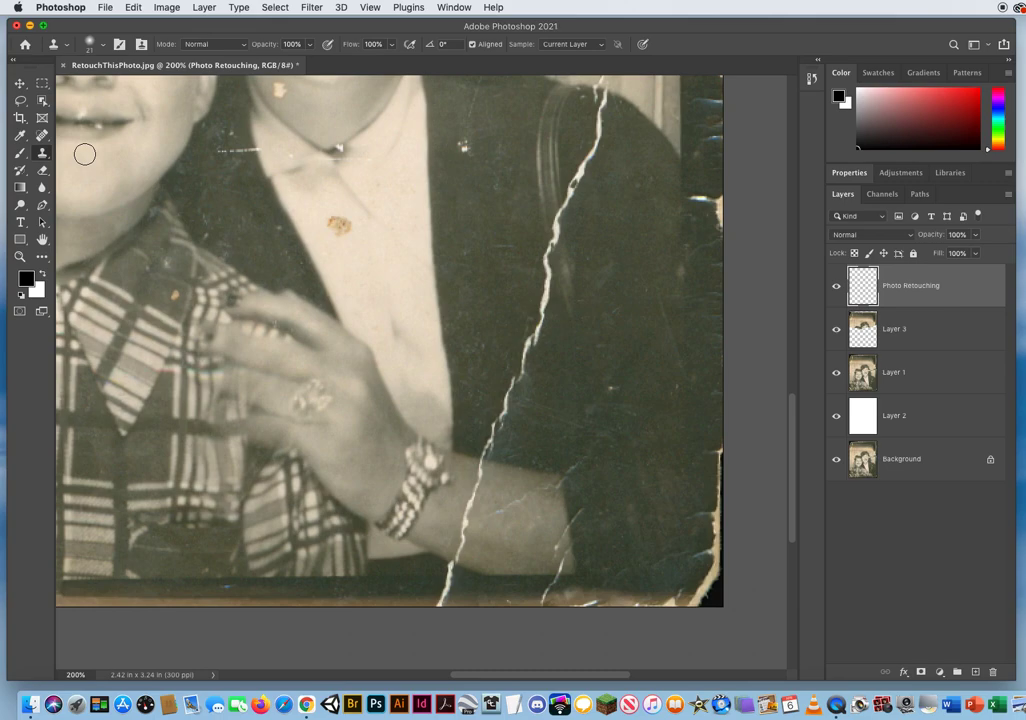
- Delete the empty Photo Retouching layer
key("z")
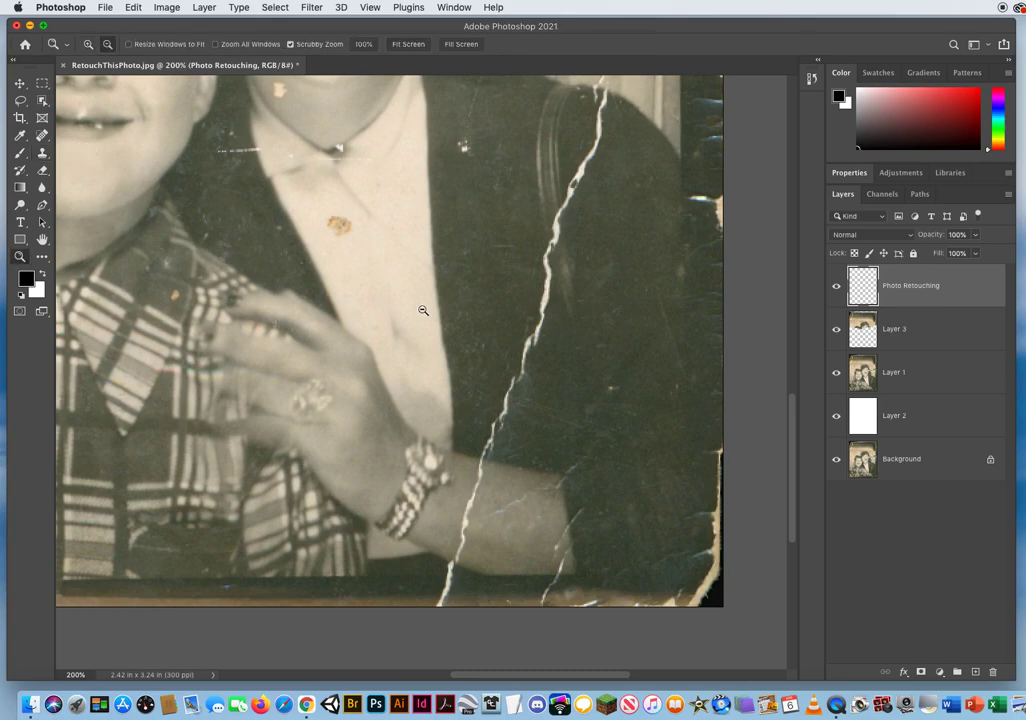
left_click(423, 310, "alt")
left_click_drag(389, 283, 461, 438)
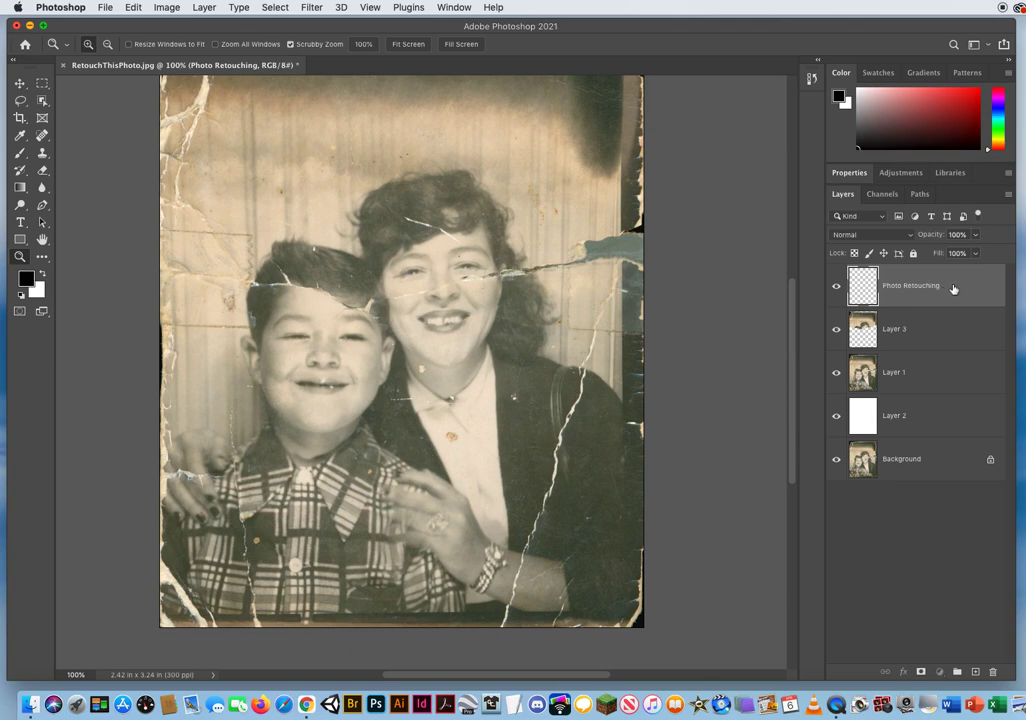
mouse_move(950, 288)
left_mouse_down()
mouse_move(973, 607)
mouse_move(992, 671)
left_mouse_up()
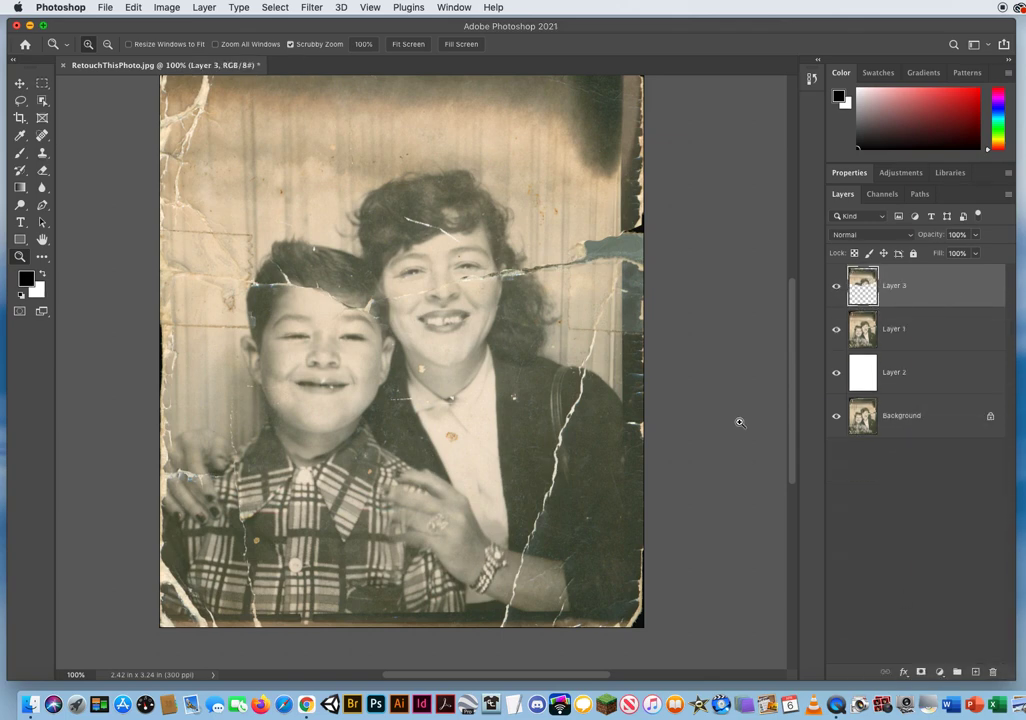
- Hide and reshow Layer 3 to check how the realigned piece covers the tear in Layer 1
left_click(837, 287)
left_click(837, 287)
left_click(837, 287)
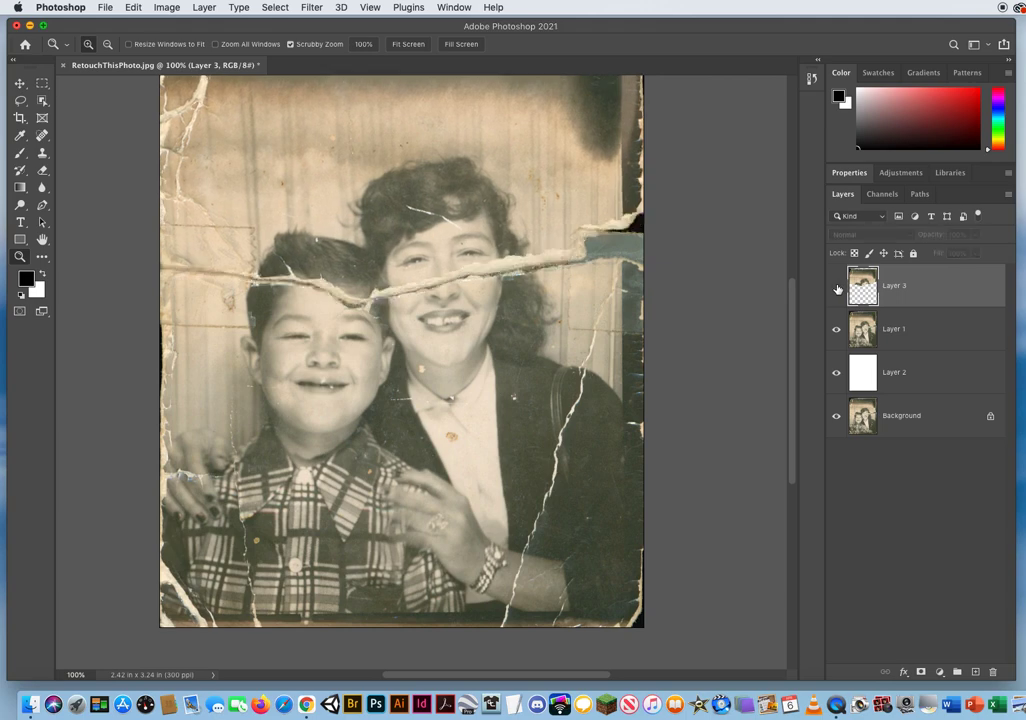
left_click(837, 287)
- Select Layer 3 and Layer 1 and stamp a merged copy of the visible photo onto a new top layer
left_click(861, 332)
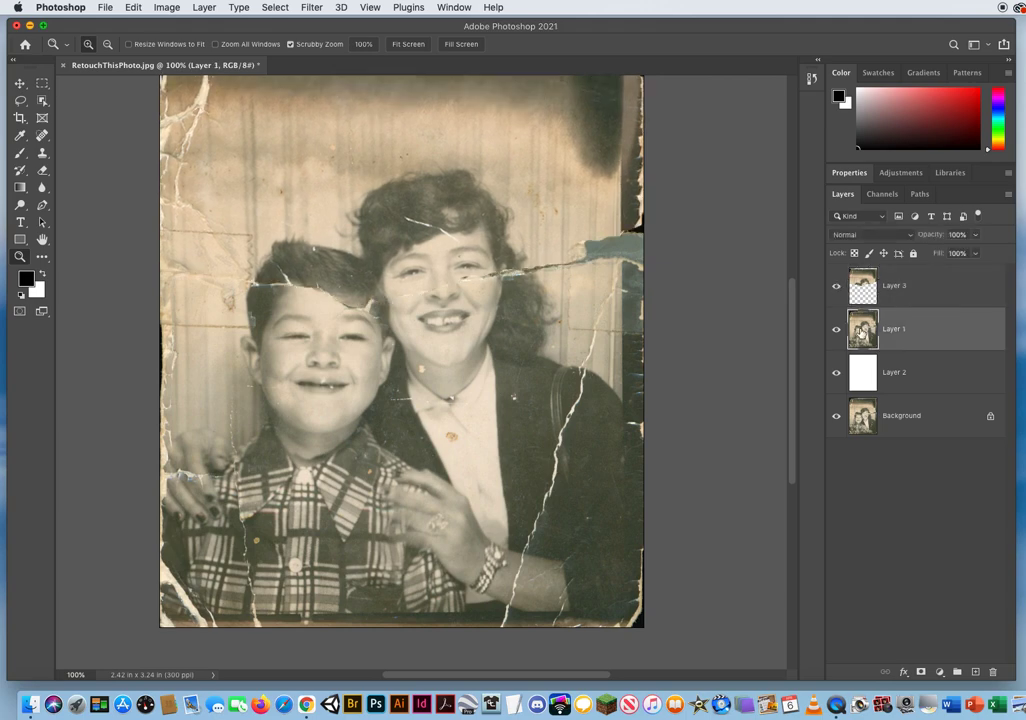
left_click(911, 290, "shift")
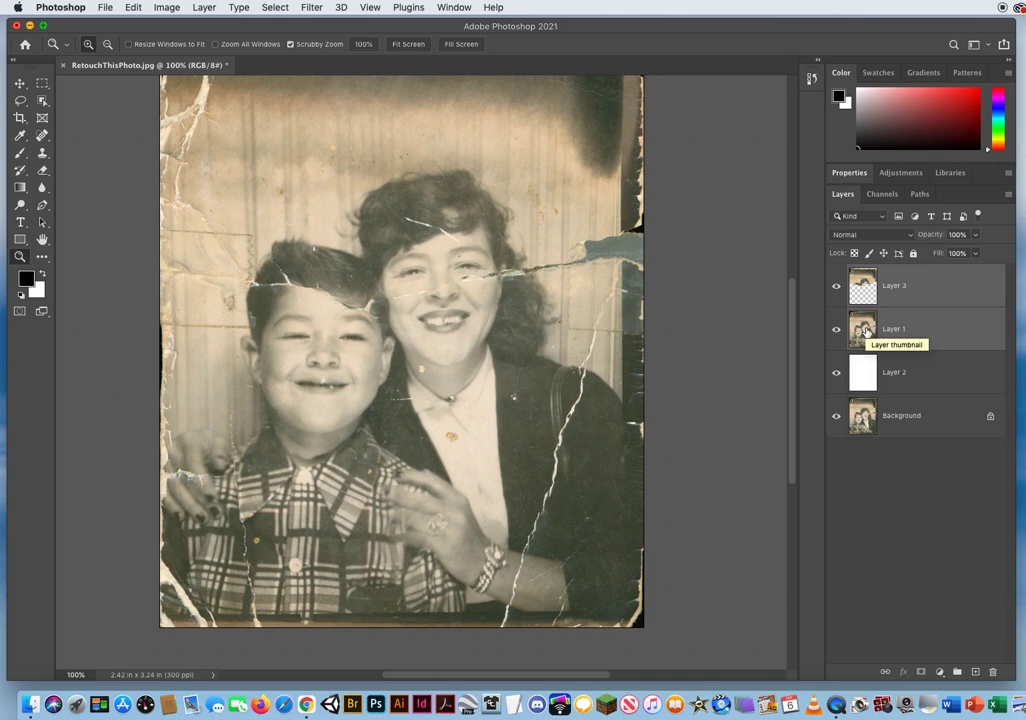
left_click(935, 287)
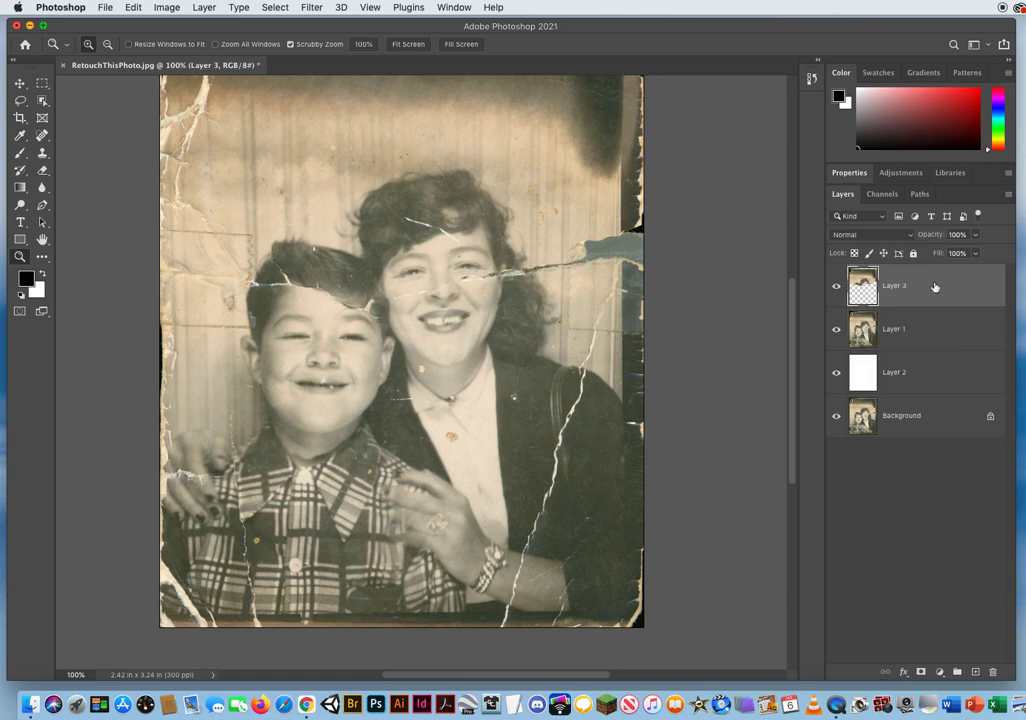
left_click(928, 328, "shift")
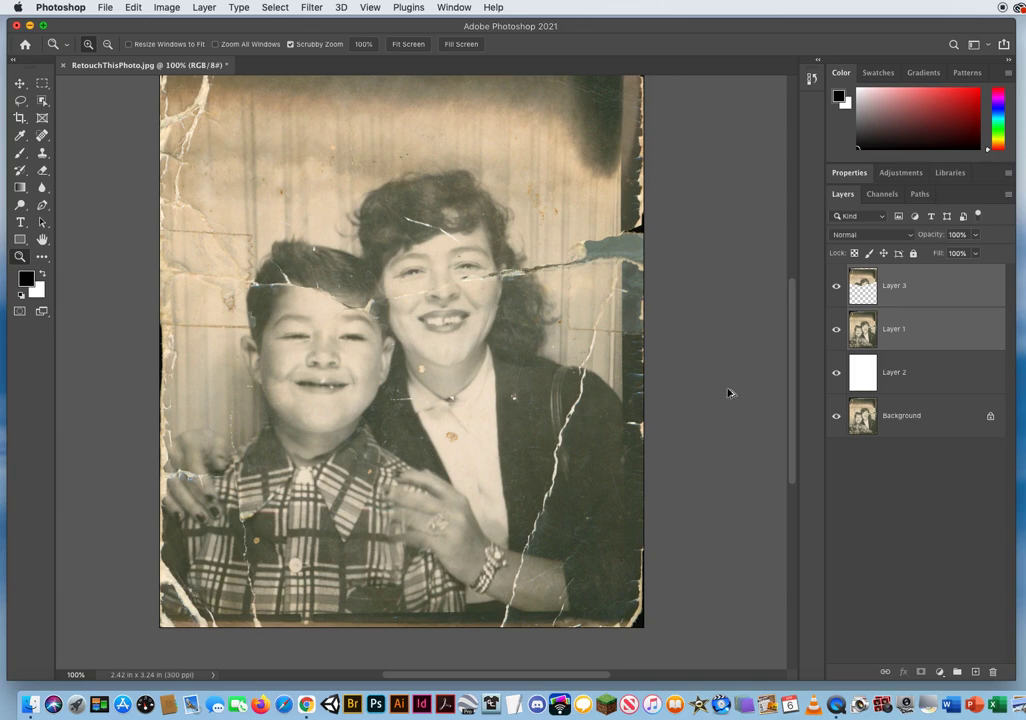
key("super+alt+shift+e")
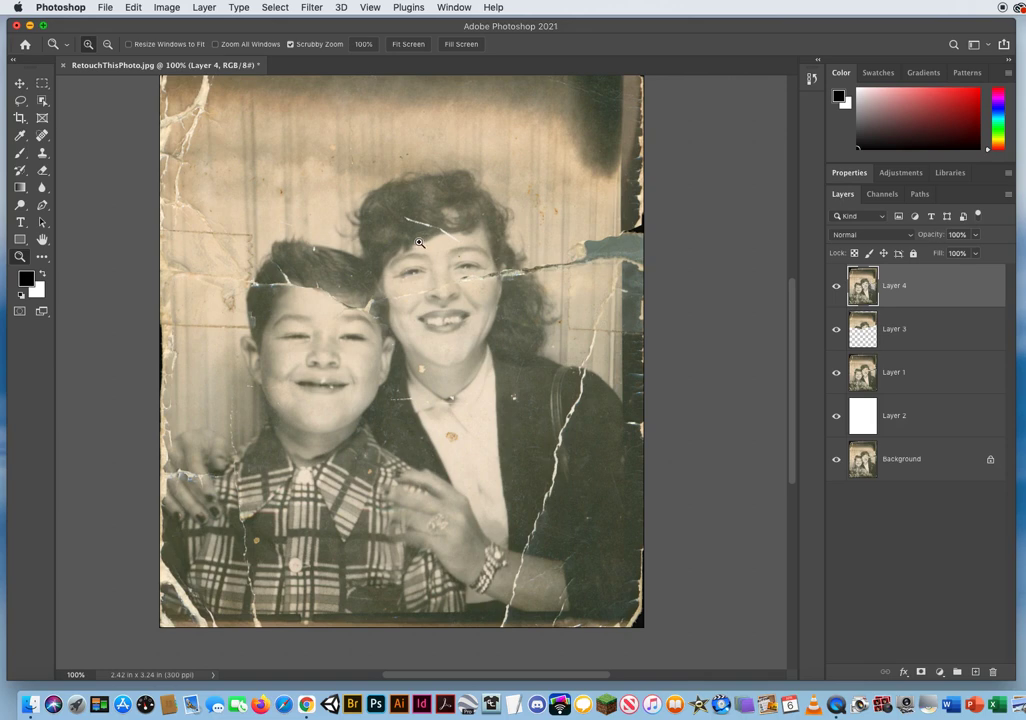
- Try moving the merged Layer 4 about 1.22 in left and 0.187 in up, and toggle Layer 3 beneath it
left_click(20, 83)
left_click_drag(546, 259, 298, 212)
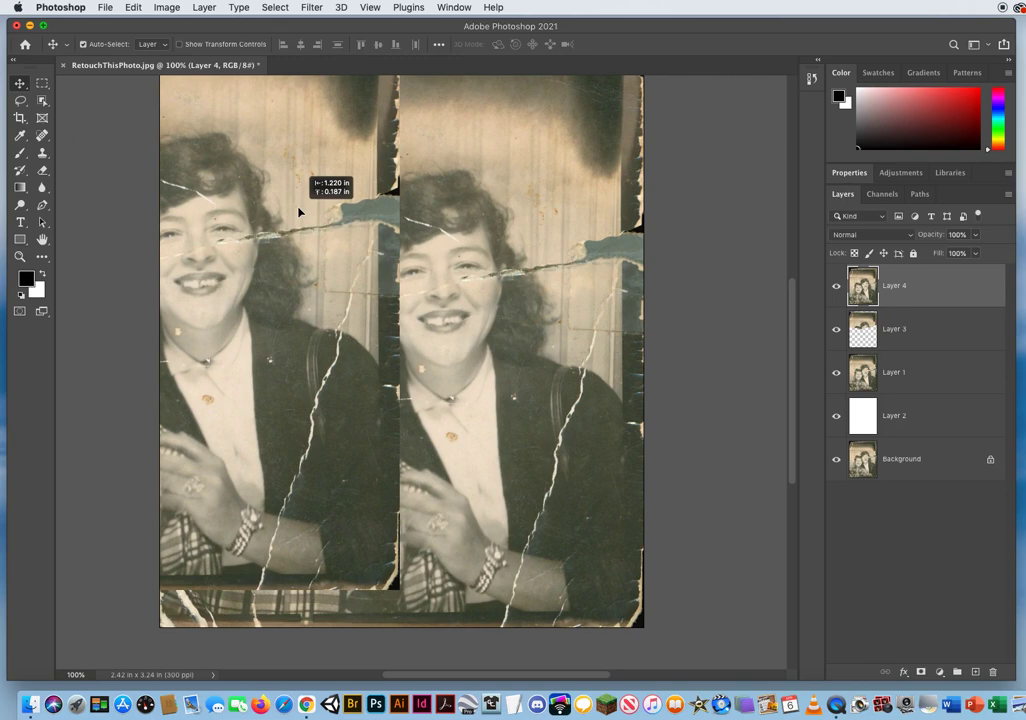
left_click_drag(298, 212, 298, 212)
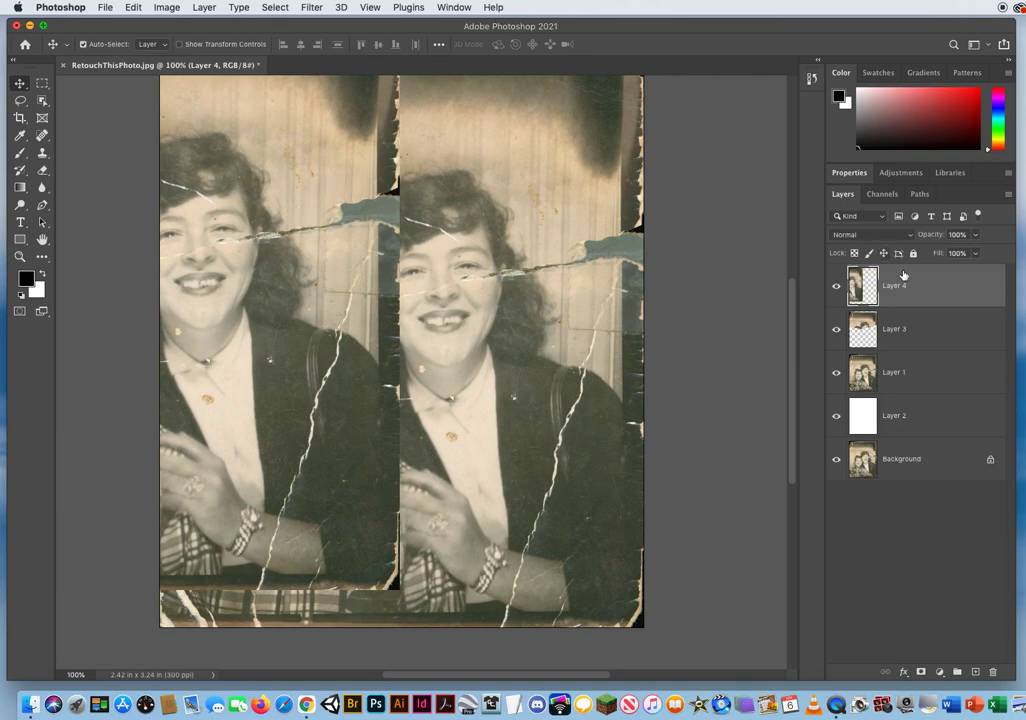
left_click(836, 329)
left_click(836, 329)
left_click(836, 329)
left_click(836, 329)
- Undo the Layer 3 visibility changes and the move of the merged Layer 4
left_click(135, 7)
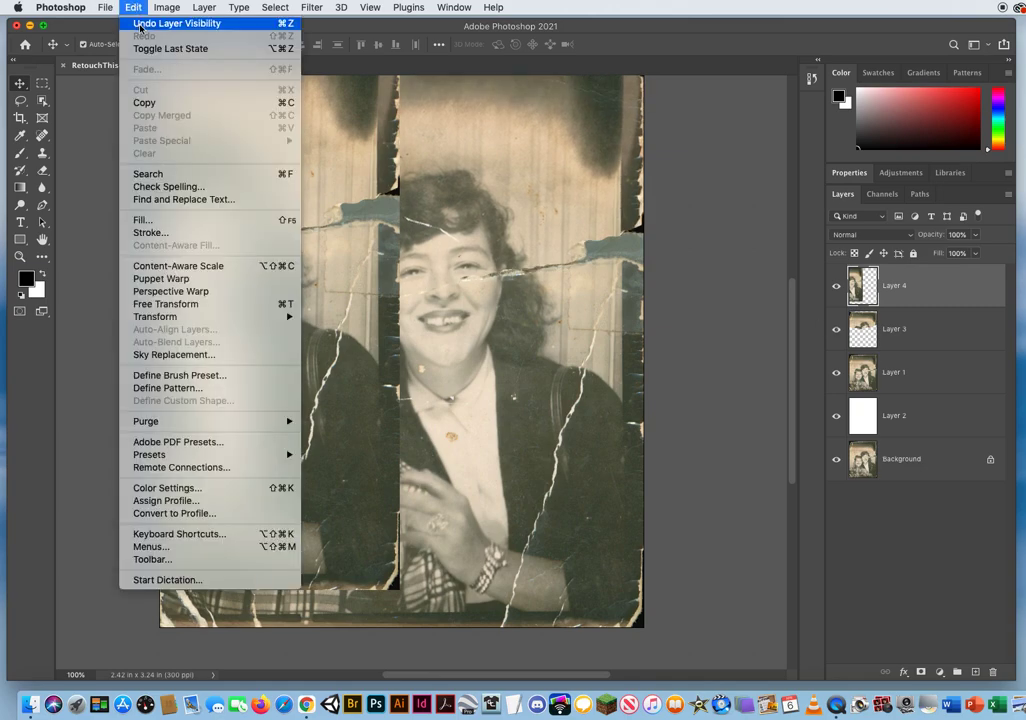
left_click(125, 23)
left_click(134, 8)
left_click(140, 23)
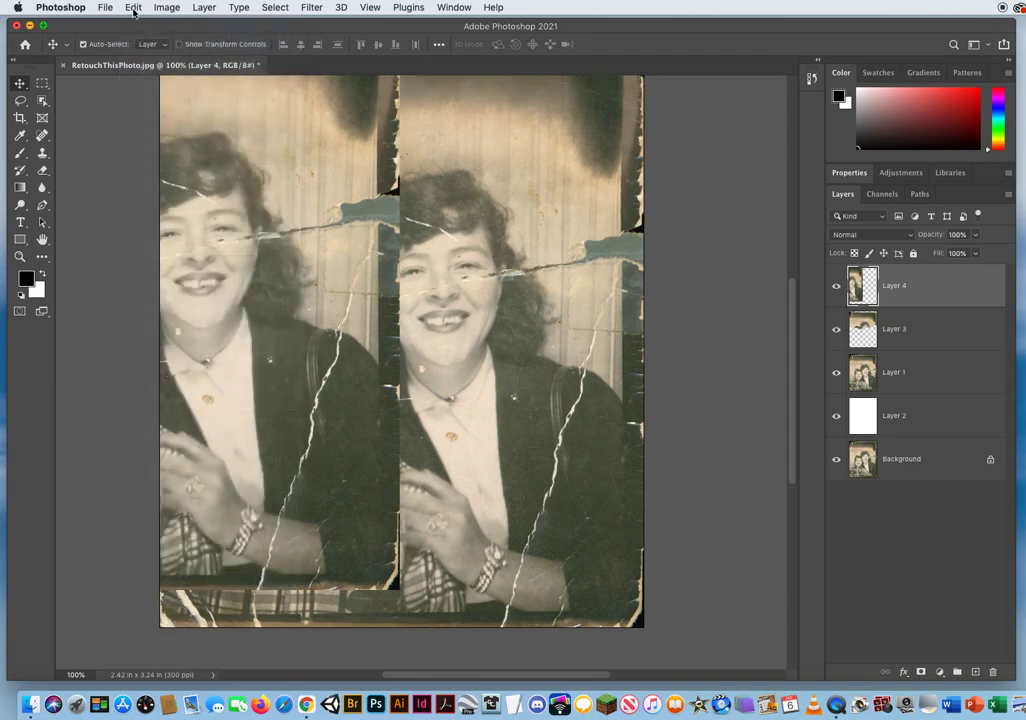
left_click(134, 7)
left_click(143, 22)
left_click(134, 7)
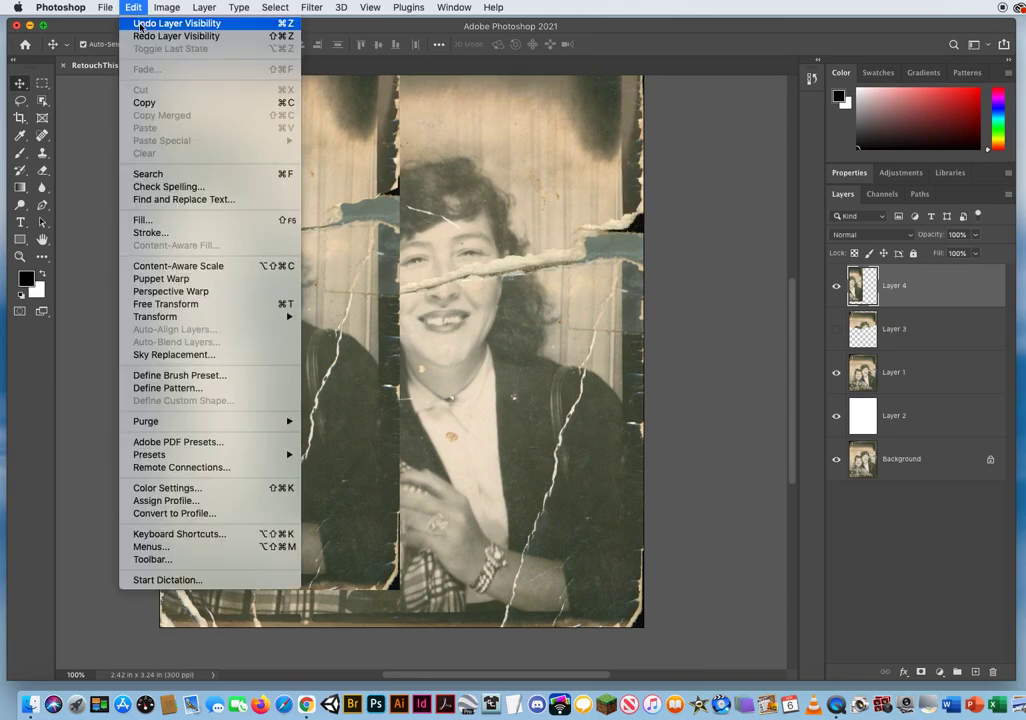
left_click(140, 23)
left_click(134, 8)
left_click(140, 23)
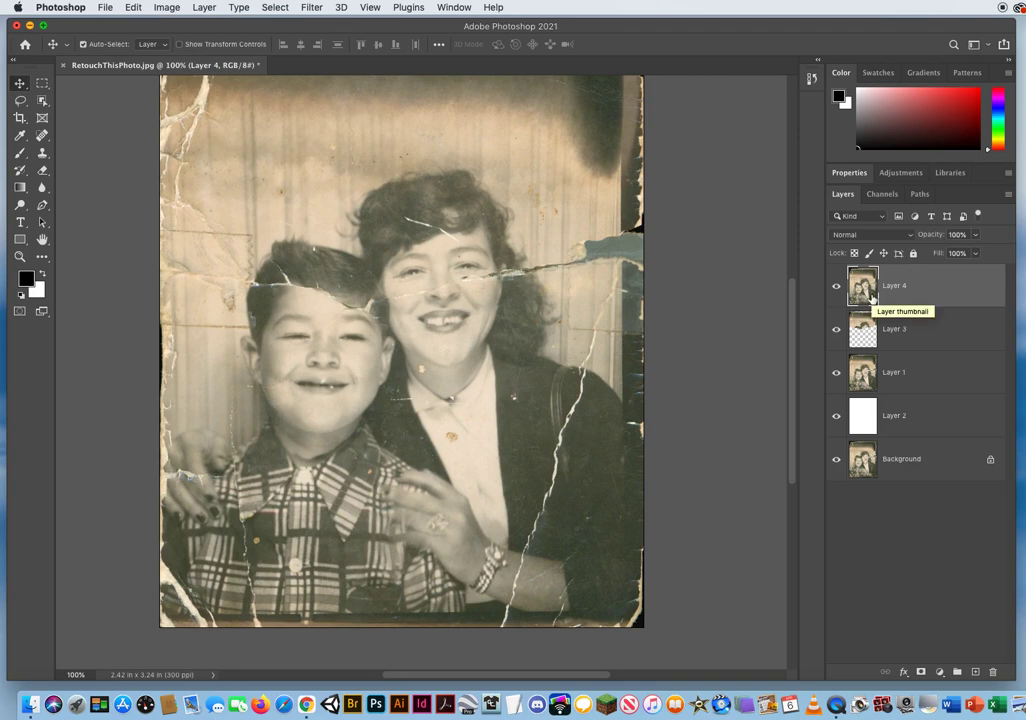
- Crop the photo to about 2.267 x 2.963 in, trimming the damaged borders on all four sides
key("z")
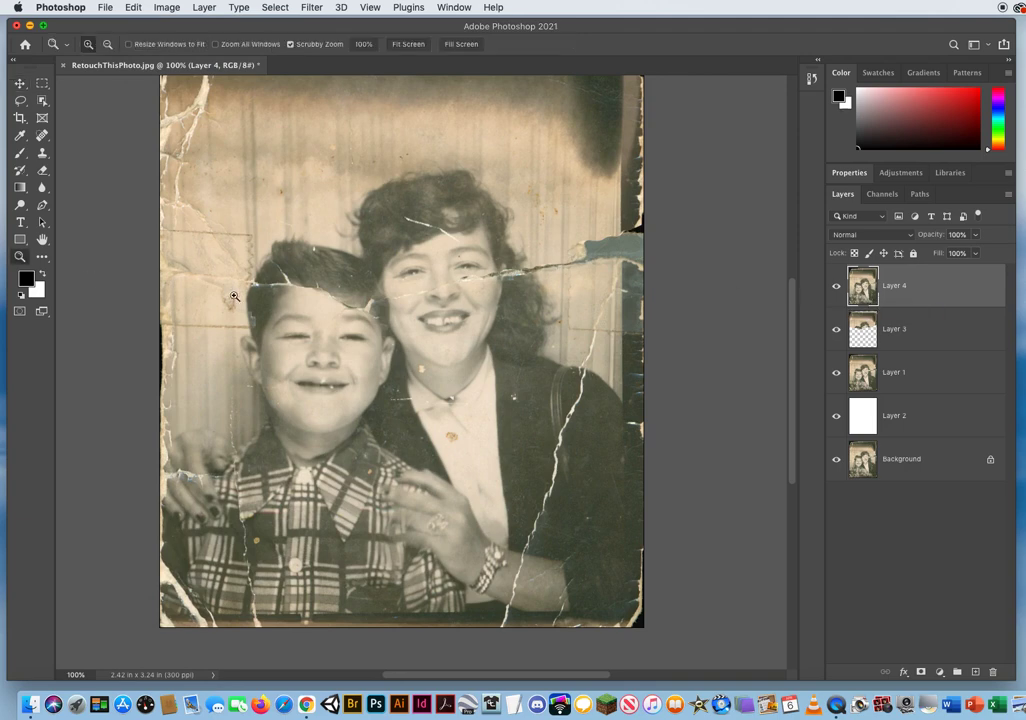
left_click(309, 250, "alt")
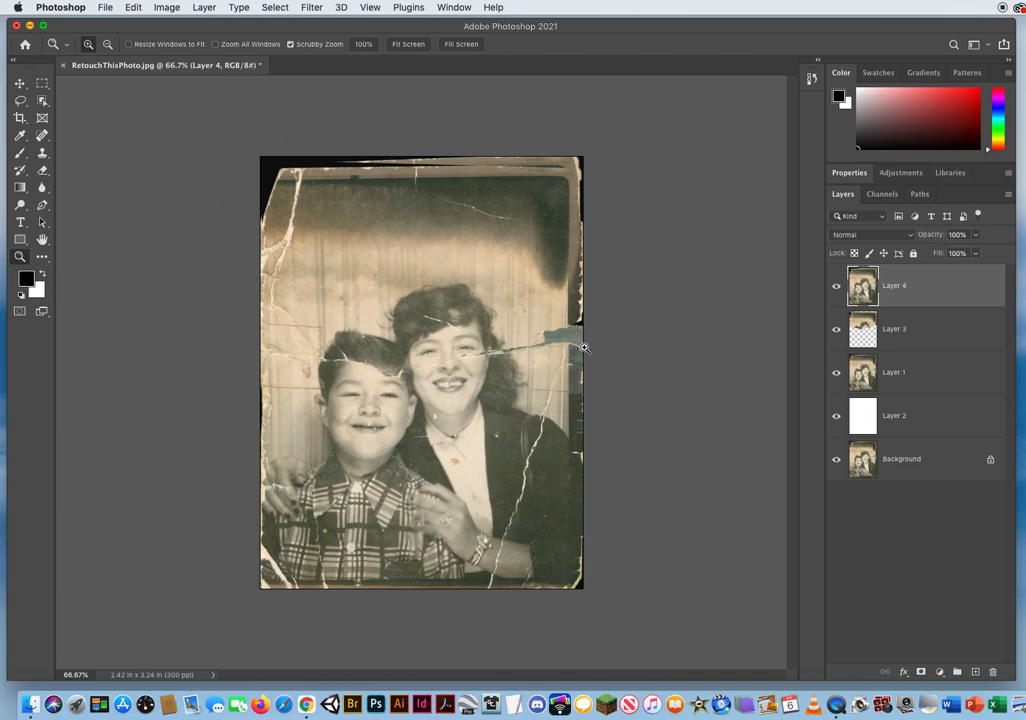
left_click(19, 118)
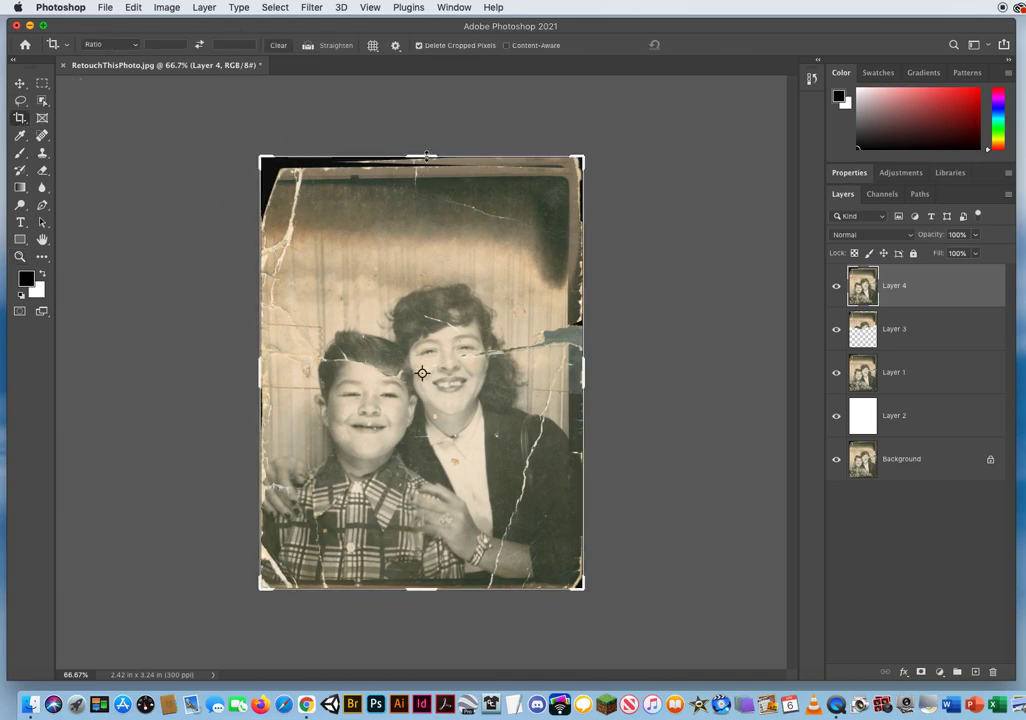
left_click_drag(427, 161, 423, 174)
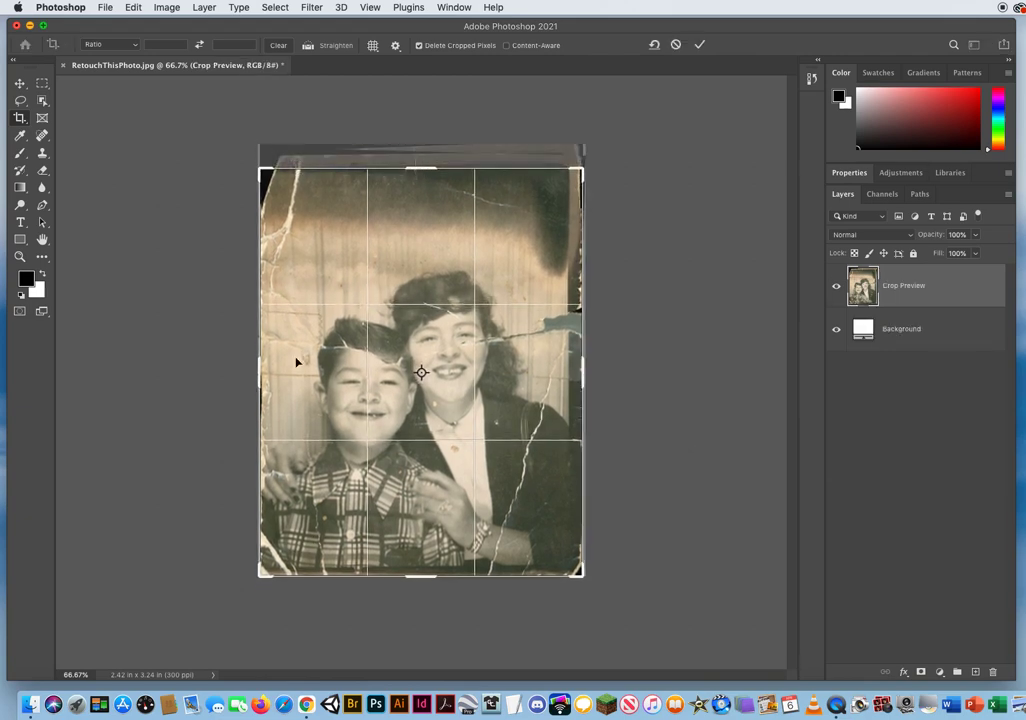
left_click_drag(260, 372, 263, 373)
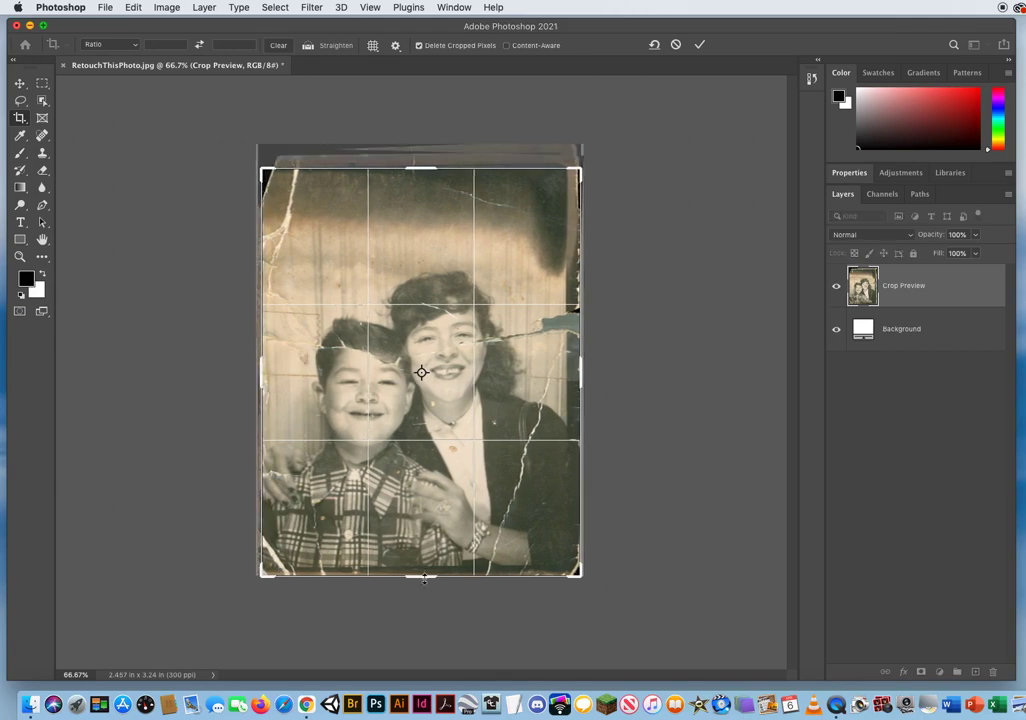
left_click_drag(424, 578, 423, 572)
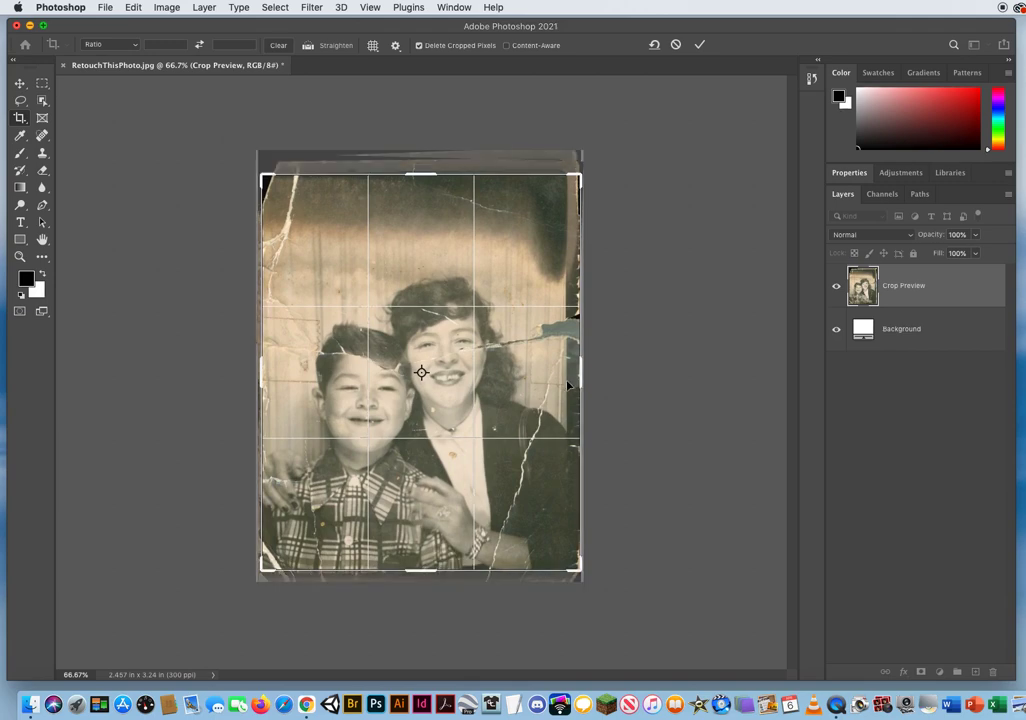
left_click_drag(581, 362, 573, 366)
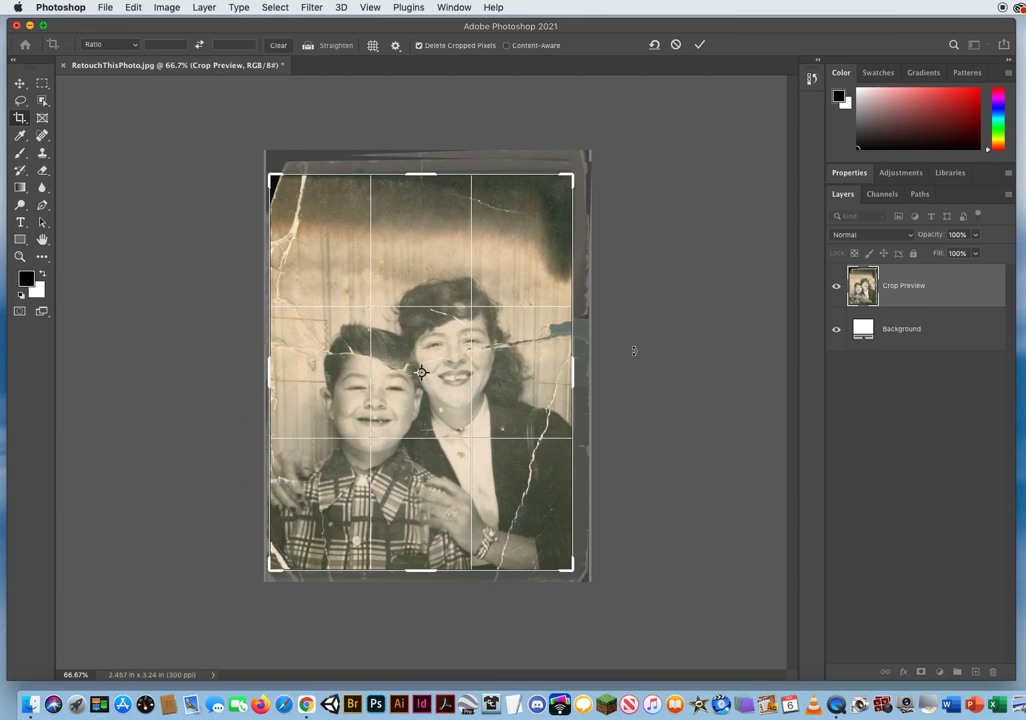
key("Return")
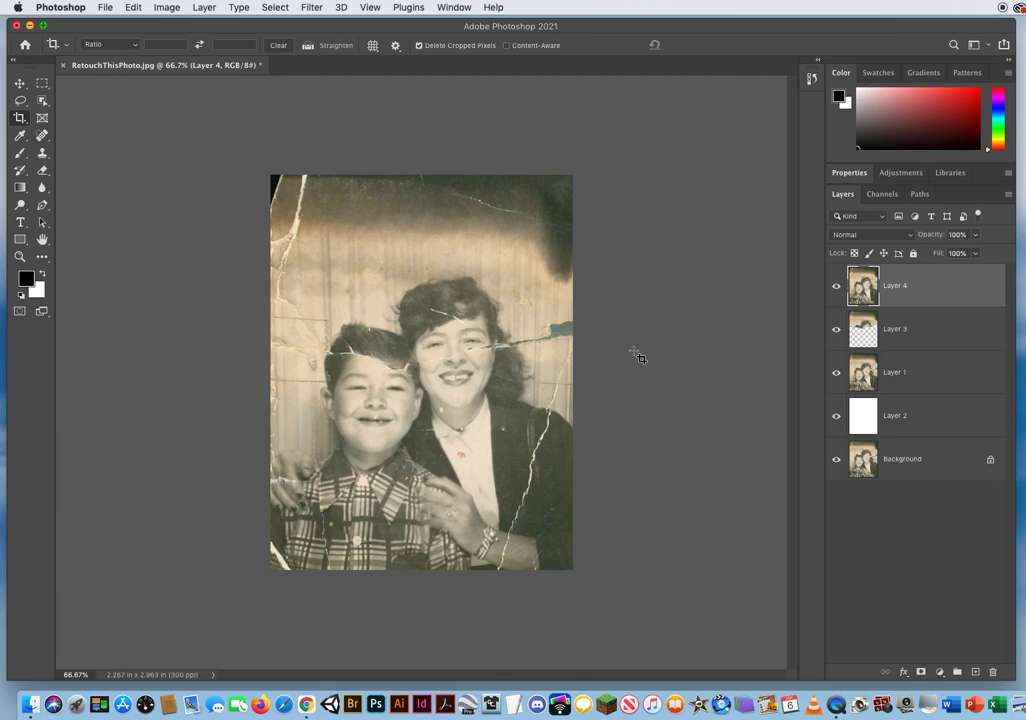
left_click(19, 84)
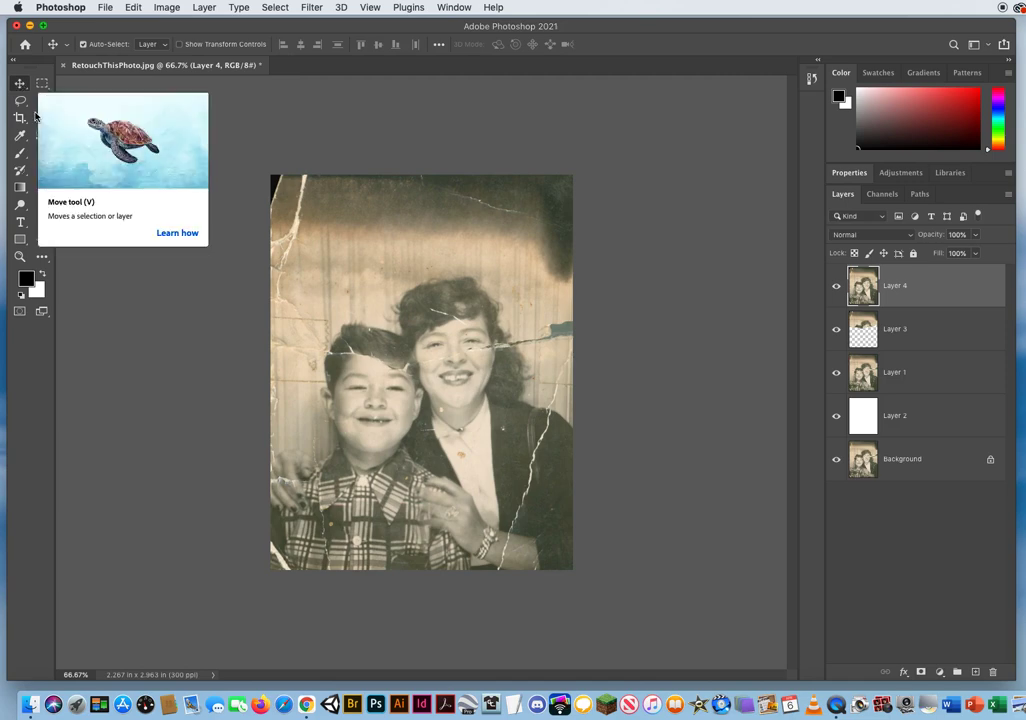
- Use the Spot Healing Brush in Content-Aware mode to remove the spots on the woman's chin, neck and jacket
left_click(19, 256)
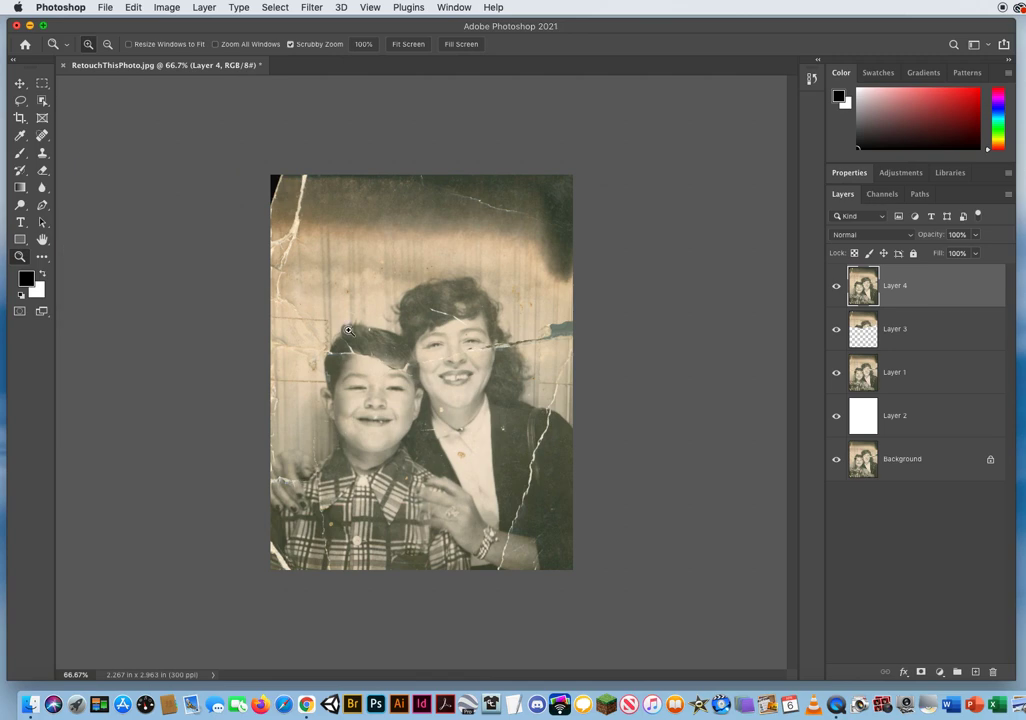
left_click(418, 382)
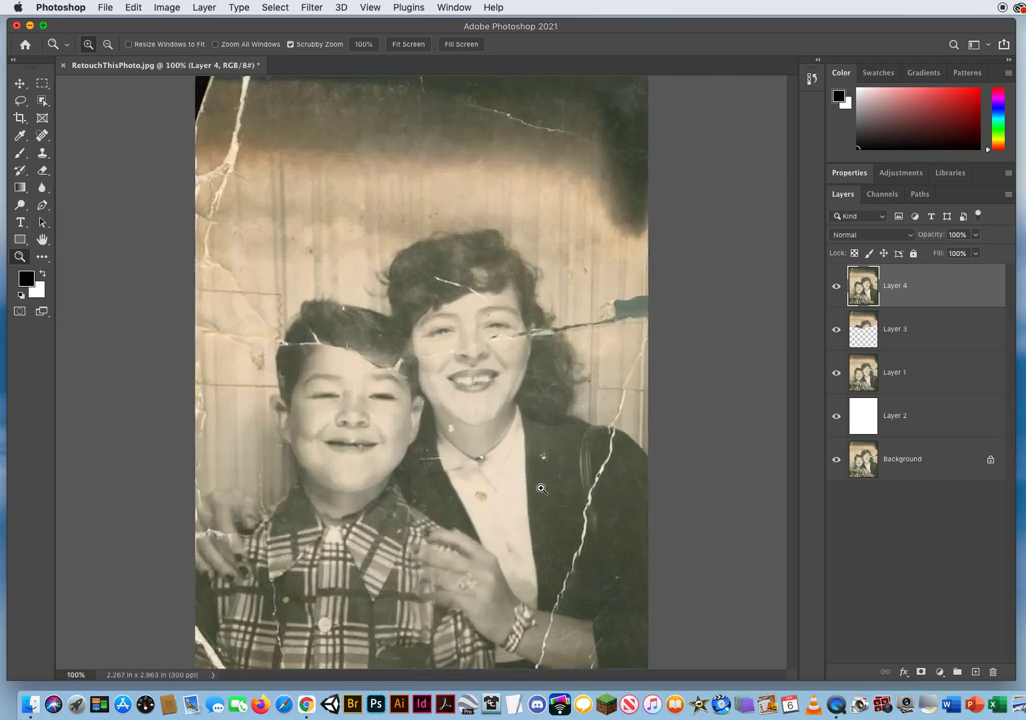
left_click(541, 488)
left_click_drag(522, 483, 480, 407)
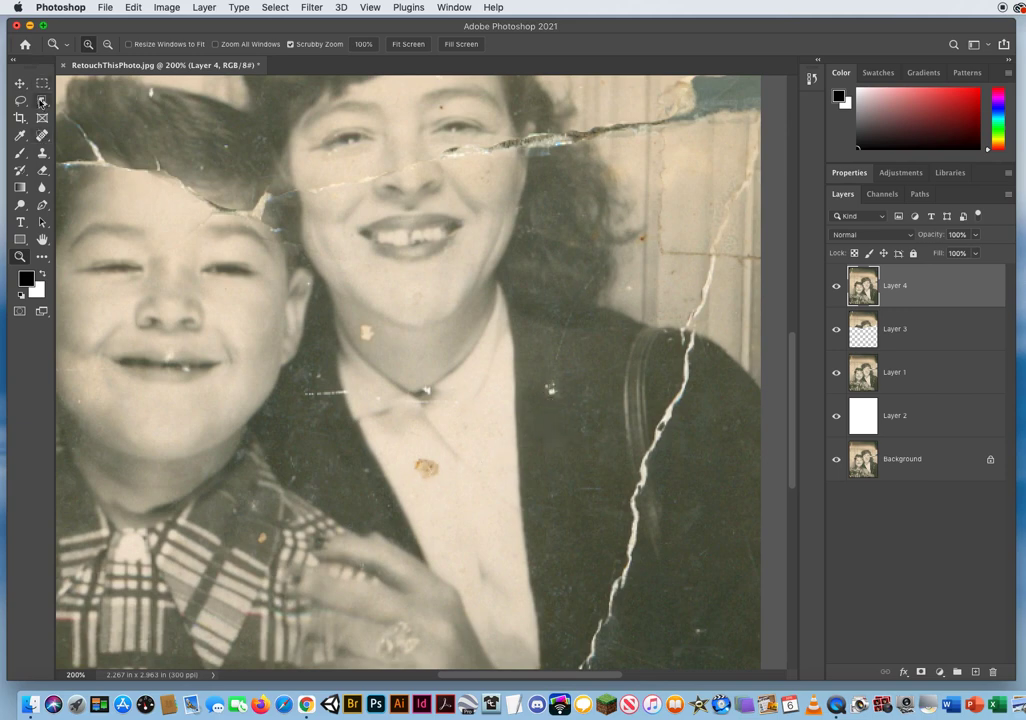
left_click(41, 137)
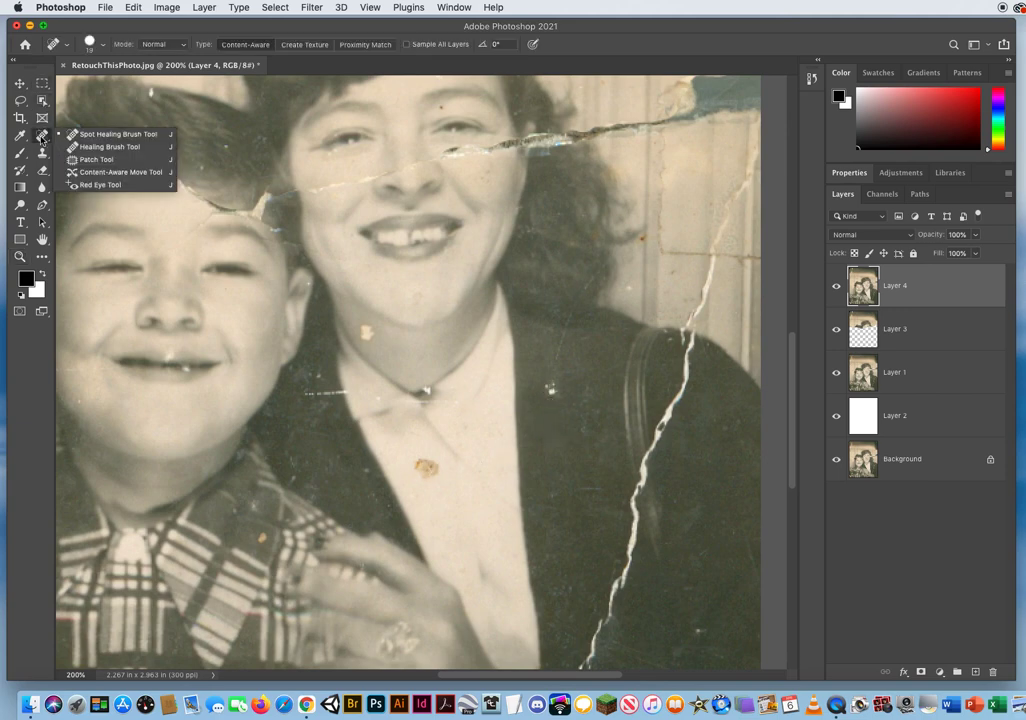
left_click(98, 140)
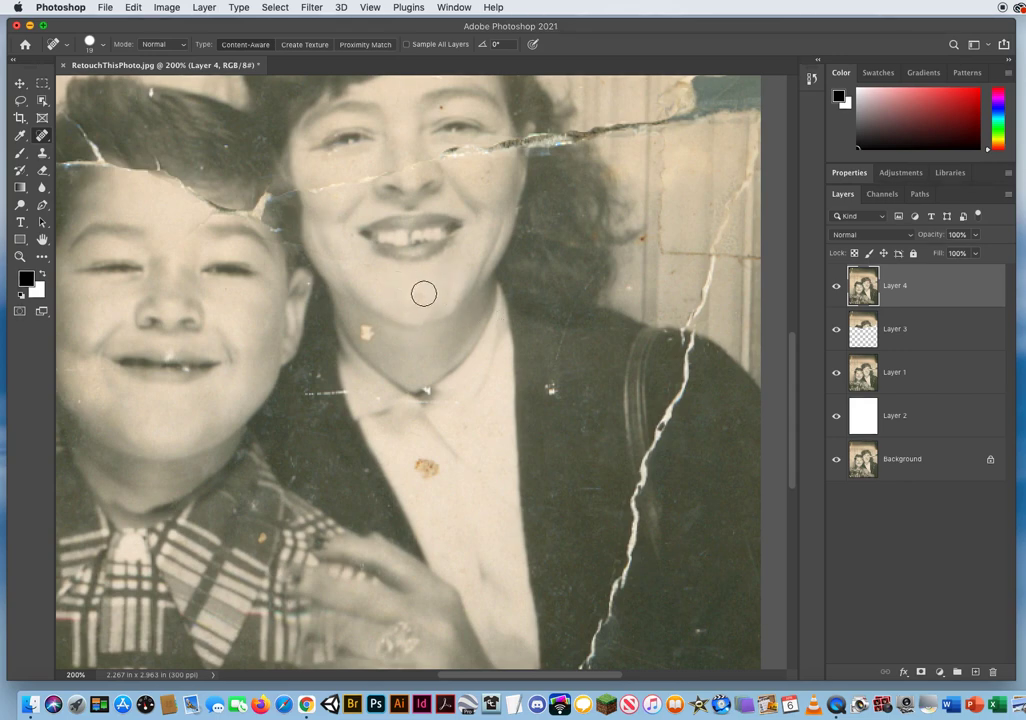
mouse_move(416, 291)
left_mouse_down()
mouse_move(520, 288)
mouse_move(664, 263)
mouse_move(412, 297)
left_mouse_up()
left_click_drag(421, 302, 417, 300)
left_click_drag(548, 385, 554, 396)
left_click_drag(360, 327, 364, 331)
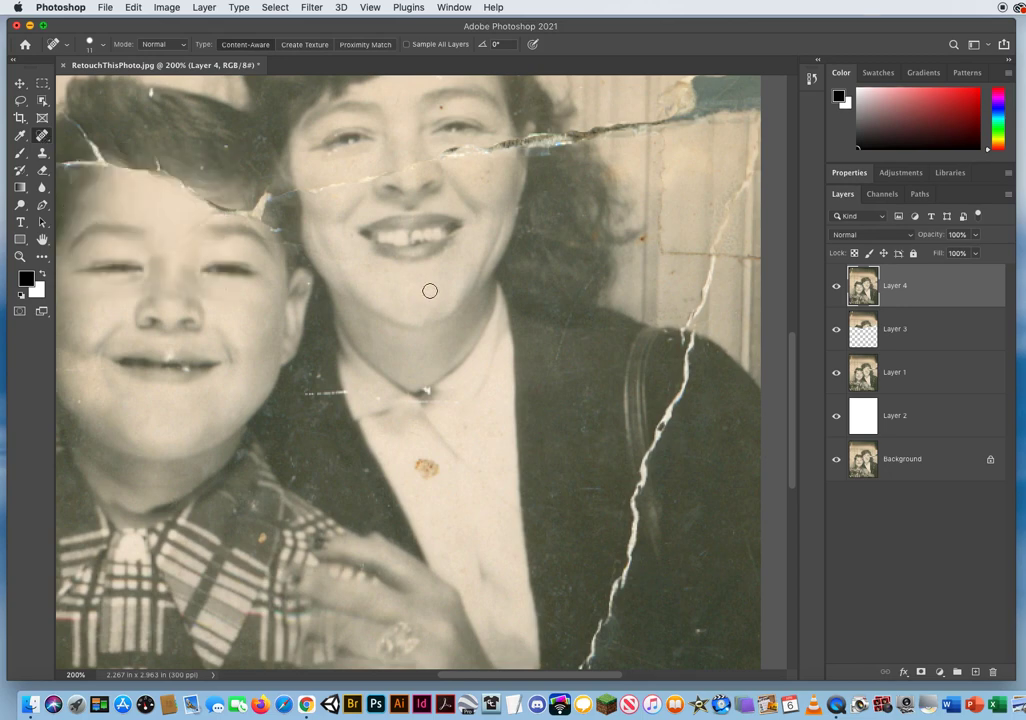
- Try to heal the white highlight on the pin at the woman's collar, and undo that stroke
left_click(426, 386)
left_click(132, 8)
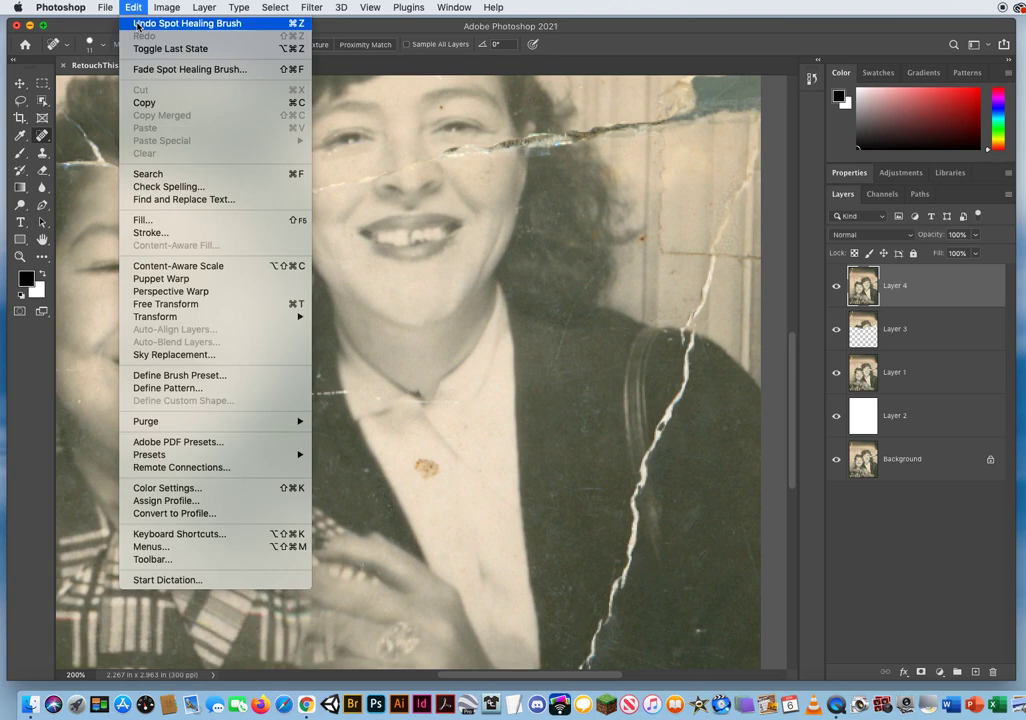
left_click(111, 17)
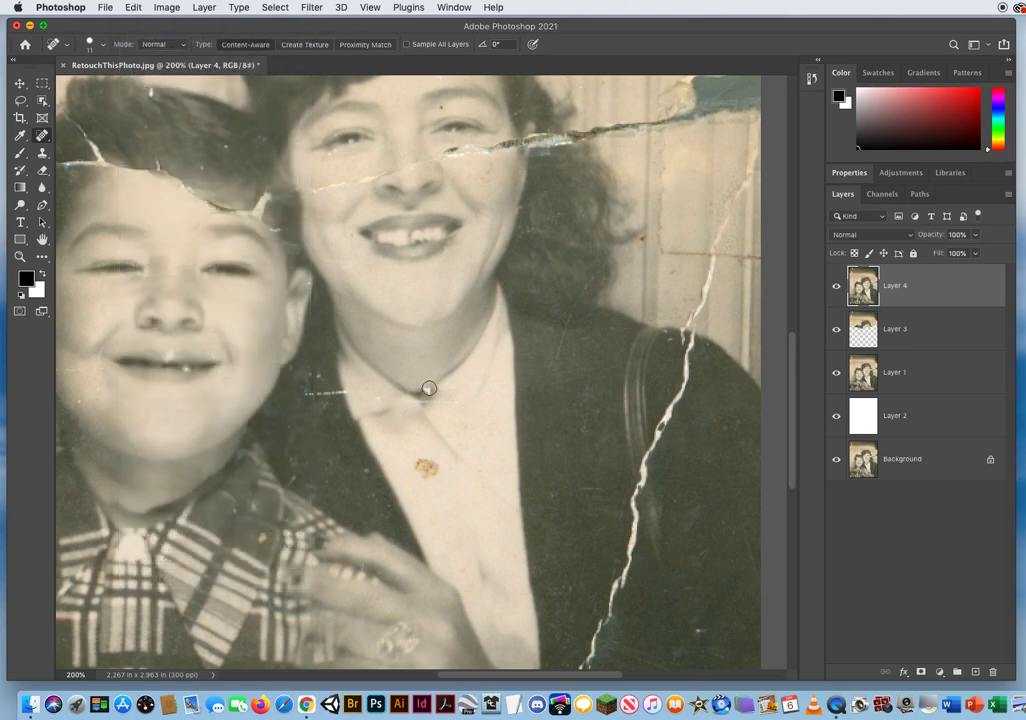
- Heal the brown stain on the woman's white blouse and the specks on her jacket
left_click_drag(429, 394, 441, 402)
left_click_drag(422, 465, 422, 465)
left_click_drag(564, 334, 585, 340)
- Heal the orange stain on the boy's plaid collar and the small specks on his shirt and the nearby jacket
mouse_move(408, 545)
left_mouse_down()
mouse_move(508, 419)
mouse_move(600, 355)
mouse_move(630, 287)
mouse_move(614, 340)
left_mouse_up()
left_click(302, 437)
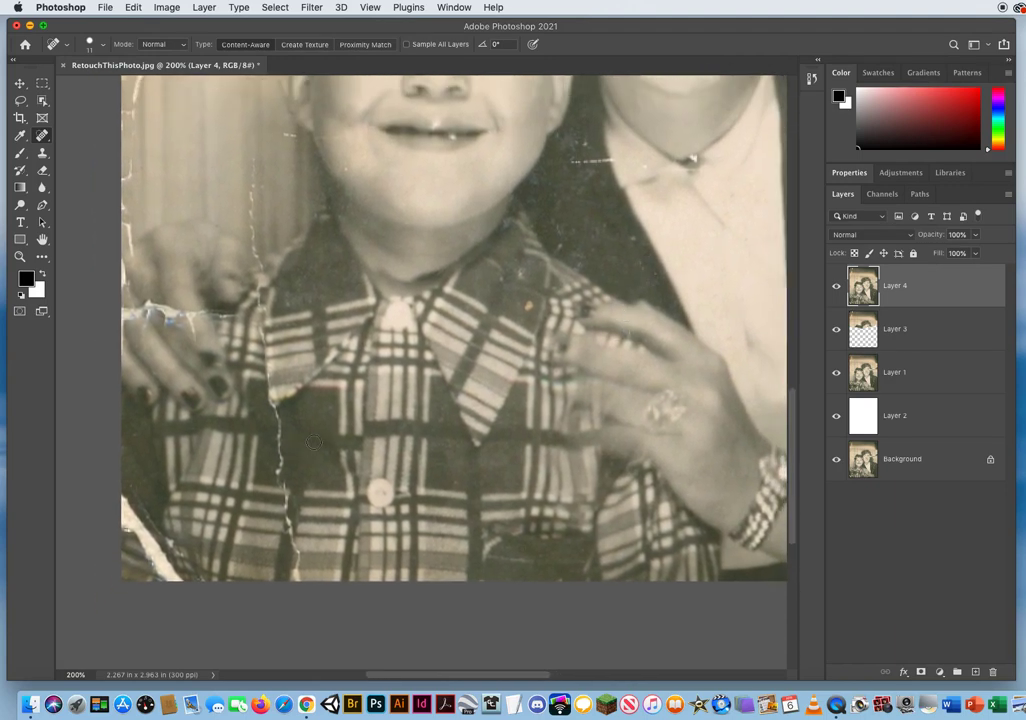
left_click(530, 302)
left_click(655, 277)
left_click(560, 244)
left_click(556, 223)
left_click(509, 224)
- Heal the white horizontal scratch and surrounding dust specks on the dark jacket beside the boy's face
scroll(656, 270, "up", 5)
scroll(656, 270, "right", 4)
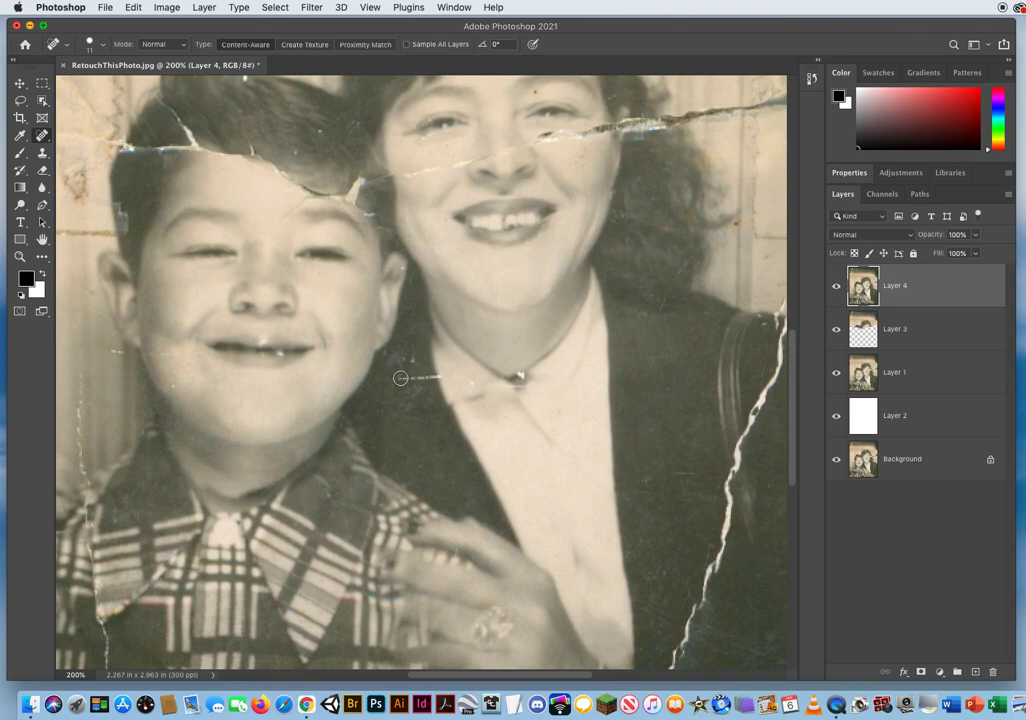
left_click_drag(400, 378, 437, 378)
left_click(398, 362)
left_click(414, 393)
left_click_drag(414, 406, 409, 386)
left_click(387, 356)
- Heal the crack running from the background wall over the woman's shoulder onto the upper jacket sleeve
left_click_drag(587, 391, 356, 409)
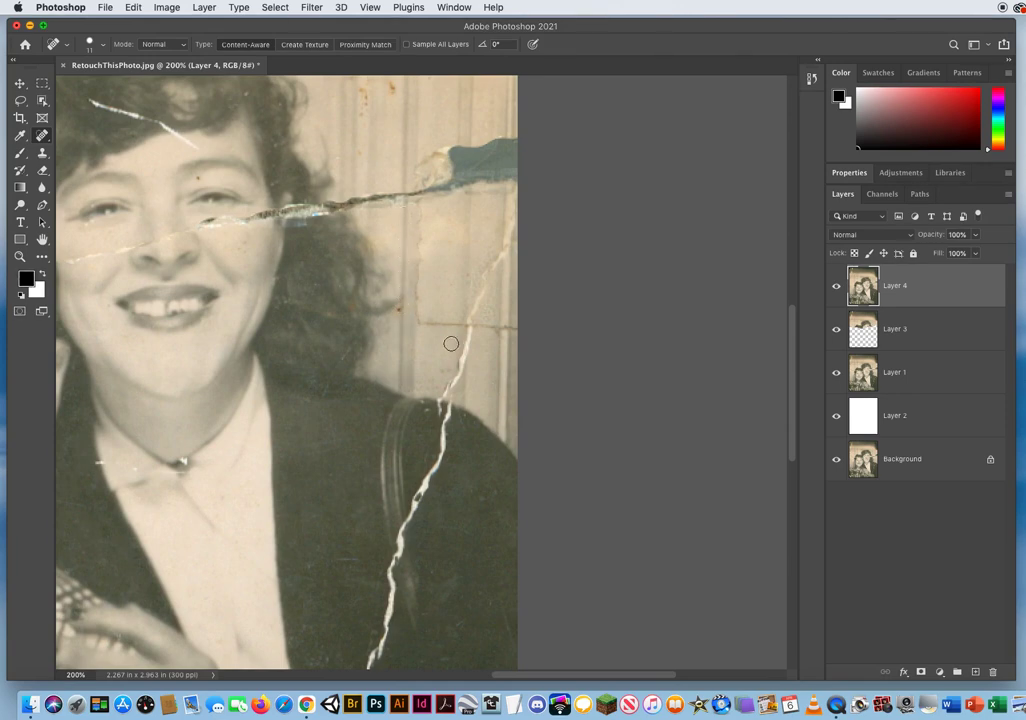
mouse_move(427, 325)
left_mouse_down()
mouse_move(482, 326)
mouse_move(471, 327)
mouse_move(450, 391)
left_mouse_up()
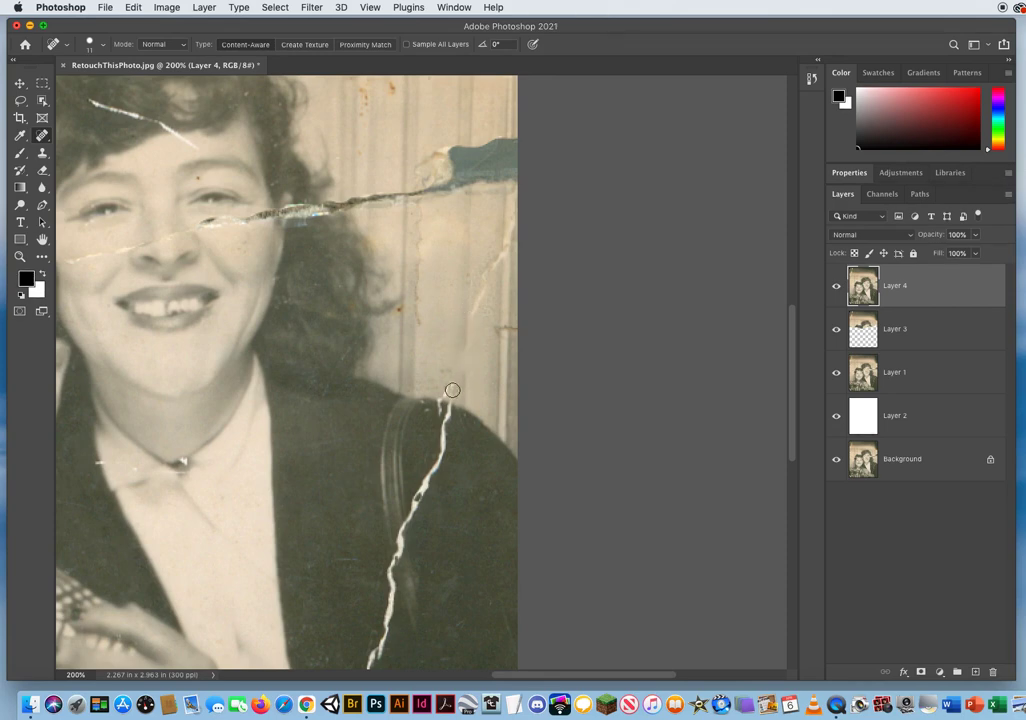
left_click_drag(452, 389, 443, 420)
mouse_move(432, 415)
left_mouse_down()
mouse_move(421, 412)
mouse_move(455, 432)
mouse_move(432, 468)
left_mouse_up()
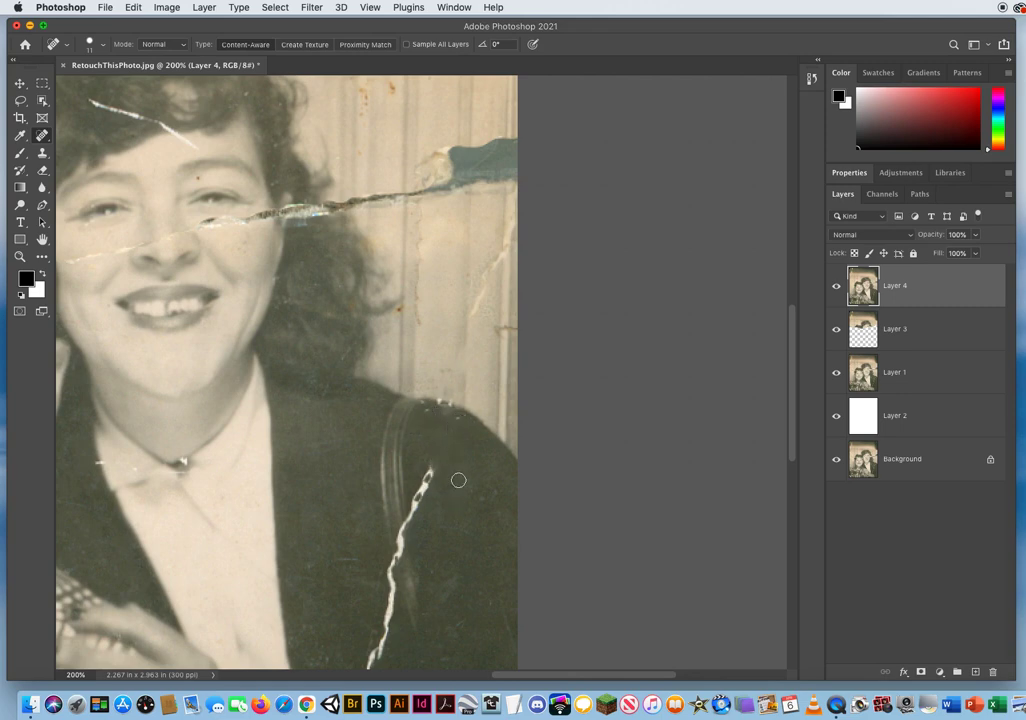
- Heal the white crack down the woman's jacket in short strokes, from below the shoulder to just above her forearm
mouse_move(432, 461)
left_mouse_down()
mouse_move(417, 515)
mouse_move(490, 346)
left_mouse_up()
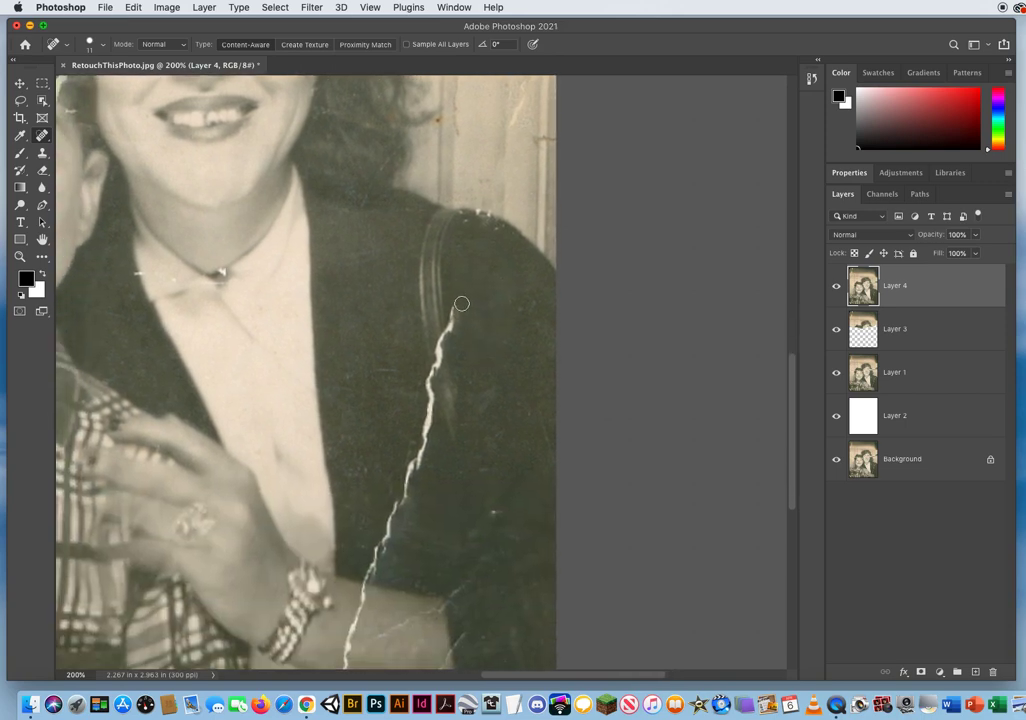
left_click_drag(458, 302, 452, 334)
left_click(836, 329)
left_click_drag(438, 350, 429, 399)
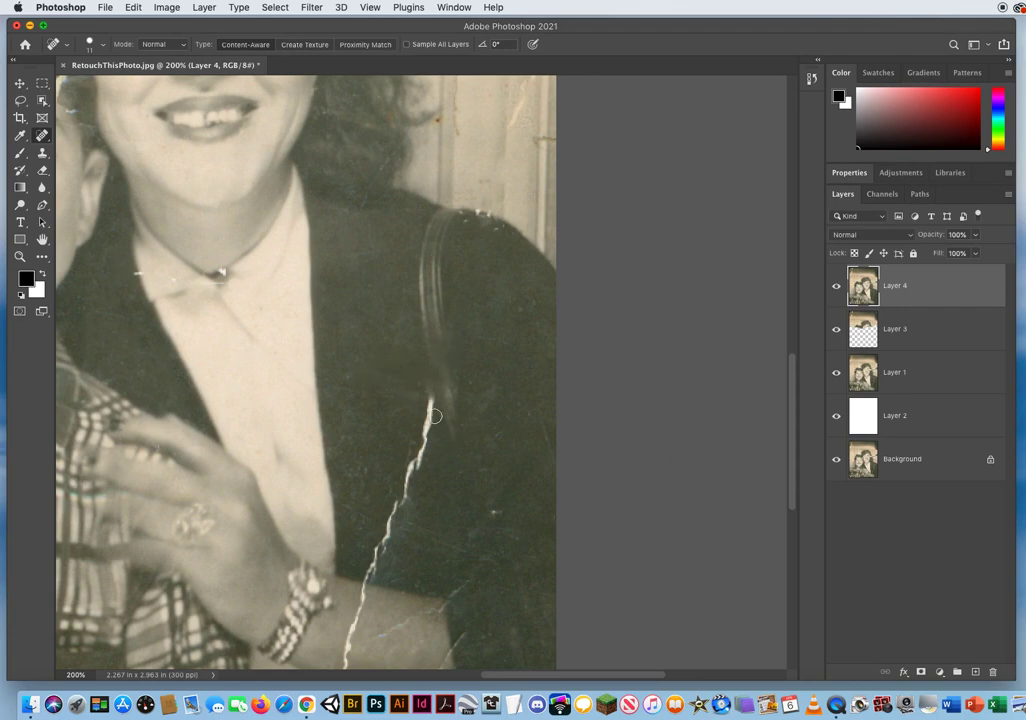
mouse_move(430, 390)
left_mouse_down()
mouse_move(414, 455)
mouse_move(424, 428)
left_mouse_up()
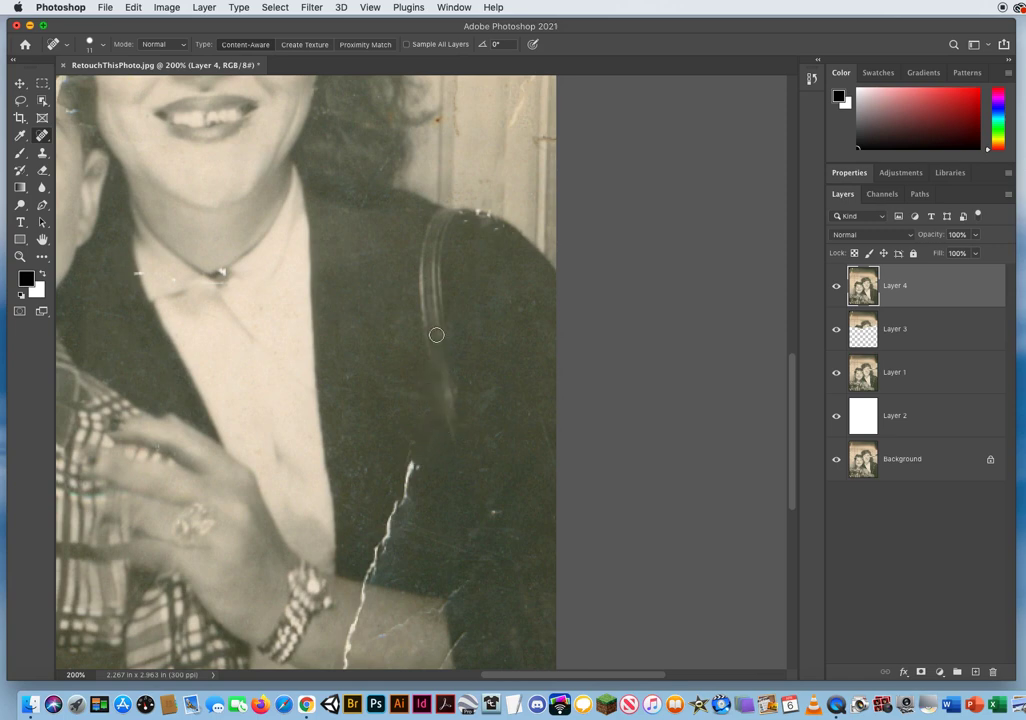
left_click_drag(487, 418, 483, 378)
mouse_move(414, 434)
left_mouse_down()
mouse_move(415, 438)
mouse_move(405, 512)
left_mouse_up()
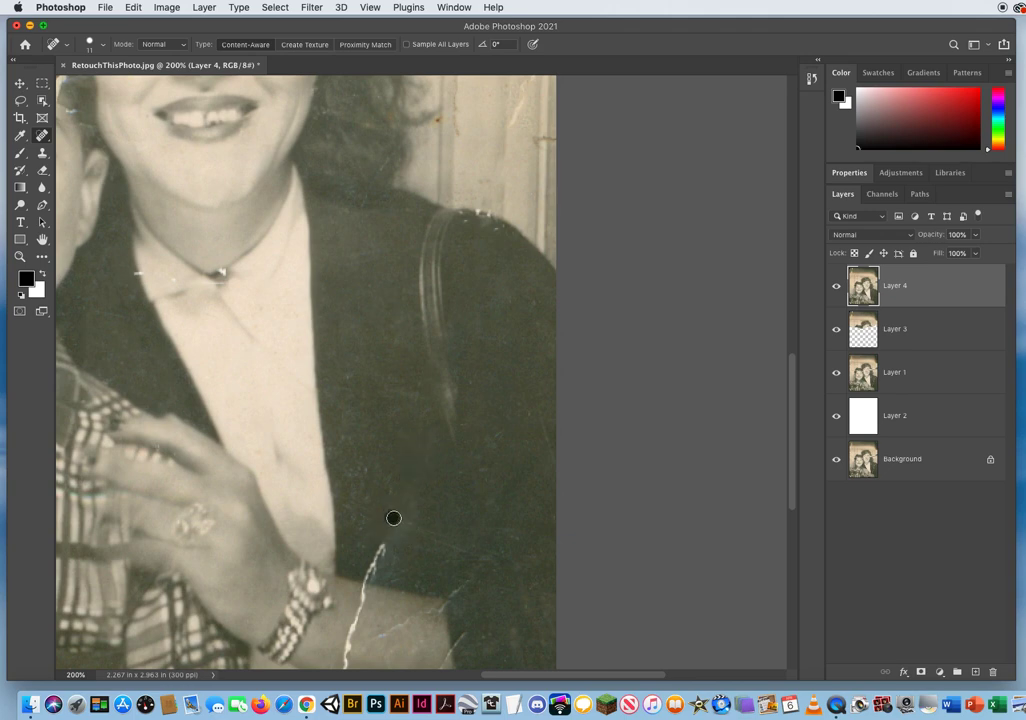
left_click_drag(452, 541, 490, 555)
left_click_drag(389, 541, 374, 561)
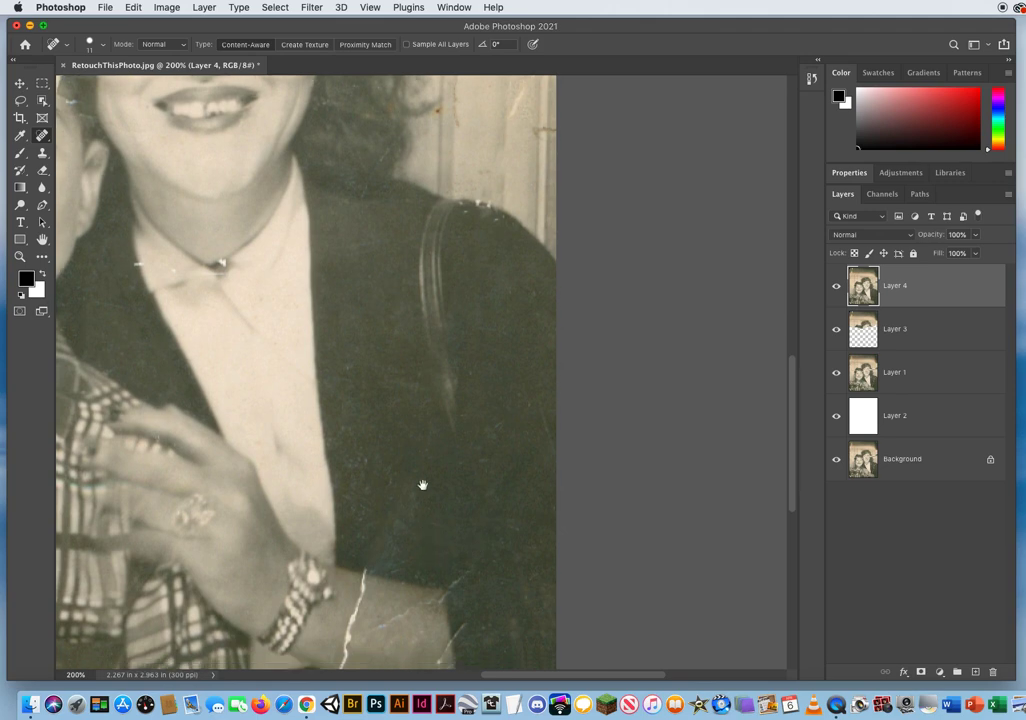
- Heal the crack and scratches across the woman's forearm and cuff edge, undoing and repainting the last stroke near the photo's lower edge
scroll(424, 484, "down", 5)
left_click_drag(381, 338, 352, 450)
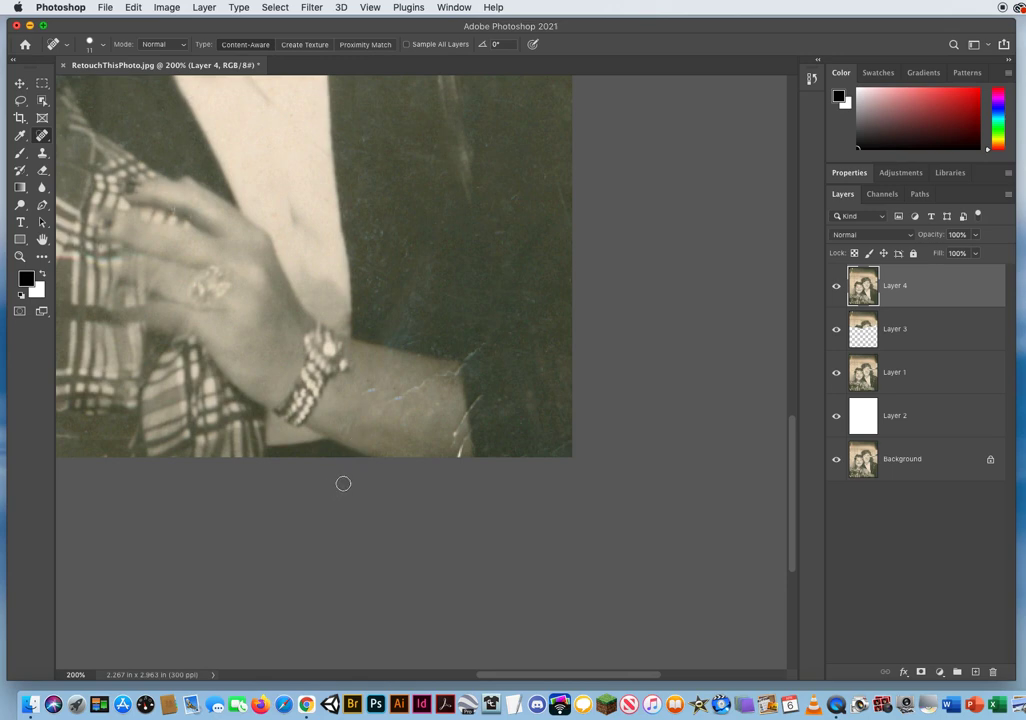
left_click_drag(432, 378, 497, 333)
left_click_drag(453, 438, 478, 397)
left_click_drag(456, 459, 467, 441)
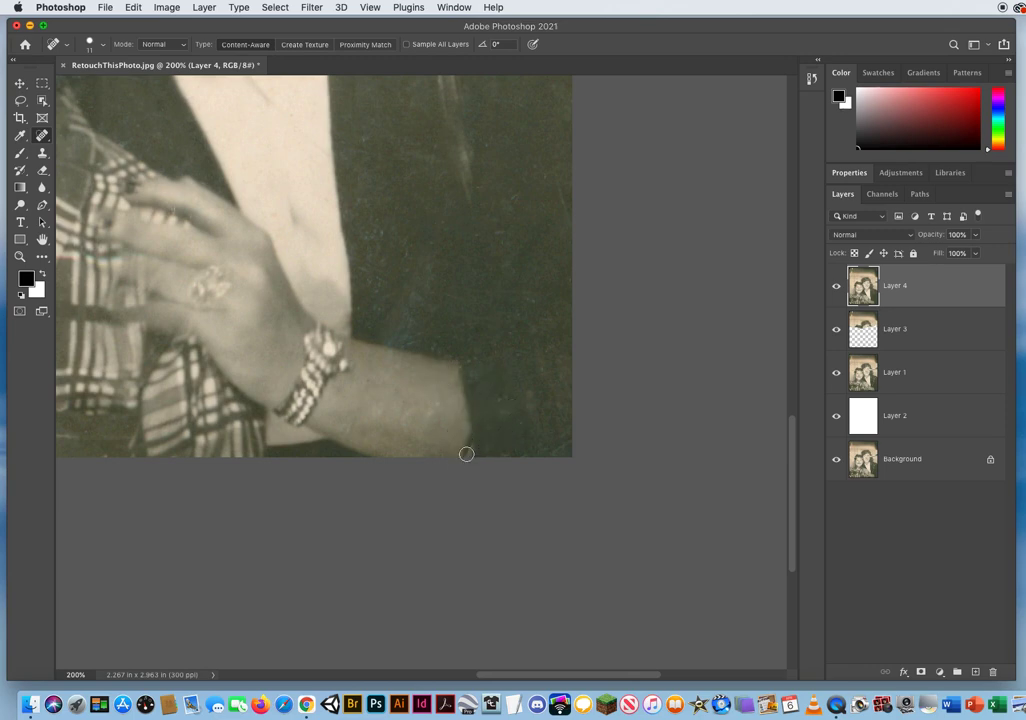
left_click(141, 9)
left_click(155, 21)
left_click_drag(463, 439, 459, 456)
- Heal the scattered specks along the lapel, front and sleeve of the woman's dark jacket
left_click_drag(323, 238, 545, 339)
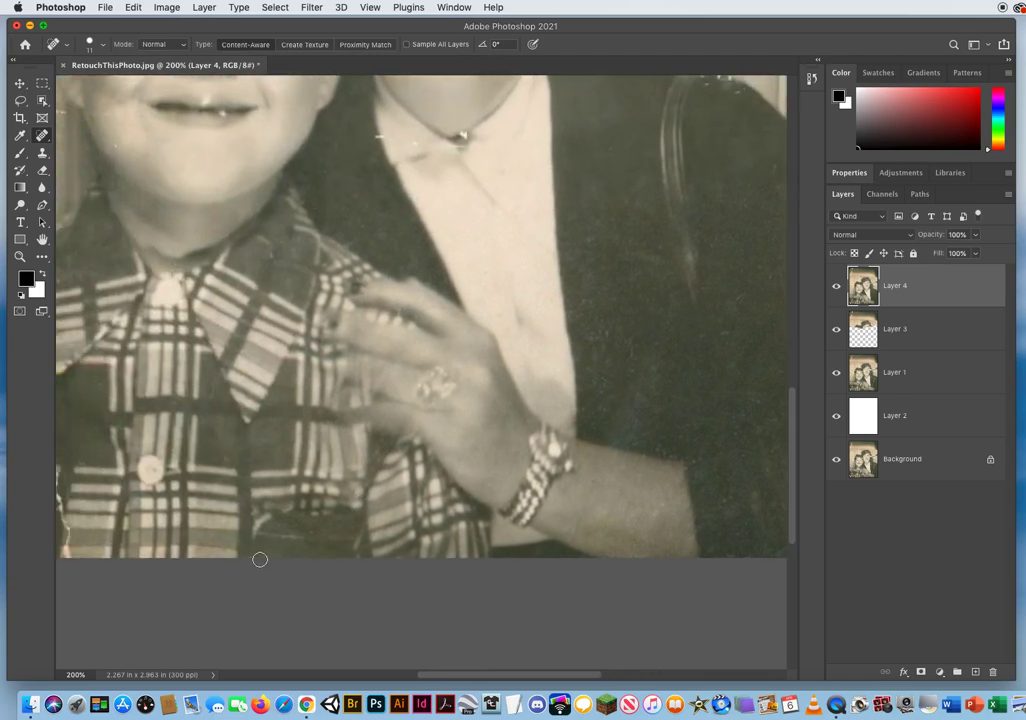
left_click_drag(270, 350, 454, 380)
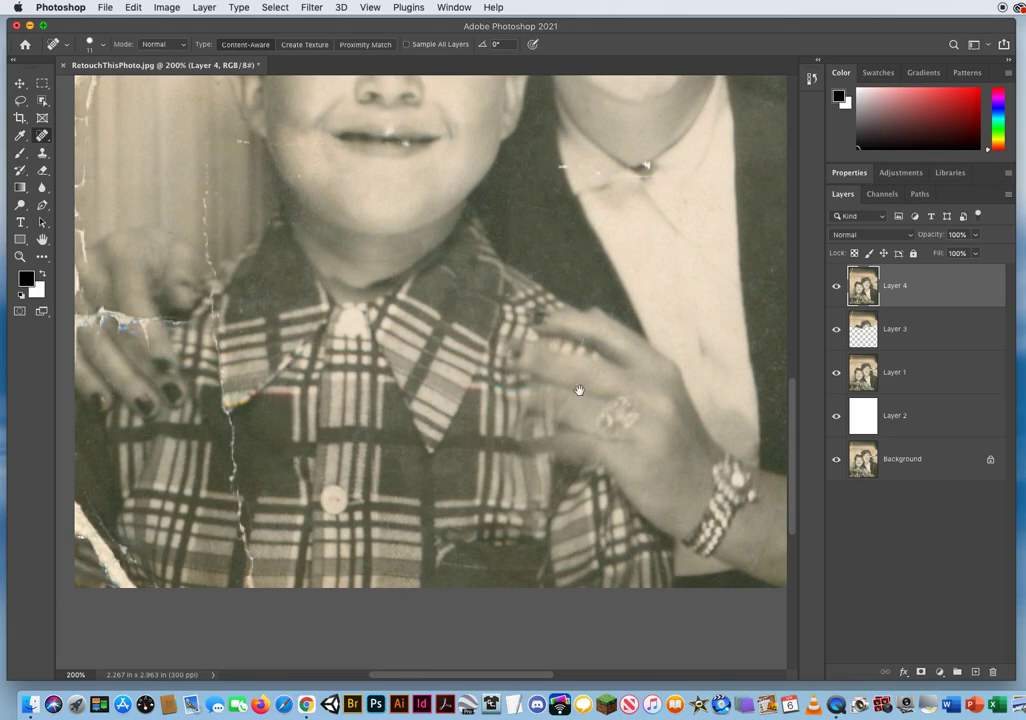
left_click(632, 365)
left_click_drag(637, 450, 236, 472)
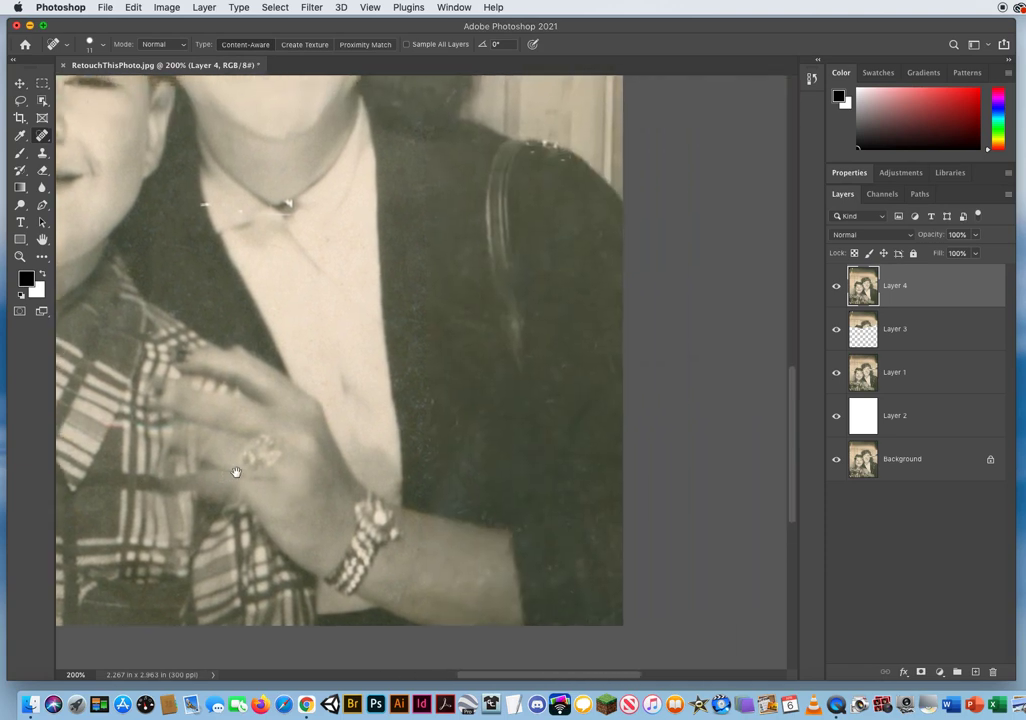
left_click(410, 320)
left_click(484, 325)
left_click(572, 363)
left_click_drag(574, 519, 618, 524)
- Heal the specks on the upper jacket and the remaining crack in the wall above the woman's shoulder
left_click_drag(538, 270, 512, 398)
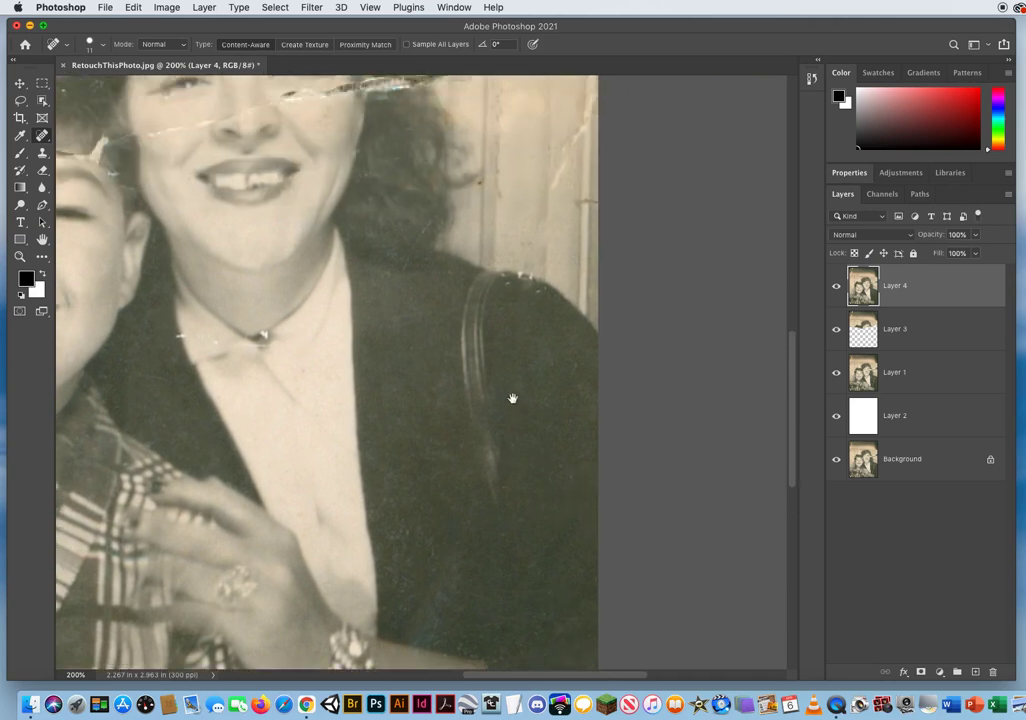
mouse_move(442, 394)
left_mouse_down()
mouse_move(436, 404)
mouse_move(447, 334)
left_mouse_up()
left_click(584, 385)
left_click_drag(536, 357, 540, 390)
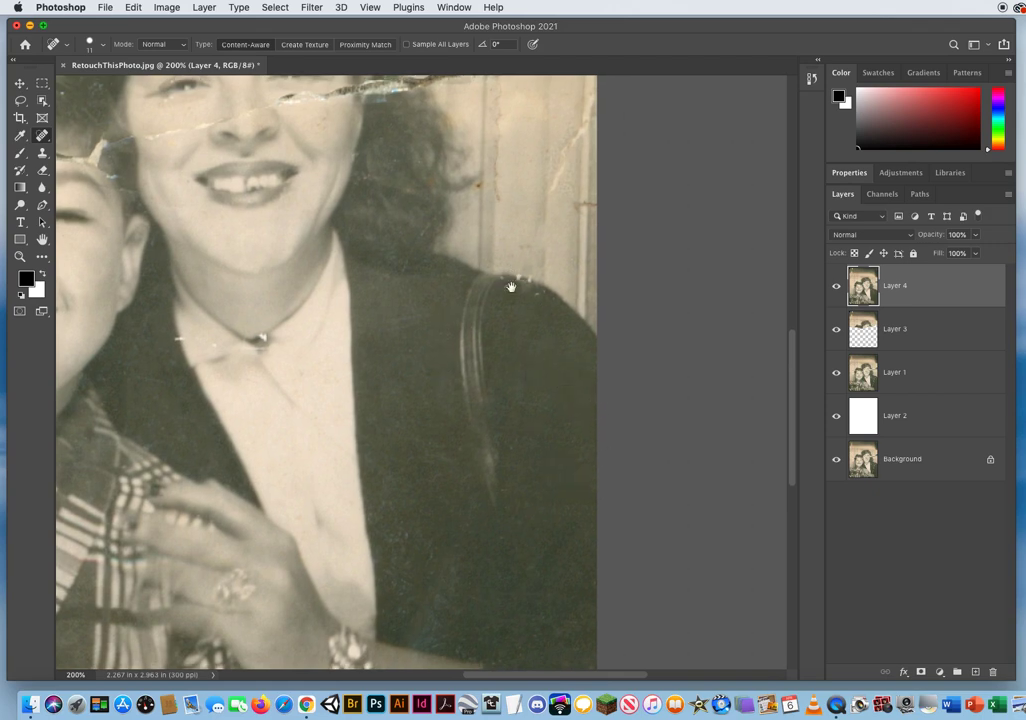
left_click_drag(513, 282, 460, 474)
mouse_move(529, 418)
left_mouse_down()
mouse_move(499, 398)
mouse_move(502, 362)
mouse_move(515, 354)
mouse_move(511, 399)
mouse_move(519, 325)
mouse_move(532, 340)
mouse_move(528, 305)
left_mouse_up()
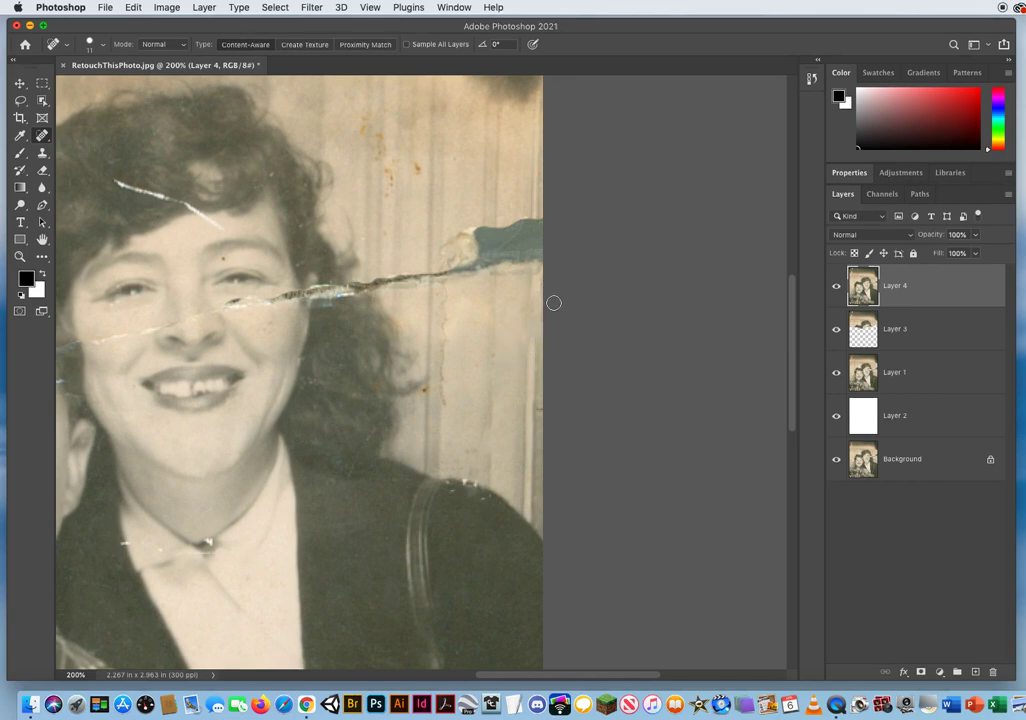
- Undo the last healing stroke and heal the ragged paper edge around the blue-grey tear in the wall
left_click(133, 7)
key("super+z")
left_click(544, 410)
scroll(469, 323, "up", 5)
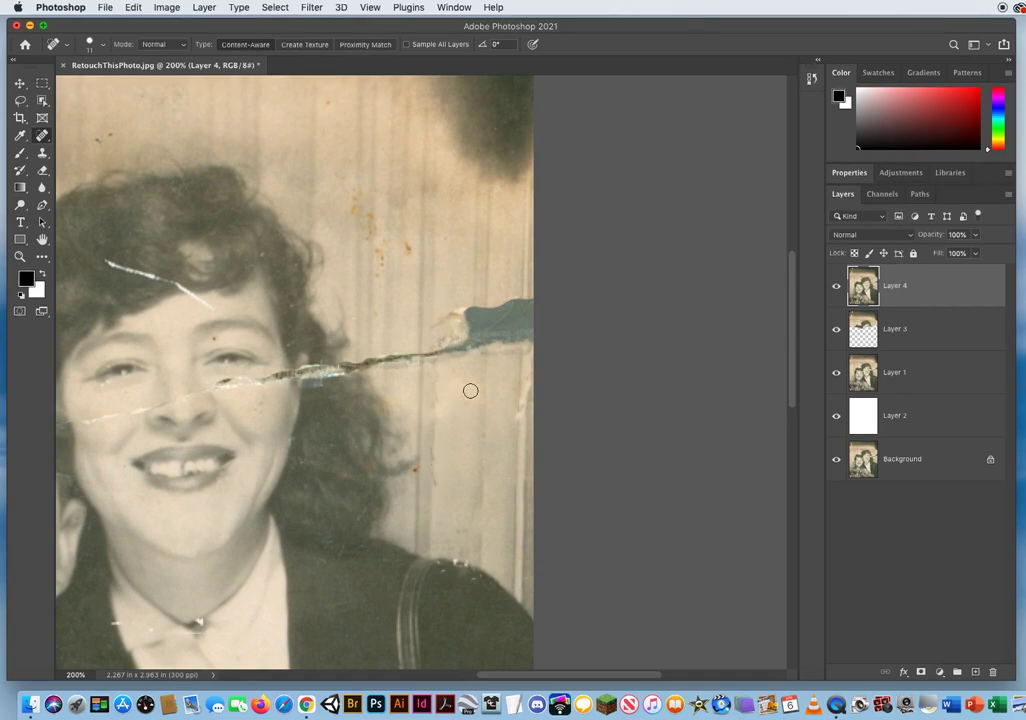
mouse_move(449, 370)
left_mouse_down()
mouse_move(459, 319)
mouse_move(458, 340)
left_mouse_up()
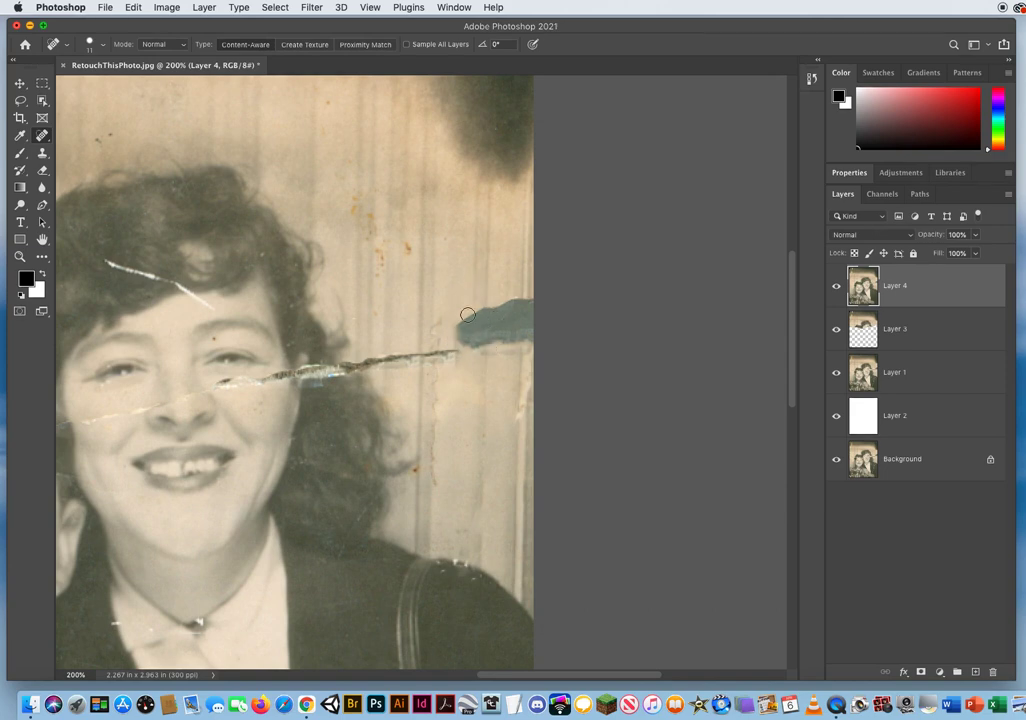
- Heal the orange stains on the wall beside the woman's hair, above the blue-grey tear
left_click_drag(421, 337, 511, 380)
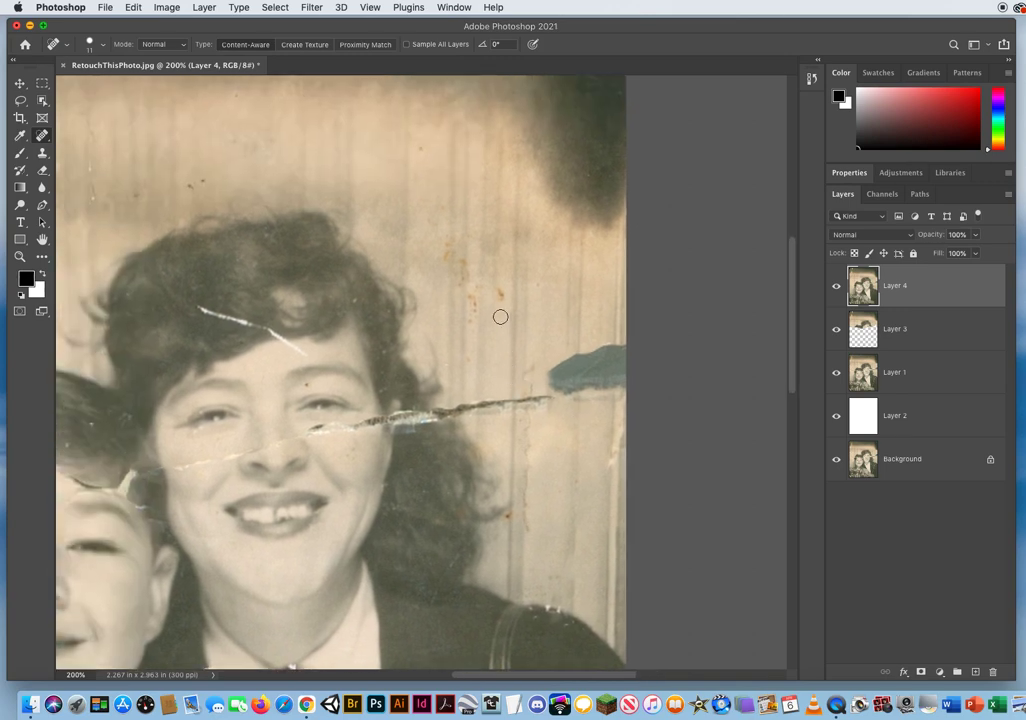
mouse_move(500, 303)
left_mouse_down()
mouse_move(470, 319)
mouse_move(472, 272)
mouse_move(447, 245)
left_mouse_up()
scroll(412, 279, "up", 5)
scroll(412, 279, "left", 1)
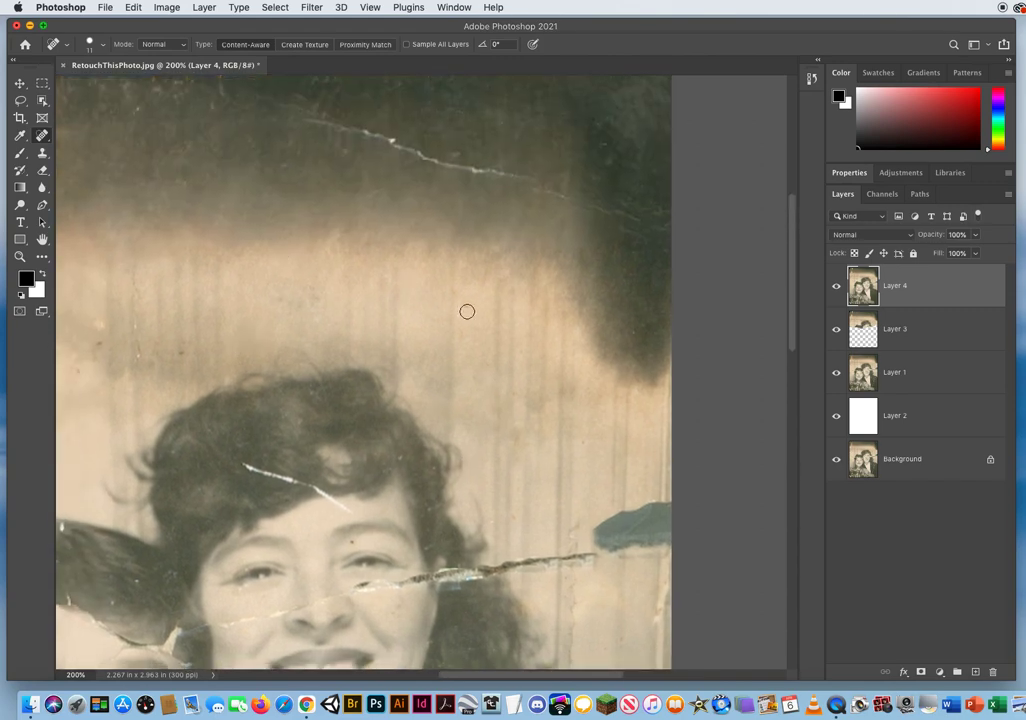
- Heal the brown spots and small specks scattered over the wall above the boy's head
left_click_drag(294, 382, 544, 376)
mouse_move(372, 355)
left_mouse_down()
mouse_move(369, 328)
mouse_move(362, 349)
left_mouse_up()
left_click(350, 371)
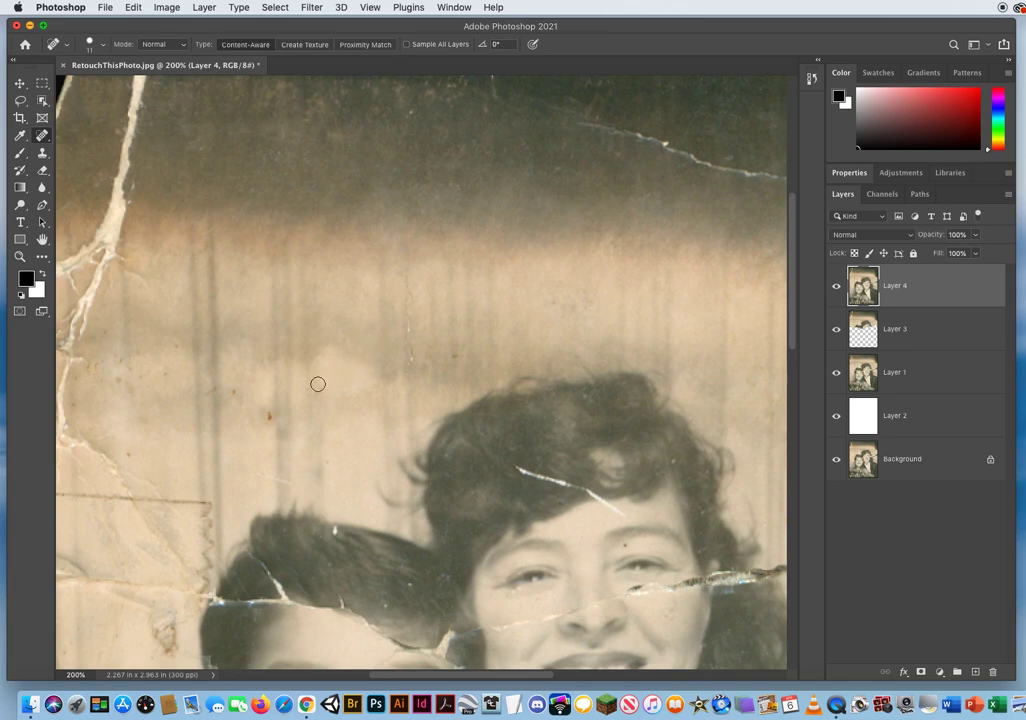
left_click(236, 392)
left_click(208, 392)
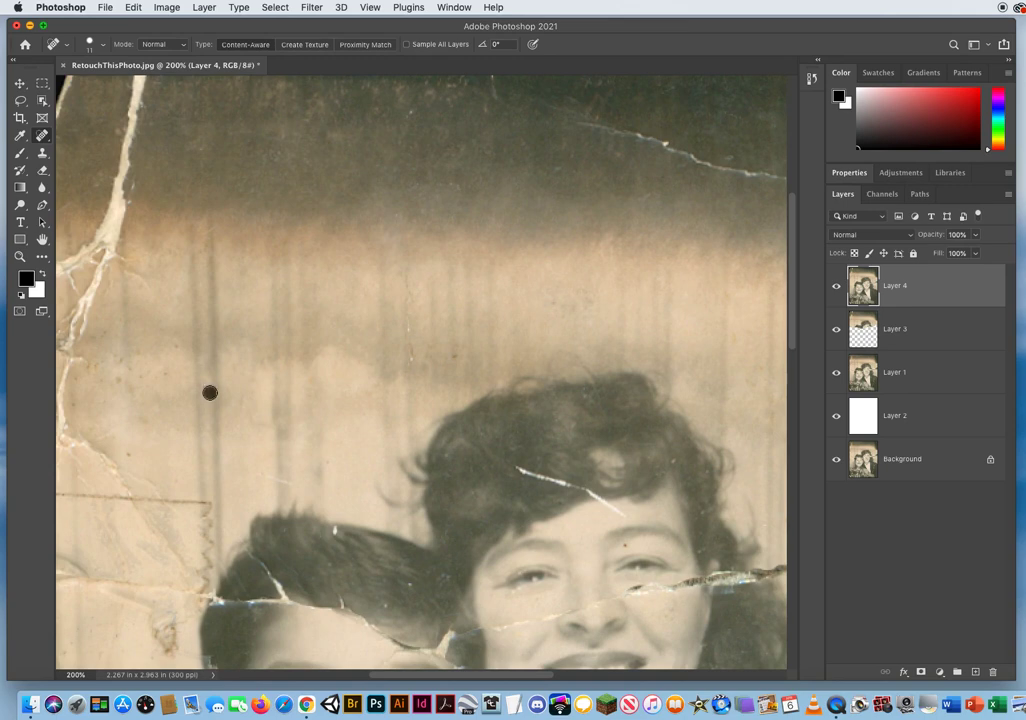
left_click(149, 367)
left_click(167, 382)
left_click(172, 341)
left_click(453, 350)
- Heal the white scratch through the woman's hair and undo the last stroke at her hairline
mouse_move(517, 467)
left_mouse_down()
mouse_move(403, 352)
mouse_move(458, 376)
left_mouse_up()
left_click_drag(437, 438, 282, 428)
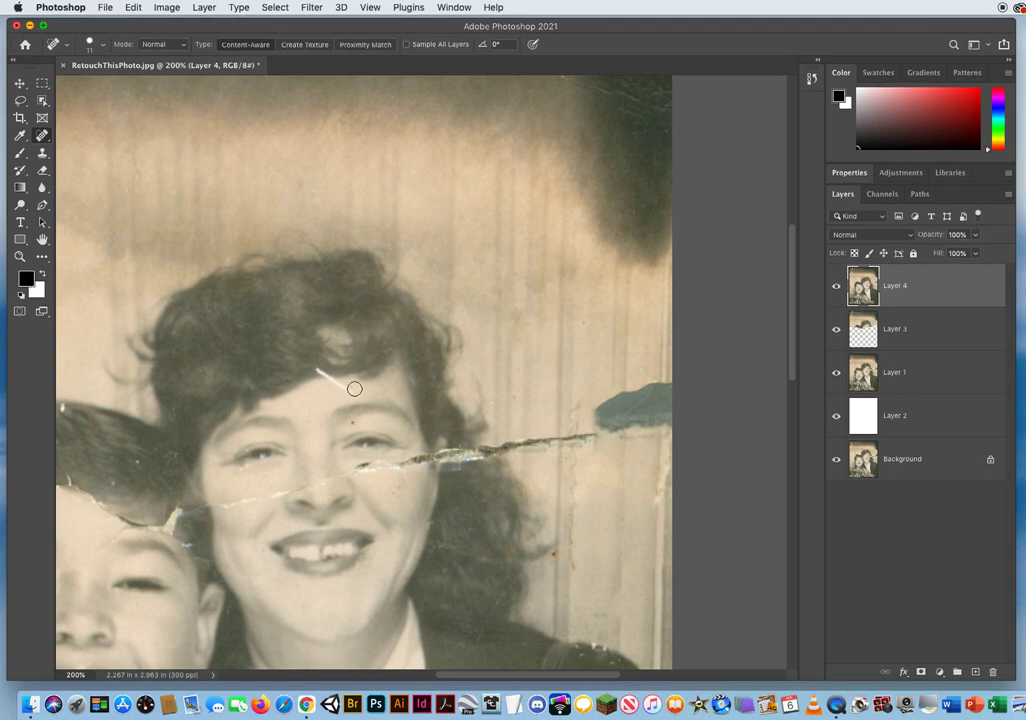
mouse_move(316, 370)
left_mouse_down()
mouse_move(339, 385)
mouse_move(322, 374)
left_mouse_up()
left_click(133, 7)
left_click(120, 24)
left_click_drag(471, 445, 404, 438)
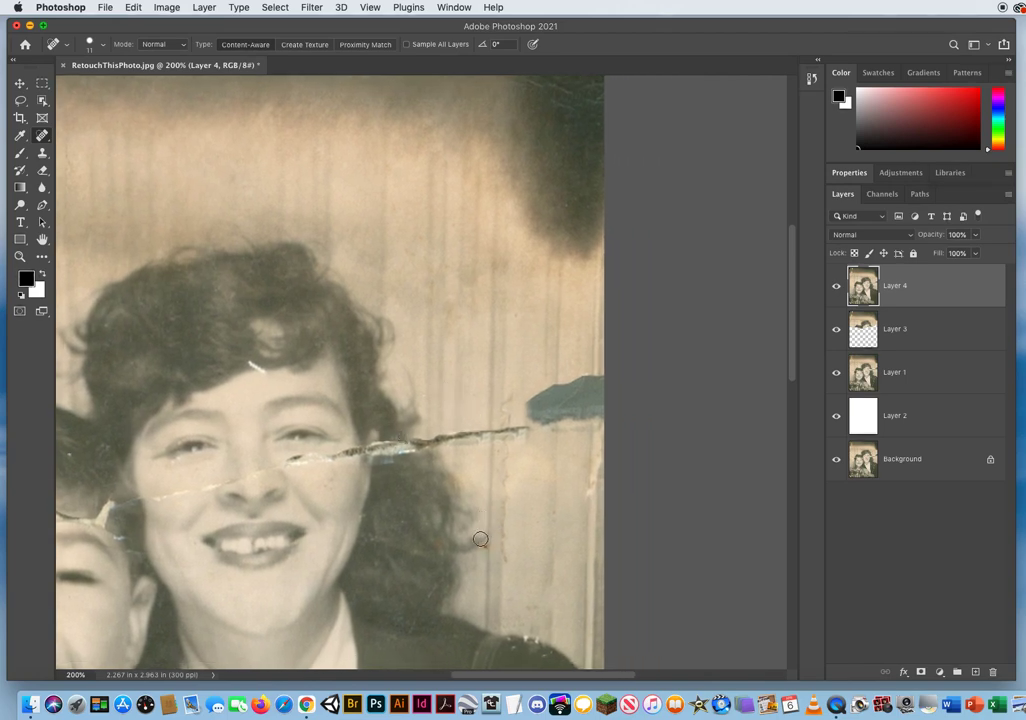
- Heal the light specks in the boy's hair and the crack running through it to the side of his head
mouse_move(373, 518)
left_mouse_down()
mouse_move(655, 357)
mouse_move(673, 359)
left_mouse_up()
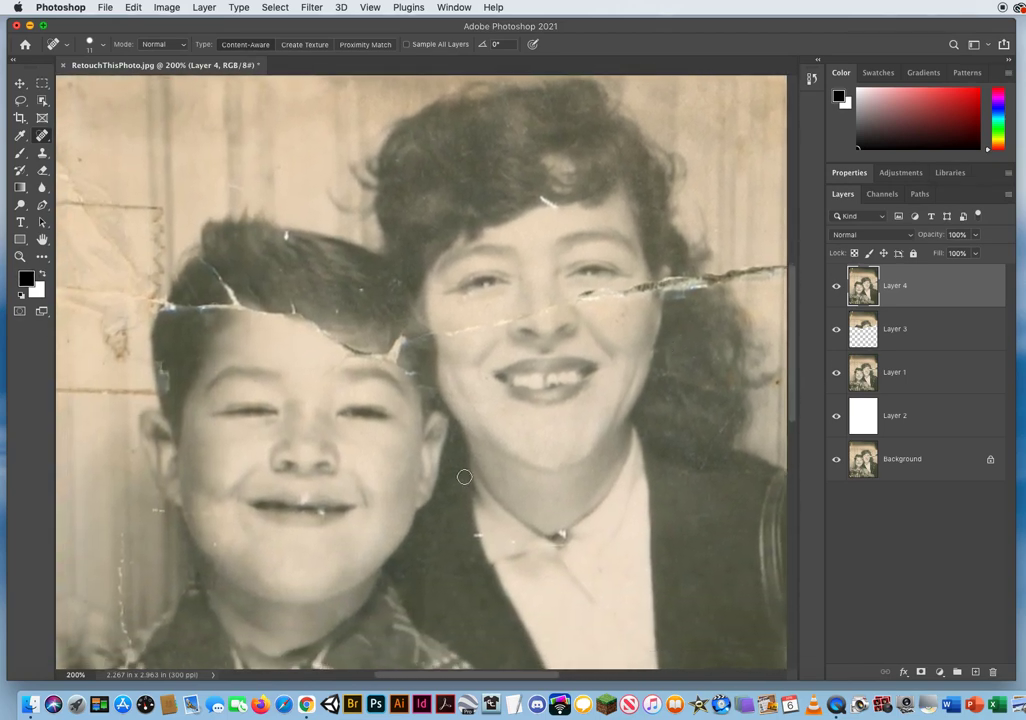
left_click_drag(276, 421, 429, 496)
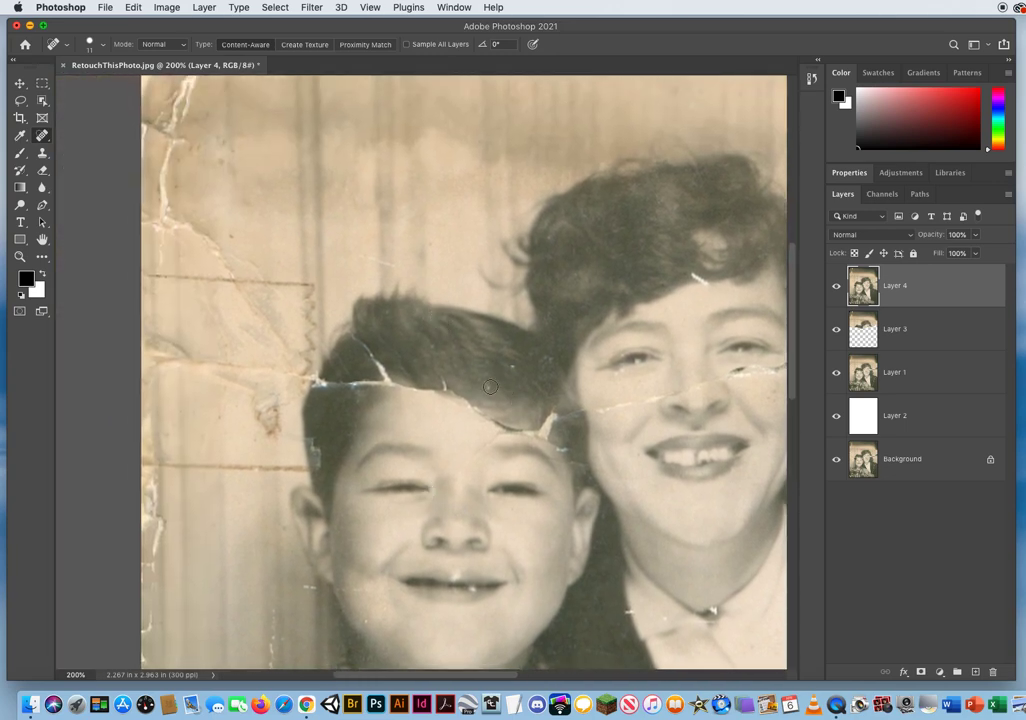
left_click(527, 350)
left_click(563, 450)
left_click_drag(352, 336, 386, 371)
left_click_drag(368, 383, 322, 382)
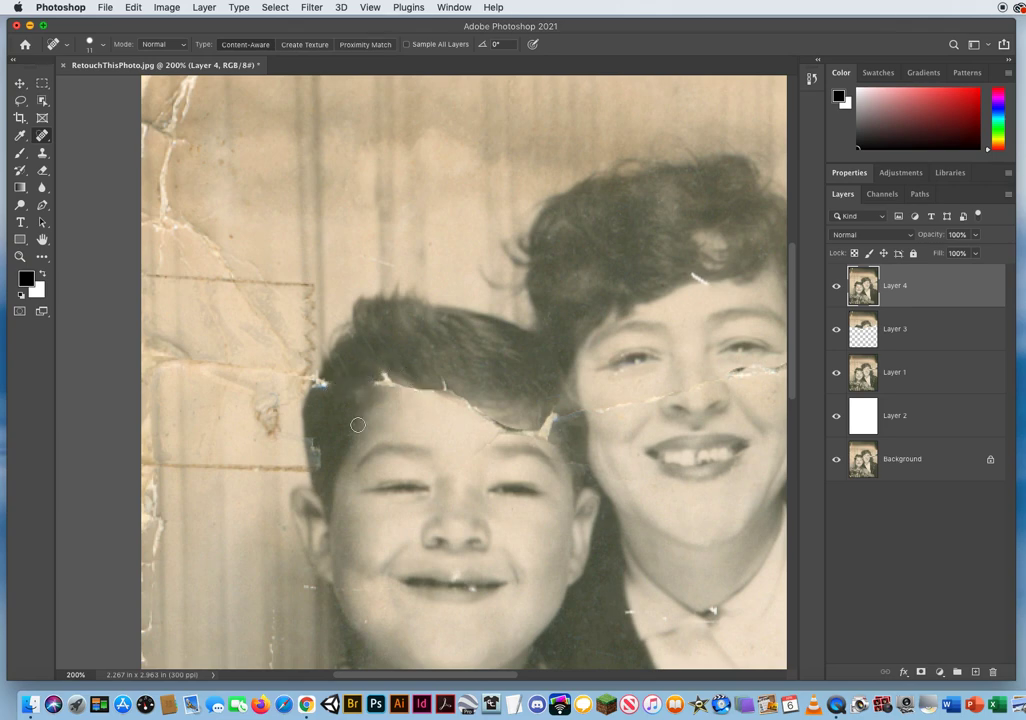
- Touch up the healed area at the boy's hairline and heal the bluish mark beside his temple
left_click(343, 367)
left_click(355, 392)
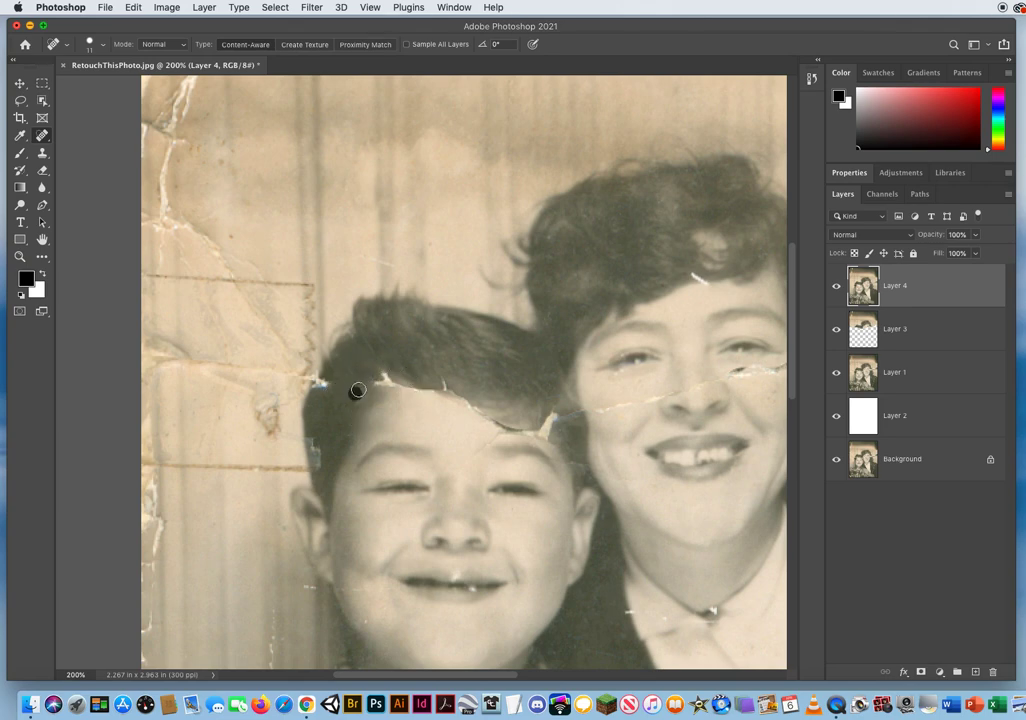
left_click(443, 381)
mouse_move(318, 446)
left_mouse_down()
mouse_move(314, 428)
mouse_move(425, 359)
left_mouse_up()
- Heal the white speck below the boy's ear and the thin crack down the wall above his shoulder
mouse_move(378, 511)
left_mouse_down()
mouse_move(364, 366)
mouse_move(441, 360)
left_mouse_up()
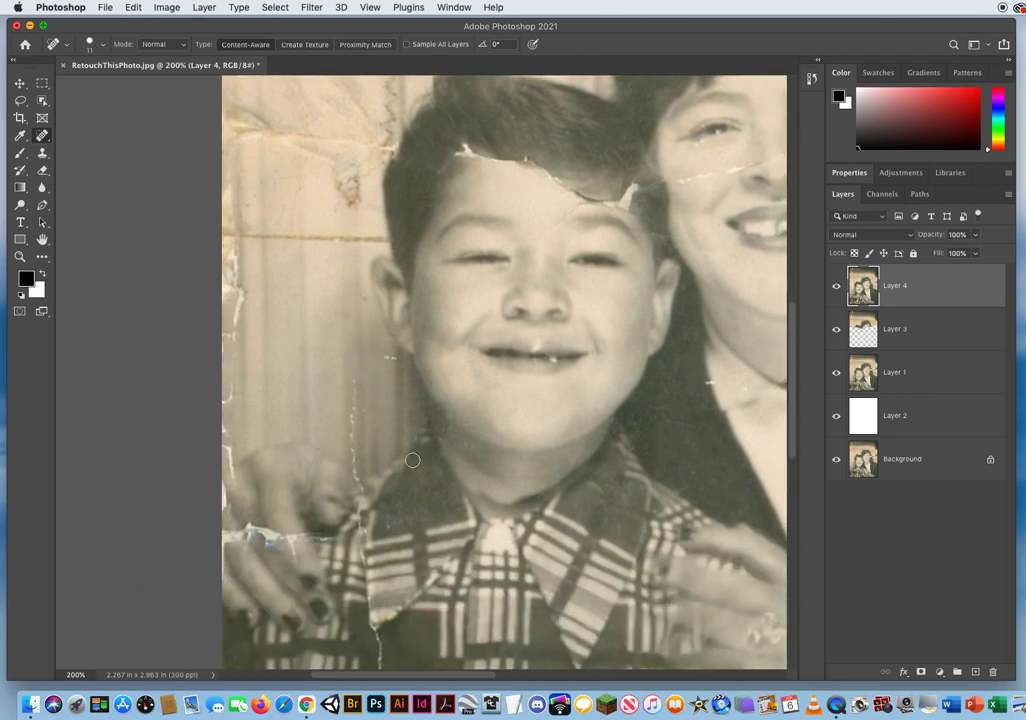
left_click(392, 360)
left_click_drag(350, 385, 360, 467)
left_click(357, 468)
left_click(358, 398)
key("x")
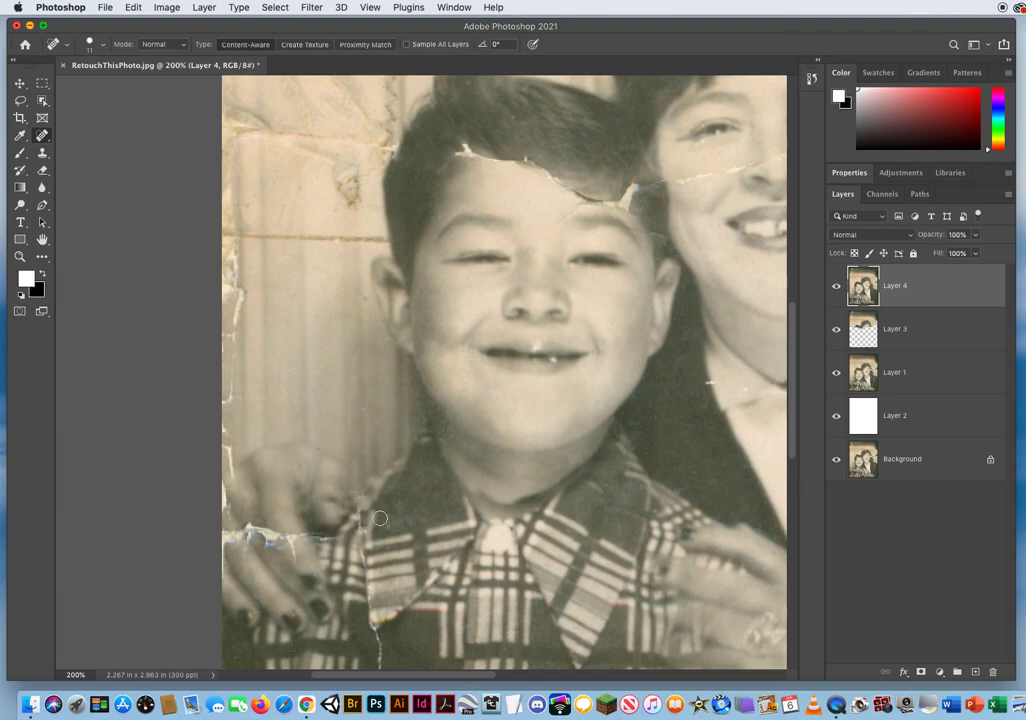
- Heal the white and blue crack across the fingers on the boy's shoulder, out to the photo's edge
left_click_drag(423, 537, 437, 427)
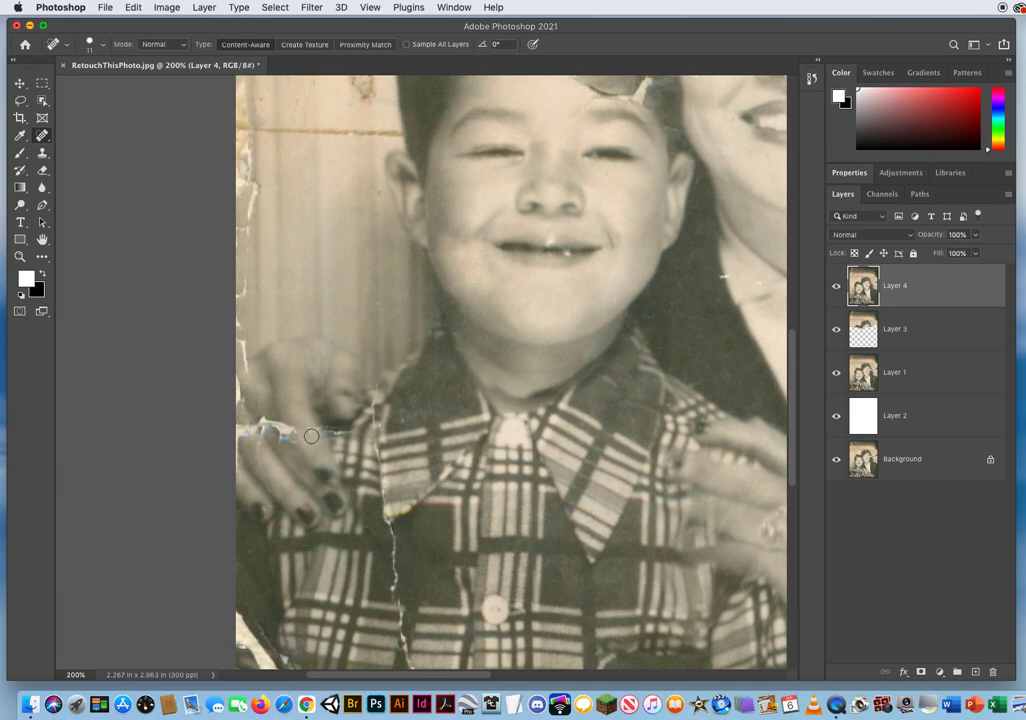
left_click(292, 432)
left_click(265, 426)
left_click(267, 426)
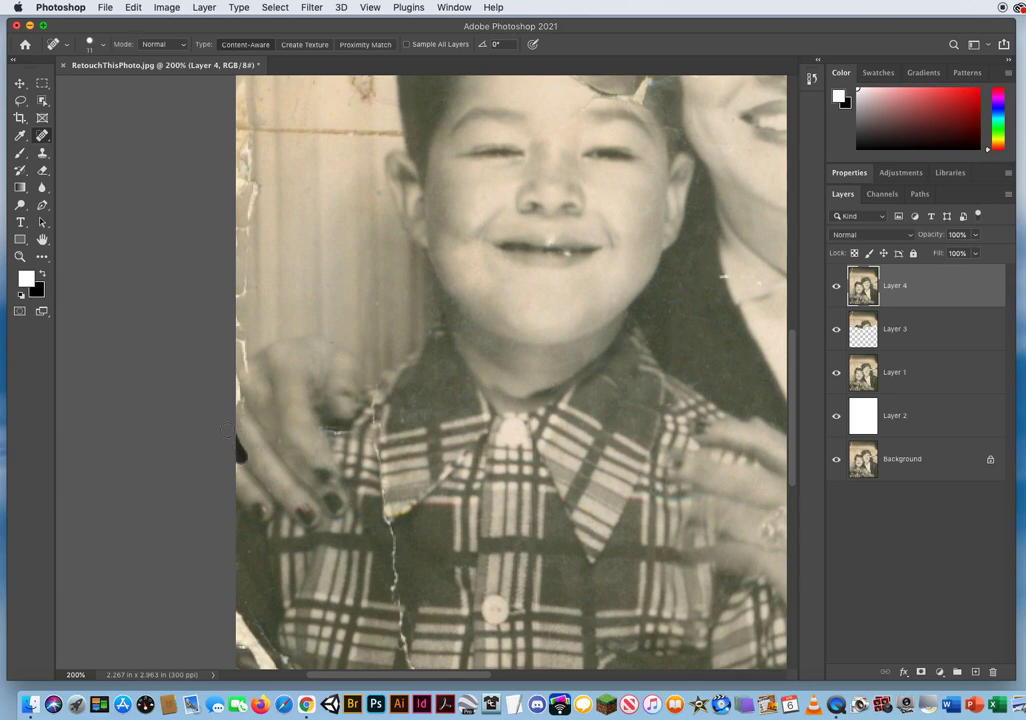
- Heal the crack down the boy's plaid shirt below the collar point and undo the last stroke
scroll(268, 408, "down", 5)
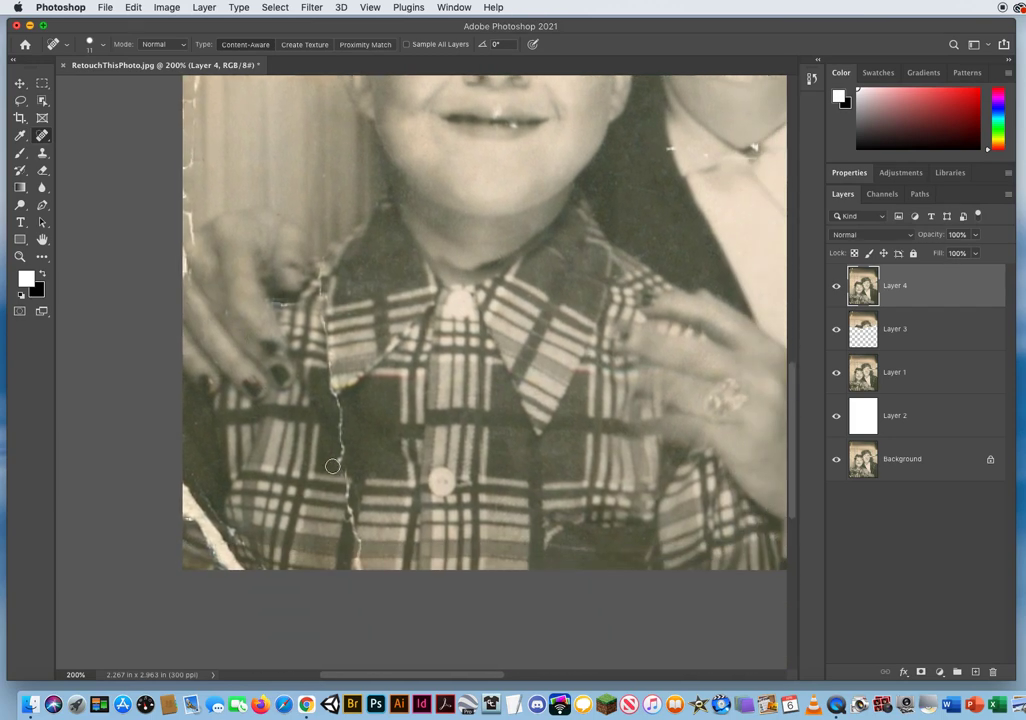
left_click_drag(338, 464, 340, 395)
left_click(347, 468)
left_click_drag(354, 509, 352, 523)
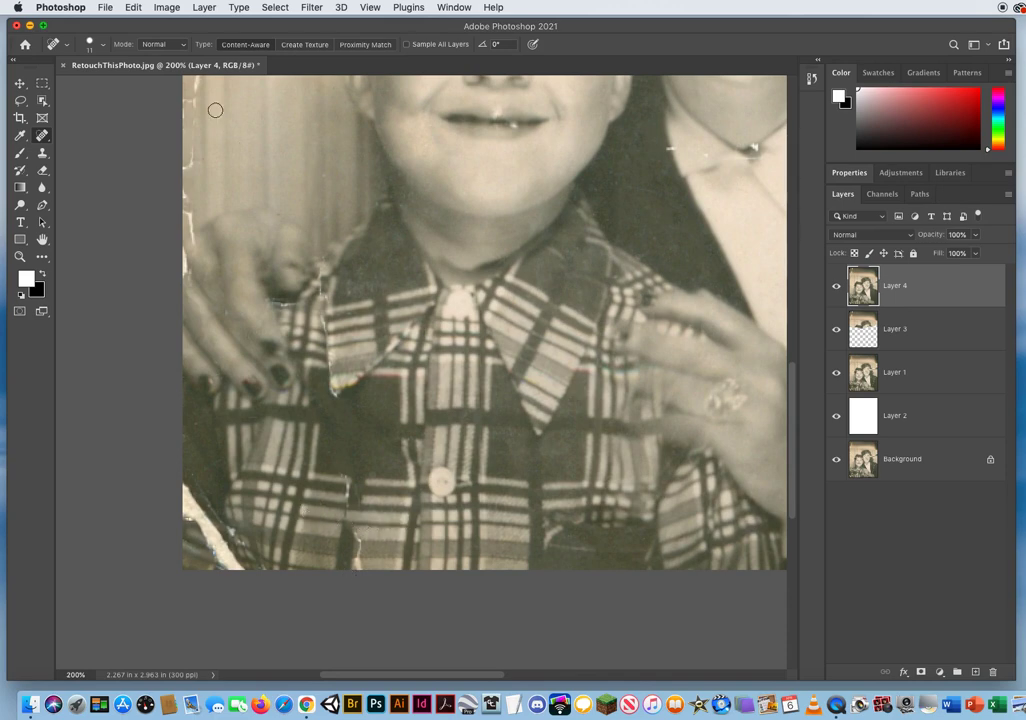
left_click(134, 7)
left_click(112, 21)
- Heal the white cracks along the photo's left edge, beside the fingers and the lower wall
scroll(343, 337, "up", 5)
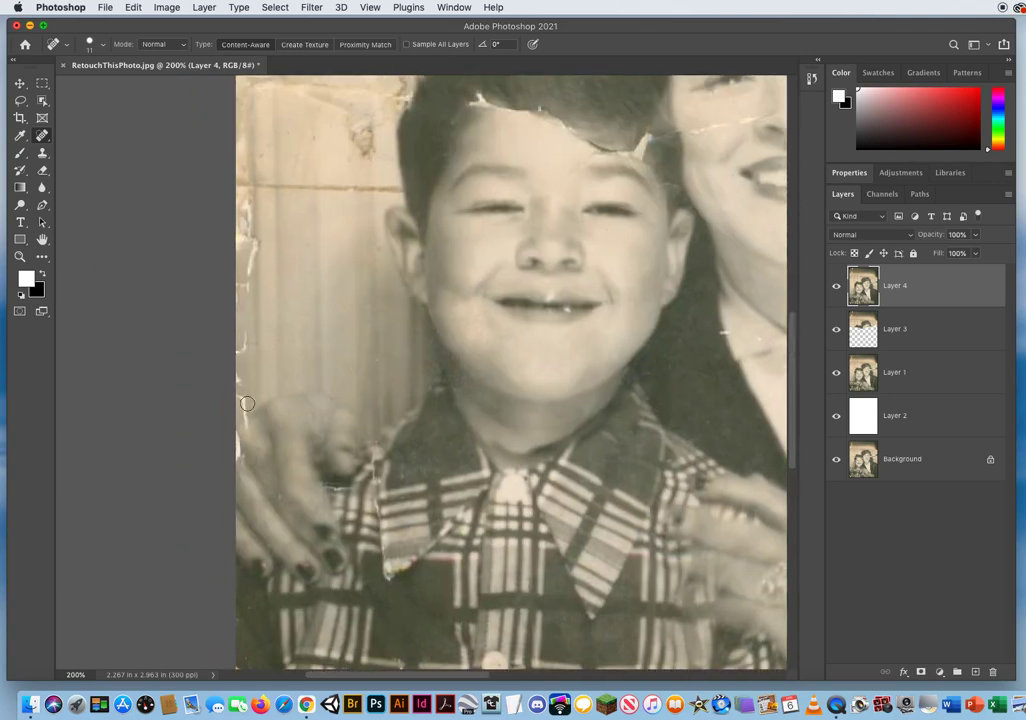
left_click_drag(247, 424, 243, 398)
left_click_drag(243, 455, 238, 435)
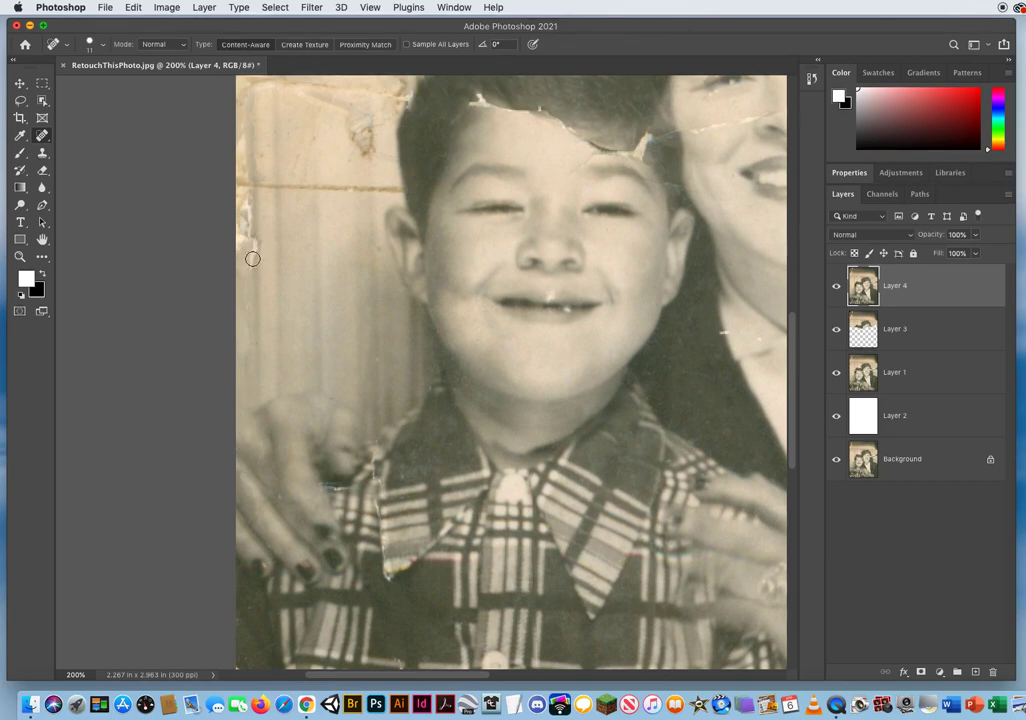
- Compare the healed photo with the unhealed version at 100% by toggling Layer 4's visibility, leaving the layer shown
scroll(257, 266, "up", 5)
mouse_move(319, 358)
left_mouse_down()
mouse_move(319, 310)
mouse_move(321, 360)
mouse_move(292, 304)
left_mouse_up()
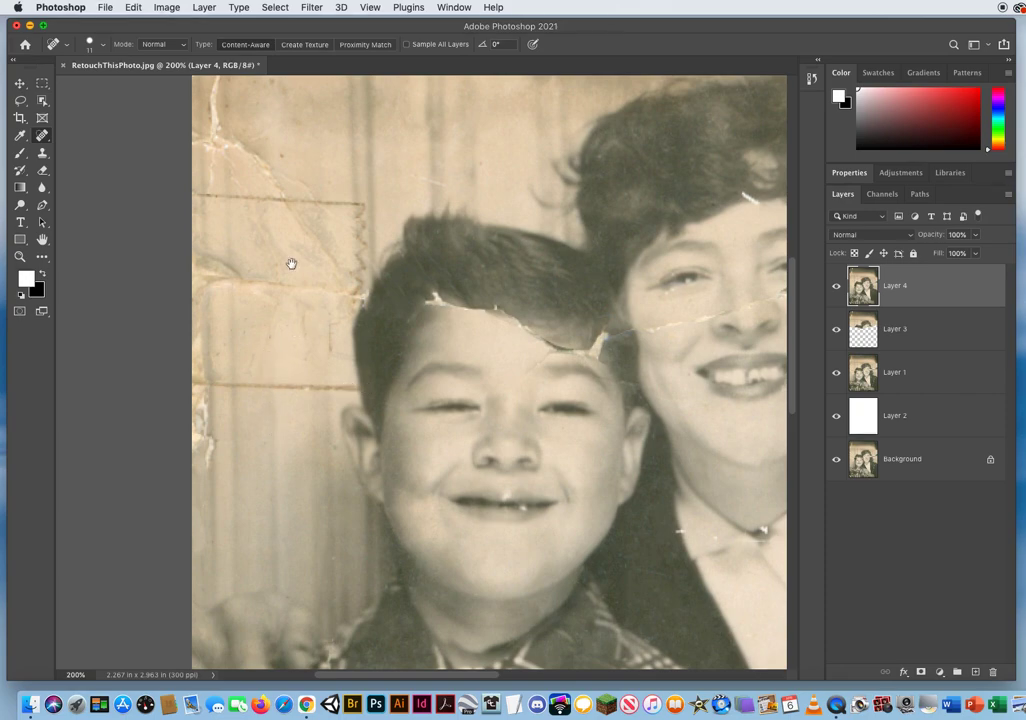
left_click_drag(291, 263, 262, 486)
left_click_drag(396, 282, 176, 538)
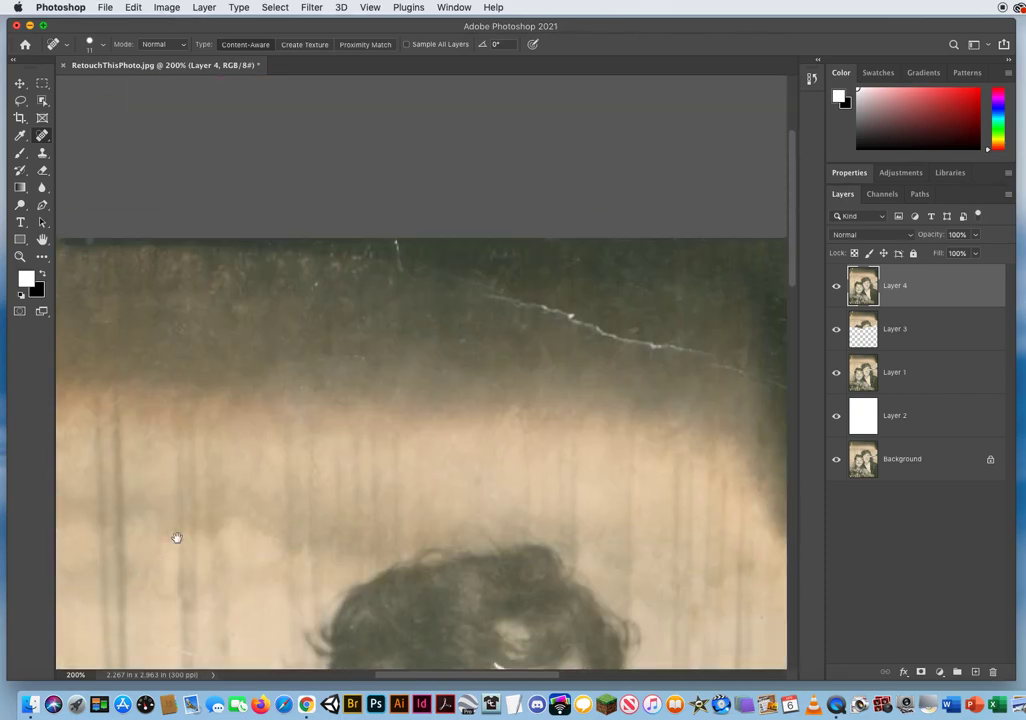
left_click(20, 256)
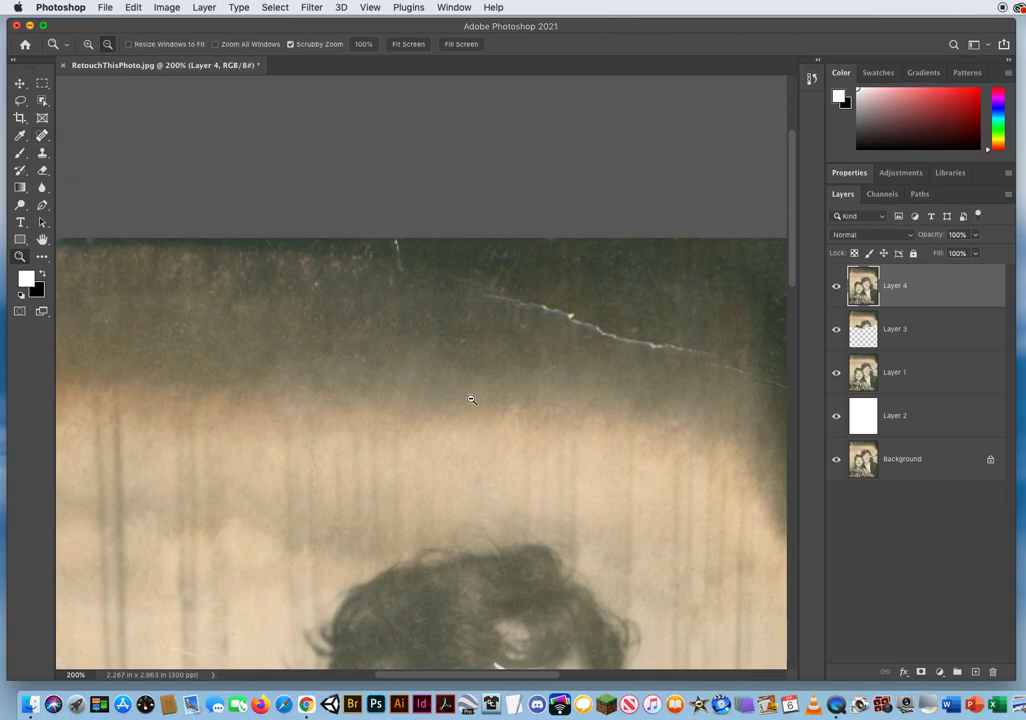
left_click(472, 398, "alt")
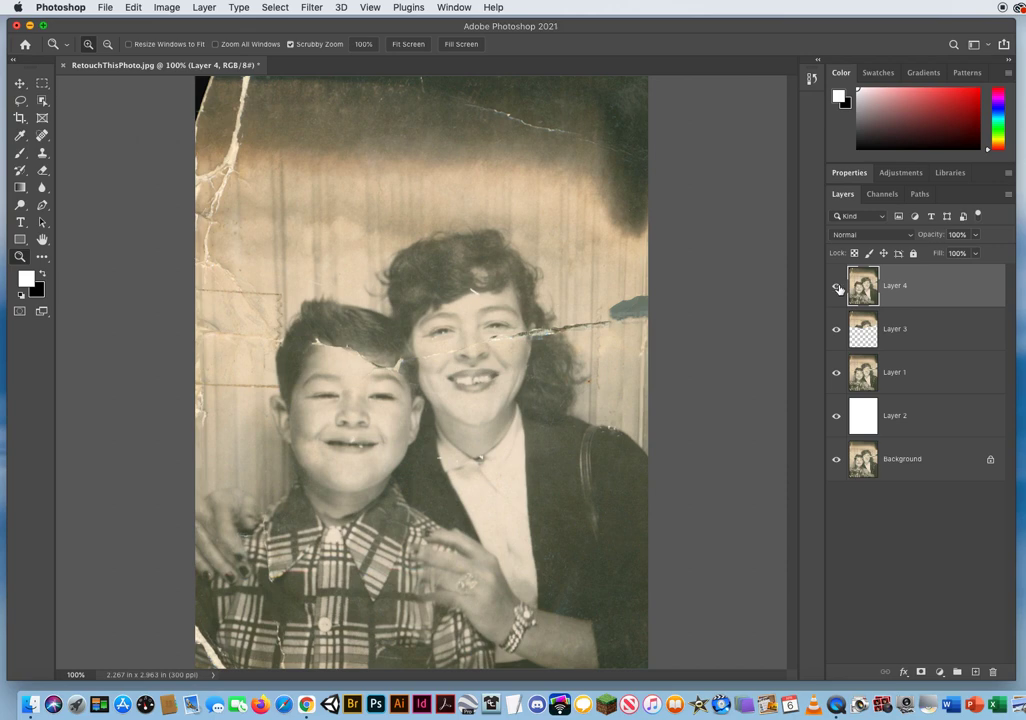
left_click(837, 288)
left_click(837, 288)
left_click(837, 288)
left_click(837, 288)
left_click(837, 288)
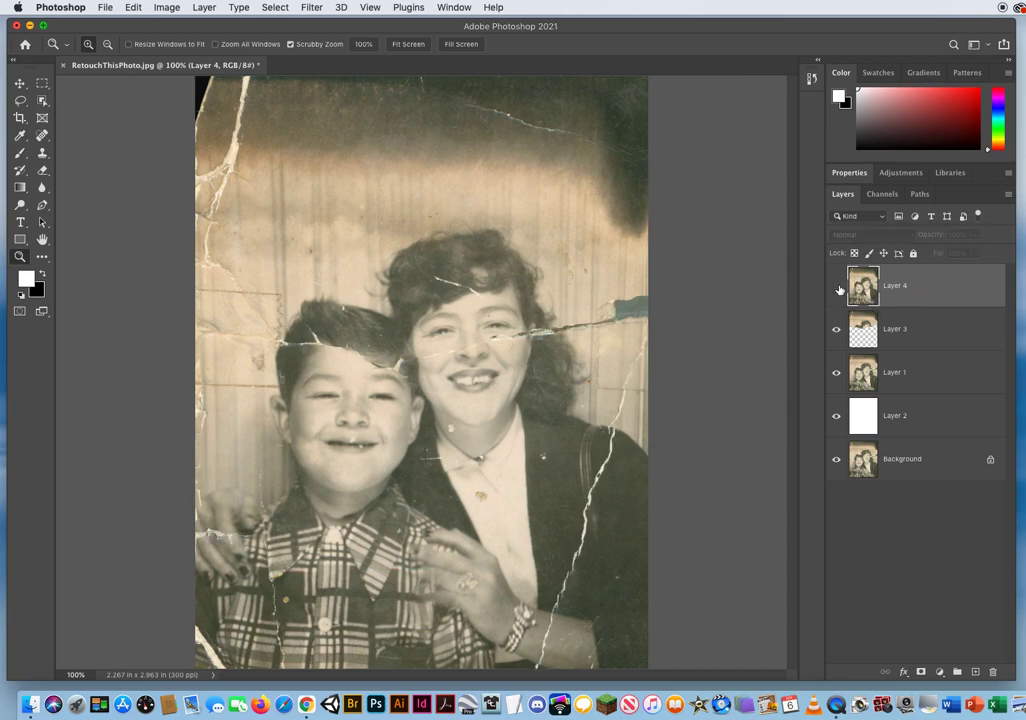
left_click(837, 288)
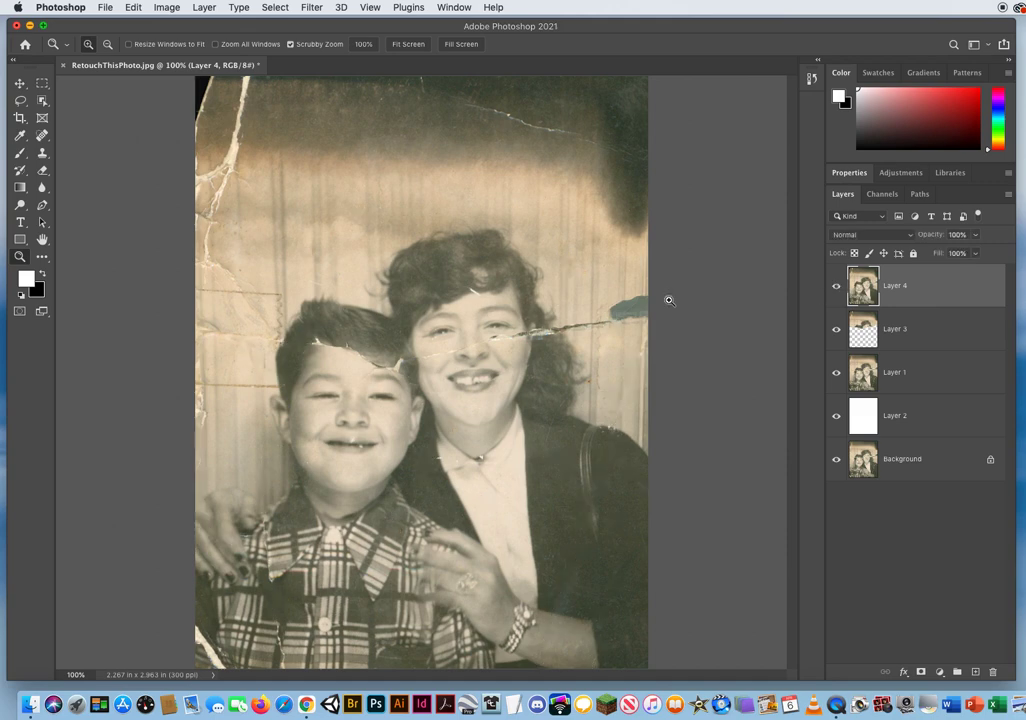
- Save the layered document as the Photoshop file RetouchThisPhoto.psd
left_click(111, 12)
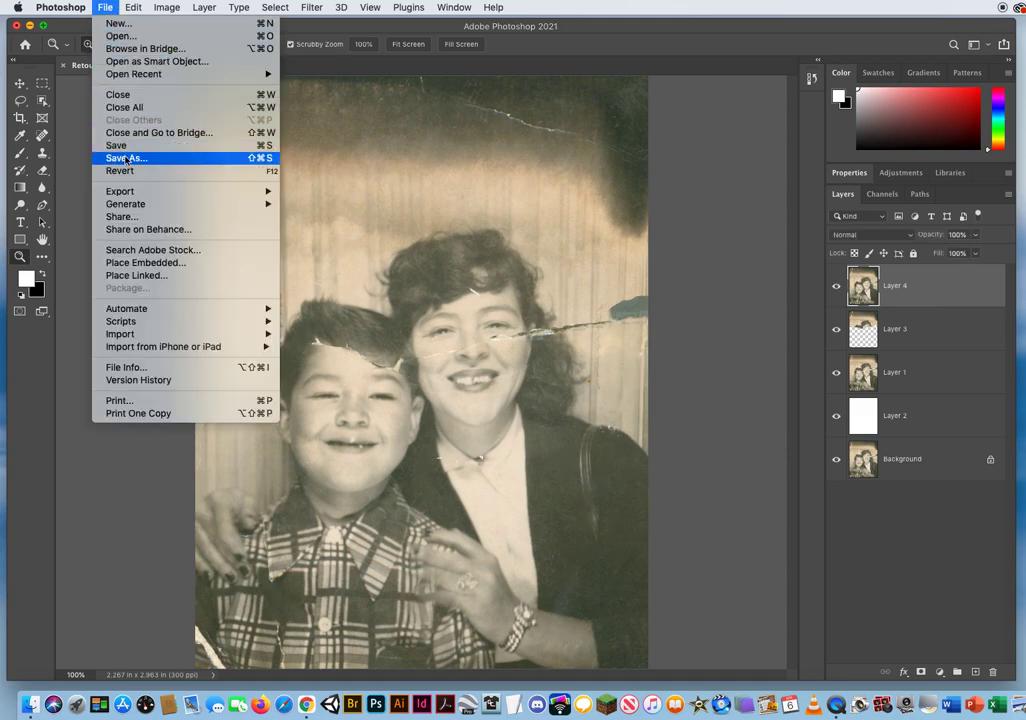
left_click(575, 240)
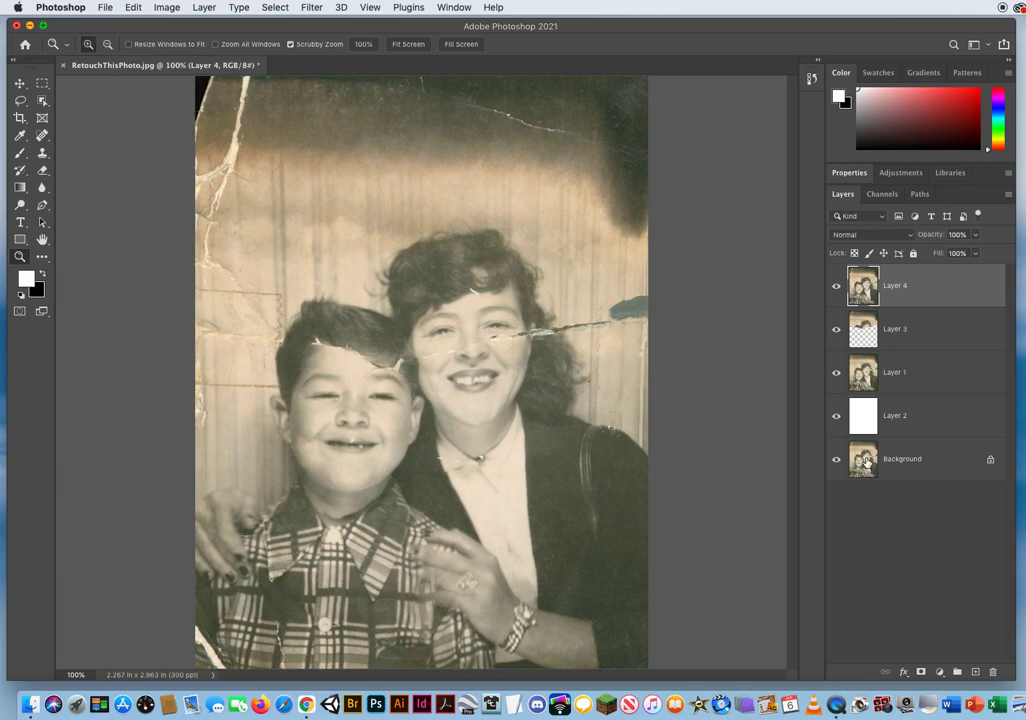
left_click(105, 9)
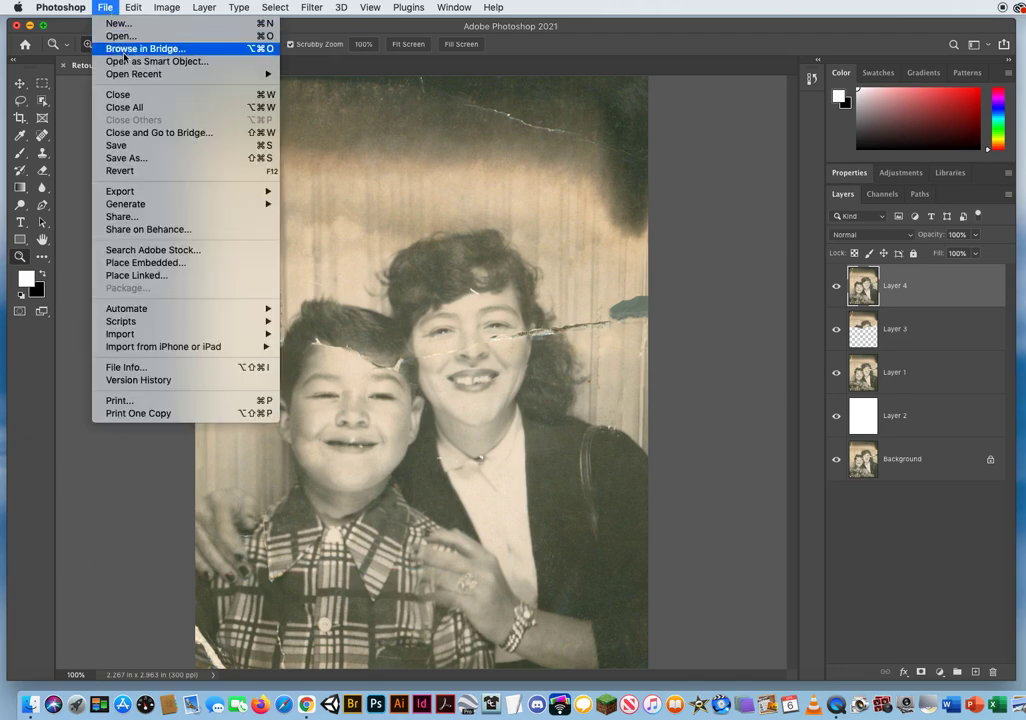
left_click(124, 158)
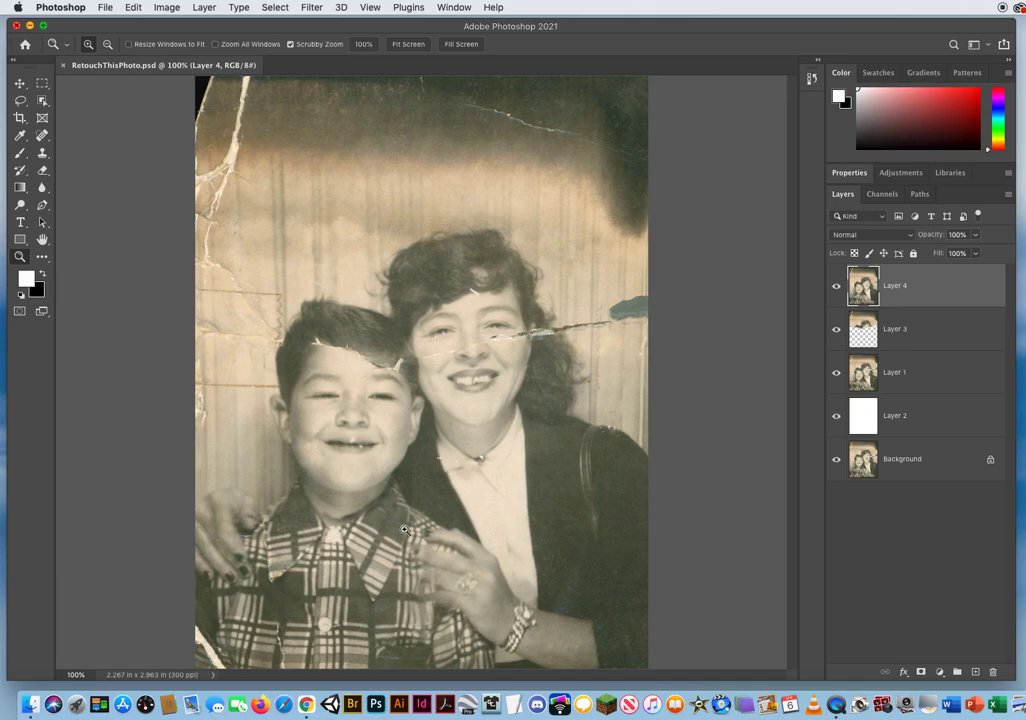
- Add a new empty layer above Layer 4 and name it Photo Retouching
left_click(455, 466)
left_click(465, 485)
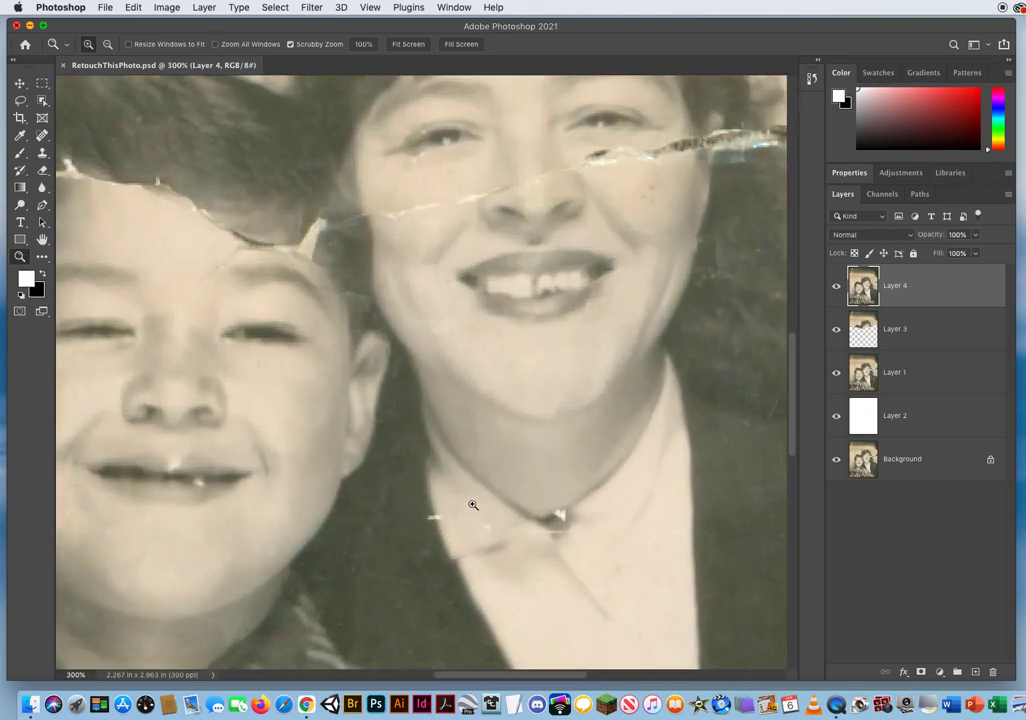
left_click_drag(566, 511, 461, 346)
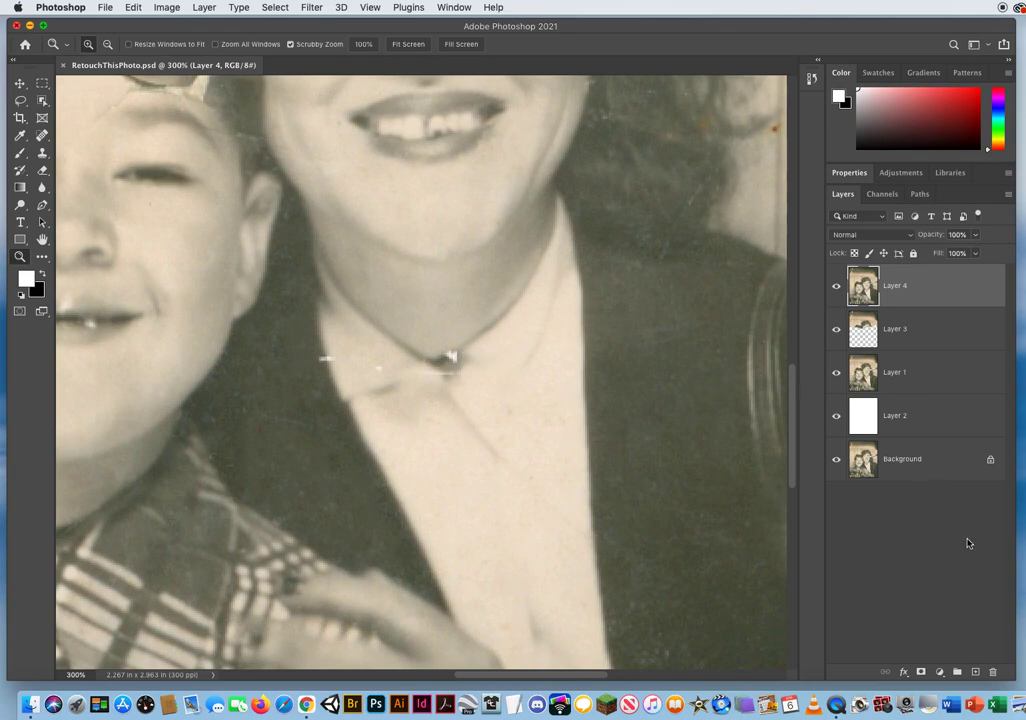
left_click(976, 673)
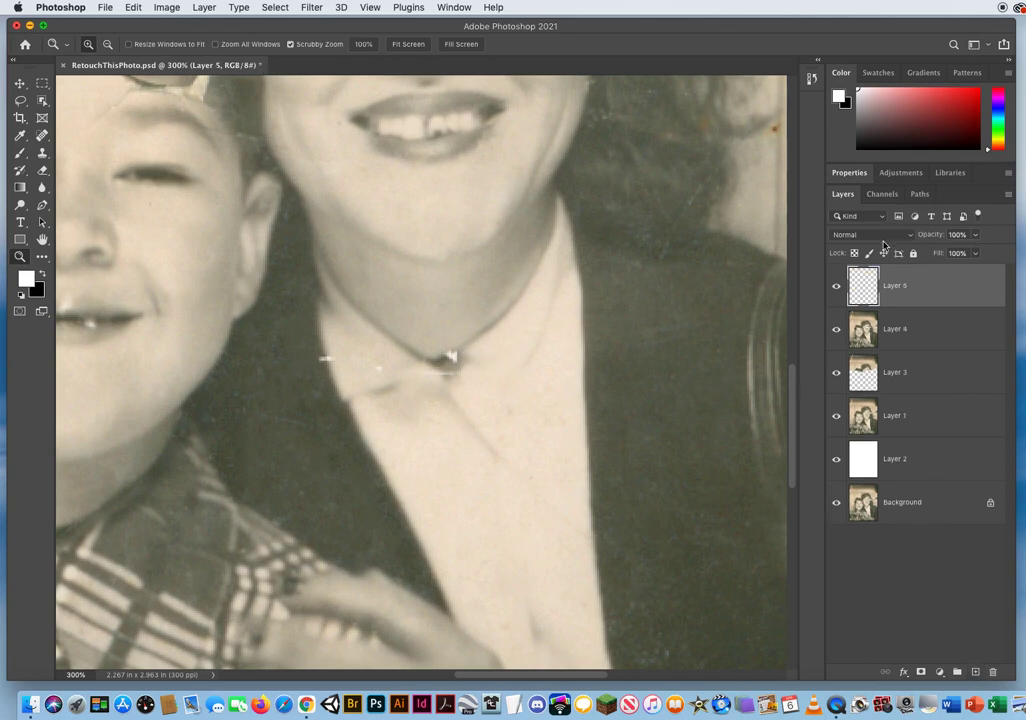
double_click(896, 286)
type("Photo Retou")
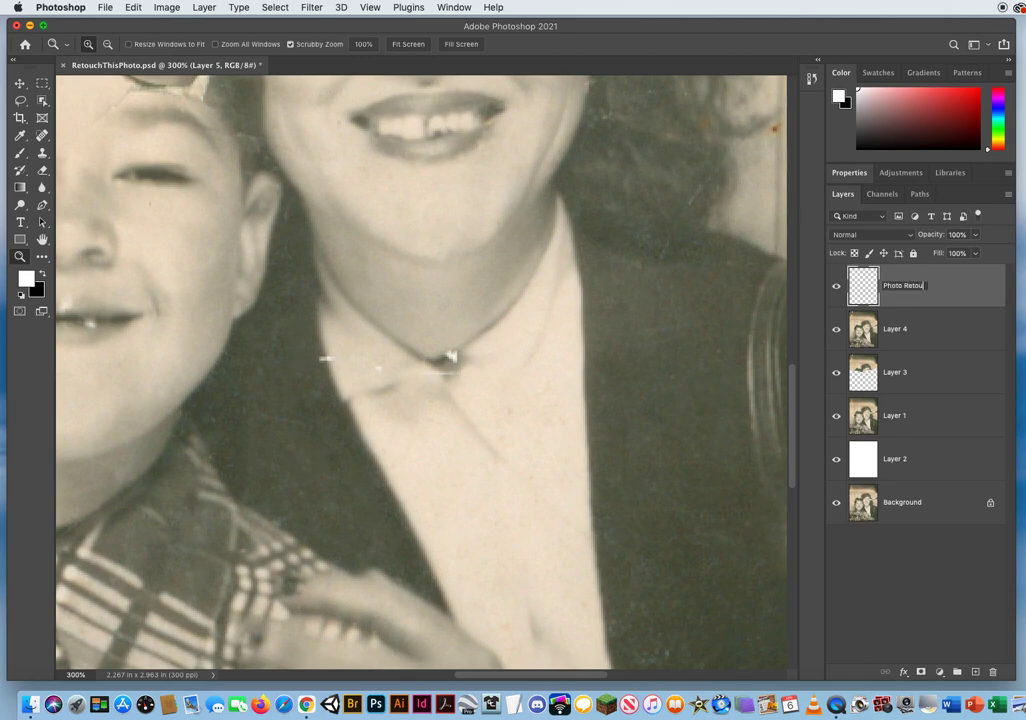
type("ching")
key("Return")
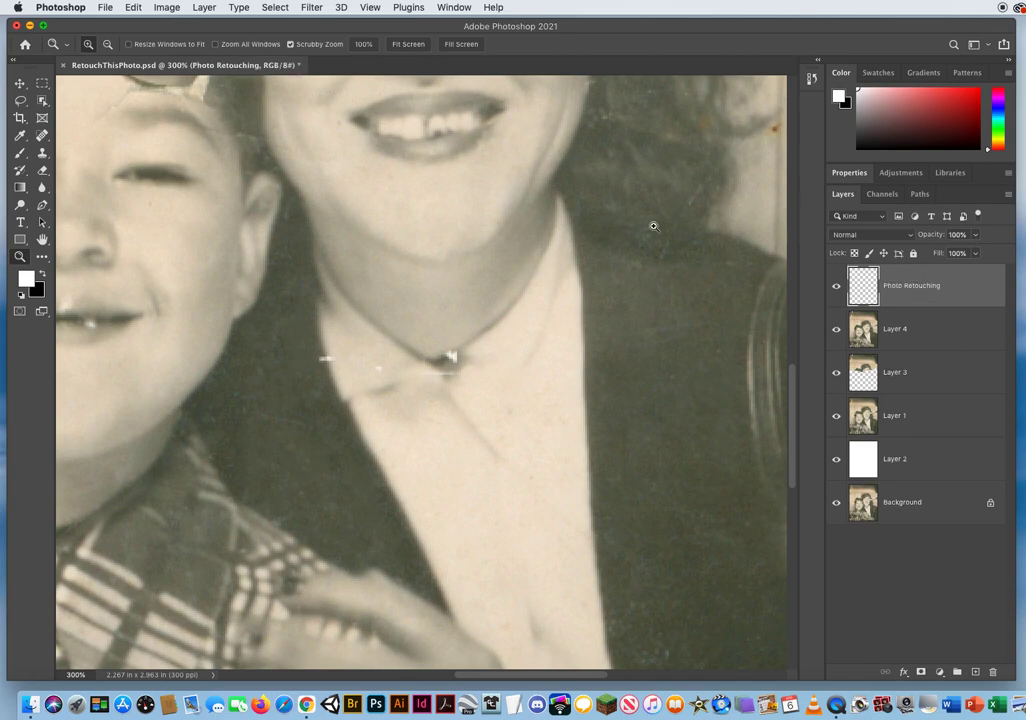
- Set the Clone Stamp tool to sample All Layers, after briefly hiding and reshowing the layers beneath Photo Retouching
left_click(42, 153)
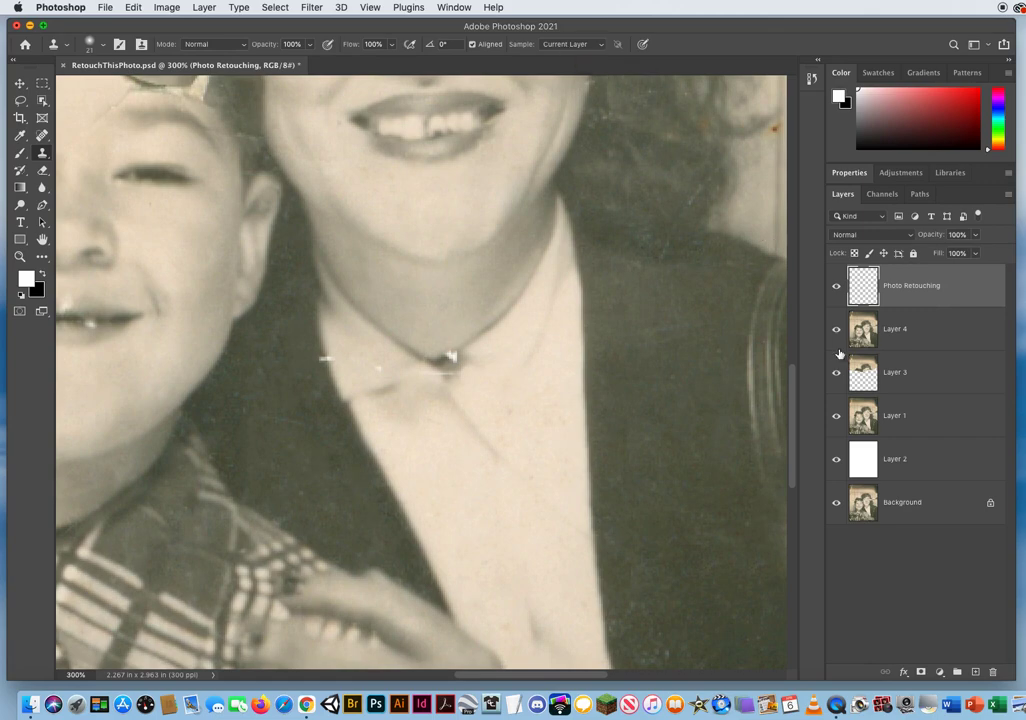
left_click_drag(836, 329, 836, 522)
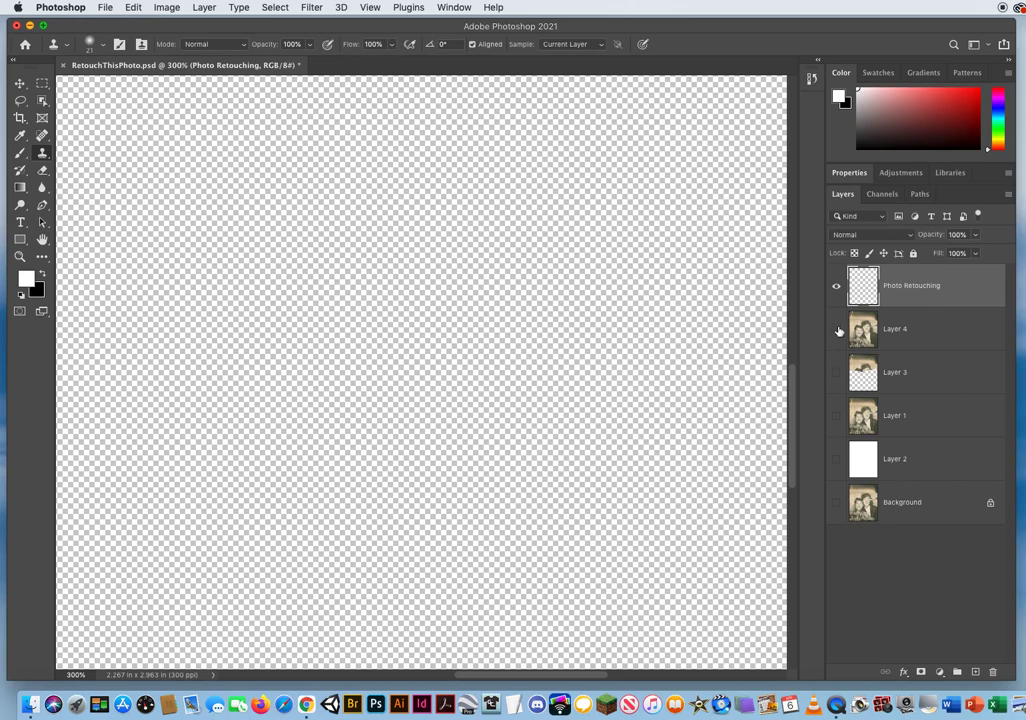
left_click_drag(838, 331, 838, 505)
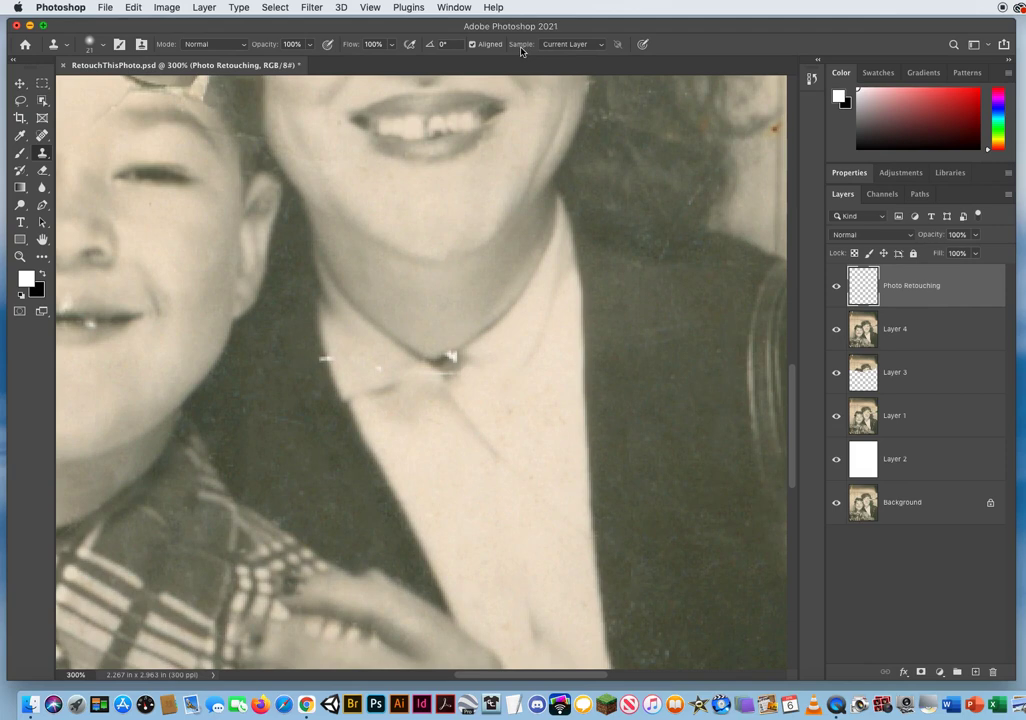
left_click(560, 47)
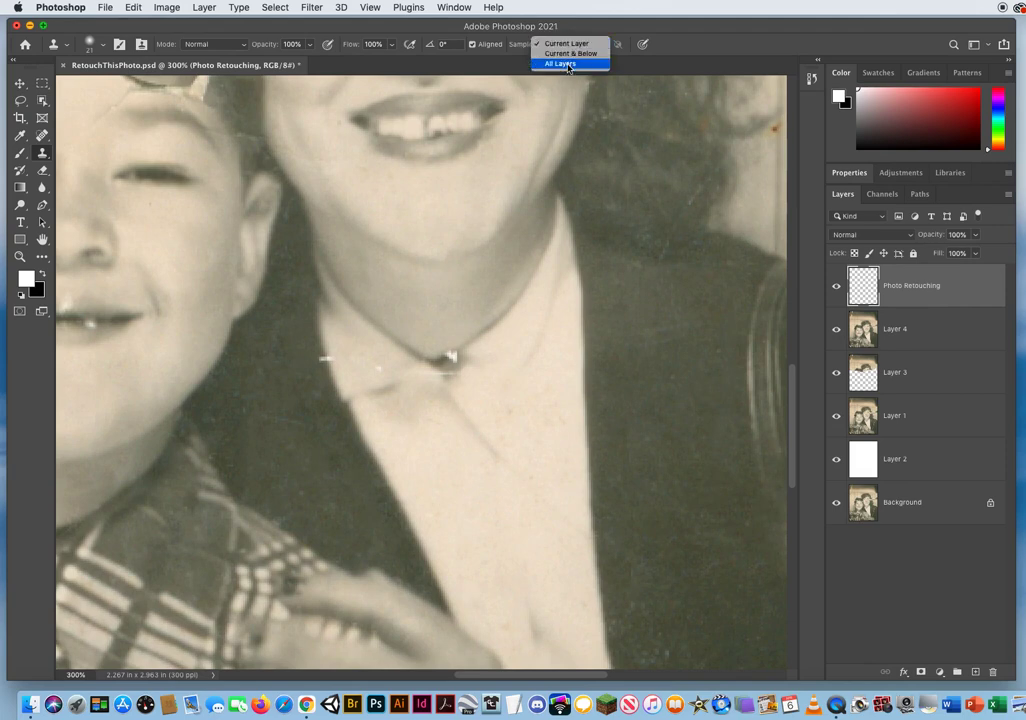
left_click(566, 65)
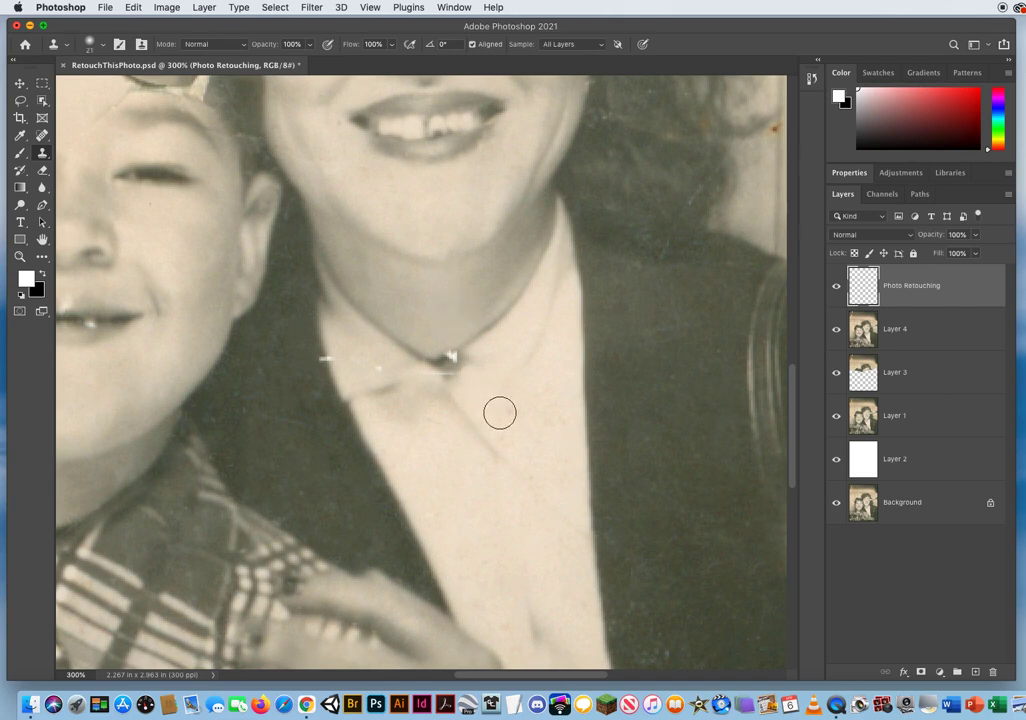
- Clone away the white specks and streaks on the woman's collar and the adjoining dark jacket, using a small soft brush
mouse_move(477, 382)
left_mouse_down()
mouse_move(671, 375)
mouse_move(466, 383)
left_mouse_up()
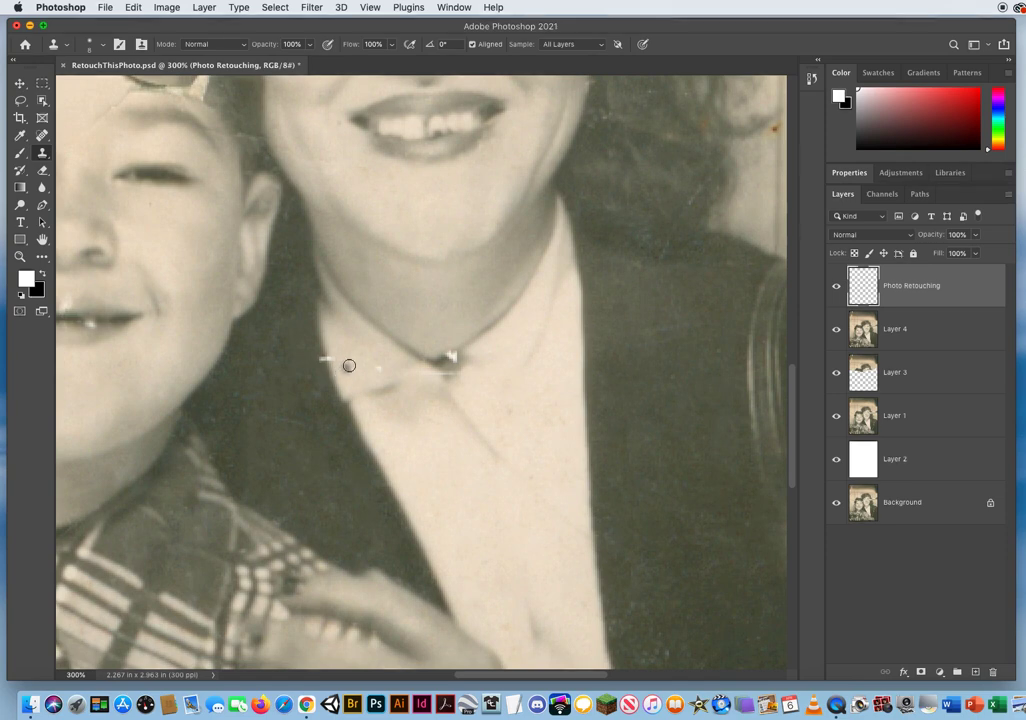
left_click_drag(352, 358, 327, 357)
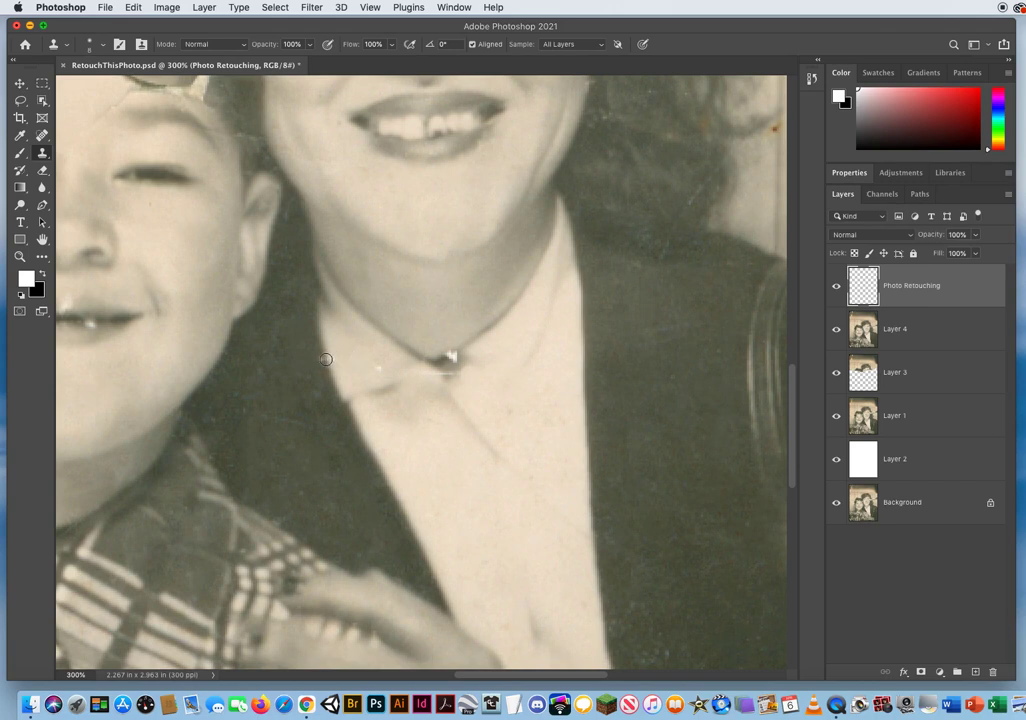
left_click_drag(326, 358, 323, 362)
left_click(298, 436, "alt")
left_click_drag(299, 424, 264, 418)
- Clone out the light marks in the woman's hair and the white specks along the top of her jacket shoulder
left_click_drag(465, 415, 297, 523)
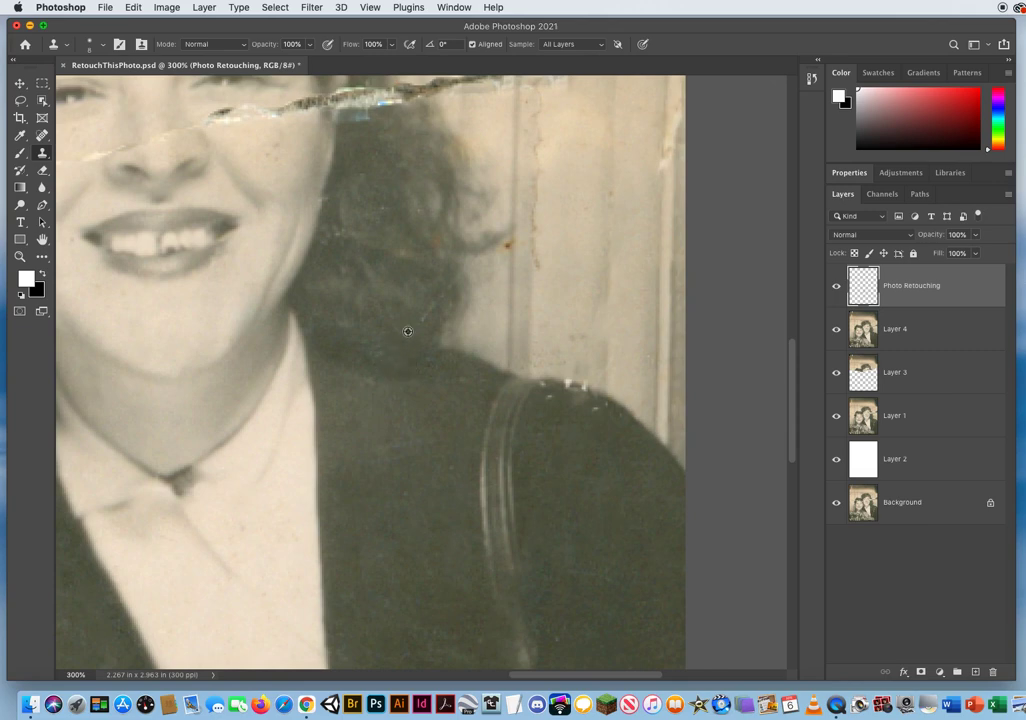
left_click_drag(414, 330, 434, 290)
left_click(555, 381, "alt")
left_click(575, 384, "alt")
left_click(604, 421, "alt")
left_click(598, 409)
left_click(602, 421, "alt")
left_click(606, 406)
left_click(547, 411, "alt")
left_click(551, 397)
left_click(543, 394, "alt")
left_click(543, 386)
left_click(568, 410, "alt")
left_click(574, 400)
mouse_move(573, 400)
left_mouse_down()
mouse_move(586, 394)
mouse_move(602, 419)
mouse_move(593, 410)
mouse_move(625, 428)
mouse_move(622, 419)
mouse_move(545, 433)
mouse_move(463, 392)
mouse_move(465, 378)
mouse_move(463, 463)
mouse_move(405, 508)
mouse_move(405, 493)
mouse_move(444, 527)
mouse_move(424, 360)
left_mouse_up()
left_click(561, 405, "alt")
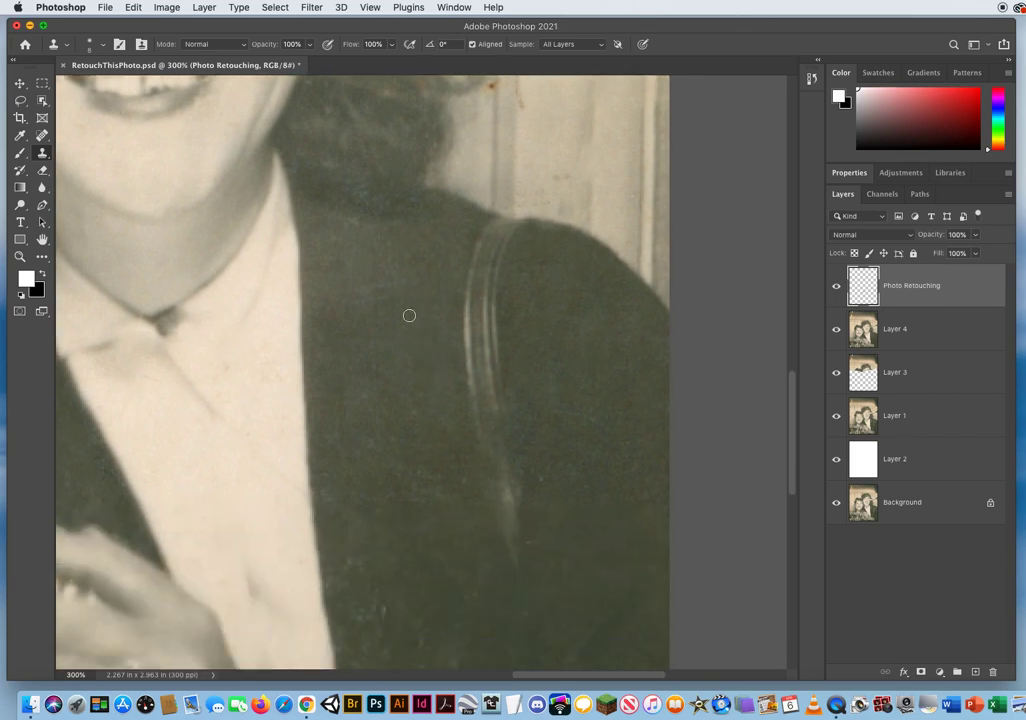
- Rebuild the faded lower section of the pale stripes on the jacket sleeve by cloning the intact stripes above
left_click_drag(410, 314, 403, 318)
left_click_drag(433, 419, 365, 305)
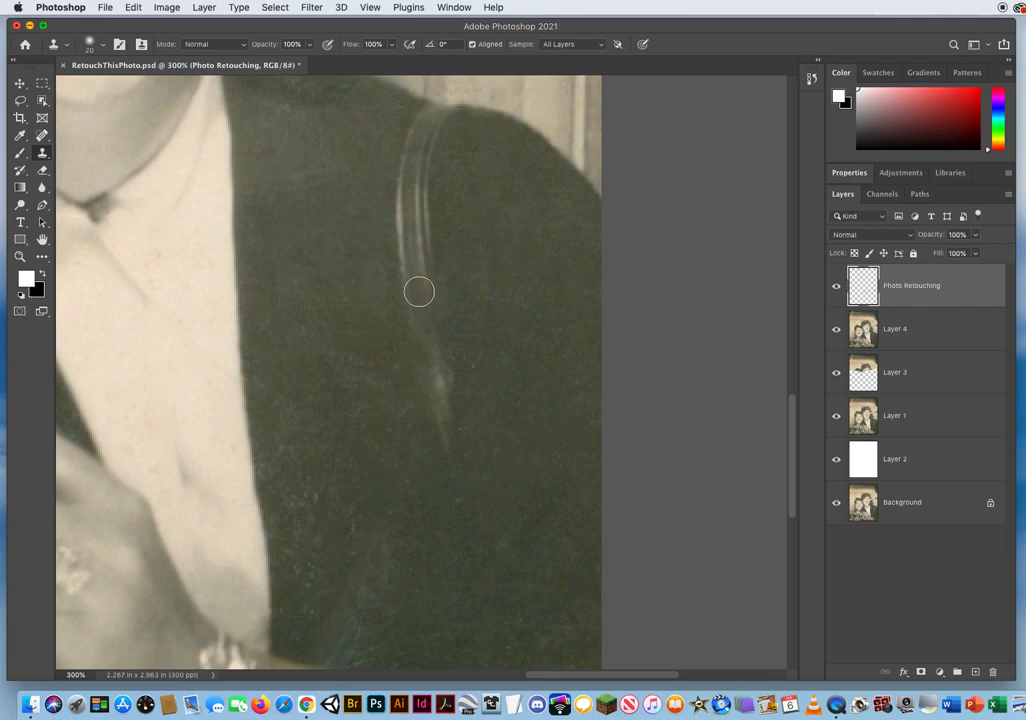
mouse_move(401, 349)
left_mouse_down()
mouse_move(424, 330)
mouse_move(409, 335)
mouse_move(412, 327)
left_mouse_up()
left_click(406, 288, "alt")
left_click_drag(414, 337, 419, 355)
left_click_drag(413, 324, 416, 335)
left_click(424, 272, "alt")
left_click_drag(432, 319, 444, 337)
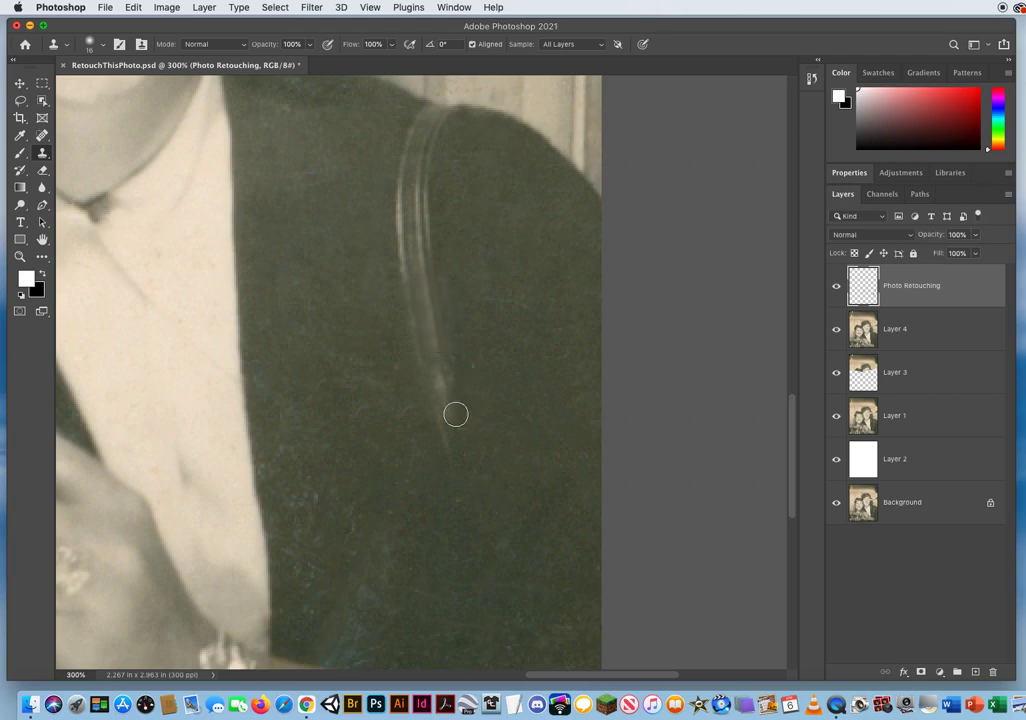
left_click(415, 336, "alt")
left_click(424, 372)
- Clone clean wall texture over the pale scratch near the photo's right edge, below the blue-gray torn patch
left_click_drag(486, 291, 540, 458)
left_click_drag(530, 407, 496, 481)
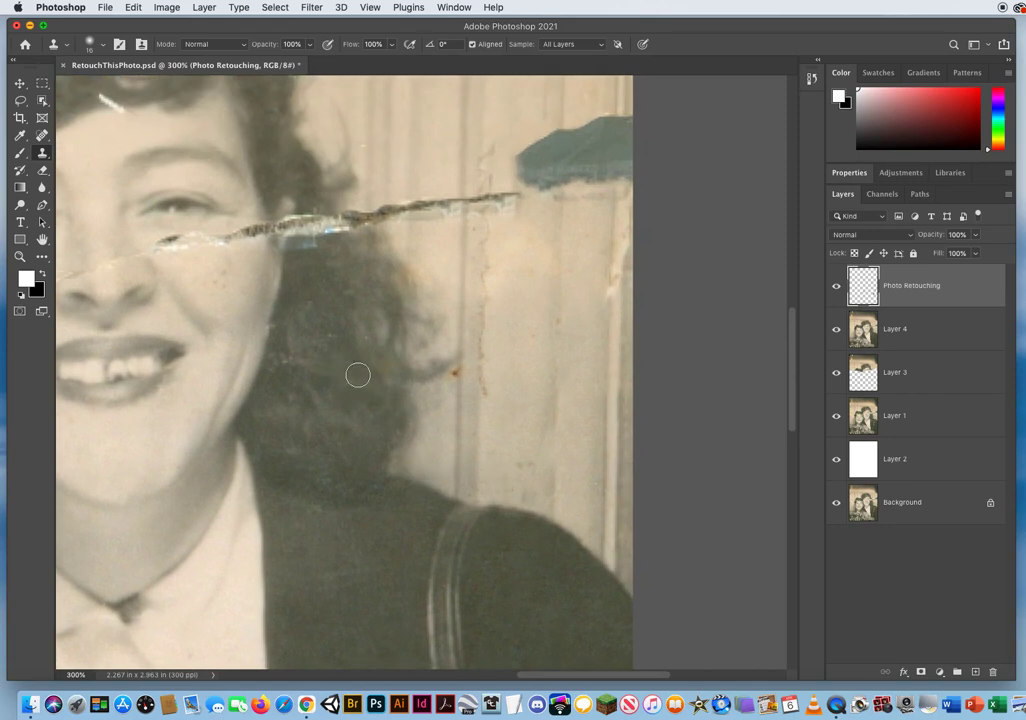
left_click(274, 383, "alt")
mouse_move(588, 404)
left_mouse_down()
mouse_move(612, 372)
mouse_move(613, 417)
mouse_move(619, 227)
mouse_move(611, 446)
mouse_move(615, 327)
left_mouse_up()
left_click_drag(615, 326, 615, 290)
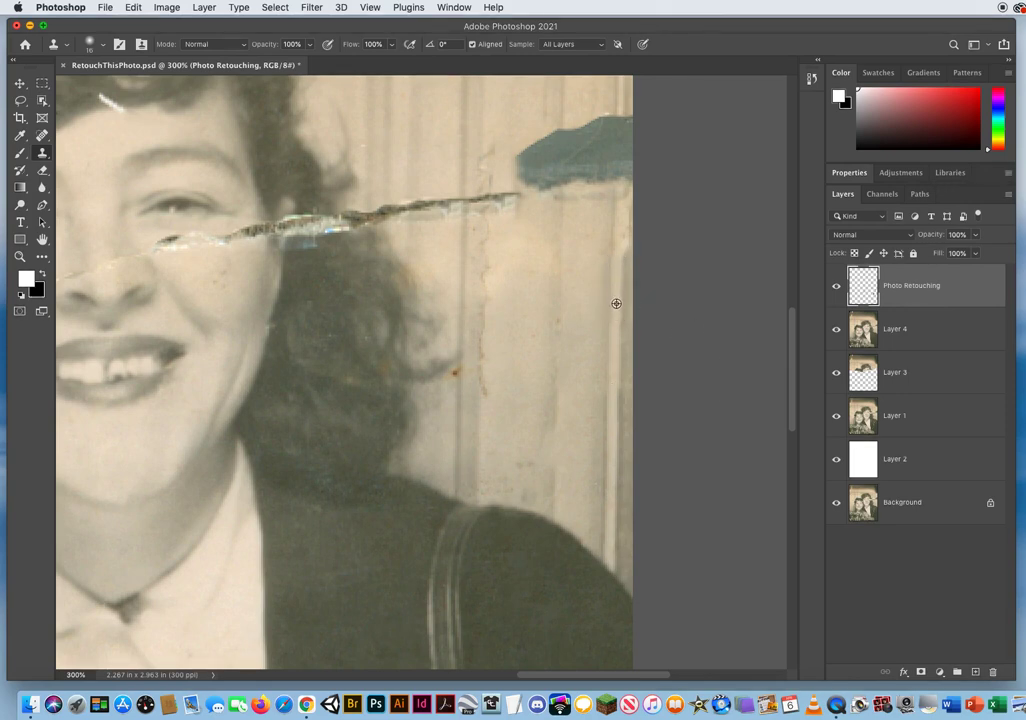
left_click_drag(617, 252, 620, 211)
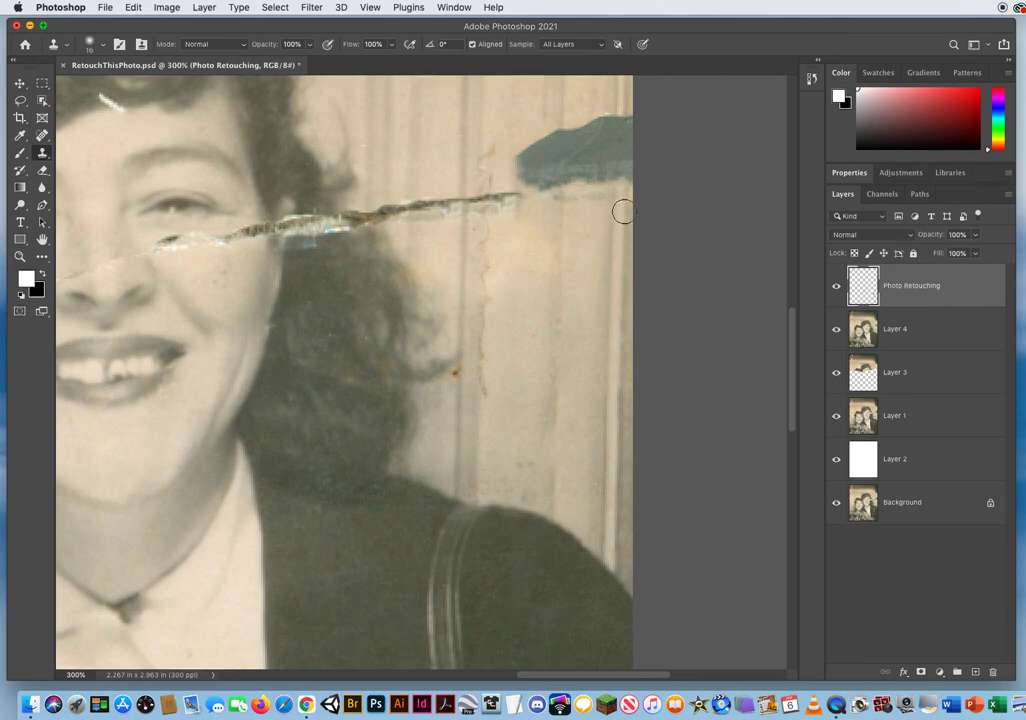
- Clone away the vertical brown crack in the wall paneling beside the woman's hair, working up toward the horizontal tear
left_click(478, 453, "alt")
mouse_move(480, 380)
left_mouse_down()
mouse_move(481, 331)
mouse_move(486, 401)
left_mouse_up()
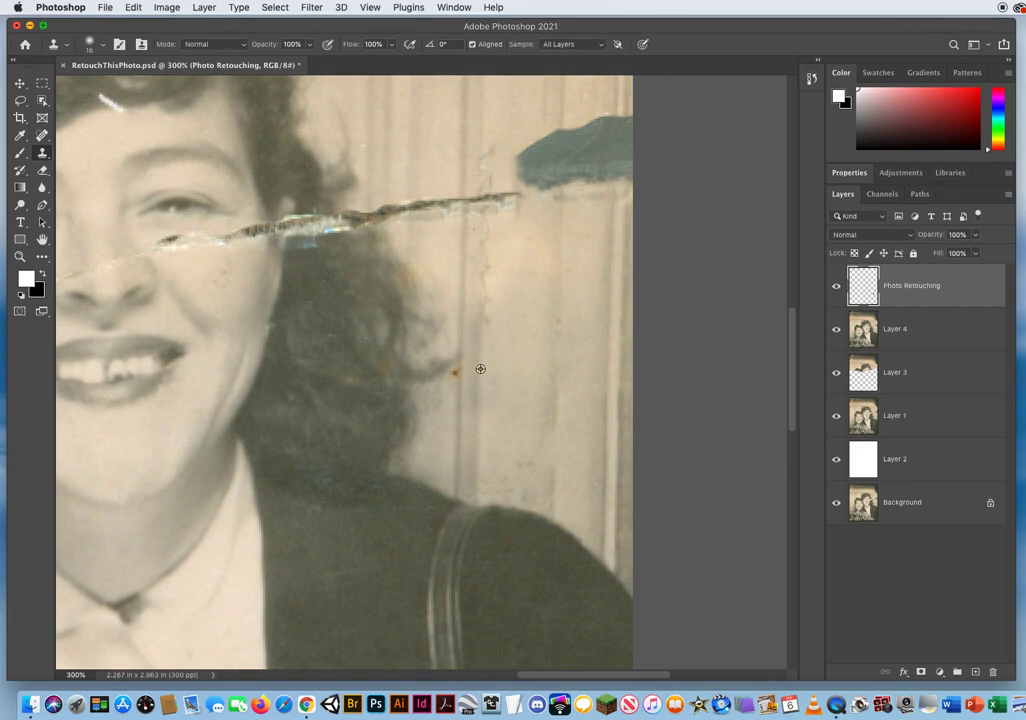
left_click(481, 369, "alt")
mouse_move(481, 322)
left_mouse_down()
mouse_move(483, 277)
mouse_move(485, 355)
left_mouse_up()
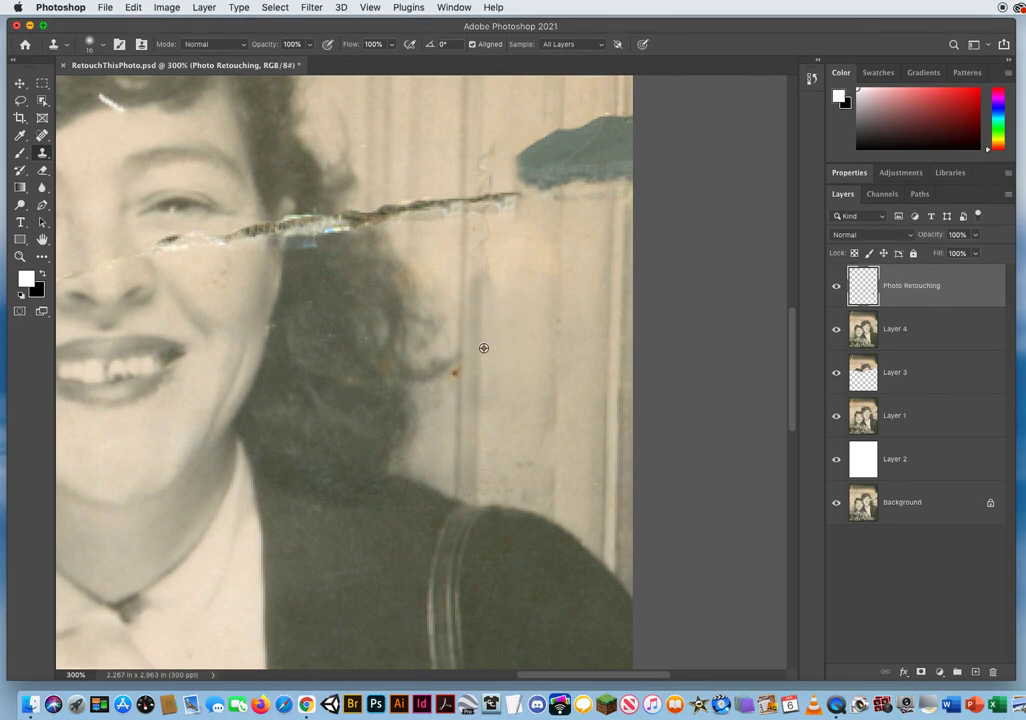
left_click(484, 348, "alt")
left_click_drag(485, 273, 486, 240)
left_click(478, 241)
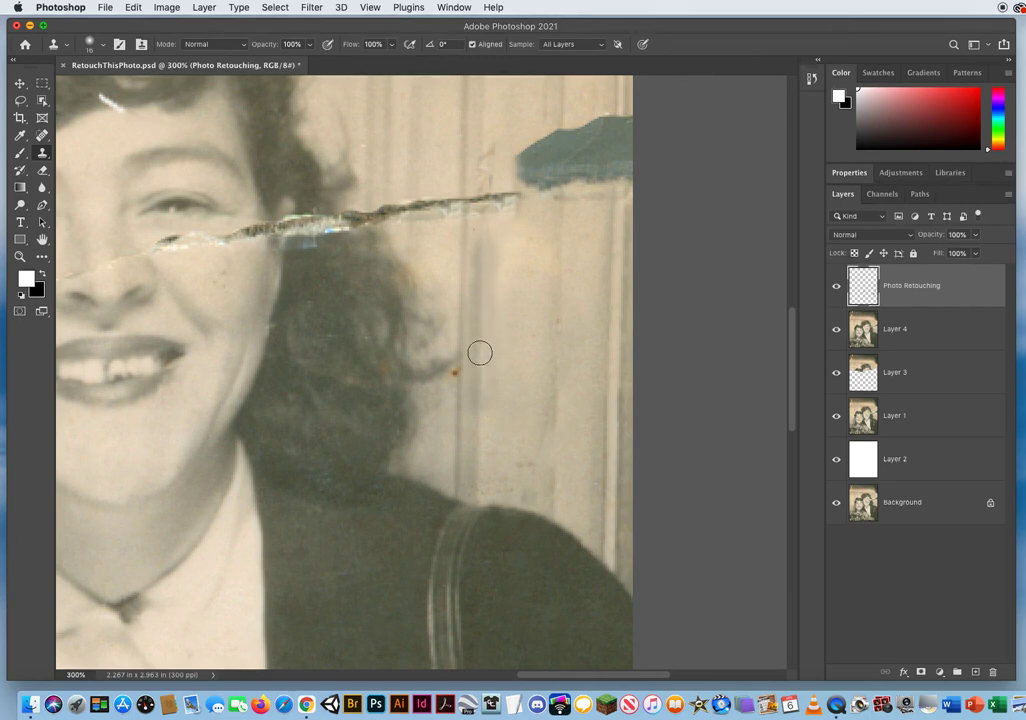
left_click(485, 212)
left_click(530, 262)
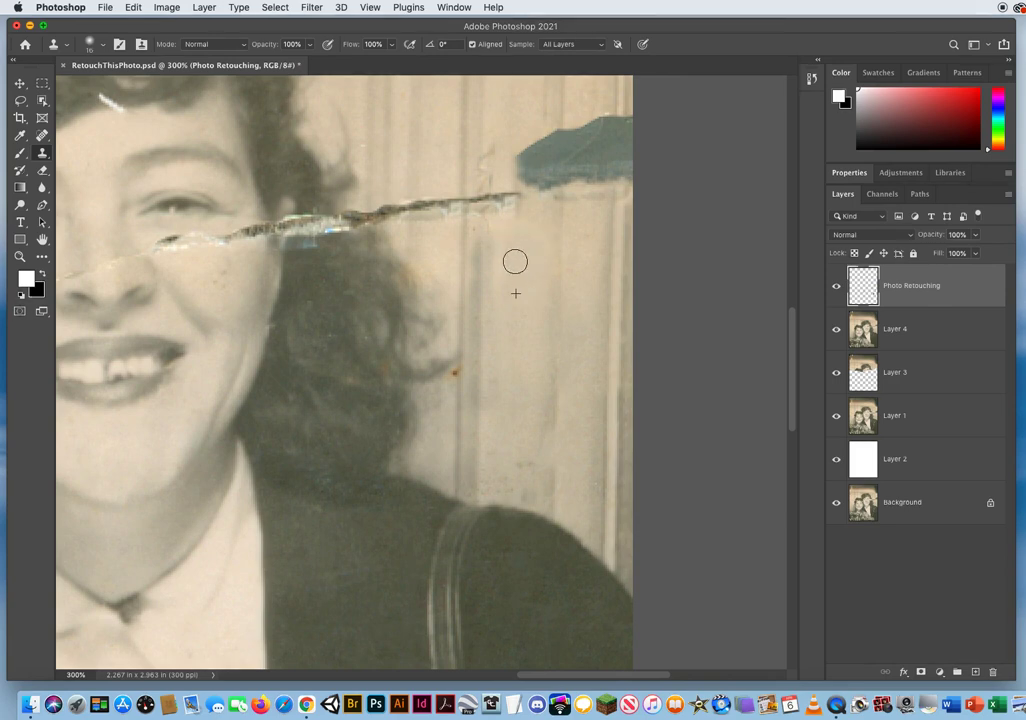
- Clone wall texture over the tear's right end and the small crack above it, undoing an unwanted stroke
mouse_move(502, 276)
left_mouse_down()
mouse_move(506, 220)
mouse_move(492, 215)
left_mouse_up()
left_click(513, 257, "alt")
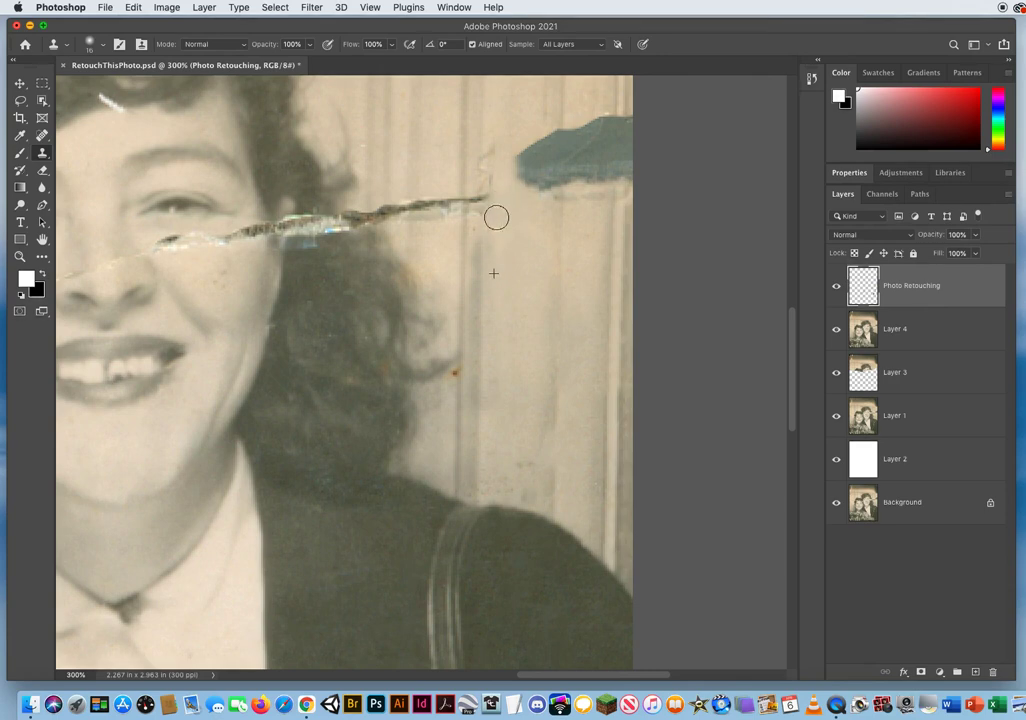
left_click_drag(498, 155, 495, 293)
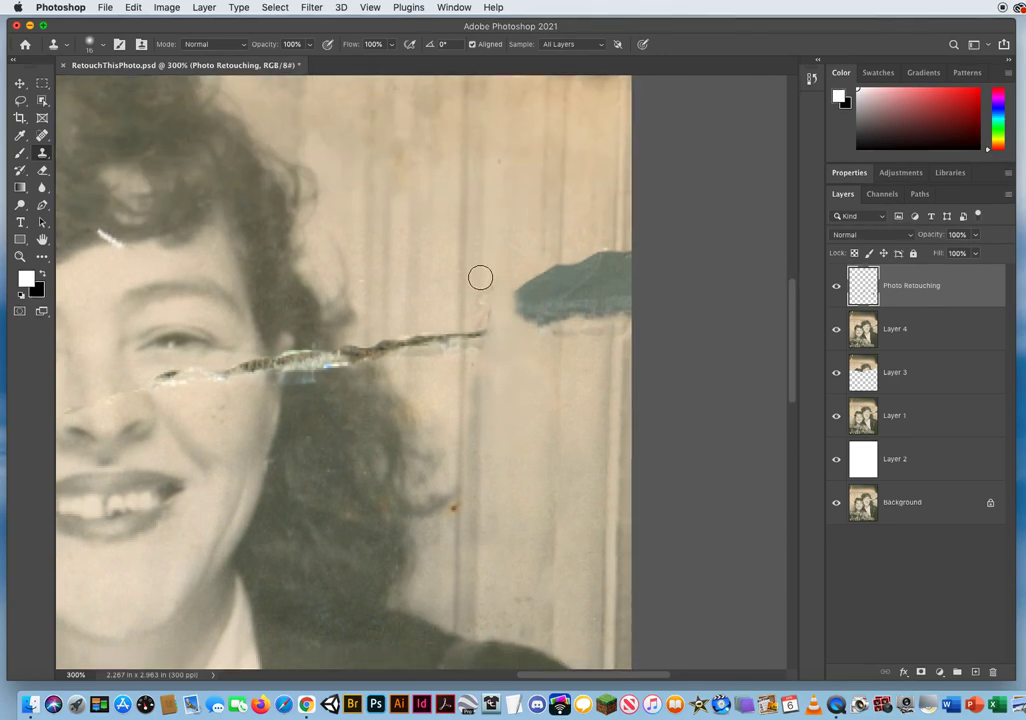
mouse_move(480, 303)
left_mouse_down()
mouse_move(486, 284)
mouse_move(481, 330)
mouse_move(559, 353)
mouse_move(541, 348)
left_mouse_up()
key("super+z")
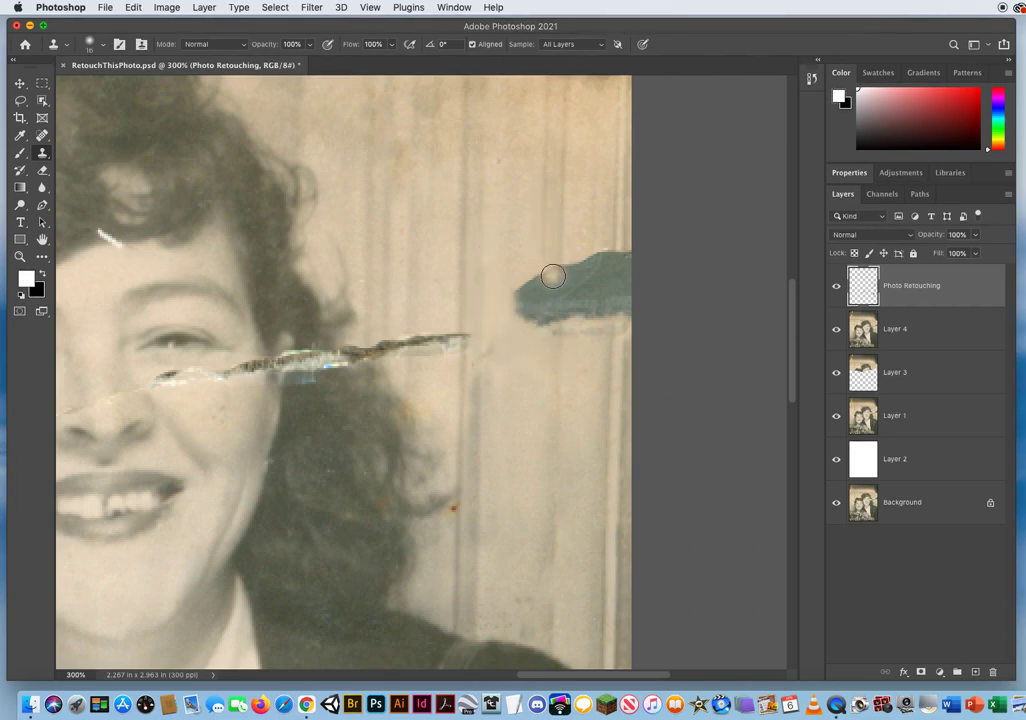
- Clone wall paneling over the left half of the blue-gray torn patch, correcting the patch color copied below it
left_click_drag(552, 262, 554, 355)
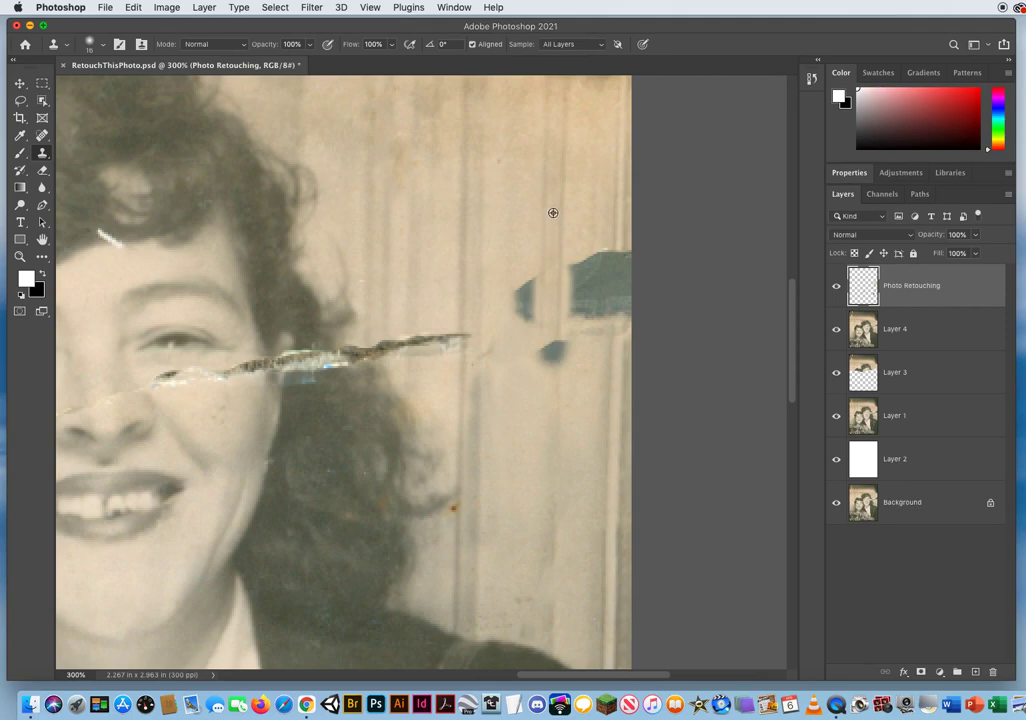
left_click_drag(550, 353, 553, 388)
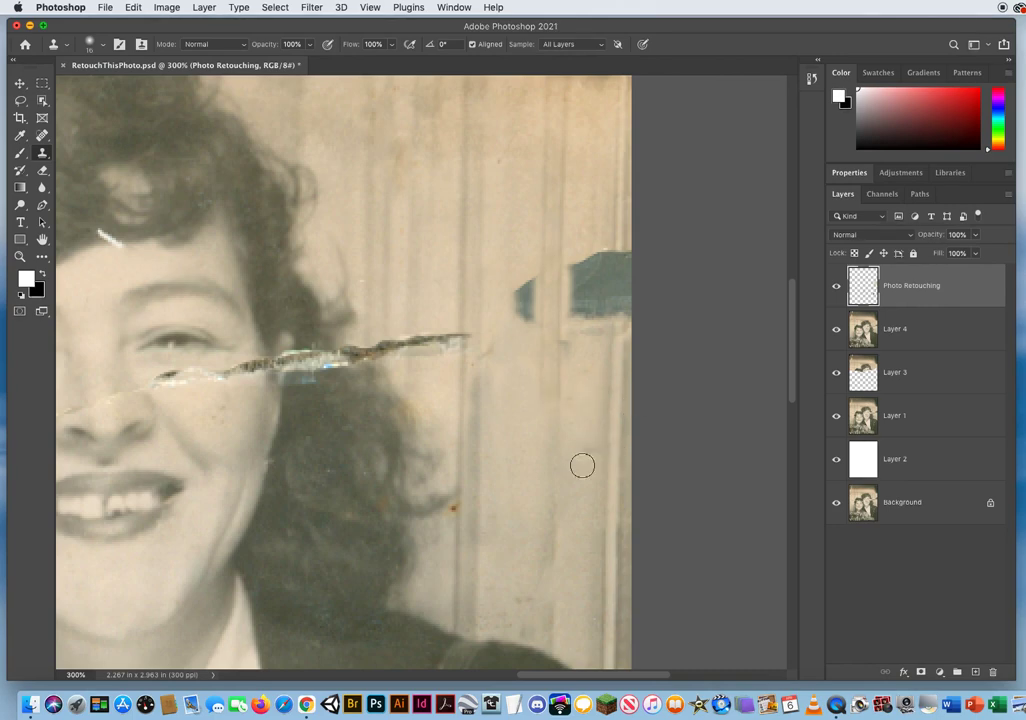
left_click(524, 399, "alt")
left_click_drag(527, 321, 527, 293)
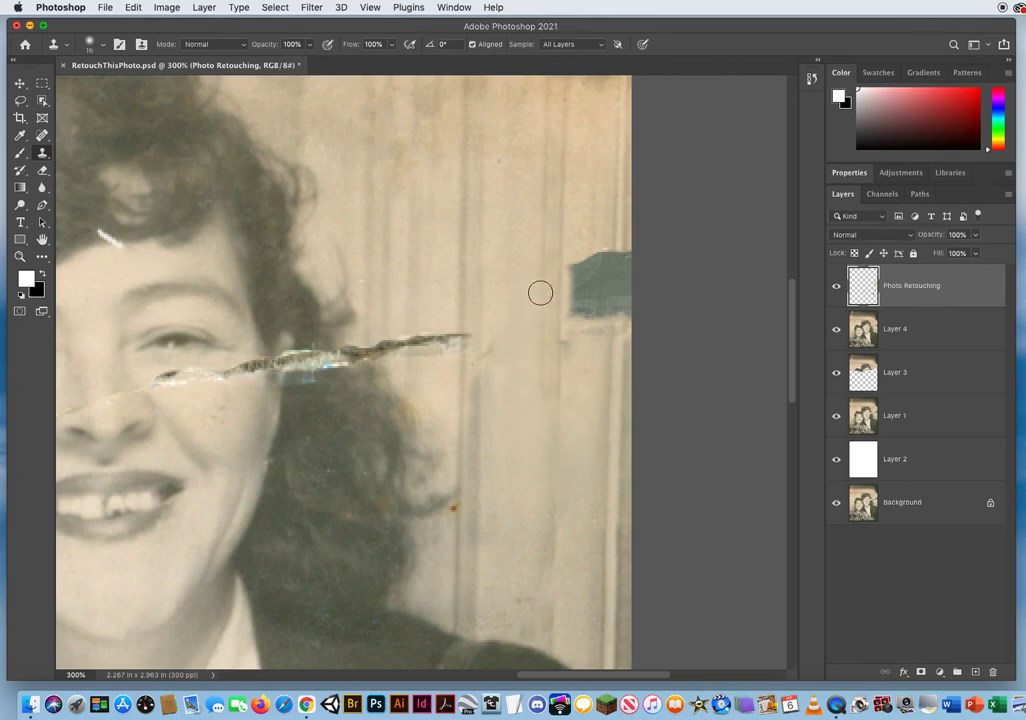
- Cover the remaining blue-gray torn patch out to the photo's right edge with cloned wall panel lines
left_click(579, 399, "alt")
mouse_move(582, 332)
left_mouse_down()
mouse_move(579, 282)
mouse_move(582, 305)
left_mouse_up()
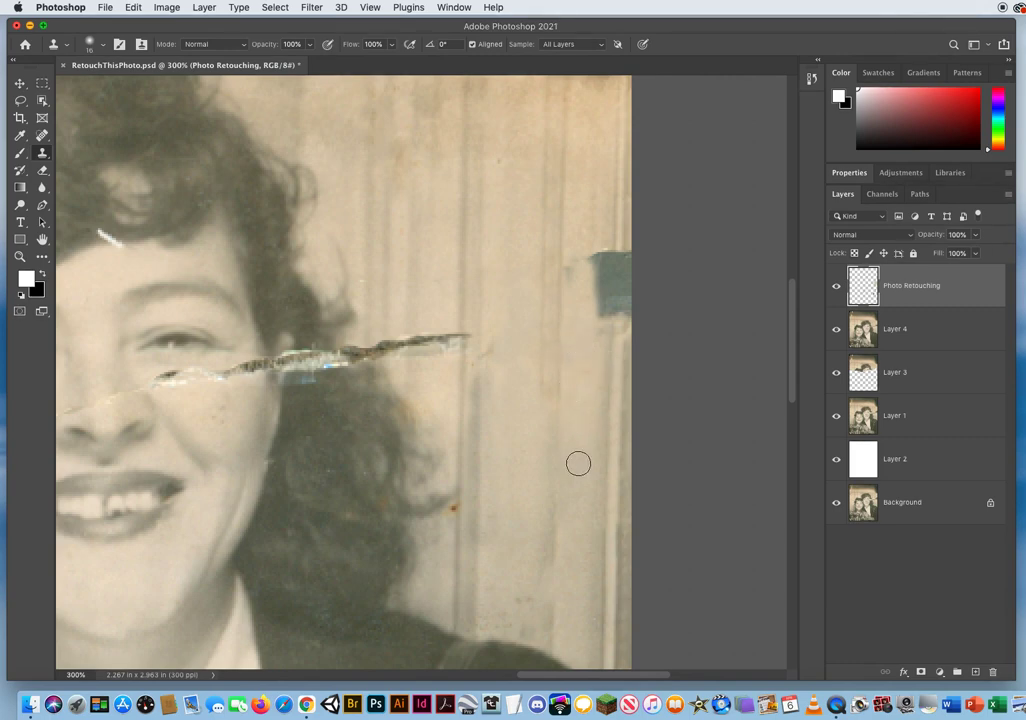
left_click(585, 402, "alt")
mouse_move(587, 295)
left_mouse_down()
mouse_move(586, 263)
mouse_move(586, 309)
mouse_move(578, 257)
left_mouse_up()
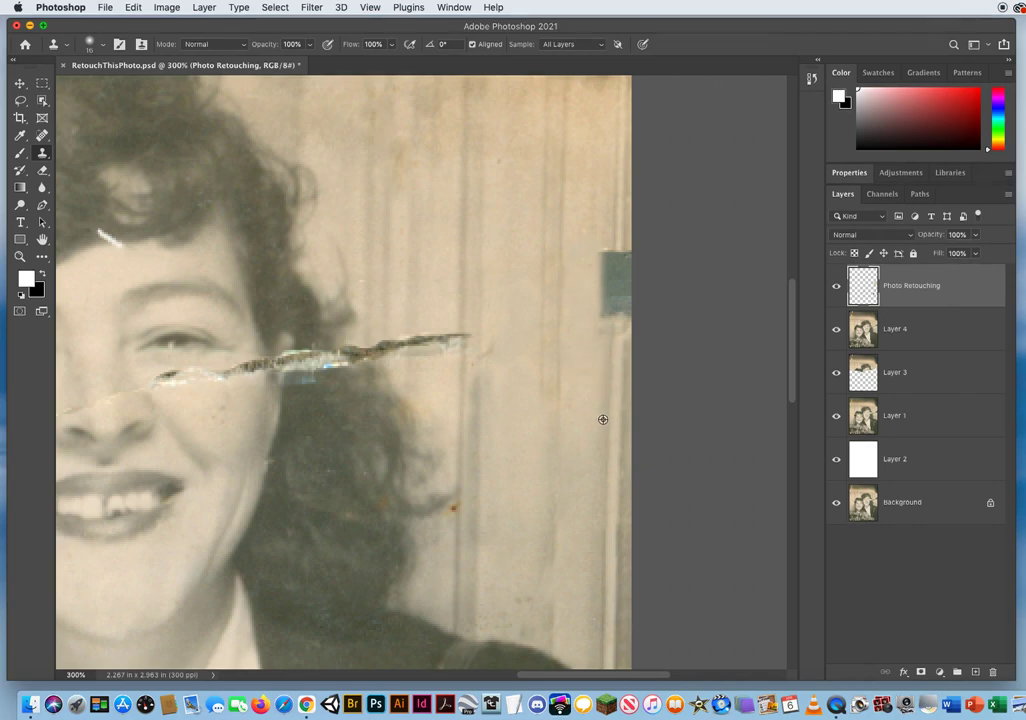
mouse_move(607, 320)
left_mouse_down()
mouse_move(601, 266)
mouse_move(598, 325)
left_mouse_up()
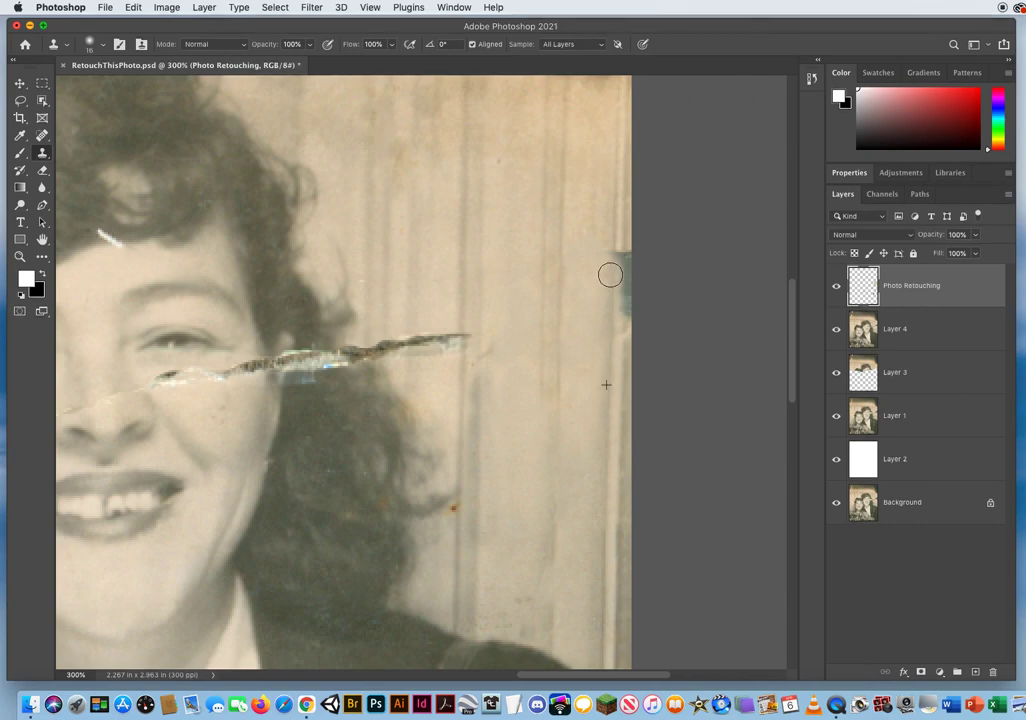
left_click_drag(610, 274, 607, 333)
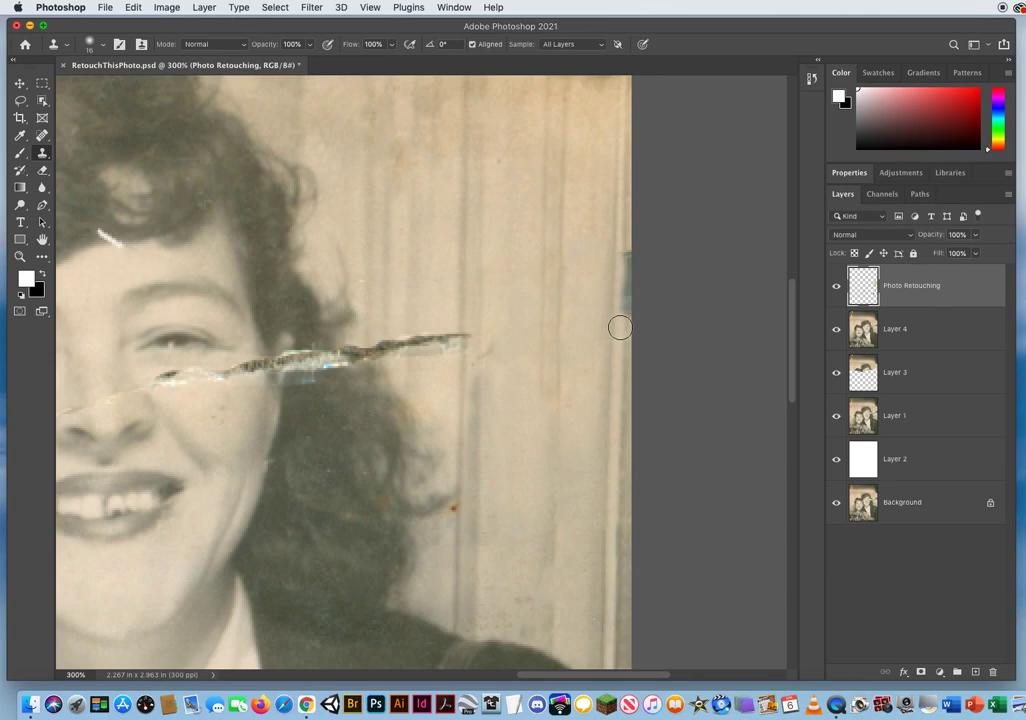
mouse_move(619, 327)
left_mouse_down()
mouse_move(620, 305)
mouse_move(620, 346)
mouse_move(622, 257)
left_mouse_up()
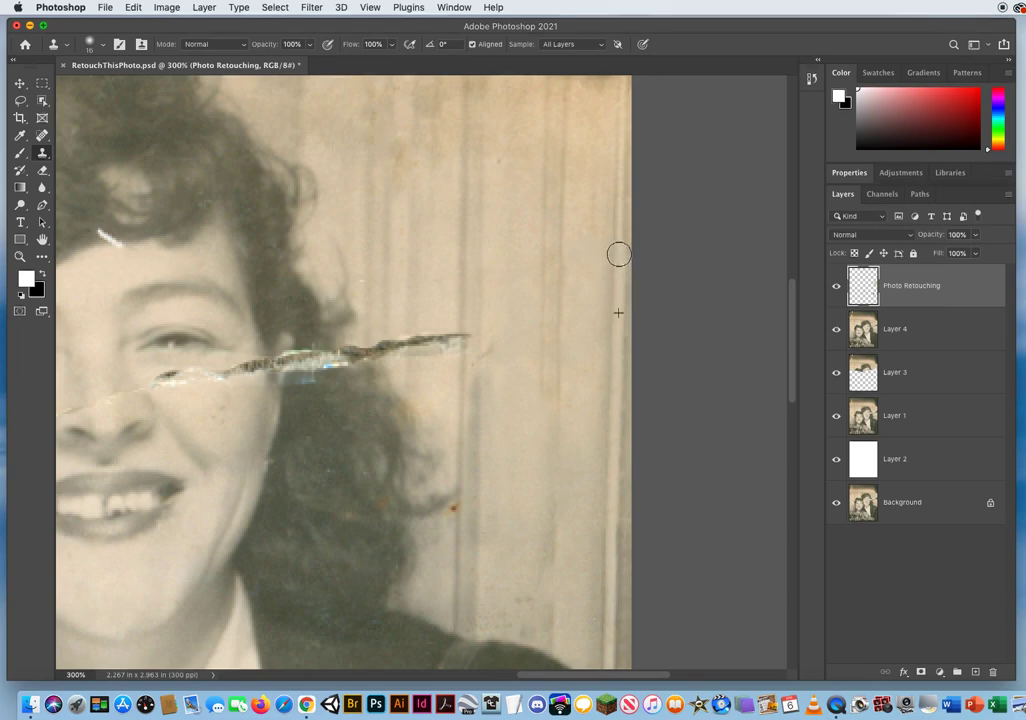
- Compare the photo with and without the cloned repairs by toggling the Photo Retouching layer's visibility, leaving it shown
left_click(838, 288)
left_click(838, 288)
left_click(838, 288)
left_click(838, 288)
- Clone out the dark specks on the wall above the shoulder and the rust spot beside the hair
left_click_drag(588, 561, 577, 417)
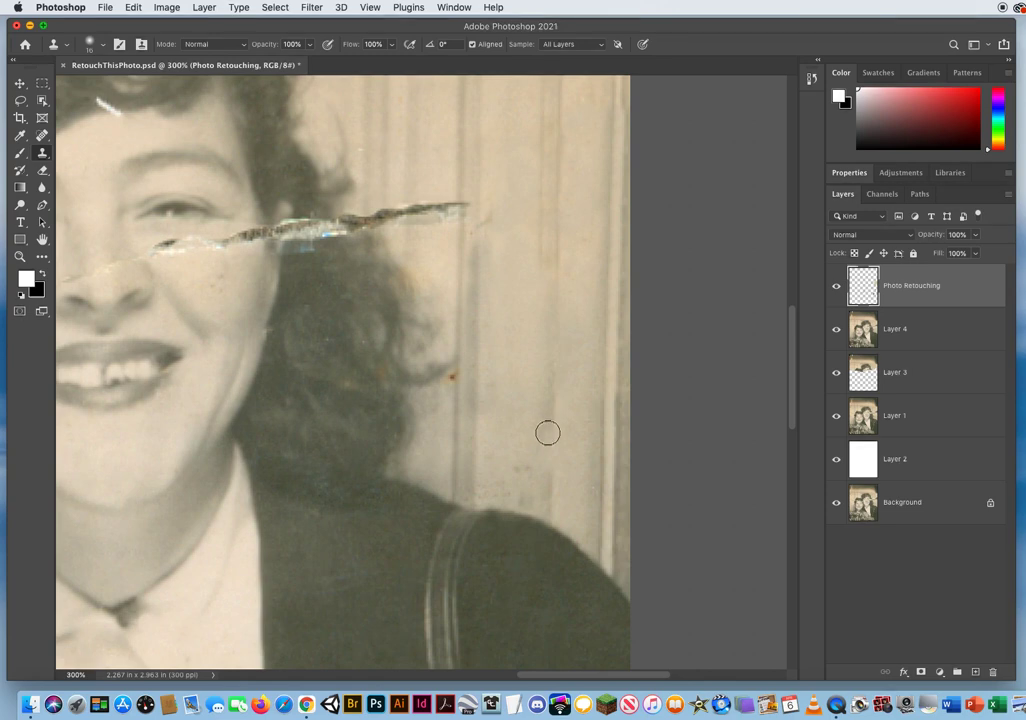
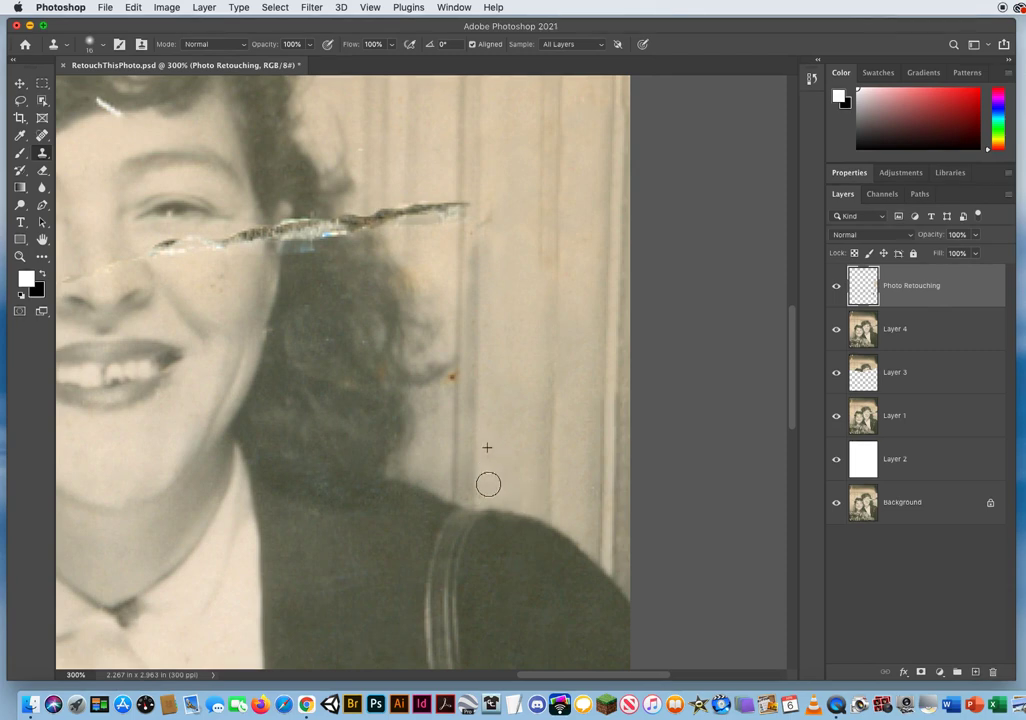
left_click(454, 421, "alt")
left_click(455, 377)
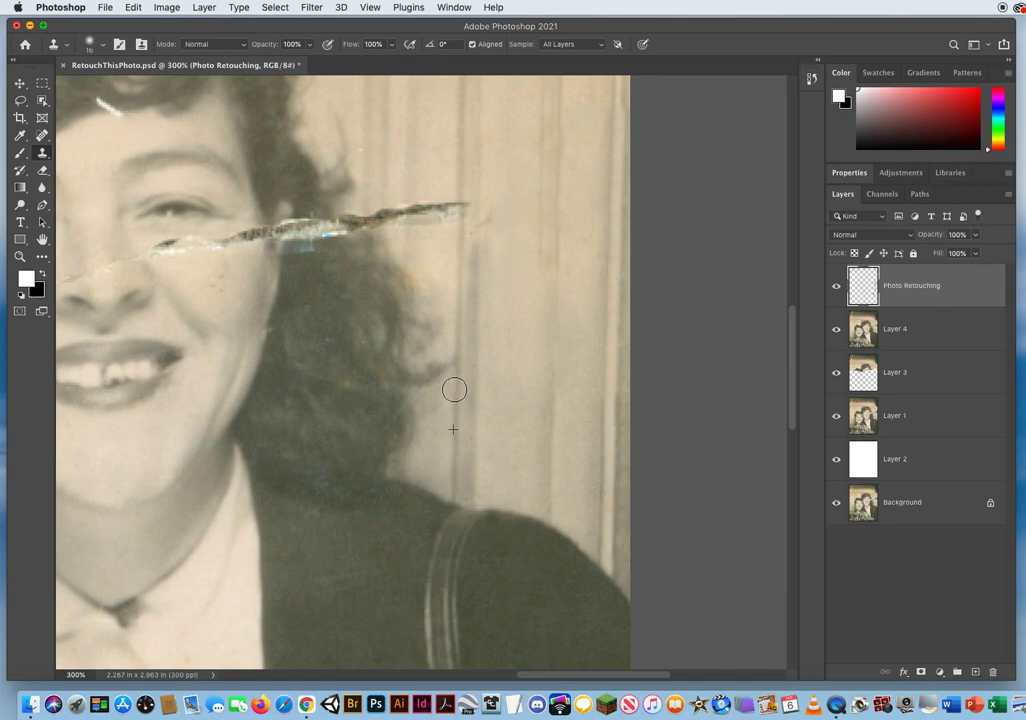
- Clone over the horizontal tear across the wall and into the outer edge of the woman's hair
left_click_drag(517, 337, 513, 460)
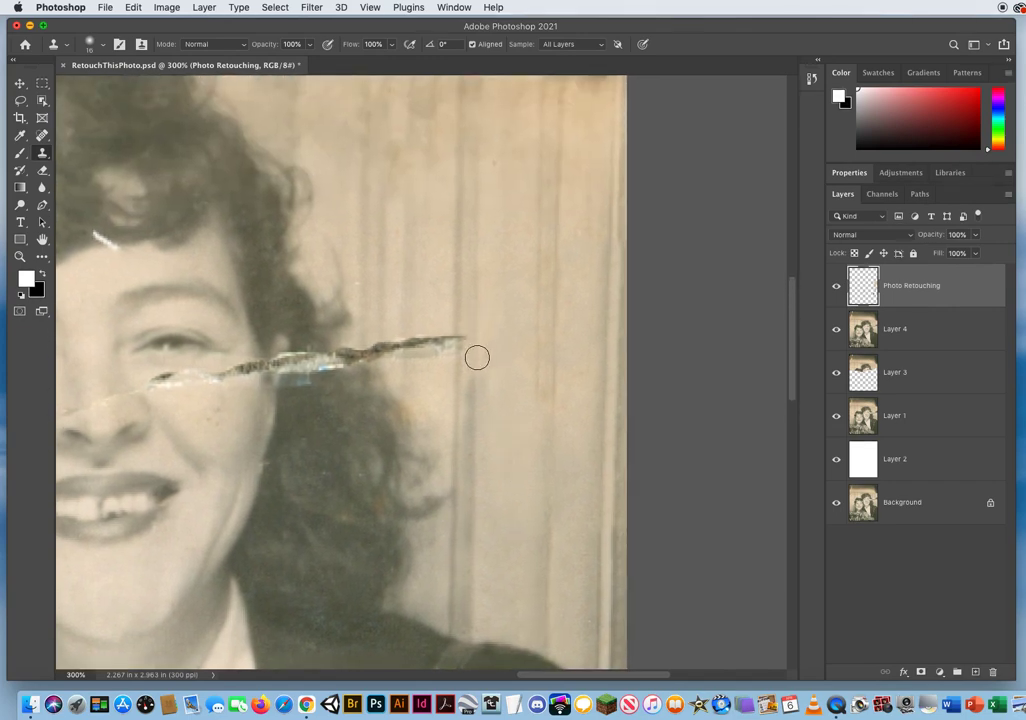
left_click_drag(476, 357, 488, 341)
left_click_drag(458, 344, 384, 352)
left_click(407, 295, "alt")
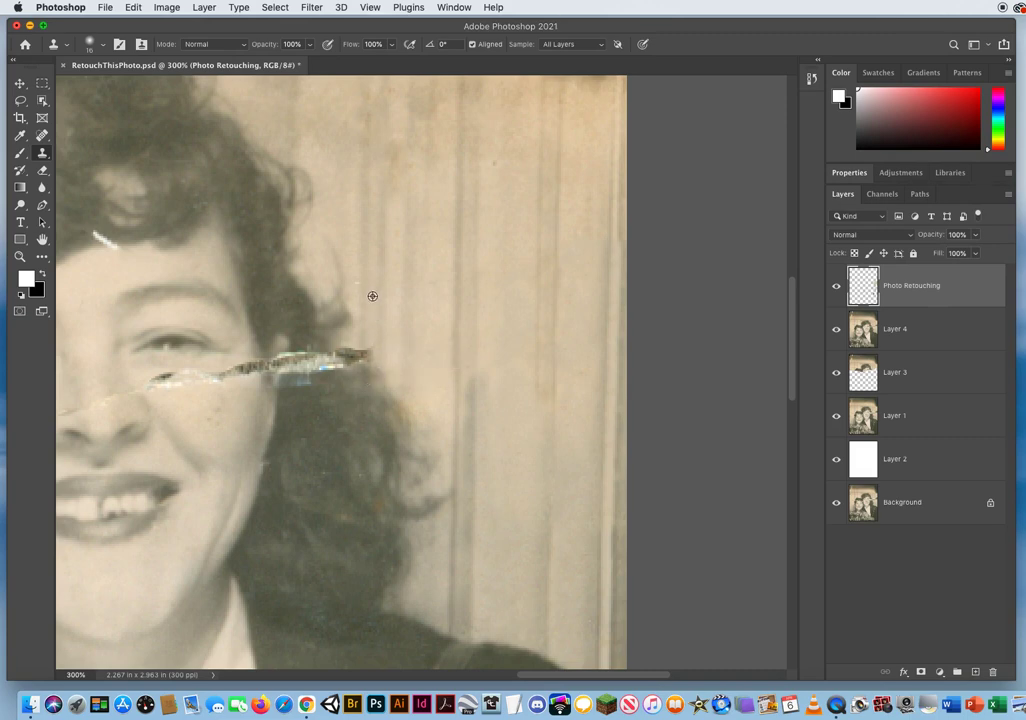
left_click(360, 385, "alt")
left_click(348, 357)
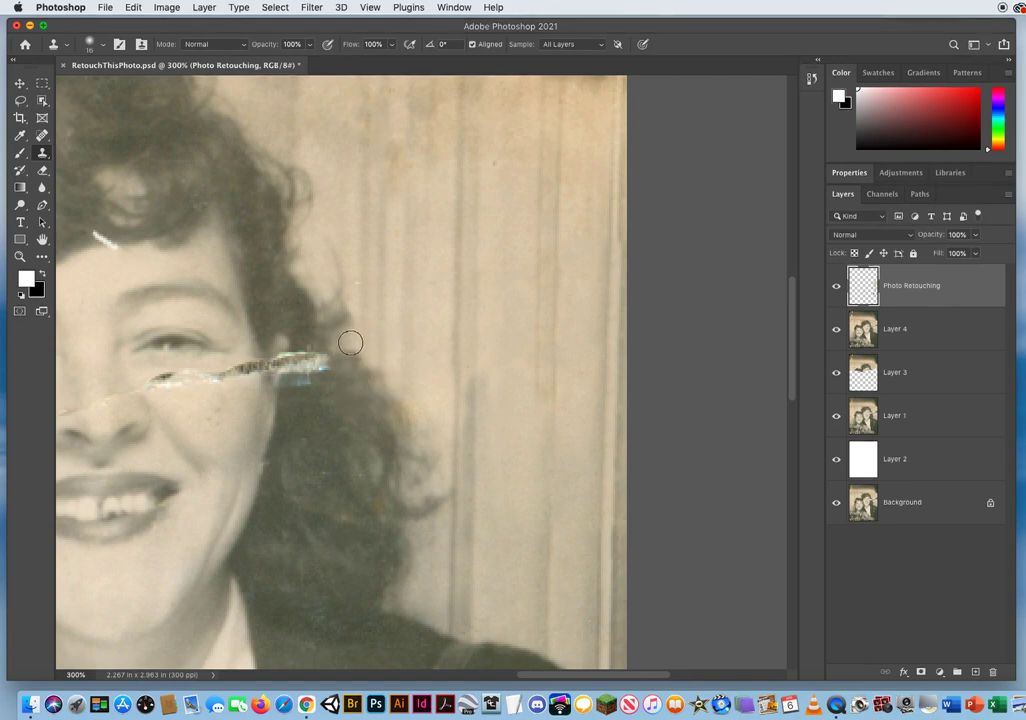
- Clone dark hair over the part of the tear running through the woman's hair beside her ear
left_click_drag(395, 410, 480, 408)
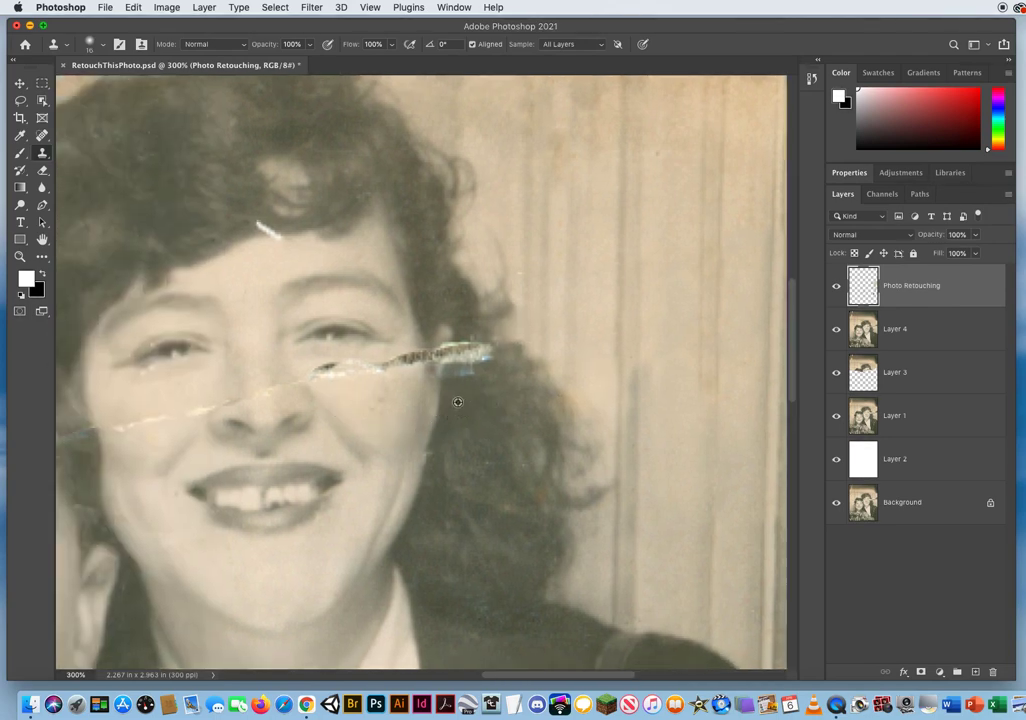
left_click(457, 395, "alt")
mouse_move(463, 368)
left_mouse_down()
mouse_move(492, 376)
mouse_move(473, 346)
left_mouse_up()
left_click(501, 376, "alt")
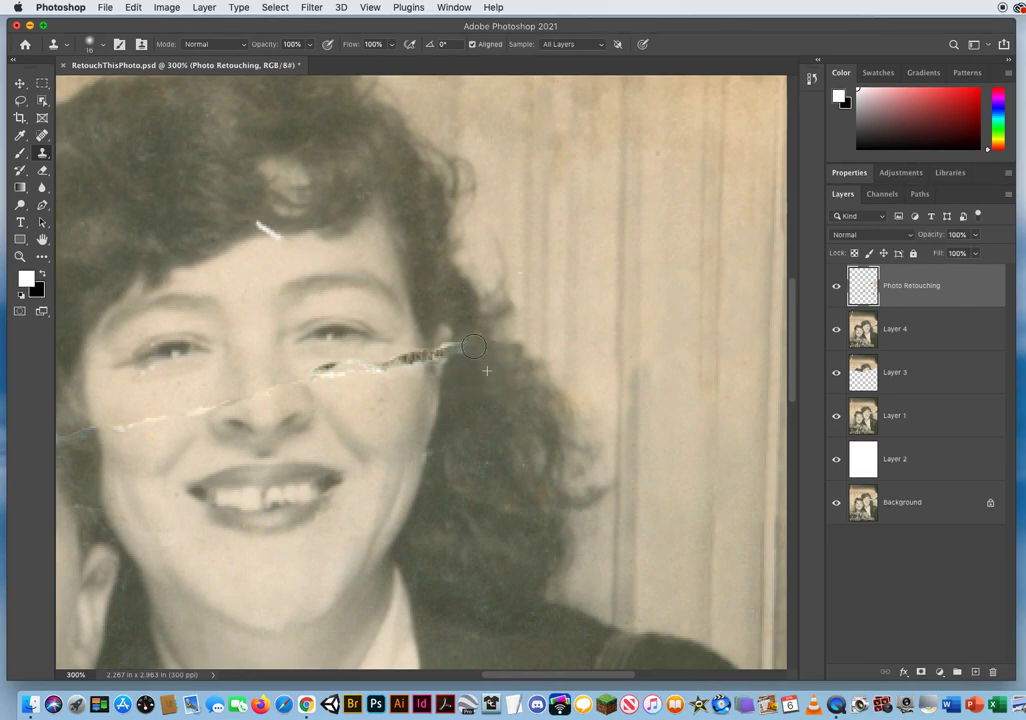
left_click(457, 375, "alt")
left_click(464, 353)
- Clone over the white scratch at the woman's hairline above her forehead
left_click(294, 231, "alt")
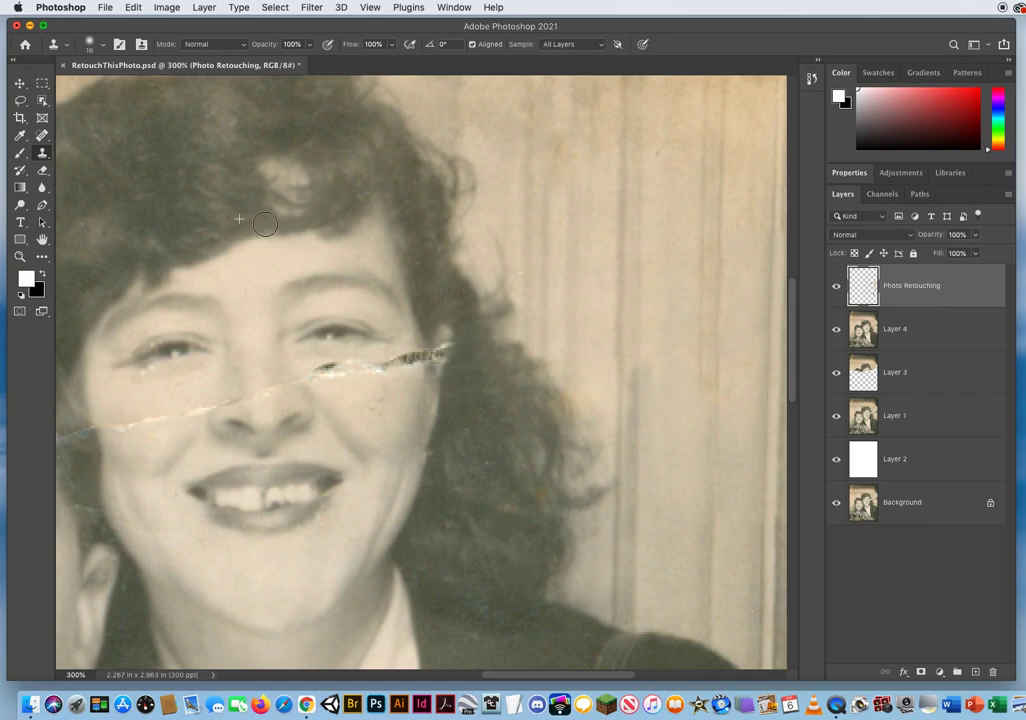
left_click_drag(314, 317, 430, 371)
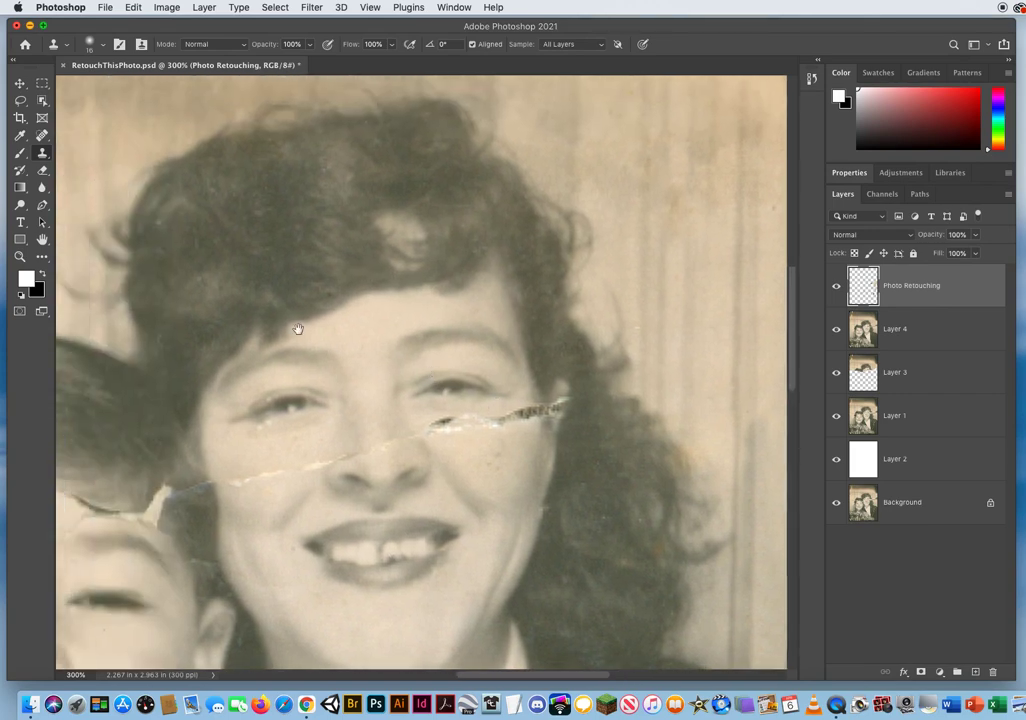
left_click_drag(298, 330, 316, 366)
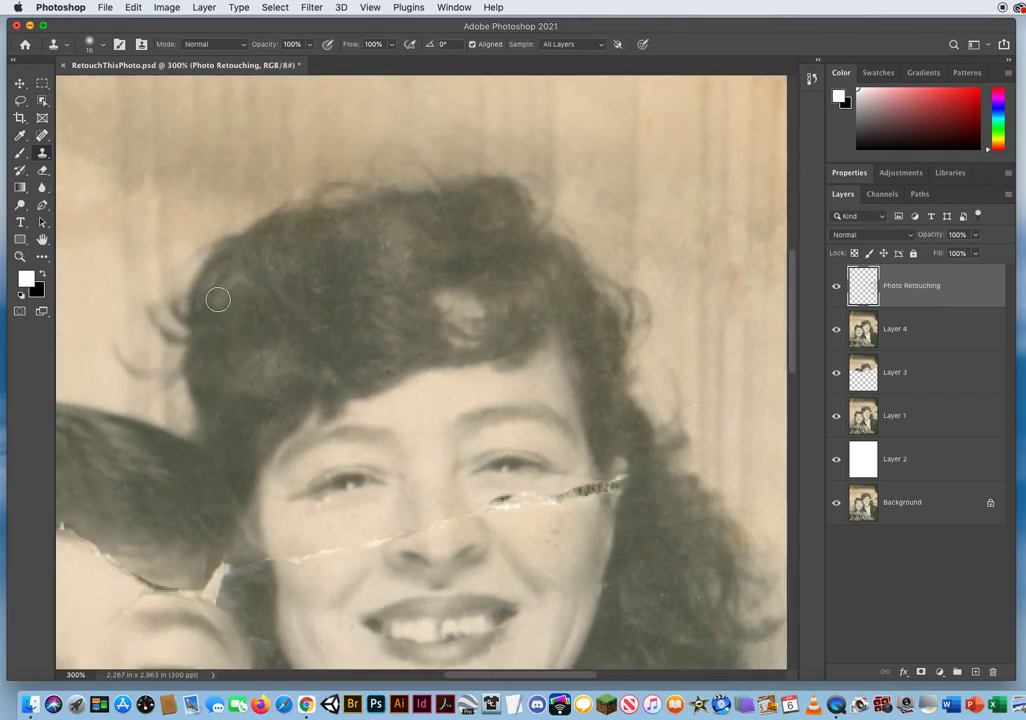
left_click_drag(373, 407, 228, 404)
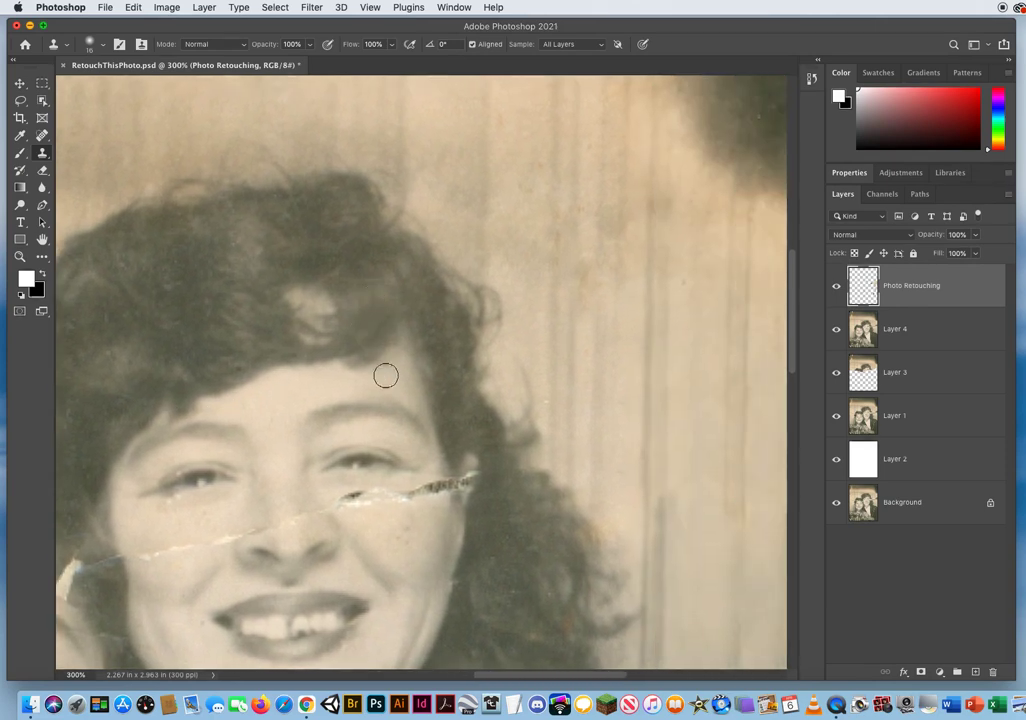
left_click_drag(385, 373, 320, 296)
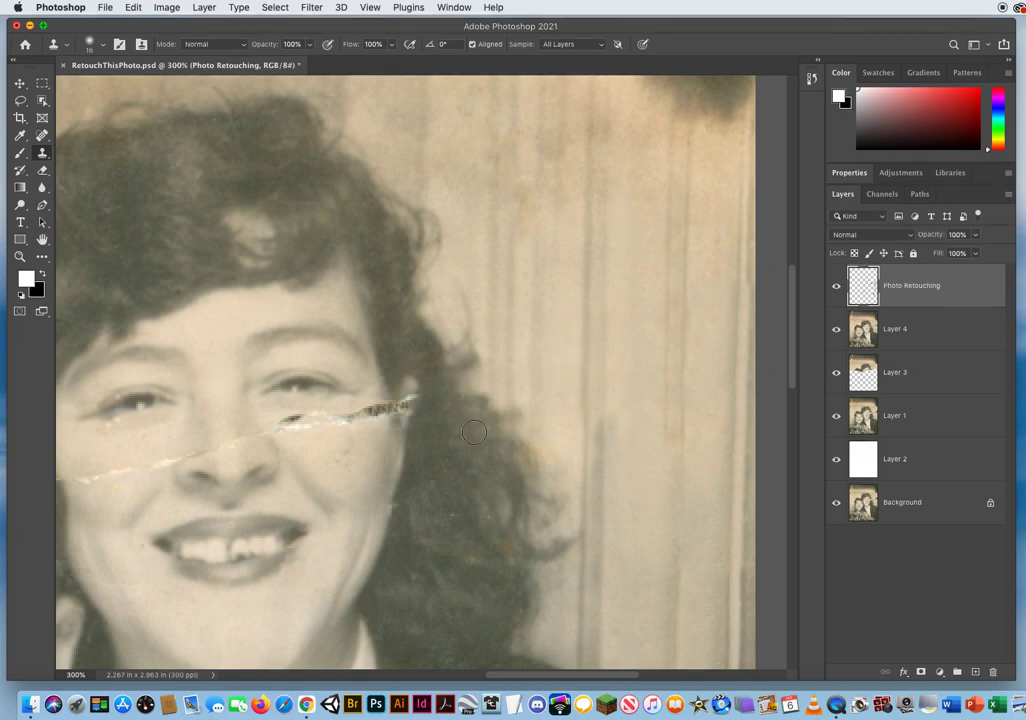
scroll(369, 355, "down", 5)
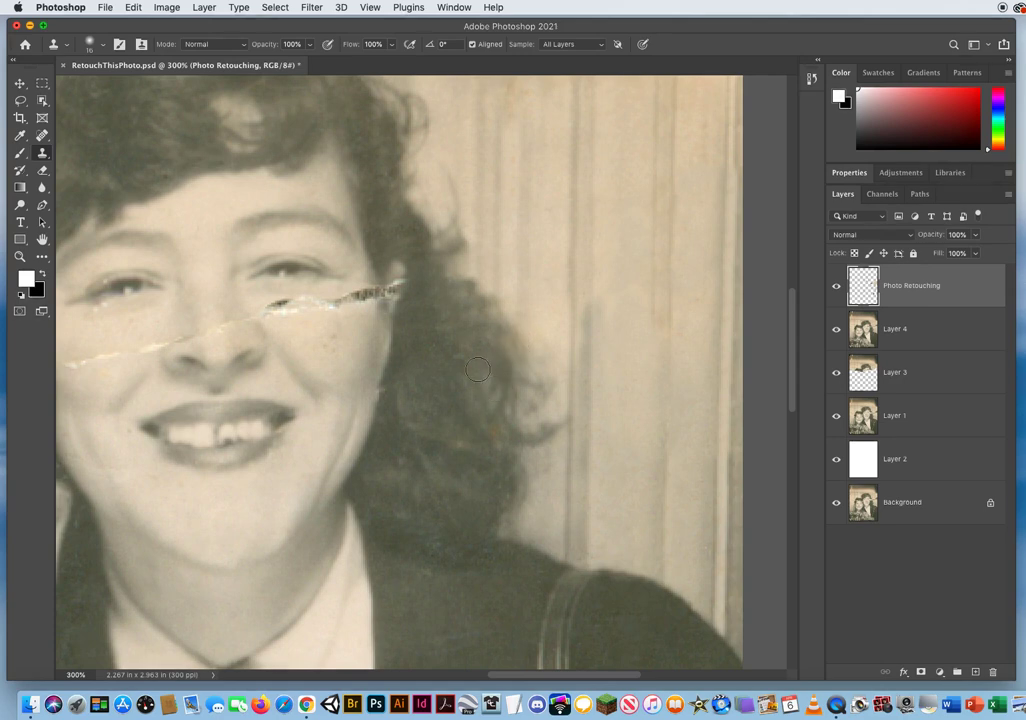
- Try cloning the woman's eye onto the blank wall in Normal mode, and undo the stroke
left_click(212, 47)
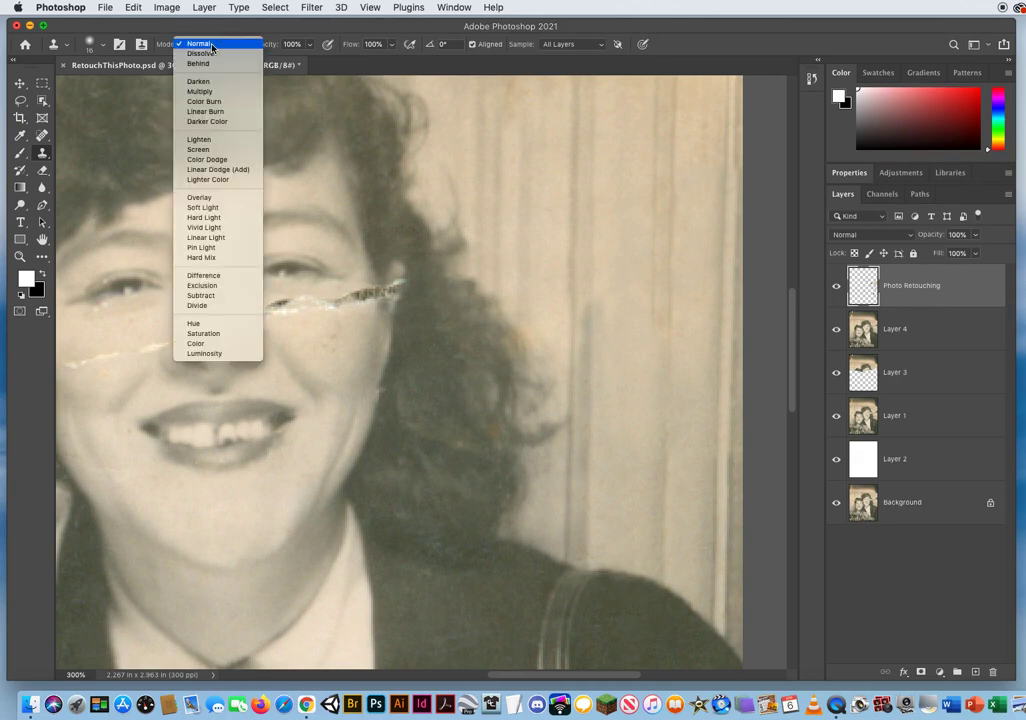
left_click(212, 45)
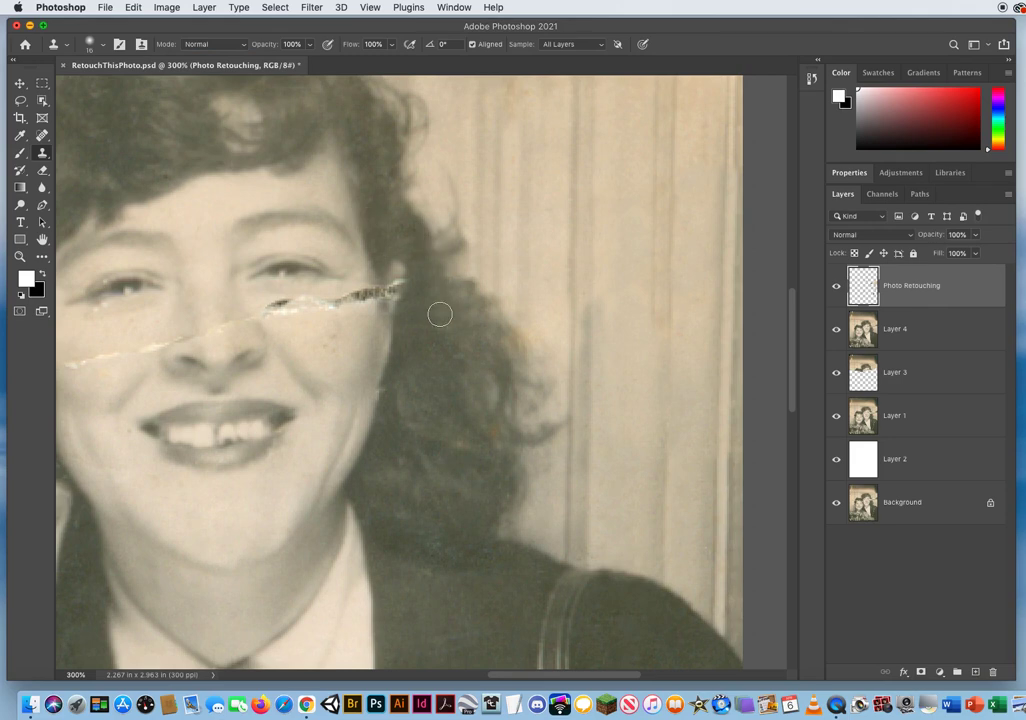
left_click(285, 270, "alt")
mouse_move(592, 222)
left_mouse_down()
mouse_move(555, 224)
mouse_move(608, 218)
mouse_move(554, 233)
mouse_move(641, 233)
left_mouse_up()
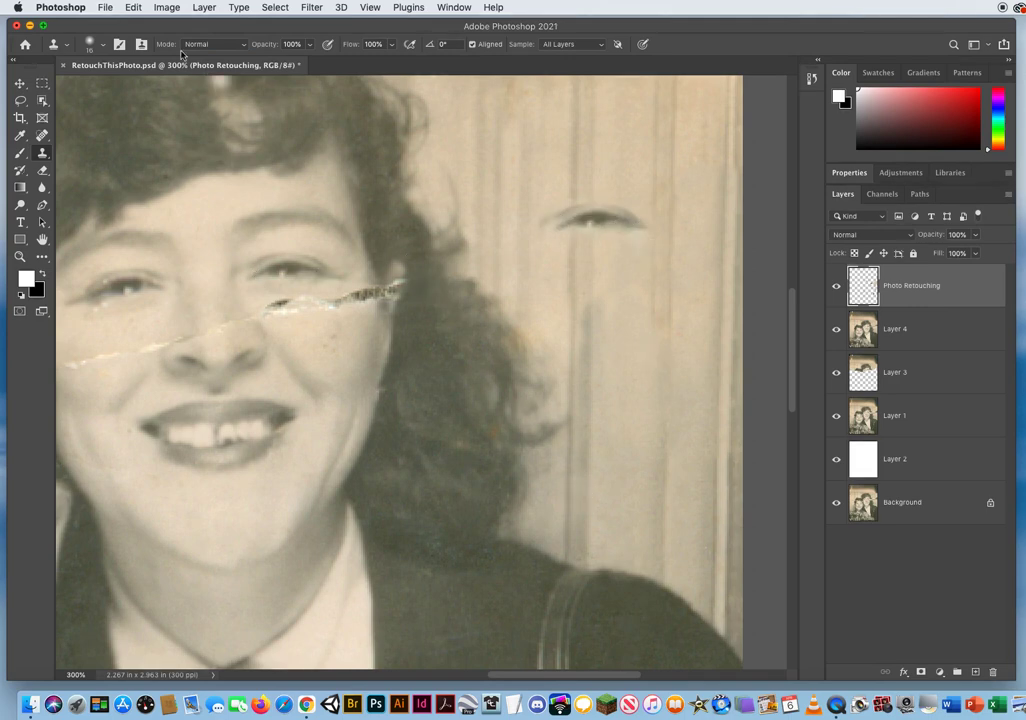
left_click(132, 8)
key("super+z")
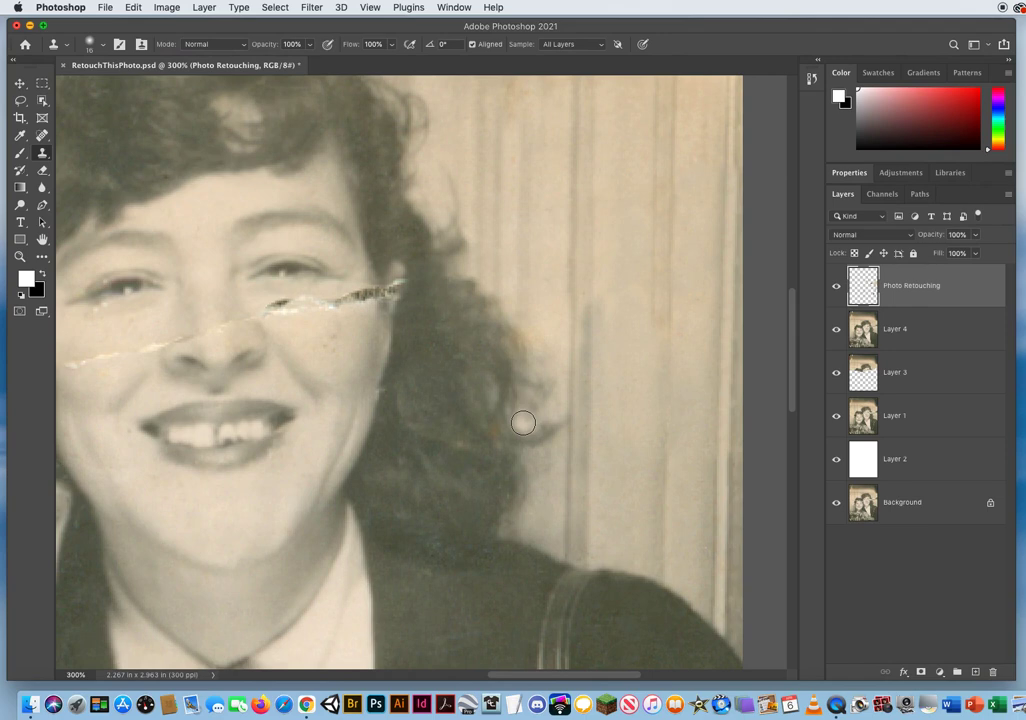
- Set the Clone Stamp's blending mode to Color
left_click(212, 45)
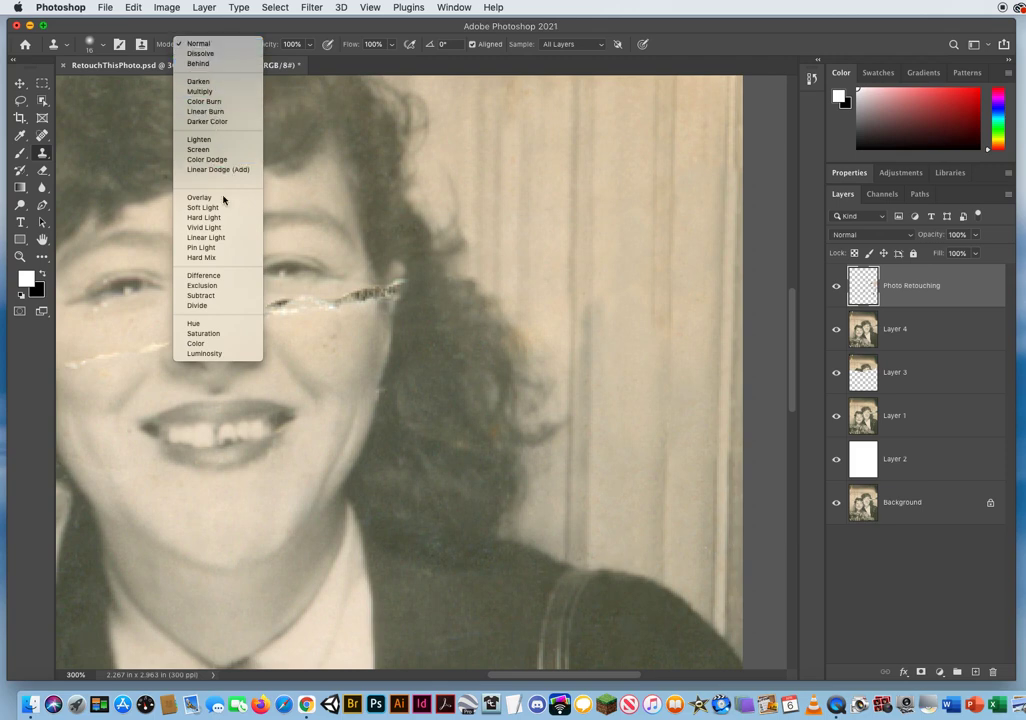
left_click(212, 346)
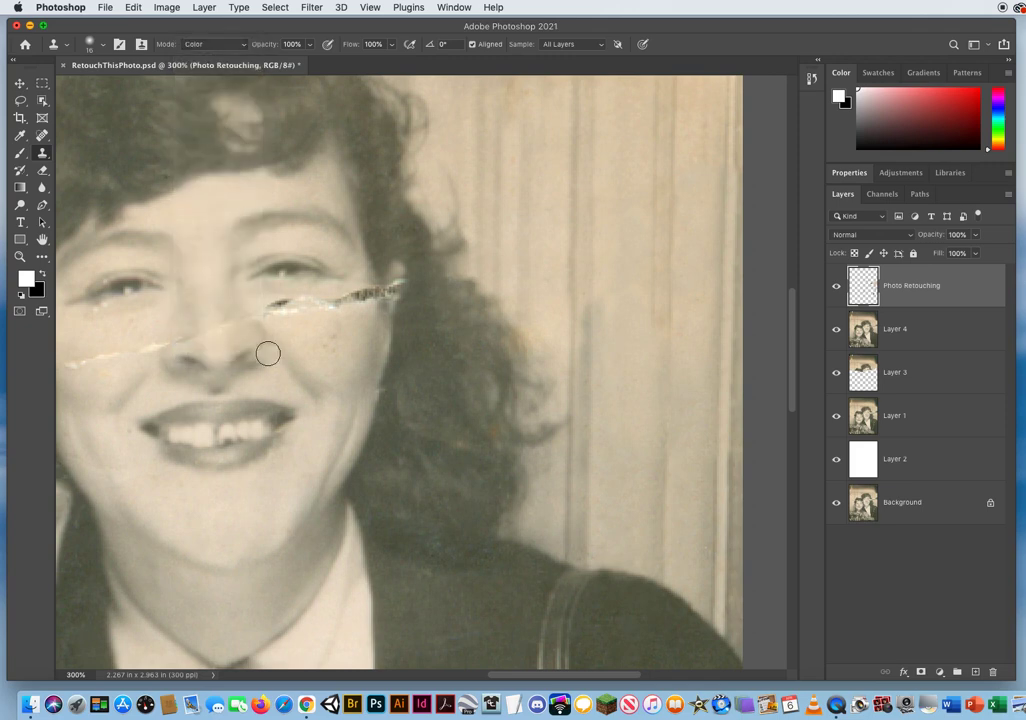
- Try cloning hair color over the rust stains in the woman's curls on the Photo Retouching layer, and undo it
left_click(433, 378, "alt")
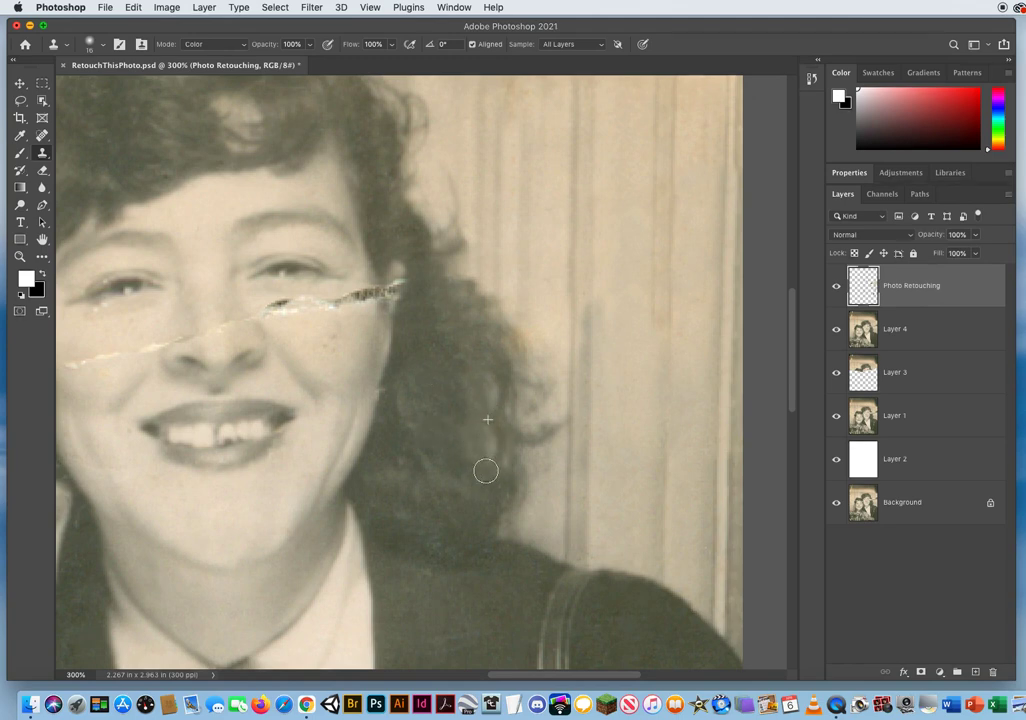
mouse_move(485, 341)
left_mouse_down()
mouse_move(511, 300)
mouse_move(520, 340)
left_mouse_up()
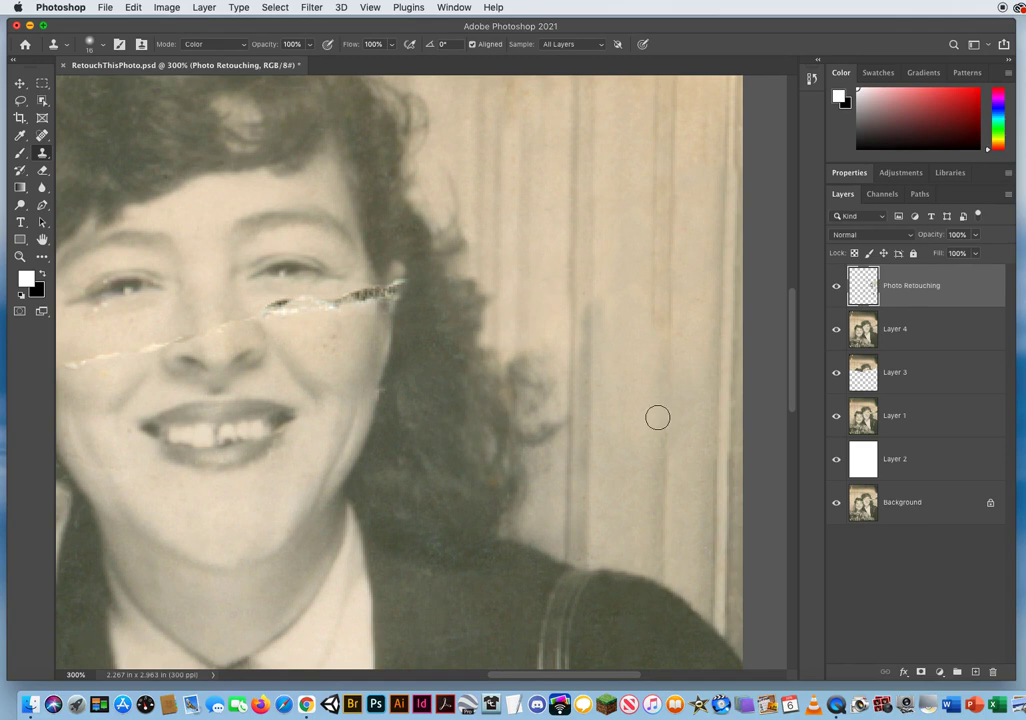
left_click(133, 7)
left_click(137, 23)
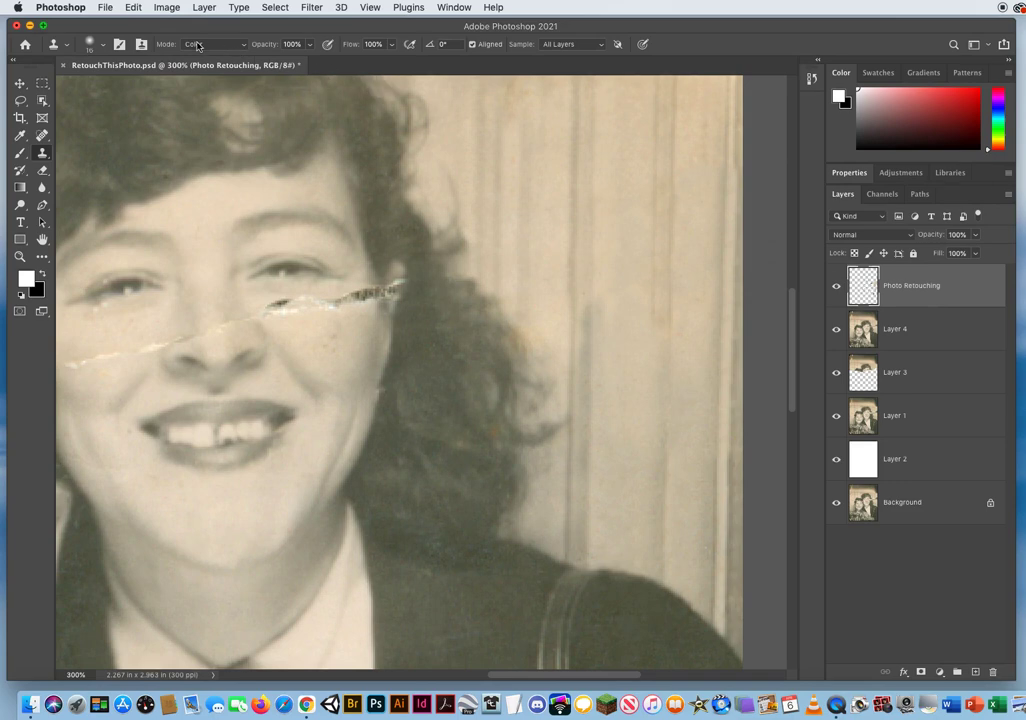
- Merge the Photo Retouching layer down into Layer 4
left_click(1008, 195)
left_click(855, 24)
left_click_drag(845, 197, 521, 137)
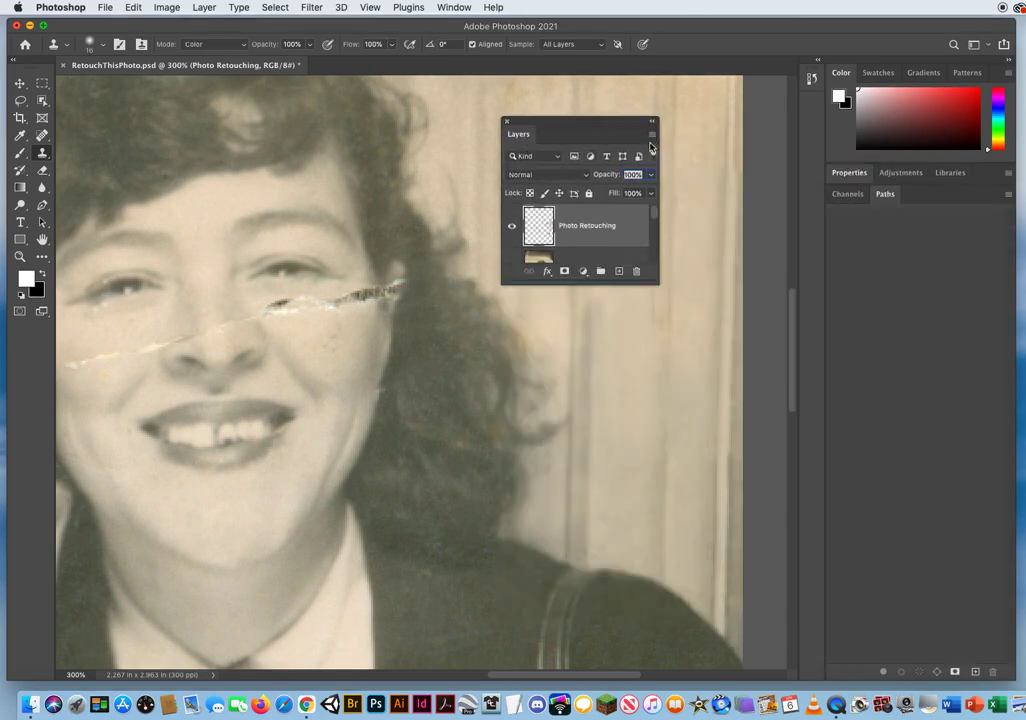
left_click_drag(655, 282, 666, 506)
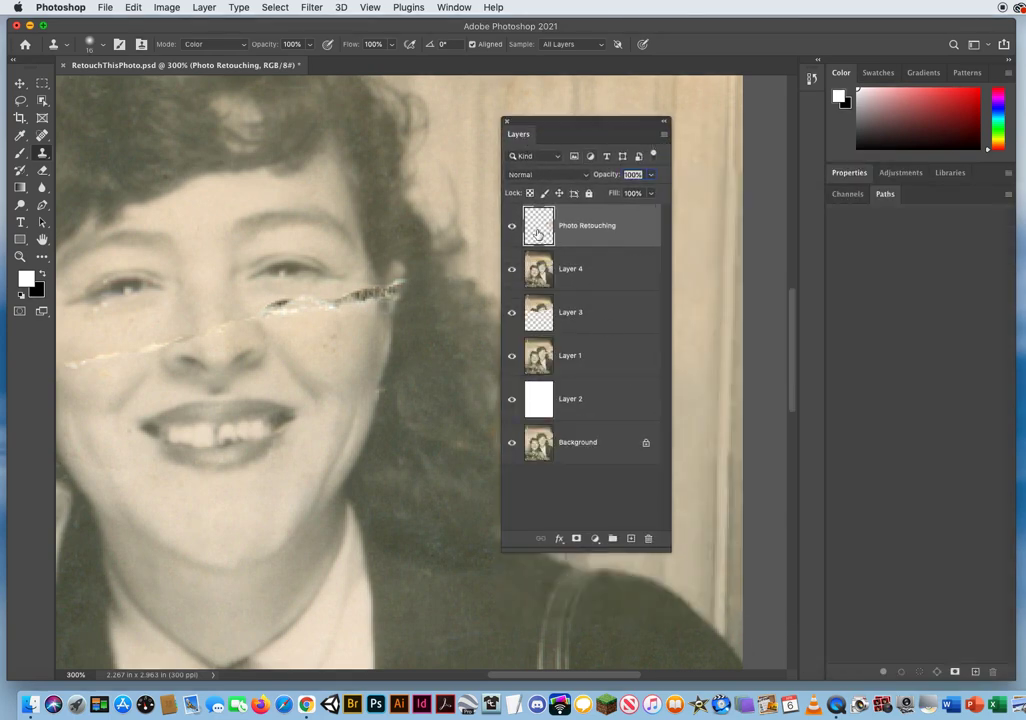
left_click(664, 137)
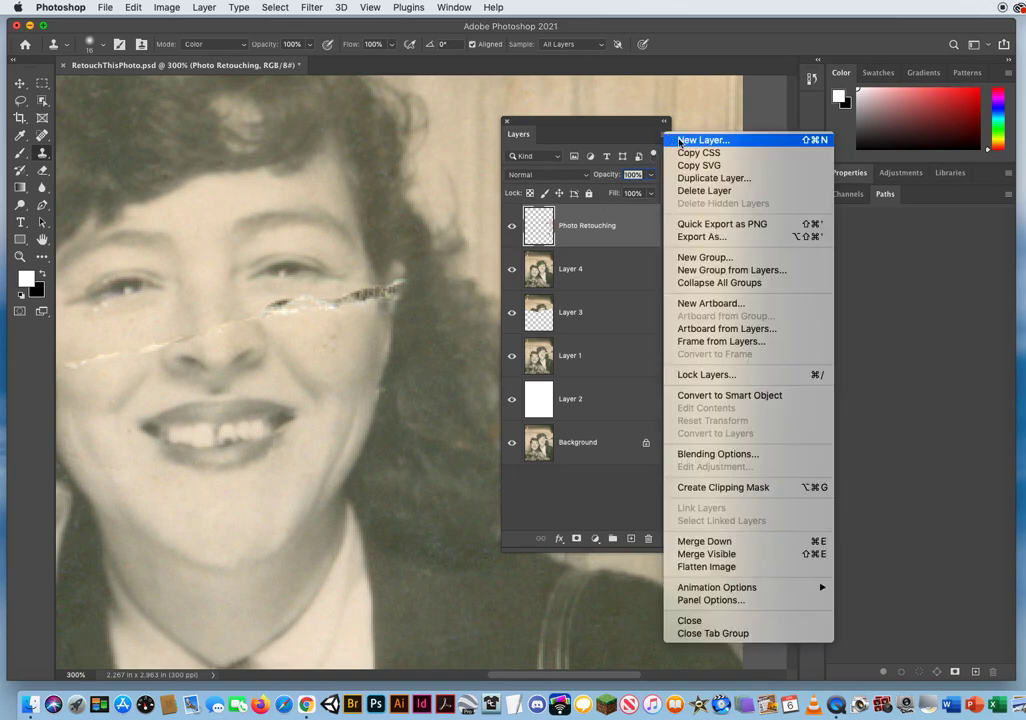
left_click(704, 541)
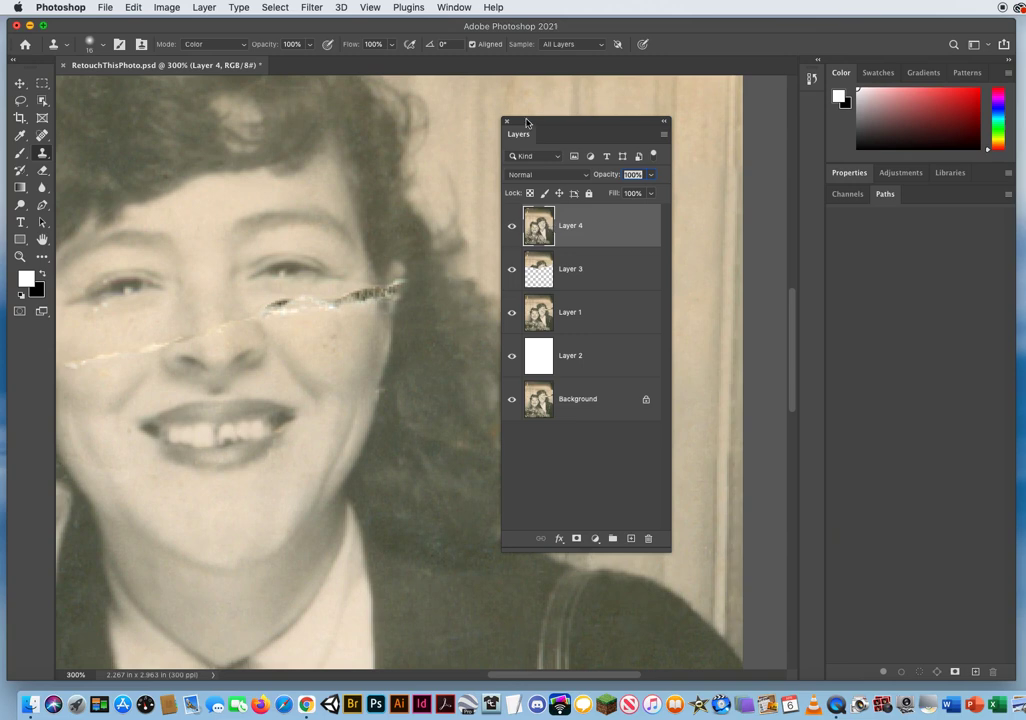
mouse_move(527, 122)
left_mouse_down()
mouse_move(633, 165)
mouse_move(850, 201)
mouse_move(927, 201)
mouse_move(846, 195)
left_mouse_up()
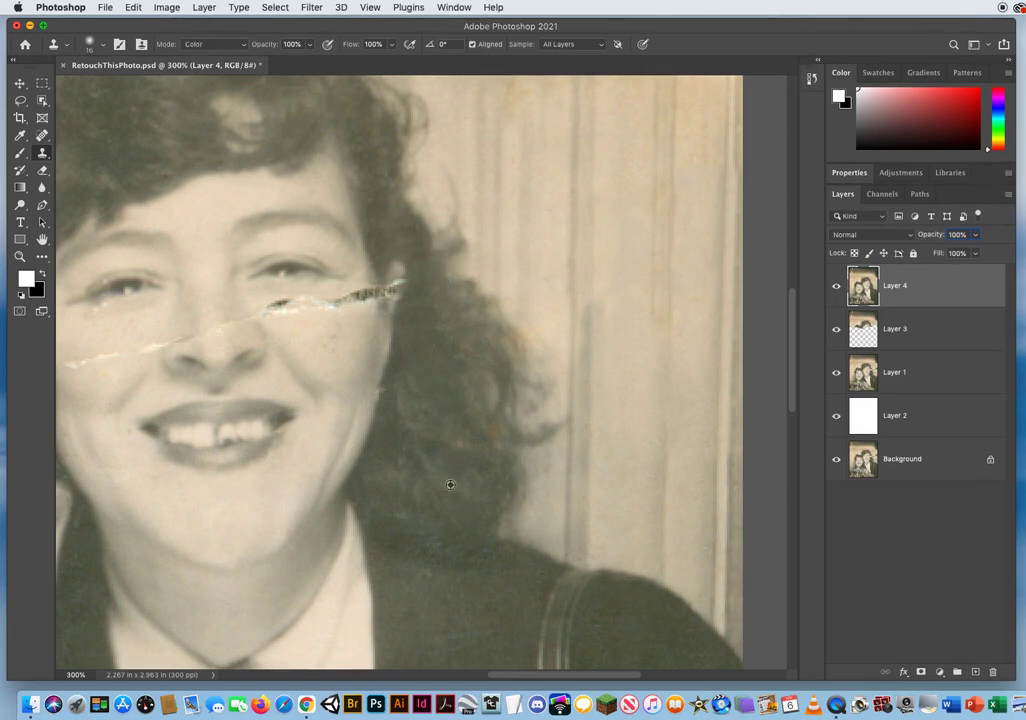
- Clone clean hair and wall color in Color mode over the stains in and beside the woman's curls on Layer 4
left_click(425, 389, "alt")
mouse_move(456, 438)
left_mouse_down()
mouse_move(440, 426)
mouse_move(472, 439)
left_mouse_up()
left_click(467, 319, "alt")
left_click_drag(505, 342, 528, 336)
left_click(555, 302, "alt")
left_click_drag(555, 348, 555, 357)
left_click(494, 338, "alt")
mouse_move(538, 369)
left_mouse_down()
mouse_move(479, 391)
mouse_move(464, 475)
mouse_move(501, 414)
mouse_move(520, 367)
left_mouse_up()
left_click(493, 328, "alt")
left_click(424, 551, "alt")
left_click(519, 414)
left_click(526, 413)
- Add a new empty layer above Layer 4 and name it Photo Retouching
left_click(20, 257)
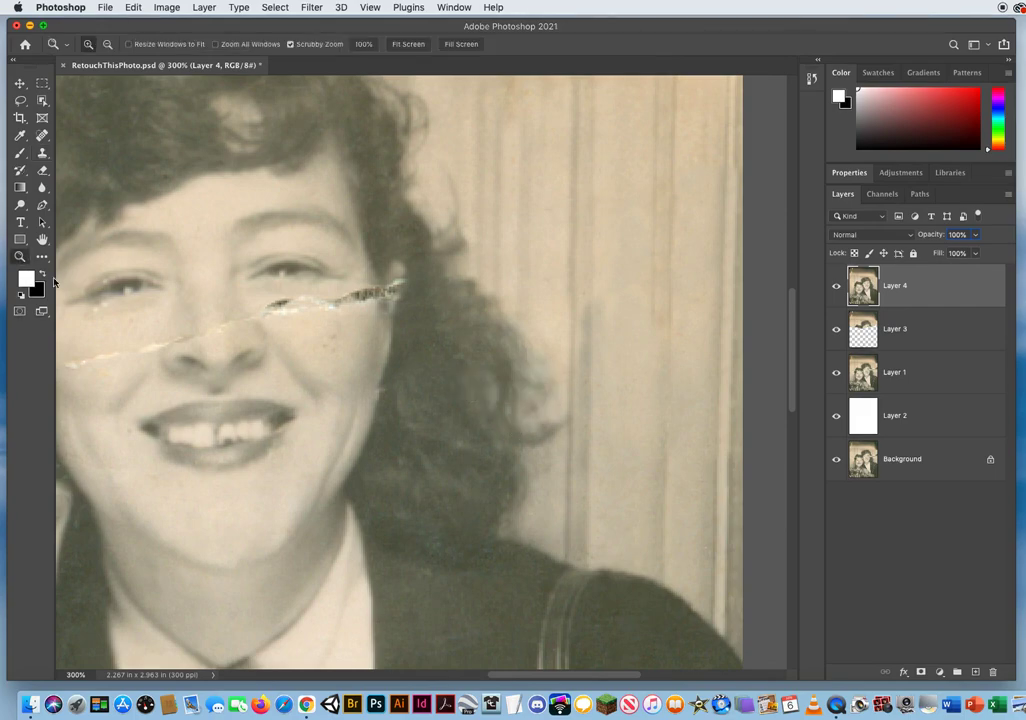
left_click(365, 406, "alt")
left_click(373, 407, "alt")
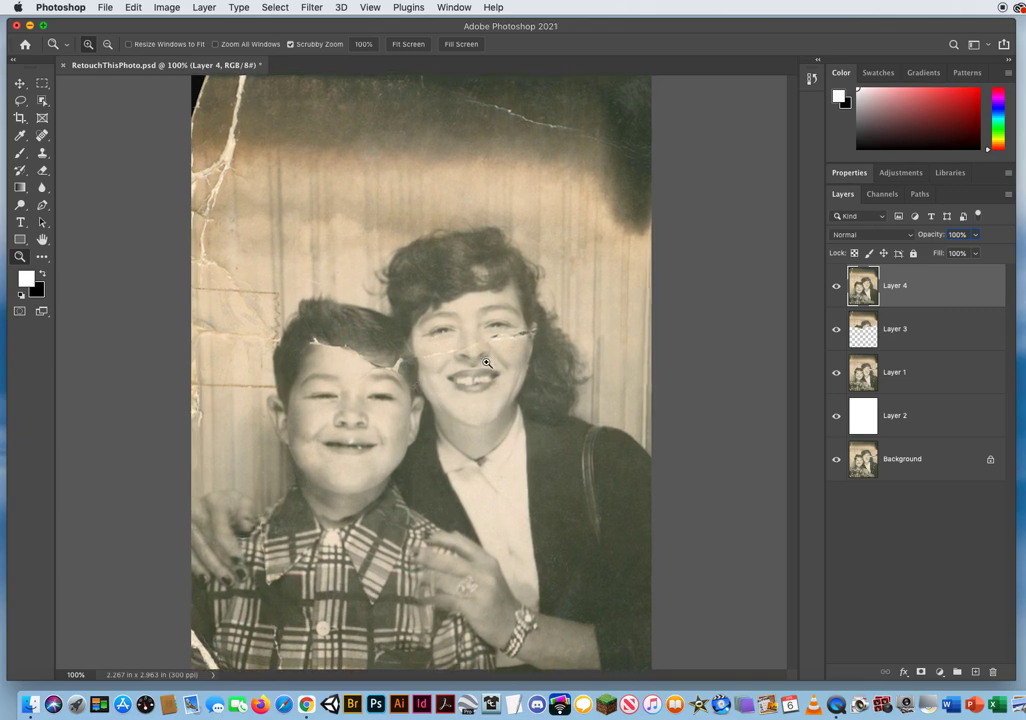
left_click(462, 368)
left_click(492, 356)
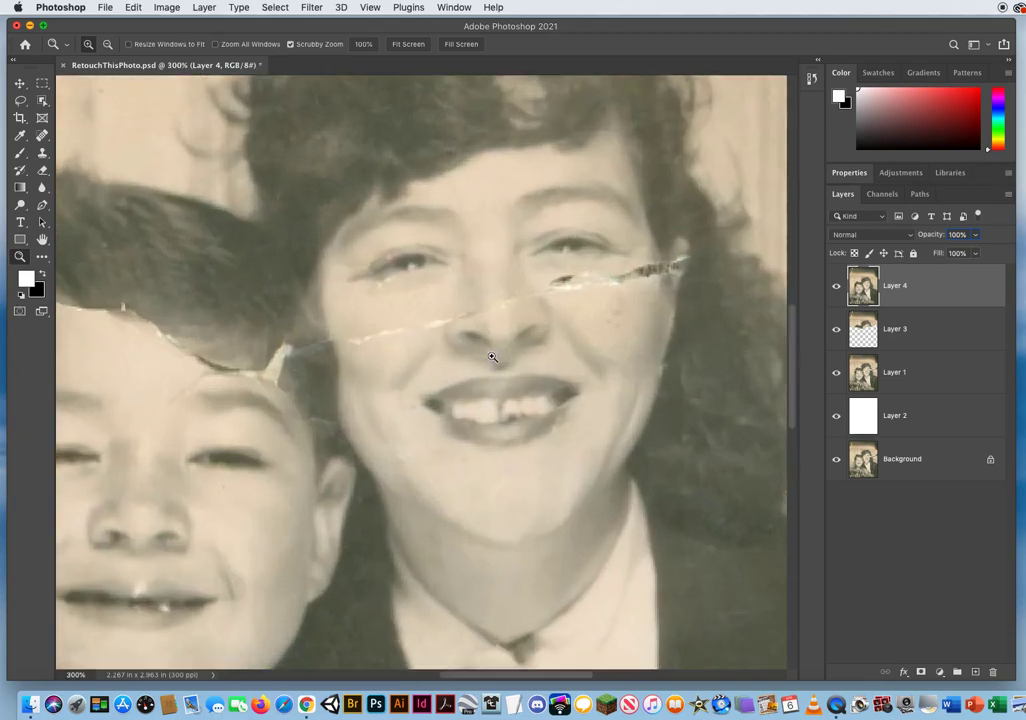
left_click_drag(512, 348, 384, 421)
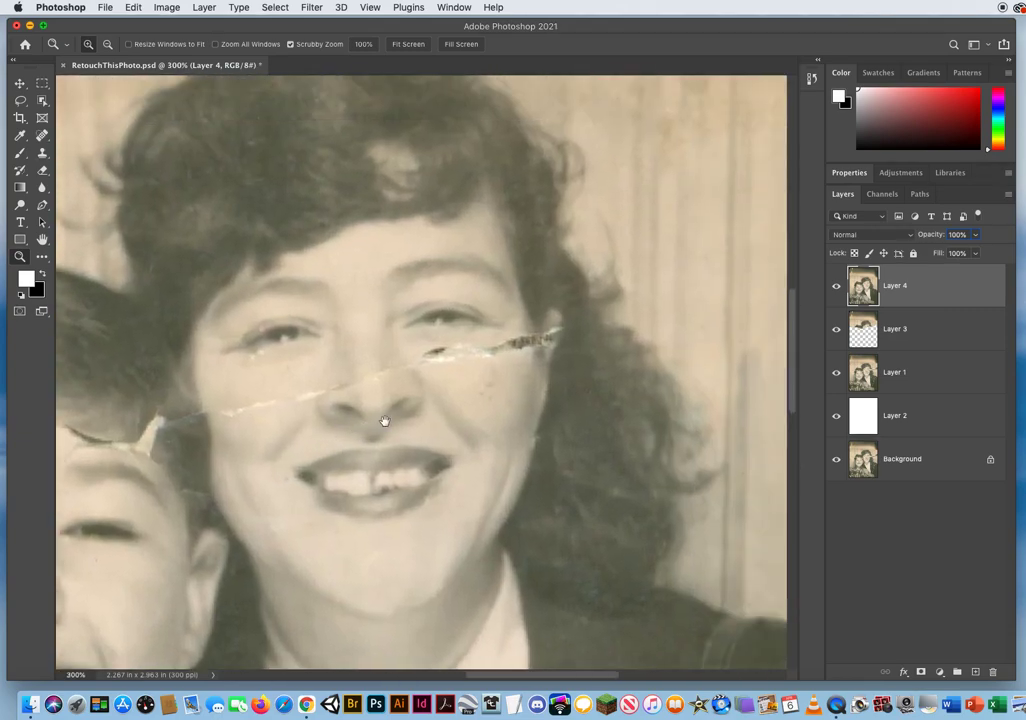
left_click(42, 152)
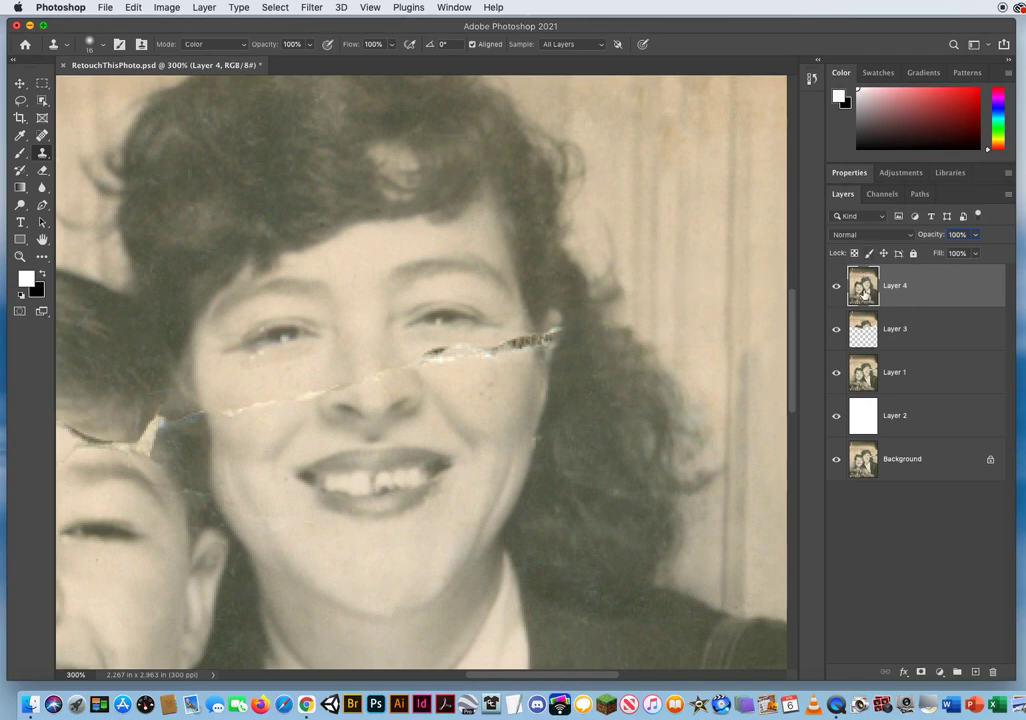
left_click(976, 673)
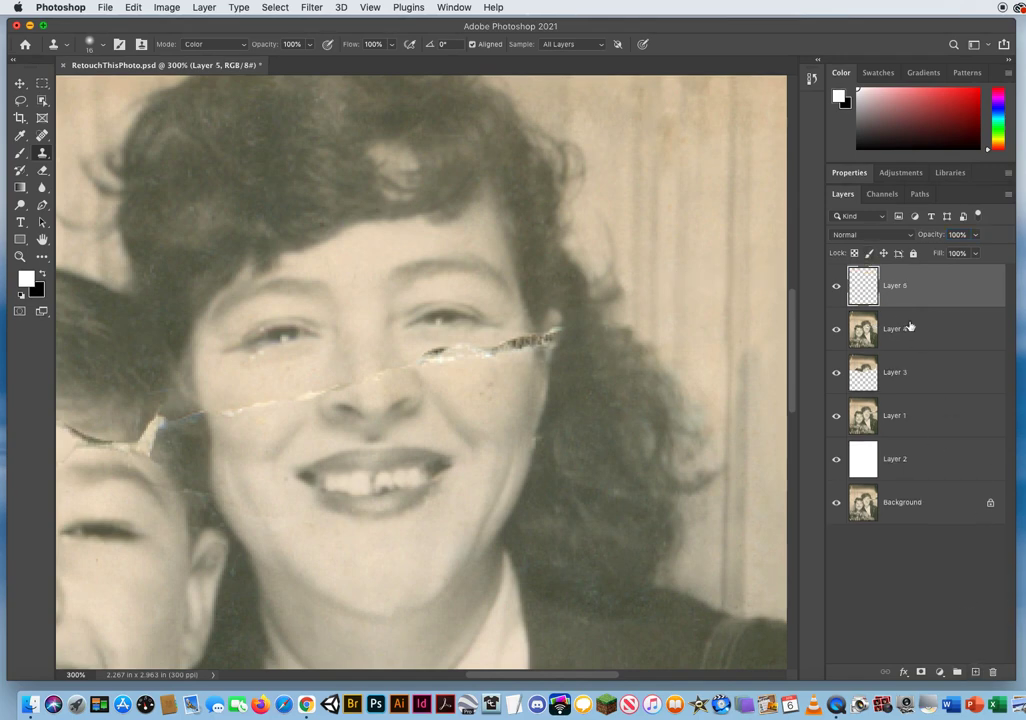
double_click(894, 287)
type("P")
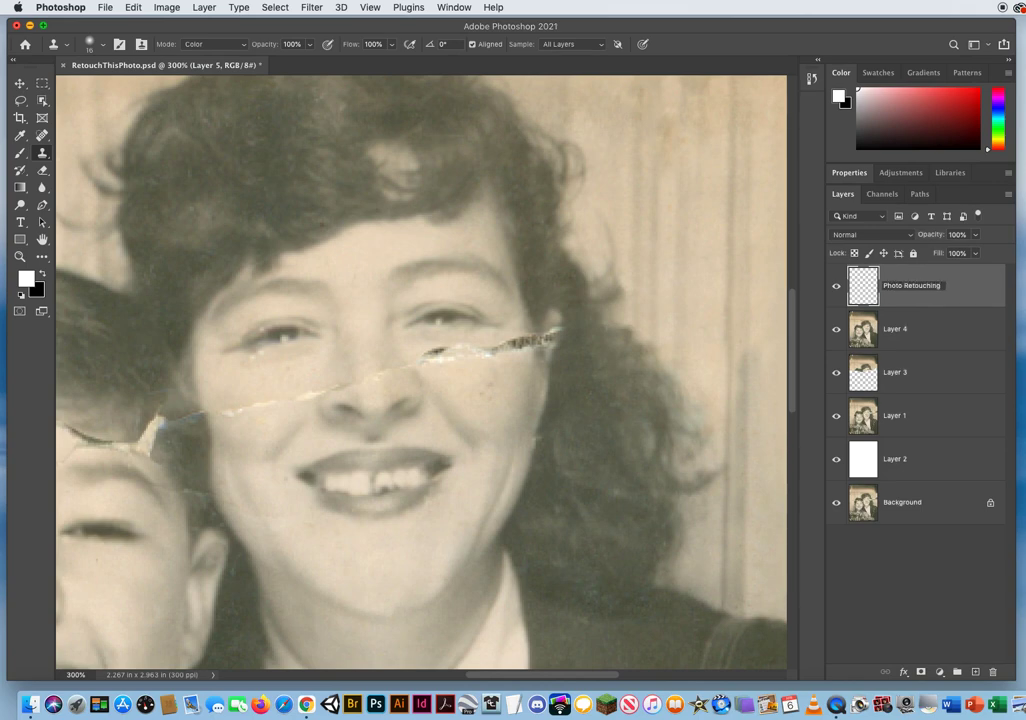
type("hoto Retouching")
key("Return")
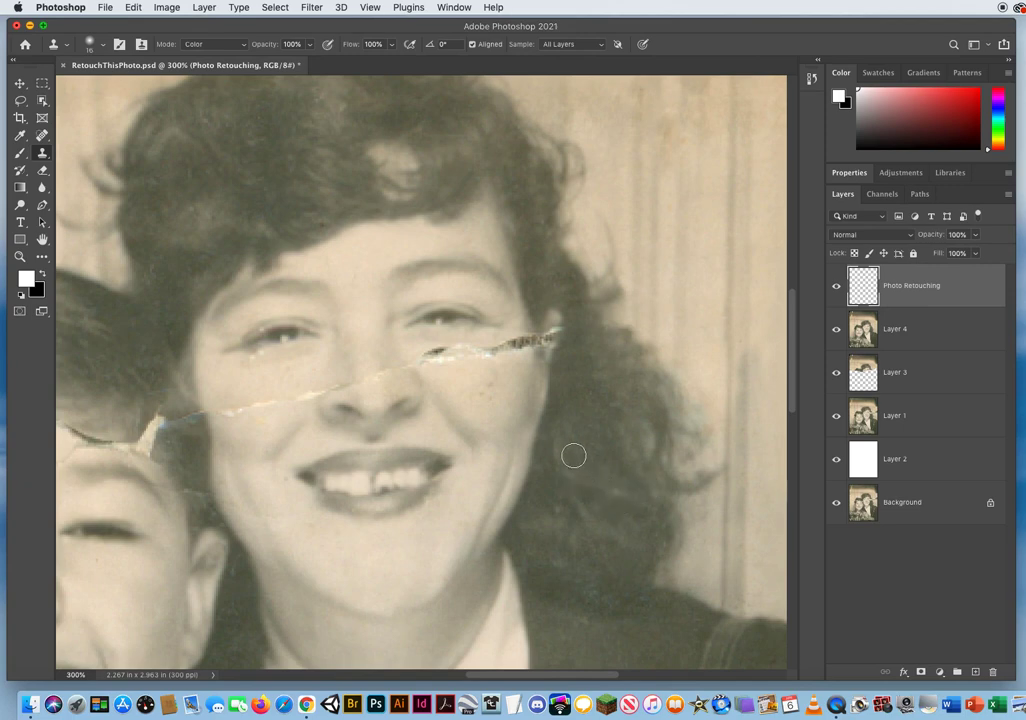
- Set the Clone Stamp's blending mode back to Normal
left_click(213, 45)
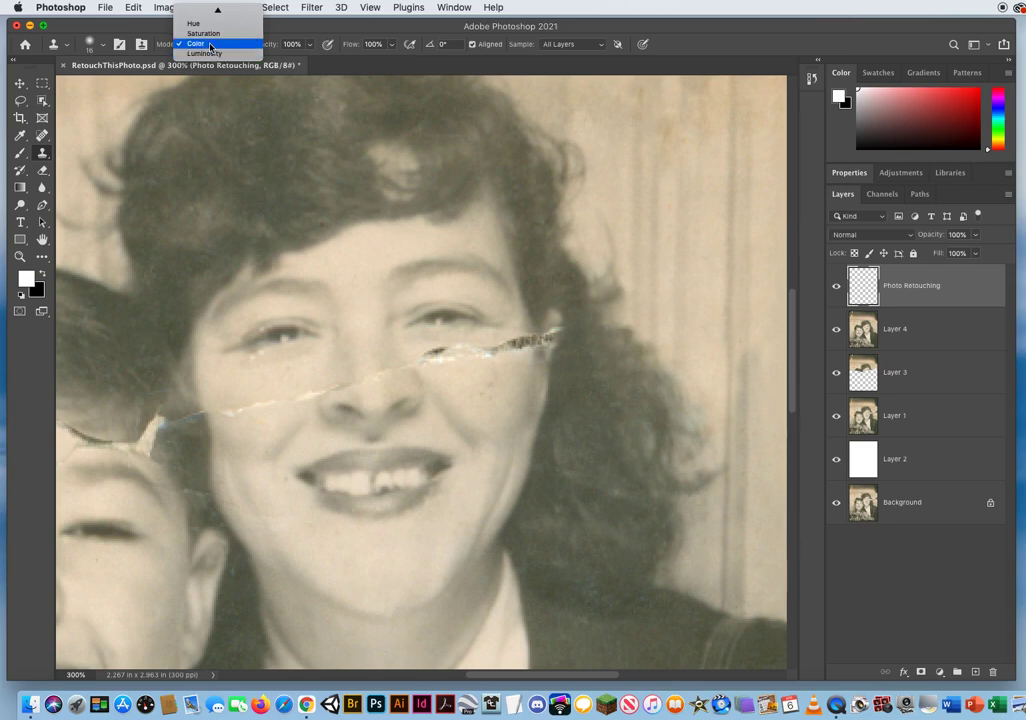
mouse_move(211, 9)
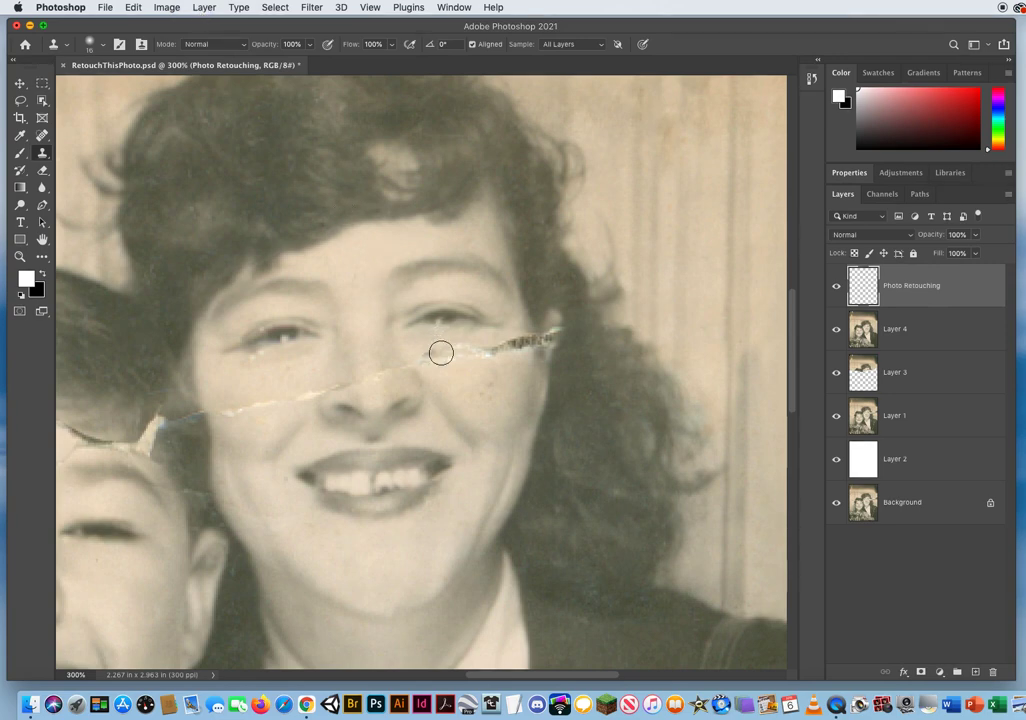
left_click_drag(441, 352, 515, 335)
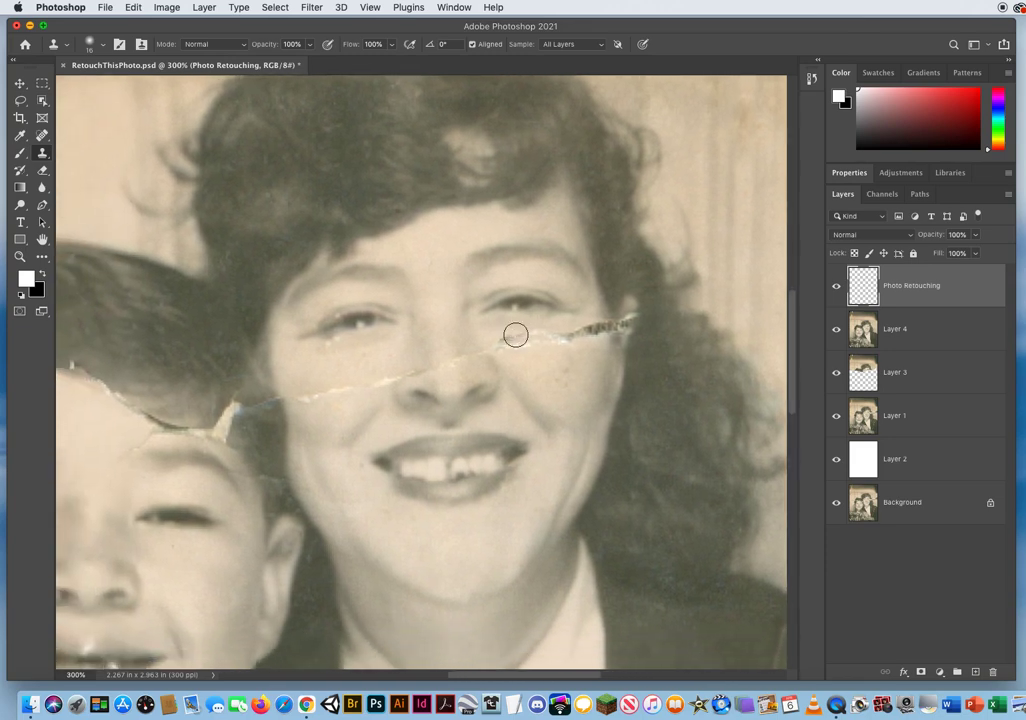
- Try healing the tear across the woman's cheek beside the nose with the Content-Aware Spot Healing Brush
left_click(42, 136)
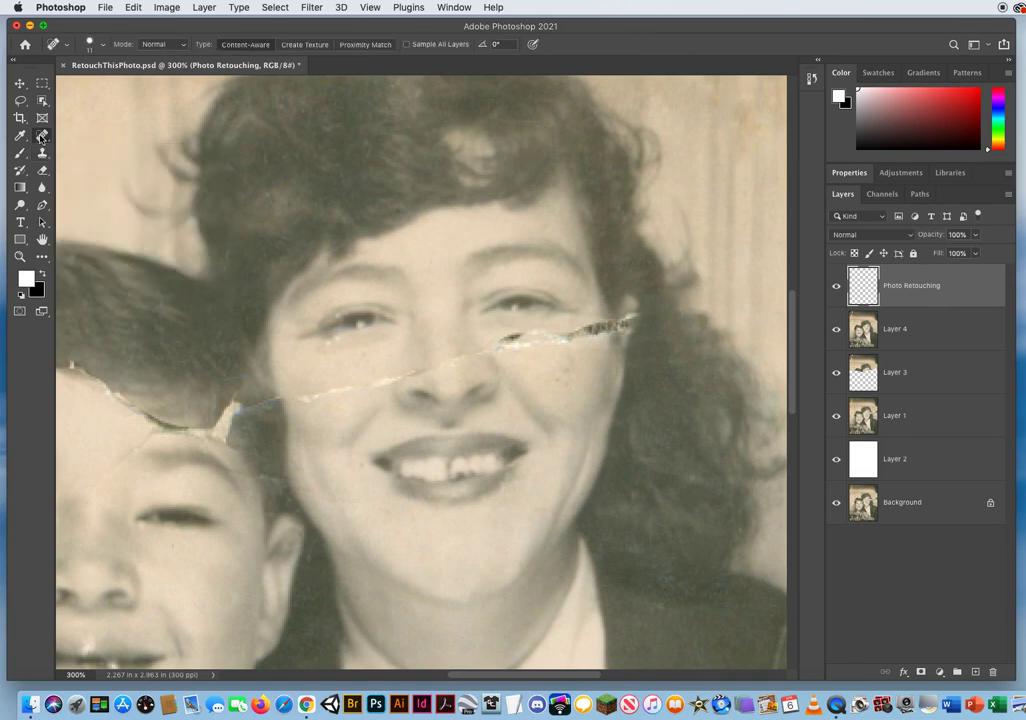
left_click(42, 136)
left_click(75, 135)
left_click_drag(382, 383, 327, 391)
left_click_drag(364, 386, 310, 399)
- Check the healing strokes on the Photo Retouching layer by itself, and merge that layer down into Layer 4
left_click(836, 286, "alt")
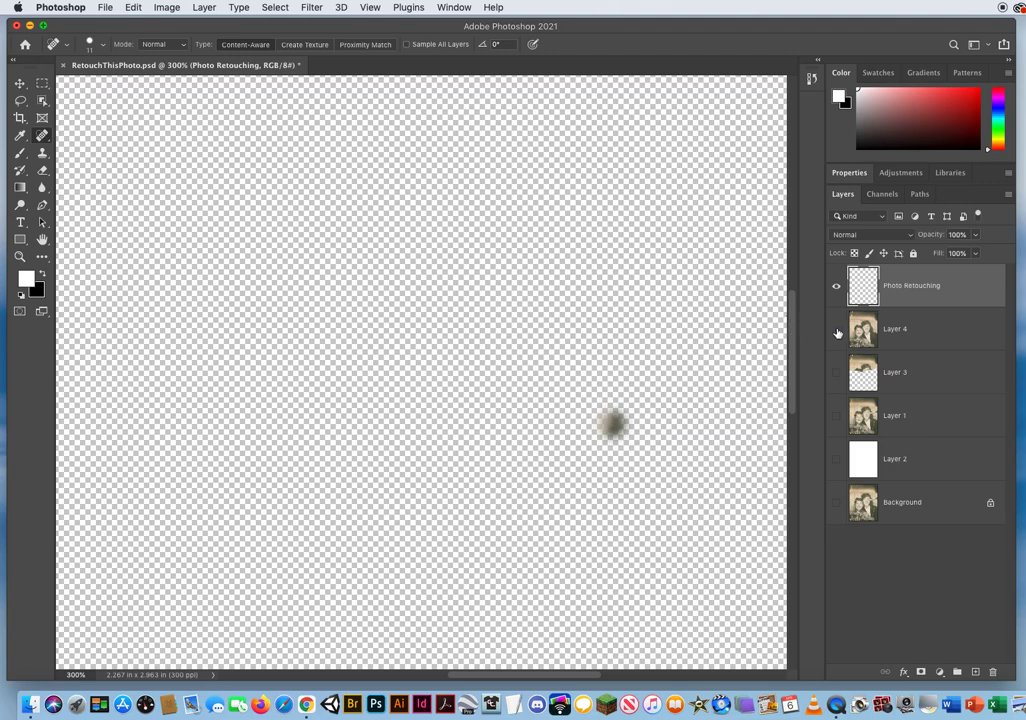
left_click_drag(837, 329, 835, 510)
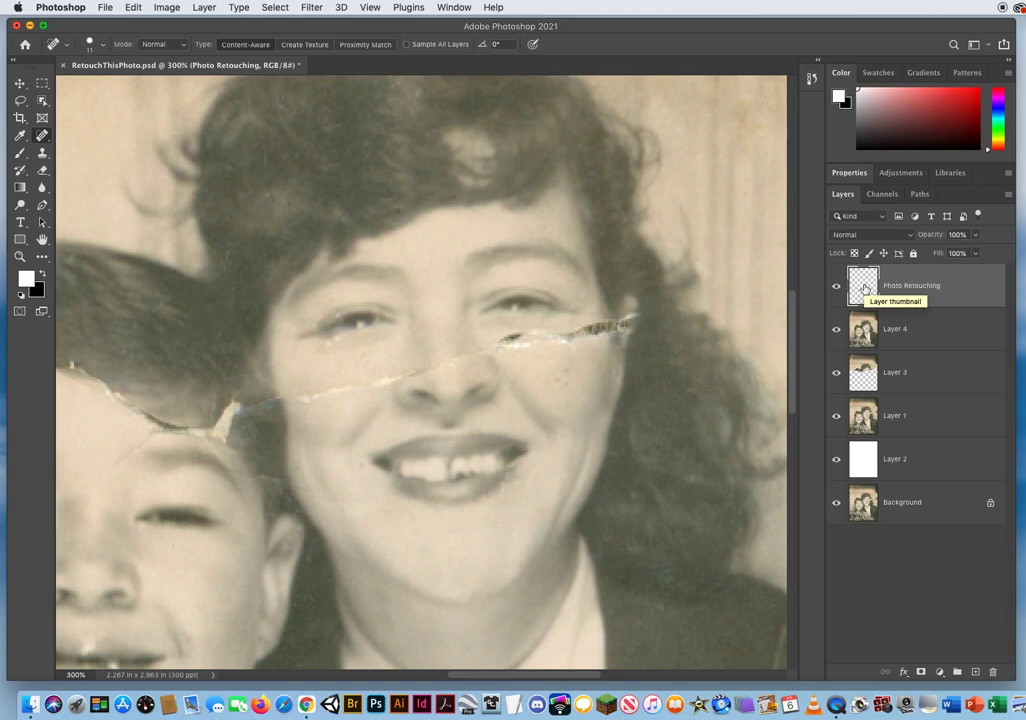
left_click_drag(850, 199, 584, 127)
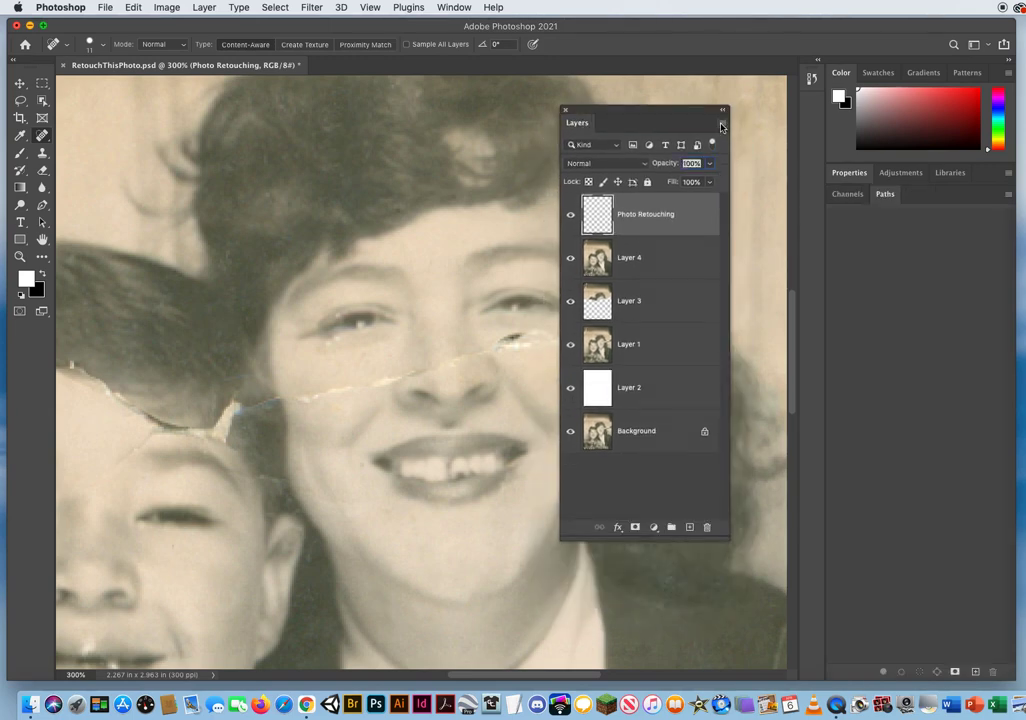
left_click(722, 126)
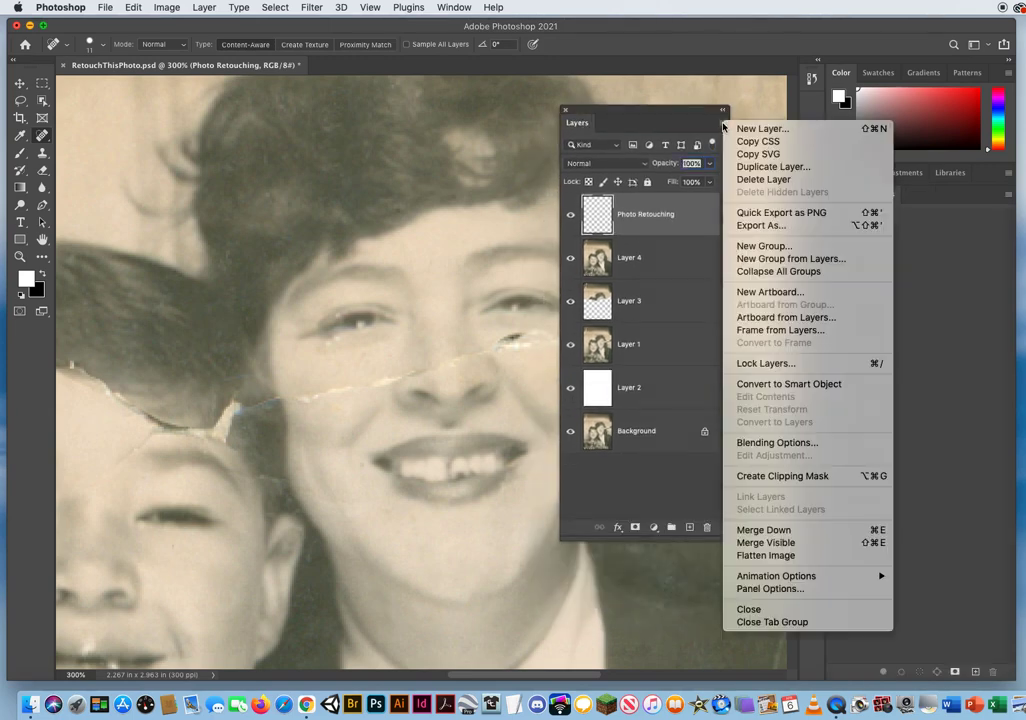
left_click(766, 530)
left_click_drag(580, 112, 852, 201)
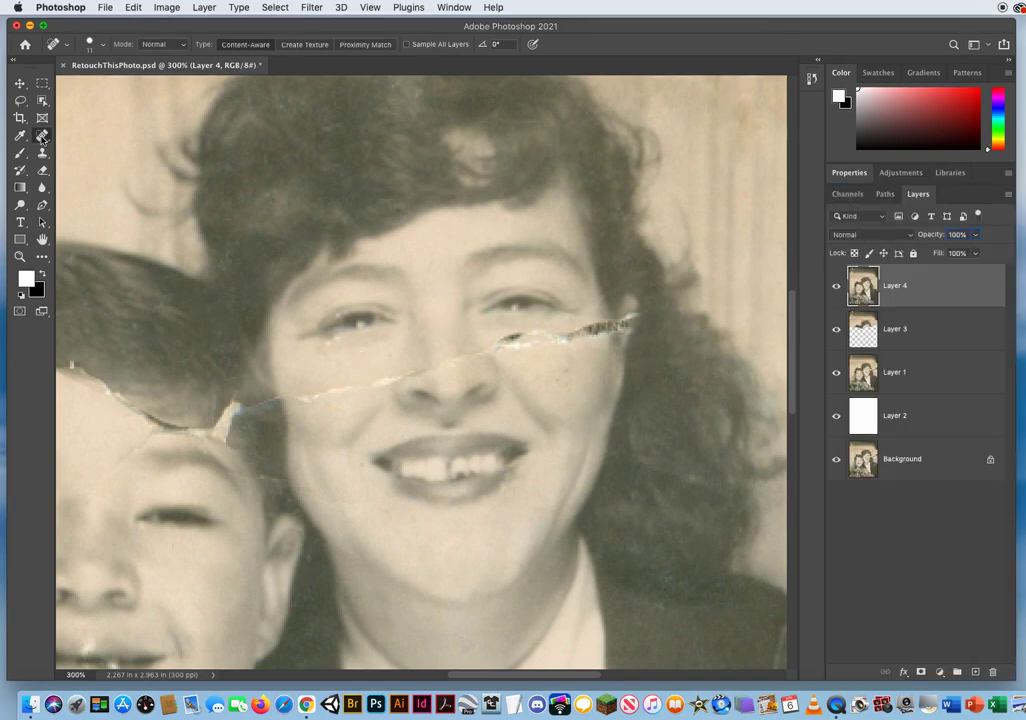
- Heal the tear across the woman's face, from the cheek over the nose to the ear, with the Content-Aware Spot Healing Brush
left_click_drag(300, 400, 370, 387)
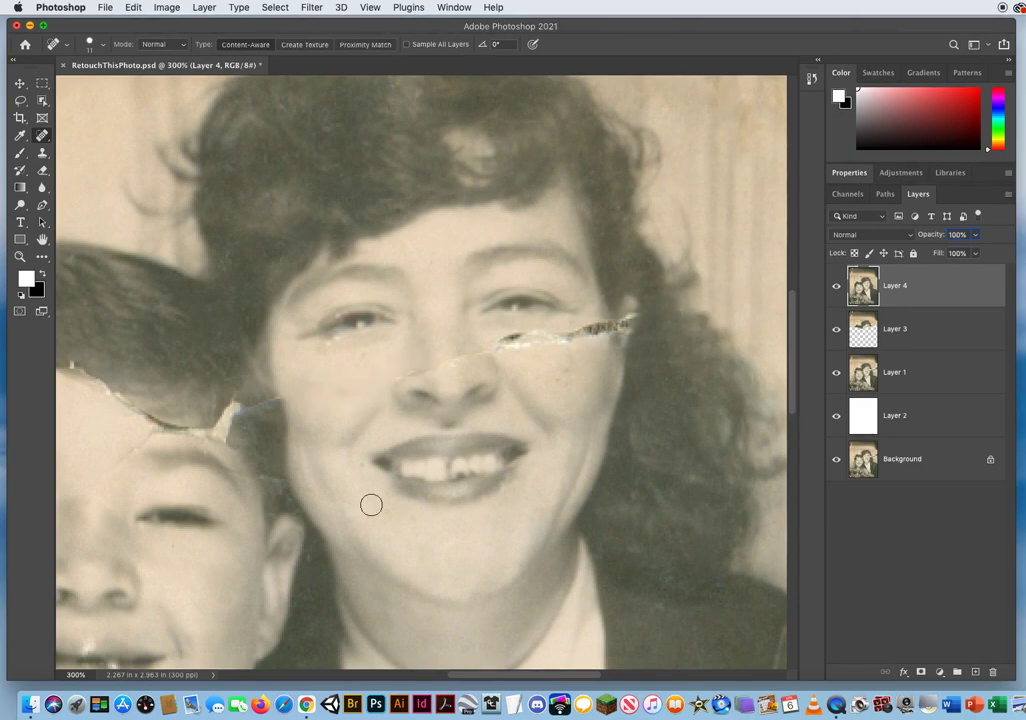
left_click(419, 359)
left_click_drag(497, 345, 562, 336)
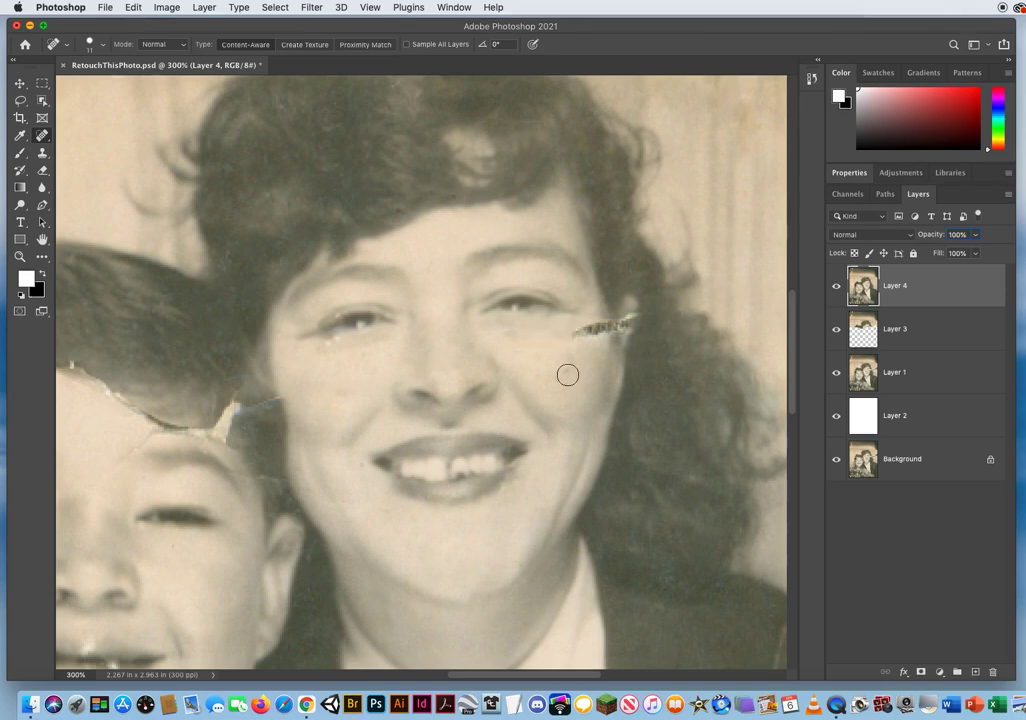
left_click(567, 374)
left_click_drag(593, 333, 577, 327)
left_click(601, 330)
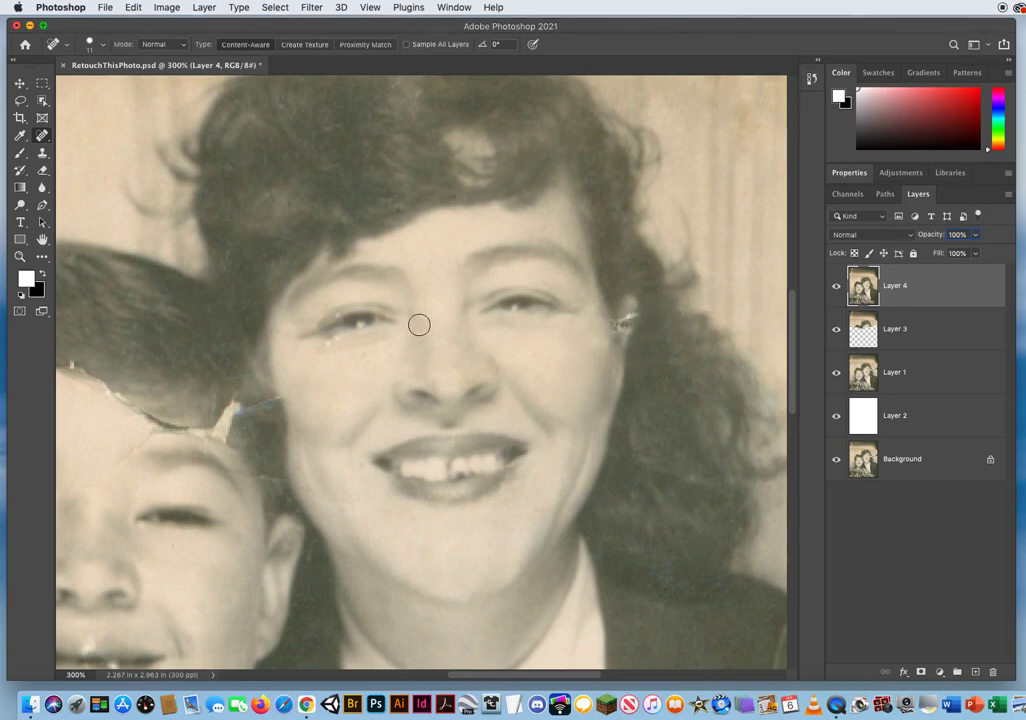
left_click(602, 339)
- Rebuild the woman's torn ear edge with the Clone Stamp and spot-heal the light specks under her eye
left_click(42, 153)
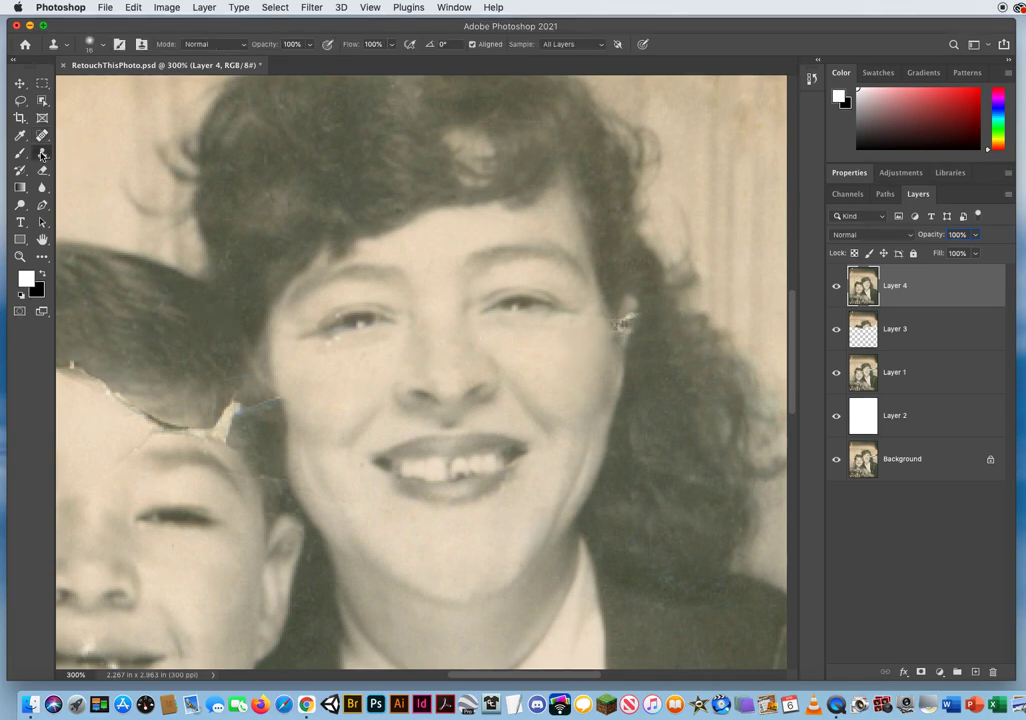
left_click_drag(618, 336, 608, 336)
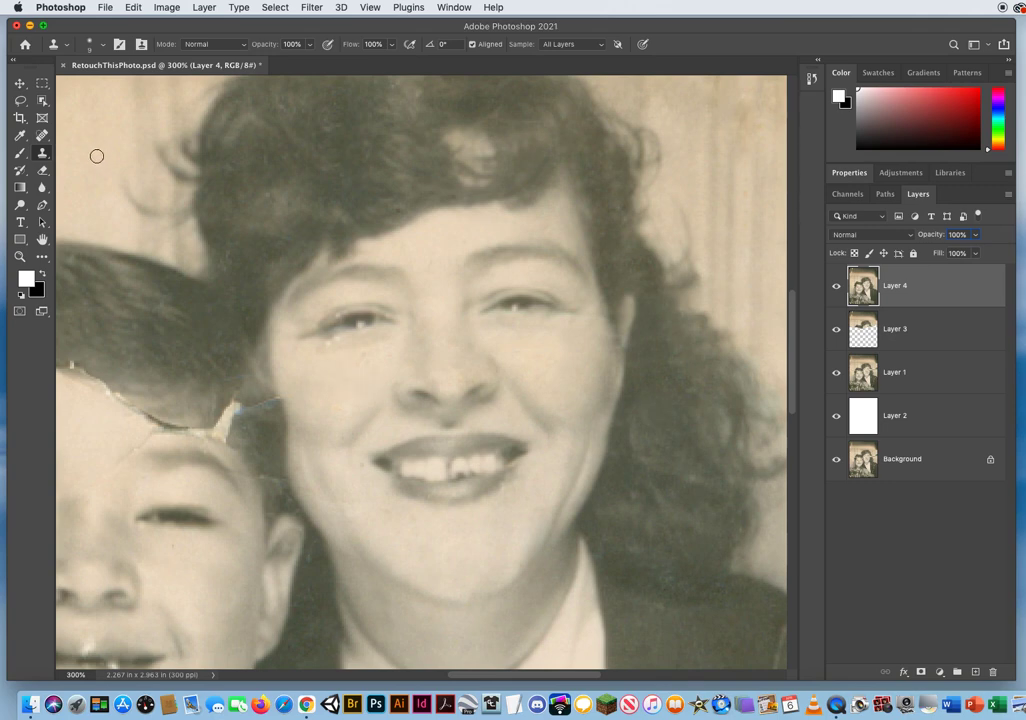
left_click(42, 135)
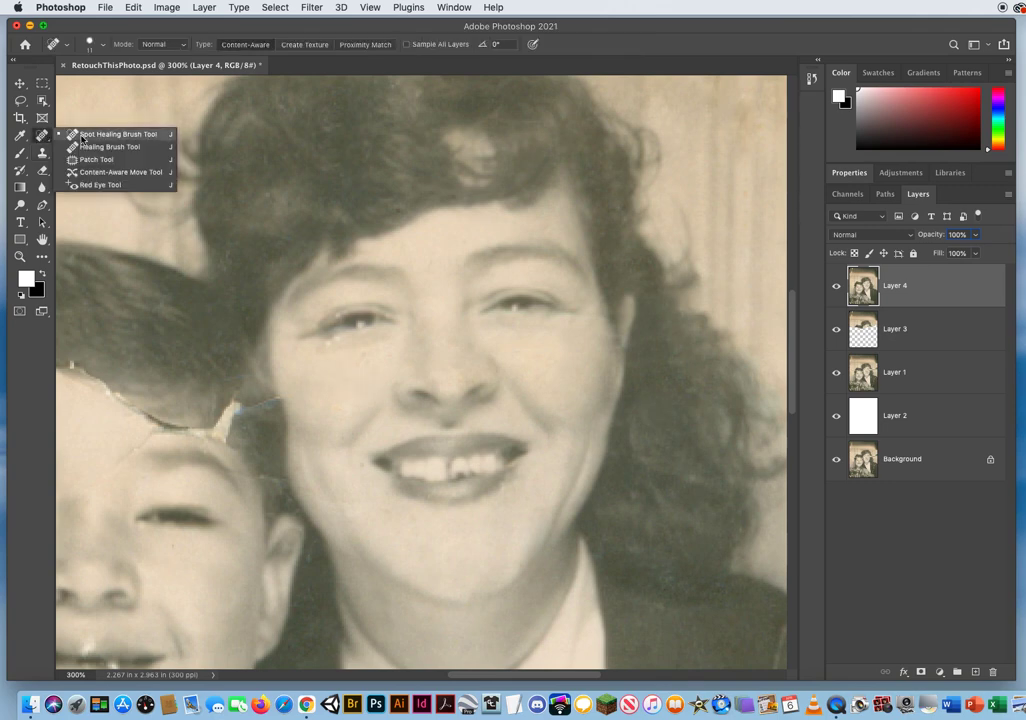
left_click(72, 133)
left_click_drag(346, 338, 338, 339)
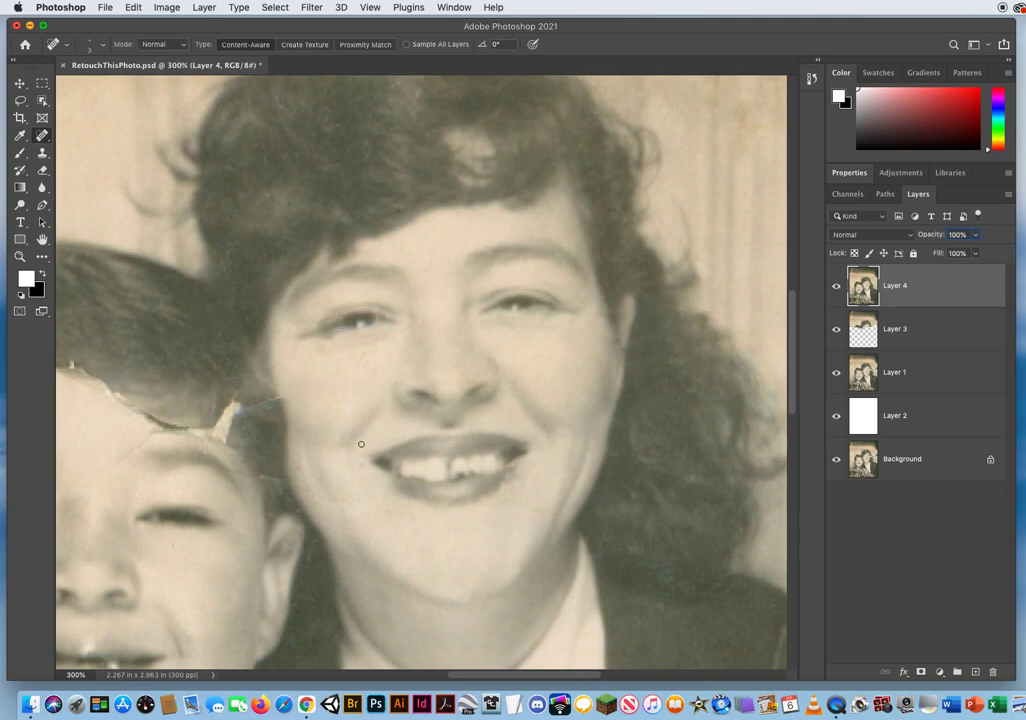
- Compare the photo before and after retouching by hiding and showing the upper layers
key("z")
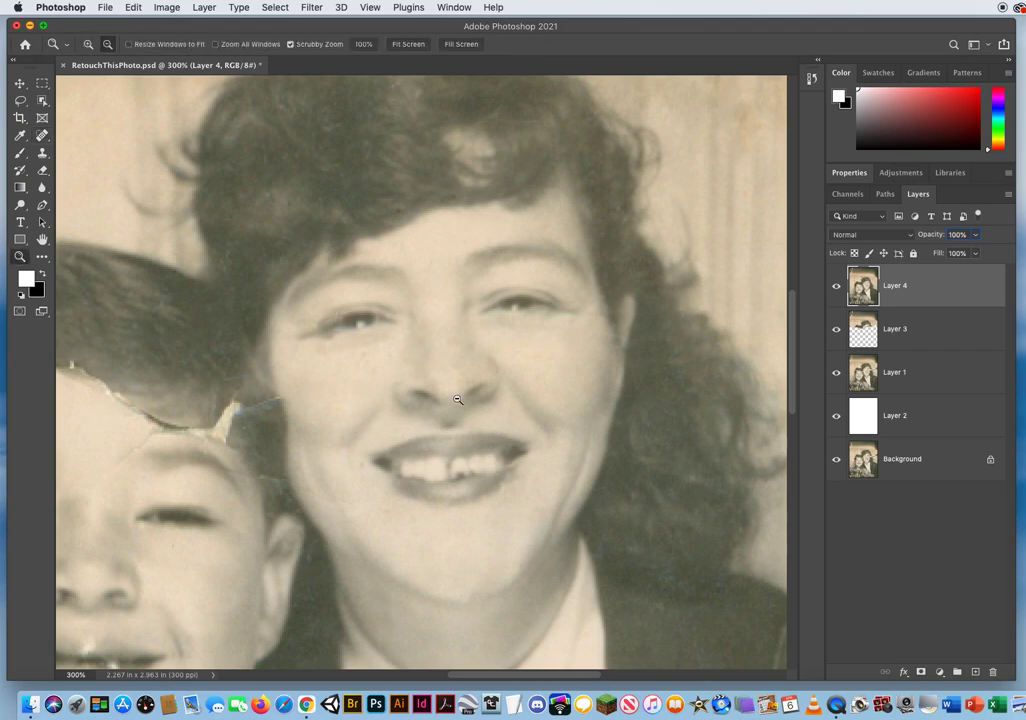
left_click(457, 400, "alt")
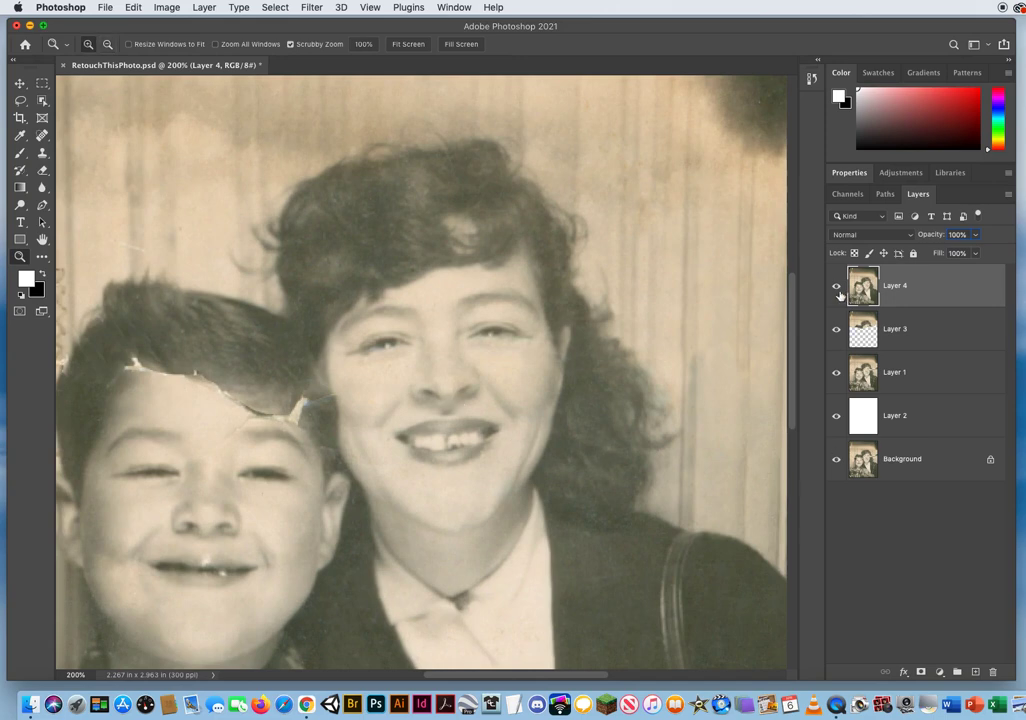
left_click(836, 286)
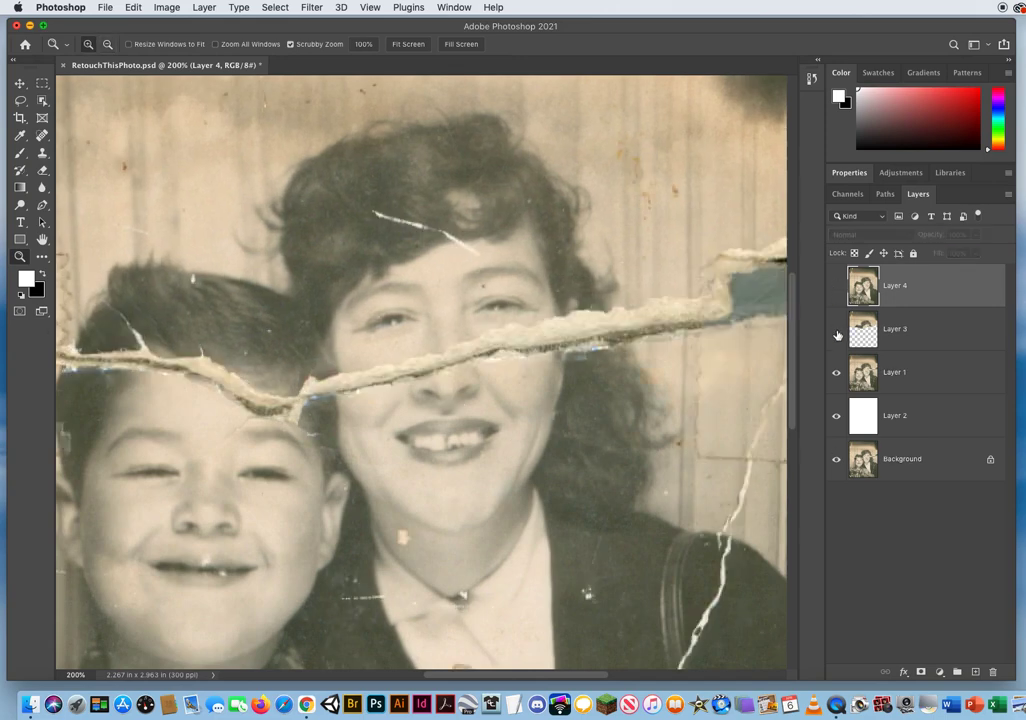
left_click(837, 287)
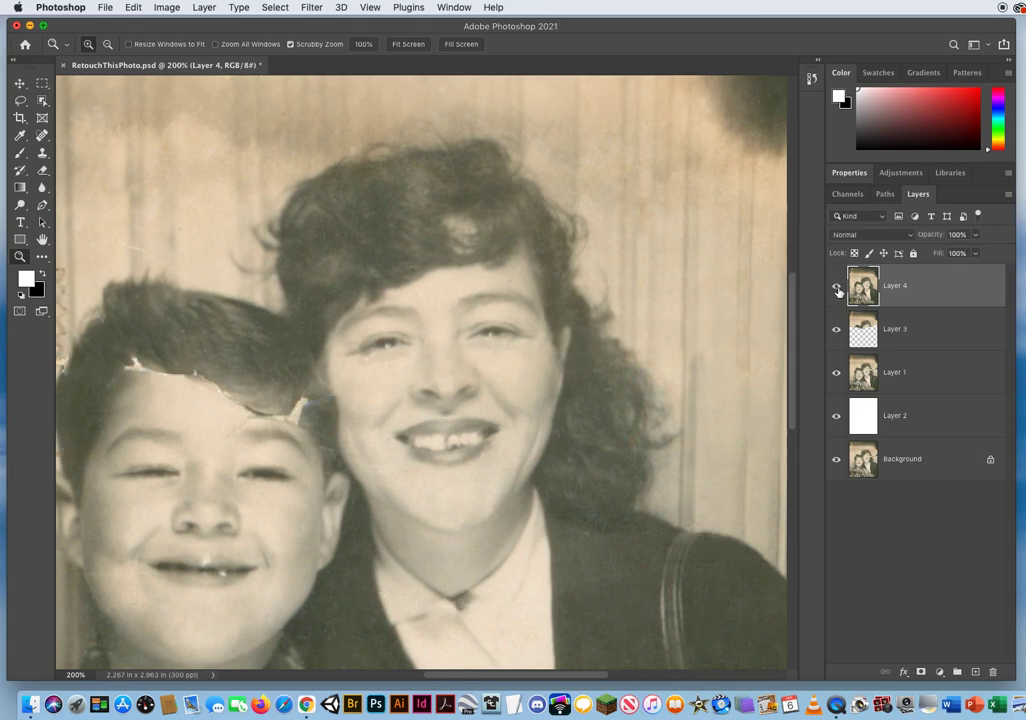
left_click(837, 329)
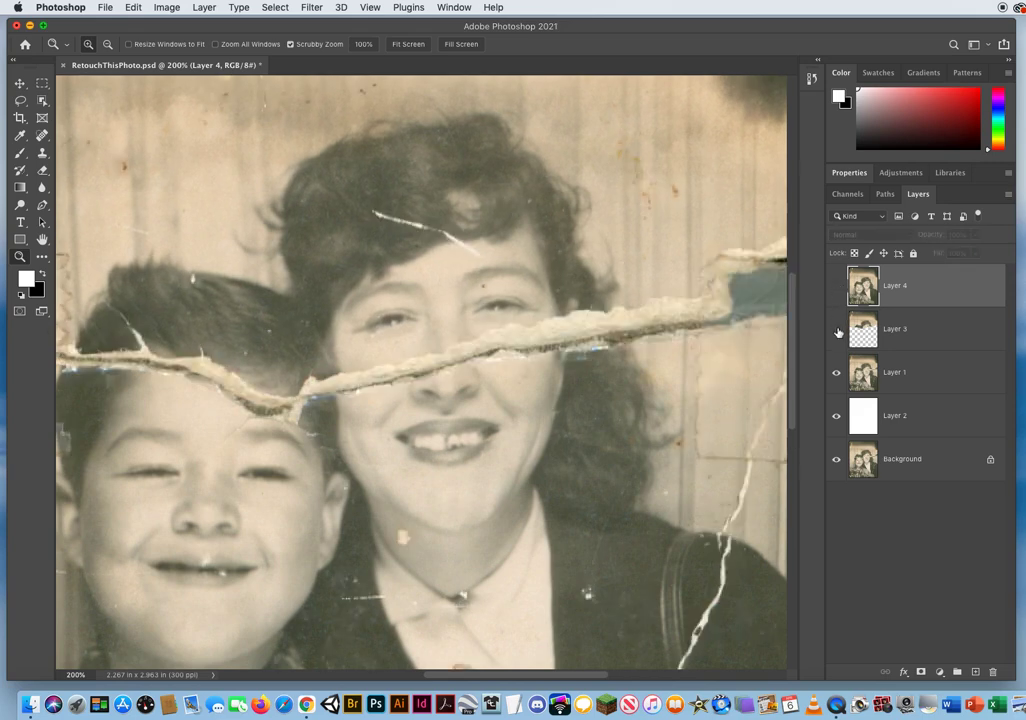
left_click(837, 287)
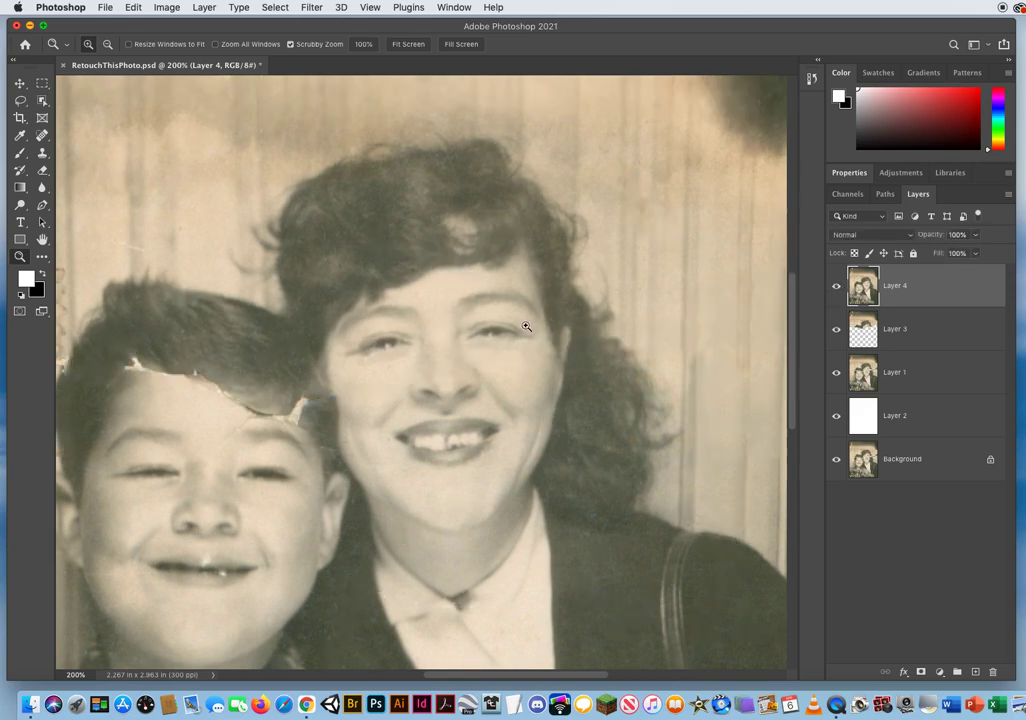
- Add a new empty layer above Layer 4 for cloning the boy's hair and name it HairCut
left_click_drag(378, 405, 515, 293)
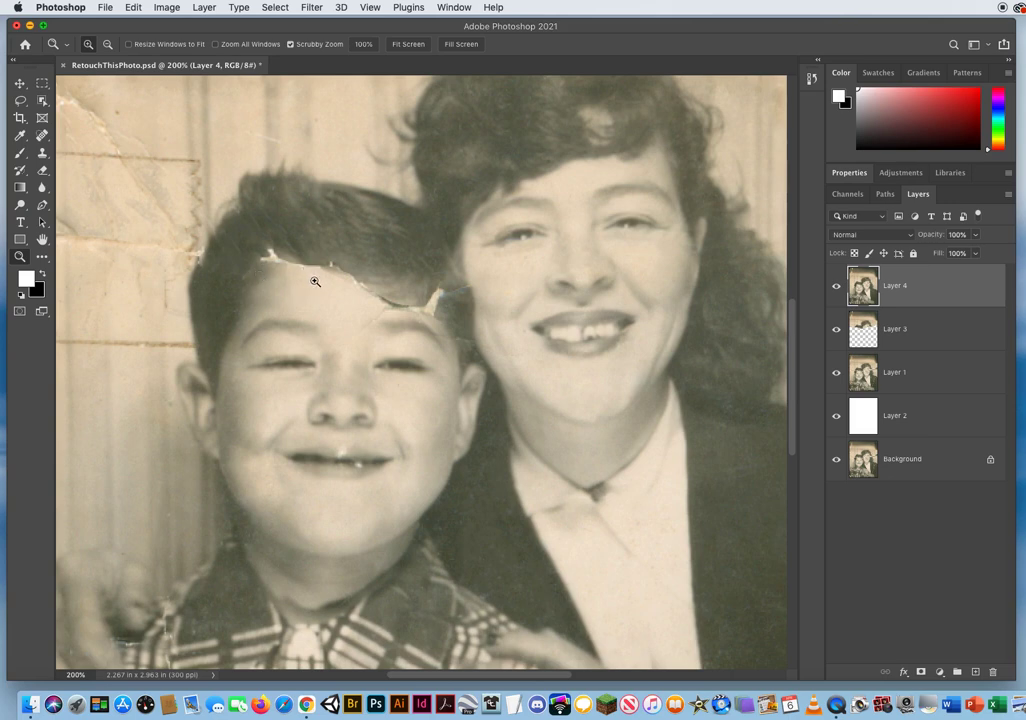
left_click(41, 153)
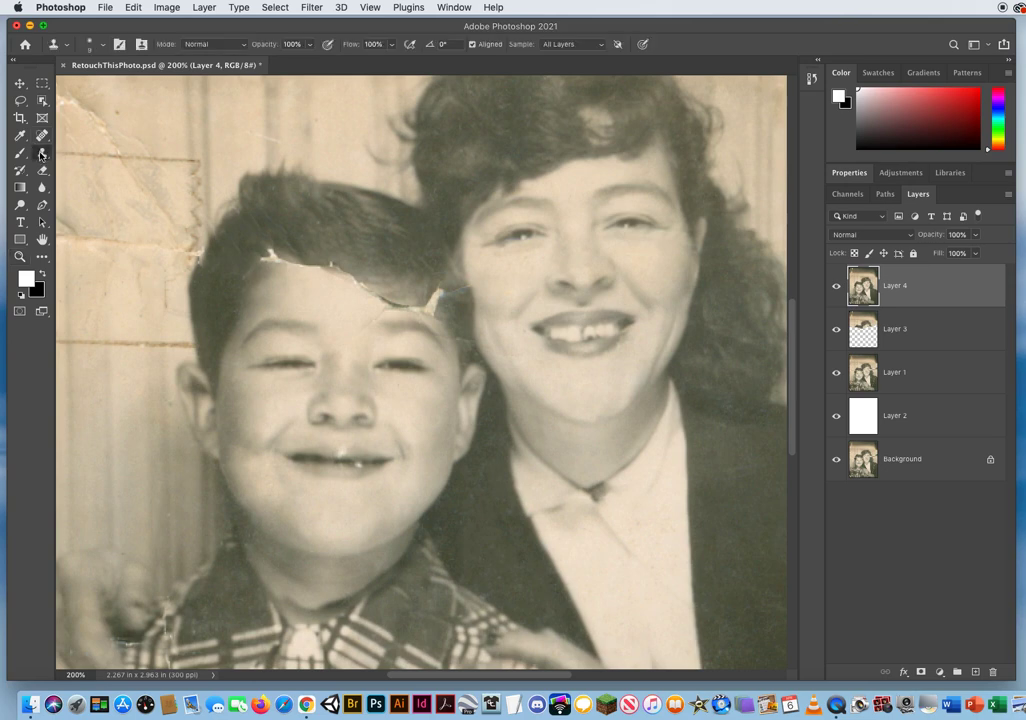
left_click_drag(300, 275, 308, 281)
left_click(975, 673)
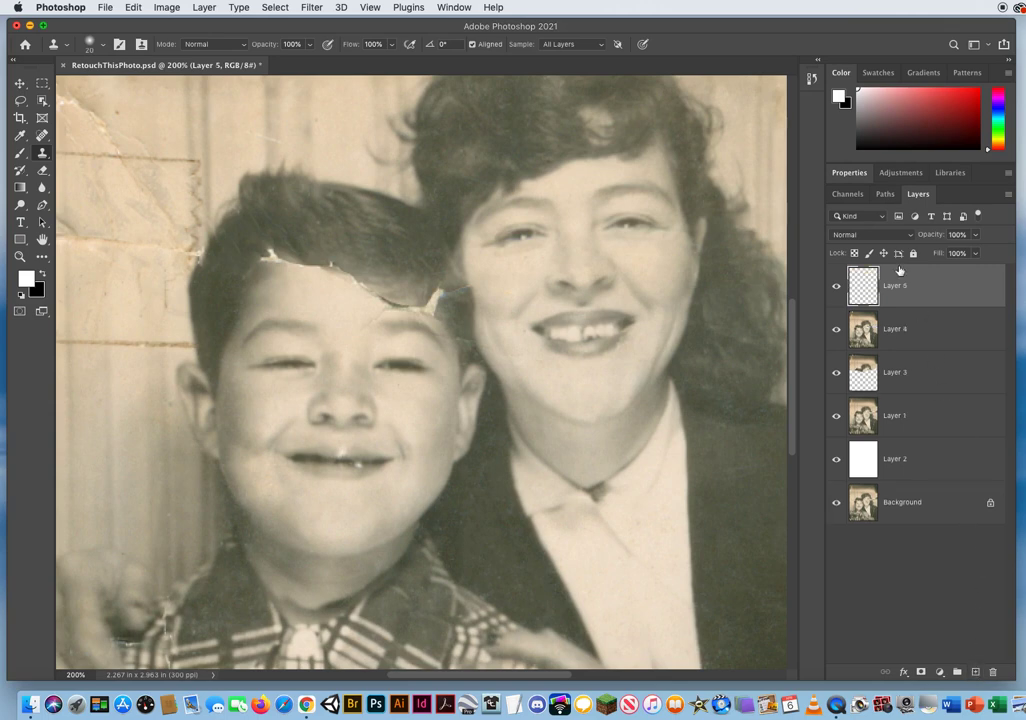
double_click(898, 286)
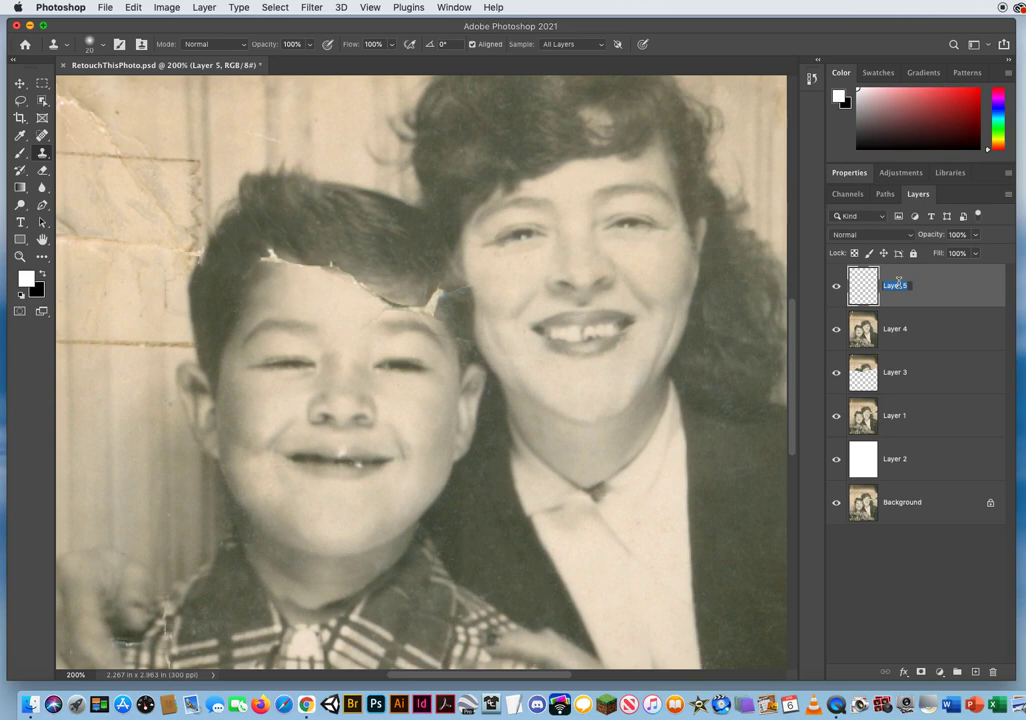
type("HairCut")
key("Return")
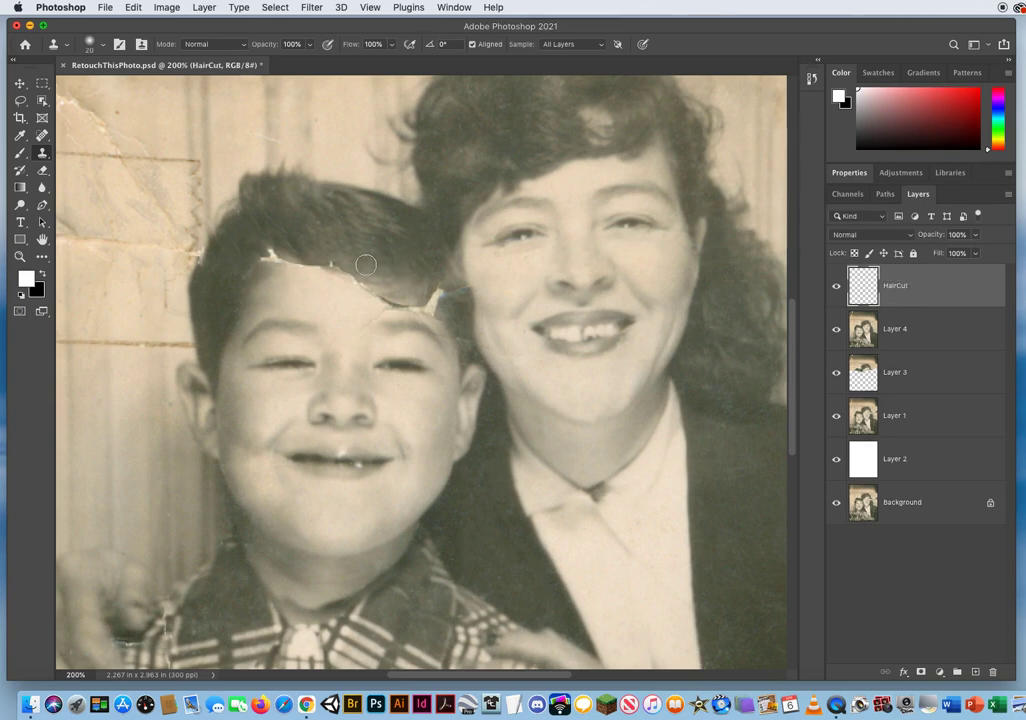
- Clone hair and forehead skin over the middle of the tear along the boy's hairline, using a 25 px Clone Stamp
mouse_move(291, 284)
left_mouse_down()
mouse_move(522, 277)
mouse_move(297, 283)
left_mouse_up()
left_click(414, 300)
key("bracketright")
left_click(324, 246, "alt")
left_click_drag(330, 262, 376, 284)
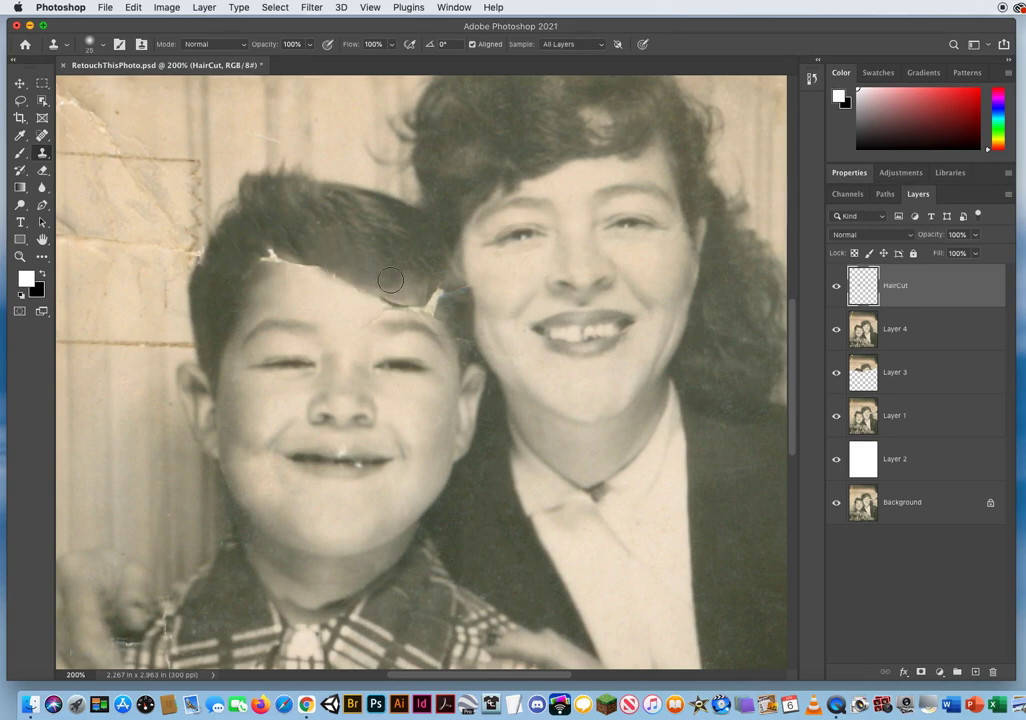
left_click(348, 301, "alt")
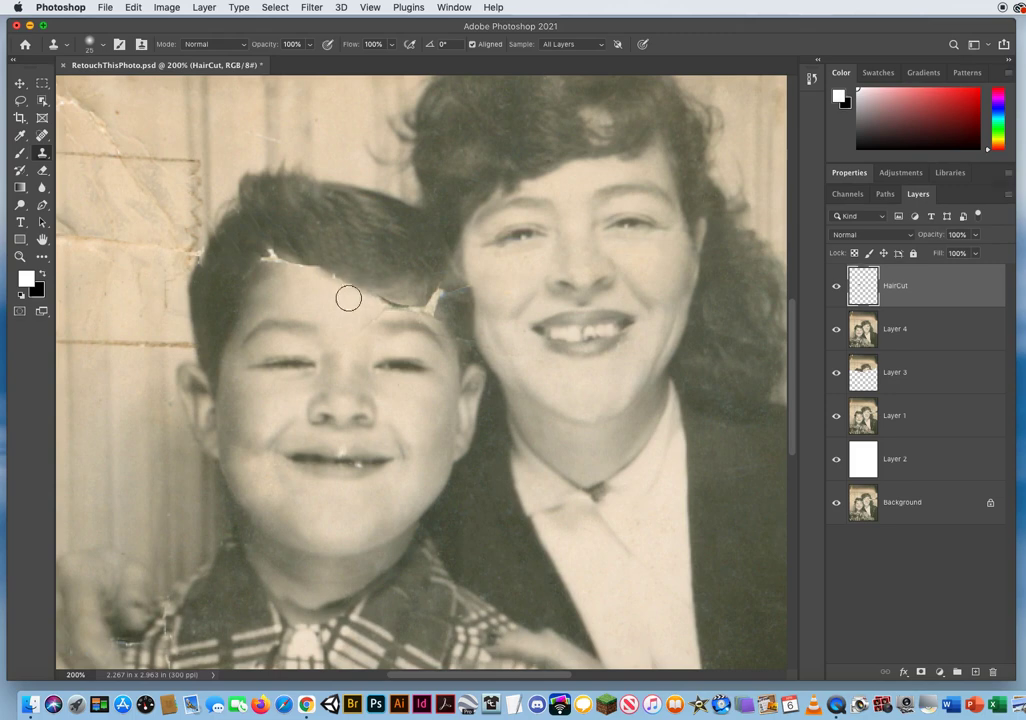
mouse_move(343, 292)
left_mouse_down()
mouse_move(305, 278)
mouse_move(305, 294)
mouse_move(326, 255)
mouse_move(283, 269)
mouse_move(252, 250)
mouse_move(318, 250)
left_mouse_up()
- Clone clean hair and skin over the white tear marks at the hairline above the boy's brow farther from the woman
left_click(294, 247, "alt")
left_click(305, 286, "alt")
left_click(260, 288, "alt")
left_click(226, 287, "alt")
left_click(252, 238, "alt")
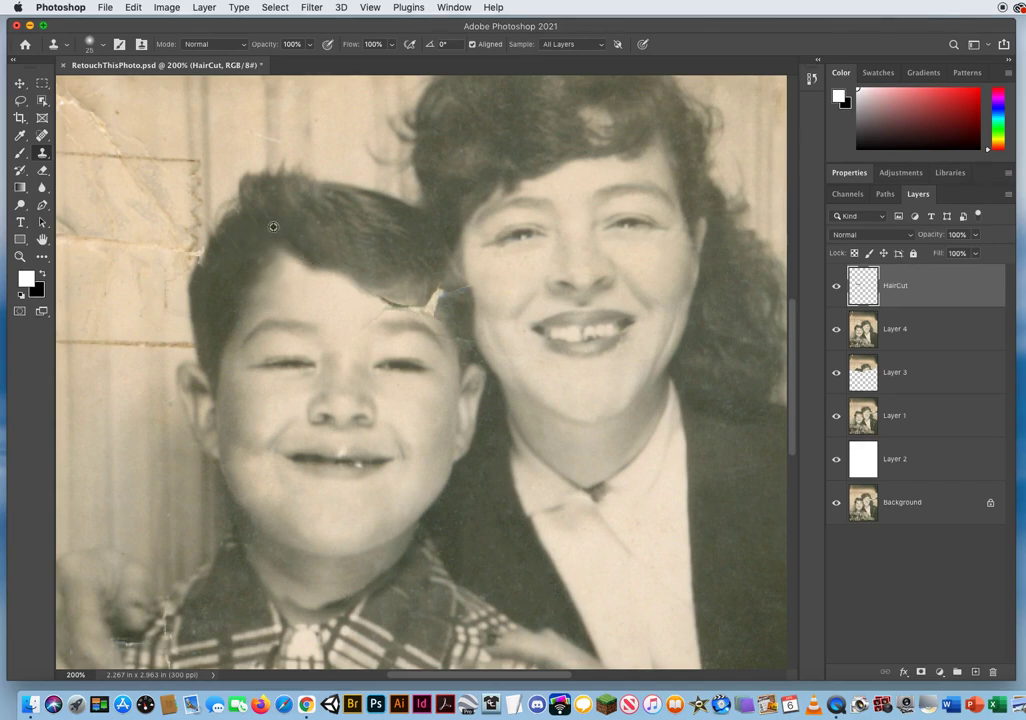
left_click(305, 235, "alt")
left_click(280, 237)
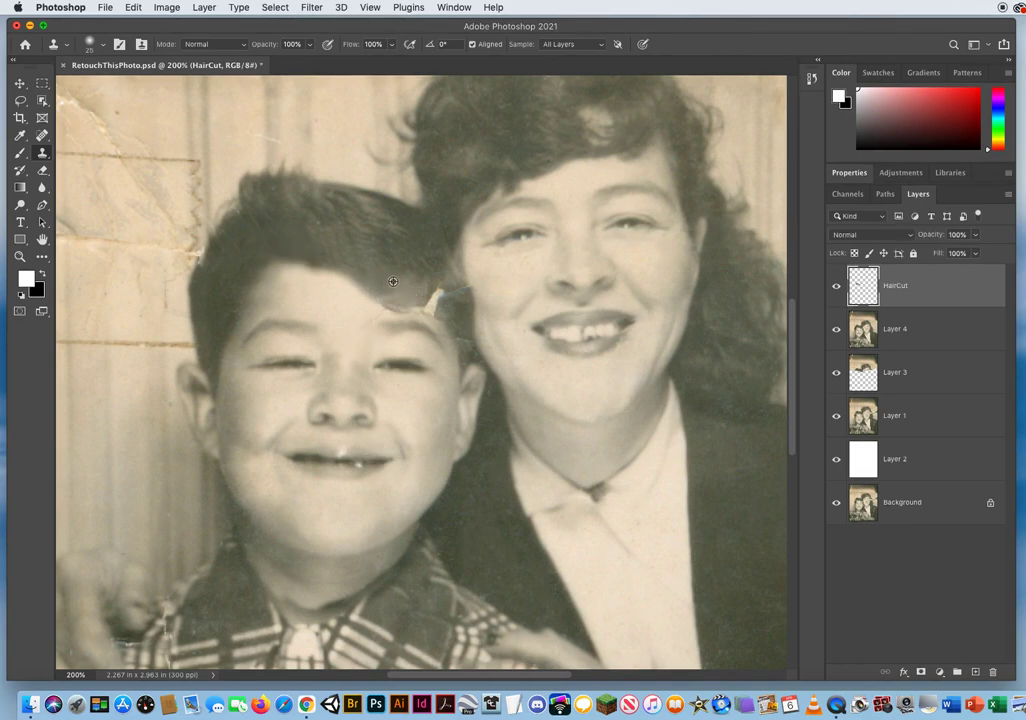
- Clone dark hair over the tear nearest the woman, extending the boy's fringe down his forehead toward the eyebrow
left_click_drag(400, 298, 421, 311)
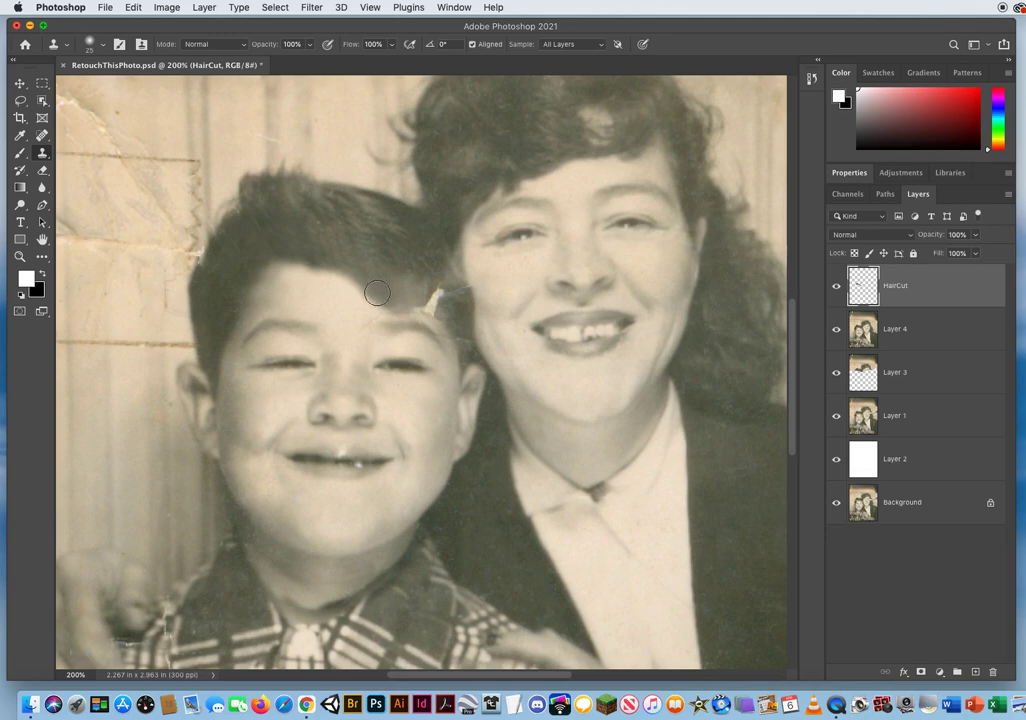
mouse_move(377, 293)
left_mouse_down()
mouse_move(395, 306)
mouse_move(371, 284)
mouse_move(394, 300)
mouse_move(380, 289)
mouse_move(411, 336)
left_mouse_up()
left_click(364, 263, "alt")
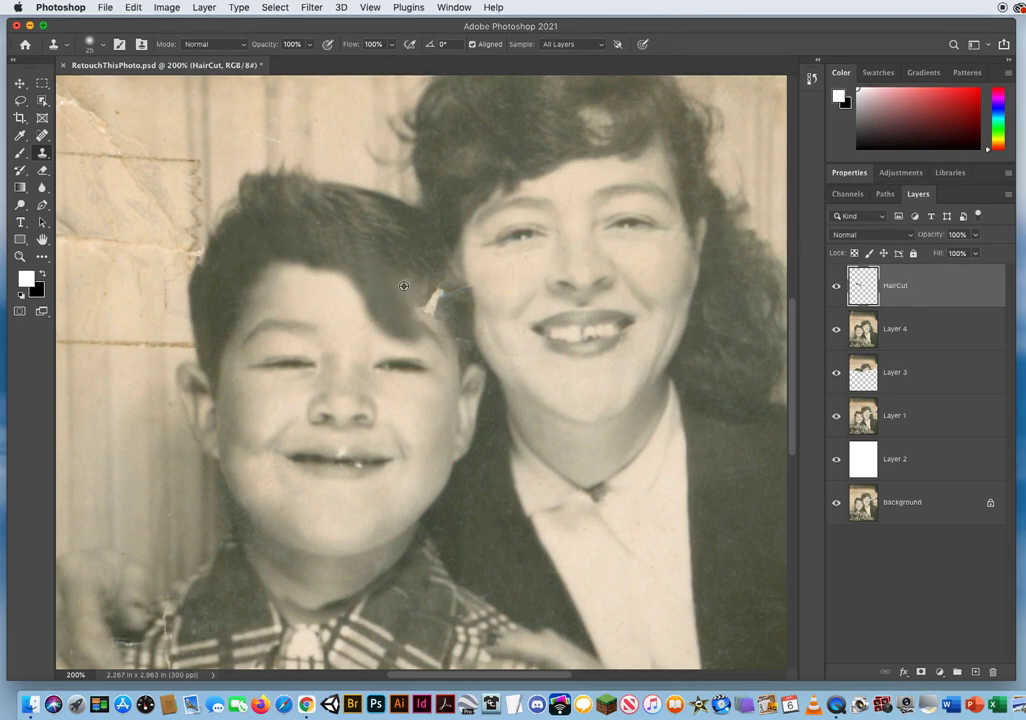
mouse_move(403, 286)
left_mouse_down()
mouse_move(430, 298)
mouse_move(419, 298)
mouse_move(416, 264)
mouse_move(436, 310)
left_mouse_up()
- Clone hair over the remaining tear between the boy's temple and the woman's cheek
left_click(416, 264, "alt")
left_click(424, 283, "alt")
mouse_move(367, 300)
left_mouse_down()
mouse_move(435, 309)
mouse_move(441, 281)
mouse_move(457, 303)
left_mouse_up()
left_click(445, 280, "alt")
left_click(461, 314, "alt")
left_click(468, 296, "alt")
left_click(461, 306)
- Compare the boy's hairline with and without the HairCut layer by toggling its visibility
left_click(837, 289)
left_click(837, 289)
left_click(837, 289)
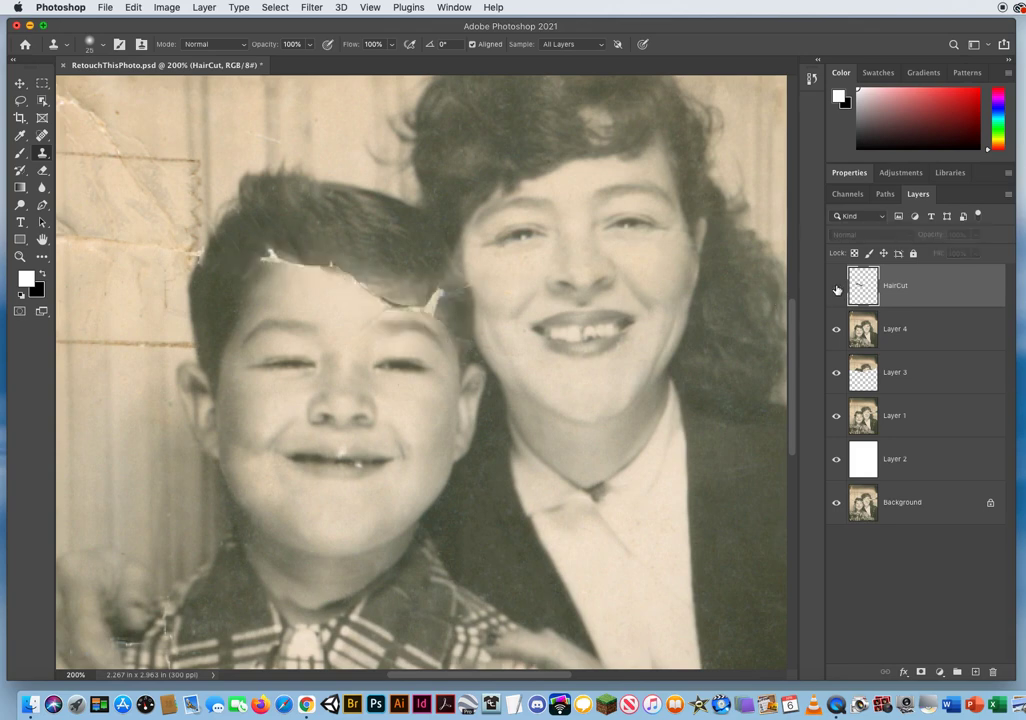
left_click(837, 289)
left_click(837, 289)
left_click(837, 289)
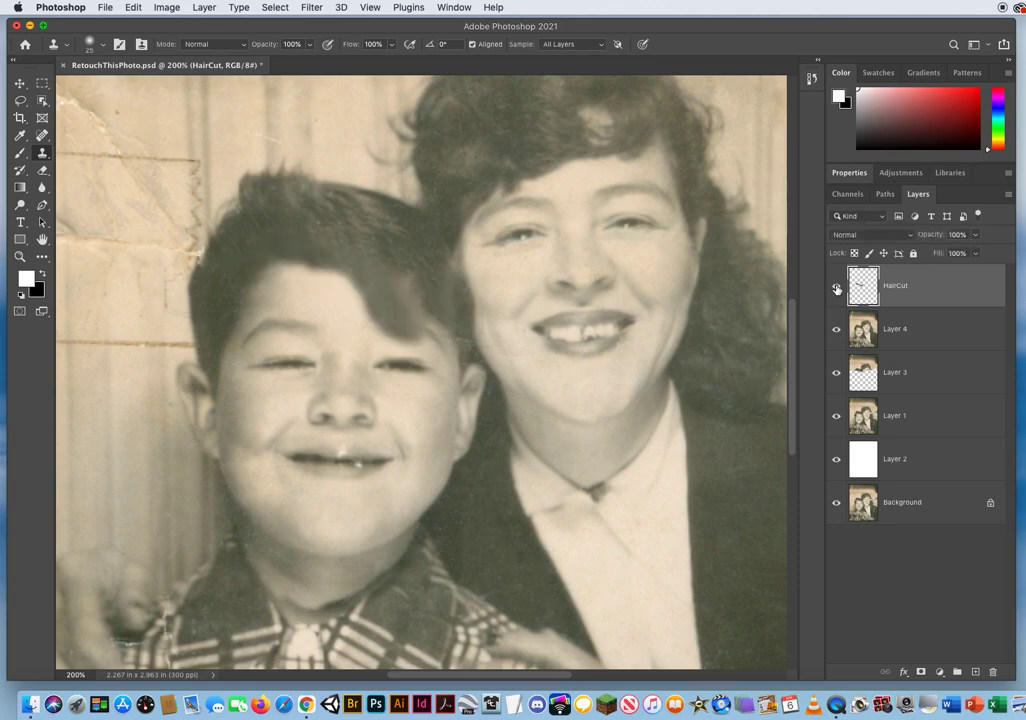
- Add a layer mask to the HairCut layer and choose the Brush tool with black as the foreground color
left_click(920, 673)
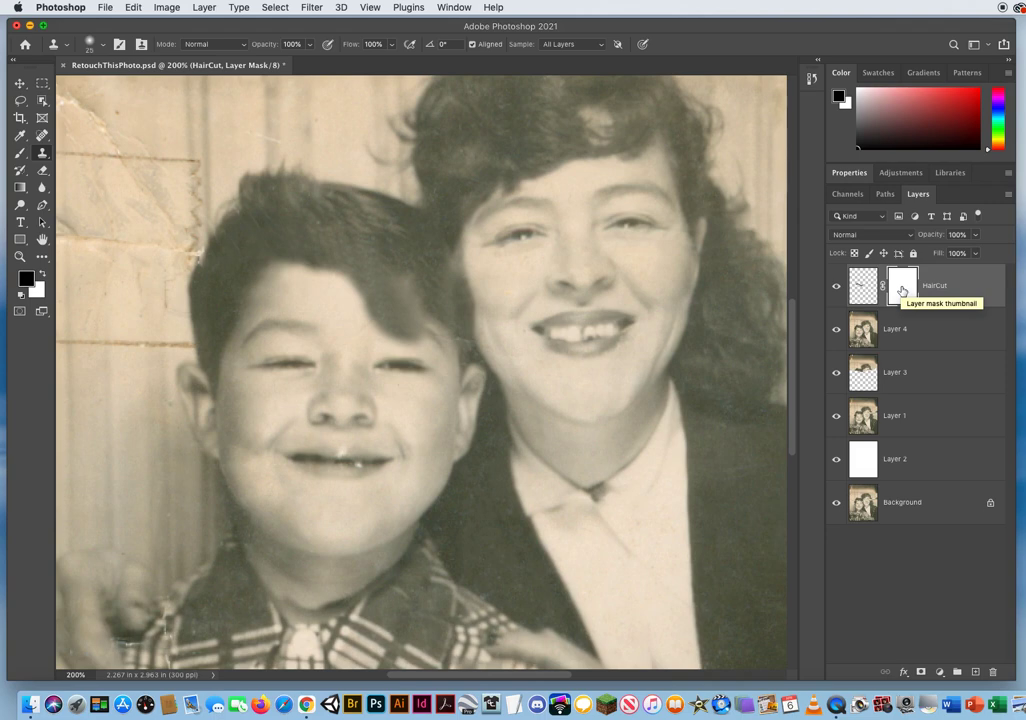
key("x")
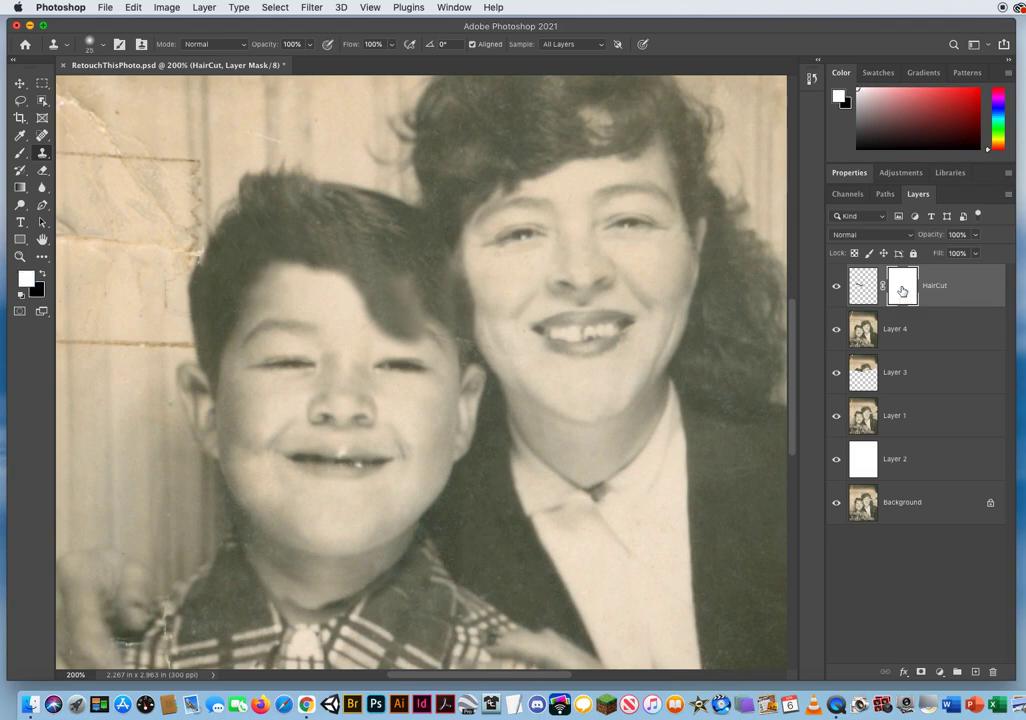
key("x")
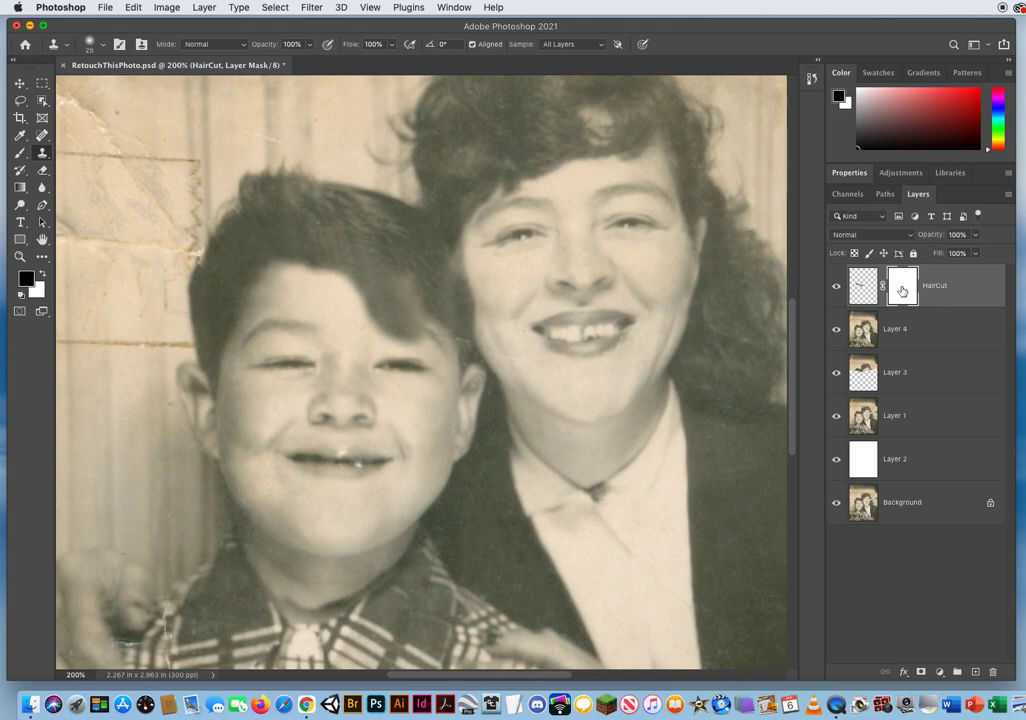
left_click(19, 151)
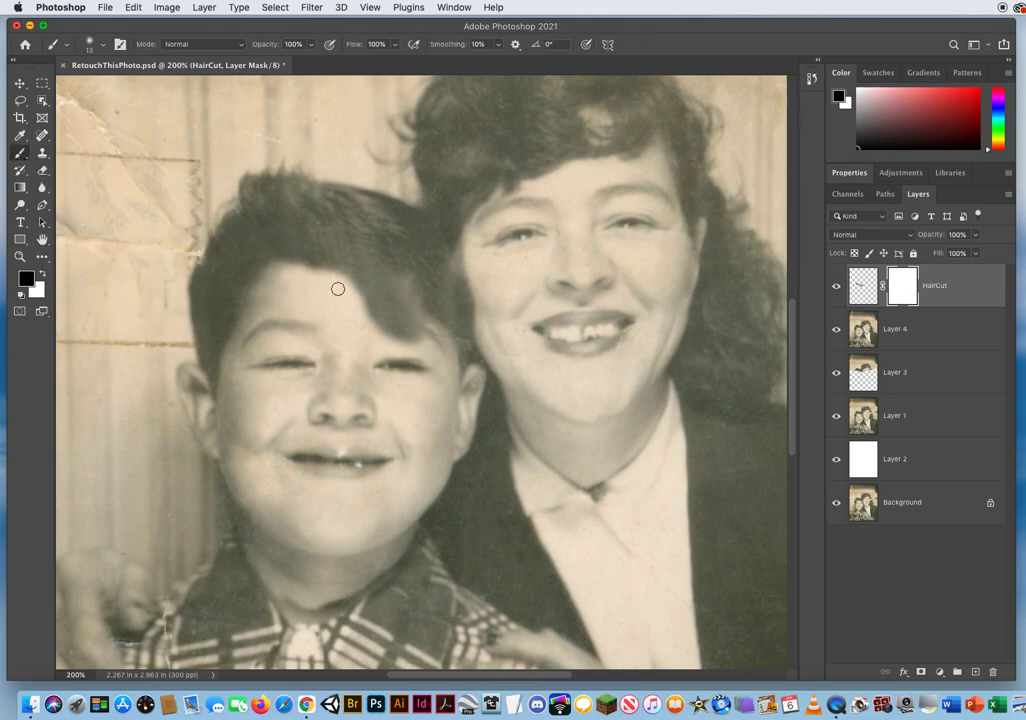
- Paint black on the HairCut mask to hide the cloned fringe over the boy's forehead and refine the diagonal hairline
mouse_move(327, 291)
left_mouse_down()
mouse_move(361, 322)
mouse_move(436, 340)
mouse_move(372, 324)
mouse_move(336, 297)
mouse_move(428, 337)
mouse_move(405, 320)
mouse_move(386, 329)
mouse_move(396, 322)
mouse_move(384, 314)
mouse_move(350, 320)
left_mouse_up()
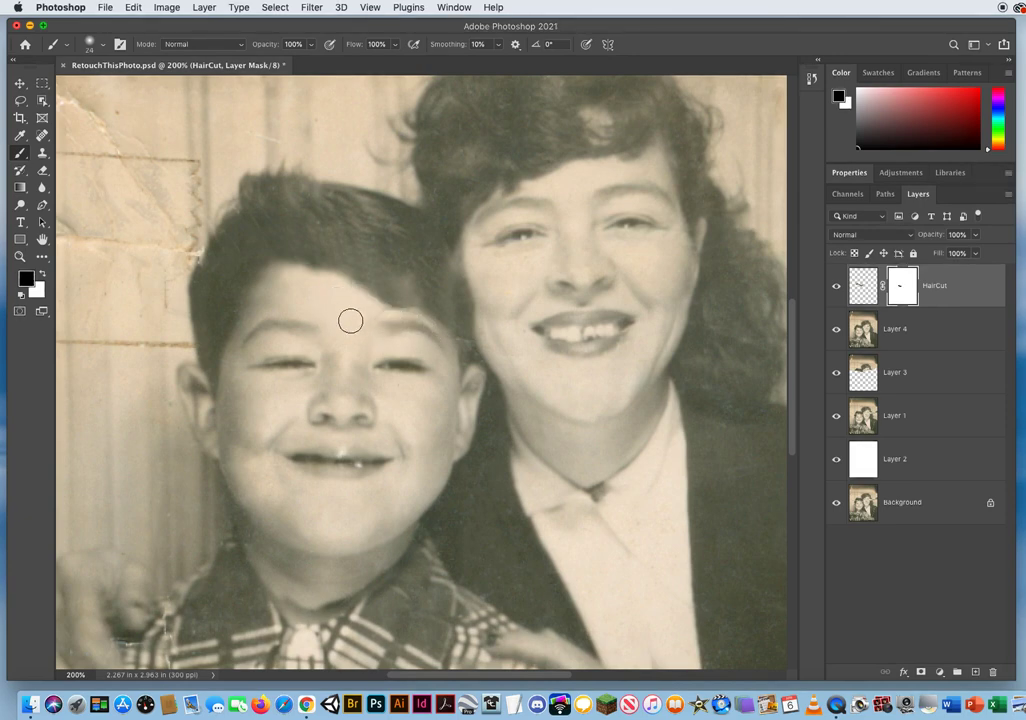
left_click(837, 288)
left_click(837, 288)
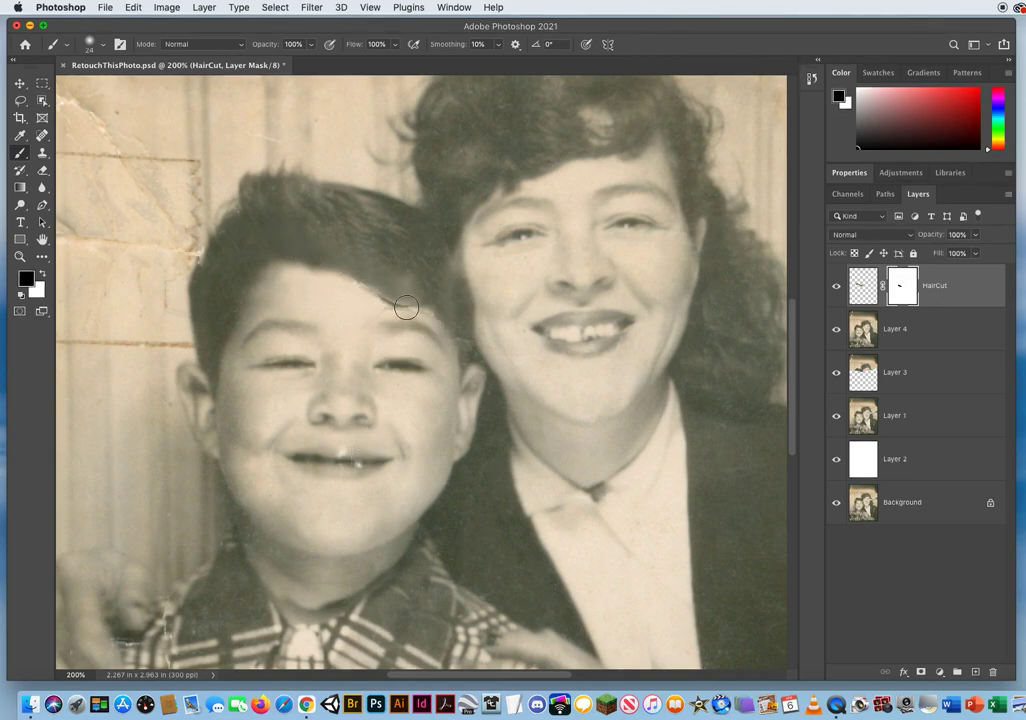
left_click_drag(440, 321, 360, 293)
- Remove the HairCut layer's mask by applying it to the layer, and swap the foreground and background colors
left_click(993, 673)
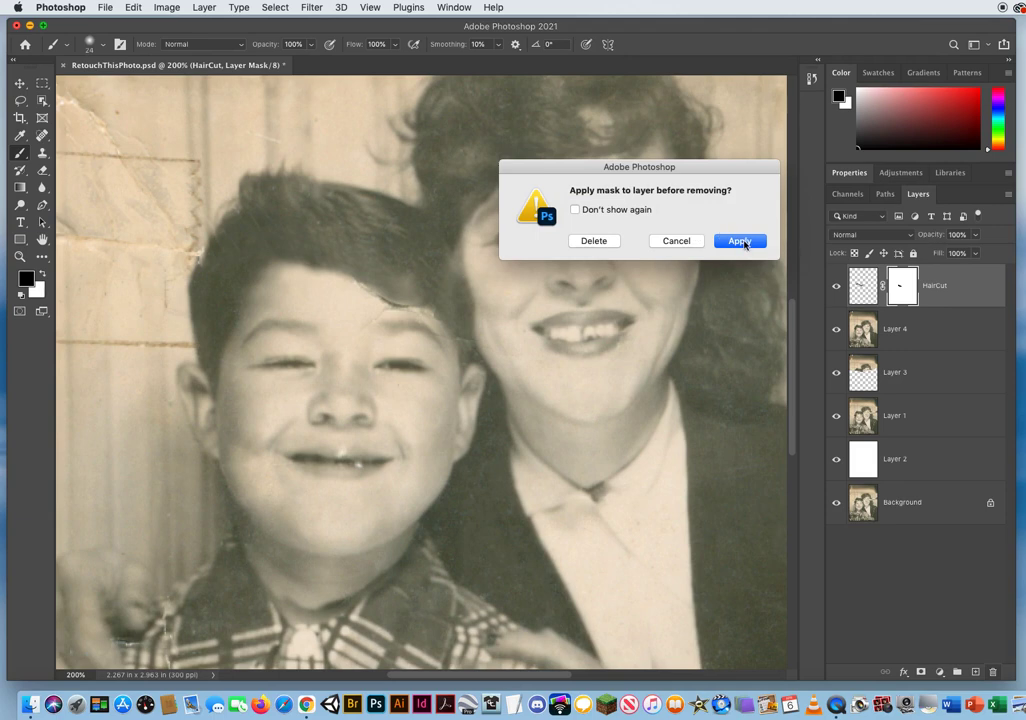
left_click(739, 241)
key("x")
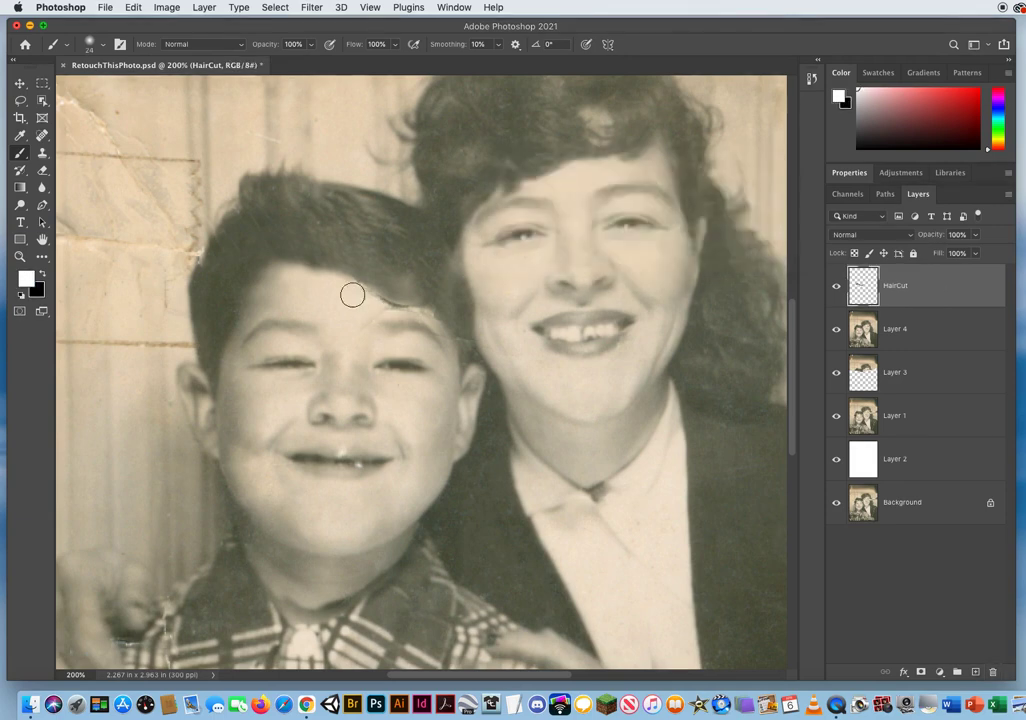
- Merge the HairCut layer down into Layer 4
left_click(1007, 194)
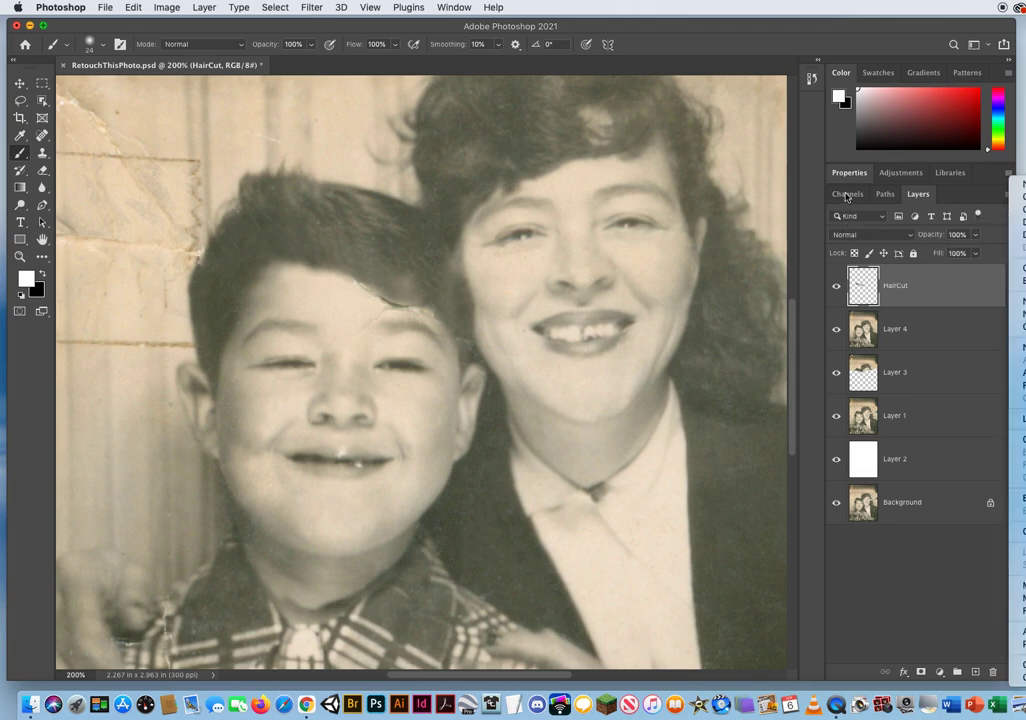
left_click(918, 195)
left_click_drag(933, 195, 596, 132)
left_click(727, 135)
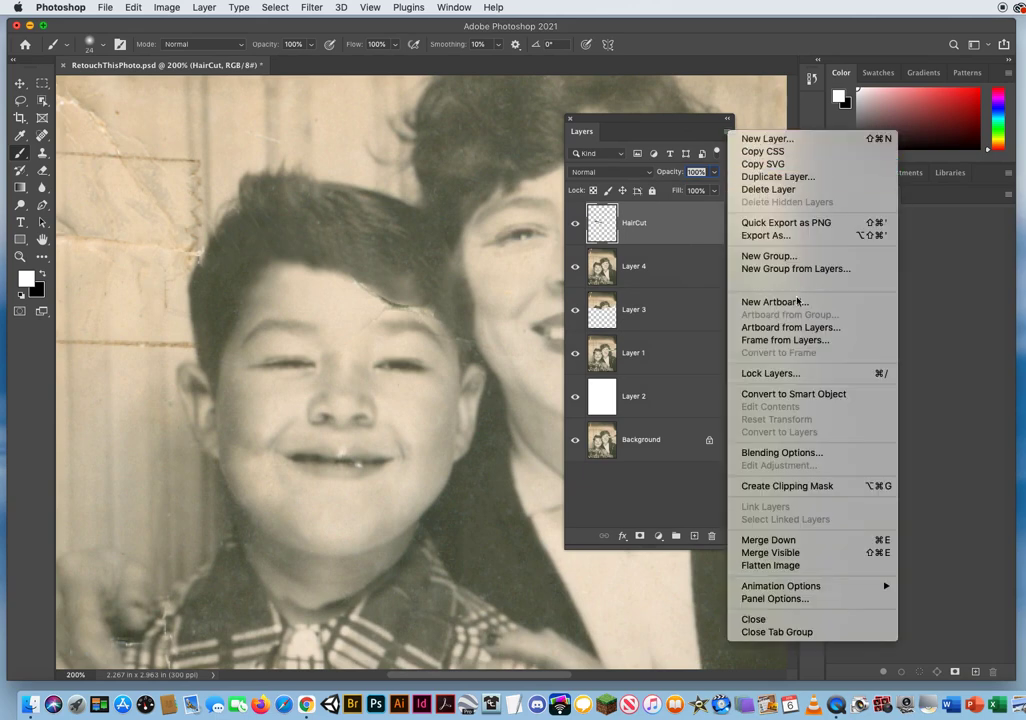
left_click(775, 539)
left_click_drag(589, 120, 855, 205)
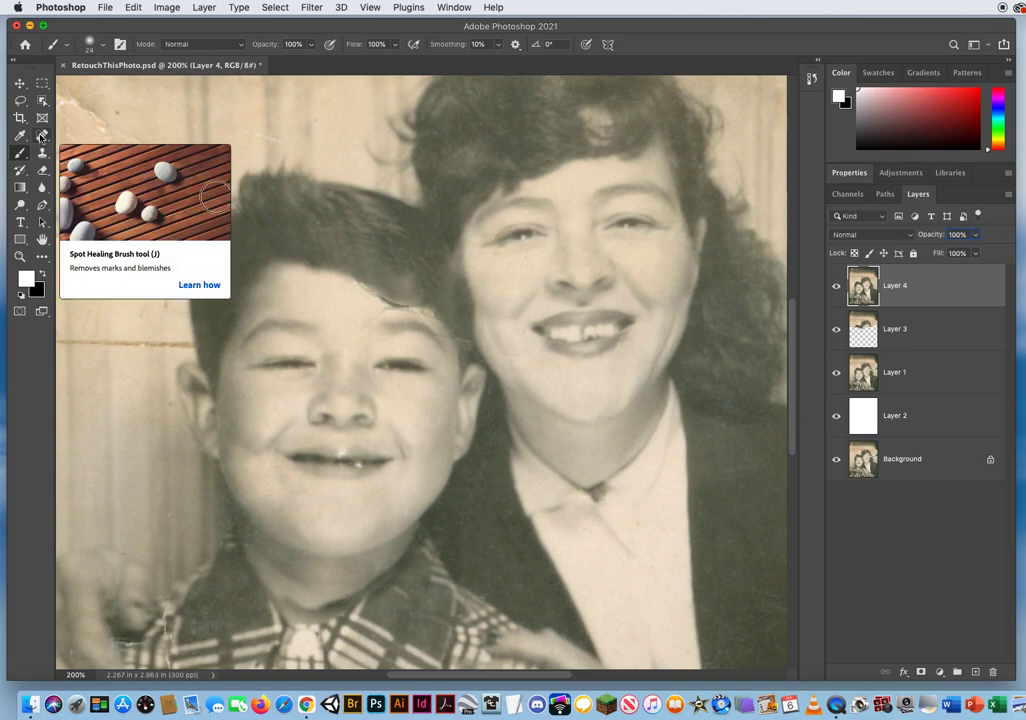
- Heal the remaining tear line along the boy's diagonal hairline with the Spot Healing Brush
left_click_drag(40, 137, 80, 134)
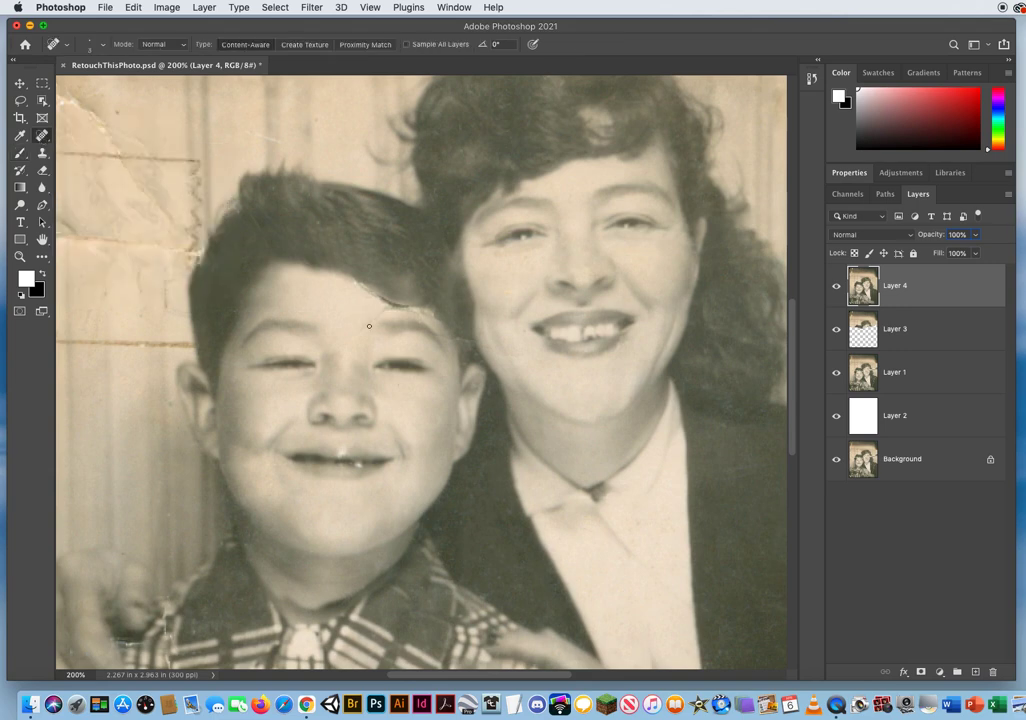
left_click_drag(353, 314, 357, 317)
mouse_move(421, 316)
left_mouse_down()
mouse_move(432, 316)
mouse_move(352, 284)
left_mouse_up()
left_click(432, 314)
left_click(395, 308)
- Touch up the edge where the boy's hair meets his forehead above the eyebrow with the Clone Stamp
key("s")
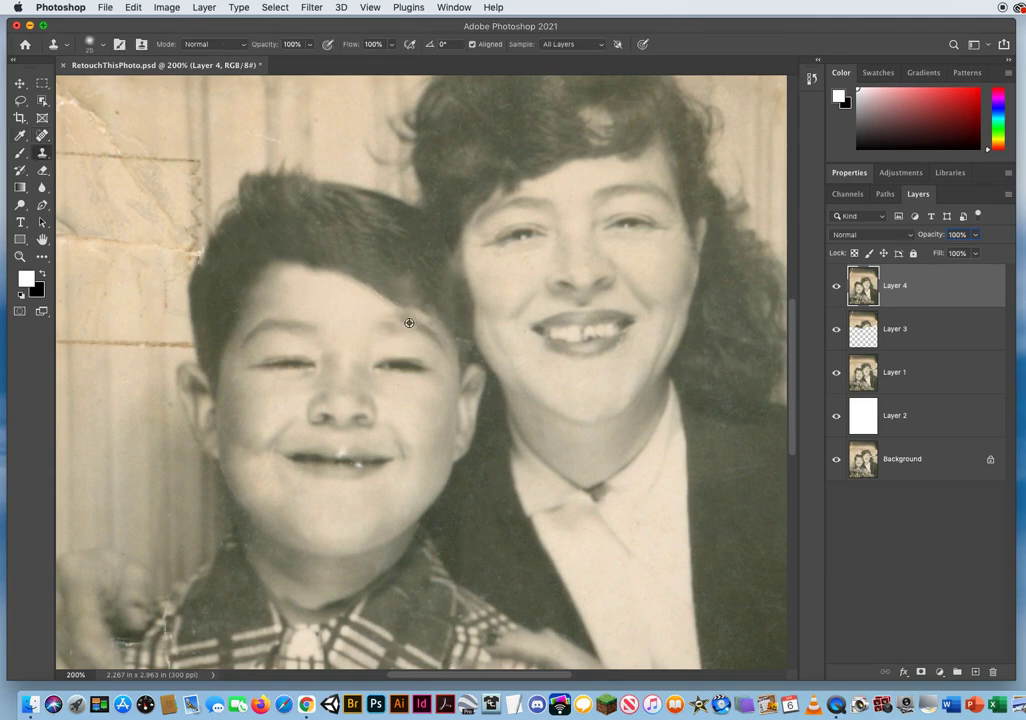
left_click_drag(409, 314, 404, 313)
left_click(421, 314, "alt")
- Choose the Clone Stamp tool for the boy's plaid shirt and add a new empty layer above Layer 4
key("z")
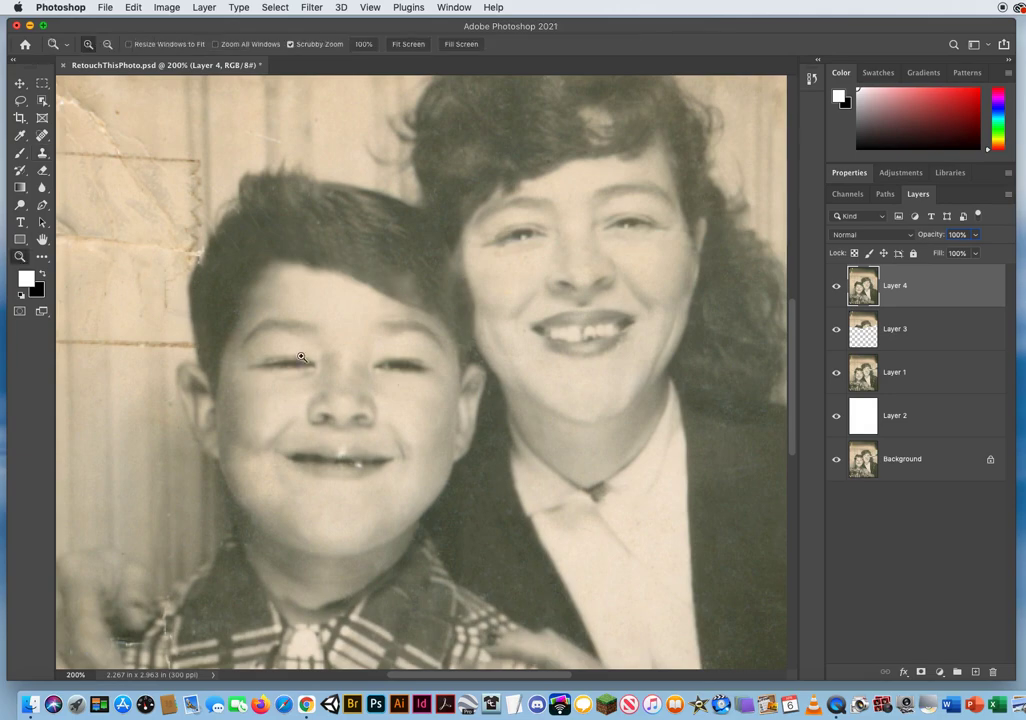
left_click(493, 393, "alt")
left_click(493, 399, "alt")
left_click(433, 371)
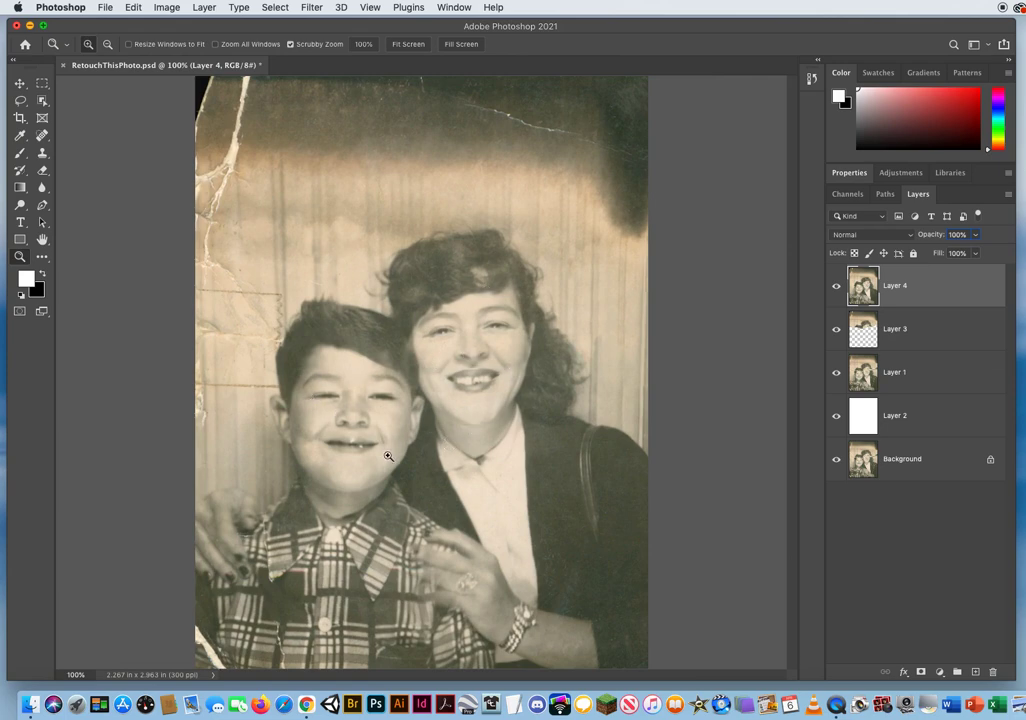
left_click(329, 578)
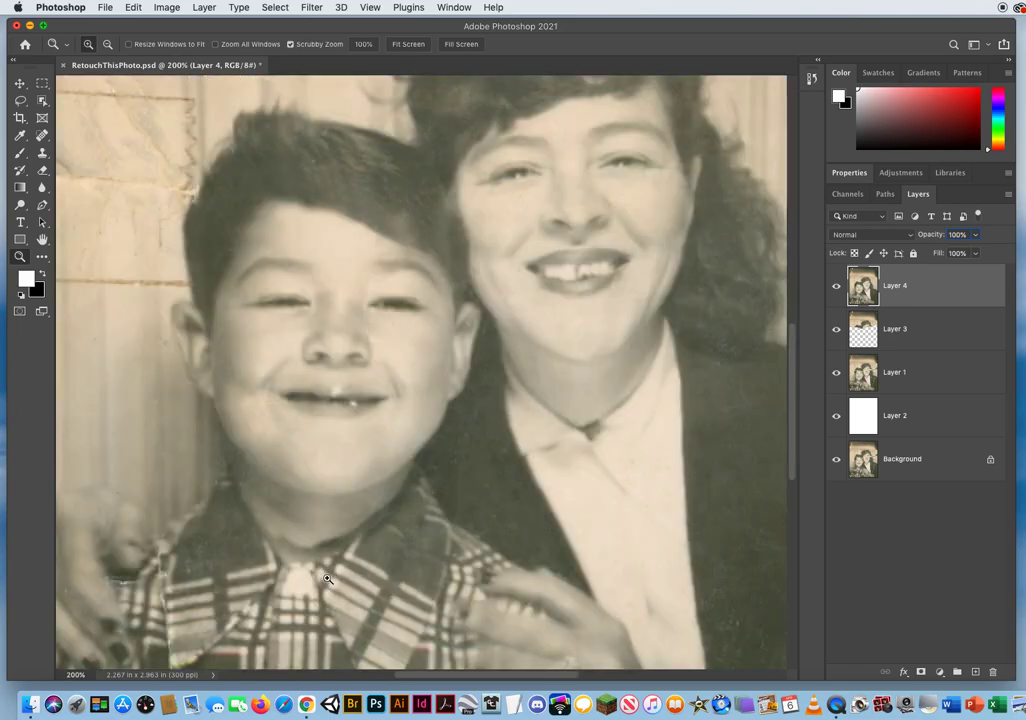
left_click(300, 580)
scroll(340, 520, "down", 5)
scroll(378, 472, "down", 1)
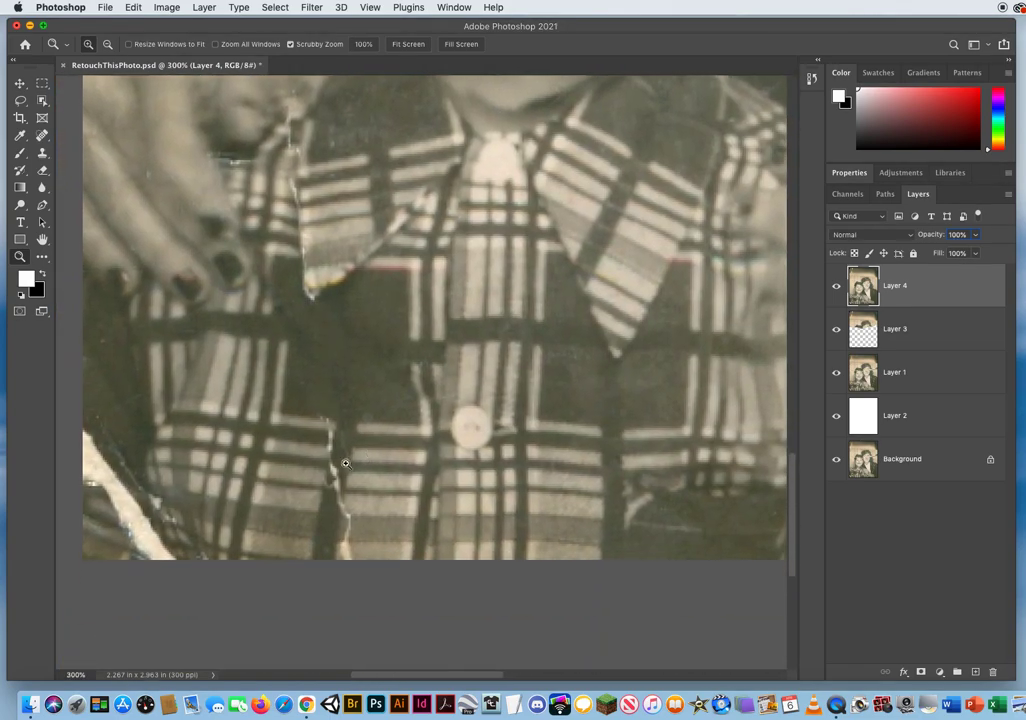
left_click(41, 155)
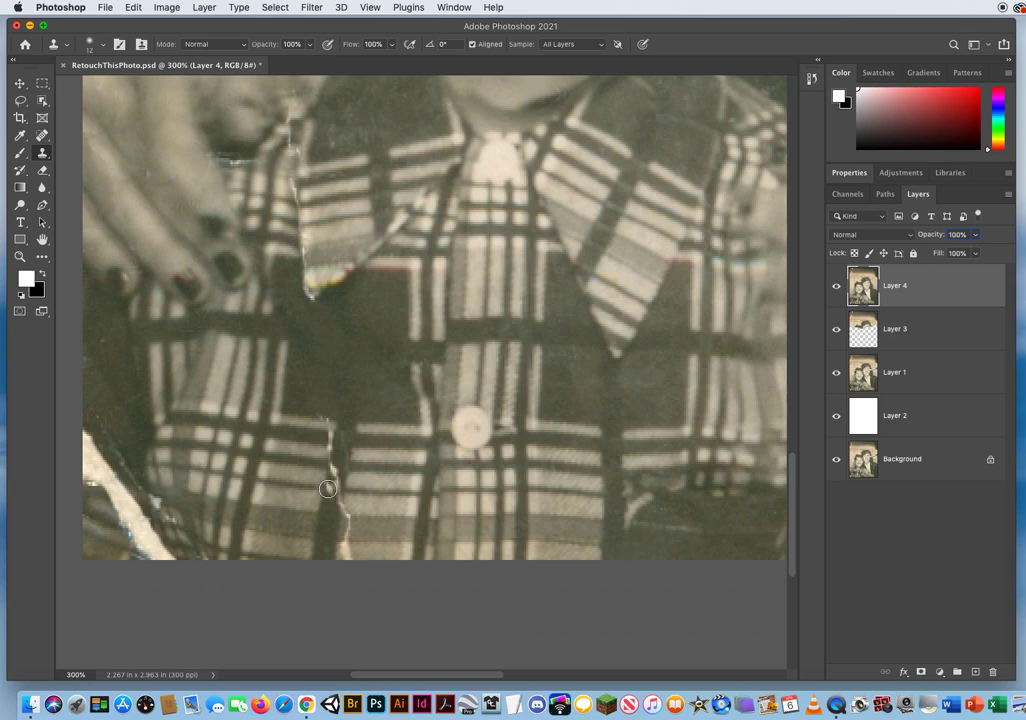
left_click(977, 673)
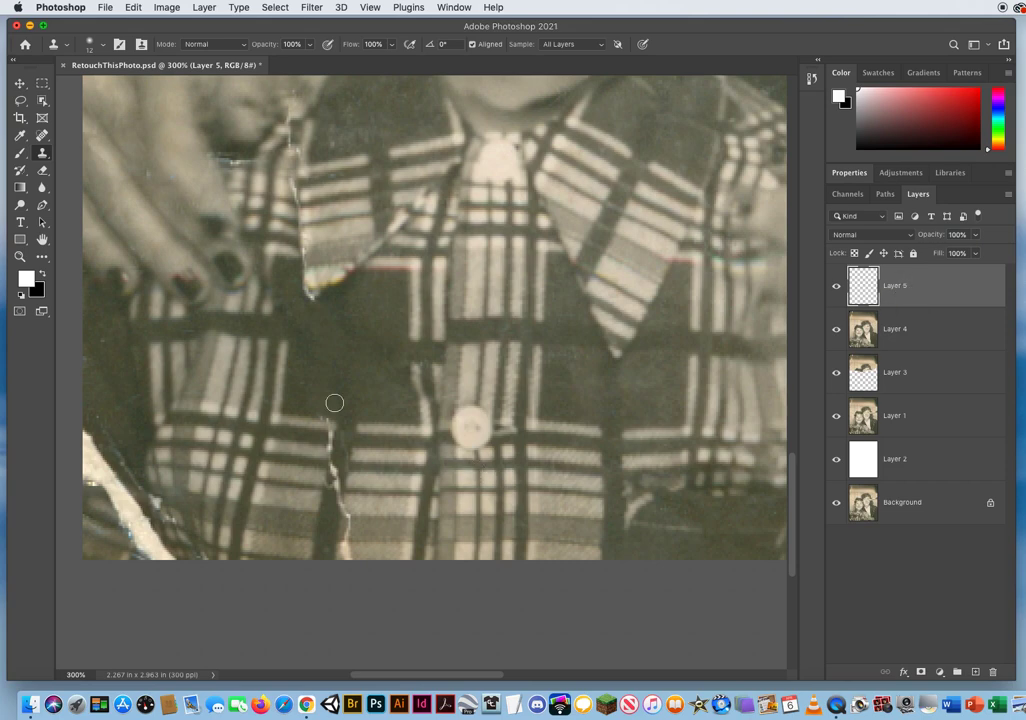
- Clone plaid fabric over the white vertical tear in the lower shirt beside the button
left_click_drag(316, 410, 310, 420)
left_click(346, 418, "alt")
left_click(314, 436, "alt")
left_click(337, 481)
left_click(343, 443, "alt")
left_click_drag(335, 466, 340, 475)
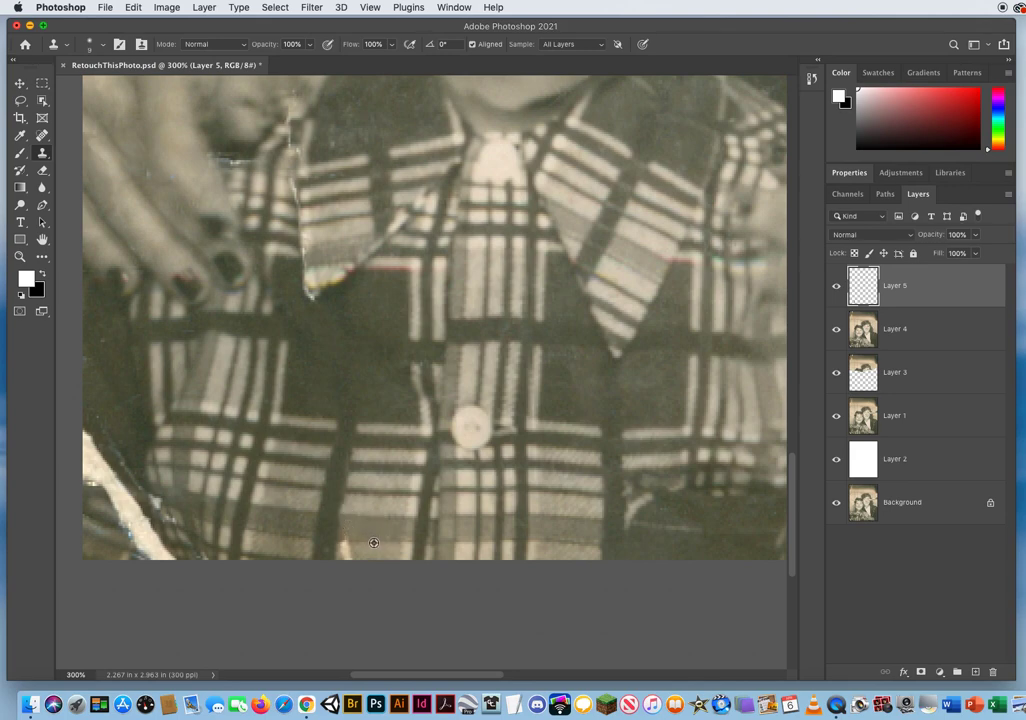
- Clone plaid stripes over the tear's end at the photo's bottom edge and touch up the dark stripe above it
left_click(374, 543, "alt")
mouse_move(350, 557)
left_mouse_down()
mouse_move(355, 565)
mouse_move(338, 561)
left_mouse_up()
left_click(369, 554, "alt")
left_click(334, 486, "alt")
left_click(342, 457)
mouse_move(347, 458)
left_mouse_down()
mouse_move(345, 421)
mouse_move(303, 383)
mouse_move(377, 470)
left_mouse_up()
- Clone dark fabric over the thin scratches running alongside the white torn corner at the bottom of the photo
scroll(284, 437, "left", 5)
scroll(284, 437, "down", 2)
mouse_move(352, 407)
left_mouse_down()
mouse_move(352, 455)
mouse_move(333, 416)
mouse_move(338, 428)
left_mouse_up()
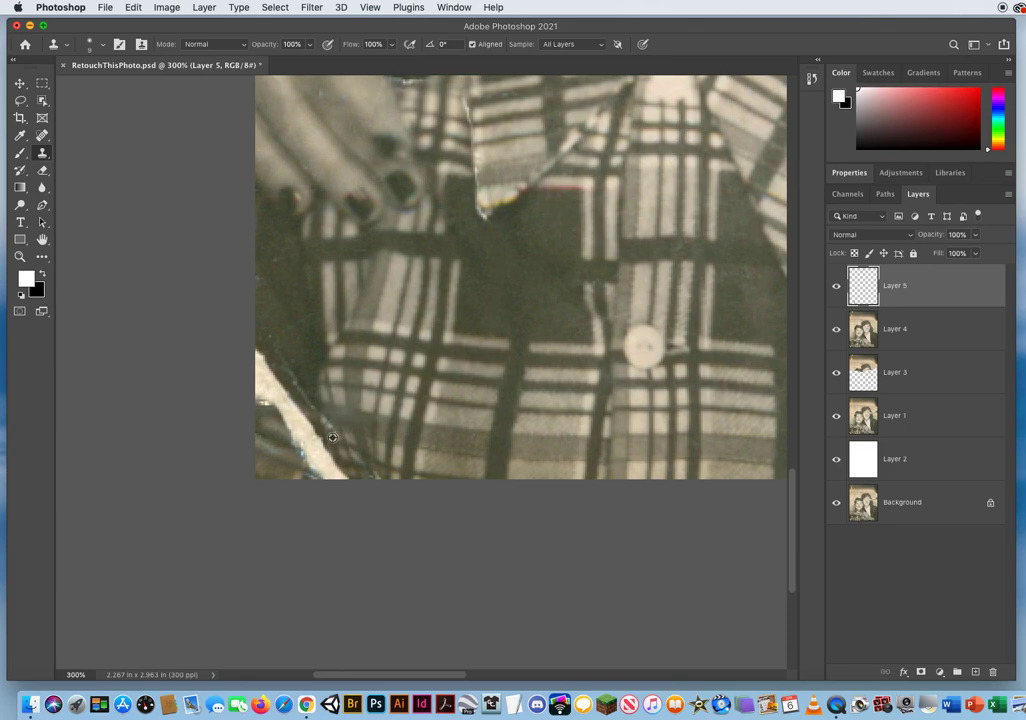
left_click(332, 438, "alt")
left_click_drag(332, 417, 274, 341)
left_click(314, 384, "alt")
left_click(275, 307, "alt")
- Clone away the white crease marks between the woman's hand and the boy's collar on the plaid shoulder
key("z")
left_click(355, 346, "alt")
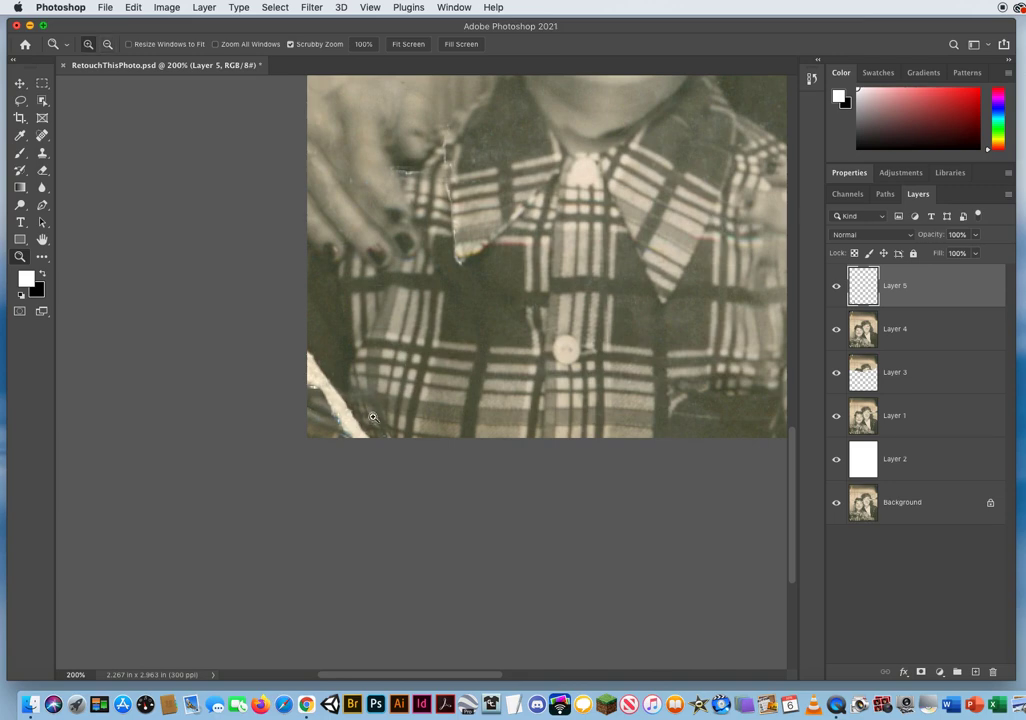
left_click(363, 362)
left_click(42, 152)
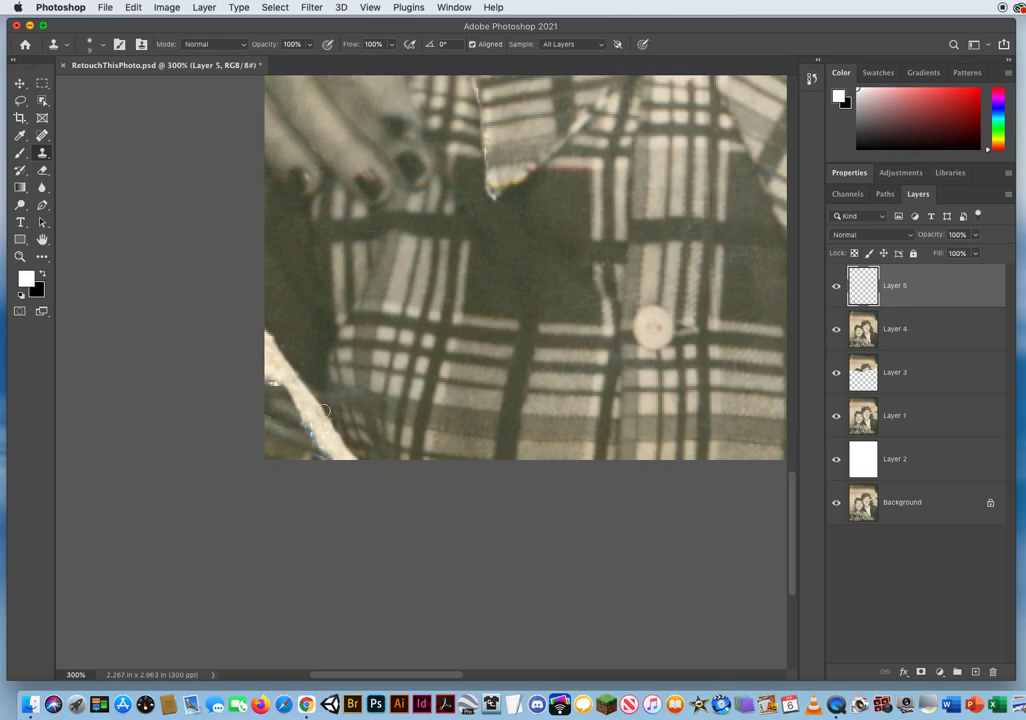
left_click_drag(449, 294, 333, 542)
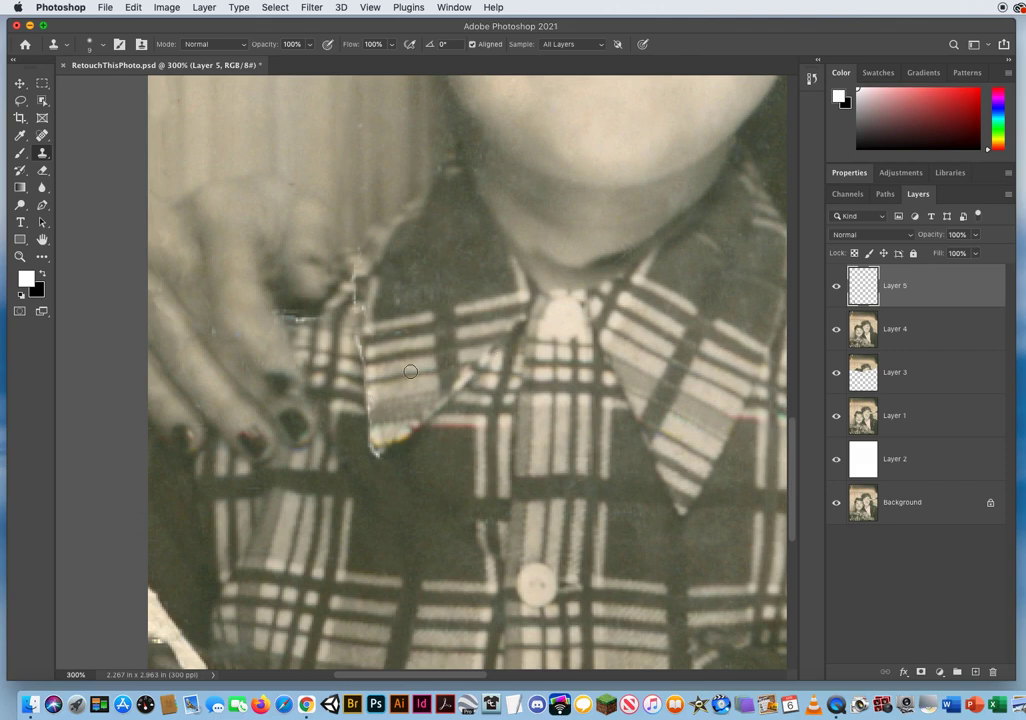
left_click_drag(426, 328, 422, 330)
mouse_move(288, 315)
left_mouse_down()
mouse_move(298, 314)
mouse_move(288, 310)
left_mouse_up()
left_click(305, 313, "alt")
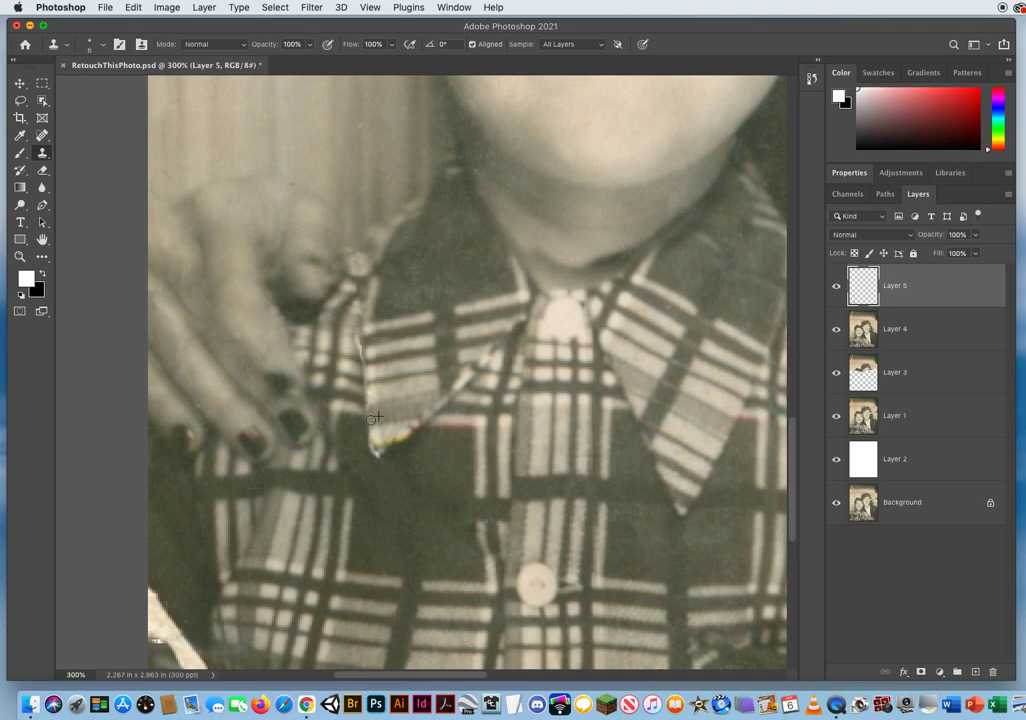
- Clone clean fabric over the white crease along the outer edge and tip of the collar beside the woman's hand
left_click_drag(370, 401, 376, 389)
left_click(381, 448)
mouse_move(373, 451)
left_mouse_down()
mouse_move(362, 436)
mouse_move(369, 477)
mouse_move(375, 453)
mouse_move(364, 497)
mouse_move(375, 443)
left_mouse_up()
left_click_drag(411, 327, 408, 355)
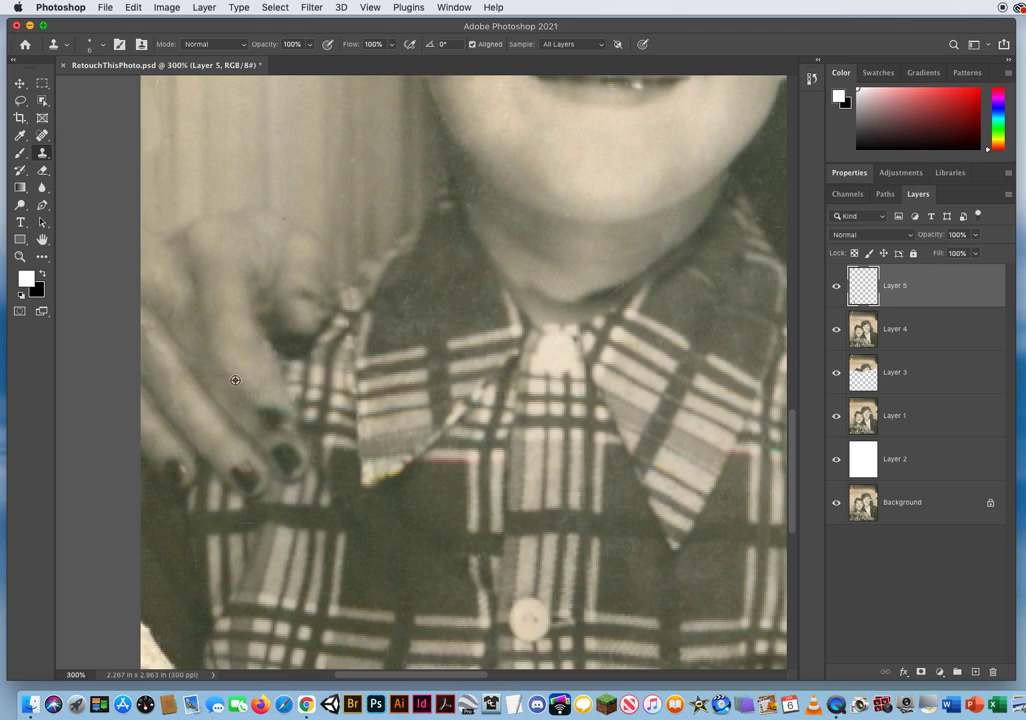
- Clone background tones over the specks above the woman's hand and beside the boy's ear
left_click_drag(357, 268, 366, 447)
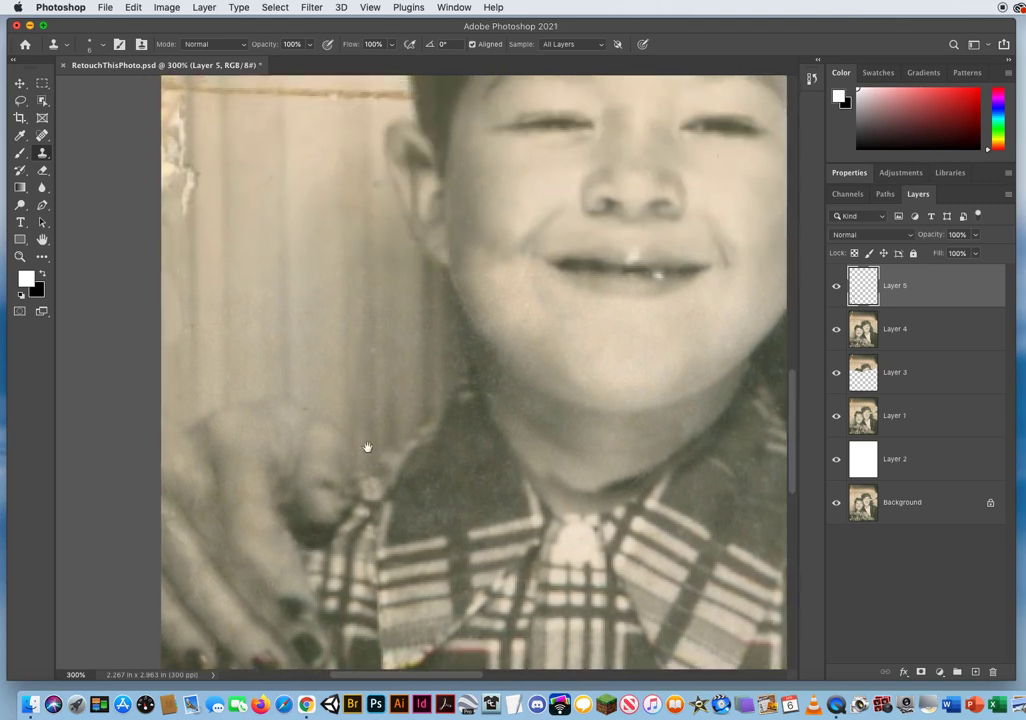
left_click(304, 396, "alt")
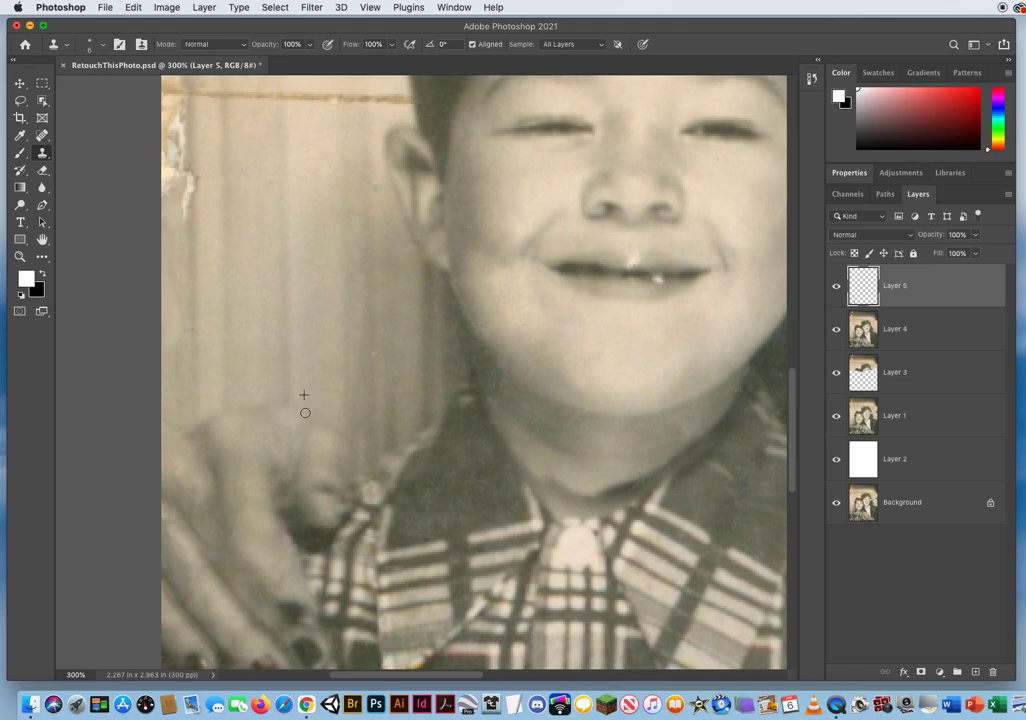
left_click_drag(375, 369, 376, 202)
left_click(410, 268, "alt")
left_click_drag(410, 258, 406, 248)
- Clone nearby lip and skin tones over the white specks in the boy's mouth and on his upper lip
left_click_drag(634, 348, 378, 514)
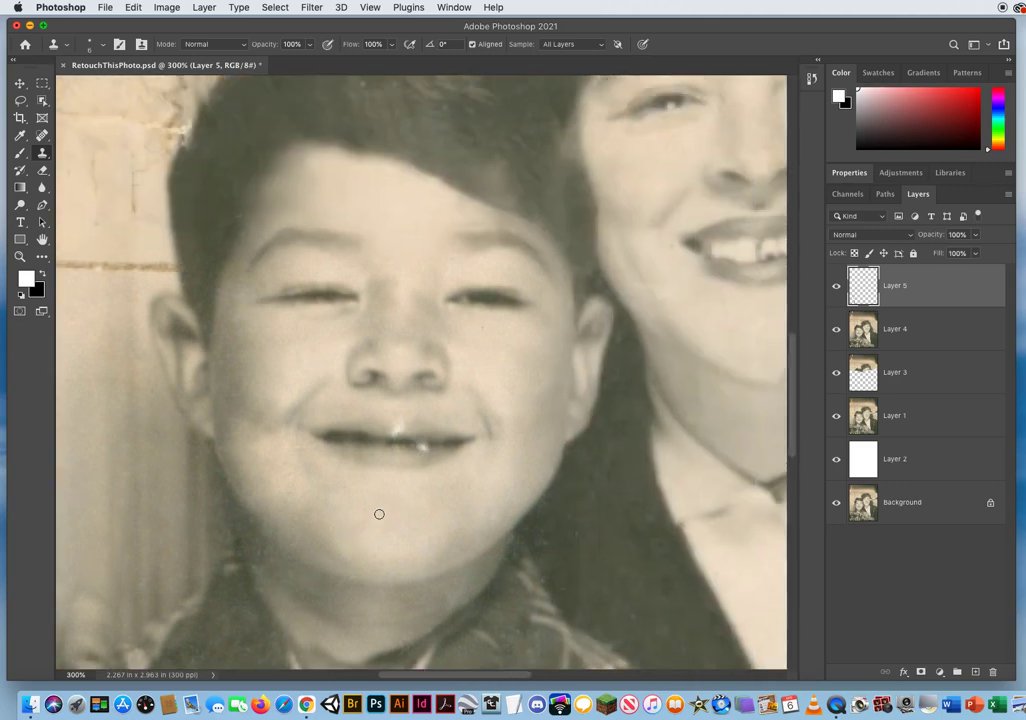
left_click_drag(414, 499, 346, 412)
key("z")
left_click(517, 396, "alt")
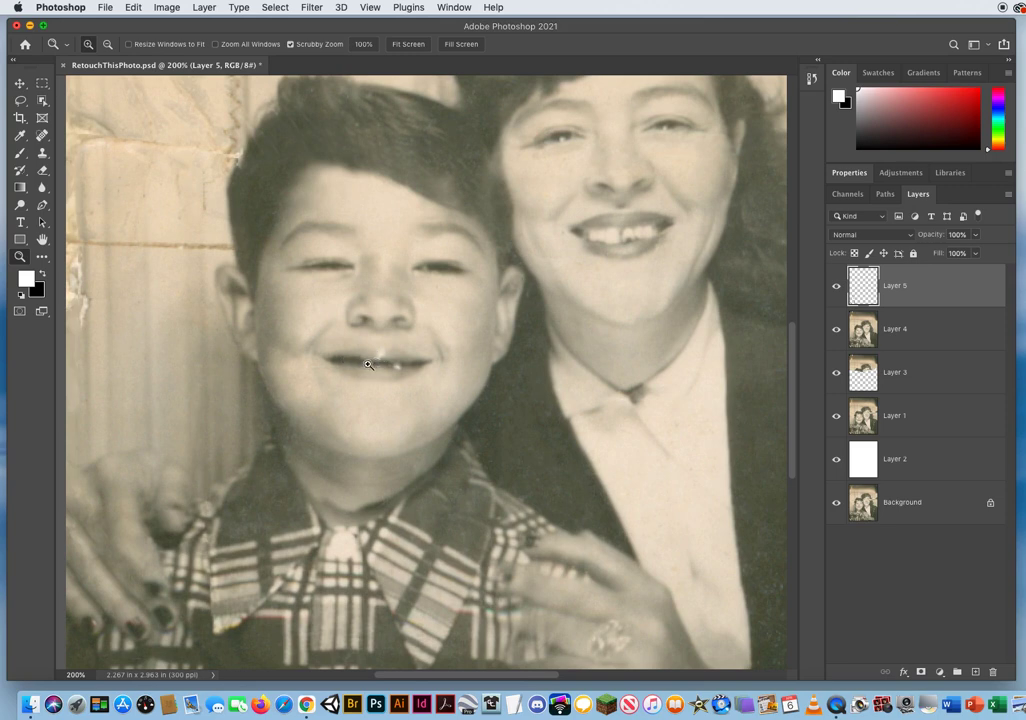
left_click(400, 366)
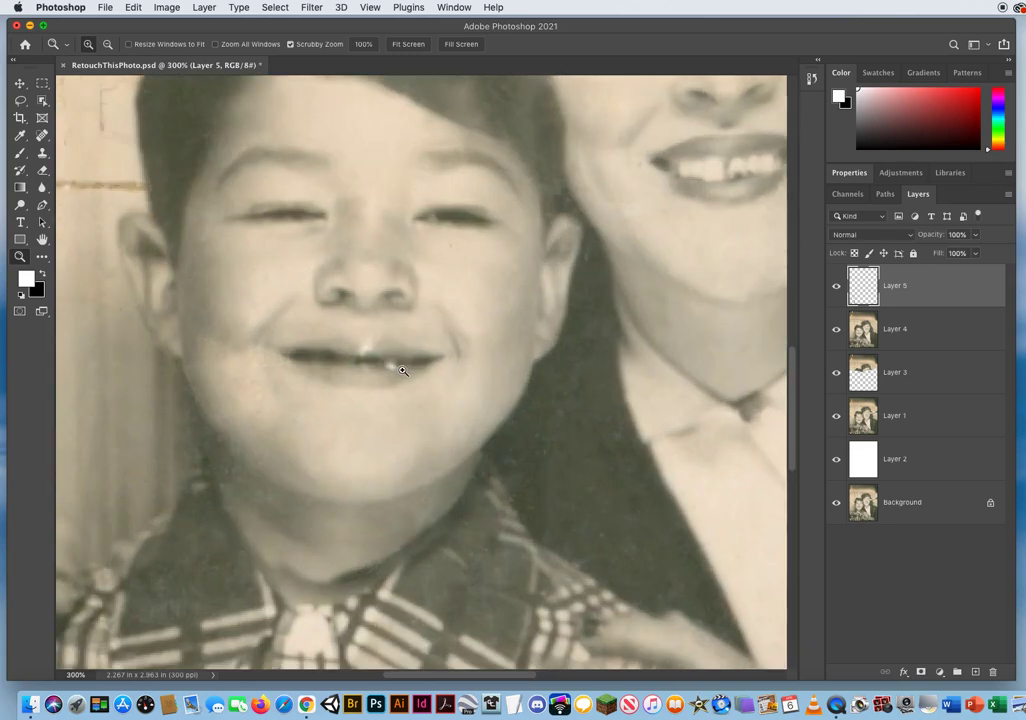
left_click(392, 373)
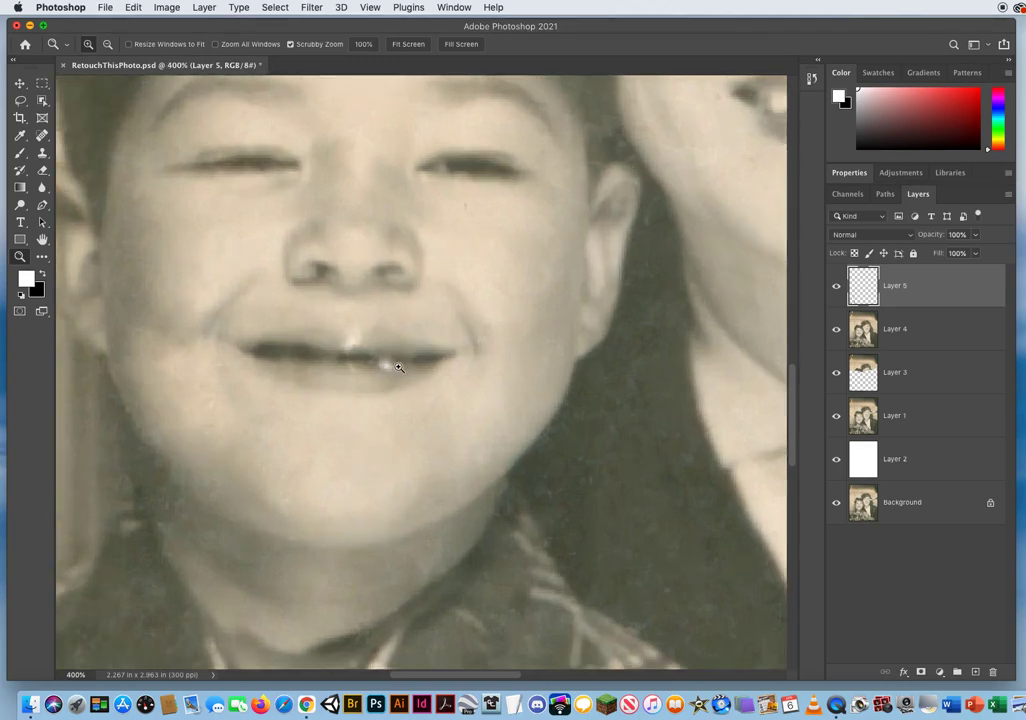
left_click(42, 152)
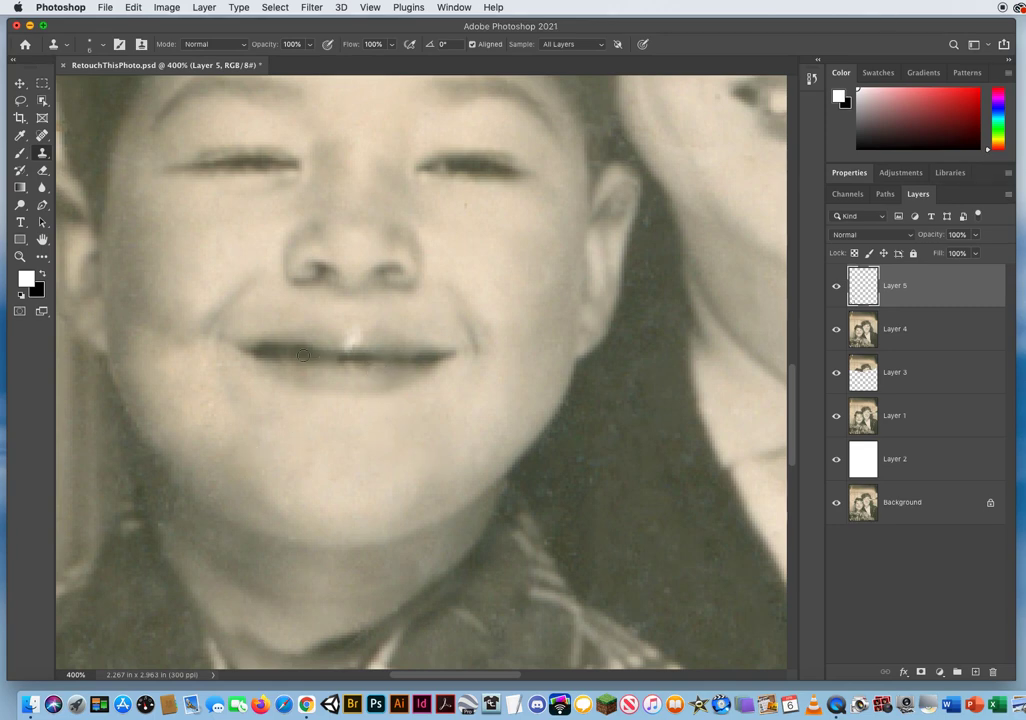
left_click_drag(370, 344, 352, 347)
mouse_move(352, 334)
left_mouse_down()
mouse_move(359, 328)
mouse_move(350, 328)
left_mouse_up()
left_click(362, 318, "alt")
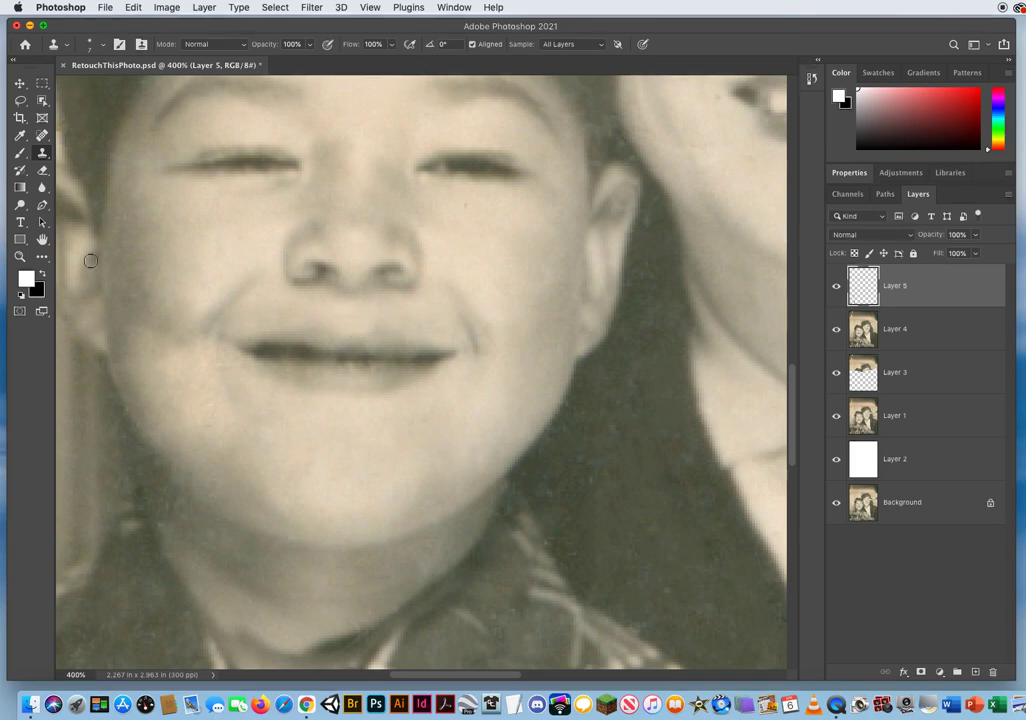
- Compare the retouched shirt and mouth with the unretouched version by toggling Layer 5's visibility
key("z")
left_click(430, 393, "alt")
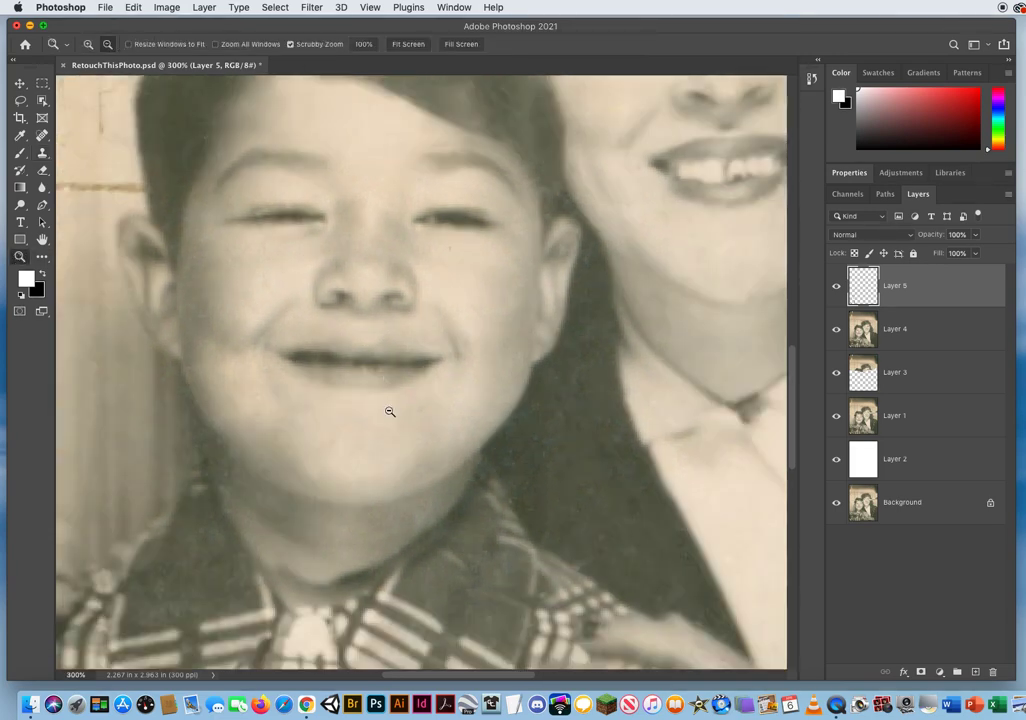
left_click(389, 392, "alt")
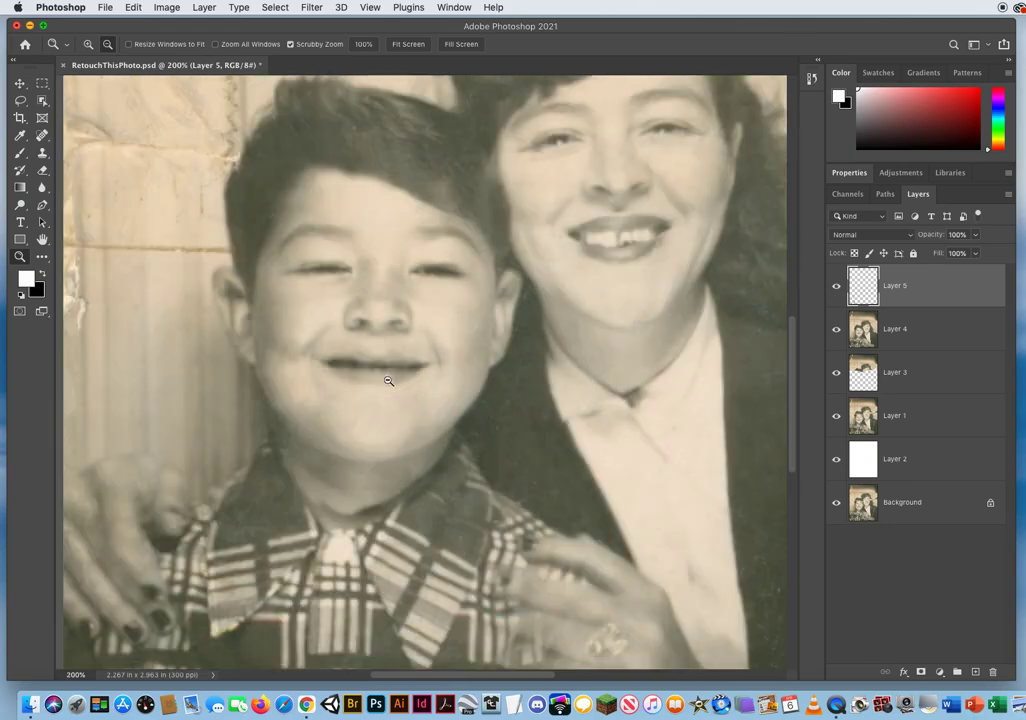
left_click(837, 287)
left_click(837, 289)
left_click(837, 289)
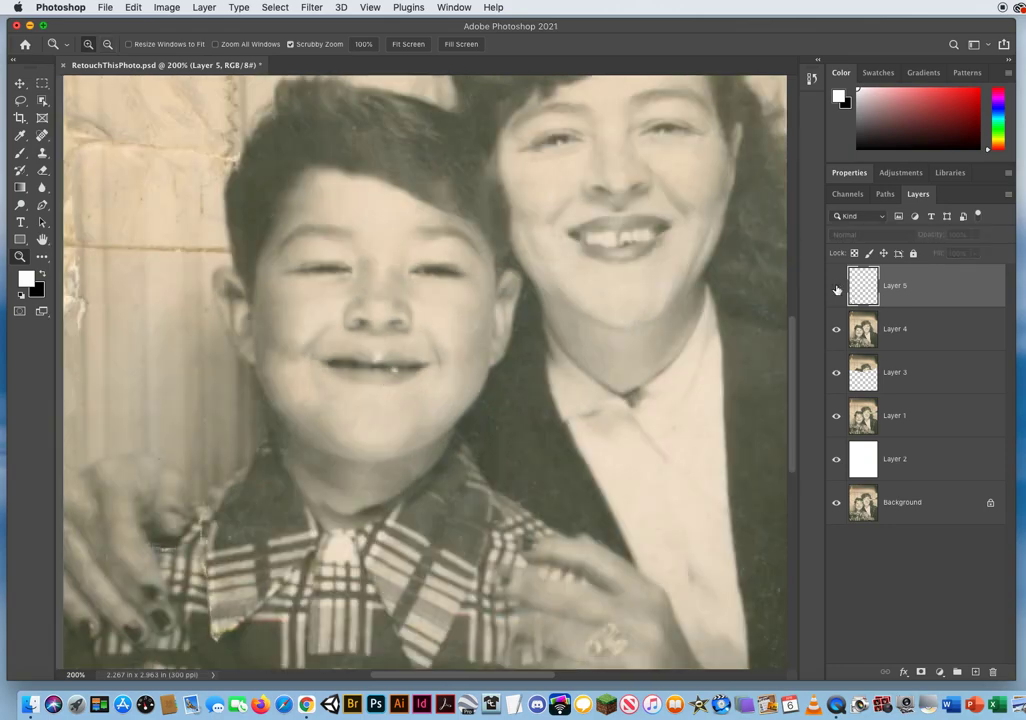
- Toggle Layer 5's visibility to compare the retouched and original boy's face and shirt collar
left_click(837, 289)
left_click_drag(300, 482, 362, 360)
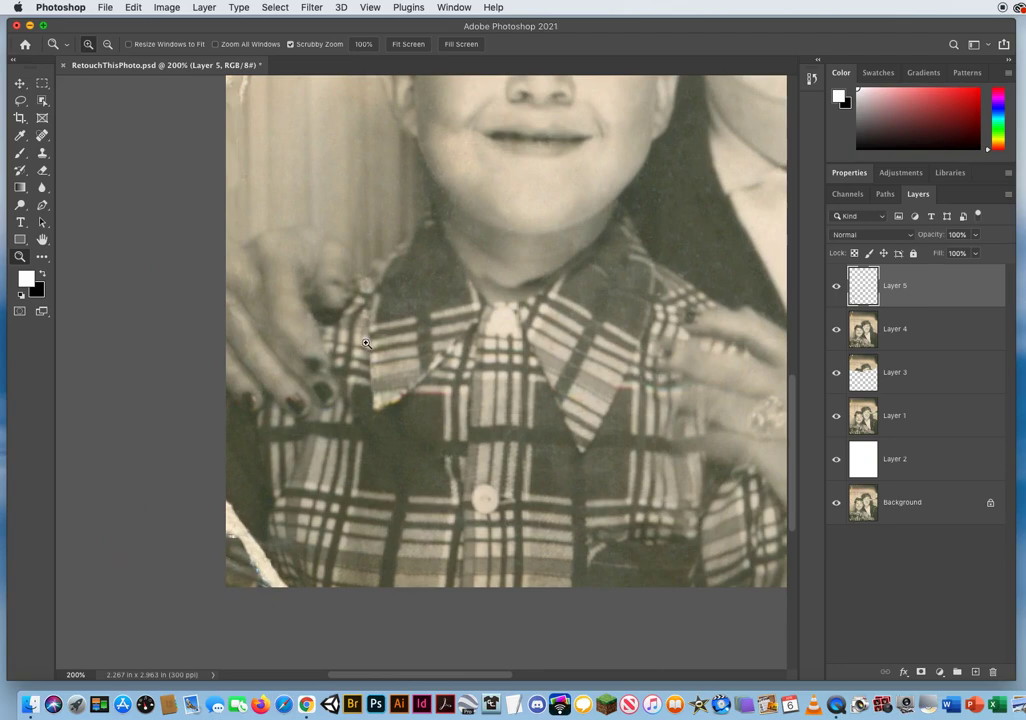
left_click(384, 337)
left_click(837, 287)
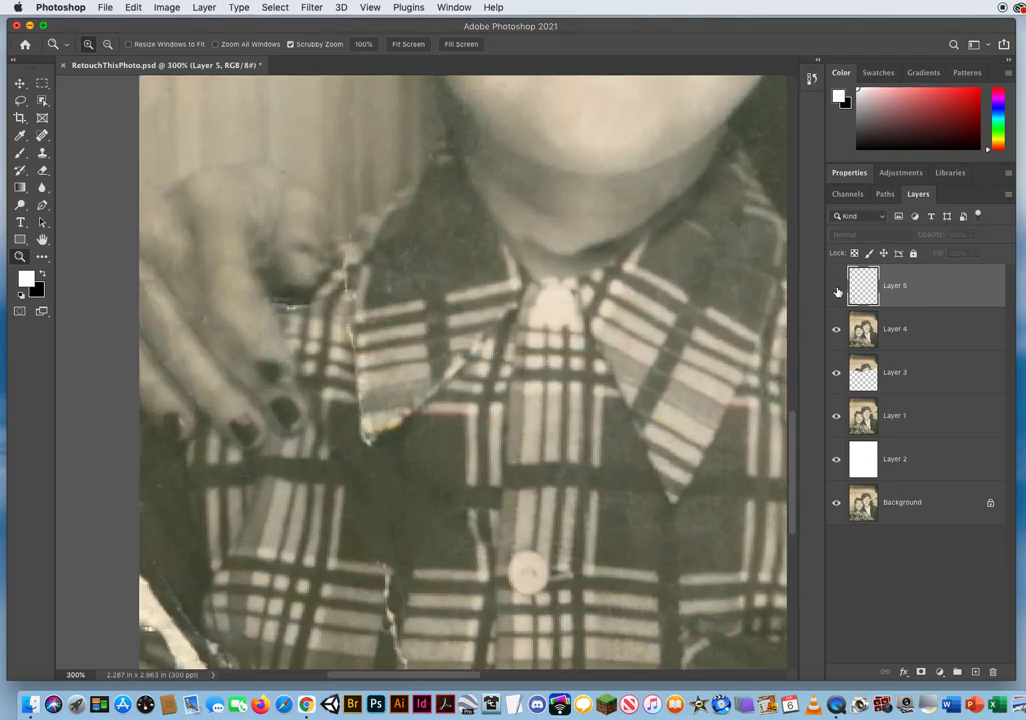
left_click(837, 287)
- Clone Stamp clean wall texture over the white tear along the photo's left edge, level with the boy's ear
left_click_drag(431, 292, 286, 646)
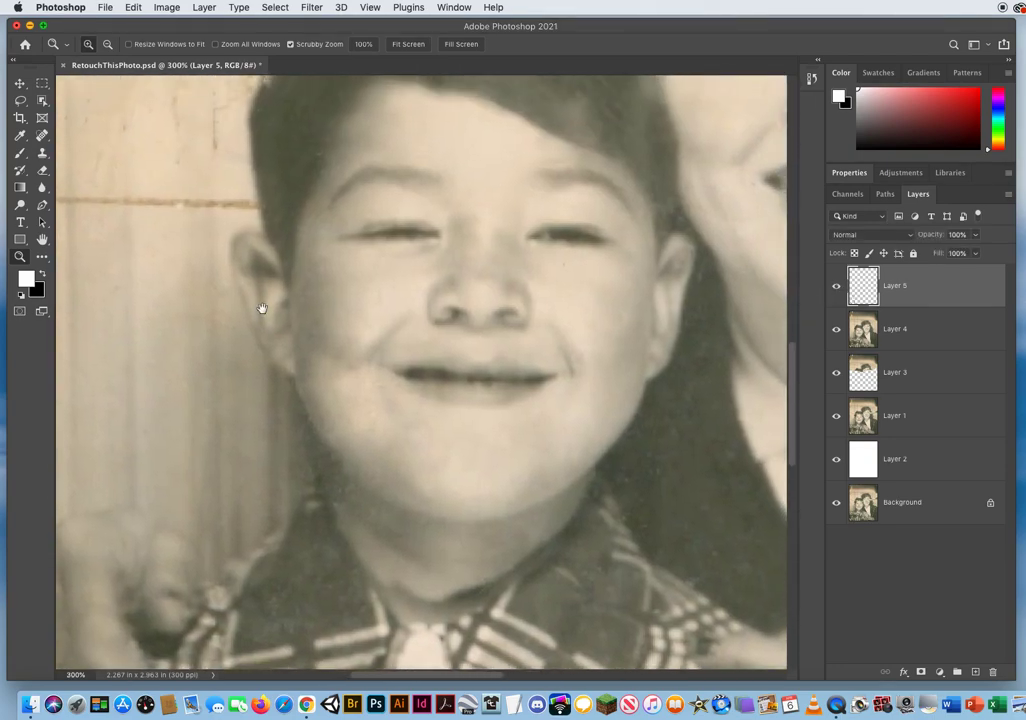
left_click_drag(261, 307, 587, 415)
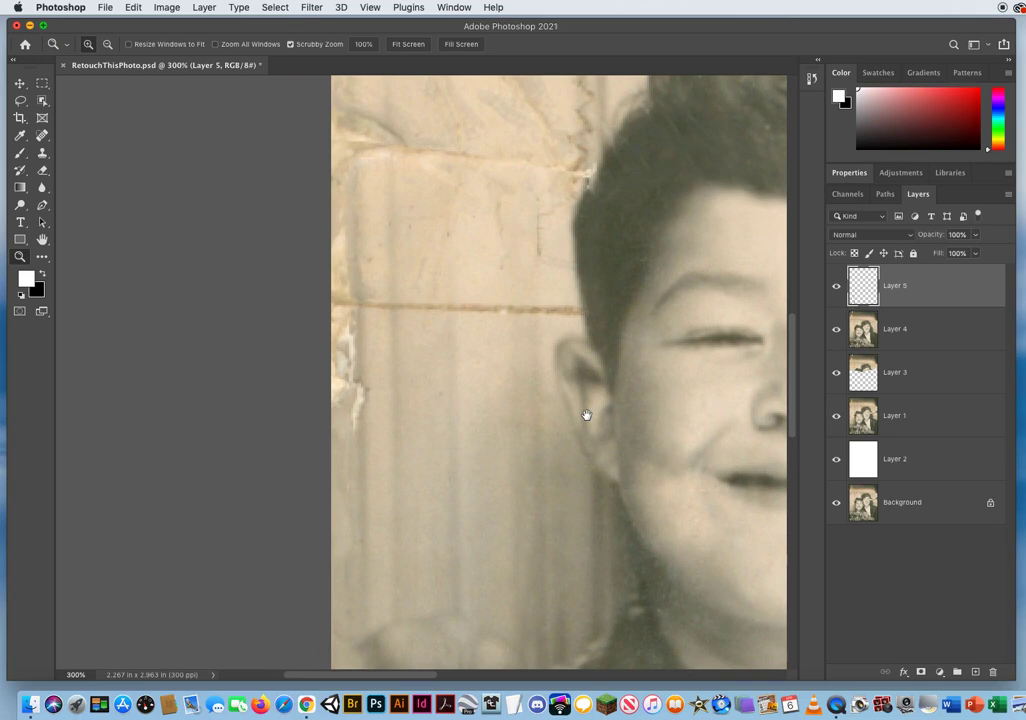
left_click(42, 152)
left_click_drag(367, 485, 381, 490)
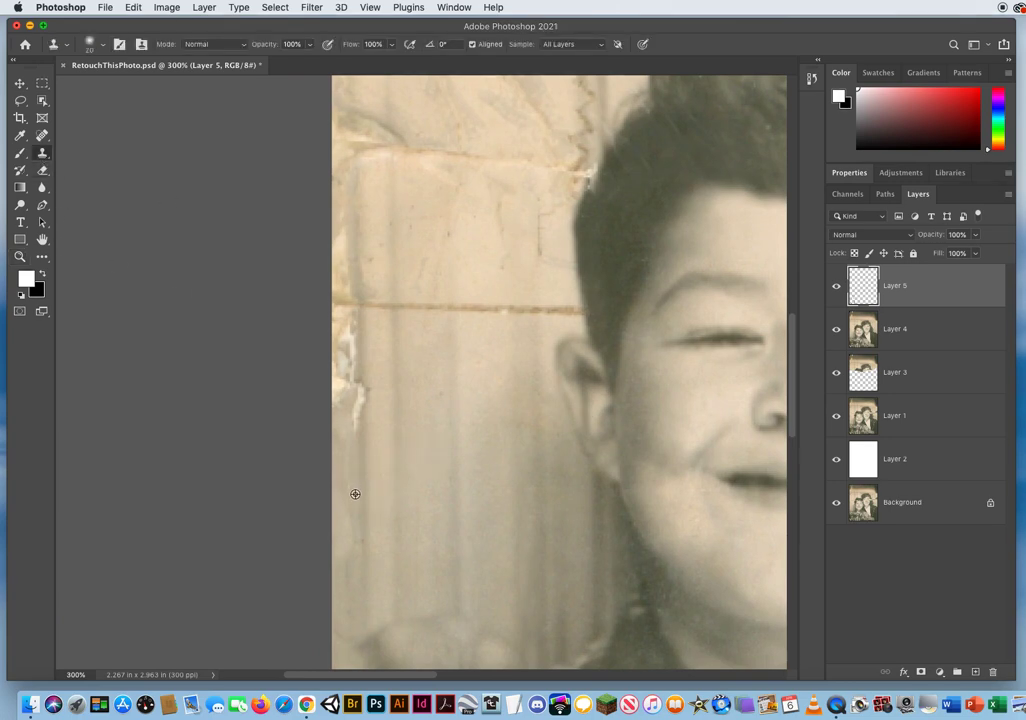
left_click(357, 593, "alt")
left_click_drag(355, 544, 354, 531)
left_click(356, 546, "alt")
left_click_drag(353, 499, 351, 463)
left_click_drag(353, 459, 348, 352)
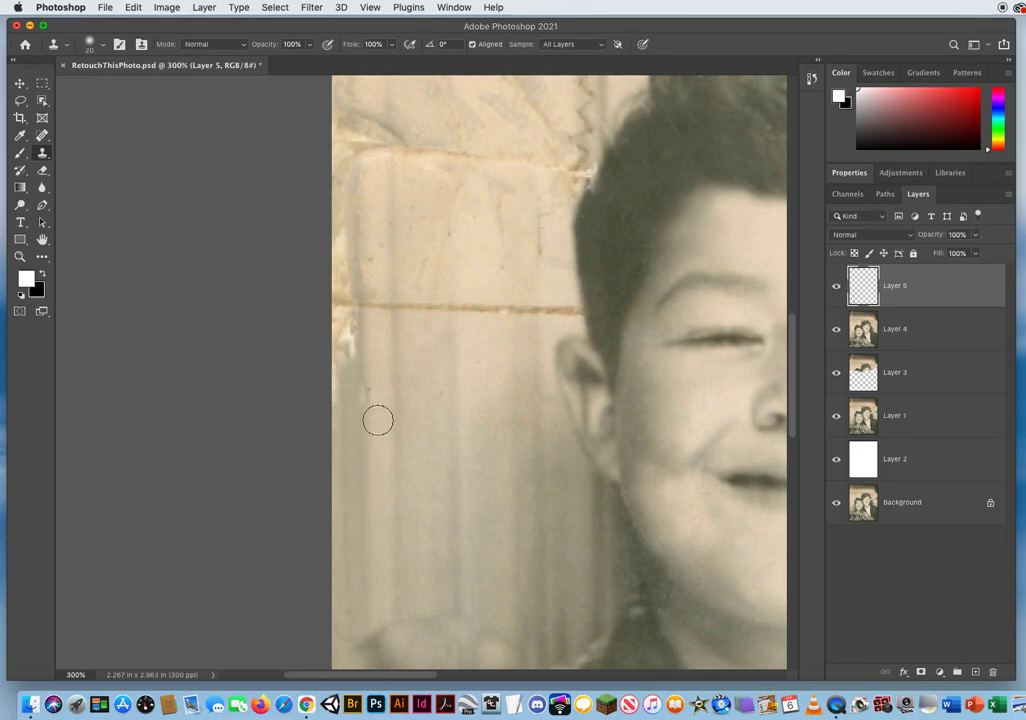
- Clone over the remaining tear marks and the left end of the brown horizontal crease at the photo's edge
left_click(368, 527, "alt")
mouse_move(364, 398)
left_mouse_down()
mouse_move(359, 346)
mouse_move(366, 421)
left_mouse_up()
left_click(354, 427, "alt")
mouse_move(355, 348)
left_mouse_down()
mouse_move(348, 284)
mouse_move(350, 401)
mouse_move(339, 286)
mouse_move(340, 345)
left_mouse_up()
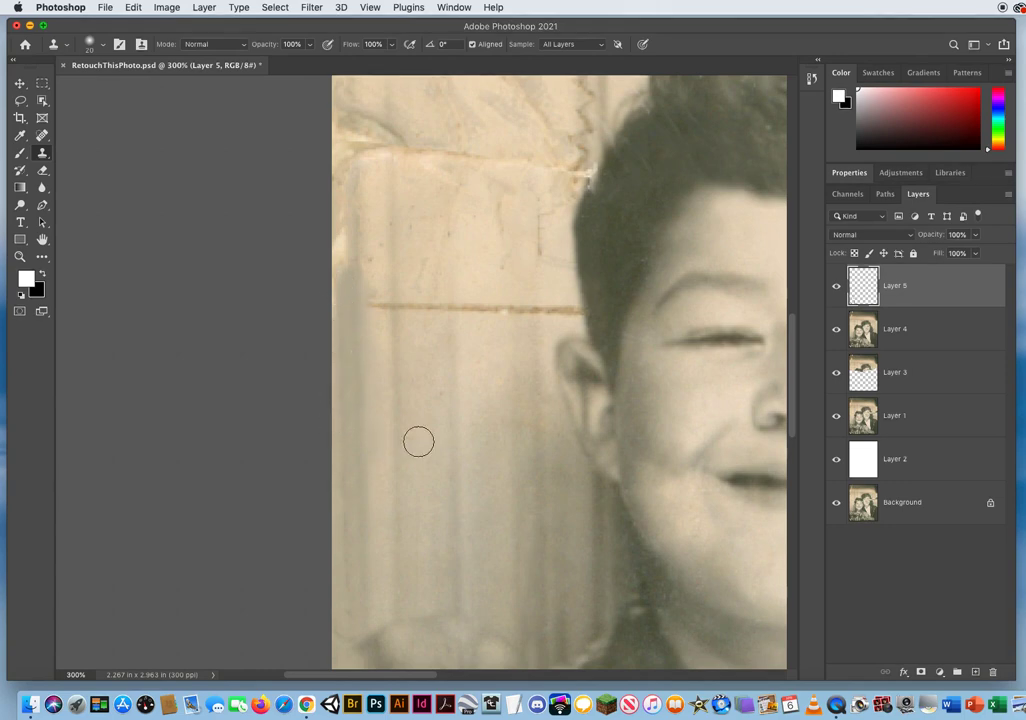
- Clone out the brown crease from mid-wall to the boy's hair and the thin vertical marks above it
scroll(420, 435, "up", 3)
scroll(420, 435, "right", 1)
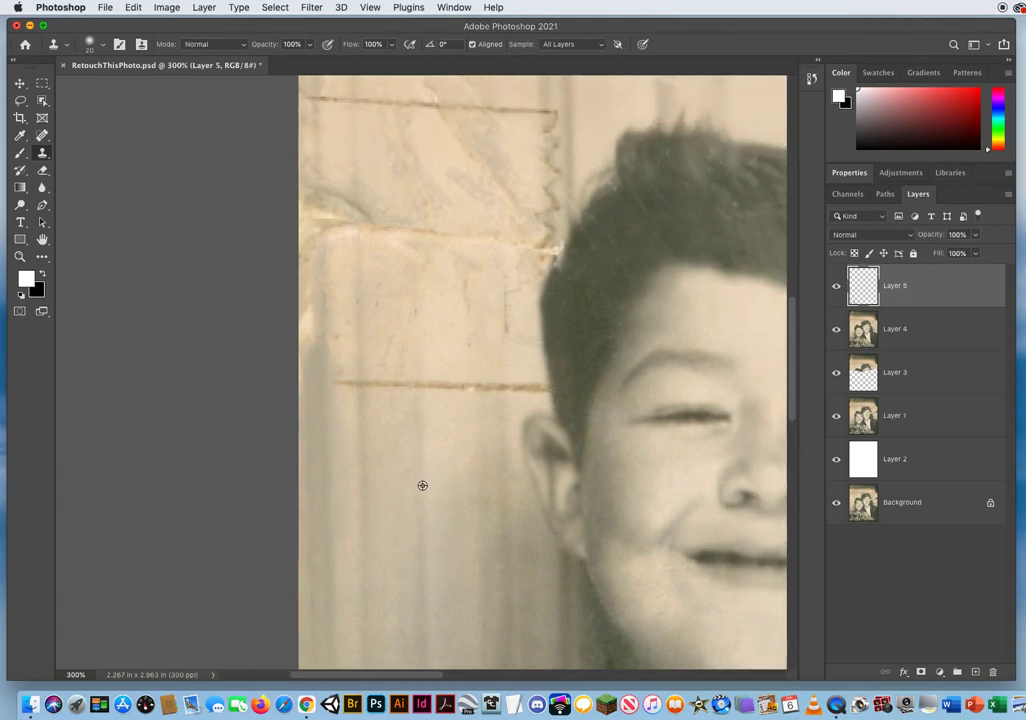
left_click(421, 443, "alt")
mouse_move(419, 383)
left_mouse_down()
mouse_move(472, 385)
mouse_move(476, 405)
mouse_move(472, 385)
mouse_move(451, 390)
mouse_move(482, 426)
left_mouse_up()
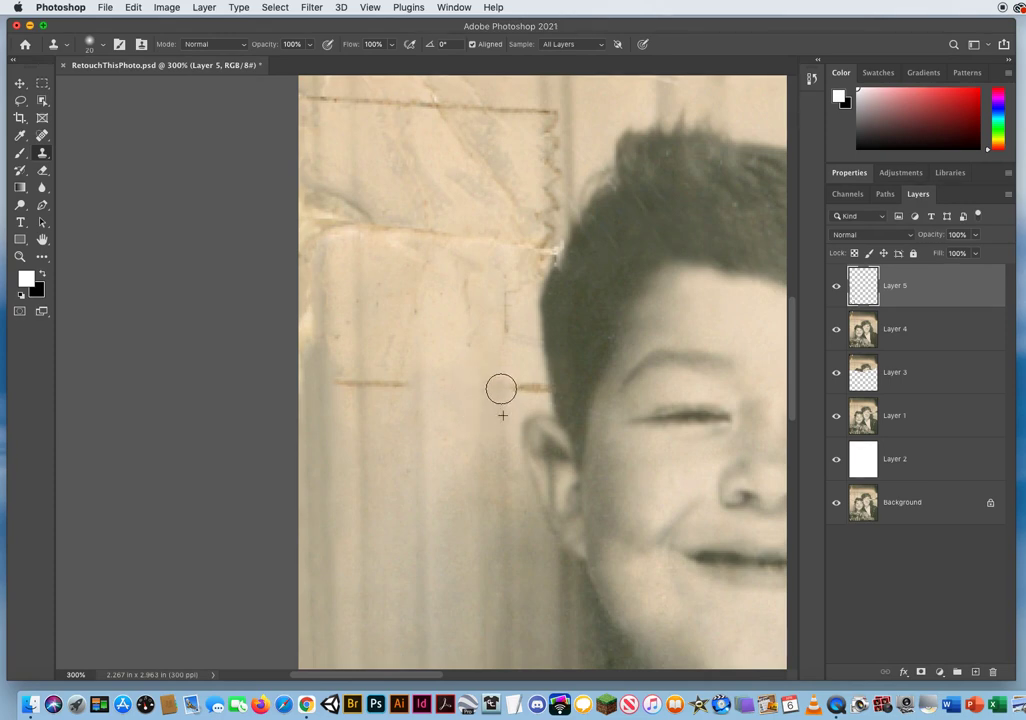
left_click_drag(512, 386, 546, 385)
left_click(545, 364, "alt")
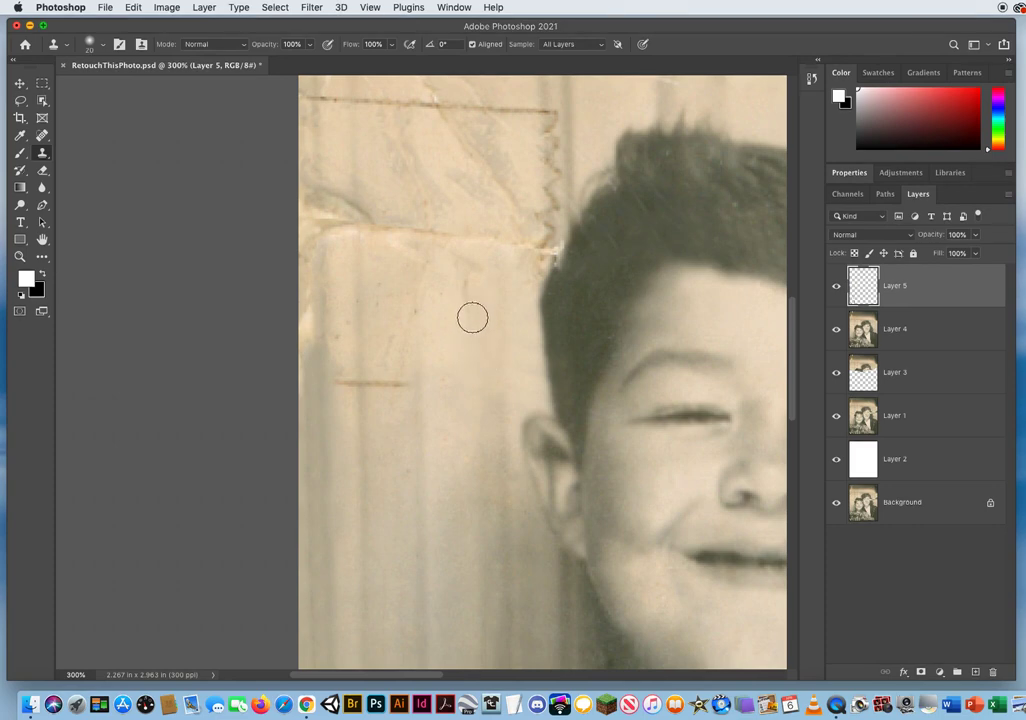
left_click(470, 400, "alt")
left_click_drag(471, 317, 466, 261)
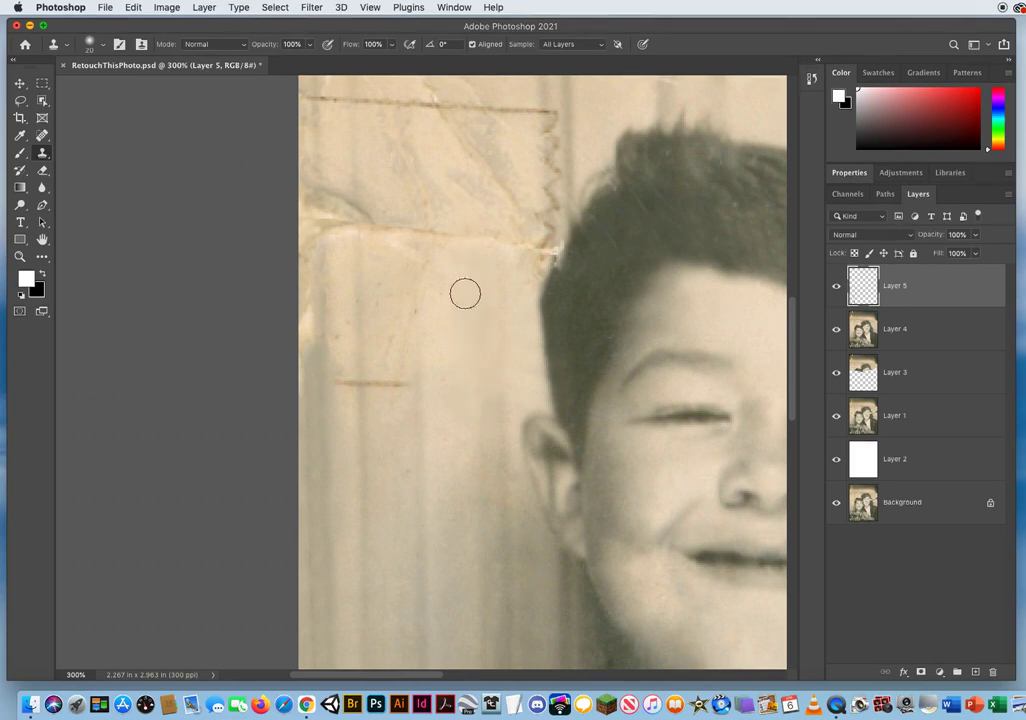
- Clone out the remaining left section of the brown crease and the small spots on the wall above it
left_click(412, 457, "alt")
mouse_move(409, 389)
left_mouse_down()
mouse_move(407, 339)
mouse_move(394, 404)
mouse_move(378, 387)
left_mouse_up()
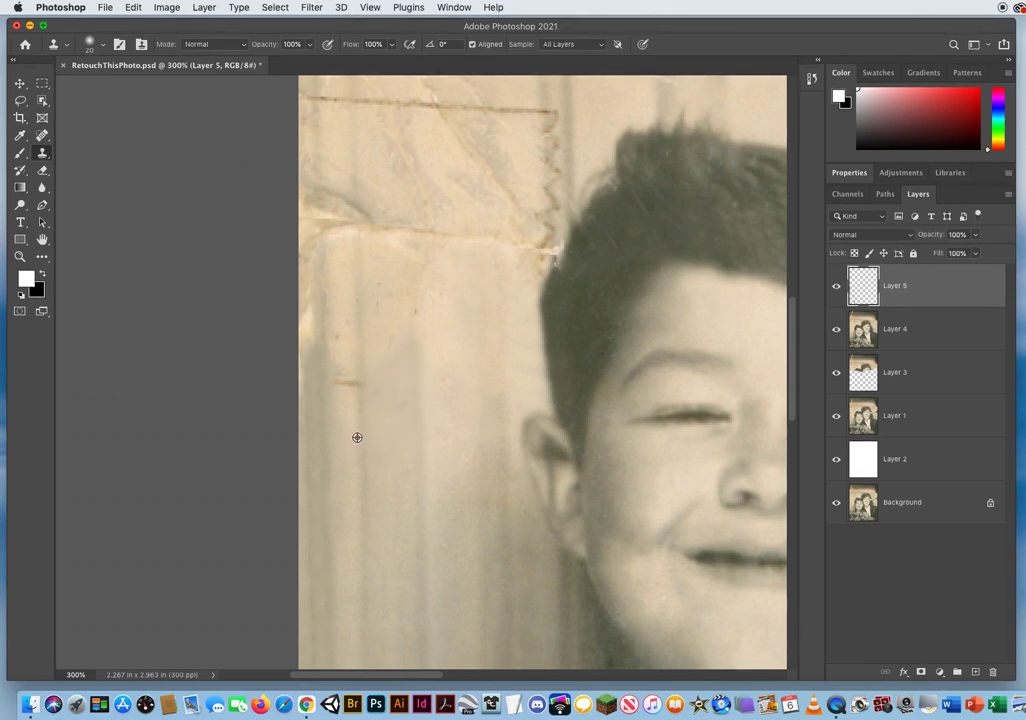
left_click(360, 440, "alt")
left_click_drag(359, 382, 350, 382)
left_click(347, 272, "alt")
left_click(354, 297)
left_click(343, 296, "alt")
left_click(342, 327)
- Clone wall texture over the right end of the upper horizontal line beside the boy's hair
left_click_drag(430, 449, 359, 305)
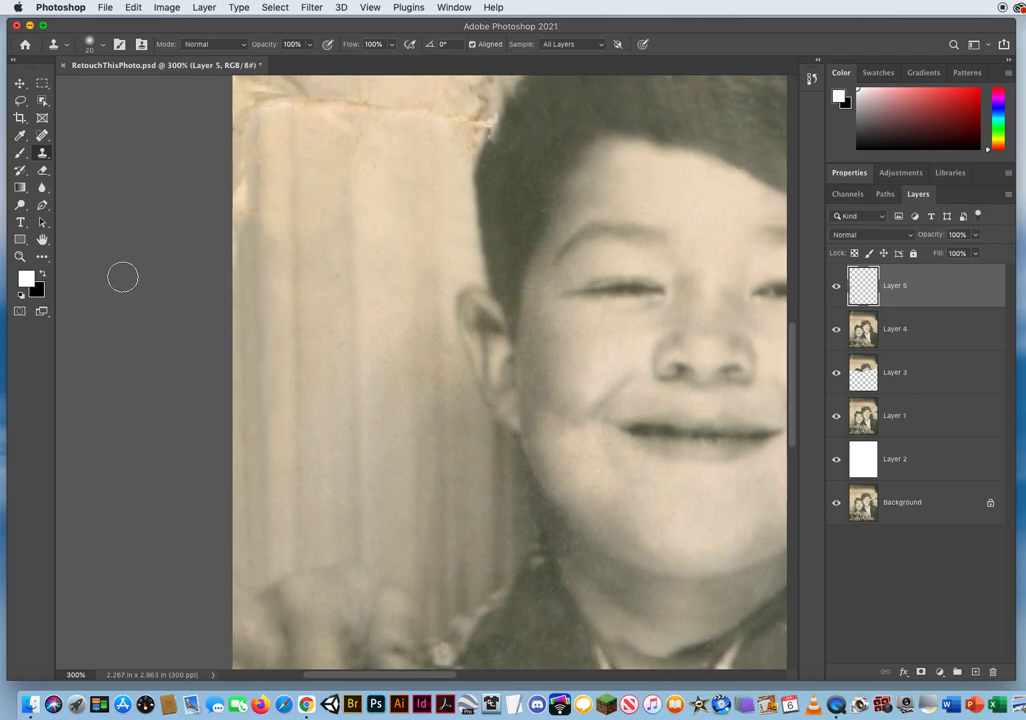
left_click(14, 259)
left_click(400, 351, "alt")
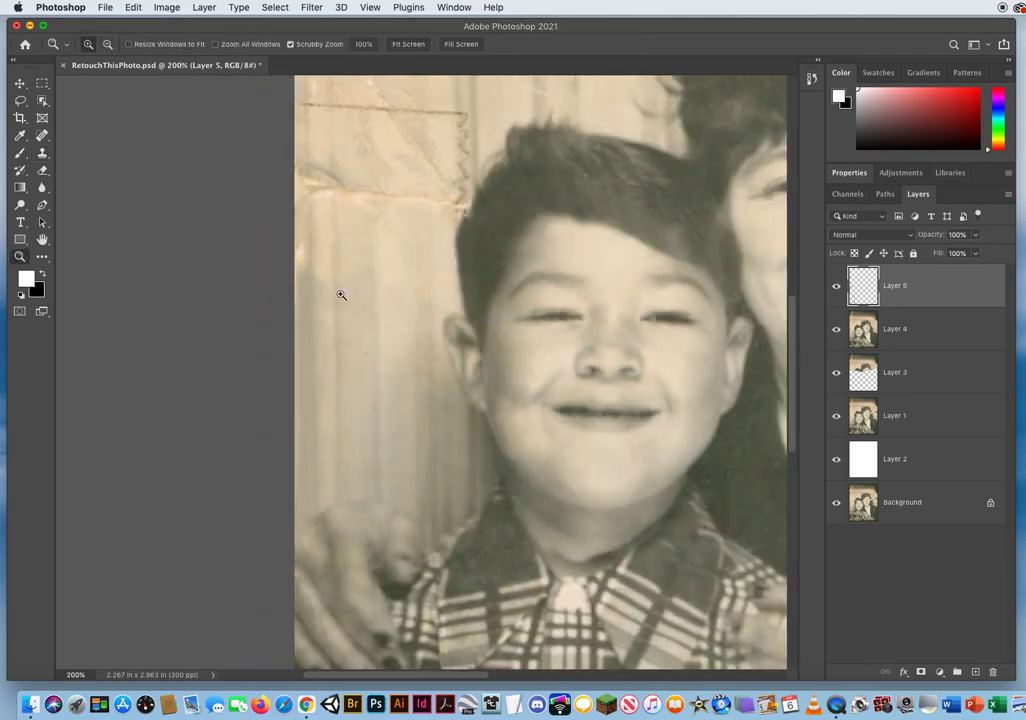
left_click_drag(382, 359, 361, 498)
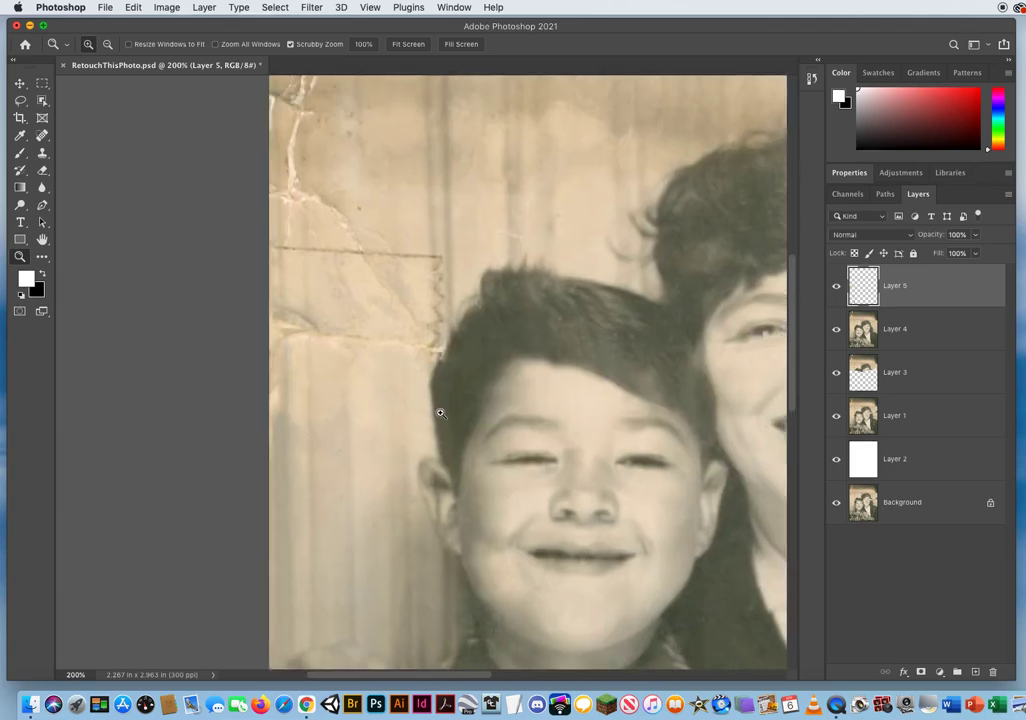
left_click(41, 152)
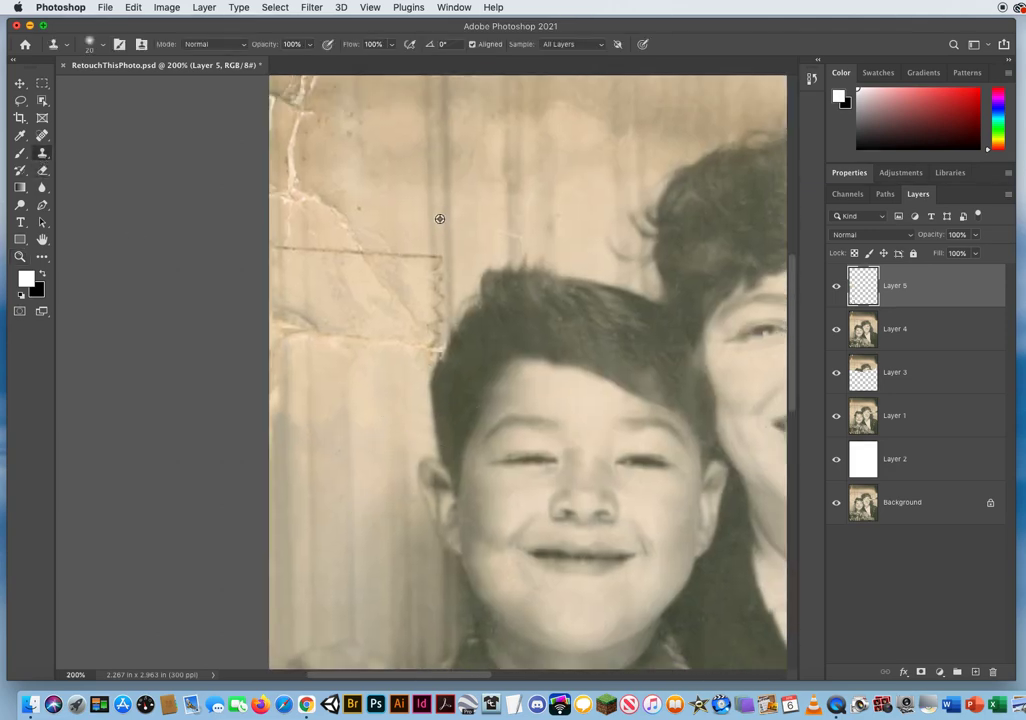
left_click(439, 218, "alt")
left_click_drag(435, 256, 373, 248)
- Clone out the jagged vertical tear beside the boy's hair, down to where the lower crease meets the hairline
left_click(431, 207, "alt")
left_click_drag(432, 253, 434, 293)
left_click(433, 261, "alt")
mouse_move(435, 308)
left_mouse_down()
mouse_move(446, 363)
mouse_move(482, 359)
left_mouse_up()
left_click(435, 302, "alt")
left_click(444, 383, "alt")
left_click_drag(421, 369, 433, 329)
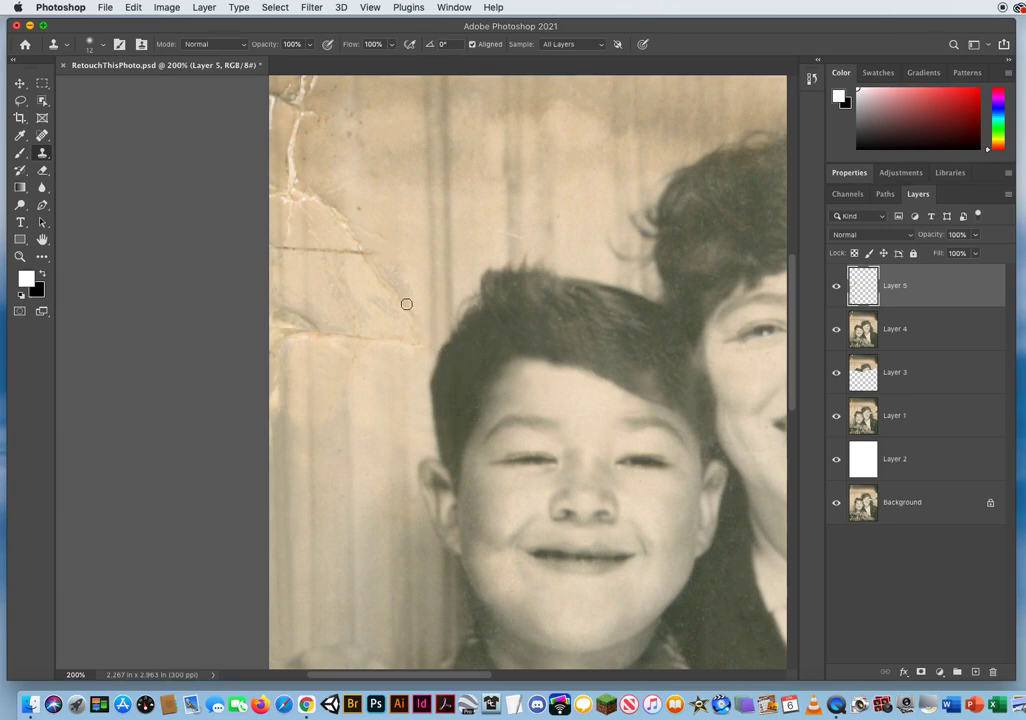
- Clone out the diagonal crease and the right part of the lower horizontal crease on the wall
left_click_drag(406, 303, 408, 301)
mouse_move(415, 255)
left_mouse_down()
mouse_move(421, 356)
mouse_move(399, 266)
left_mouse_up()
left_click(415, 394, "alt")
left_click(402, 359, "alt")
left_click_drag(385, 341, 352, 346)
left_click(353, 389, "alt")
left_click(366, 385, "alt")
left_click(366, 370, "alt")
mouse_move(360, 334)
left_mouse_down()
mouse_move(380, 307)
mouse_move(360, 204)
left_mouse_up()
left_click(382, 359, "alt")
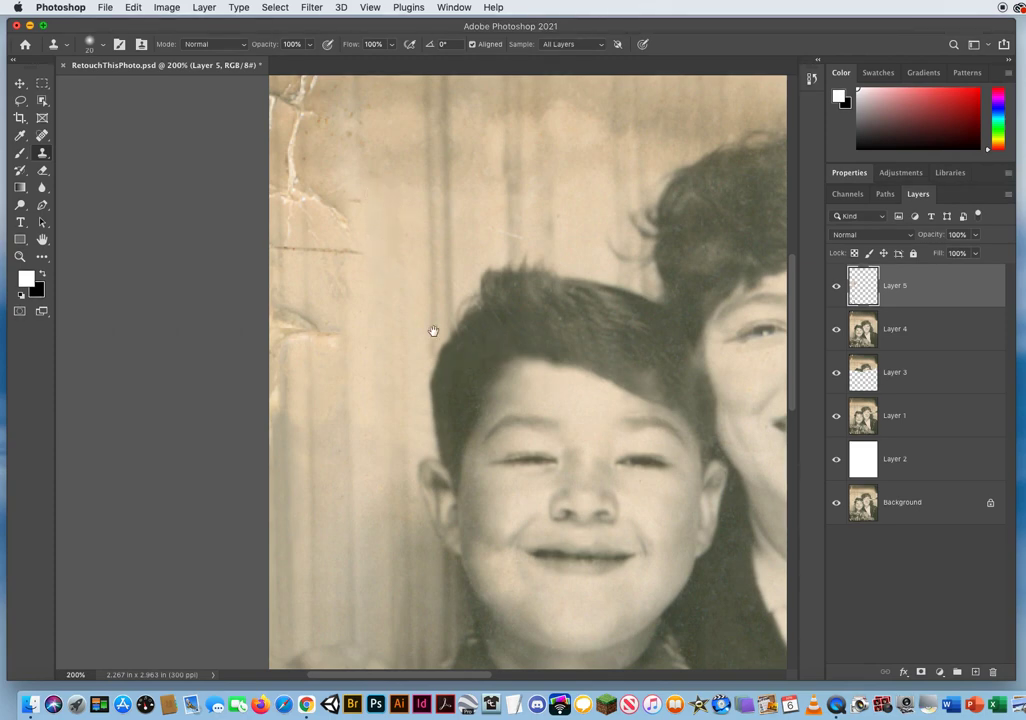
- Clone out a small wall mark above the boy's head and the remaining lower crease near the left edge
scroll(433, 331, "up", 3)
scroll(433, 331, "right", 3)
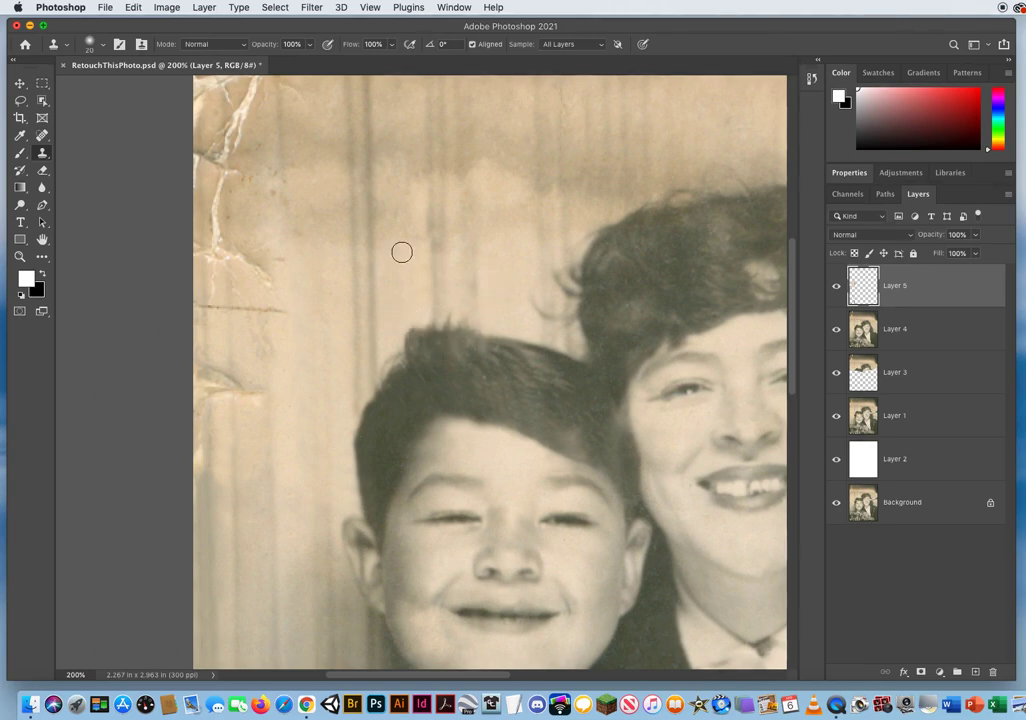
left_click(339, 270, "alt")
left_click(339, 243)
mouse_move(272, 451)
left_mouse_down()
mouse_move(273, 398)
mouse_move(208, 380)
mouse_move(213, 354)
left_mouse_up()
left_click(233, 429, "alt")
left_click(209, 437, "alt")
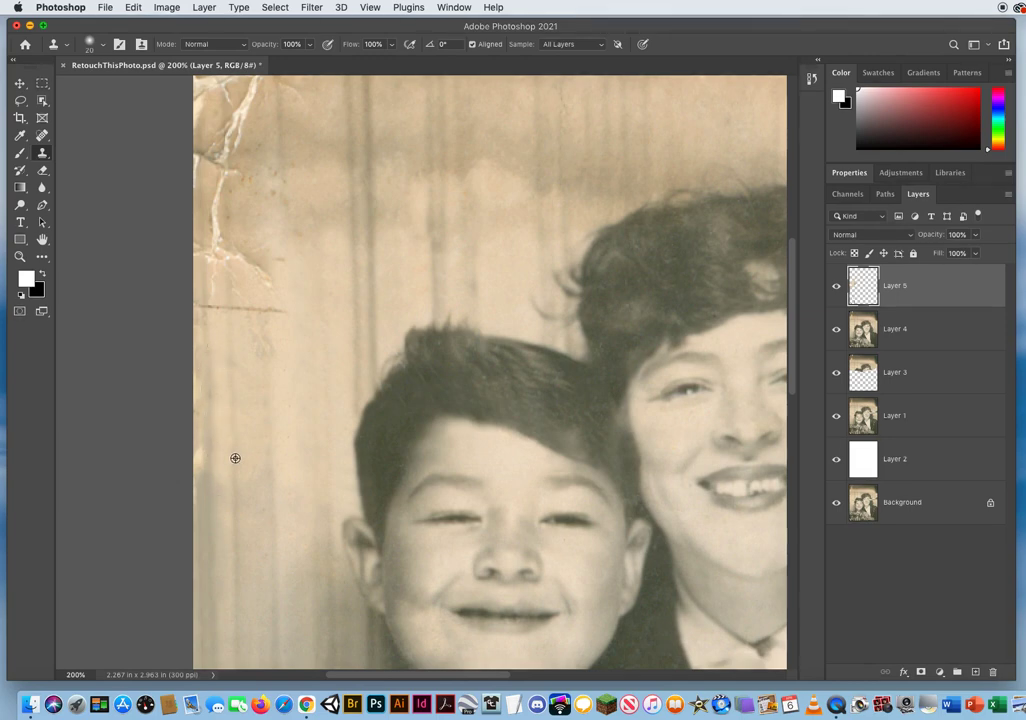
mouse_move(201, 456)
left_mouse_down()
mouse_move(197, 330)
mouse_move(227, 398)
left_mouse_up()
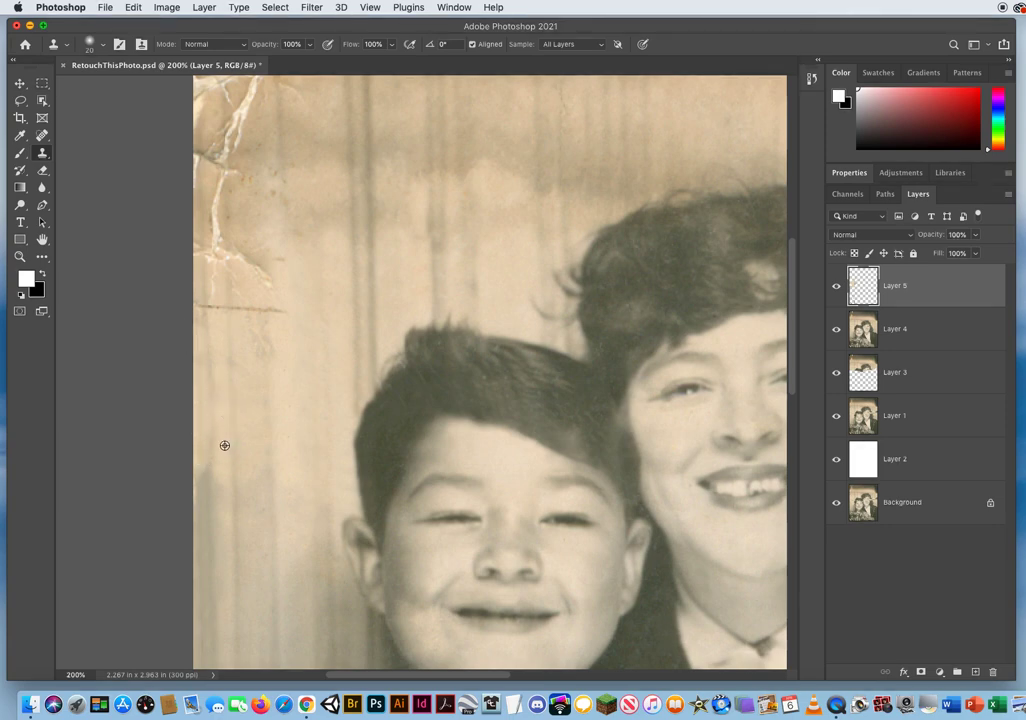
key("super+z")
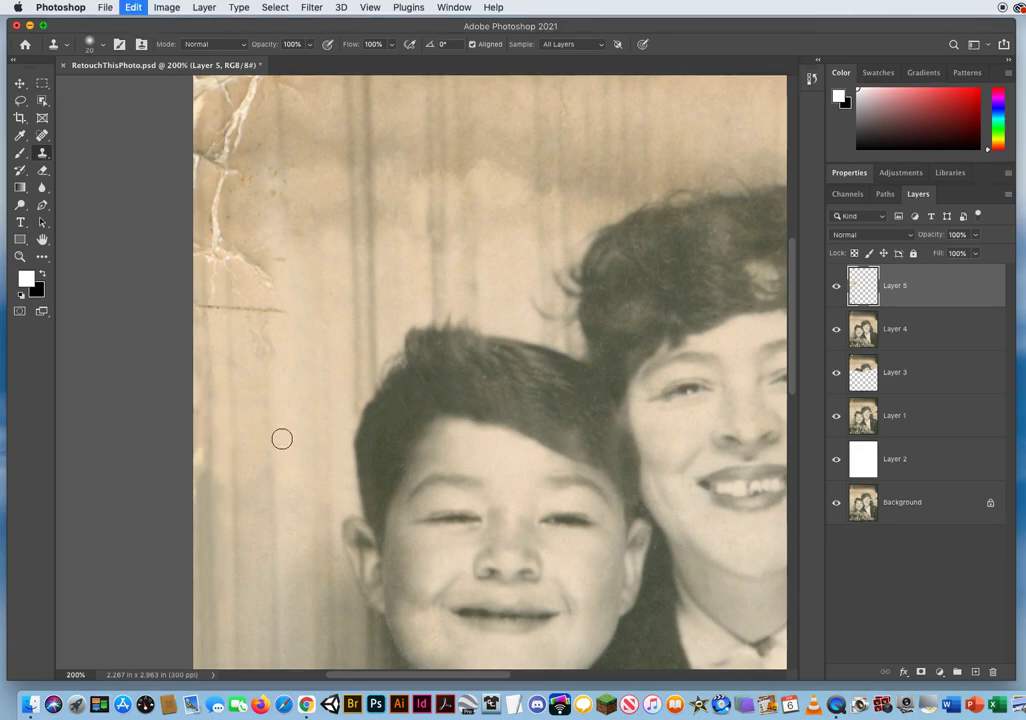
- Clone wall texture over the yellowed patch at the left edge and the faint marks below the upper crease line
left_click(218, 332, "alt")
left_click_drag(218, 369, 220, 443)
left_click(220, 383, "alt")
mouse_move(195, 456)
left_mouse_down()
mouse_move(189, 327)
mouse_move(195, 424)
left_mouse_up()
left_click(270, 399, "alt")
mouse_move(268, 346)
left_mouse_down()
mouse_move(259, 367)
mouse_move(249, 336)
left_mouse_up()
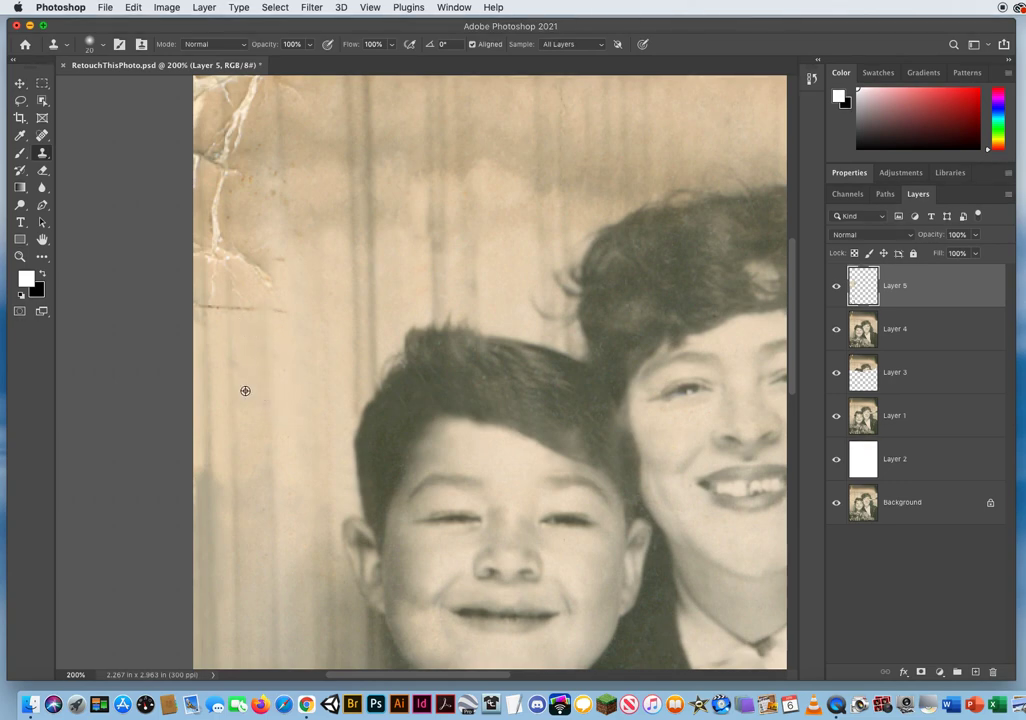
- View the whole photo at 100% and toggle Layers 3, 4 and 5 to compare the restoration with the damaged original
left_click(19, 257)
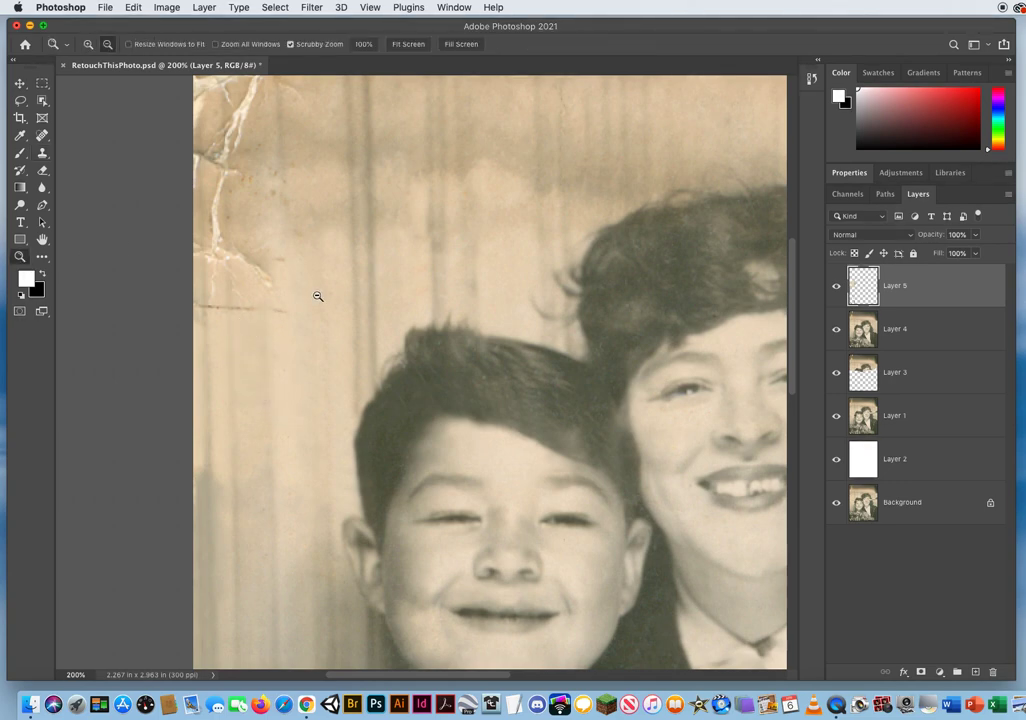
left_click(318, 296, "alt")
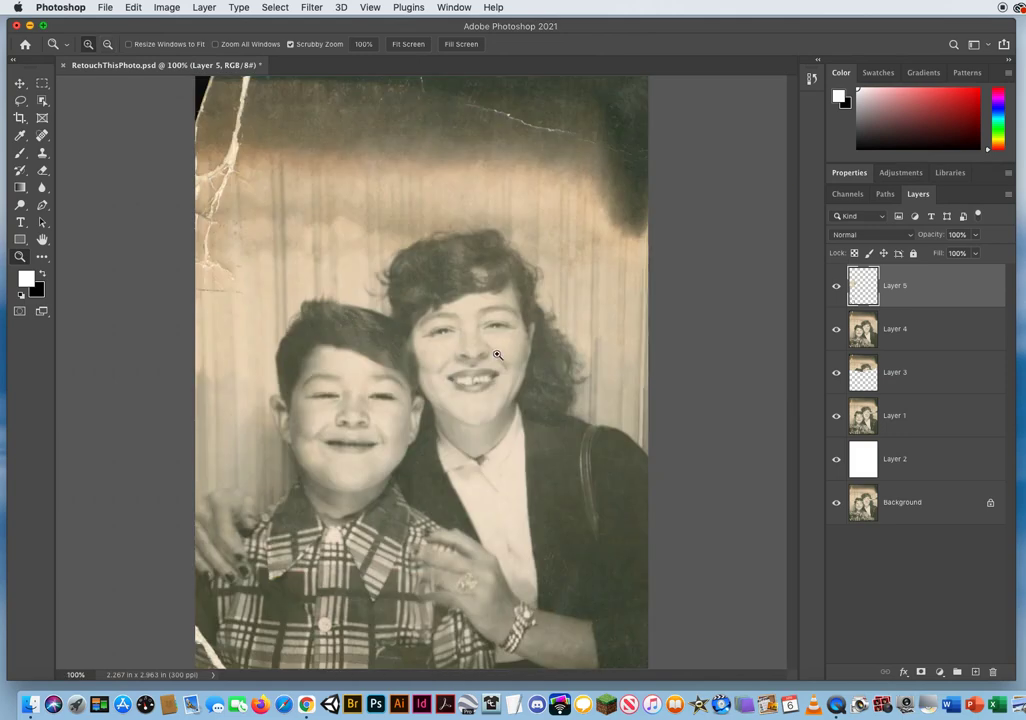
left_click(836, 287)
left_click(836, 287)
left_click(837, 373)
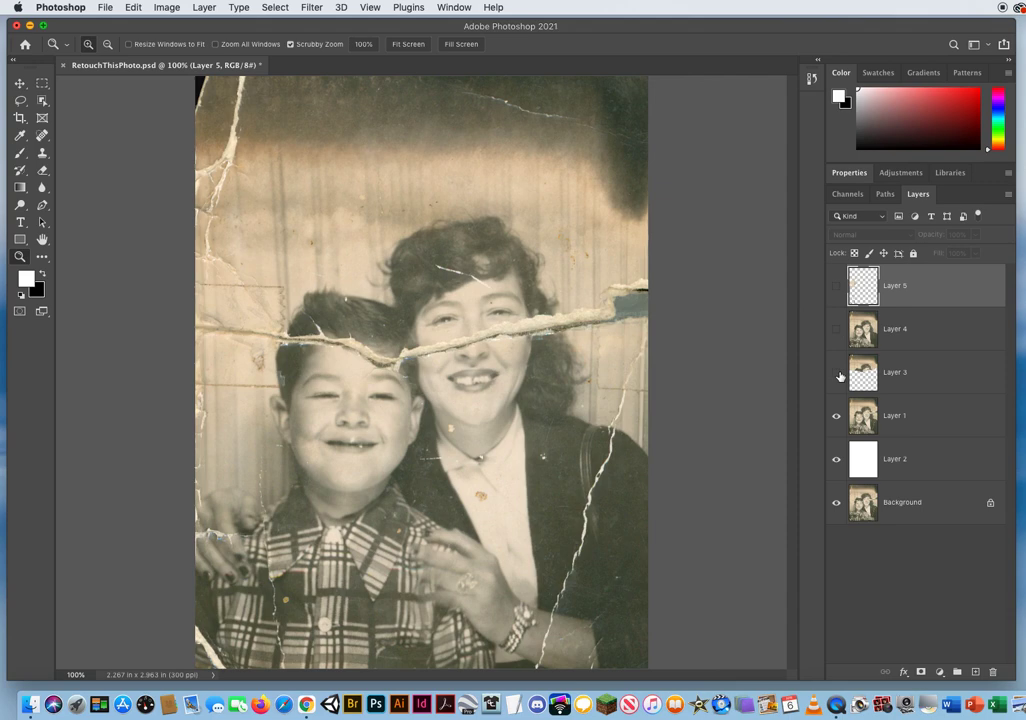
left_click(837, 287)
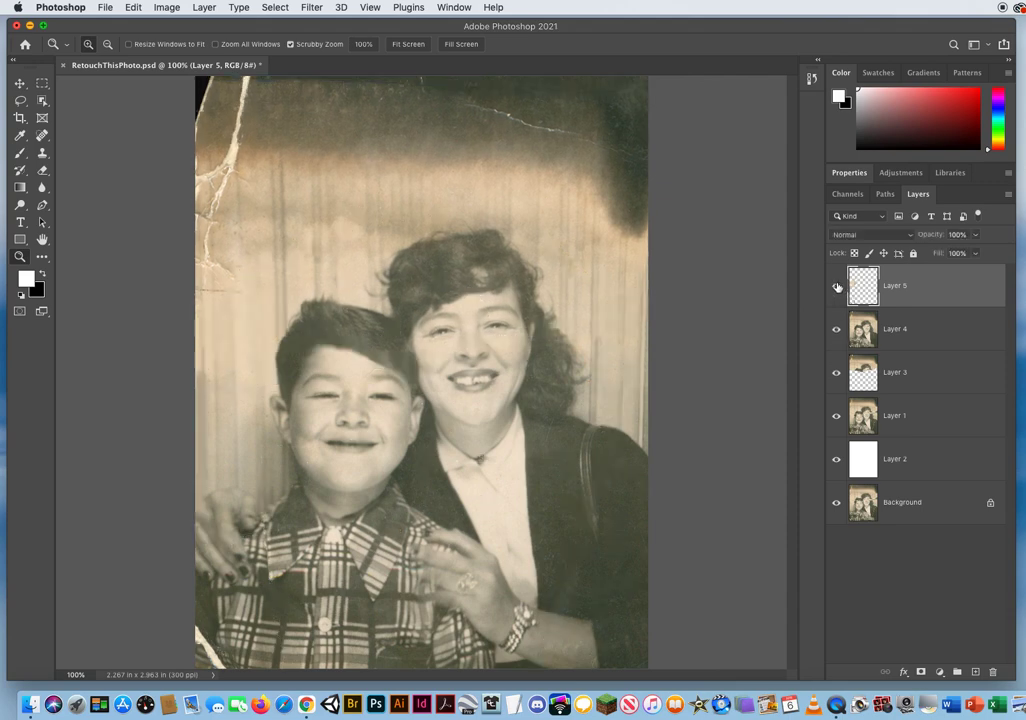
left_click(838, 372)
left_click_drag(837, 329, 837, 287)
- Save the retouched document, with the view enlarged on the cracked upper-left corner of the photo
left_click(251, 290)
key("space")
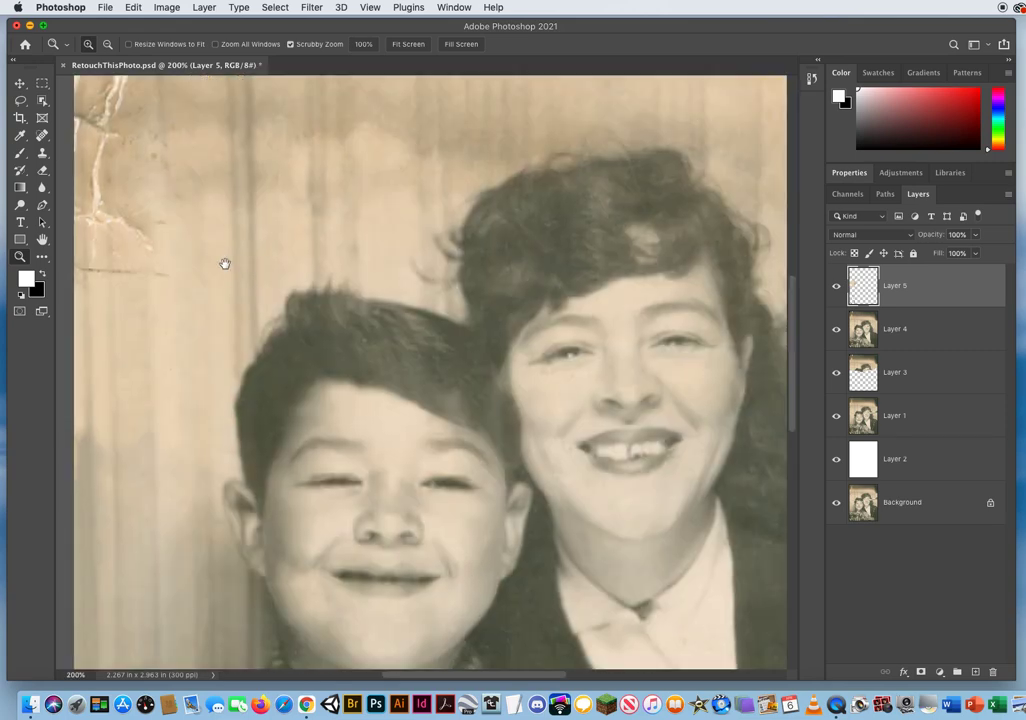
left_click_drag(224, 263, 390, 418)
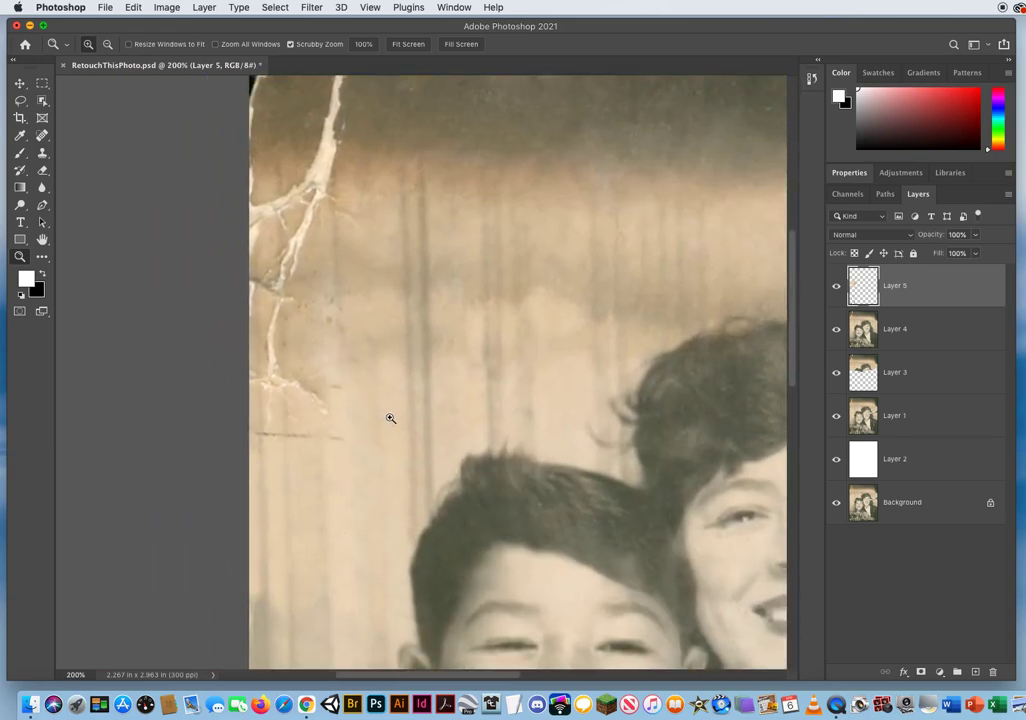
left_click(104, 7)
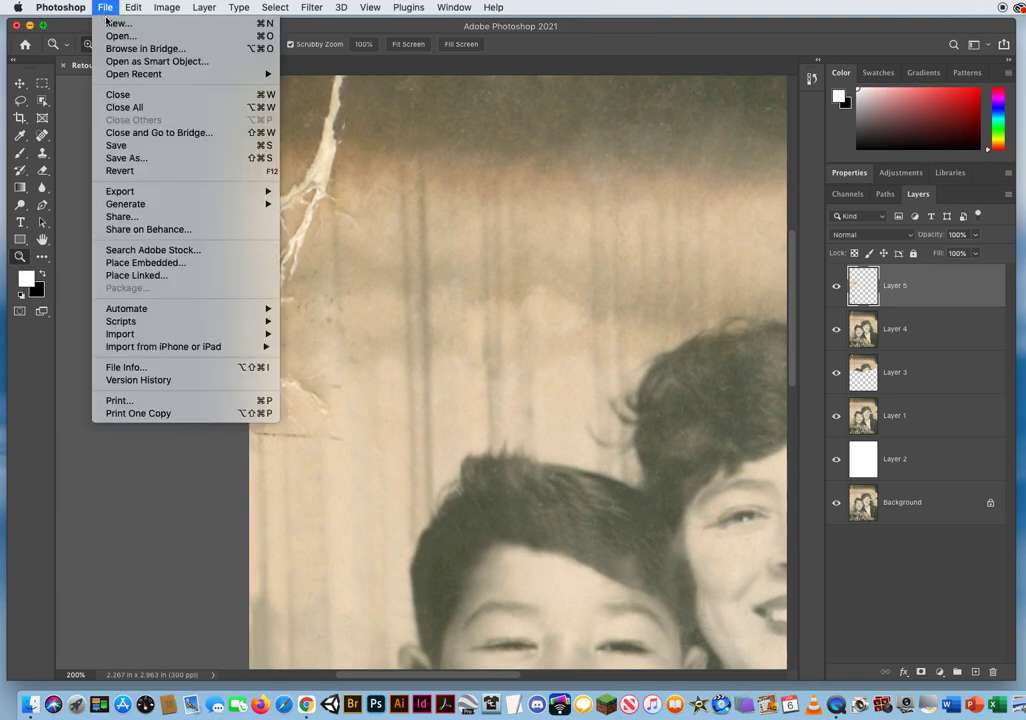
left_click(120, 146)
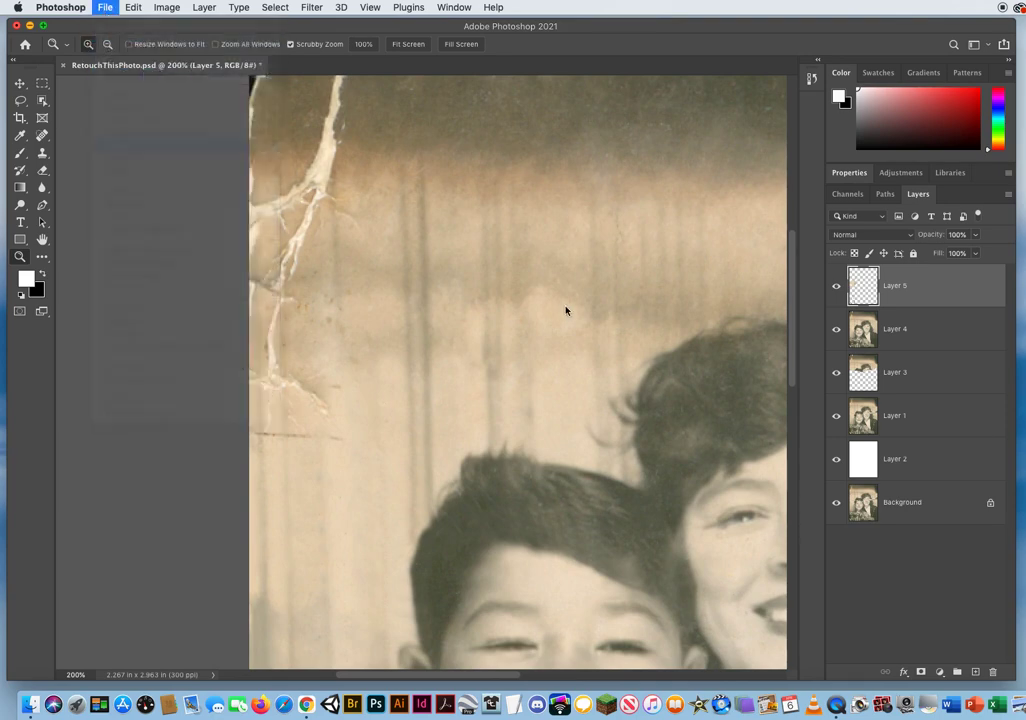
- Clone wall texture with a 25 px brush over the lower branches of the white crack and the horizontal line beneath them
left_click(42, 153)
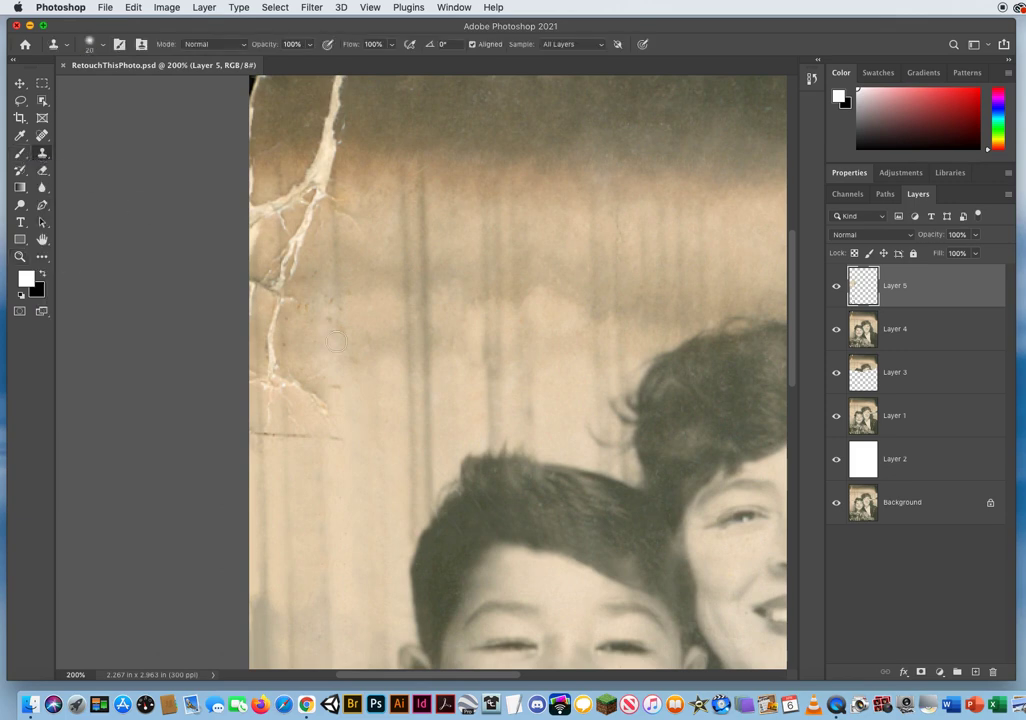
left_click_drag(354, 346, 360, 347)
left_click_drag(341, 460, 333, 340)
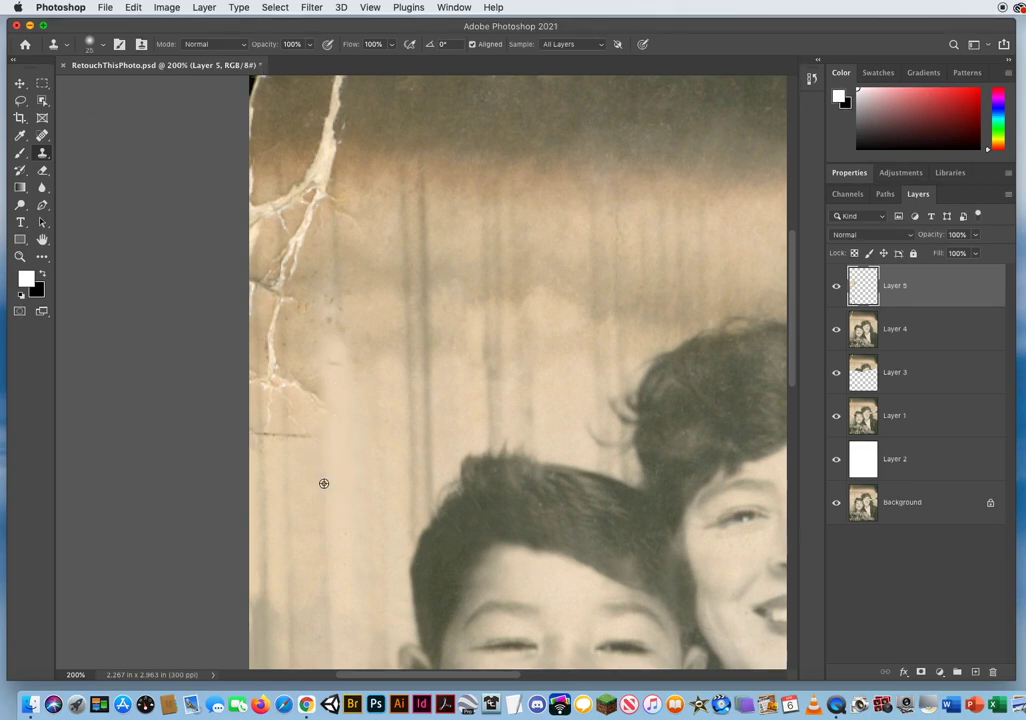
left_click(325, 505, "alt")
mouse_move(322, 435)
left_mouse_down()
mouse_move(320, 366)
mouse_move(318, 467)
mouse_move(298, 404)
left_mouse_up()
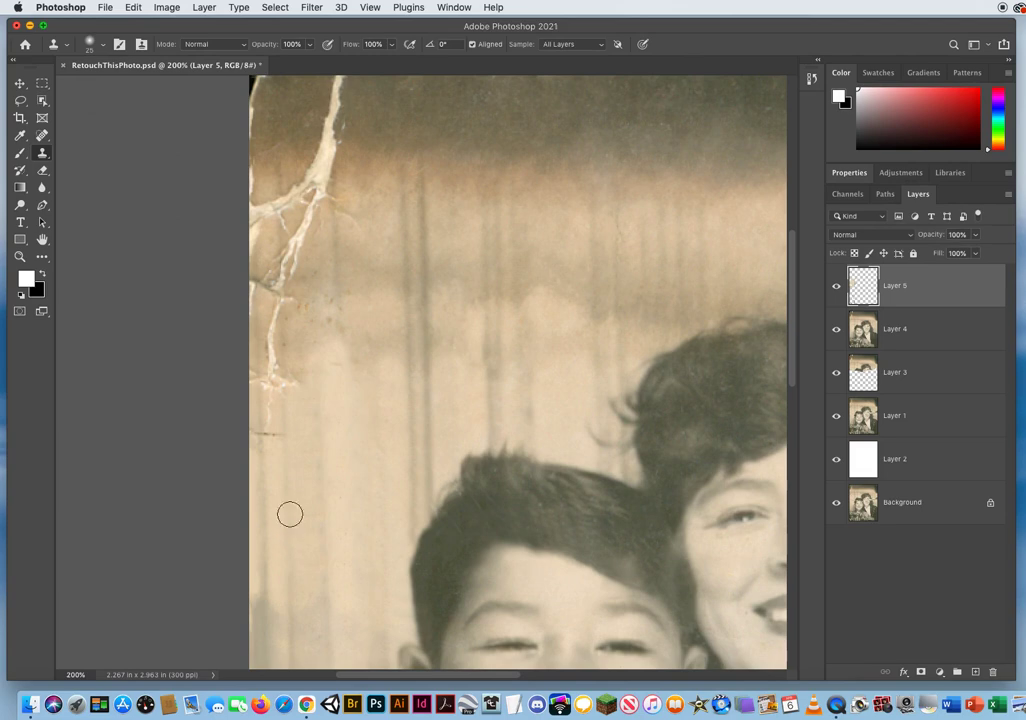
mouse_move(284, 433)
left_mouse_down()
mouse_move(283, 372)
mouse_move(276, 425)
mouse_move(267, 357)
mouse_move(263, 437)
mouse_move(268, 339)
left_mouse_up()
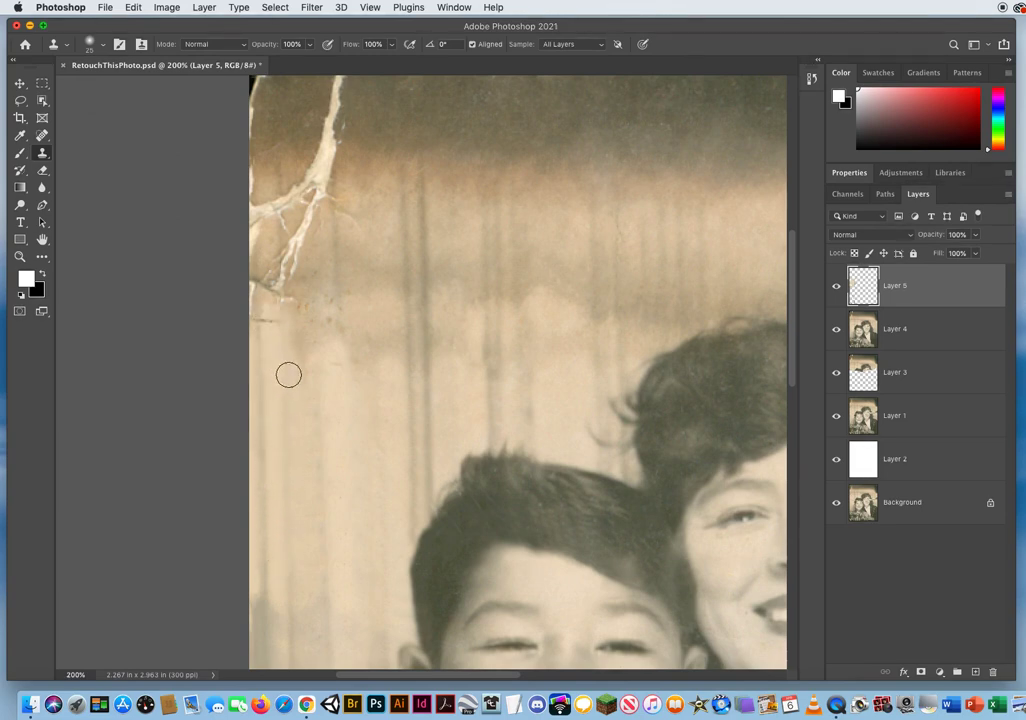
- Clone clean wall texture over the faint spots below and beside the horizontal crease line near the photo's left edge
left_click(321, 445, "alt")
mouse_move(316, 385)
left_mouse_down()
mouse_move(309, 312)
mouse_move(310, 391)
mouse_move(297, 383)
mouse_move(302, 344)
mouse_move(336, 321)
left_mouse_up()
left_click(342, 436, "alt")
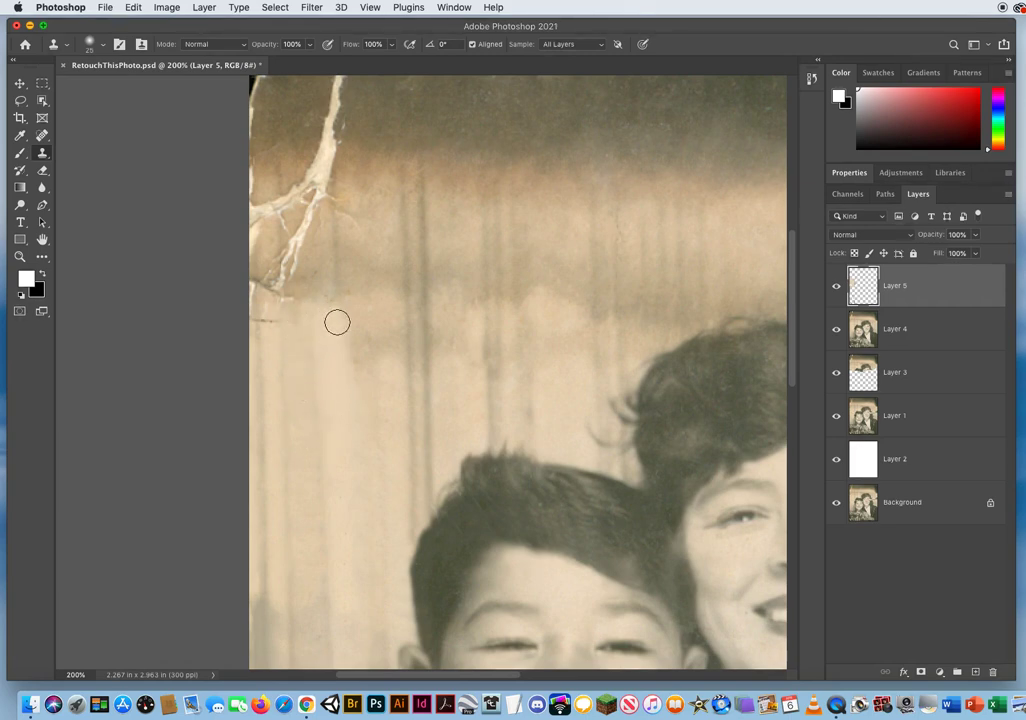
left_click(366, 448, "alt")
mouse_move(362, 391)
left_mouse_down()
mouse_move(364, 401)
mouse_move(378, 321)
mouse_move(389, 366)
left_mouse_up()
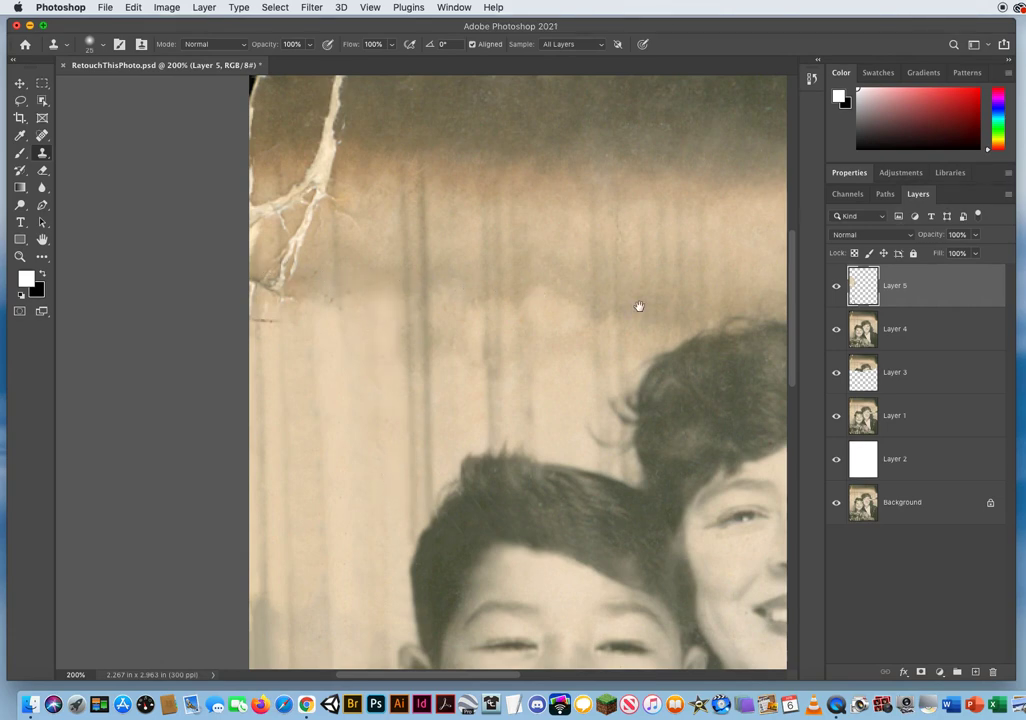
- Clone wall texture over the upper end of the dark vertical streak beside the woman's hair, viewed at 300%
mouse_move(713, 318)
left_mouse_down()
mouse_move(474, 351)
mouse_move(575, 353)
left_mouse_up()
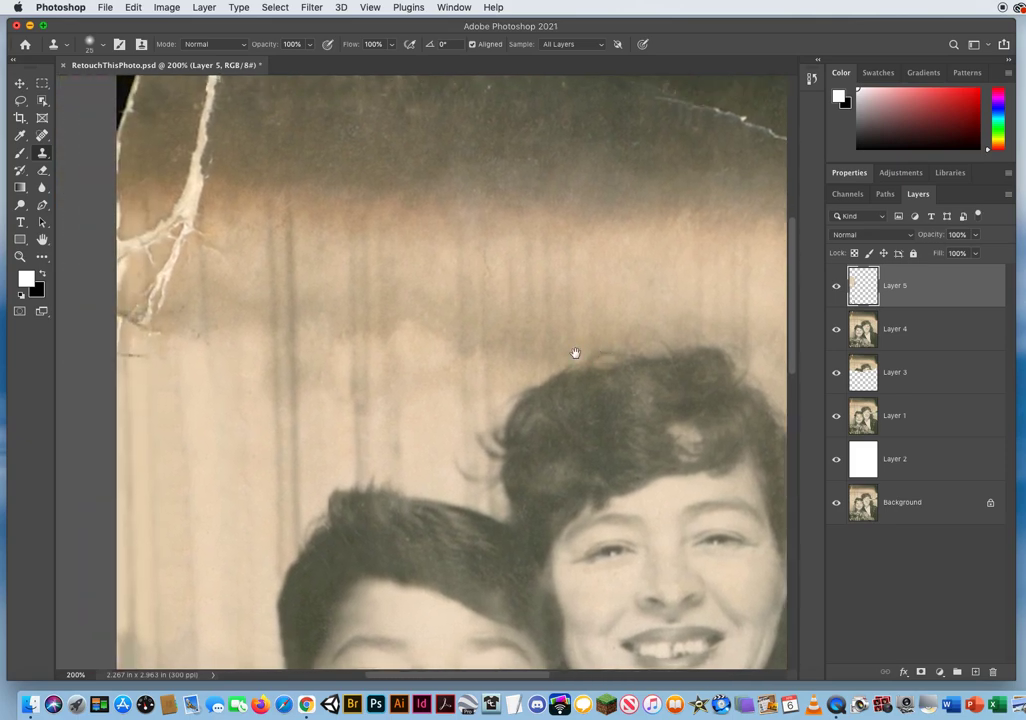
key("z")
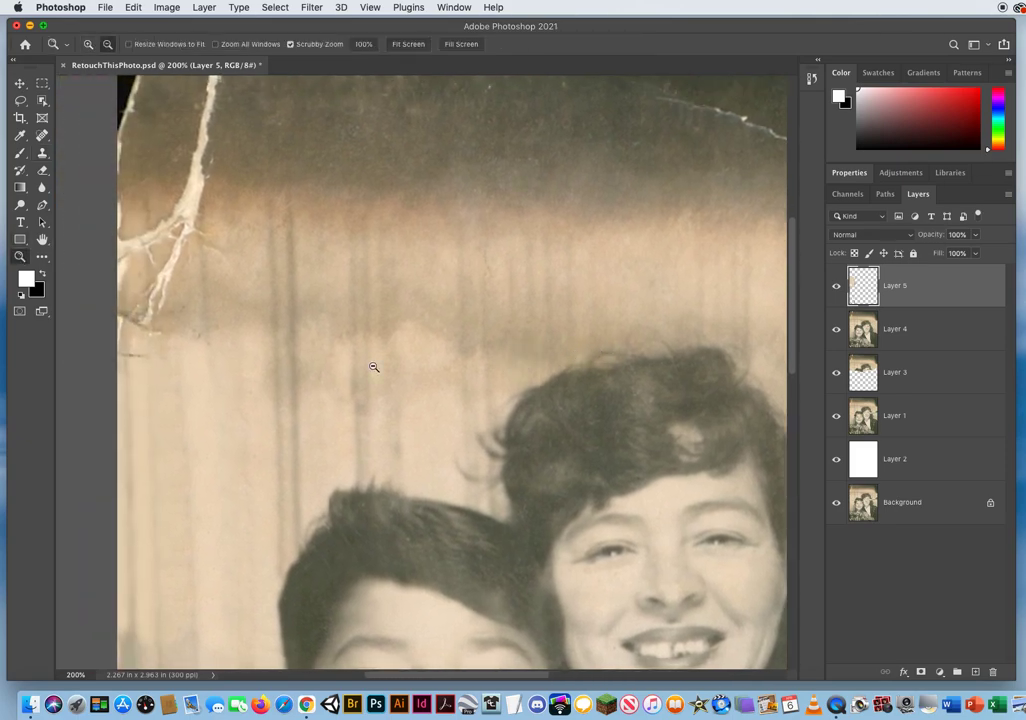
left_click(373, 366, "alt")
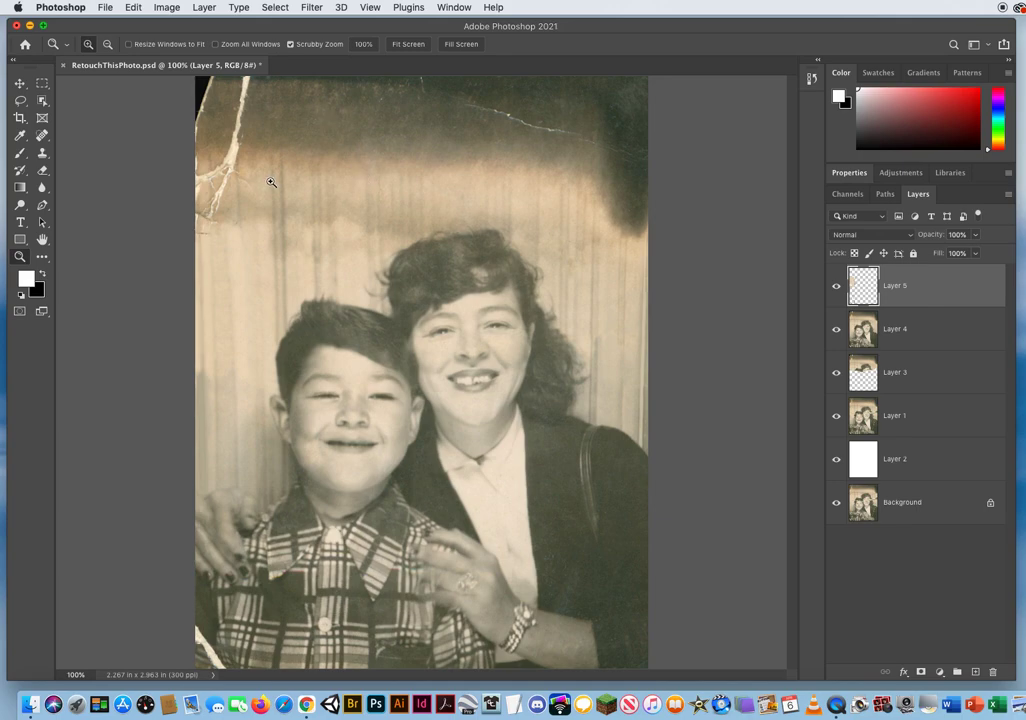
left_click(591, 344)
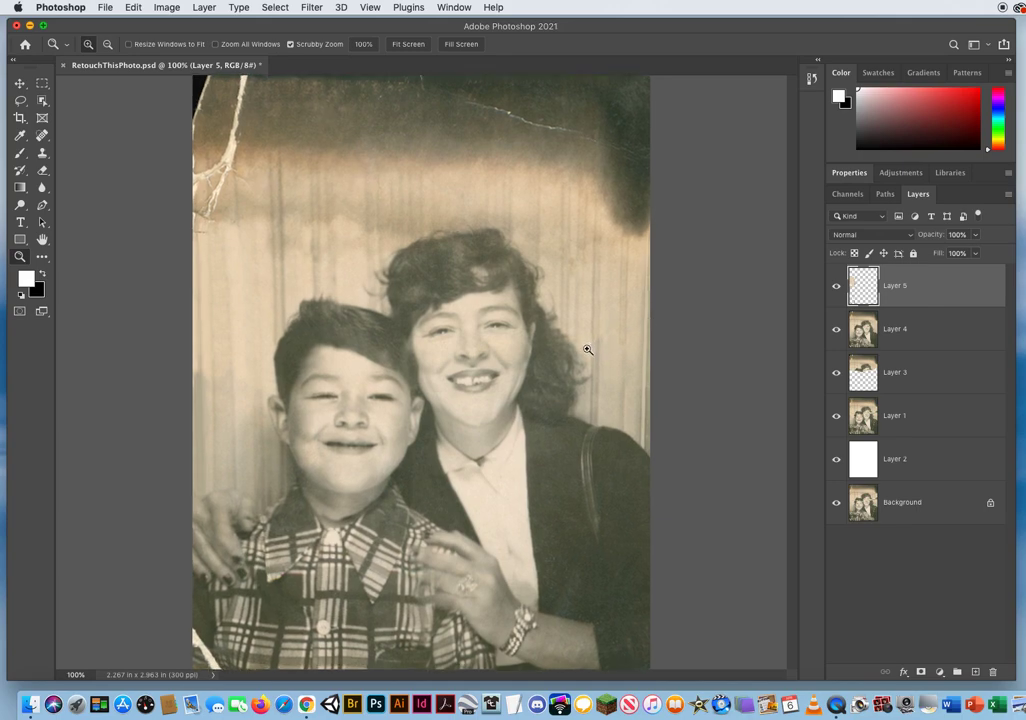
left_click(595, 333)
left_click_drag(623, 343, 262, 333)
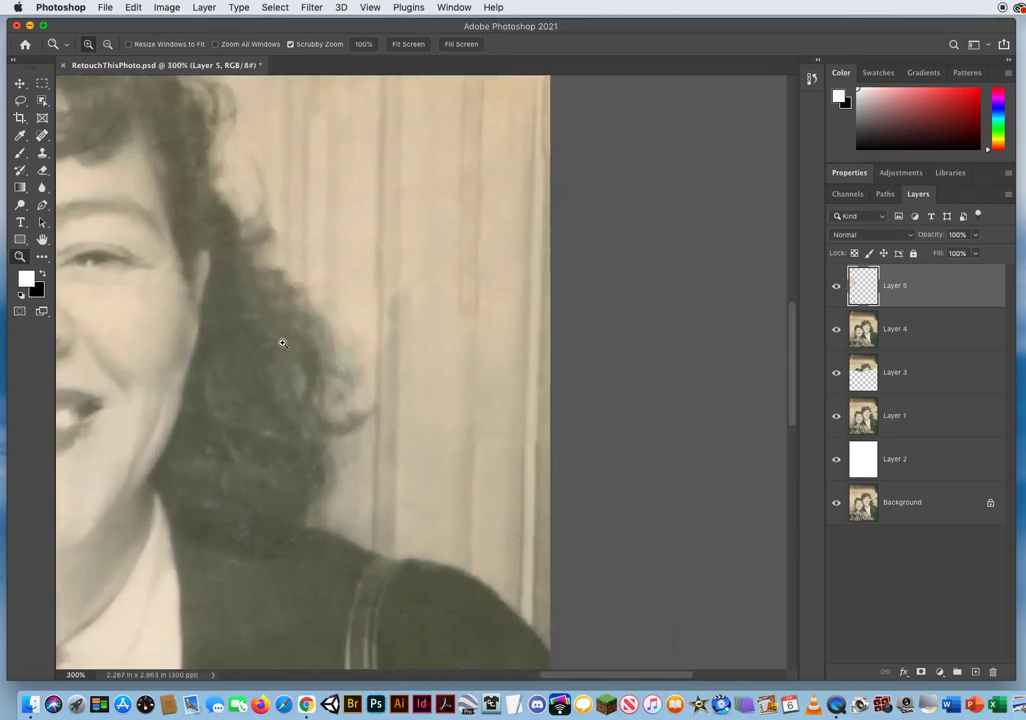
left_click(42, 152)
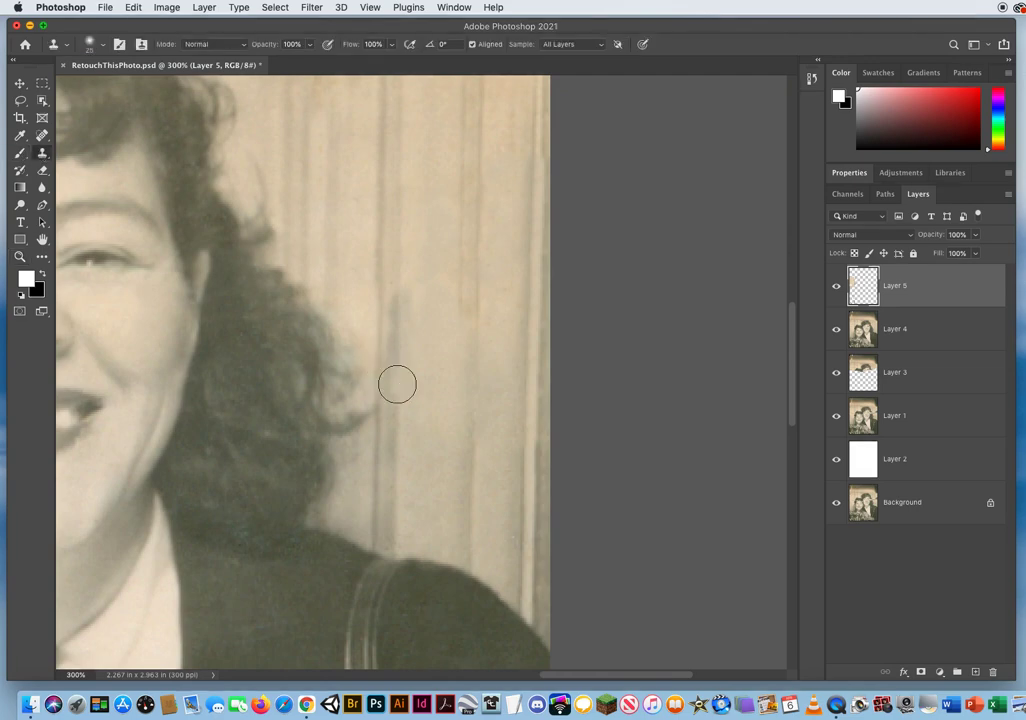
left_click_drag(388, 305, 394, 282)
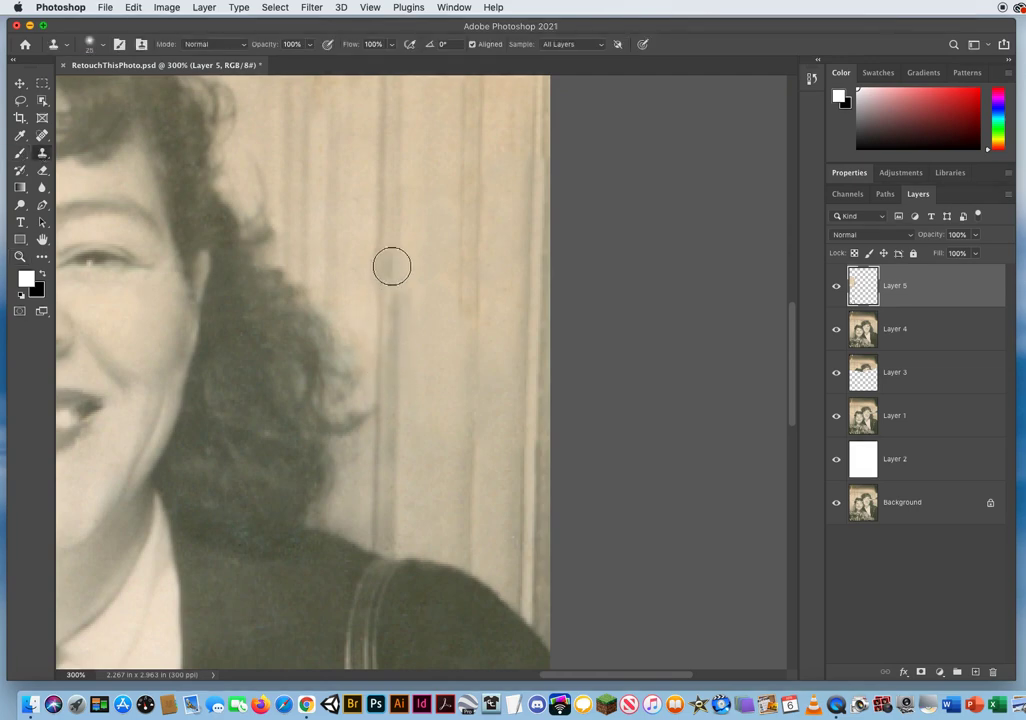
left_click(390, 211, "alt")
left_click(391, 271)
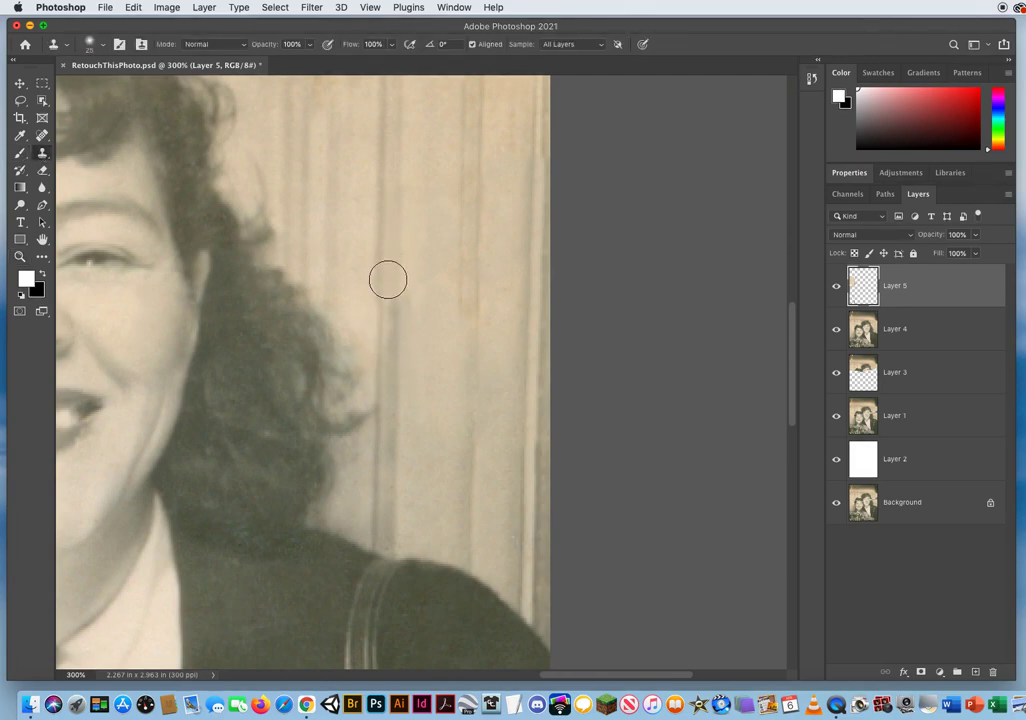
left_click_drag(388, 281, 388, 344)
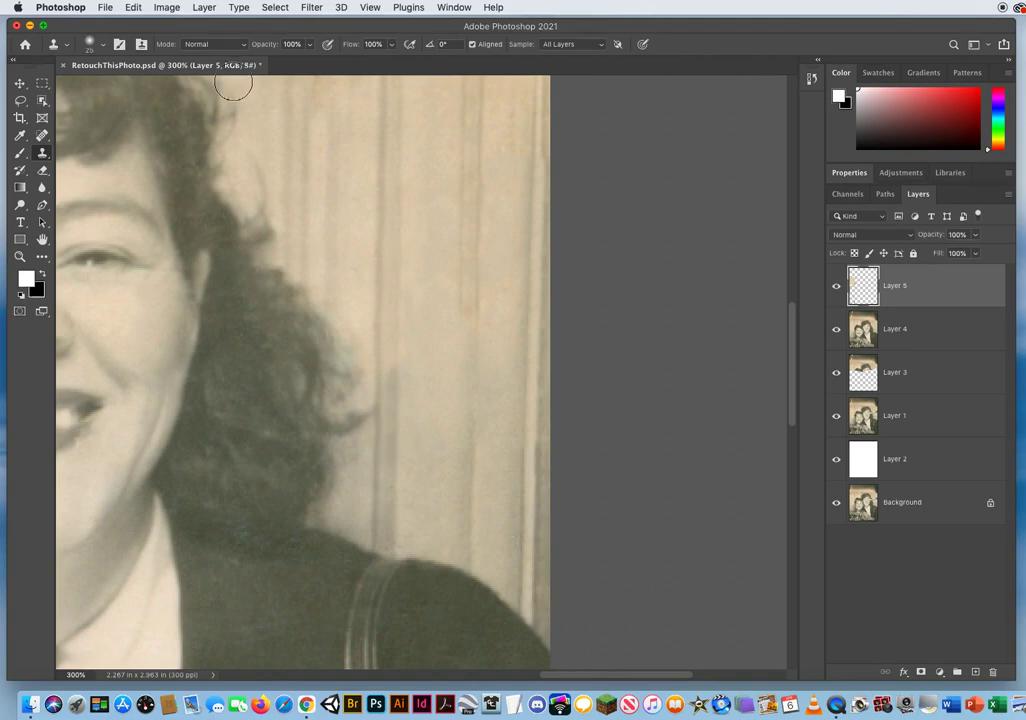
- Lower the Clone Stamp opacity to 28% and blend the dark streak beside the woman's hair down toward her shoulder
left_click(249, 45)
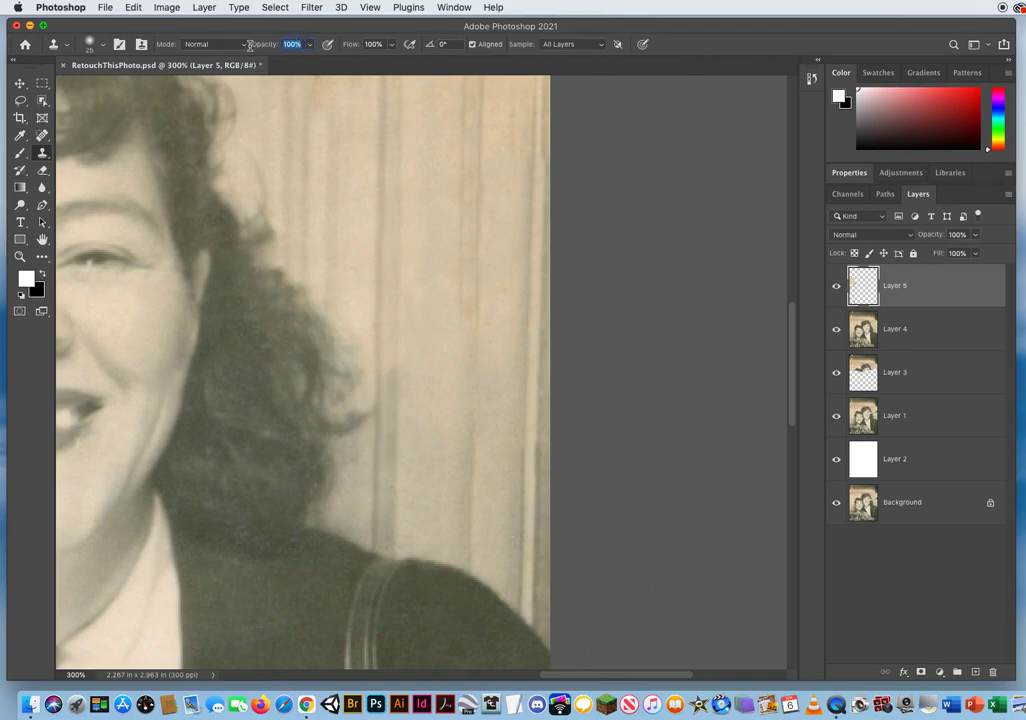
left_click(308, 45)
left_click(314, 28)
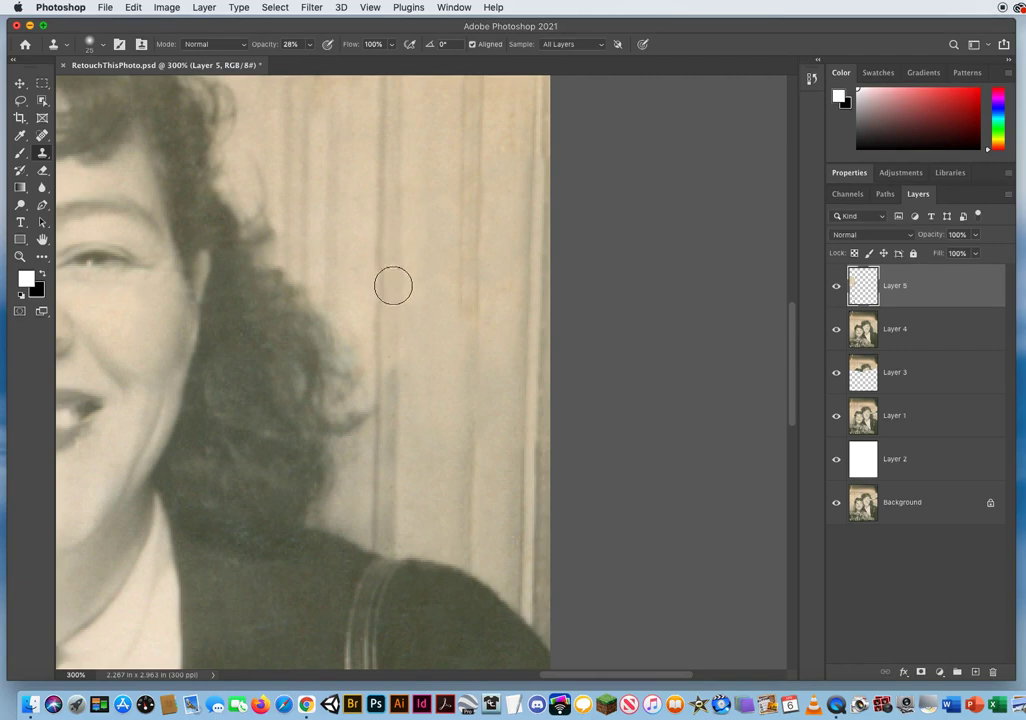
left_click_drag(390, 379, 387, 483)
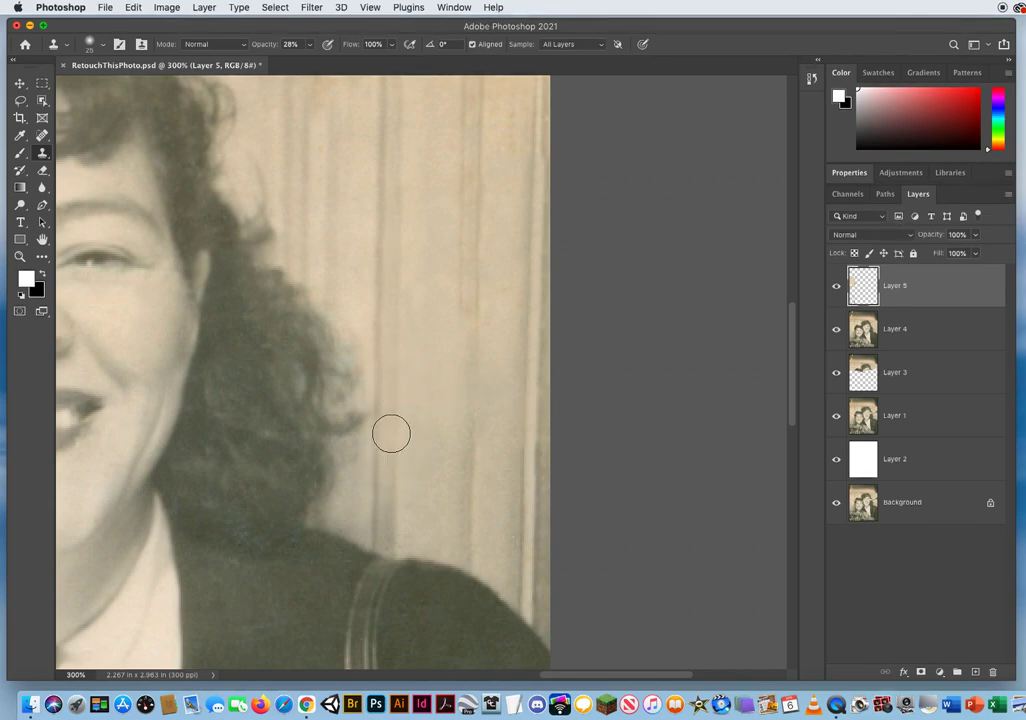
- Clone wall texture at 28% opacity over the stained vertical strip between the woman's hair and the photo's right edge
left_click_drag(493, 274, 556, 204)
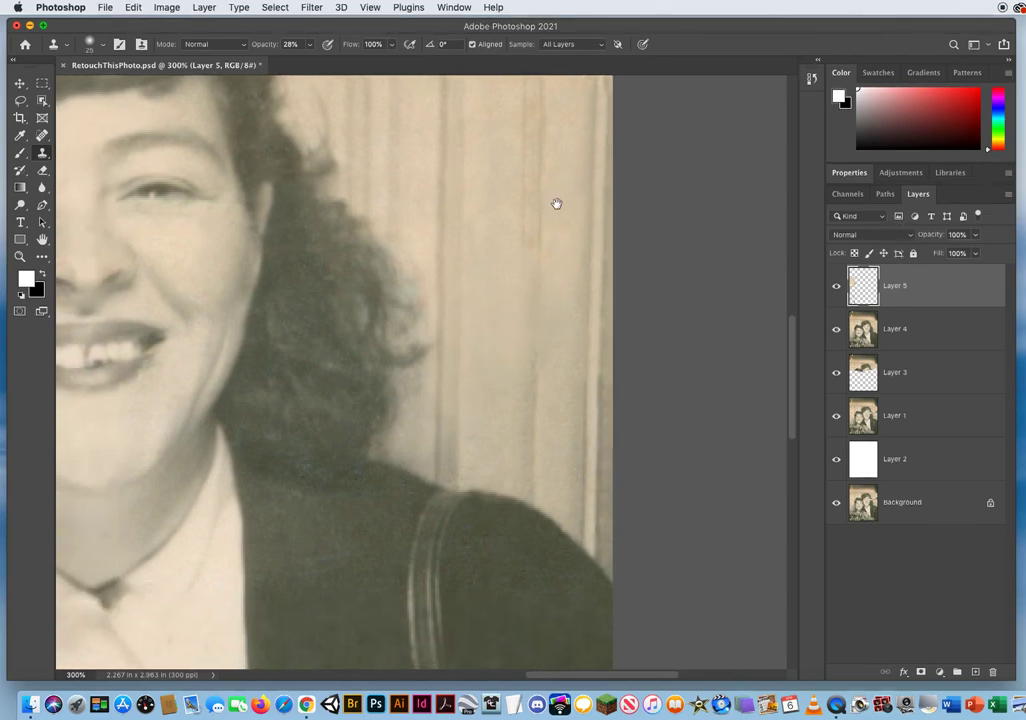
left_click(529, 423, "alt")
left_click_drag(531, 364, 530, 301)
mouse_move(534, 199)
left_mouse_down()
mouse_move(532, 342)
mouse_move(545, 395)
mouse_move(533, 310)
mouse_move(532, 348)
left_mouse_up()
- Clone lighter wall texture over the shaded panel lines below the dark blotch in the photo's upper-right corner
left_click_drag(446, 510, 408, 577)
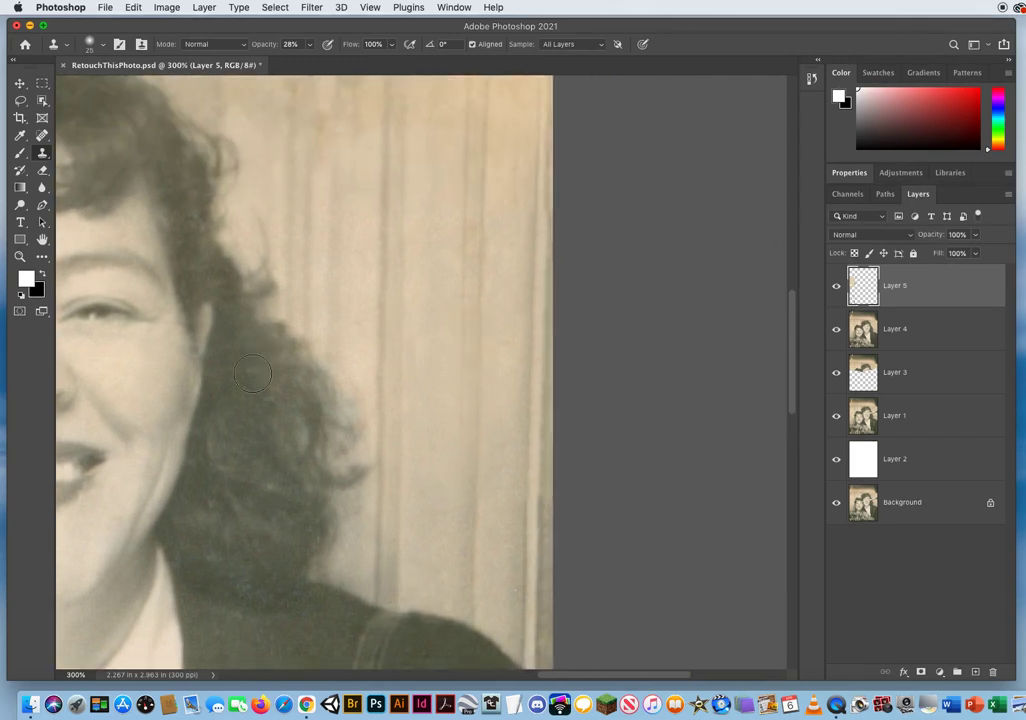
left_click_drag(373, 268, 506, 394)
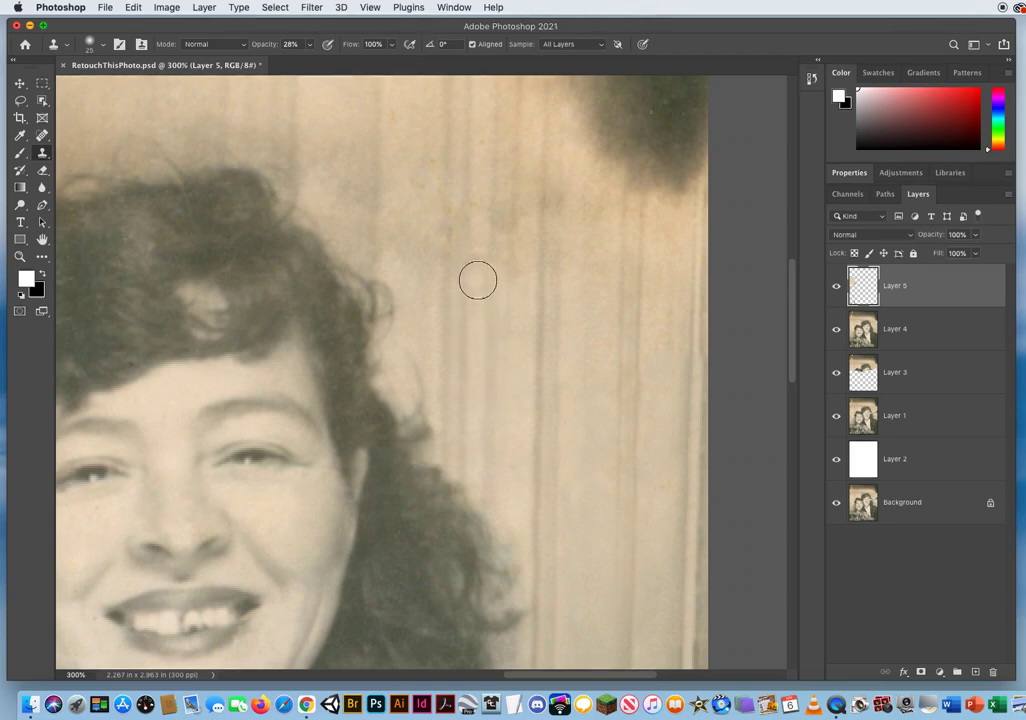
left_click(506, 353, "alt")
mouse_move(506, 264)
left_mouse_down()
mouse_move(510, 218)
mouse_move(519, 288)
left_mouse_up()
mouse_move(533, 235)
left_mouse_down()
mouse_move(536, 296)
mouse_move(559, 289)
mouse_move(550, 289)
mouse_move(544, 327)
left_mouse_up()
left_click(550, 327, "alt")
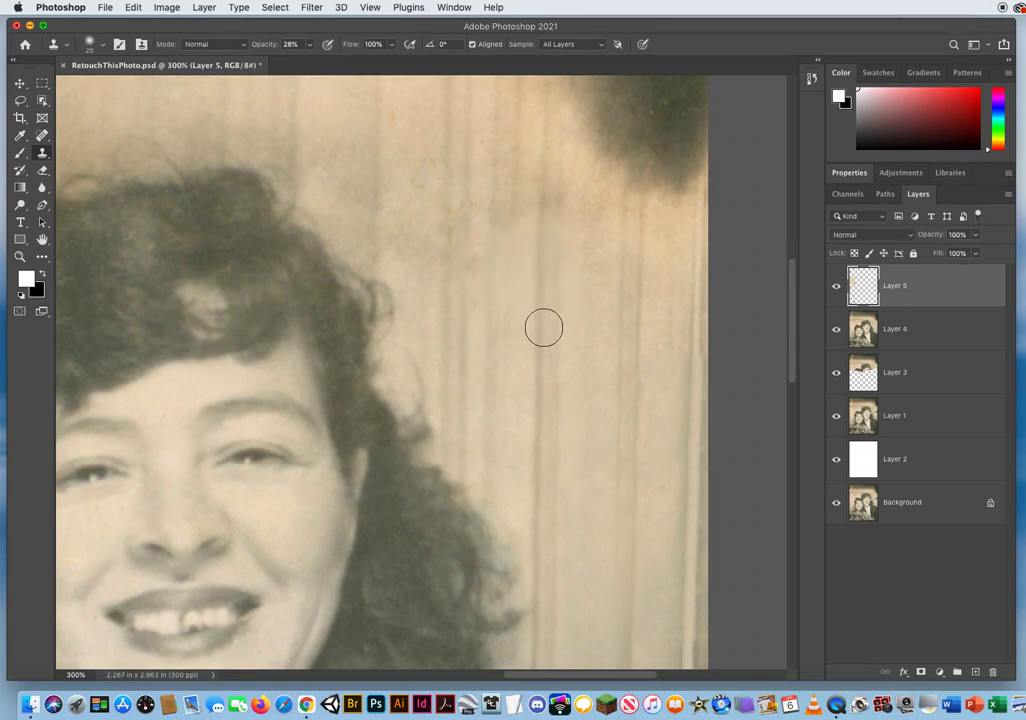
left_click(582, 331, "alt")
mouse_move(589, 272)
left_mouse_down()
mouse_move(589, 245)
mouse_move(590, 262)
left_mouse_up()
- Clone wall texture upward over the shaded, spotted wall directly beside the curls at the upper right of the woman's hair
left_click(456, 341, "alt")
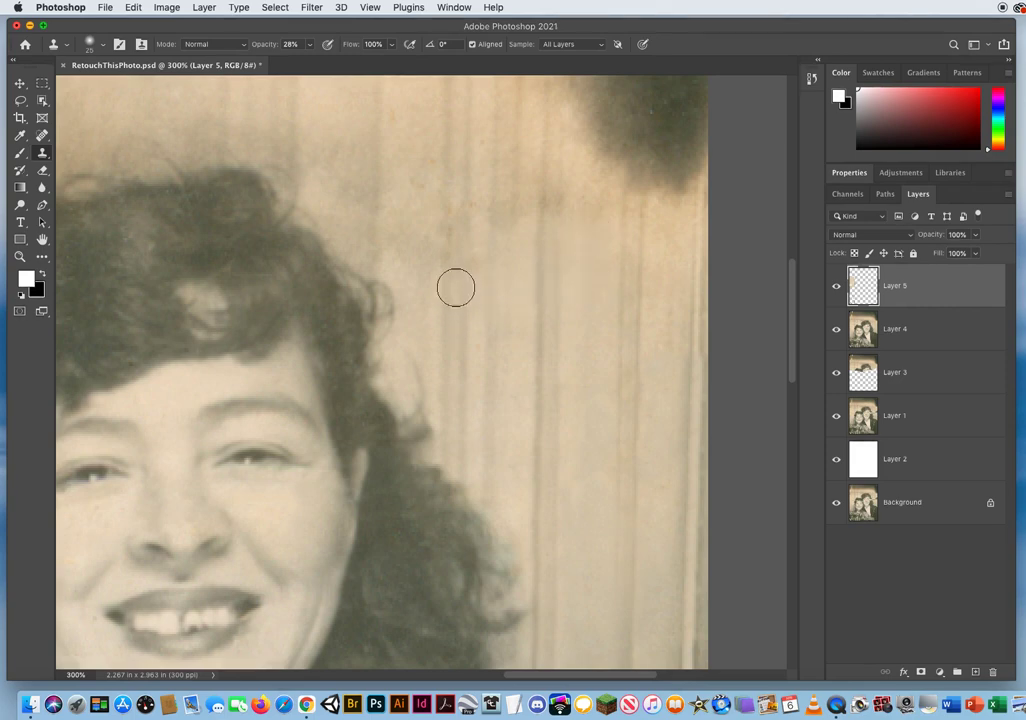
left_click_drag(458, 273, 466, 234)
left_click(456, 350, "alt")
left_click_drag(458, 214, 458, 210)
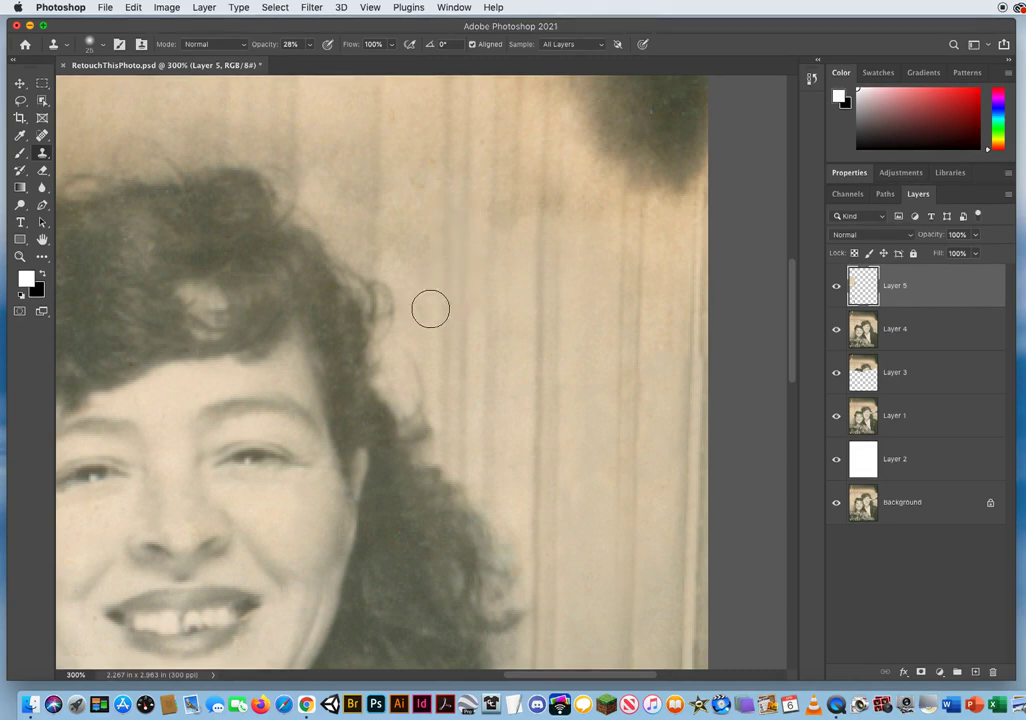
left_click_drag(426, 305, 417, 204)
mouse_move(404, 263)
left_mouse_down()
mouse_move(402, 226)
mouse_move(421, 272)
mouse_move(395, 241)
mouse_move(406, 191)
left_mouse_up()
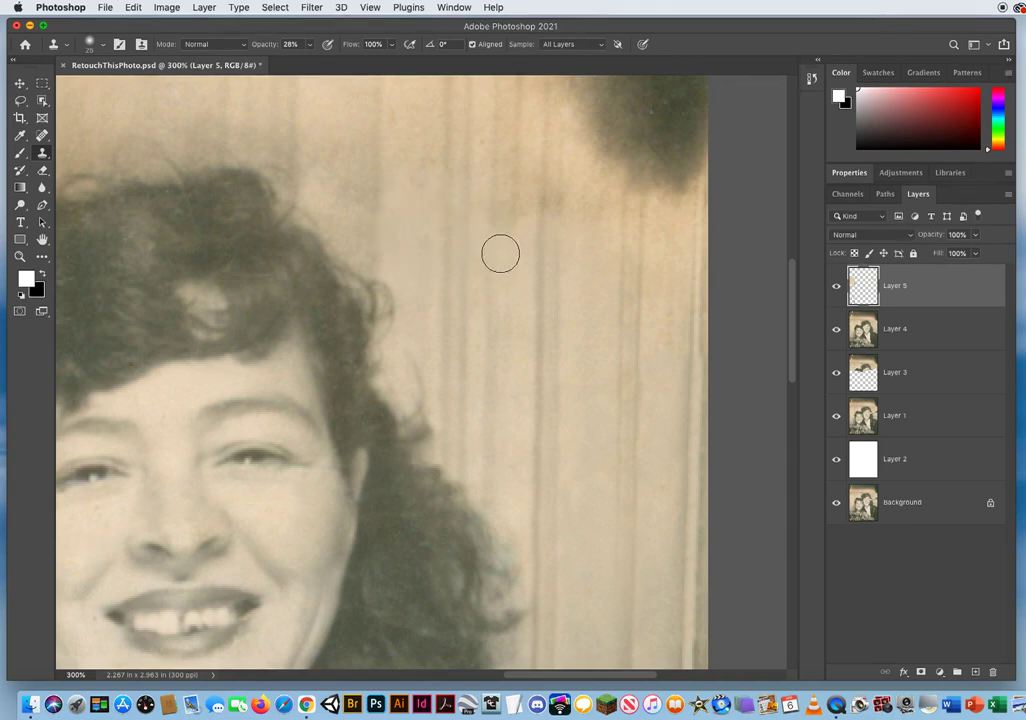
left_click_drag(499, 252, 504, 211)
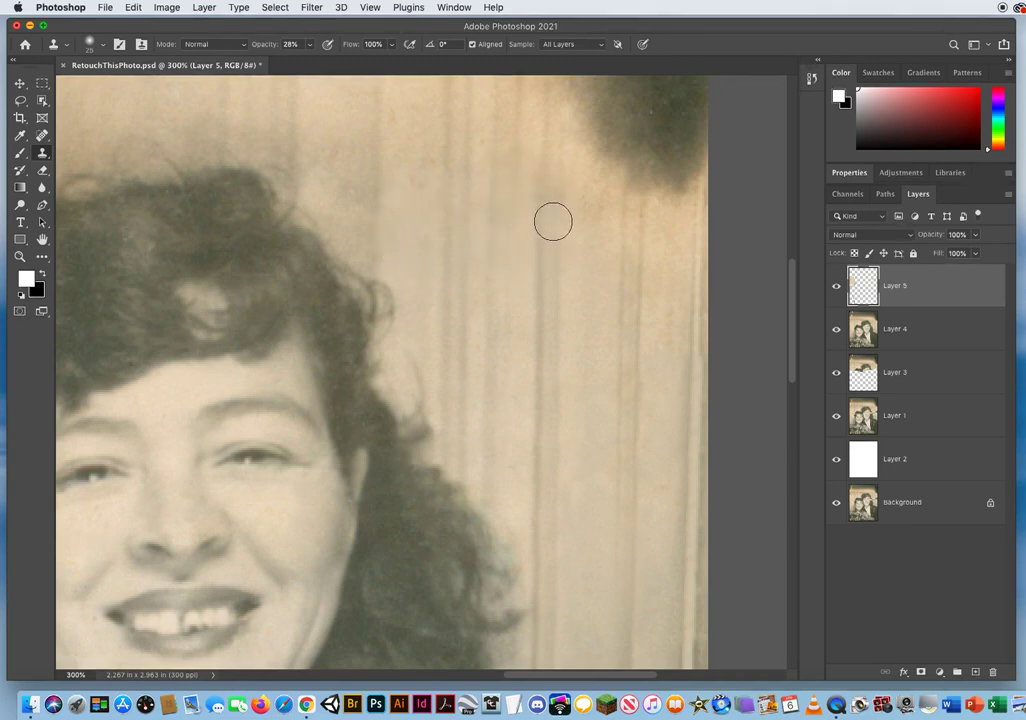
- Soften the remaining dark smudges on the wall along the lower-left side of the corner blotch with cloned texture
left_click_drag(590, 176, 595, 245)
left_click(524, 278, "alt")
mouse_move(529, 209)
left_mouse_down()
mouse_move(529, 185)
mouse_move(531, 226)
mouse_move(556, 167)
mouse_move(548, 220)
left_mouse_up()
left_click(536, 319)
left_click_drag(540, 241, 540, 163)
- Clone lighter wall texture with a 32 px brush over the right part of the dark band above the woman's hair
left_click_drag(389, 323, 606, 436)
left_click_drag(598, 243, 608, 250)
left_click(600, 240, "alt")
left_click_drag(600, 329, 600, 358)
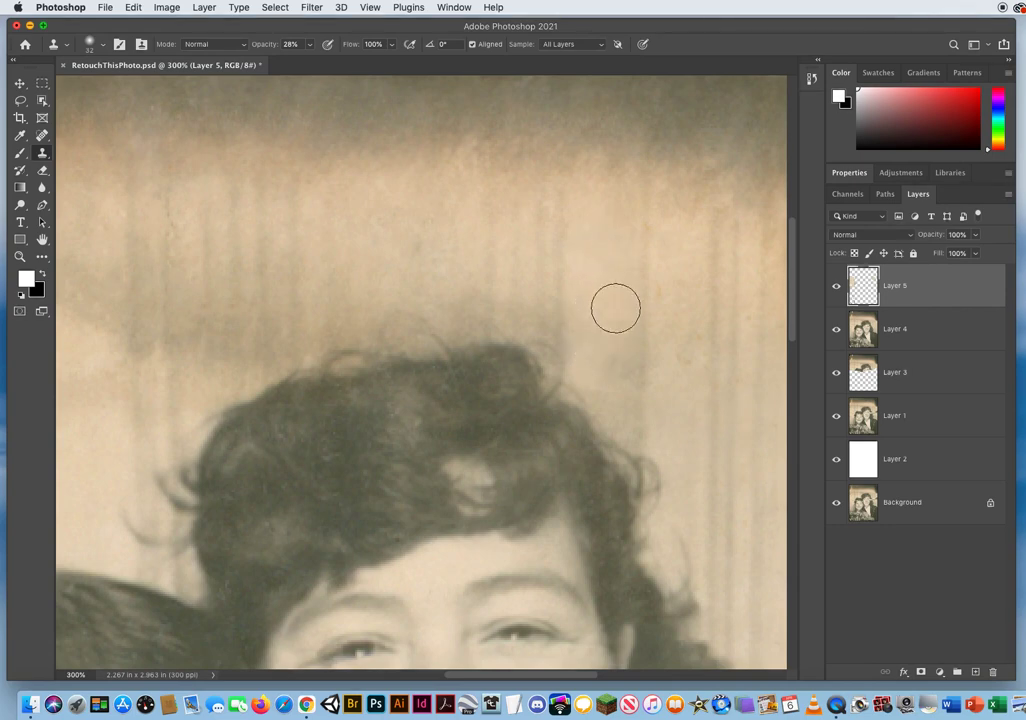
left_click_drag(632, 312, 642, 375)
left_click_drag(686, 321, 704, 375)
mouse_move(580, 272)
left_mouse_down()
mouse_move(572, 322)
mouse_move(550, 317)
left_mouse_up()
left_click_drag(545, 258, 537, 307)
left_click_drag(512, 290, 508, 307)
left_click_drag(482, 254, 452, 306)
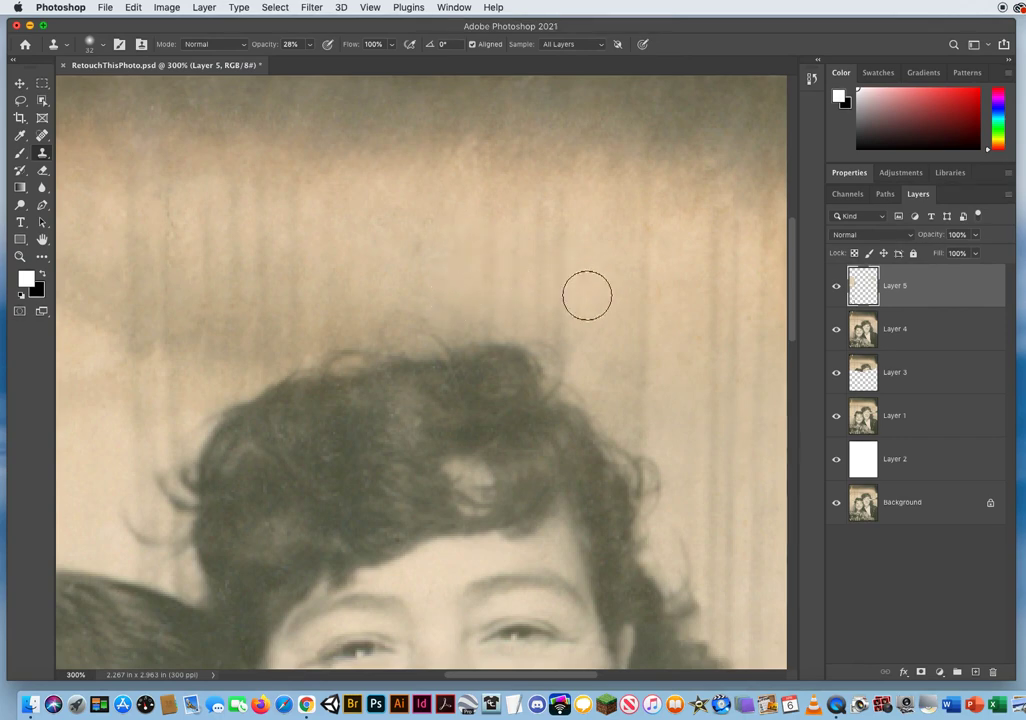
- Continue lightening the dark wall band above the woman's head, working leftward along the top of her hair with resampled texture
mouse_move(598, 338)
left_mouse_down()
mouse_move(600, 374)
mouse_move(639, 351)
mouse_move(652, 418)
left_mouse_up()
left_click_drag(548, 266, 543, 330)
mouse_move(497, 284)
left_mouse_down()
mouse_move(457, 256)
mouse_move(449, 312)
mouse_move(415, 292)
left_mouse_up()
left_click(420, 208, "alt")
mouse_move(421, 229)
left_mouse_down()
mouse_move(391, 278)
mouse_move(336, 305)
left_mouse_up()
left_click(406, 244, "alt")
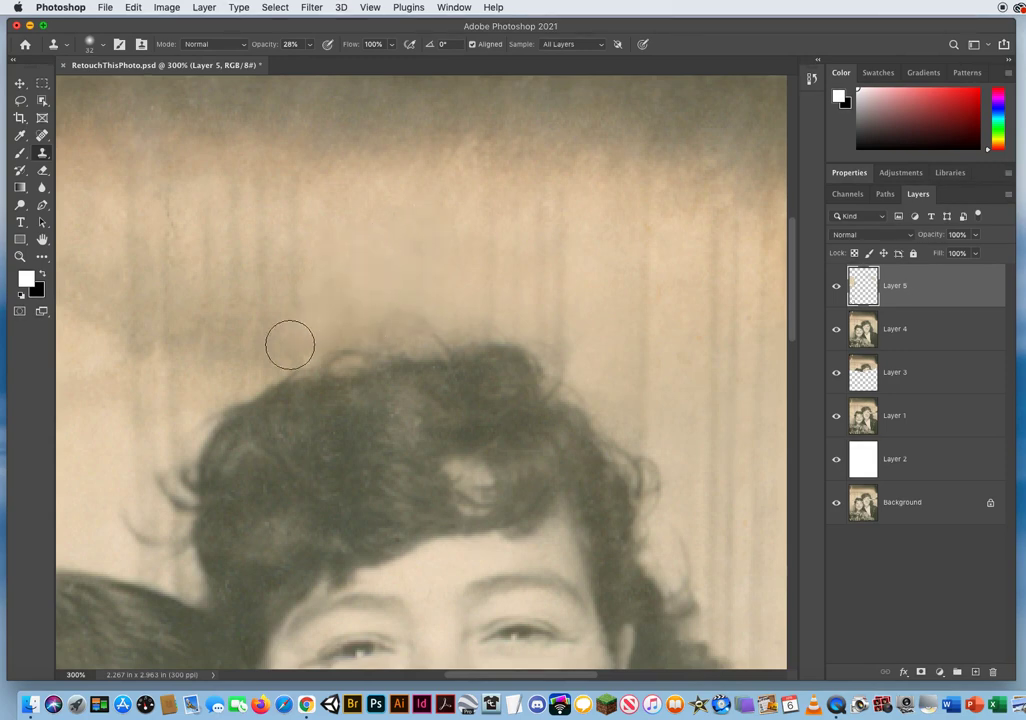
- Clone wall texture over the blotches and uneven vertical streaks on the wall above the boy's head
left_click_drag(225, 401, 469, 318)
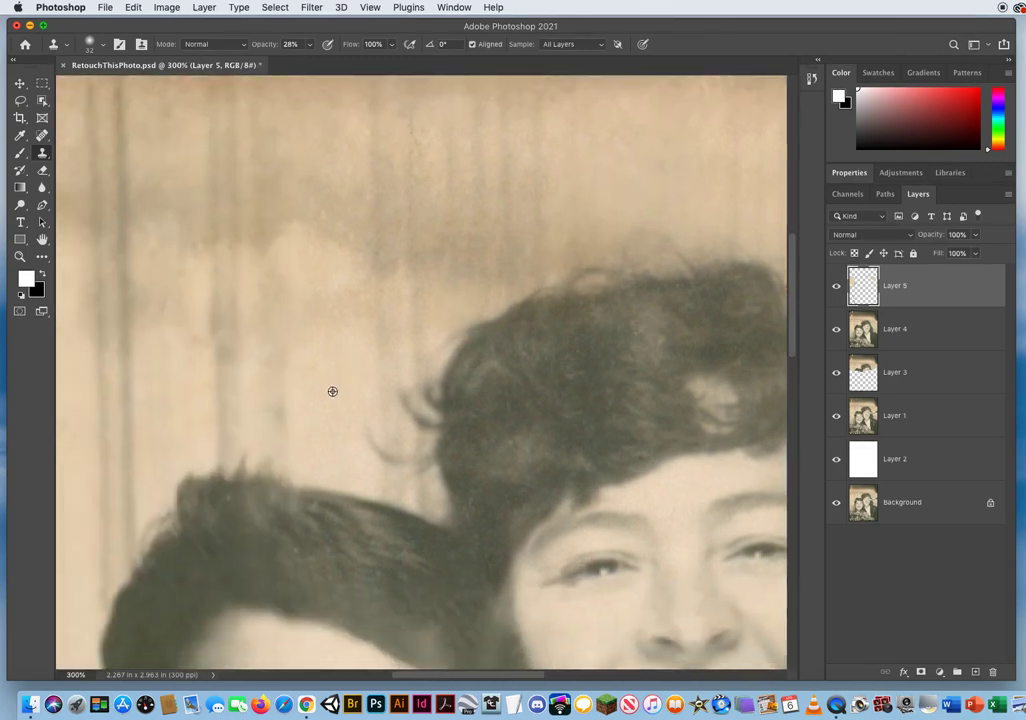
mouse_move(330, 290)
left_mouse_down()
mouse_move(315, 341)
mouse_move(299, 320)
mouse_move(281, 361)
mouse_move(292, 308)
mouse_move(340, 346)
mouse_move(344, 298)
mouse_move(362, 336)
left_mouse_up()
left_click_drag(280, 437, 286, 370)
mouse_move(273, 305)
left_mouse_down()
mouse_move(231, 401)
mouse_move(227, 298)
left_mouse_up()
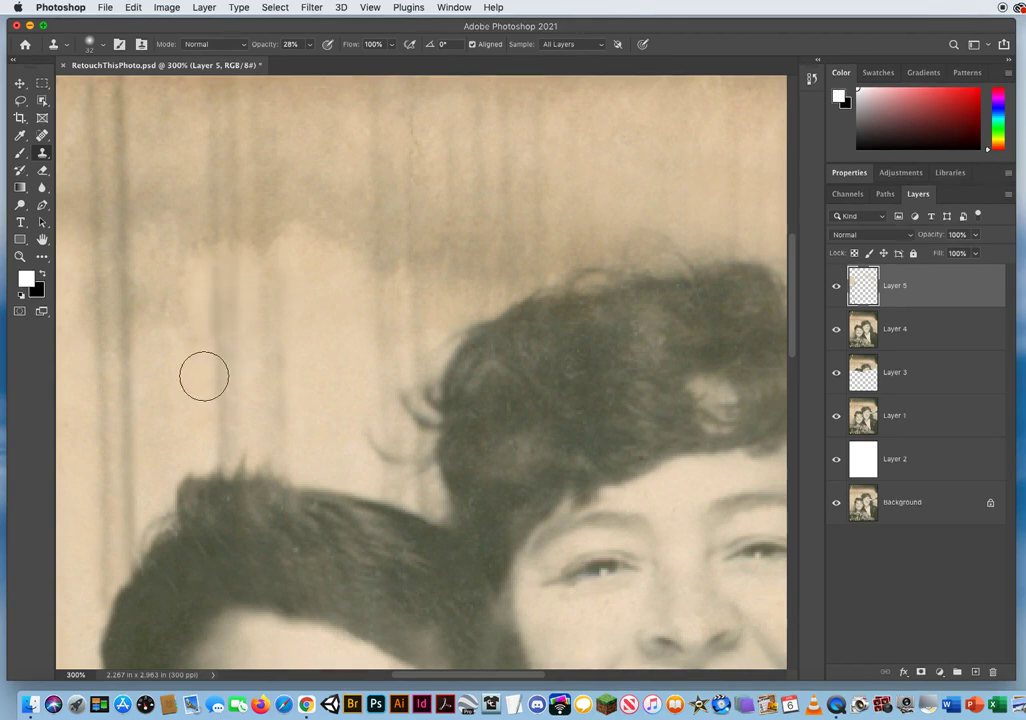
mouse_move(204, 377)
left_mouse_down()
mouse_move(204, 291)
mouse_move(179, 341)
mouse_move(159, 354)
mouse_move(550, 314)
left_mouse_up()
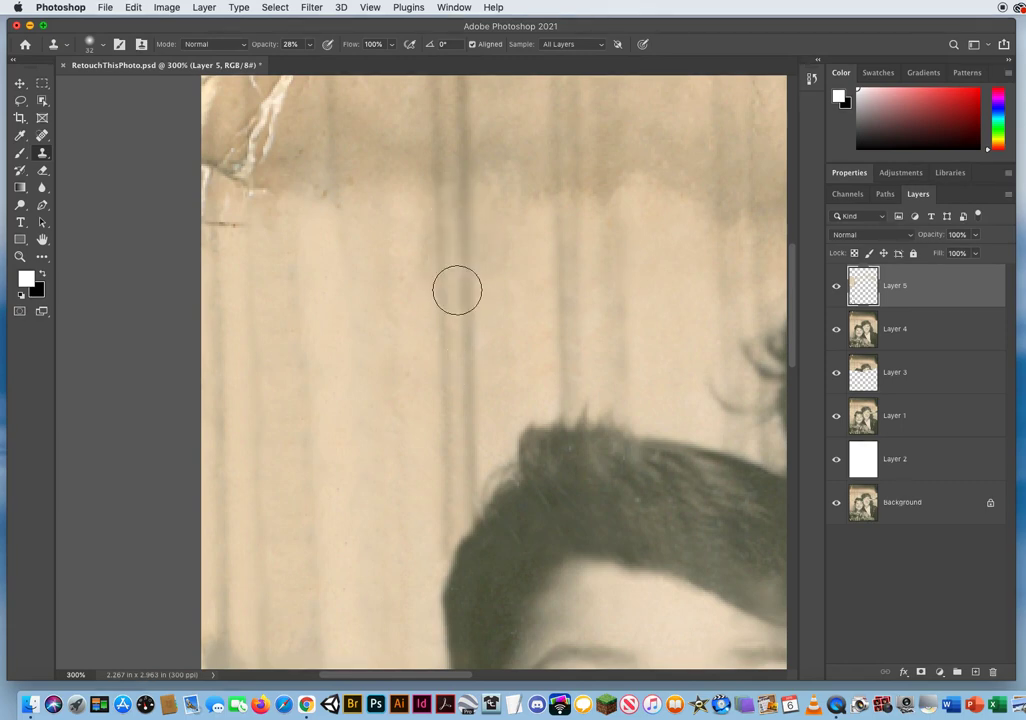
left_click_drag(478, 236, 483, 291)
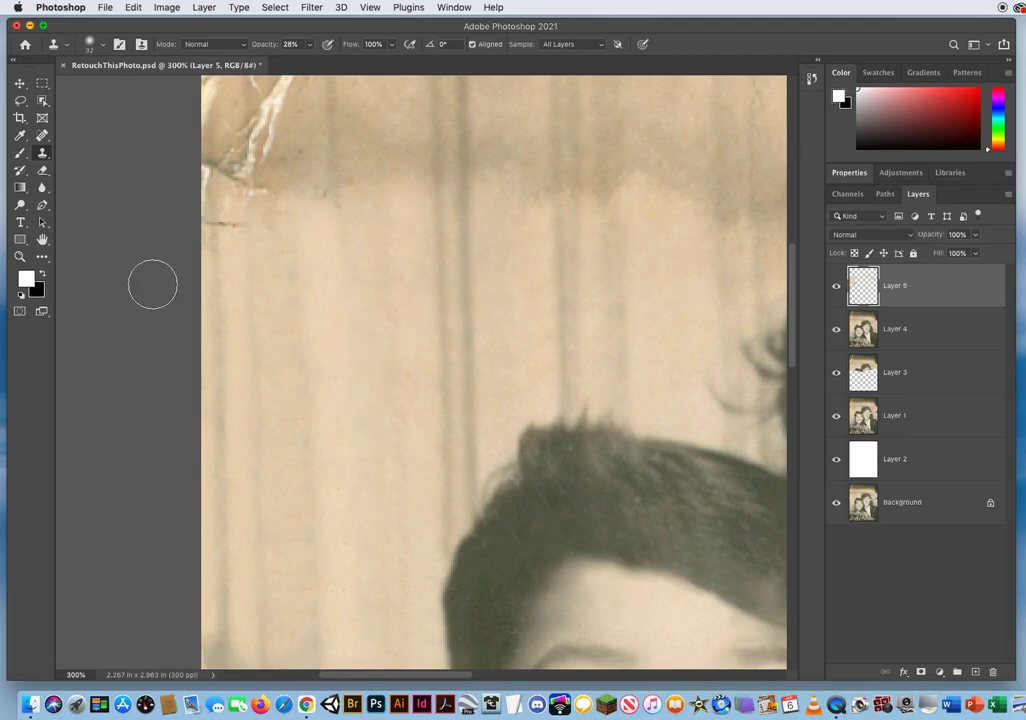
- Clone lighter wall texture at 28% opacity down over the darker wall area between the photo's left edge and the boy's face
left_click_drag(285, 250, 208, 340)
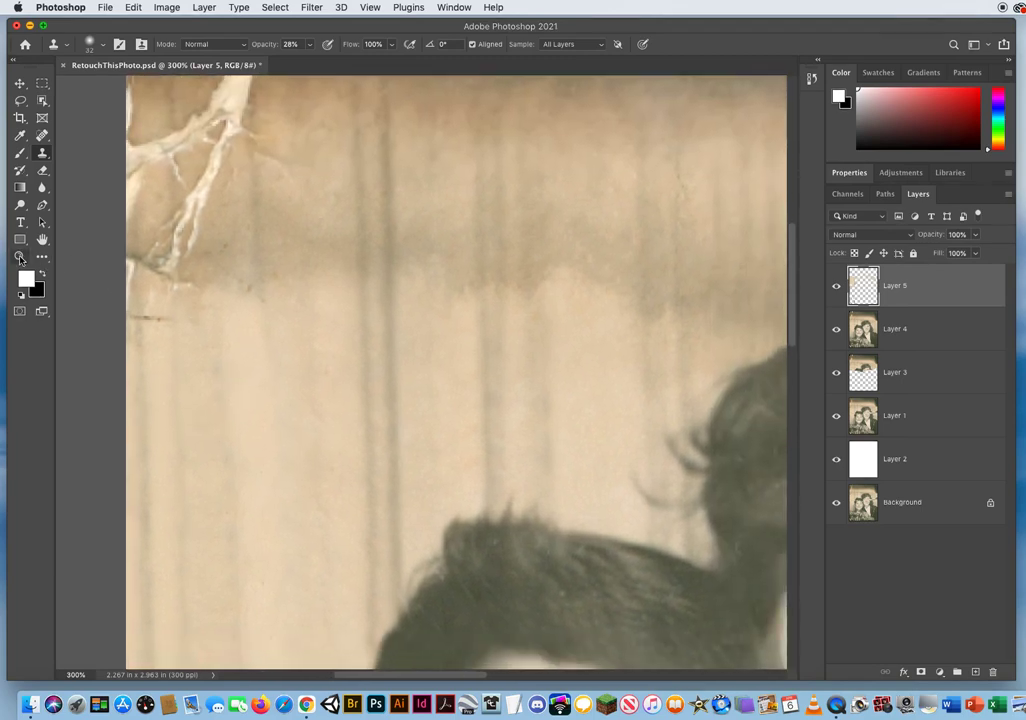
left_click(20, 257)
left_click(428, 382, "alt")
left_click(438, 388, "alt")
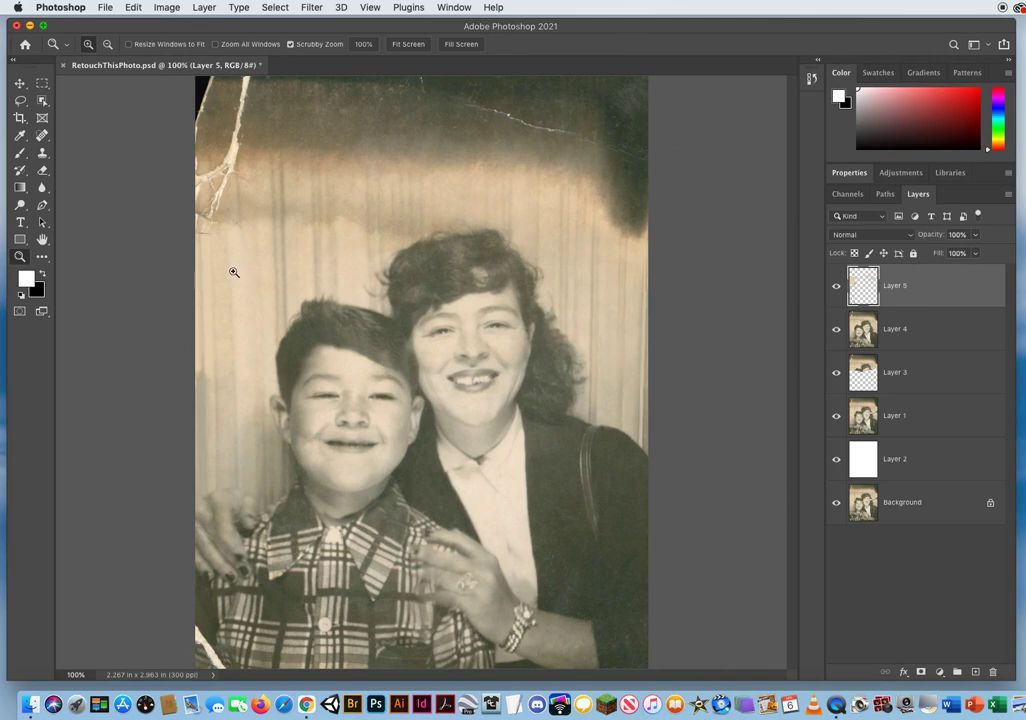
left_click(258, 394)
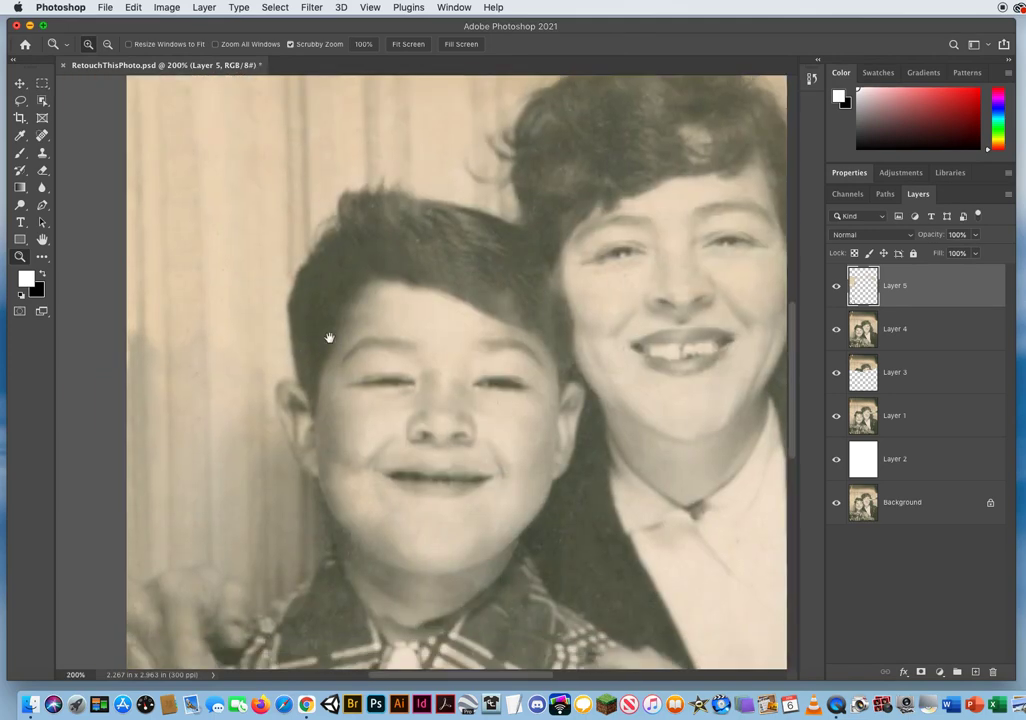
left_click_drag(188, 338, 330, 263)
left_click(41, 152)
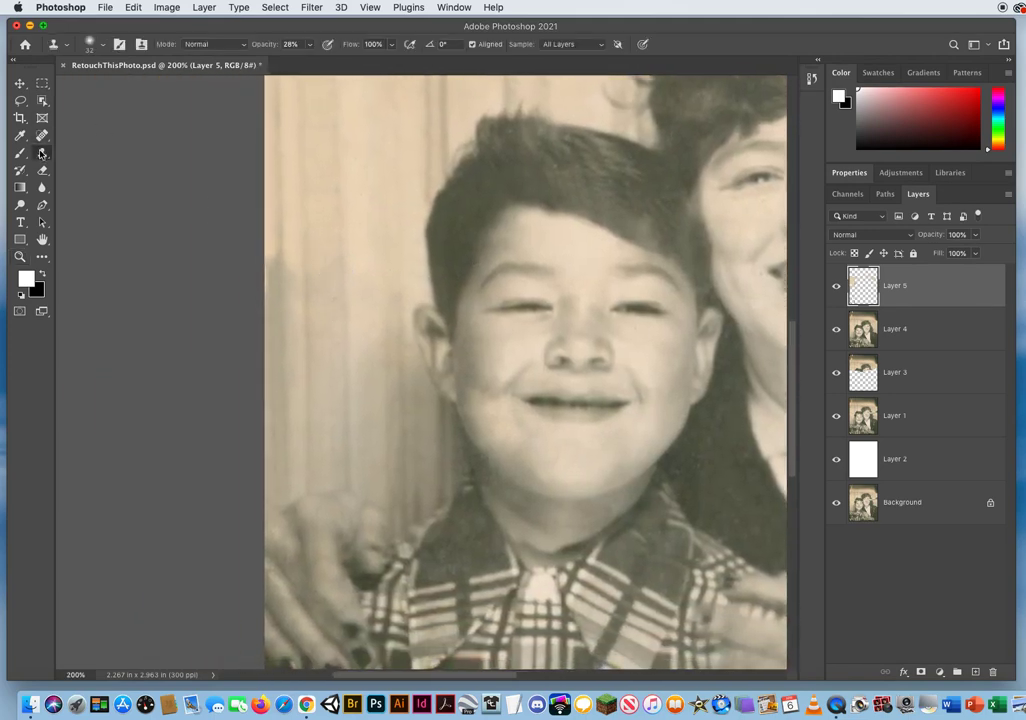
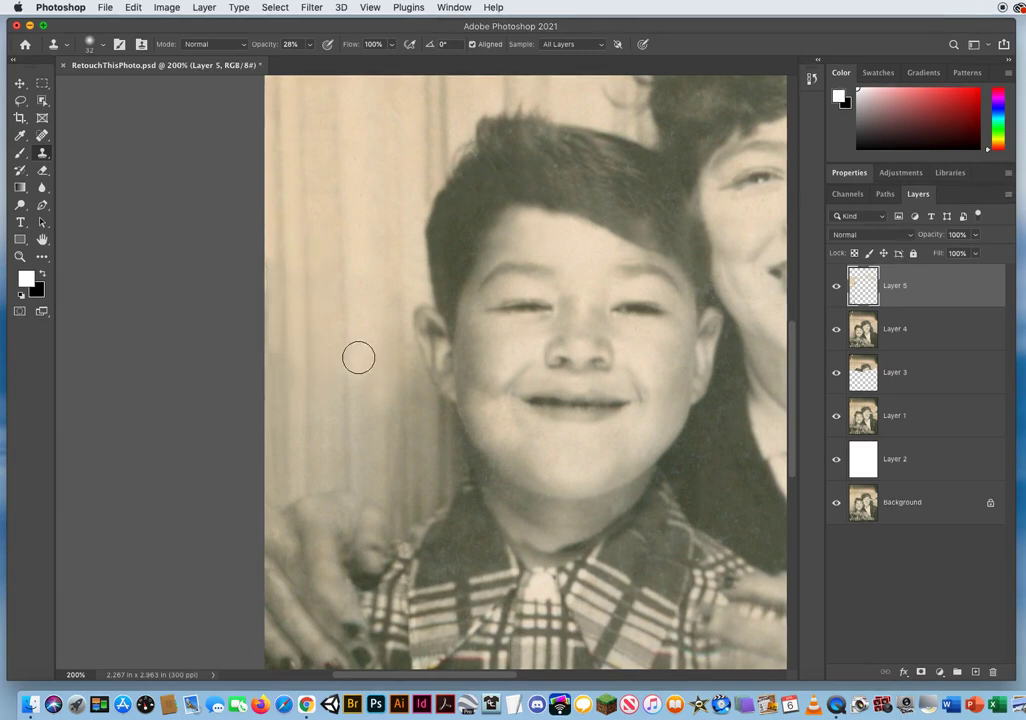
left_click(280, 219, "alt")
left_click_drag(285, 270, 282, 295)
mouse_move(277, 248)
left_mouse_down()
mouse_move(277, 360)
mouse_move(274, 294)
mouse_move(296, 381)
left_mouse_up()
left_click_drag(326, 296, 337, 428)
left_click_drag(362, 322, 371, 450)
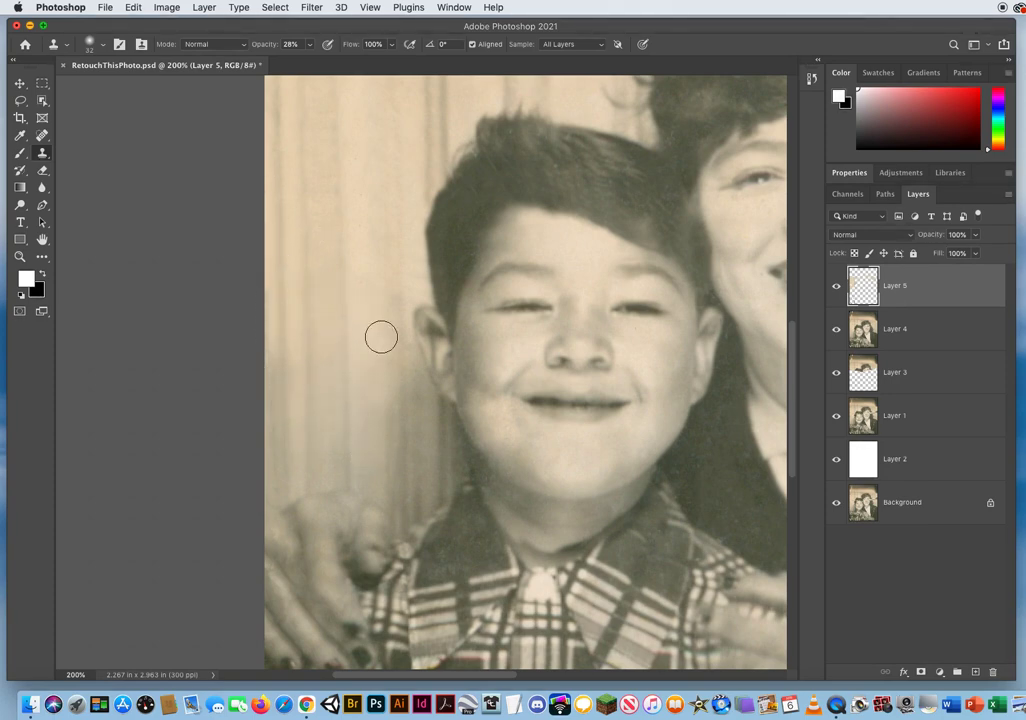
- Clone lighter wall texture beside the boy's ear and over the dark band above his head, up to the woman's hair
mouse_move(381, 300)
left_mouse_down()
mouse_move(405, 476)
mouse_move(389, 412)
left_mouse_up()
left_click_drag(394, 206, 332, 366)
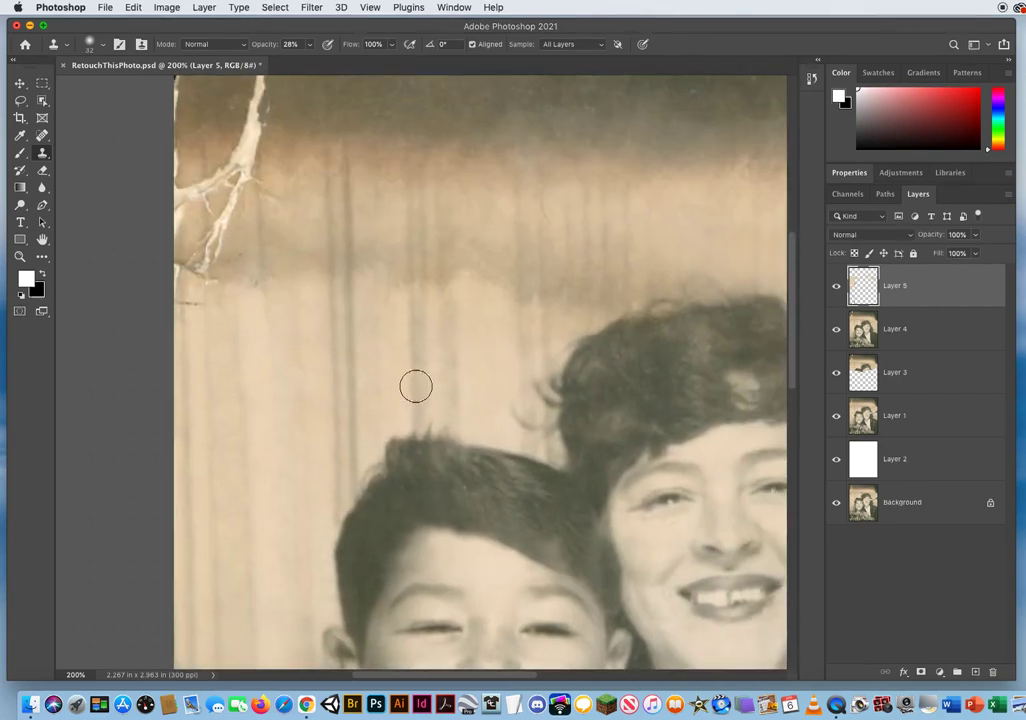
mouse_move(483, 344)
left_mouse_down()
mouse_move(458, 233)
mouse_move(453, 315)
mouse_move(439, 313)
mouse_move(433, 233)
mouse_move(396, 301)
mouse_move(389, 263)
mouse_move(409, 355)
left_mouse_up()
left_click(409, 343, "alt")
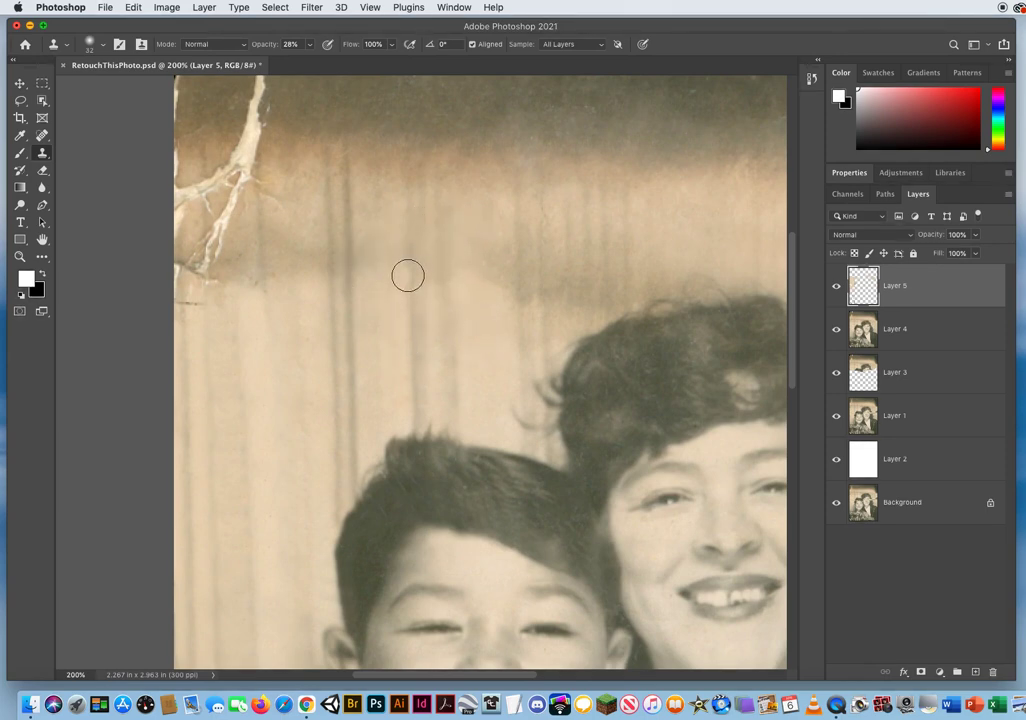
mouse_move(408, 273)
left_mouse_down()
mouse_move(406, 242)
mouse_move(376, 294)
mouse_move(346, 228)
mouse_move(335, 229)
mouse_move(332, 291)
mouse_move(300, 293)
mouse_move(298, 232)
mouse_move(305, 369)
left_mouse_up()
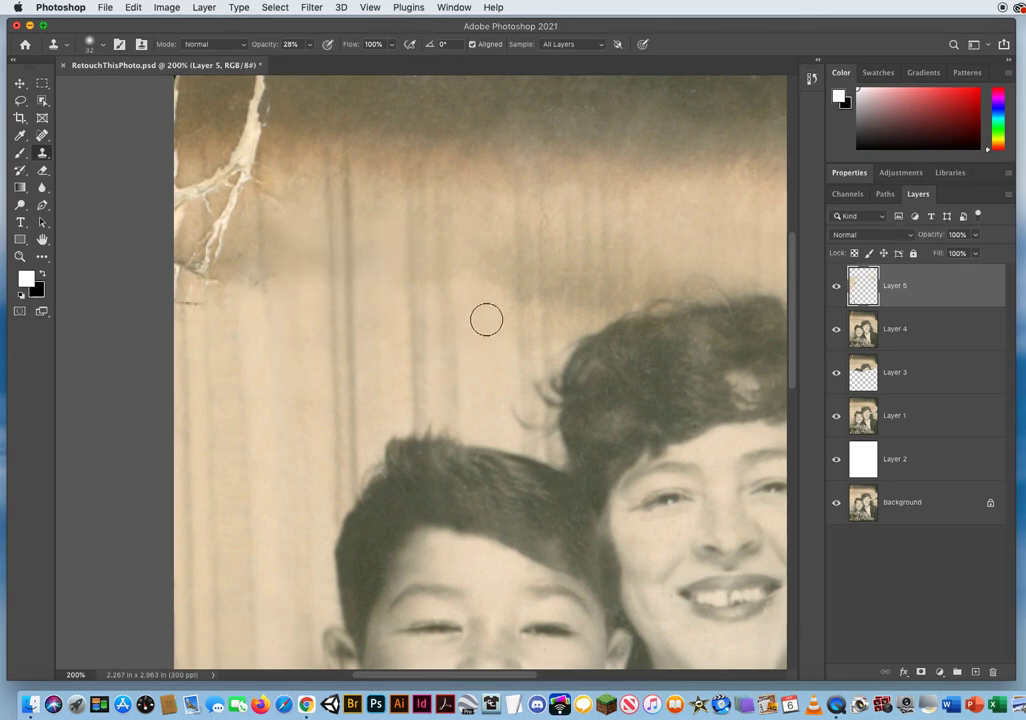
mouse_move(485, 272)
left_mouse_down()
mouse_move(486, 229)
mouse_move(492, 287)
mouse_move(511, 248)
left_mouse_up()
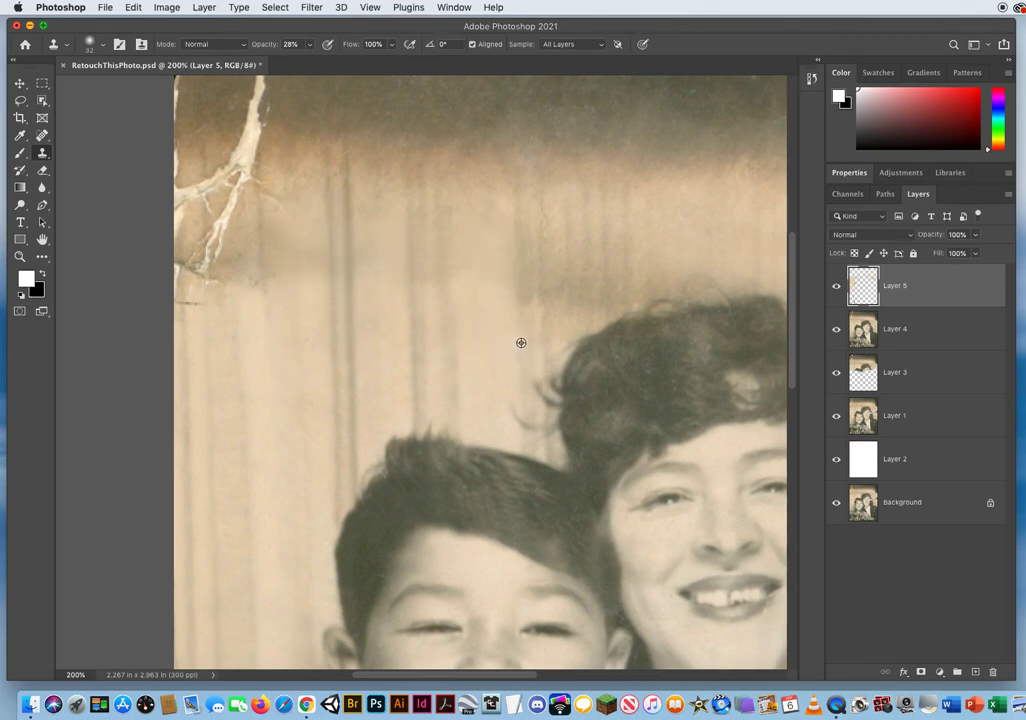
left_click_drag(529, 305, 542, 262)
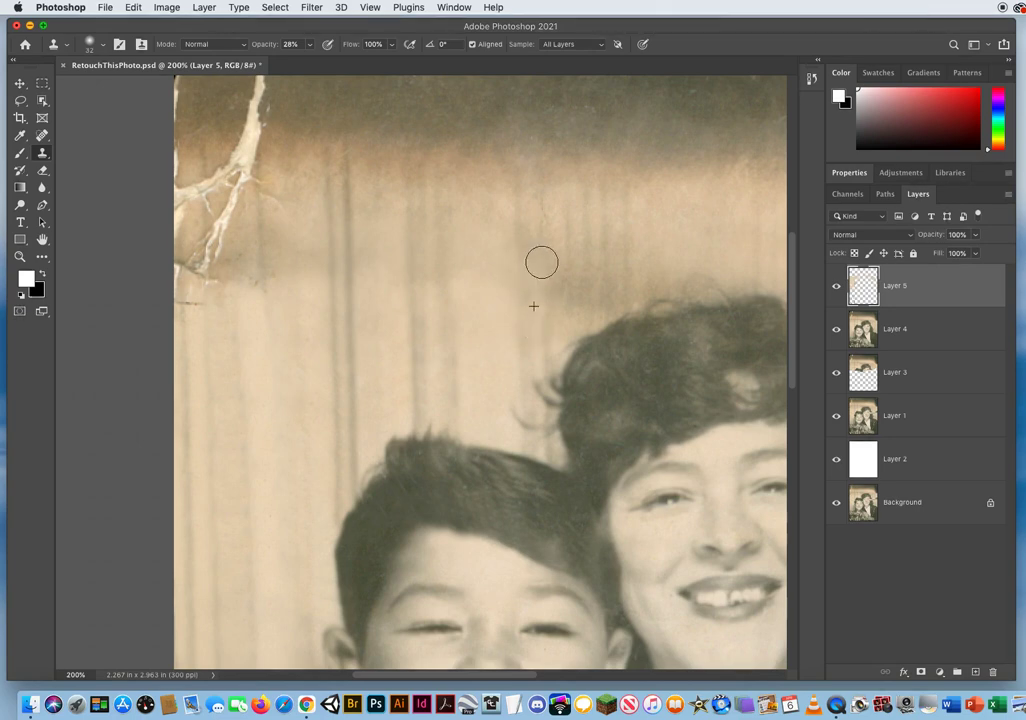
- Blend the remaining darker patches across the wall band above the boy with resampled light texture at 28% opacity
left_click(496, 338, "alt")
left_click_drag(403, 353, 374, 344)
mouse_move(262, 305)
left_mouse_down()
mouse_move(256, 208)
mouse_move(258, 308)
mouse_move(252, 297)
mouse_move(250, 226)
mouse_move(286, 247)
mouse_move(288, 326)
mouse_move(302, 263)
mouse_move(316, 321)
mouse_move(316, 210)
left_mouse_up()
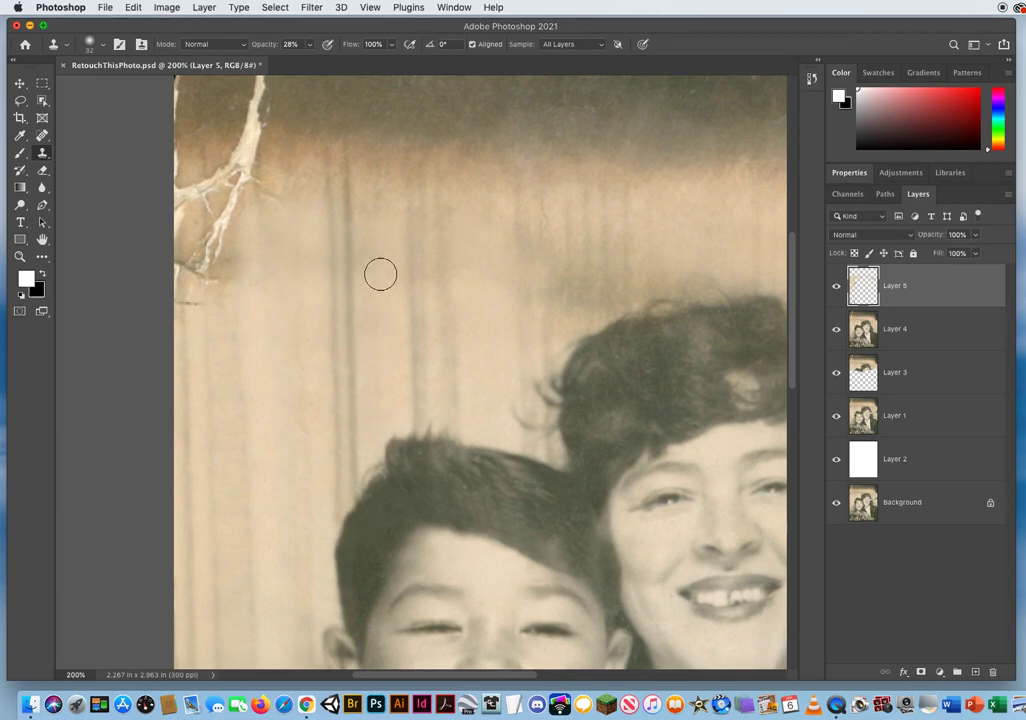
mouse_move(380, 274)
left_mouse_down()
mouse_move(418, 327)
mouse_move(426, 284)
left_mouse_up()
mouse_move(479, 224)
left_mouse_down()
mouse_move(520, 260)
mouse_move(525, 302)
left_mouse_up()
left_click_drag(283, 299, 268, 272)
- Clone clean wall texture over the lower branches of the white tear near the photo's left edge
left_click(238, 314, "alt")
mouse_move(239, 246)
left_mouse_down()
mouse_move(239, 234)
mouse_move(239, 243)
left_mouse_up()
mouse_move(243, 376)
left_mouse_down()
mouse_move(243, 389)
mouse_move(244, 376)
left_mouse_up()
mouse_move(231, 225)
left_mouse_down()
mouse_move(228, 339)
mouse_move(220, 217)
mouse_move(220, 309)
mouse_move(221, 247)
mouse_move(227, 296)
mouse_move(334, 375)
mouse_move(334, 128)
mouse_move(292, 264)
mouse_move(229, 359)
left_mouse_up()
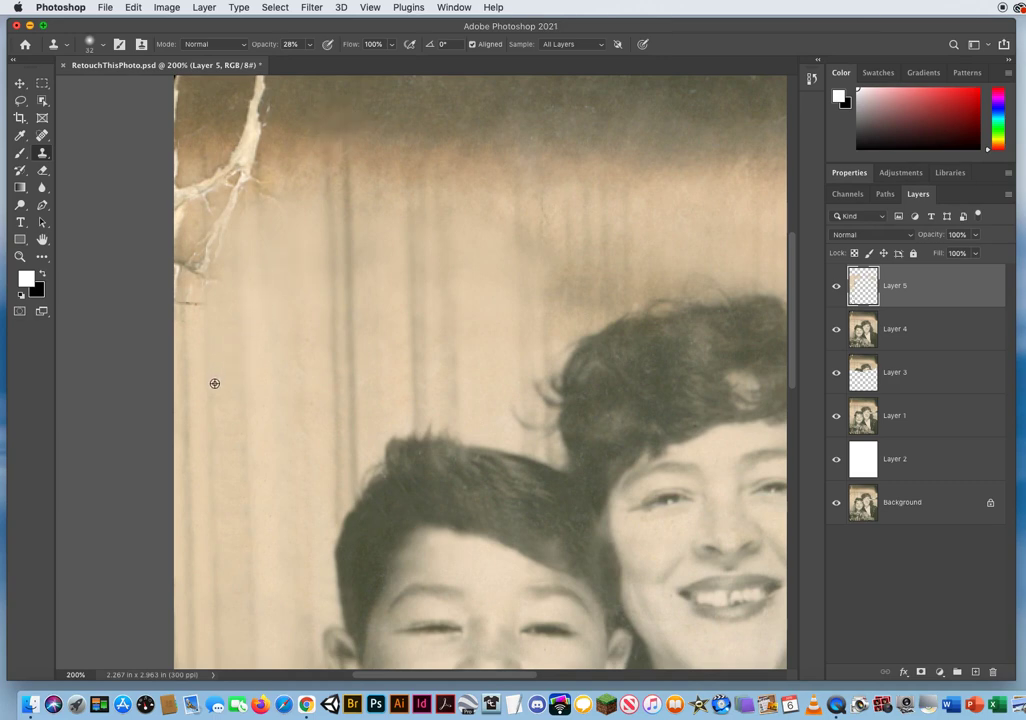
left_click(211, 412, "alt")
mouse_move(206, 298)
left_mouse_down()
mouse_move(199, 220)
mouse_move(210, 298)
left_mouse_up()
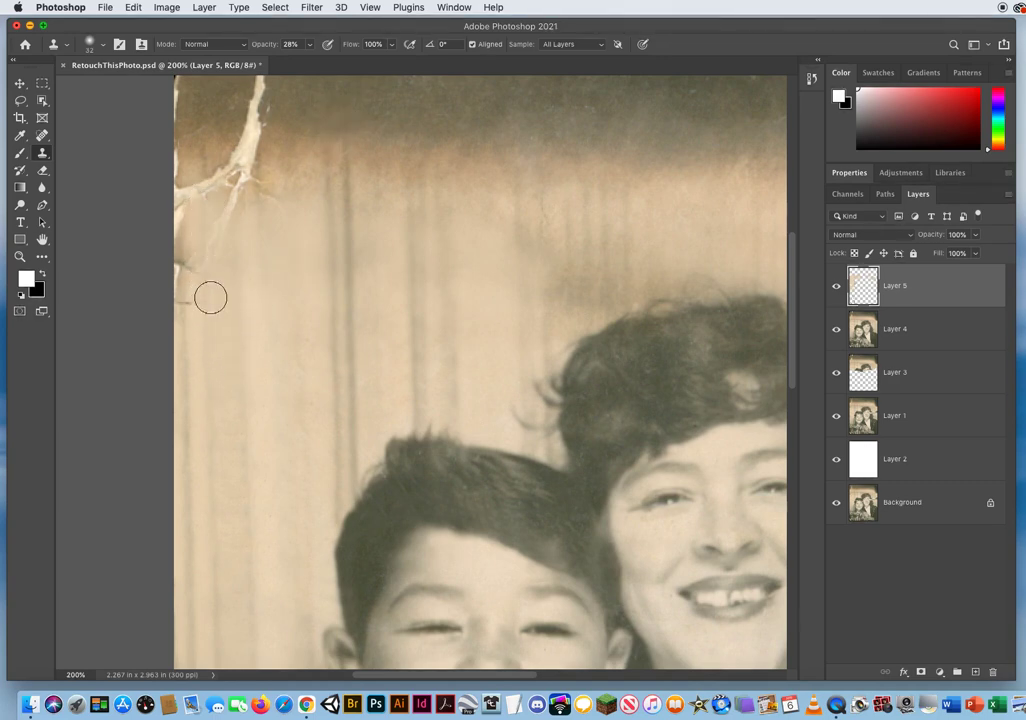
left_click_drag(202, 344, 192, 243)
left_click_drag(190, 341, 192, 202)
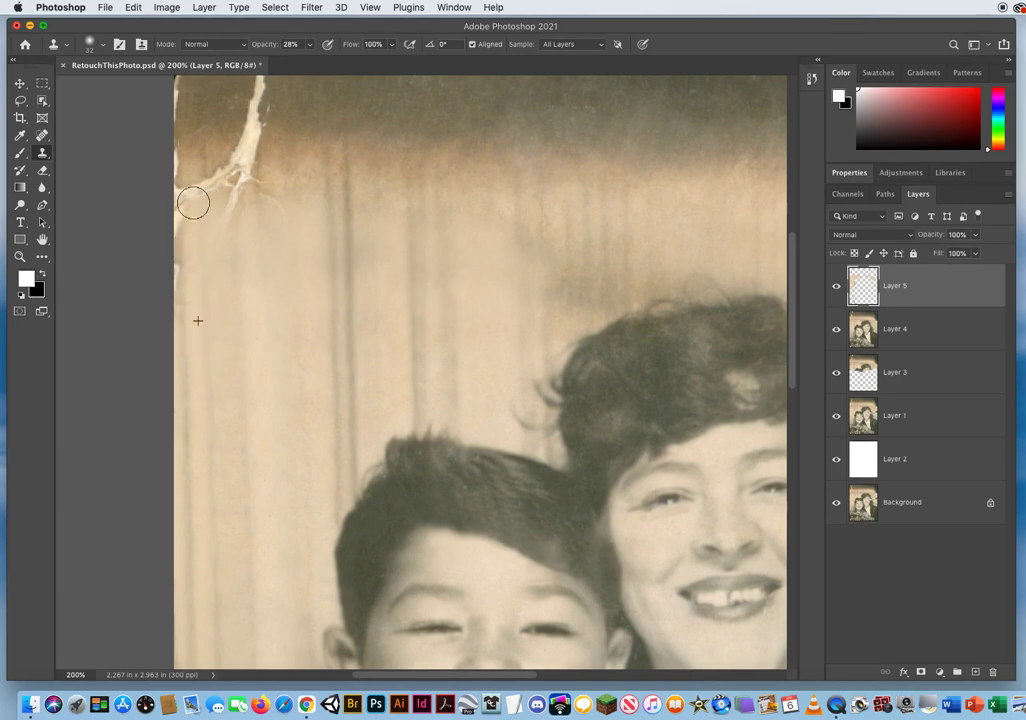
- Resample the wall and clone over the tear remnants running along the photo's upper left edge
left_click(197, 371, "alt")
left_click_drag(195, 318, 190, 195)
left_click_drag(192, 322, 188, 213)
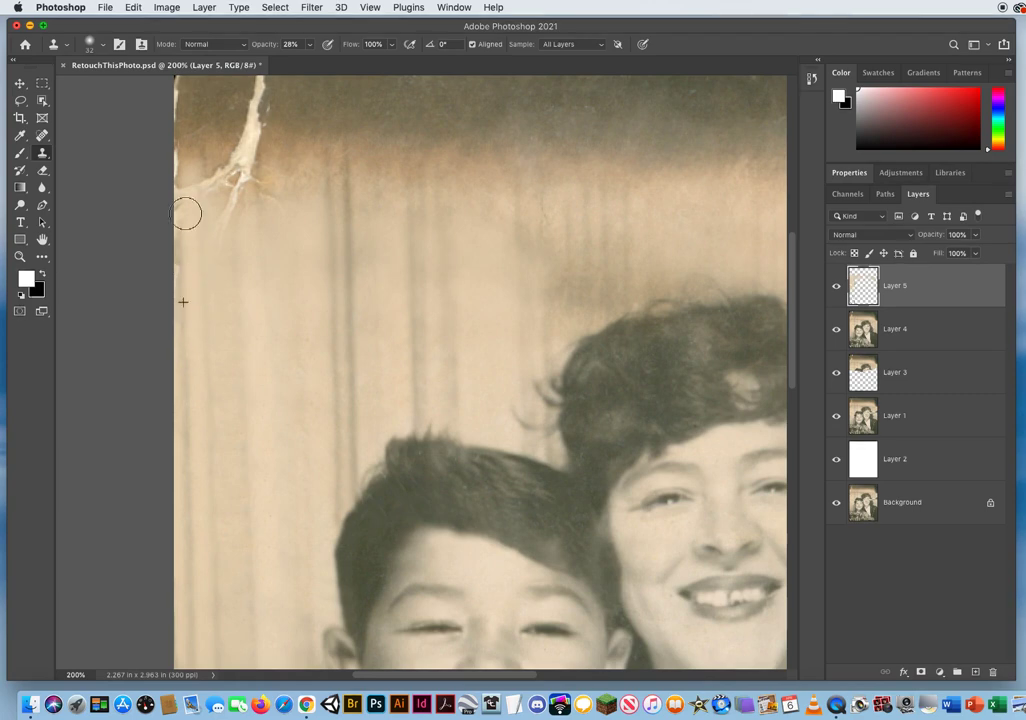
left_click_drag(197, 294, 192, 162)
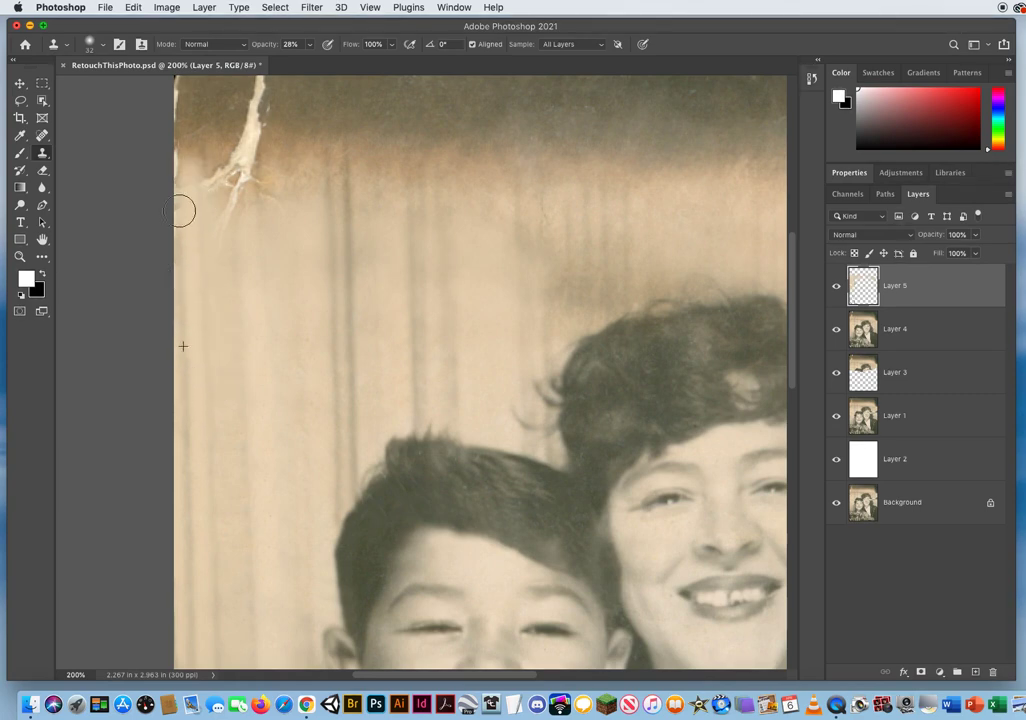
- Lighten the dark wall patches along the top of the woman's hair with cloned wall texture
mouse_move(398, 284)
left_mouse_down()
mouse_move(235, 392)
mouse_move(261, 373)
left_mouse_up()
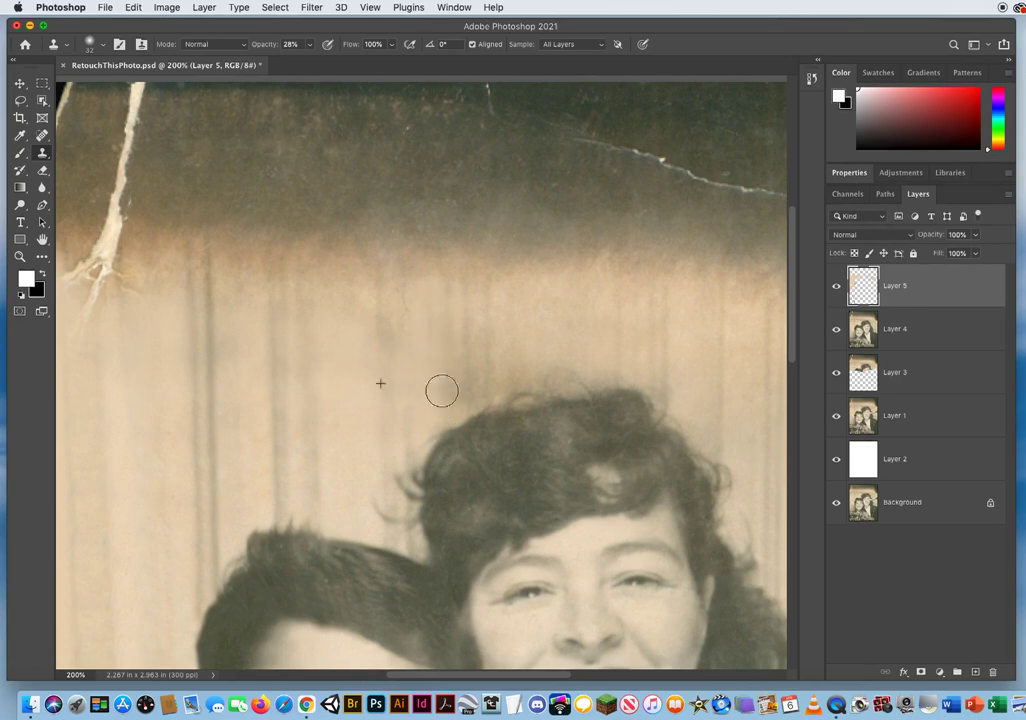
mouse_move(428, 383)
left_mouse_down()
mouse_move(444, 387)
mouse_move(444, 323)
mouse_move(449, 396)
mouse_move(466, 368)
mouse_move(472, 310)
mouse_move(402, 400)
left_mouse_up()
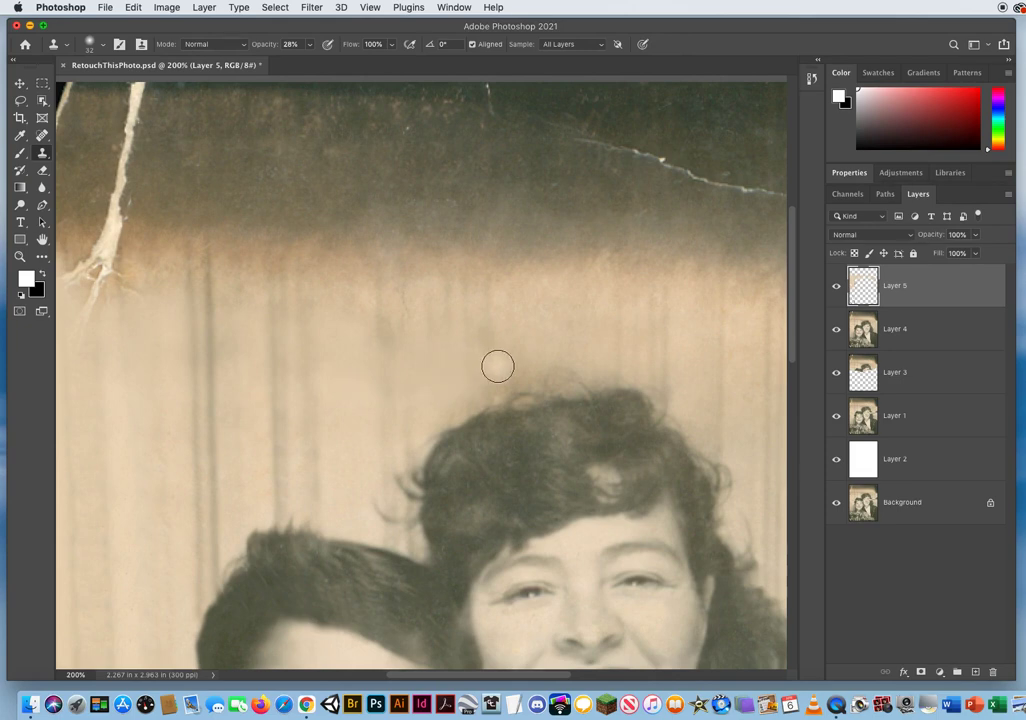
mouse_move(485, 357)
left_mouse_down()
mouse_move(499, 321)
mouse_move(499, 380)
mouse_move(366, 373)
mouse_move(389, 339)
mouse_move(390, 294)
left_mouse_up()
left_click_drag(593, 333, 332, 295)
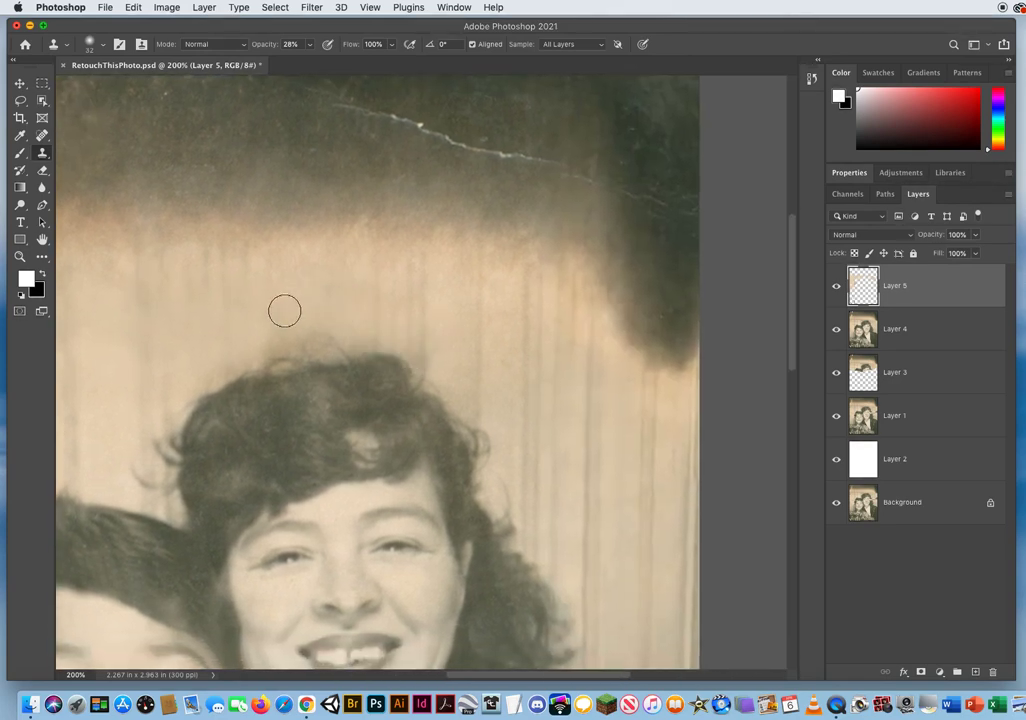
left_click_drag(282, 334, 277, 333)
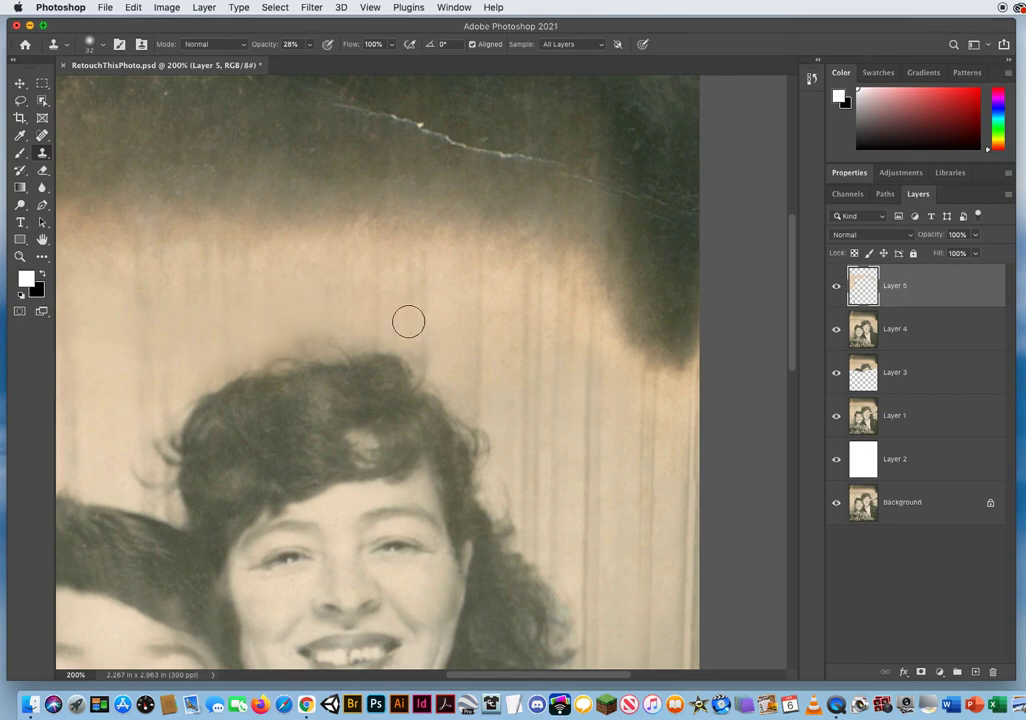
- Review the retouched wall across the whole photo and close up, and save the document
left_click(20, 256)
left_click(109, 284, "alt")
left_click(314, 340, "alt")
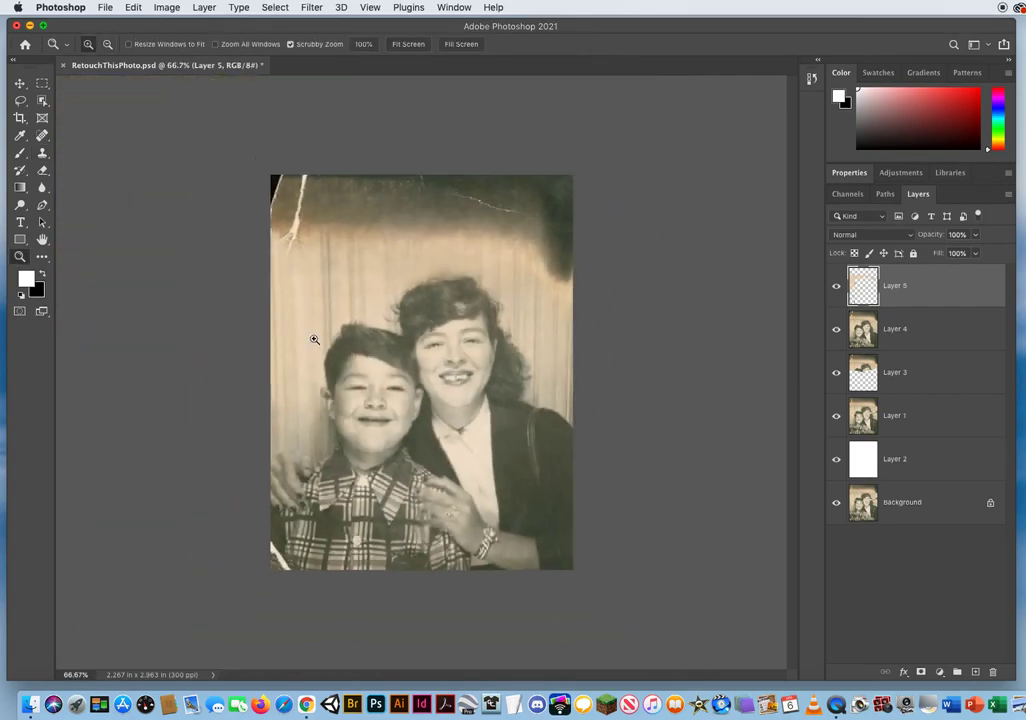
left_click(384, 282)
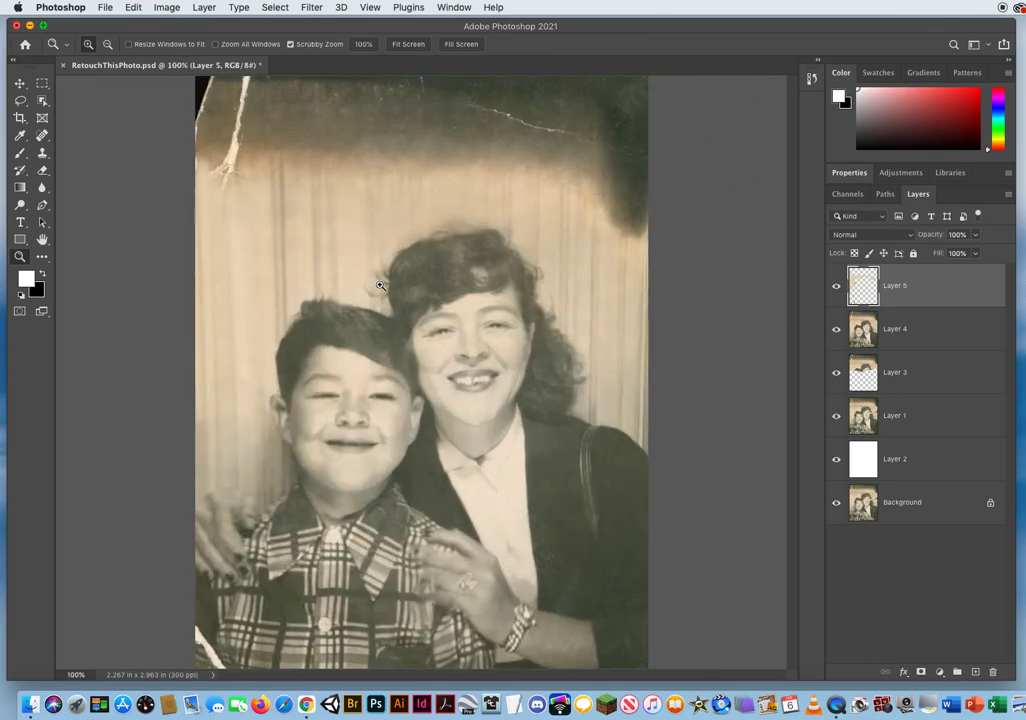
left_click(316, 266)
left_click_drag(355, 317, 405, 453)
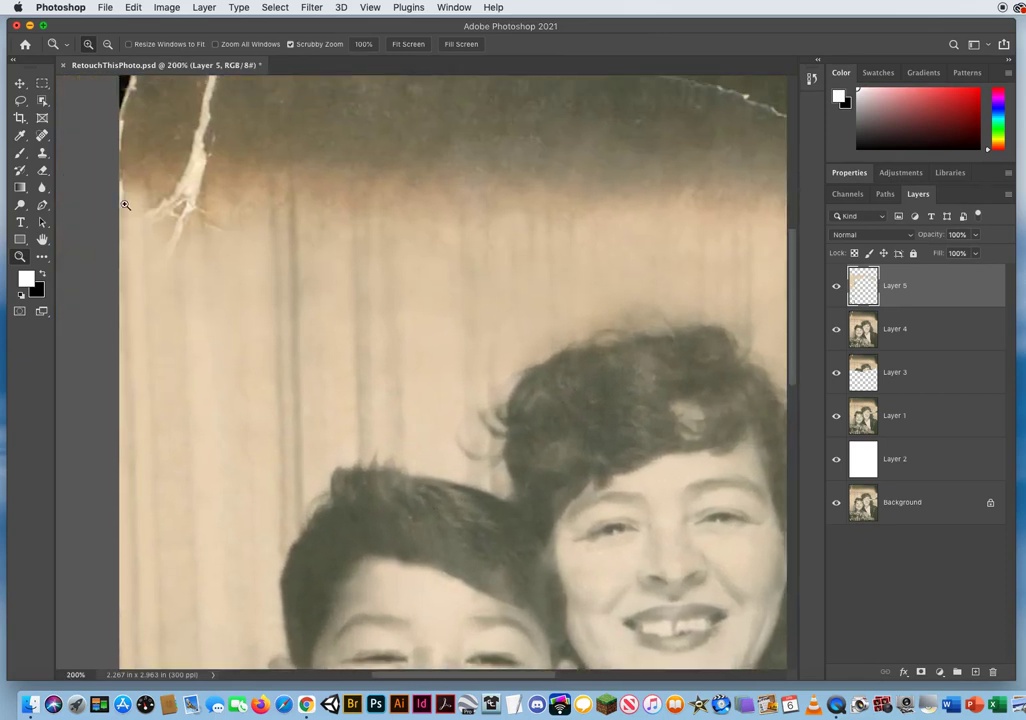
left_click(42, 152)
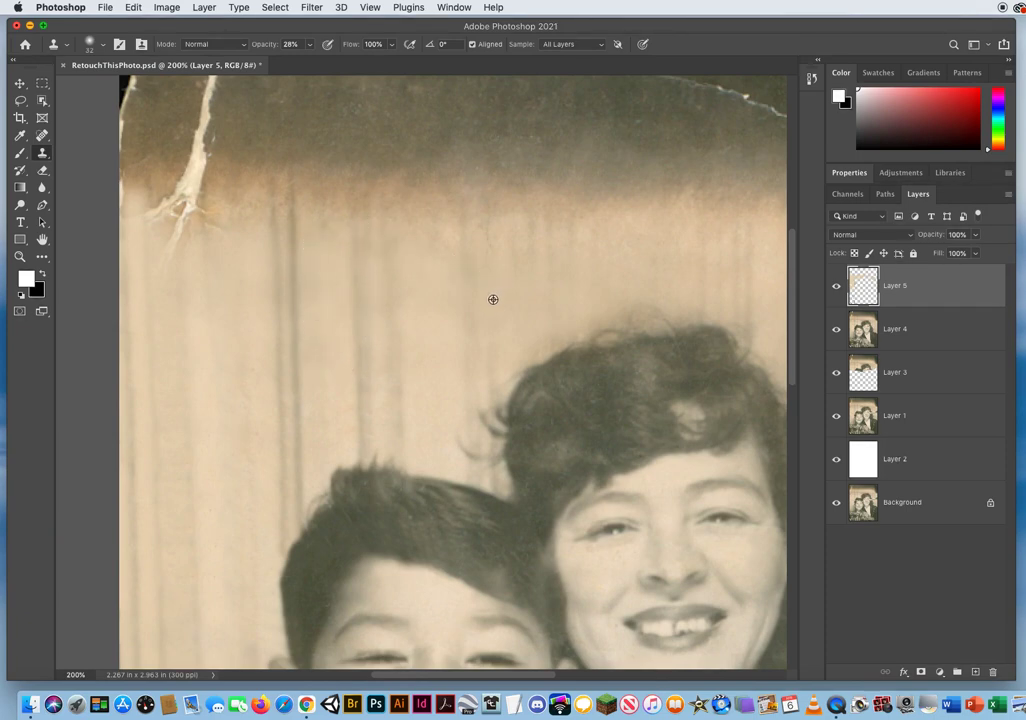
left_click(20, 256)
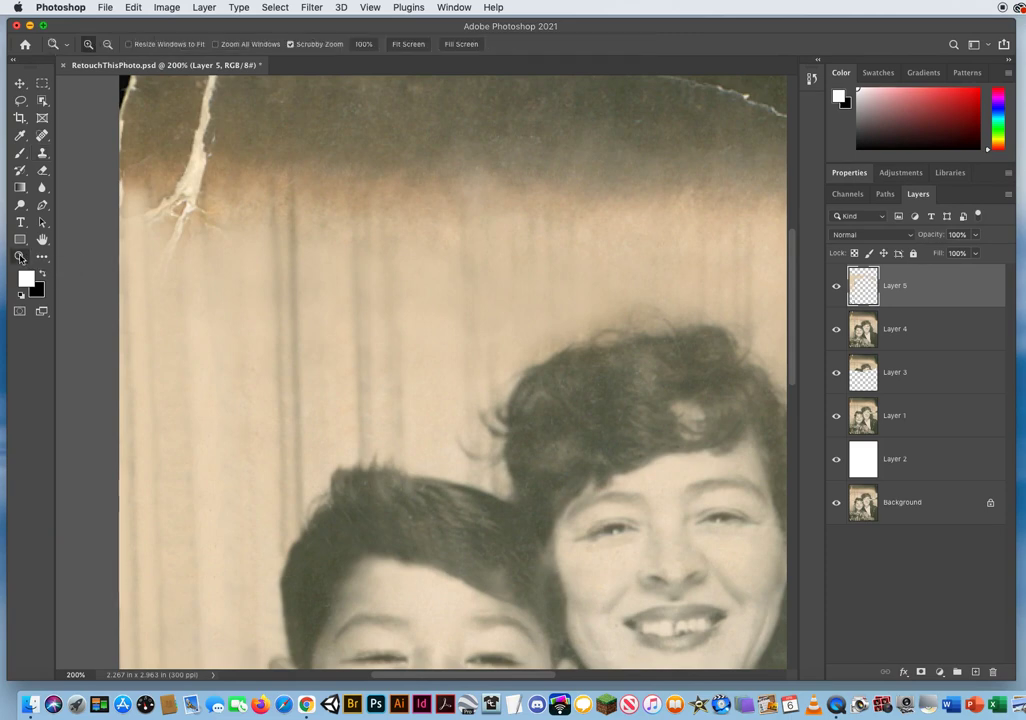
left_click(403, 306)
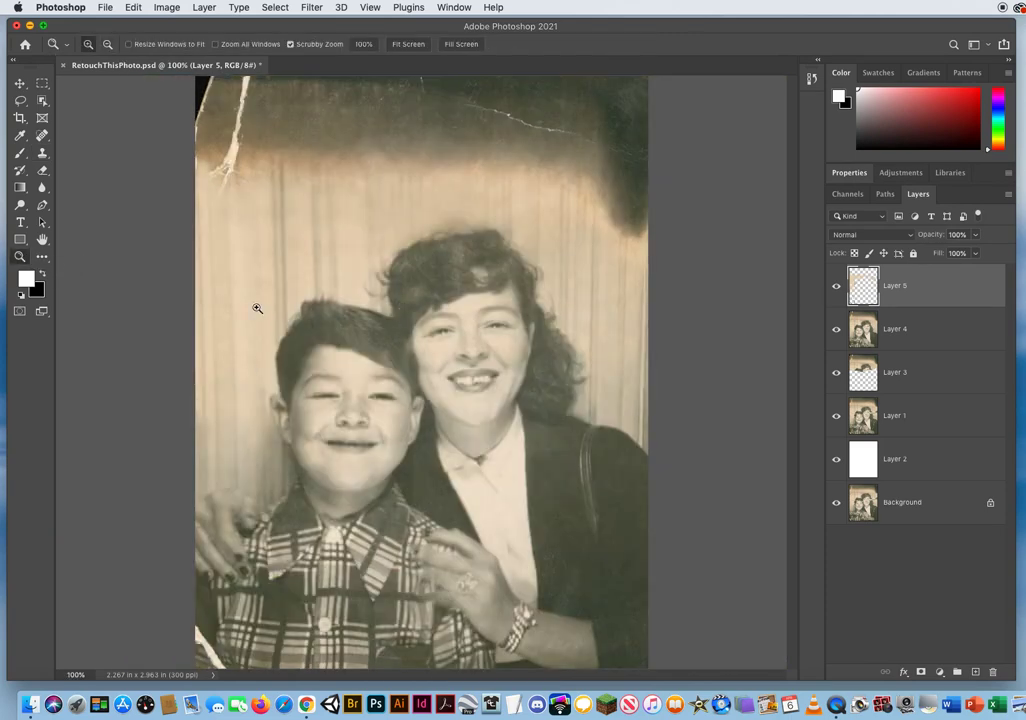
key("super+s")
- Add a new layer named "Bottom Left Corner" for repairing the torn corner below the boy's sleeve
left_click(222, 601)
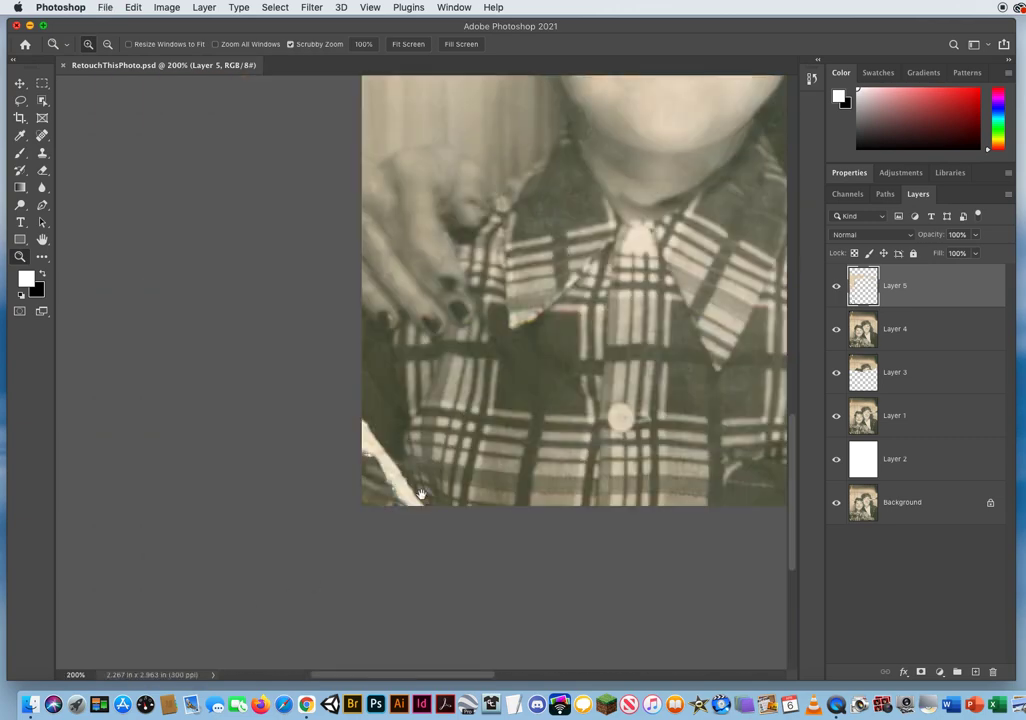
scroll(340, 397, "down", 2)
scroll(340, 397, "right", 2)
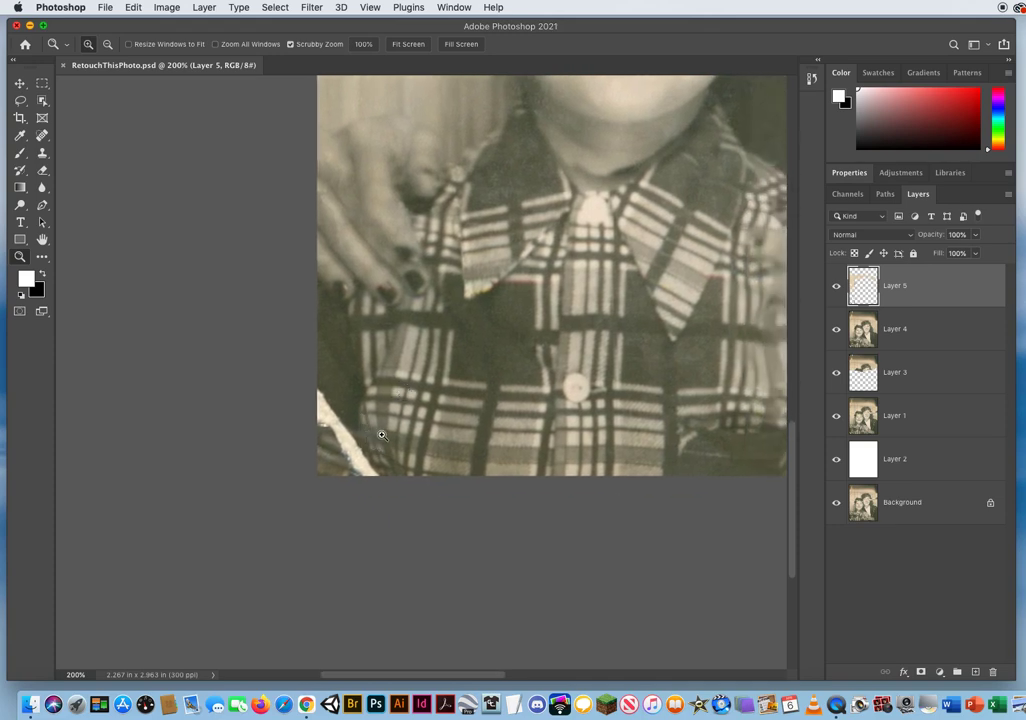
left_click(977, 672)
double_click(893, 285)
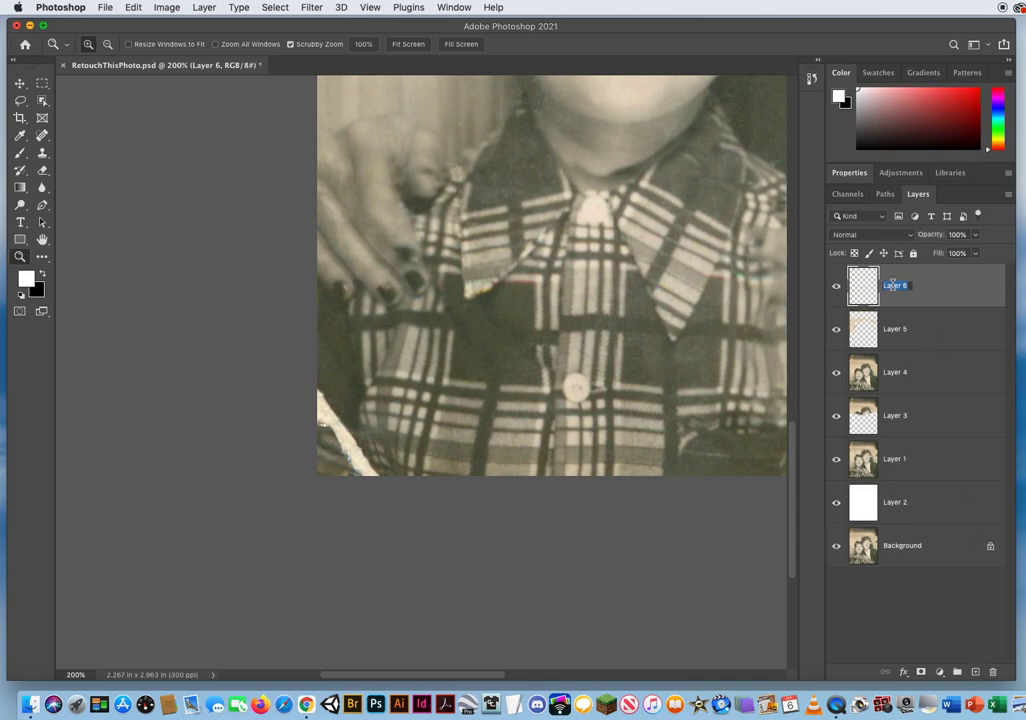
type("Bottom Left Corner")
key("Return")
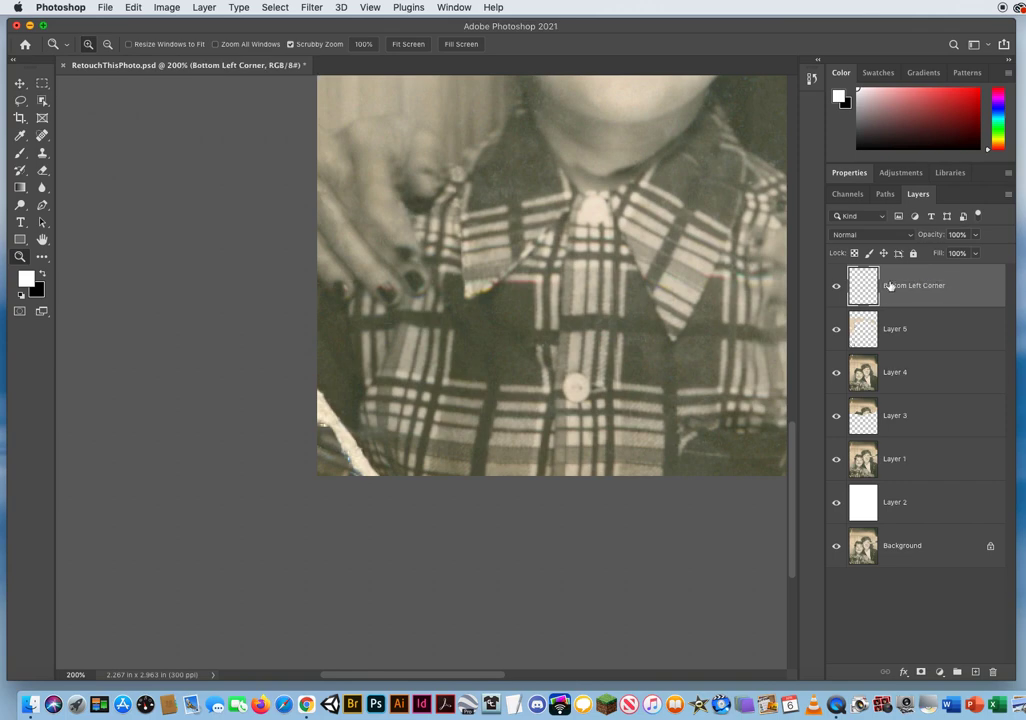
- Clone dark fabric over the white tear in the photo's bottom-left corner with a 14 px brush at 100% opacity
left_click(42, 152)
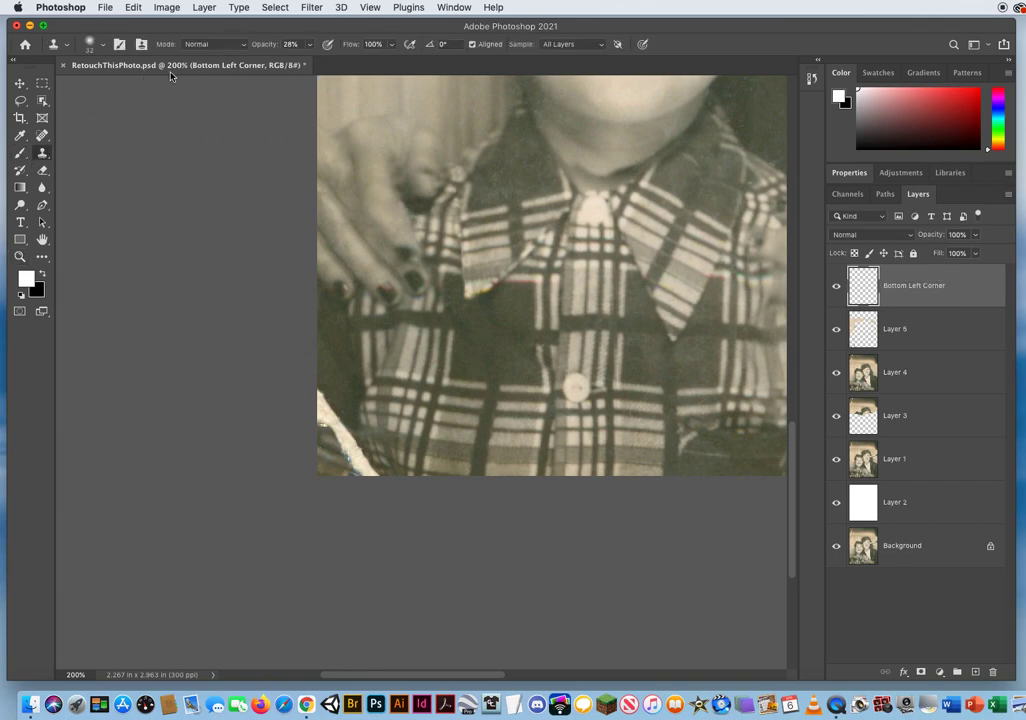
left_click(299, 45)
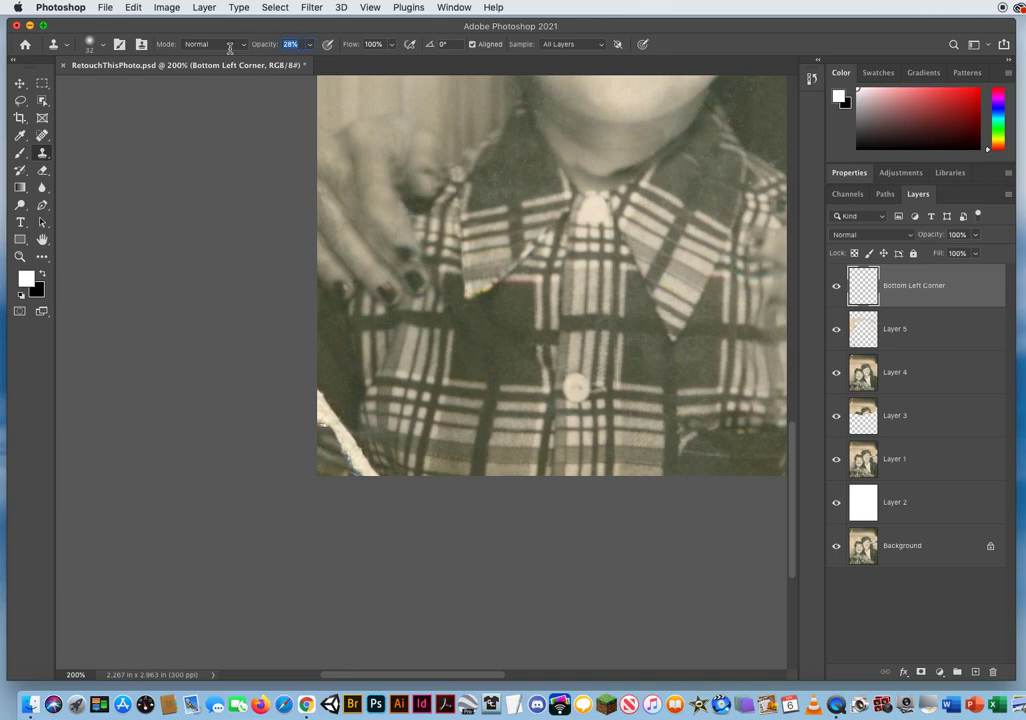
left_click(310, 46)
left_click_drag(310, 63, 438, 60)
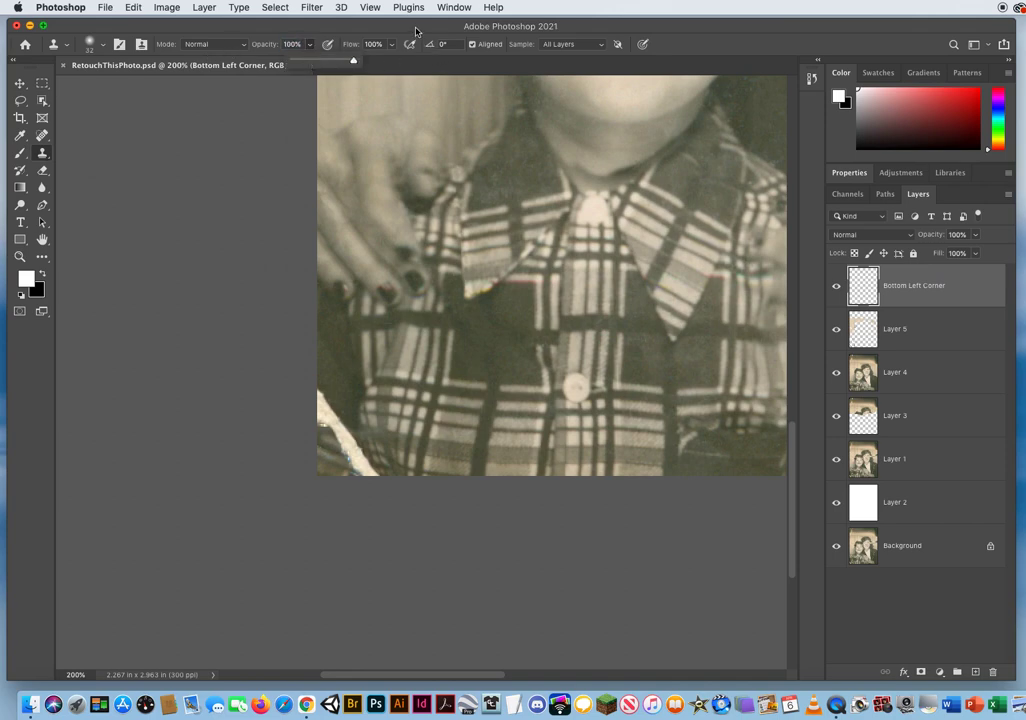
left_click(416, 32)
left_click_drag(342, 378, 328, 378)
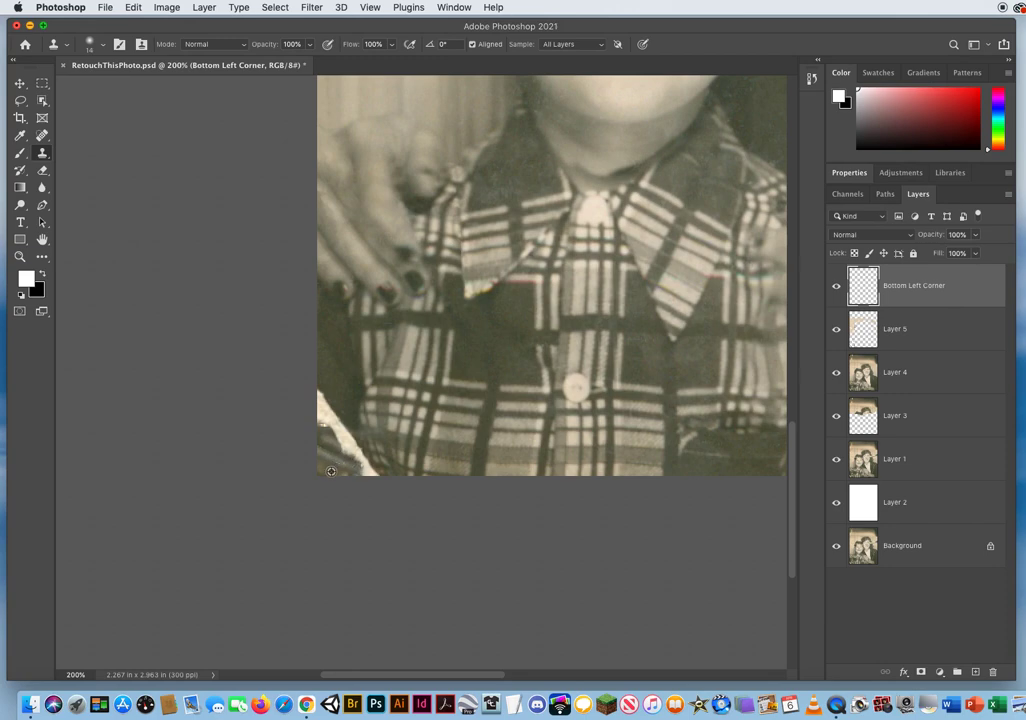
left_click(370, 470)
left_click(341, 398, "alt")
mouse_move(351, 433)
left_mouse_down()
mouse_move(325, 404)
mouse_move(340, 438)
mouse_move(323, 414)
mouse_move(327, 397)
mouse_move(322, 420)
left_mouse_up()
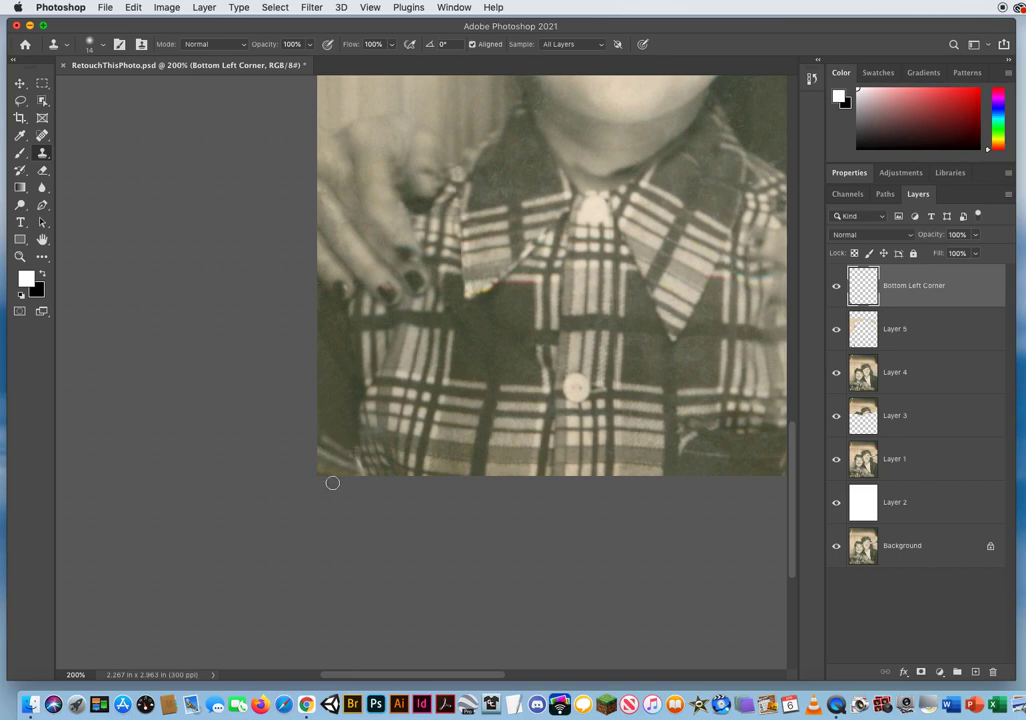
- Refine the repaired corner along the plaid sleeve's edge with resampled fabric, using an 18 px clone brush
left_click_drag(352, 437, 376, 491)
left_click(349, 424, "alt")
left_click(356, 460)
left_click_drag(340, 422, 355, 465)
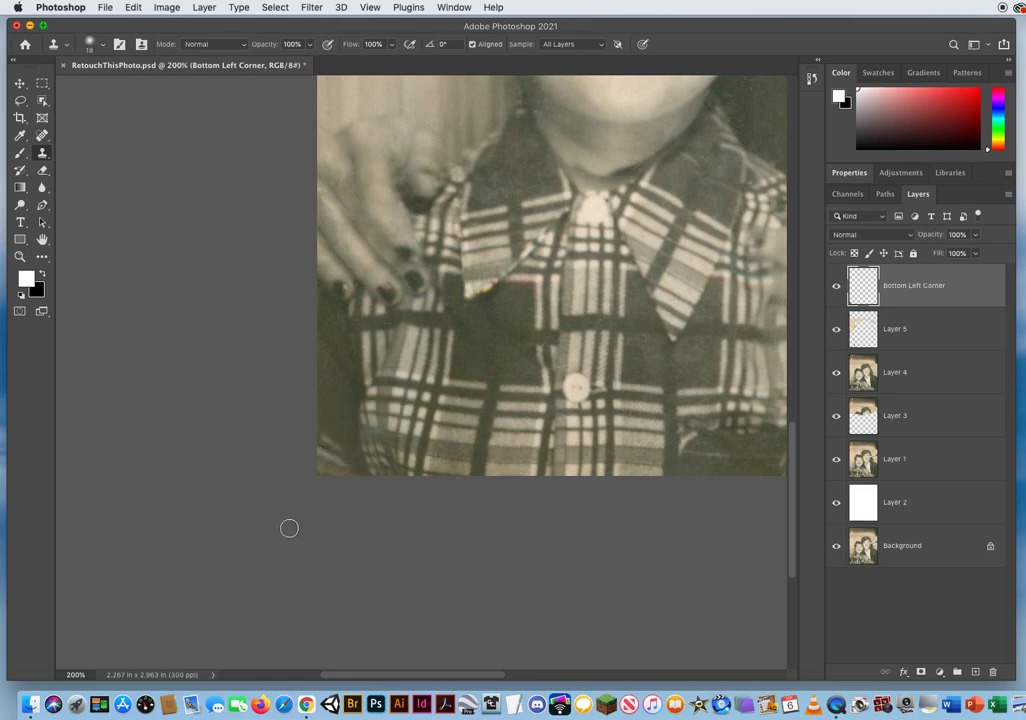
- Check the corner repair against the whole photo and inspect it at 300% zoom
left_click(19, 257)
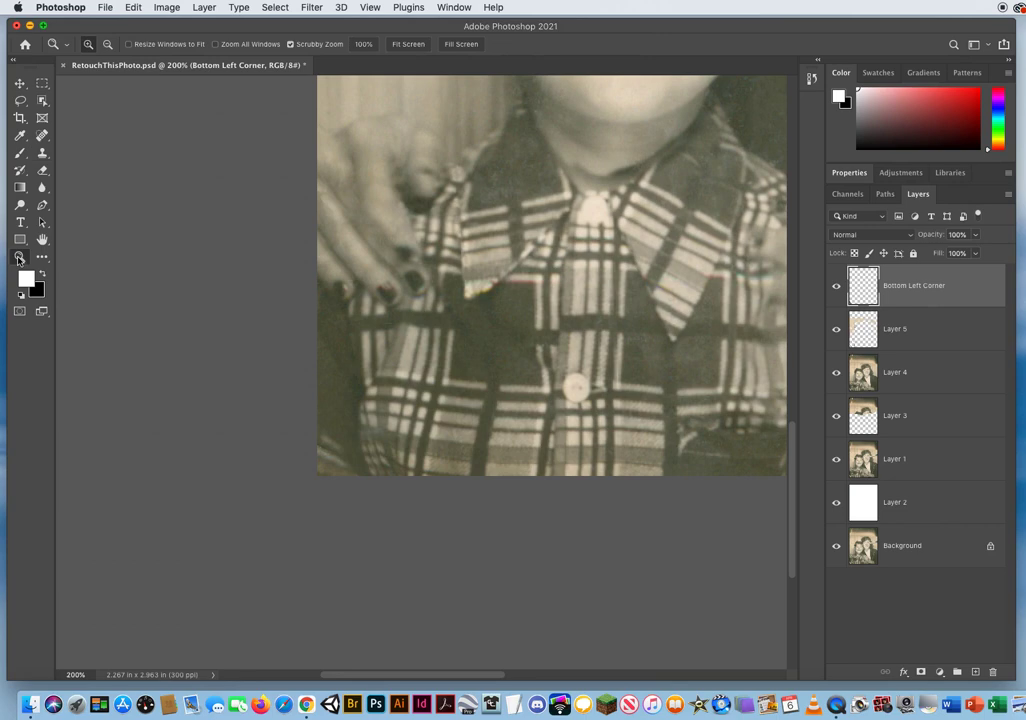
left_click(400, 392, "alt")
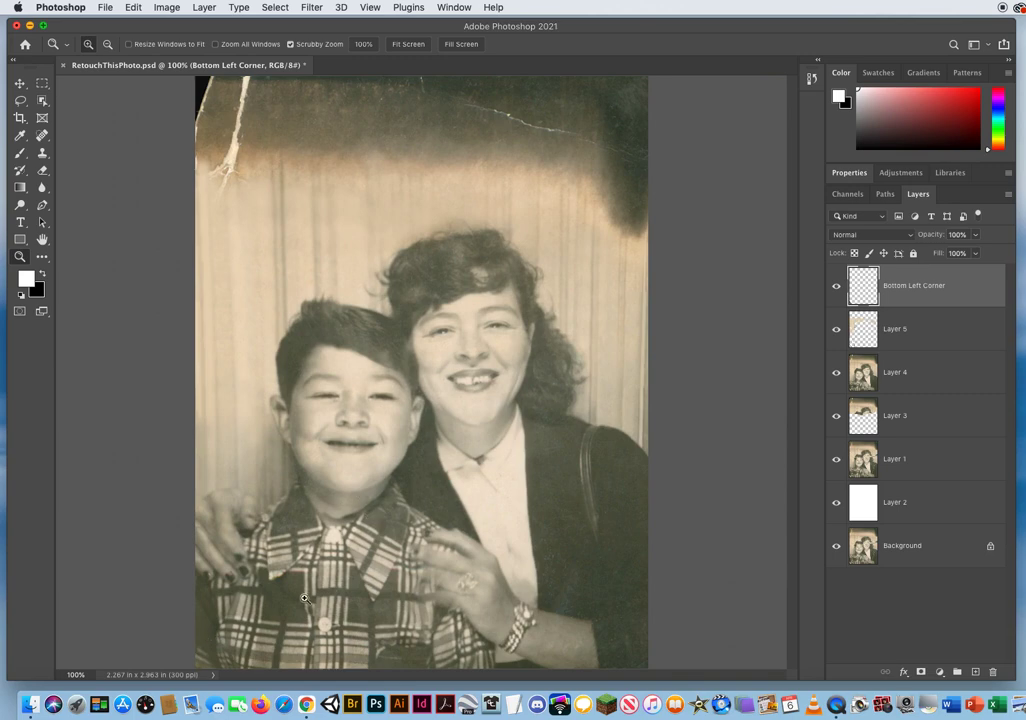
left_click(230, 580)
left_click(255, 580)
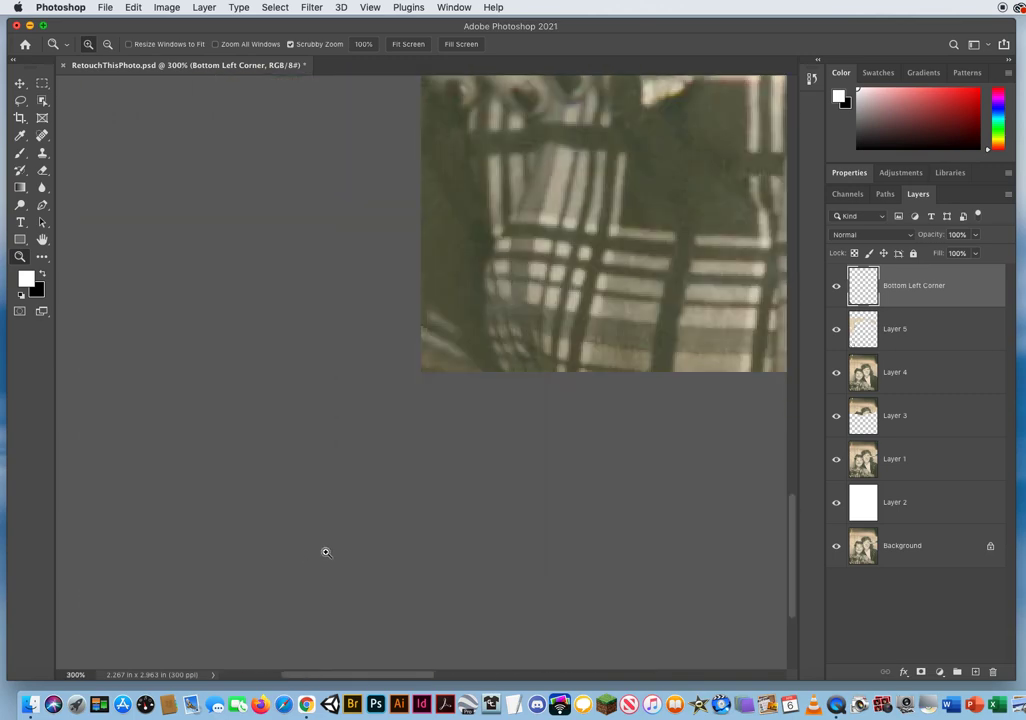
left_click_drag(467, 339, 185, 461)
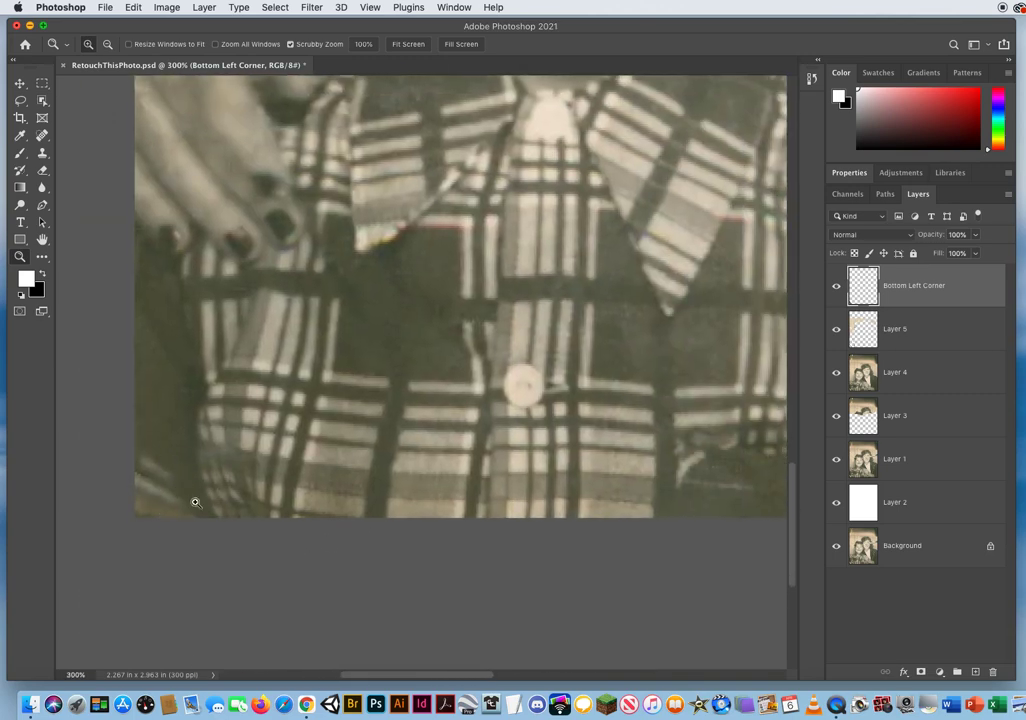
- Blend the bottom-left corner repair by cloning dark fabric over it at 27% opacity with a 28 px brush
left_click(193, 494, "alt")
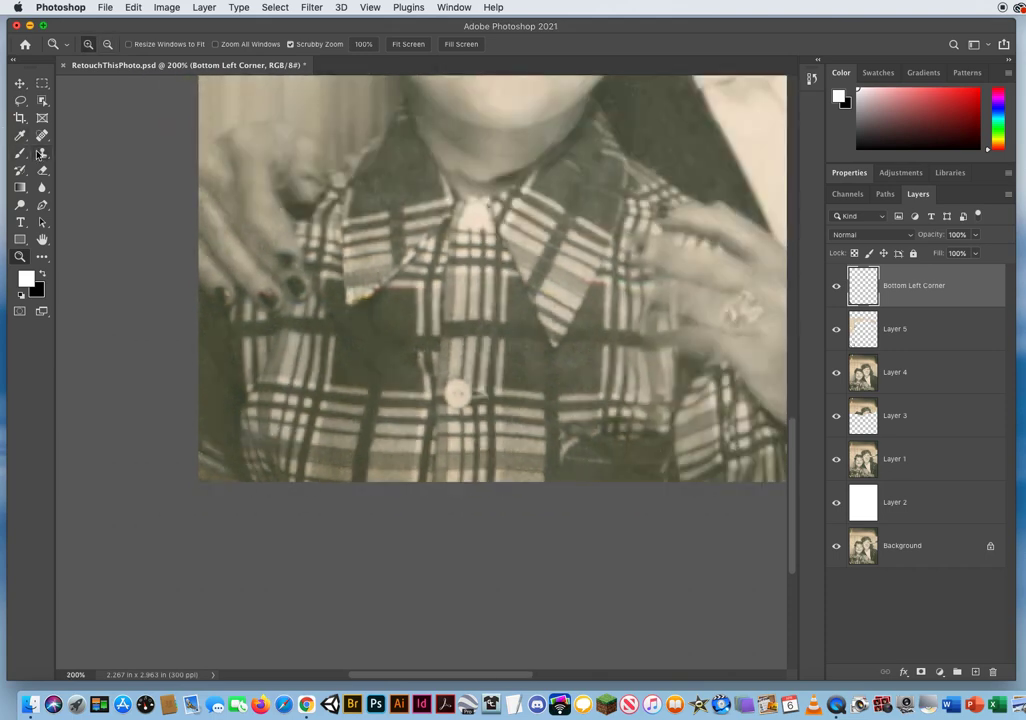
left_click(42, 152)
left_click(306, 47)
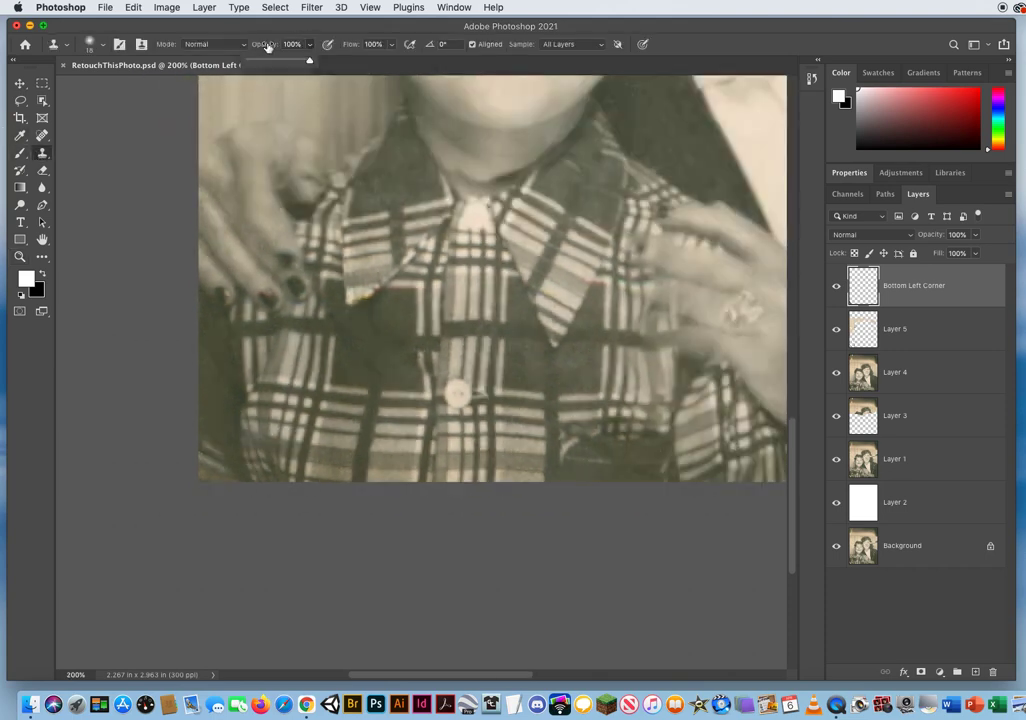
left_click_drag(314, 62, 272, 62)
left_click(280, 32)
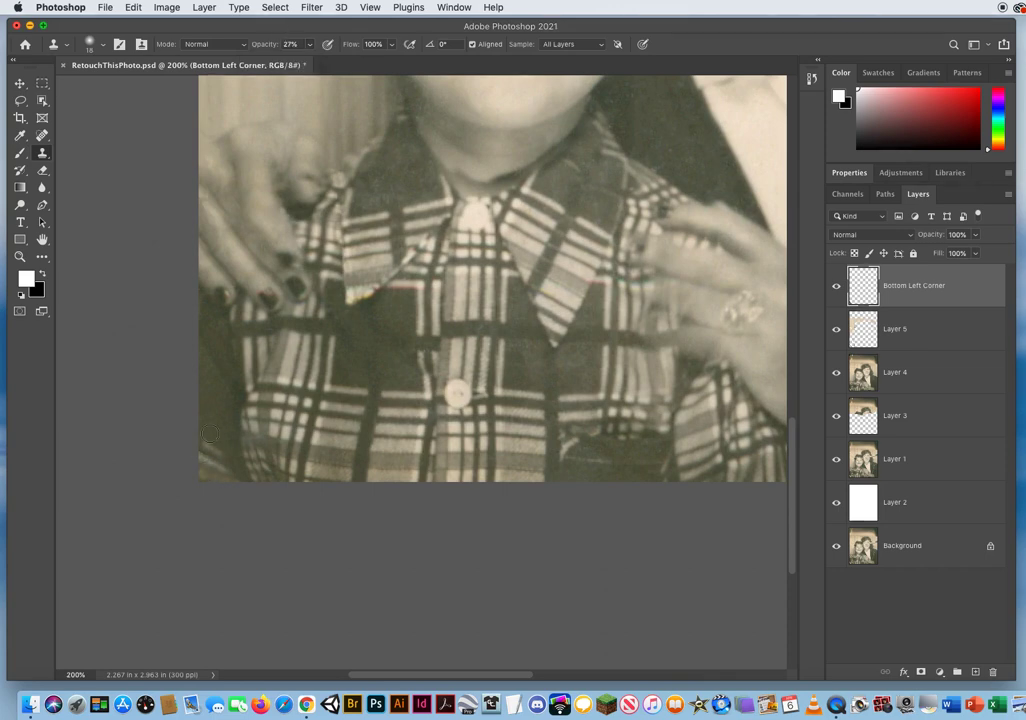
left_click_drag(215, 419, 224, 419)
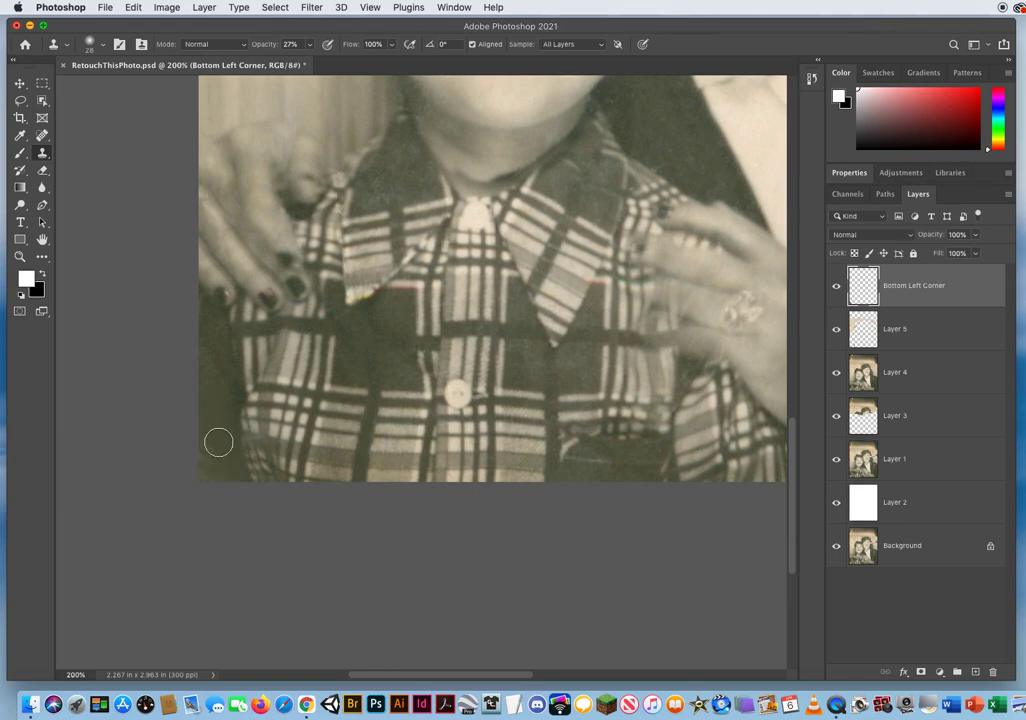
- Clone out specks on the woman's dark jacket near the photo's bottom-right corner and cuff with a 28 px brush at 100% opacity
left_click(20, 256)
left_click(327, 398, "alt")
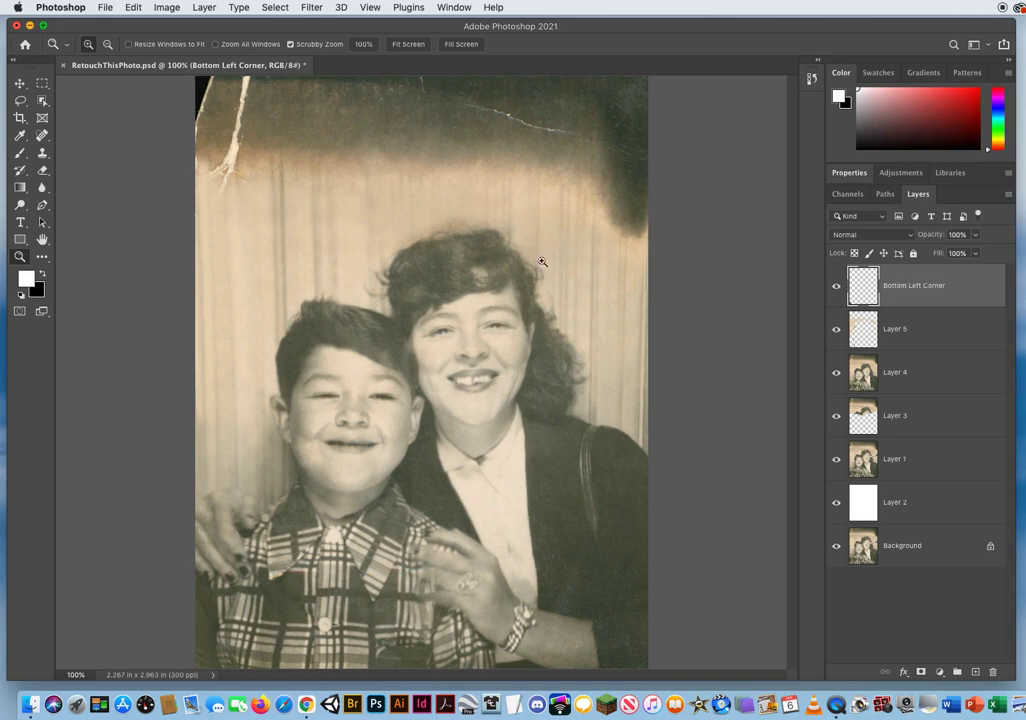
left_click(453, 449)
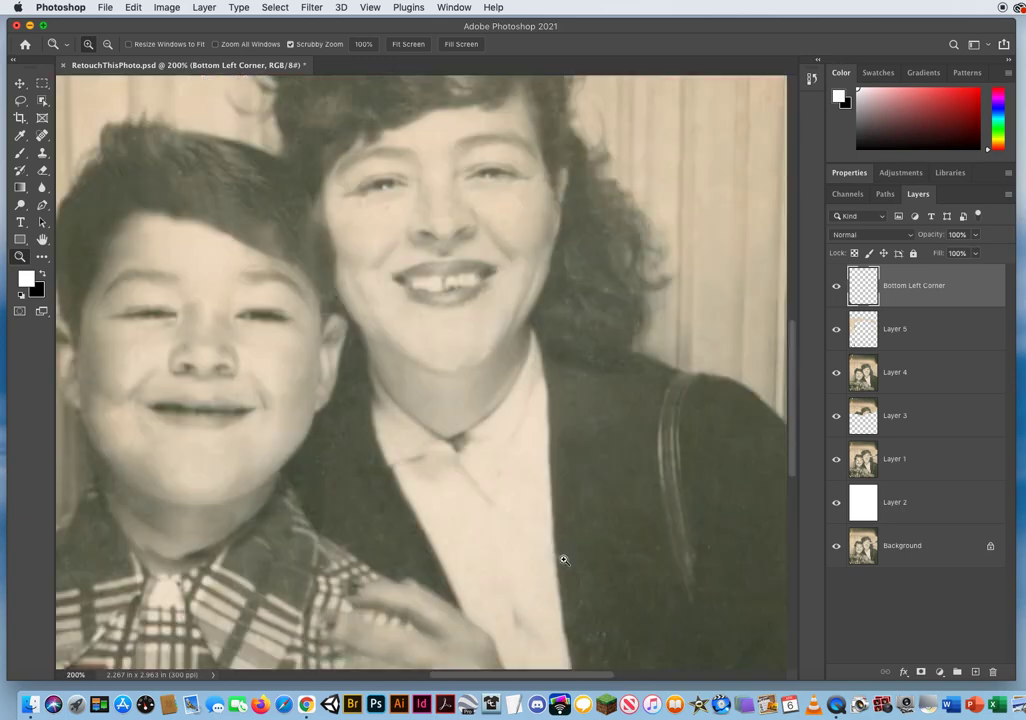
left_click_drag(552, 550, 435, 286)
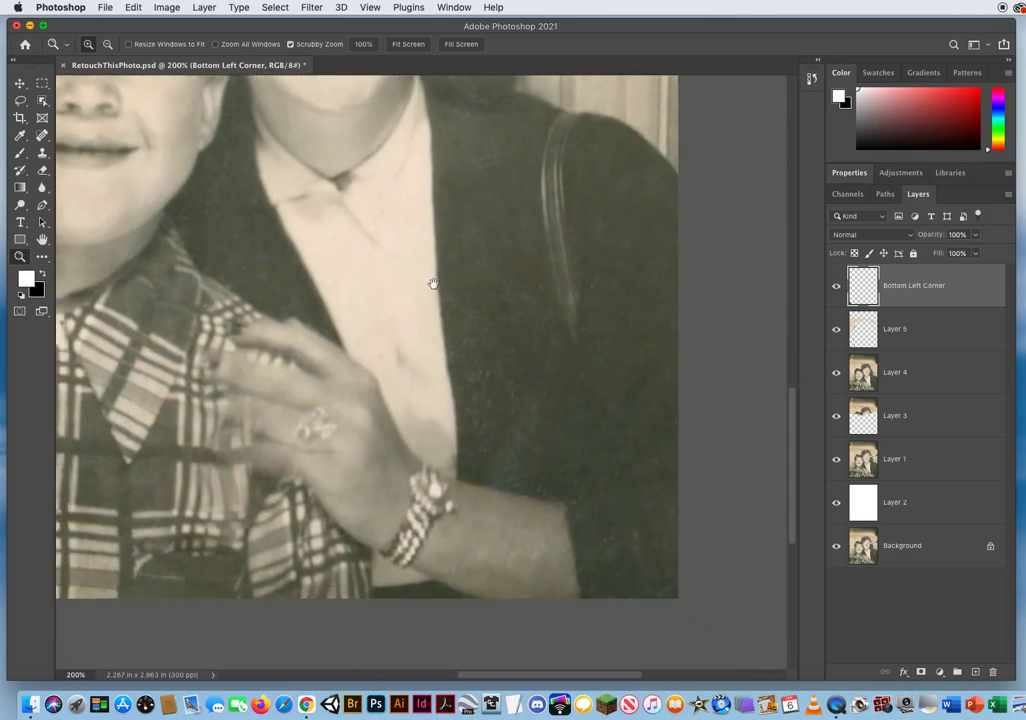
left_click(42, 153)
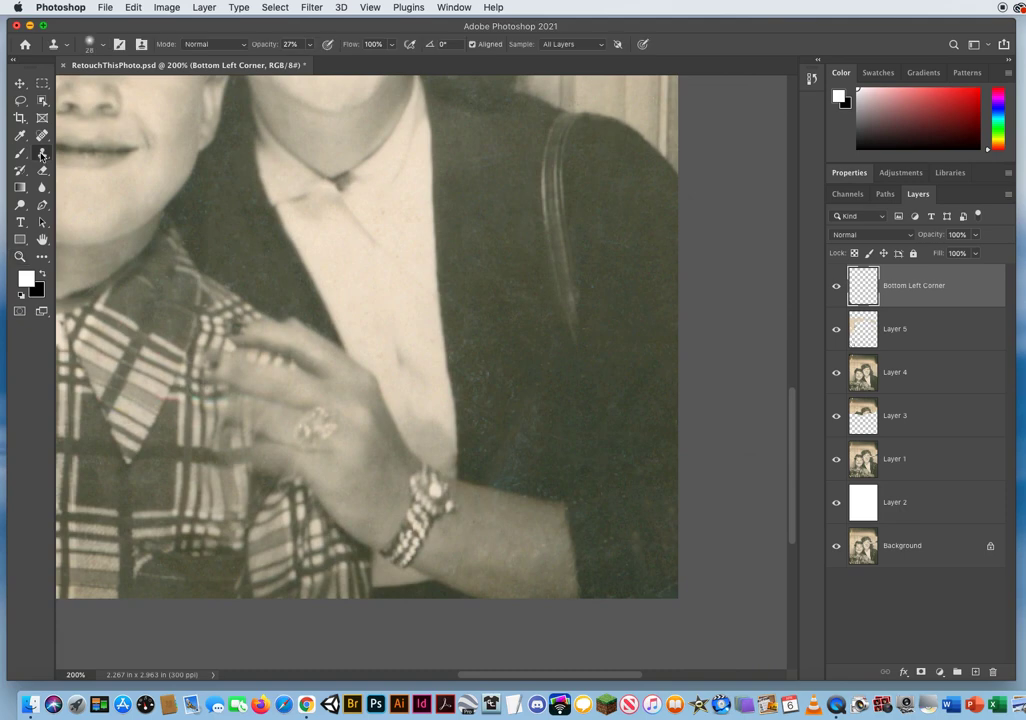
left_click(311, 46)
left_click_drag(309, 60, 362, 61)
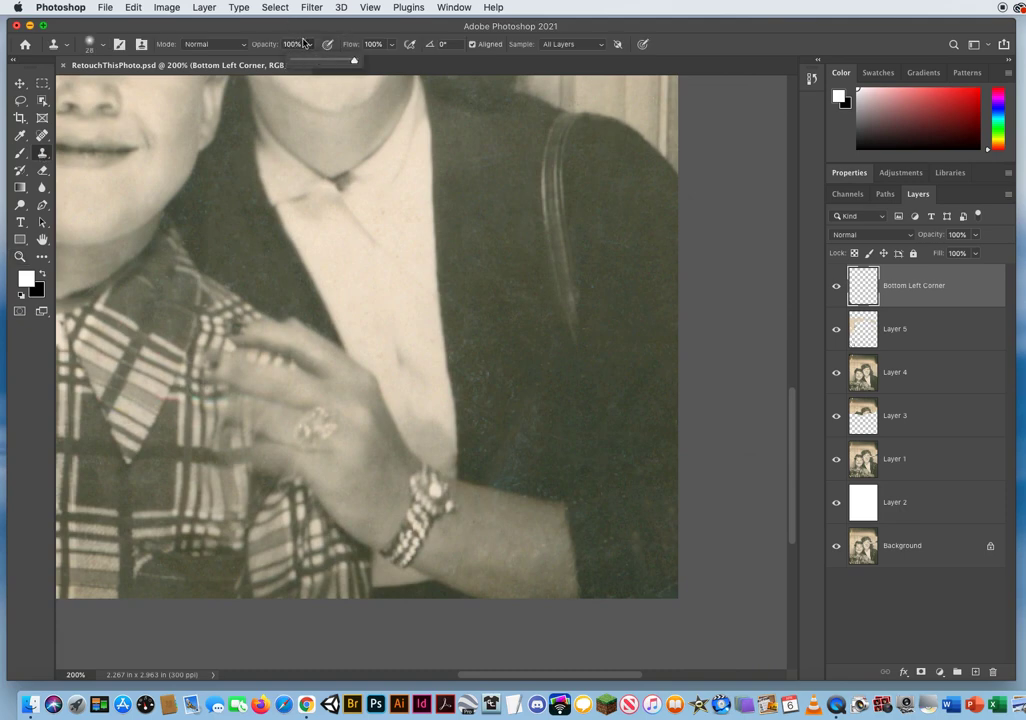
left_click(622, 578, "alt")
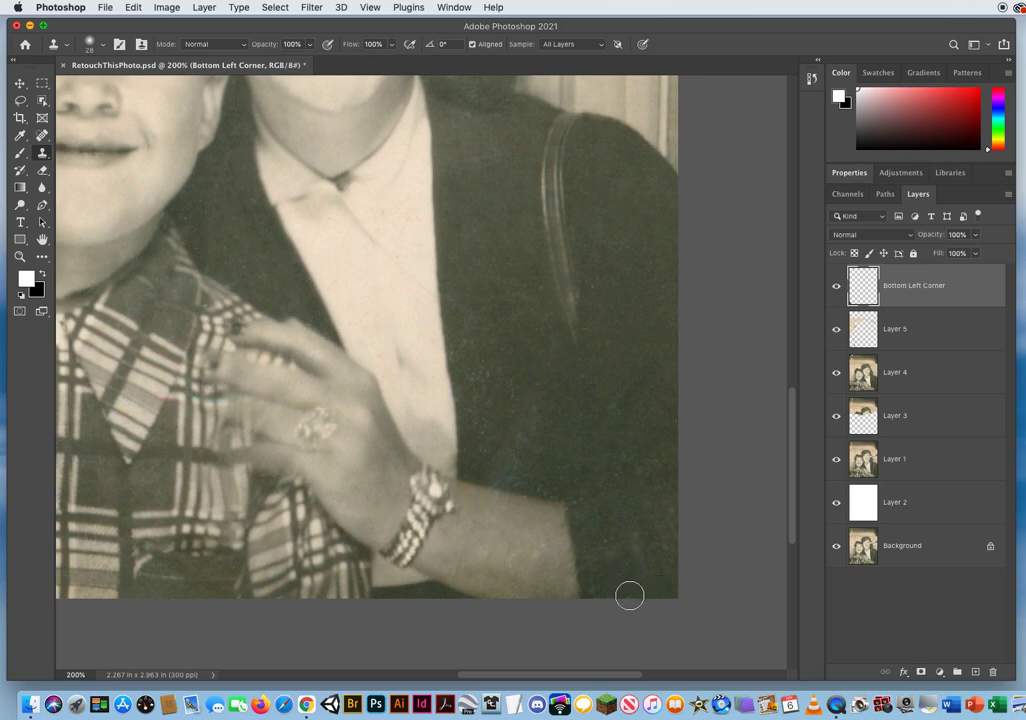
left_click(614, 515, "alt")
left_click_drag(603, 542, 616, 548)
left_click(591, 507, "alt")
left_click_drag(577, 505, 575, 496)
- Clone clean fabric over the specks on the jacket beside the white blouse and above the woman's wrist
left_click(508, 347, "alt")
left_click_drag(483, 374, 483, 438)
left_click(493, 369, "alt")
left_click(559, 410, "alt")
mouse_move(534, 419)
left_mouse_down()
mouse_move(509, 476)
mouse_move(522, 431)
mouse_move(497, 472)
mouse_move(592, 524)
left_mouse_up()
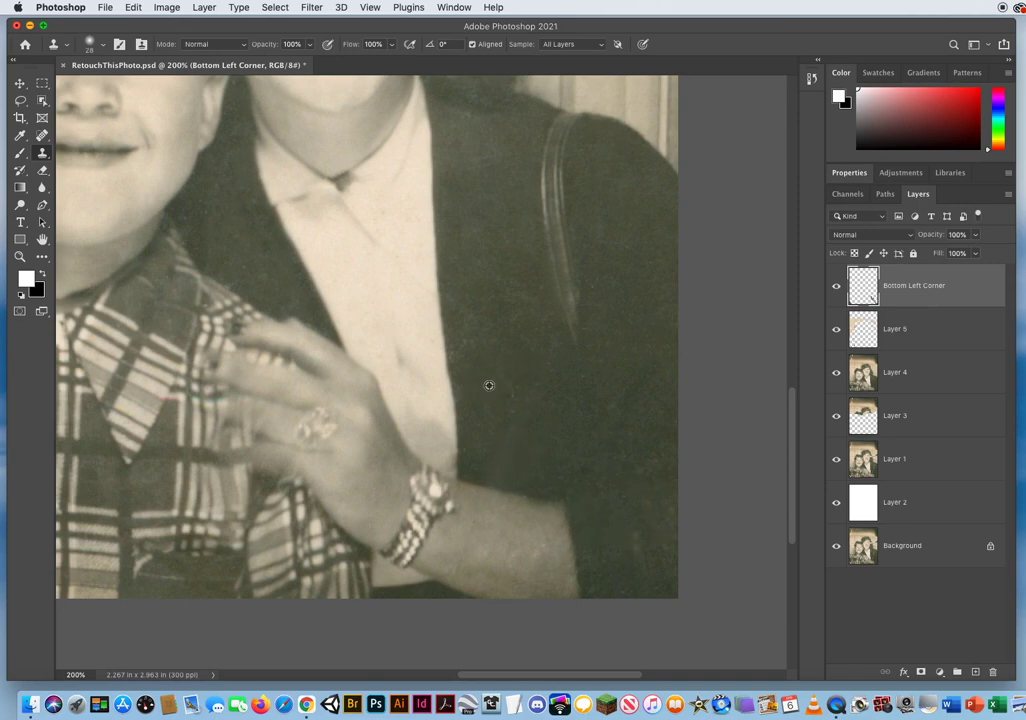
left_click(614, 513, "alt")
left_click_drag(634, 541, 634, 552)
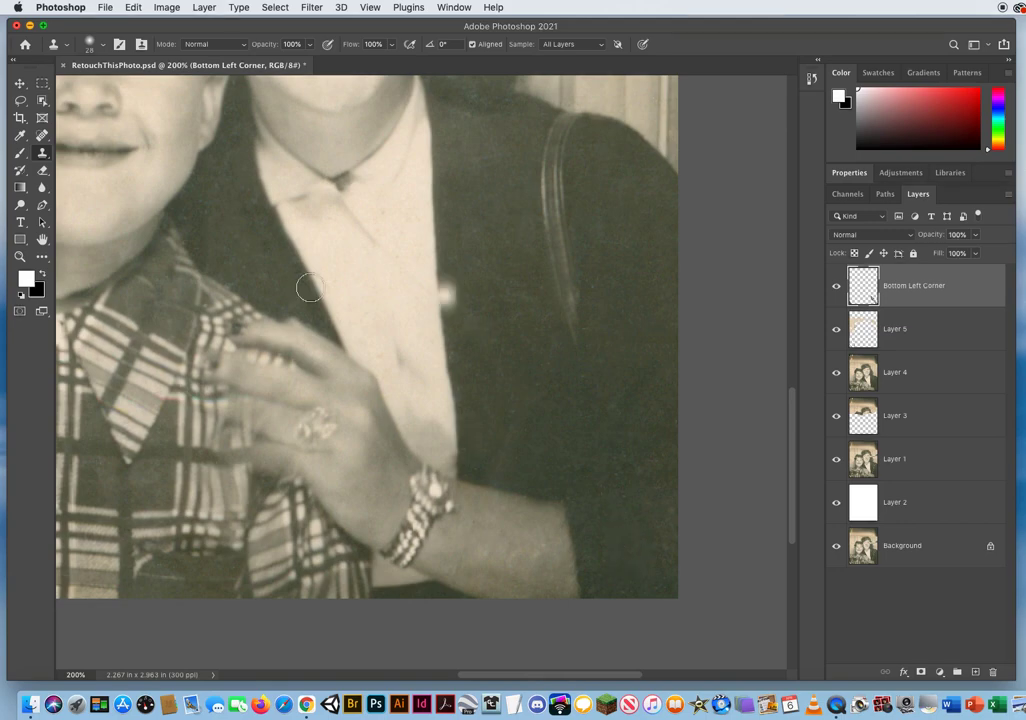
- Check the jacket repair against the whole photo at 100% and save the document
left_click(20, 256)
left_click(452, 353)
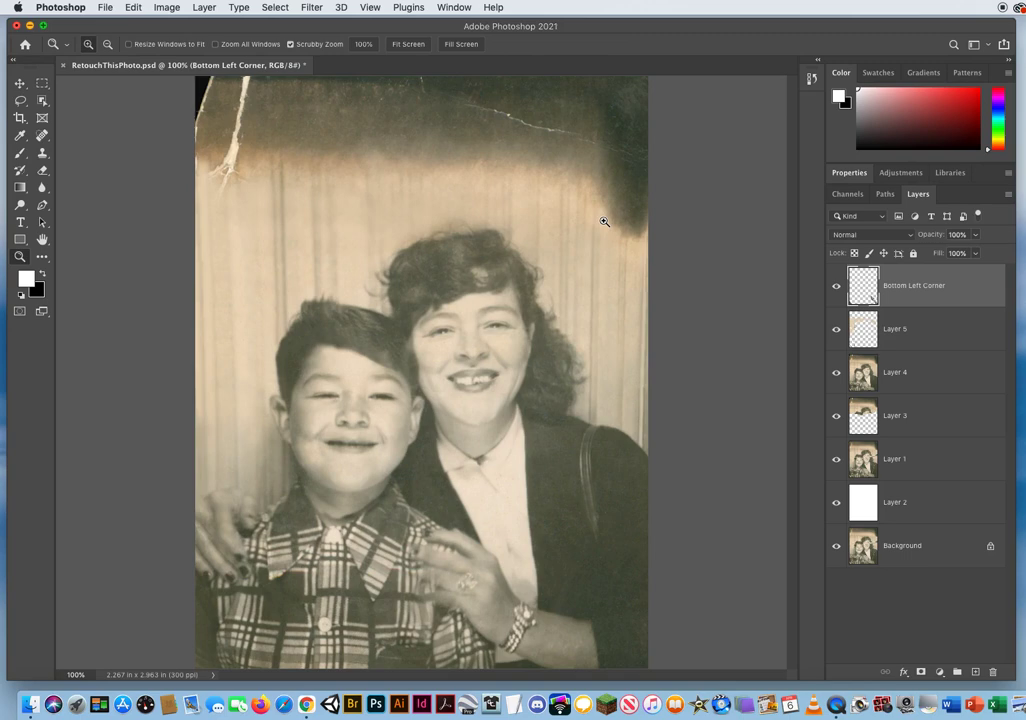
key("super+s")
- Merge the Bottom Left Corner, Layer 5 and Layer 4 layers into one layer
left_click(923, 332, "shift")
left_click(913, 378, "shift")
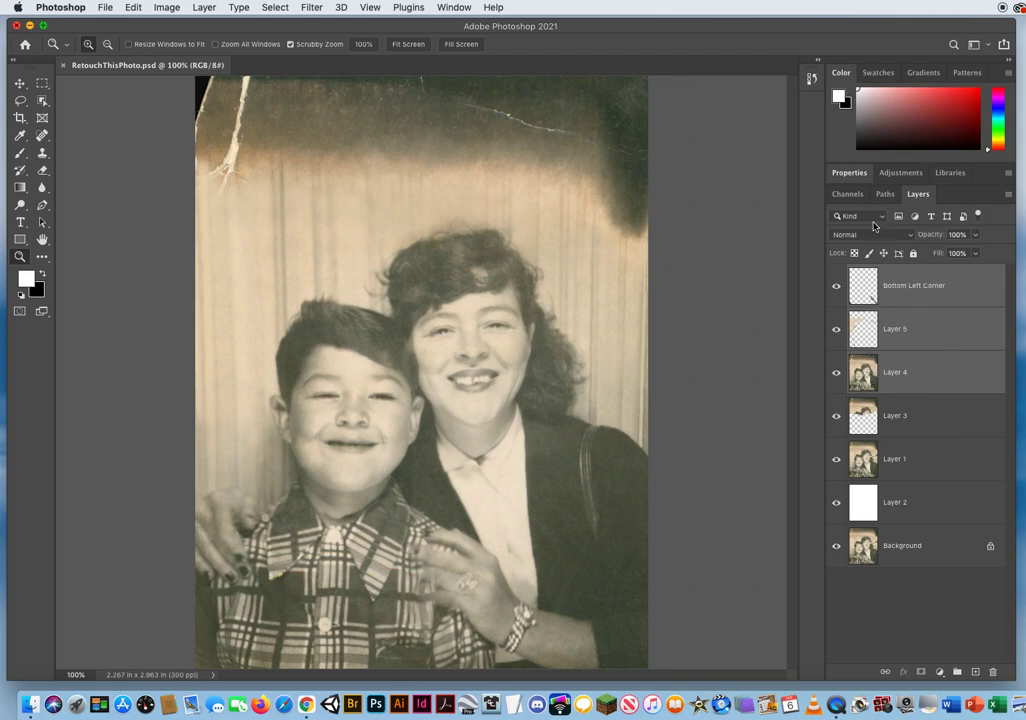
left_click_drag(918, 194, 536, 136)
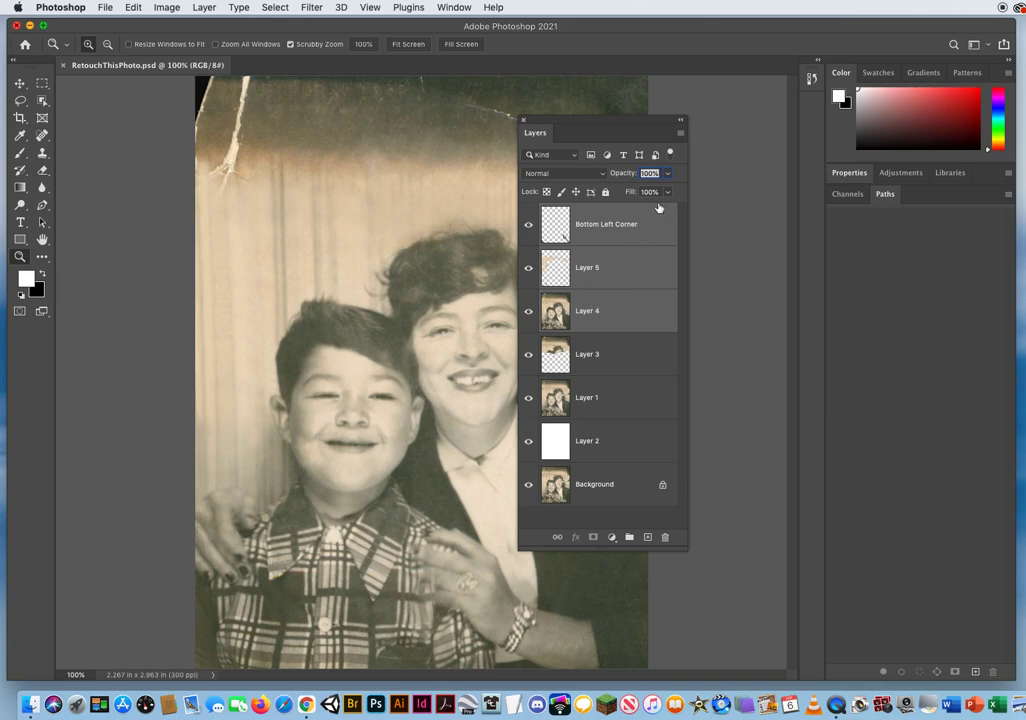
left_click(681, 136)
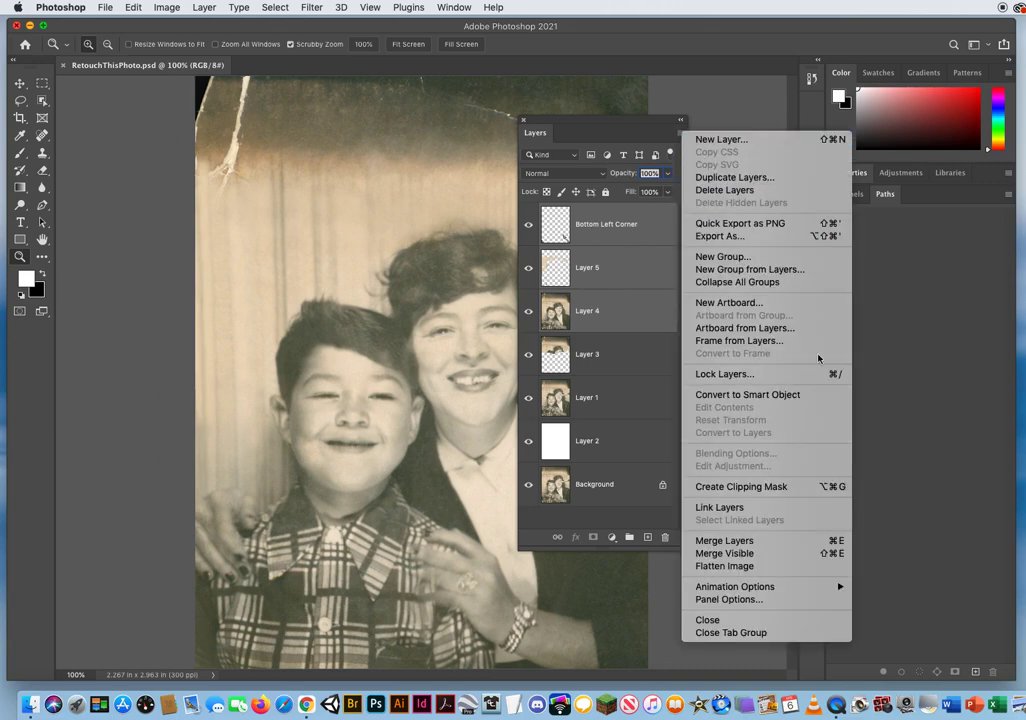
left_click(744, 543)
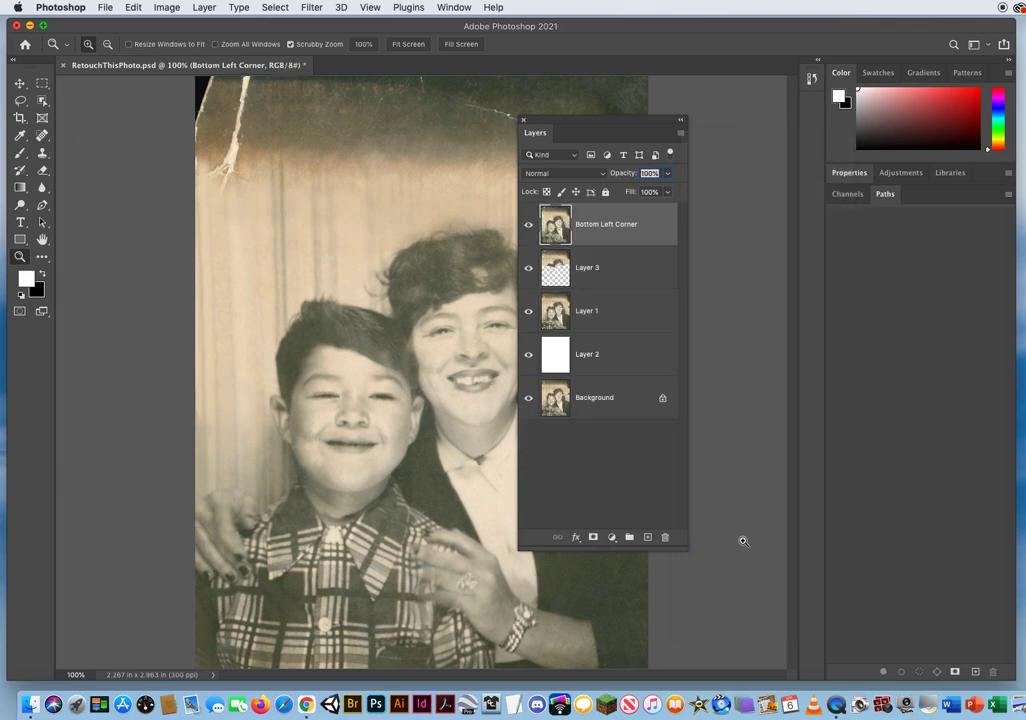
left_click_drag(541, 123, 854, 201)
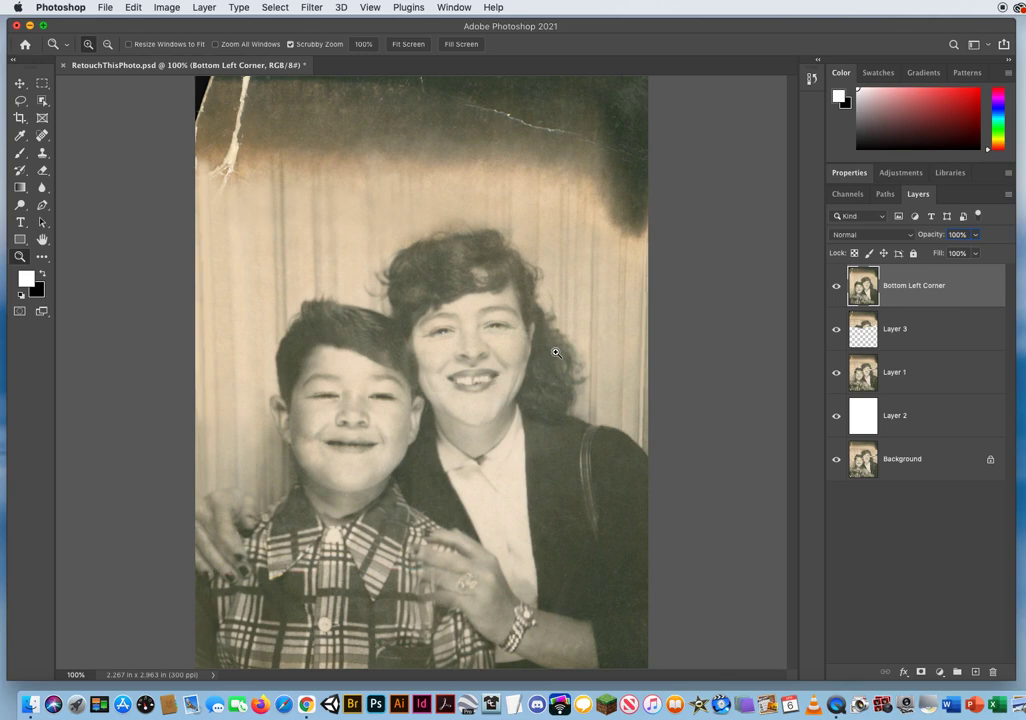
left_click(20, 82)
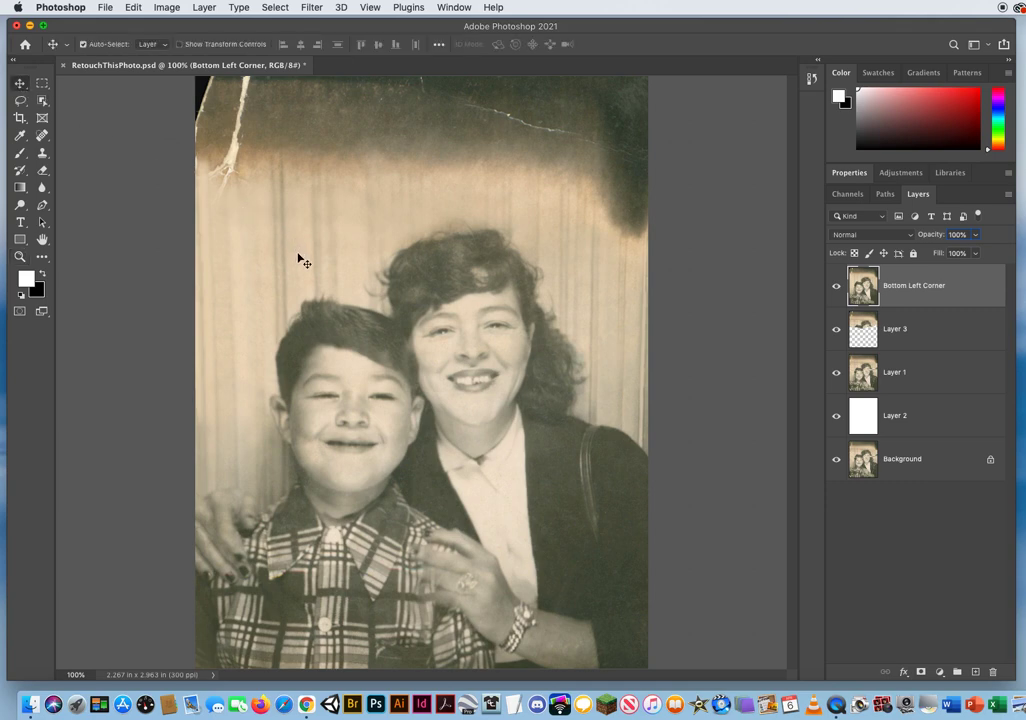
left_click(167, 8)
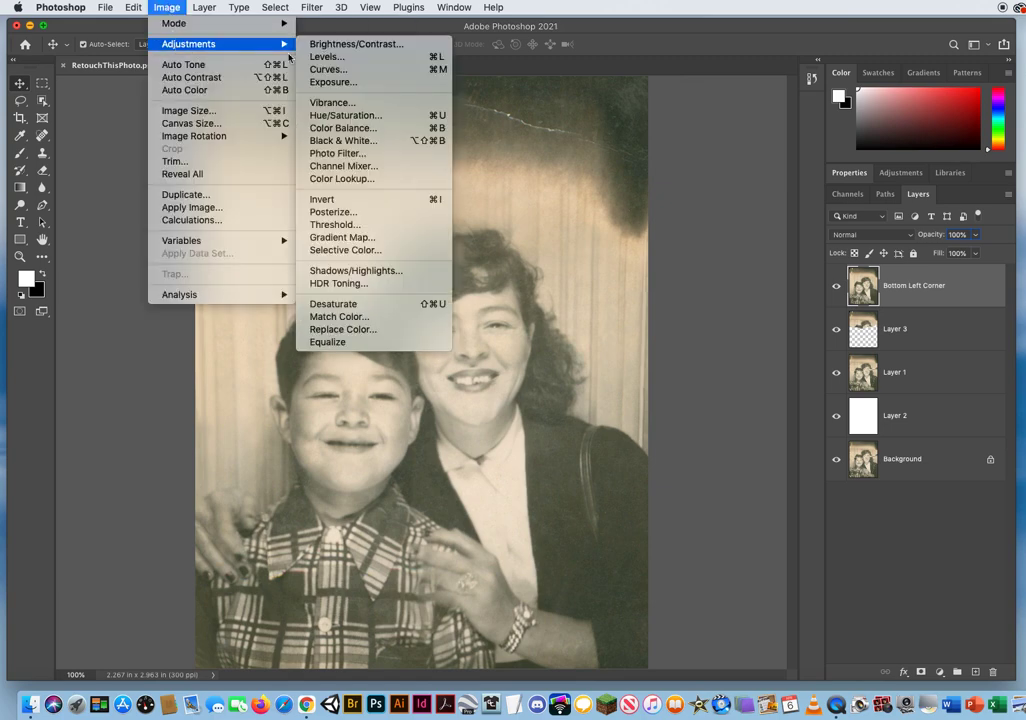
left_click(358, 141)
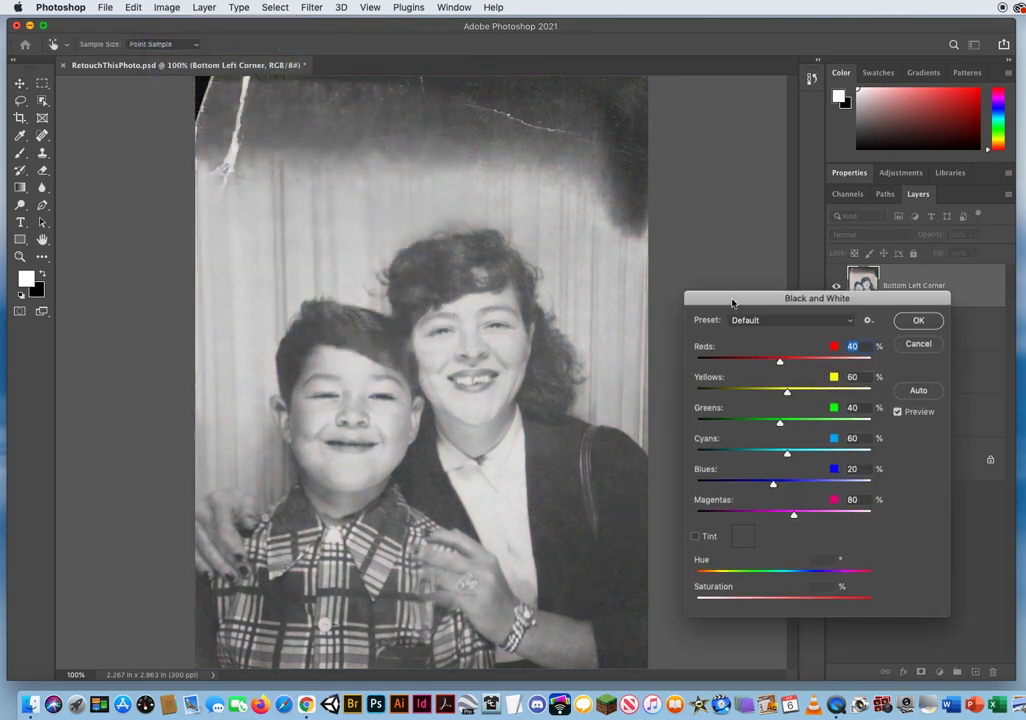
left_click_drag(733, 299, 714, 176)
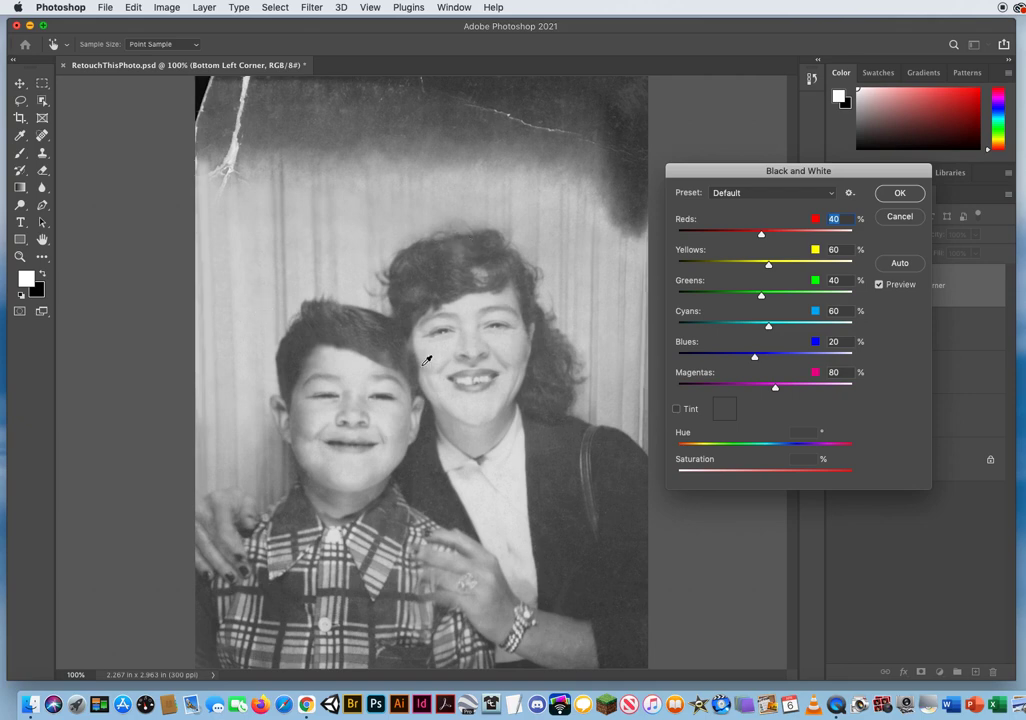
left_click(899, 216)
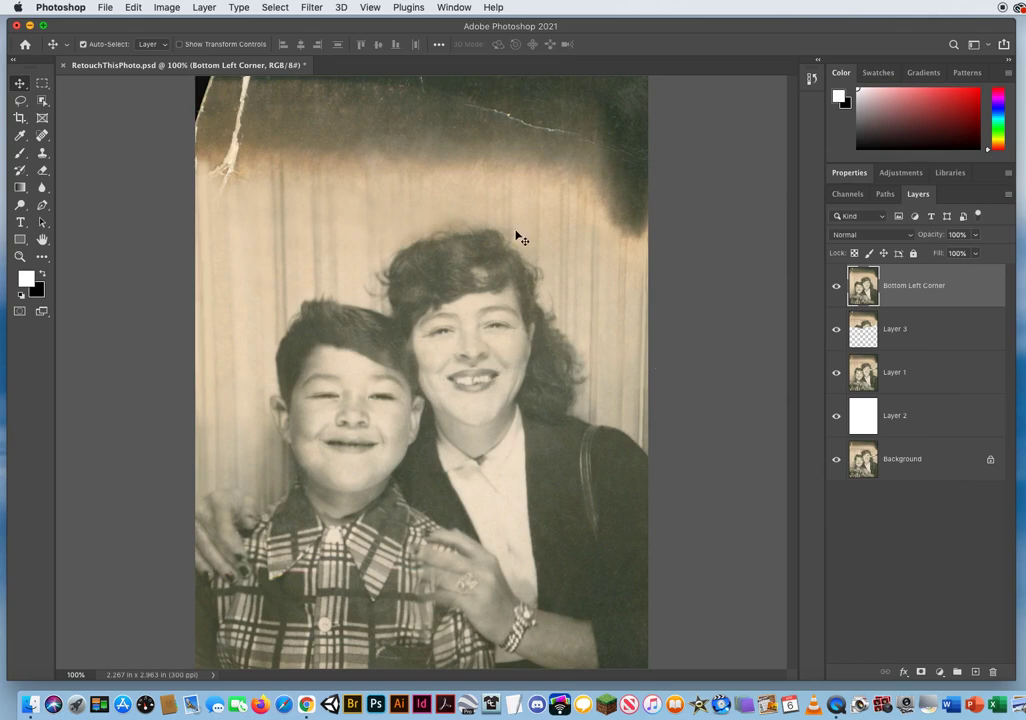
- Colorize the merged layer with a Hue/Saturation adjustment, setting hue to 18 and saturation to 15
left_click(166, 7)
mouse_move(172, 47)
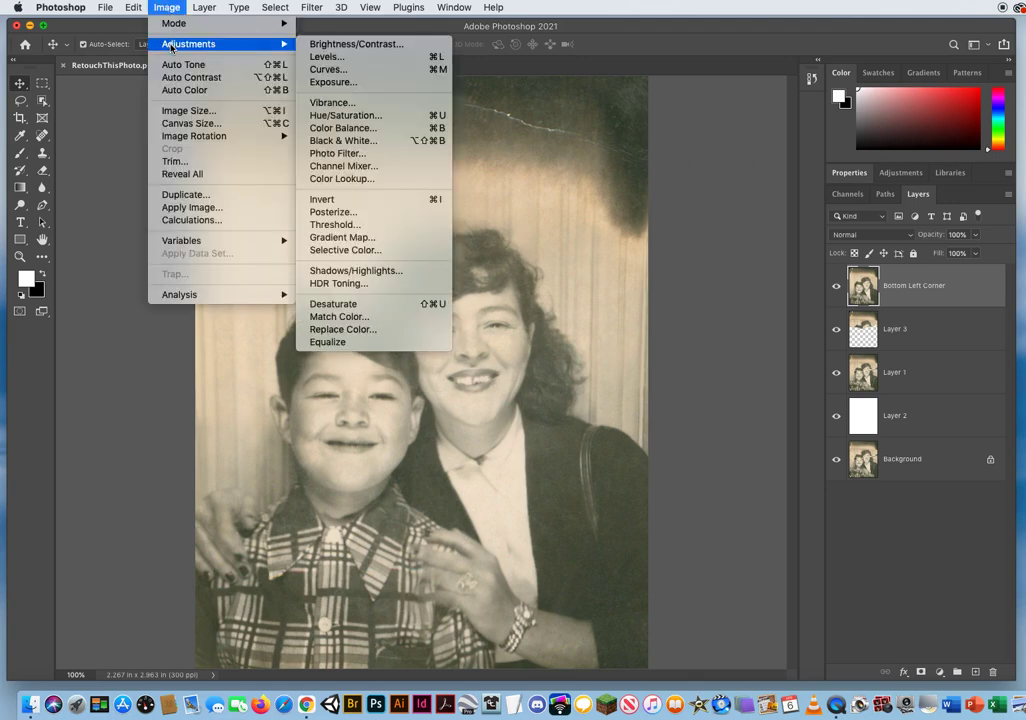
mouse_move(276, 45)
left_click(343, 116)
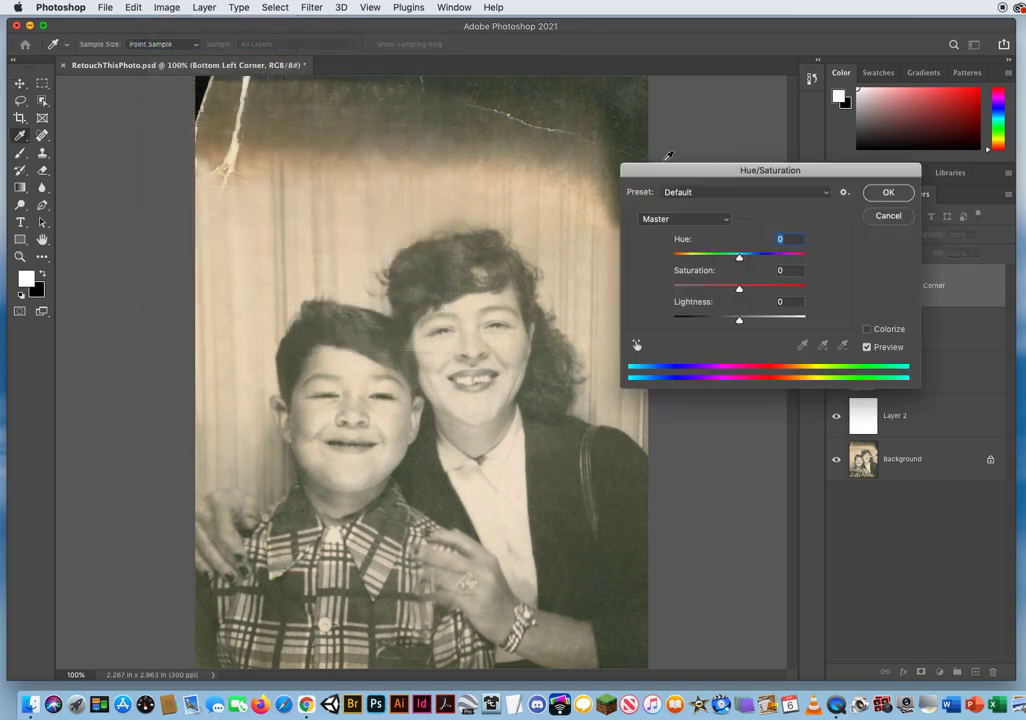
left_click_drag(700, 170, 549, 124)
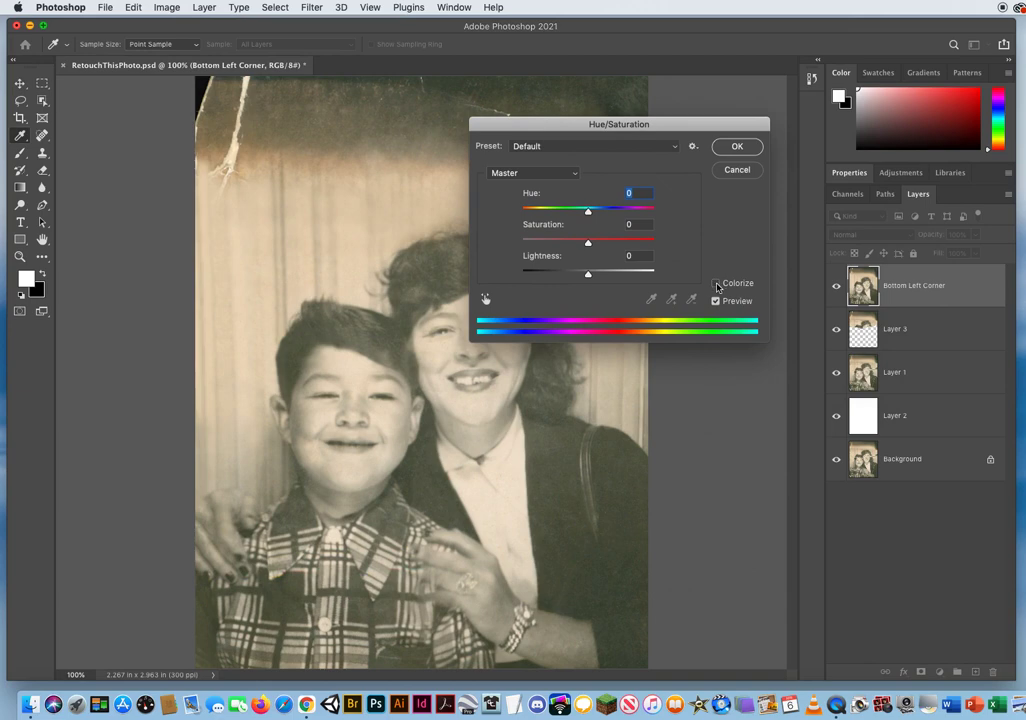
left_click(716, 284)
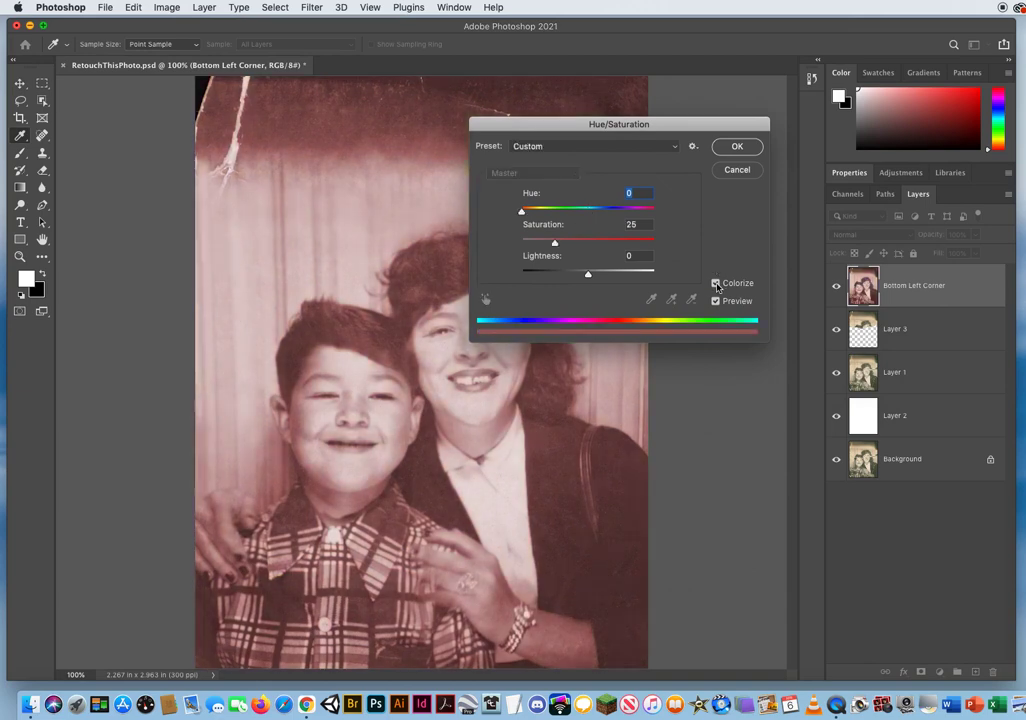
left_click_drag(522, 124, 624, 115)
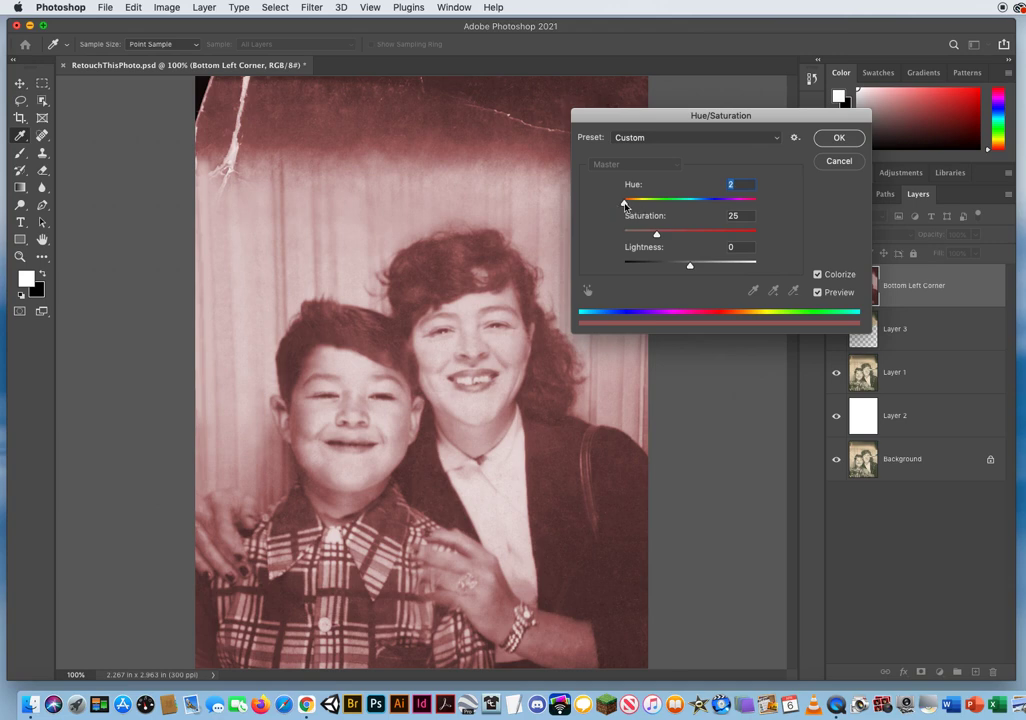
left_click_drag(626, 205, 630, 206)
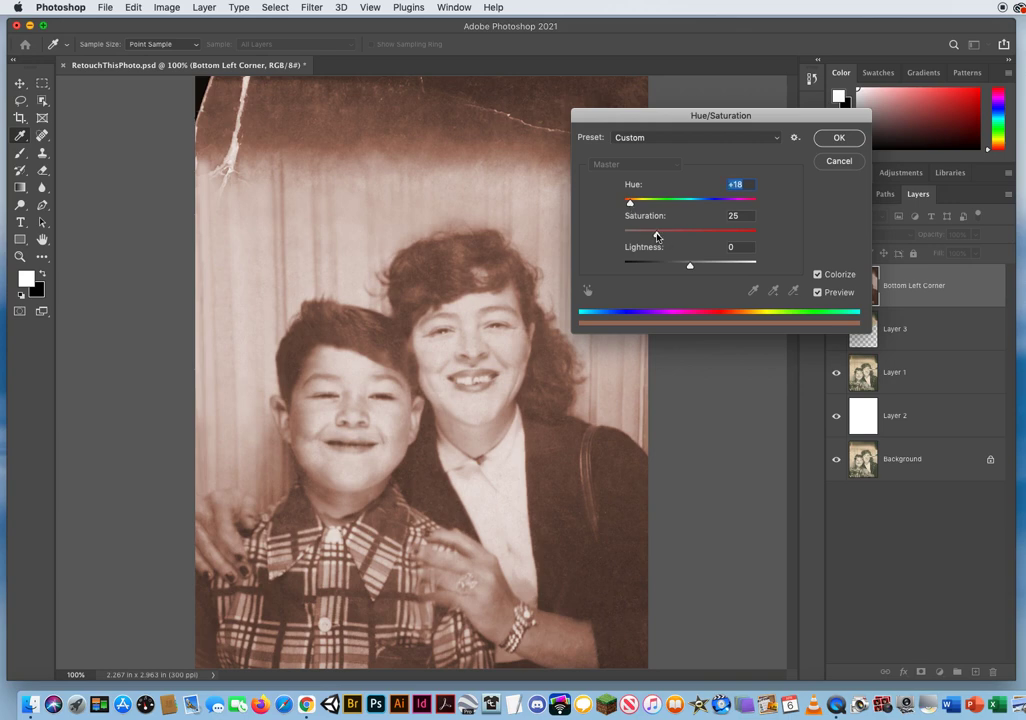
left_click_drag(657, 237, 586, 237)
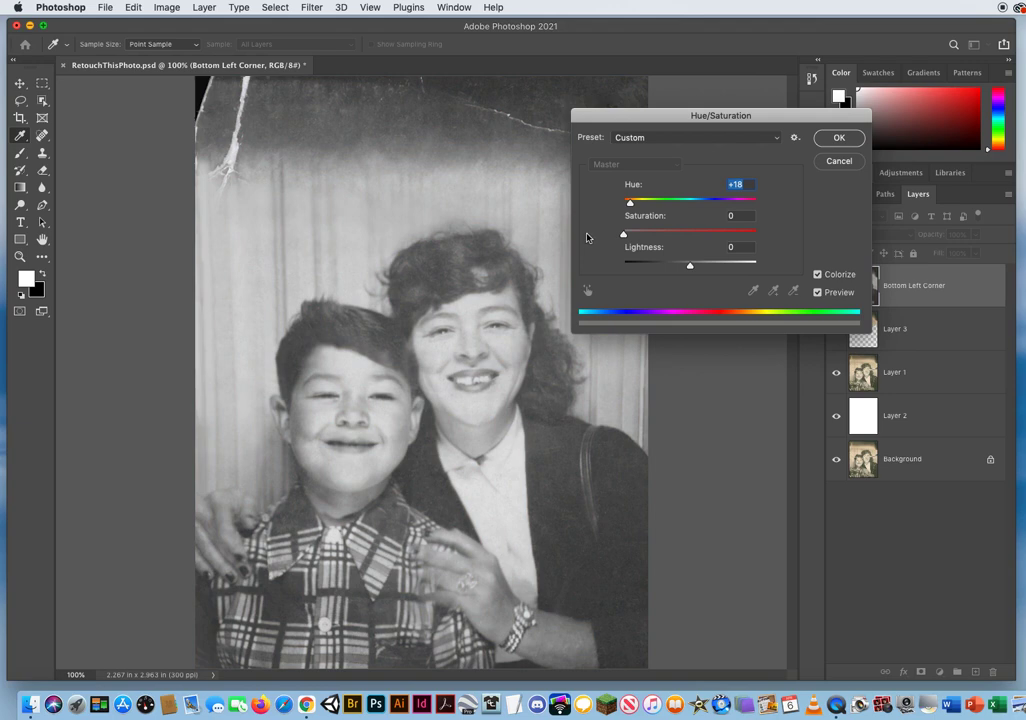
left_click_drag(587, 237, 644, 237)
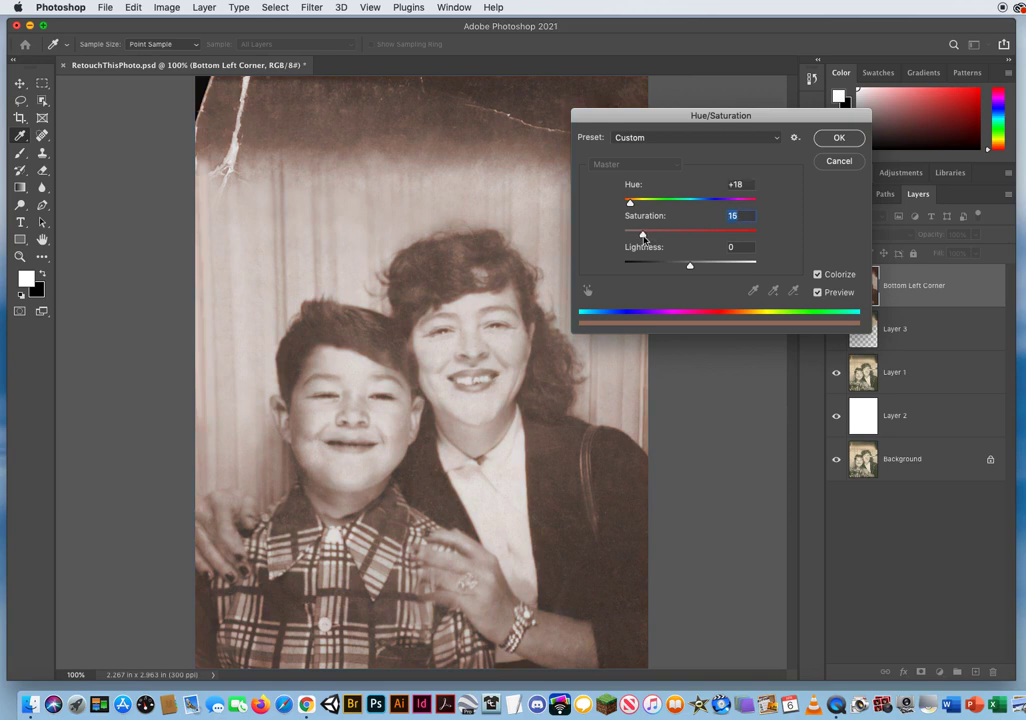
- Compare the tint with the original colors, apply it with saturation 13, and hide the merged layer to view the unretouched photo
left_click(818, 293)
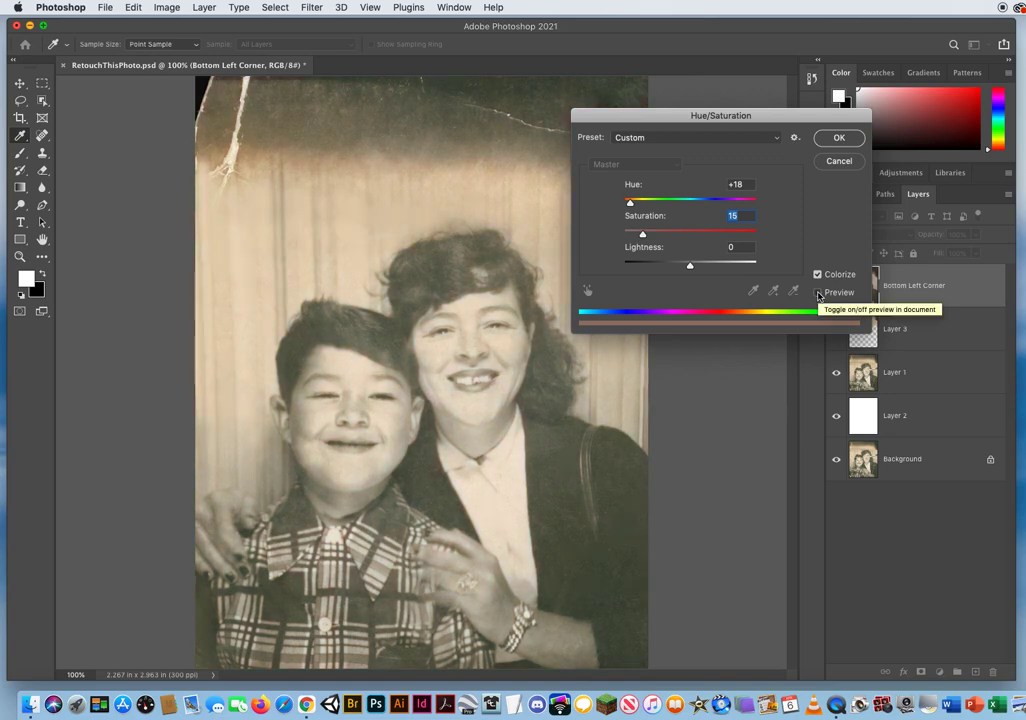
left_click(818, 293)
left_click(818, 293)
left_click(818, 293)
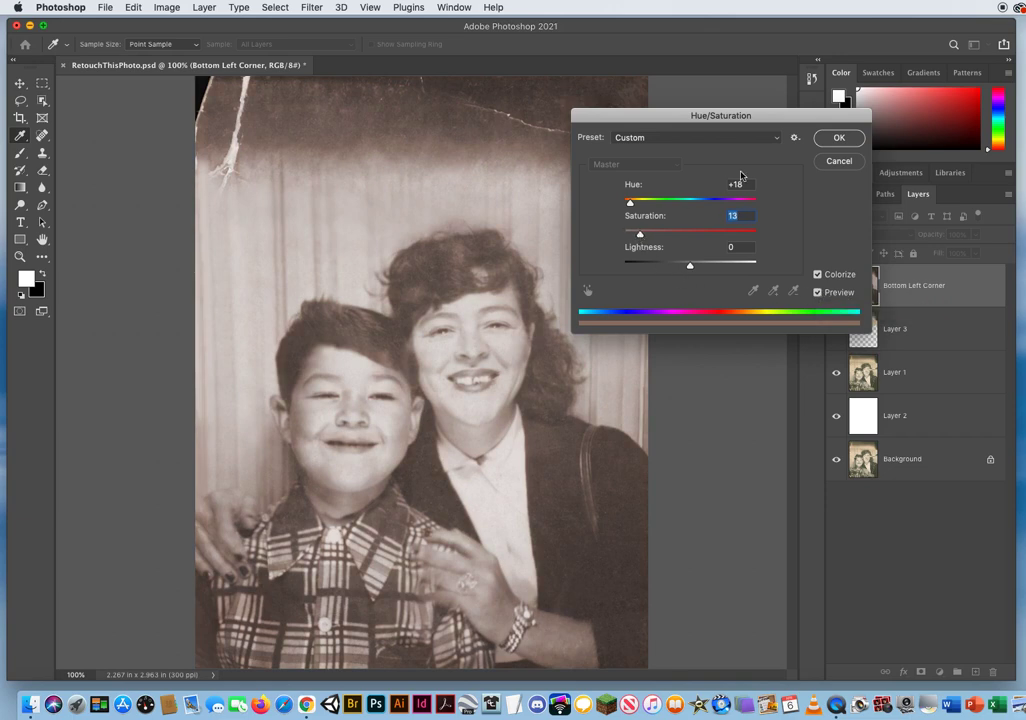
left_click(835, 138)
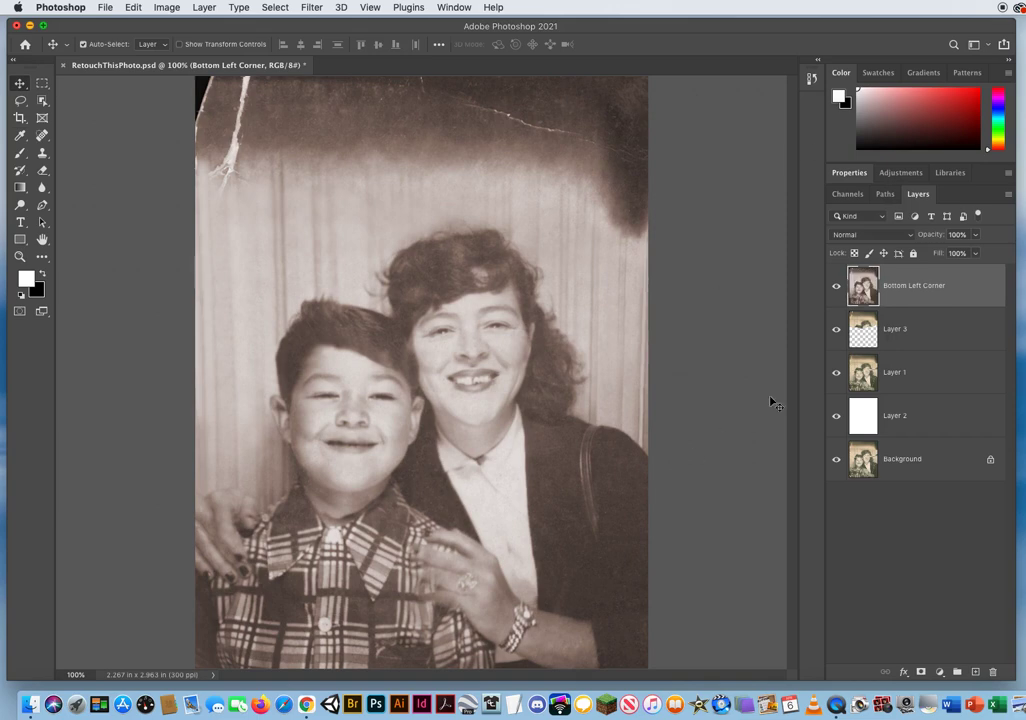
left_click(837, 287)
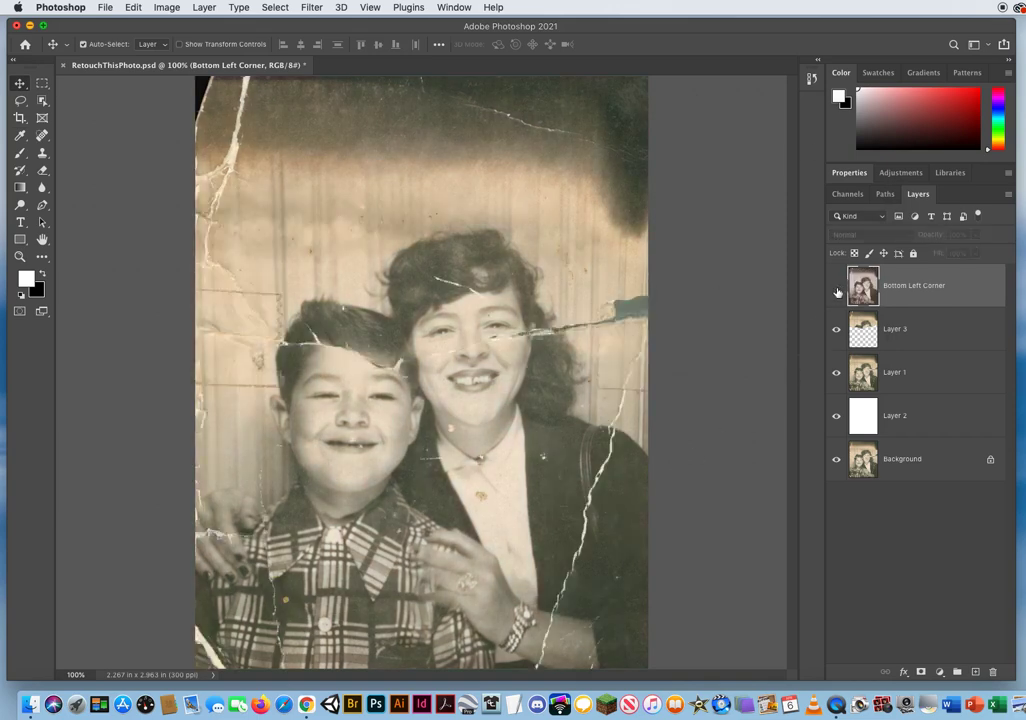
- Compare the retouched photo with the damaged original by toggling the Bottom Left Corner layer, leave it visible, and save the document
left_click(837, 289)
left_click(837, 289)
left_click(837, 289)
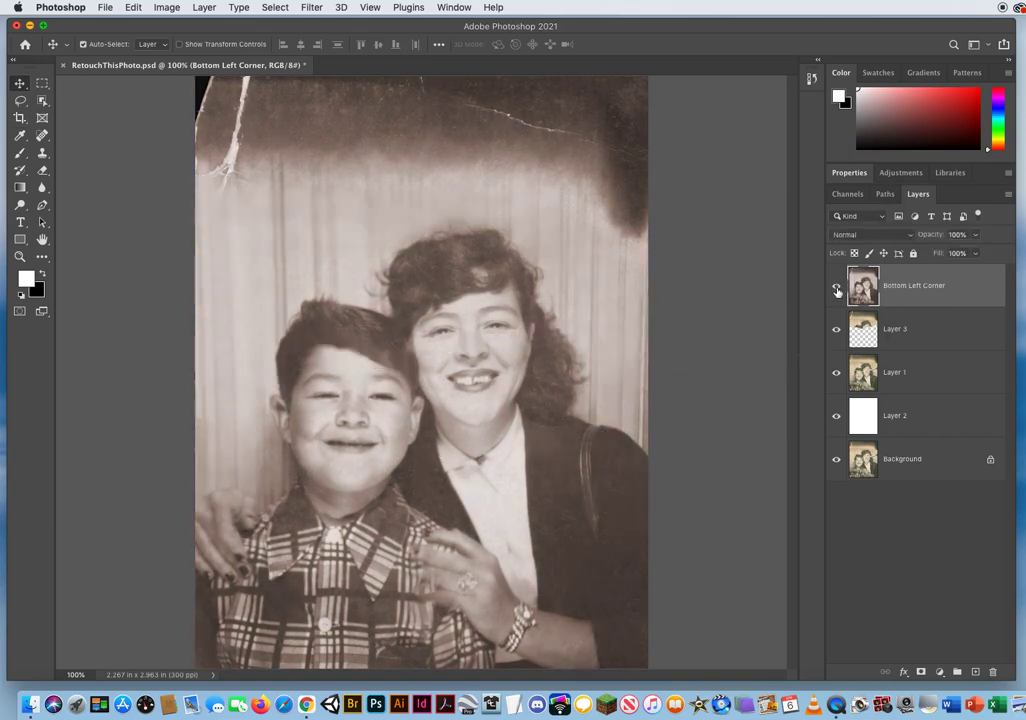
left_click(837, 289)
left_click(837, 289)
left_click(837, 289)
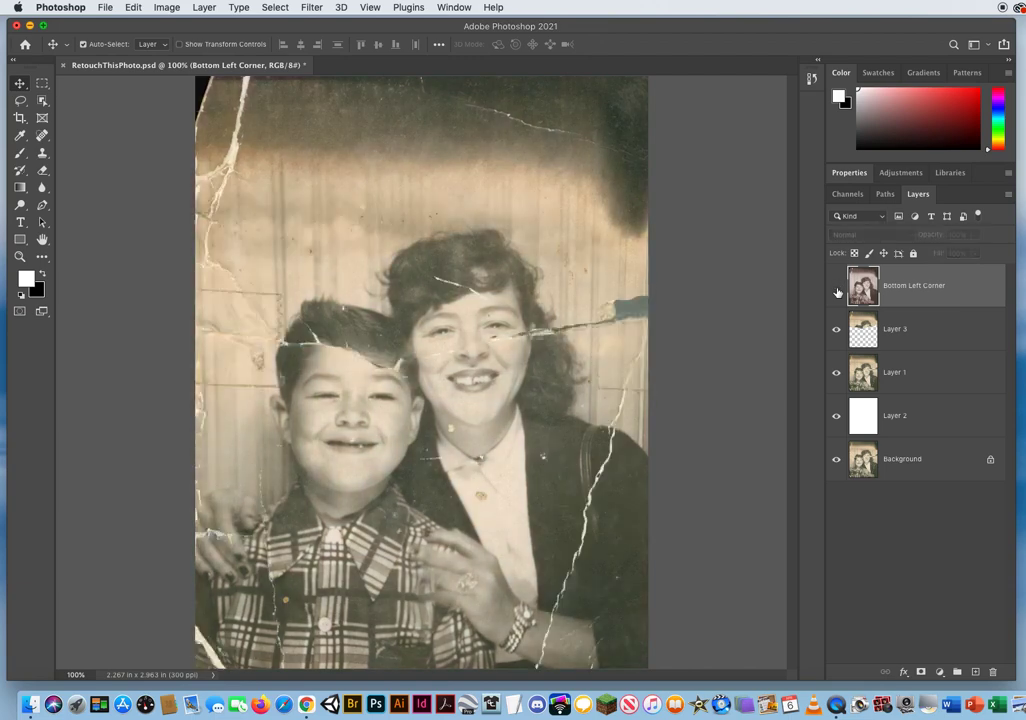
left_click(837, 289)
left_click(837, 289)
left_click(837, 289)
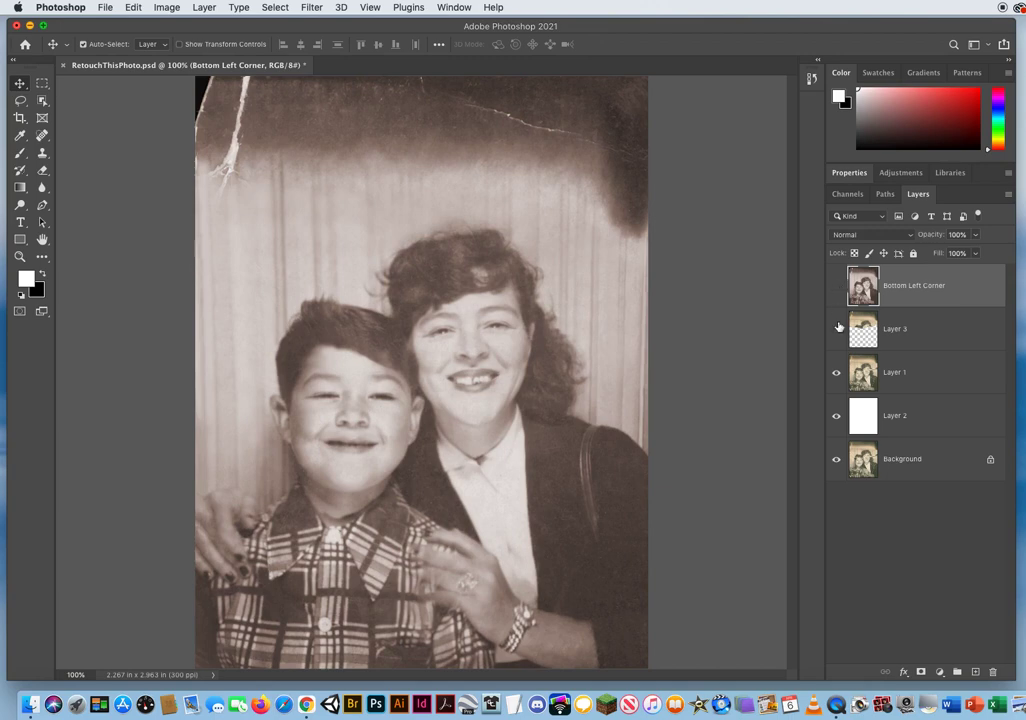
mouse_move(837, 289)
left_mouse_down()
mouse_move(839, 331)
mouse_move(837, 289)
left_mouse_up()
left_click(100, 9)
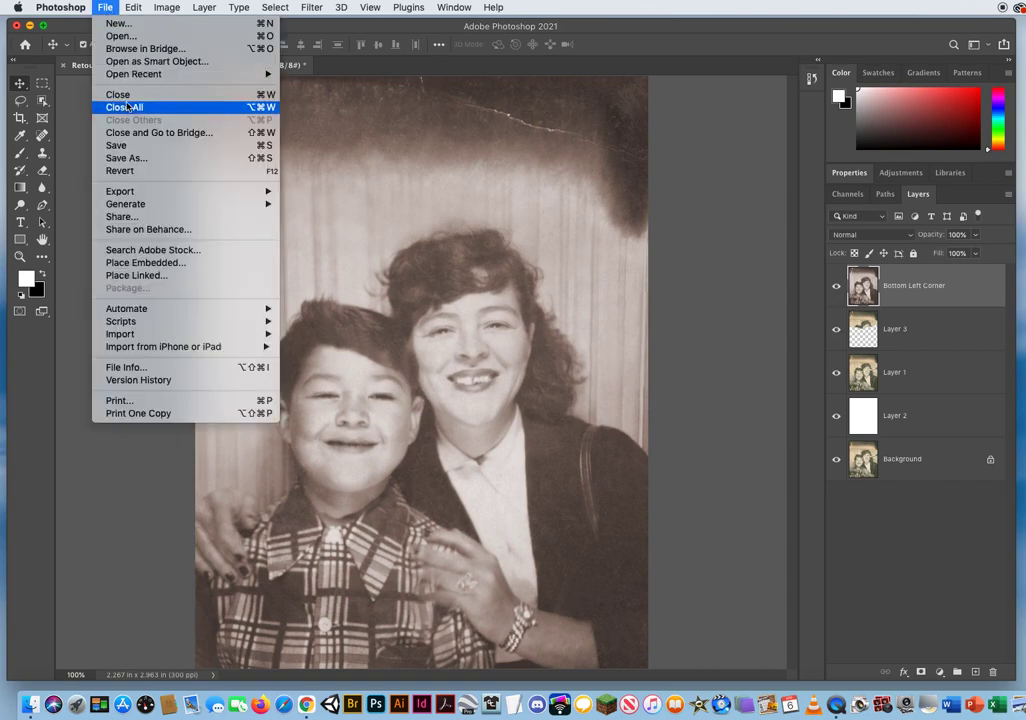
left_click(125, 146)
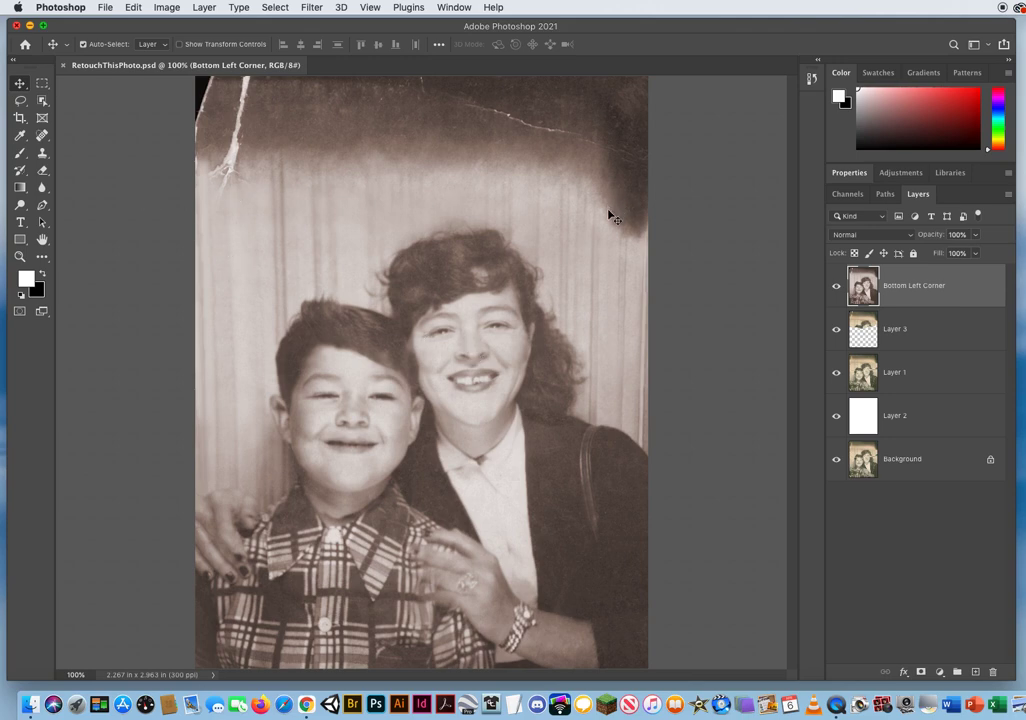
- Try to copy a lassoed backdrop patch above the boy to a new layer and stretch it with Content-Aware Scale
left_click(20, 100)
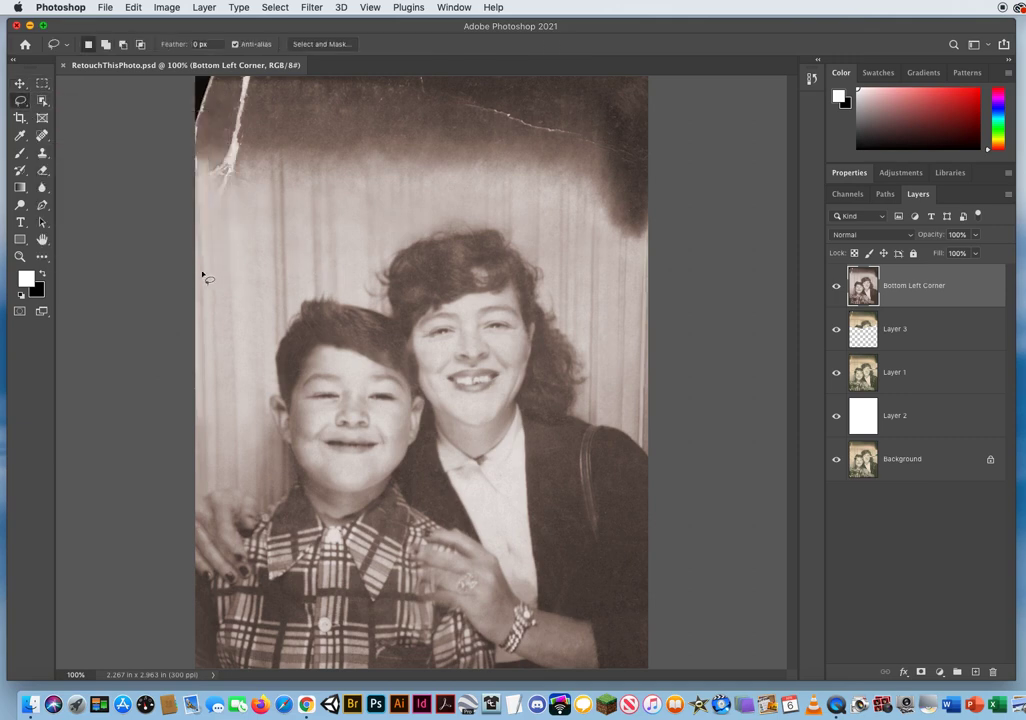
mouse_move(192, 276)
left_mouse_down()
mouse_move(328, 274)
mouse_move(370, 258)
mouse_move(398, 231)
mouse_move(391, 197)
mouse_move(318, 186)
mouse_move(238, 195)
mouse_move(183, 231)
mouse_move(184, 278)
left_mouse_up()
key("super+j")
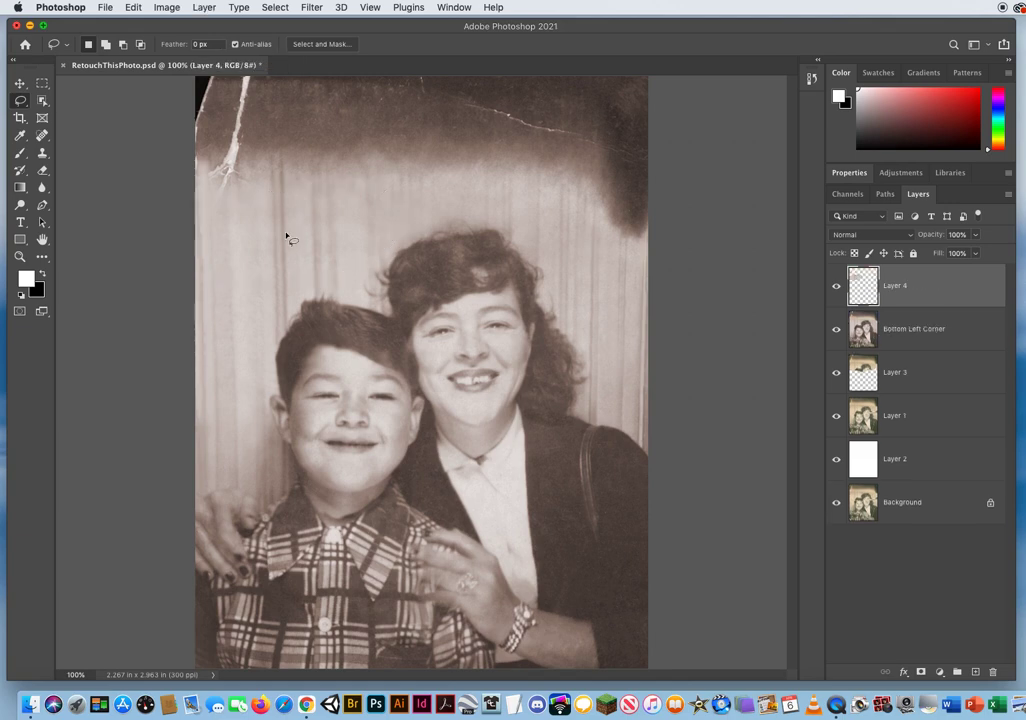
mouse_move(836, 330)
left_mouse_down()
mouse_move(837, 419)
mouse_move(836, 328)
left_mouse_up()
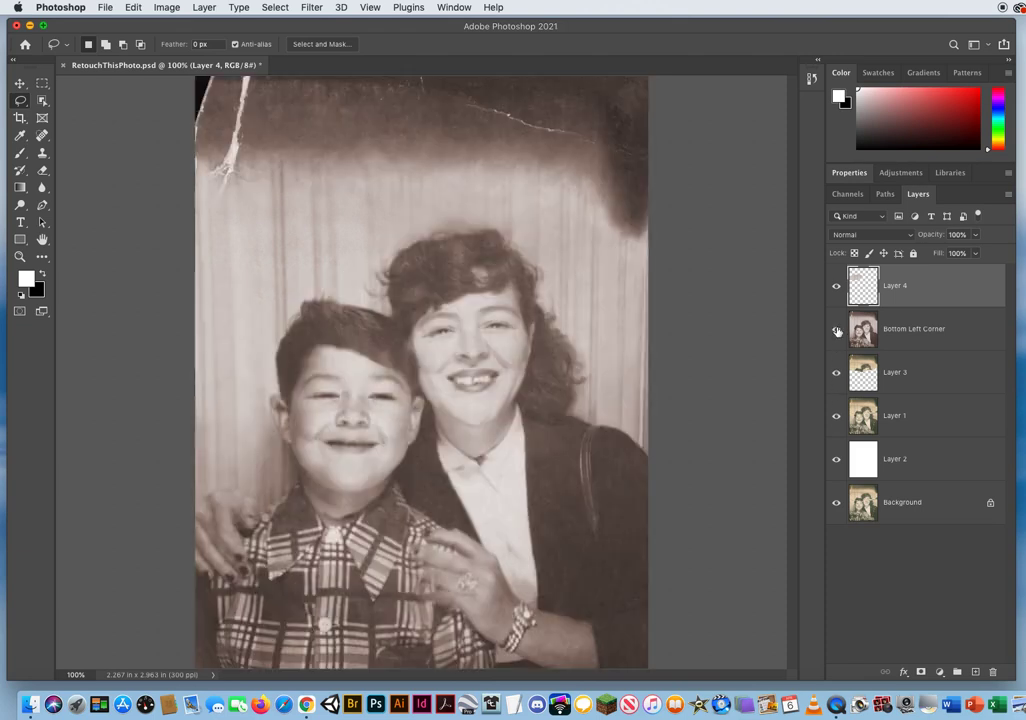
left_click(20, 83)
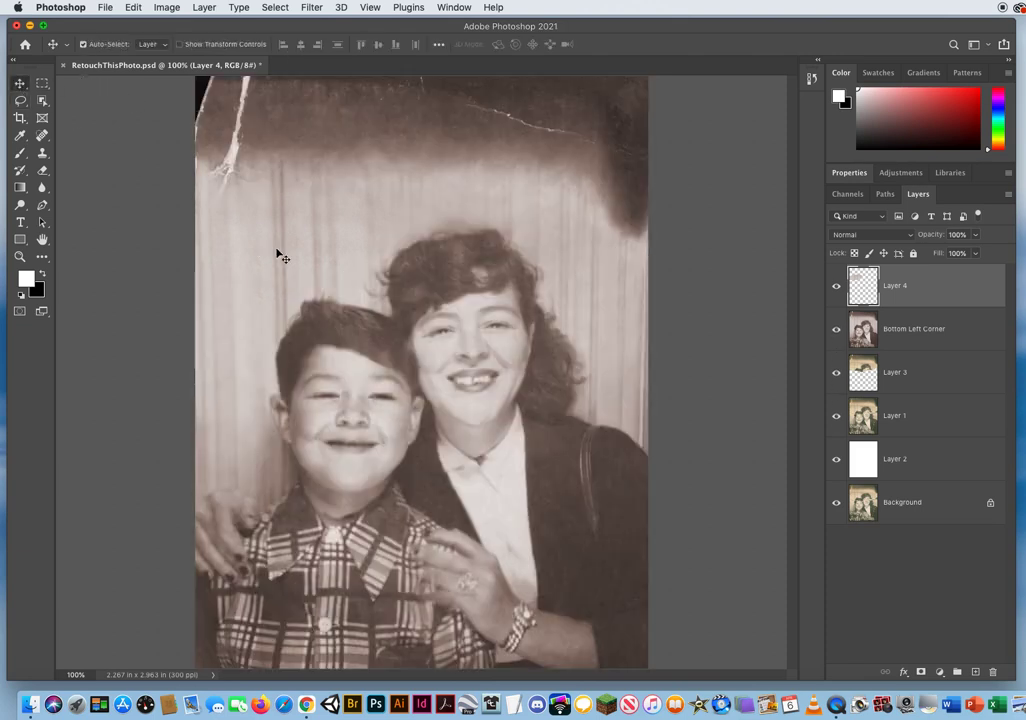
left_click(134, 8)
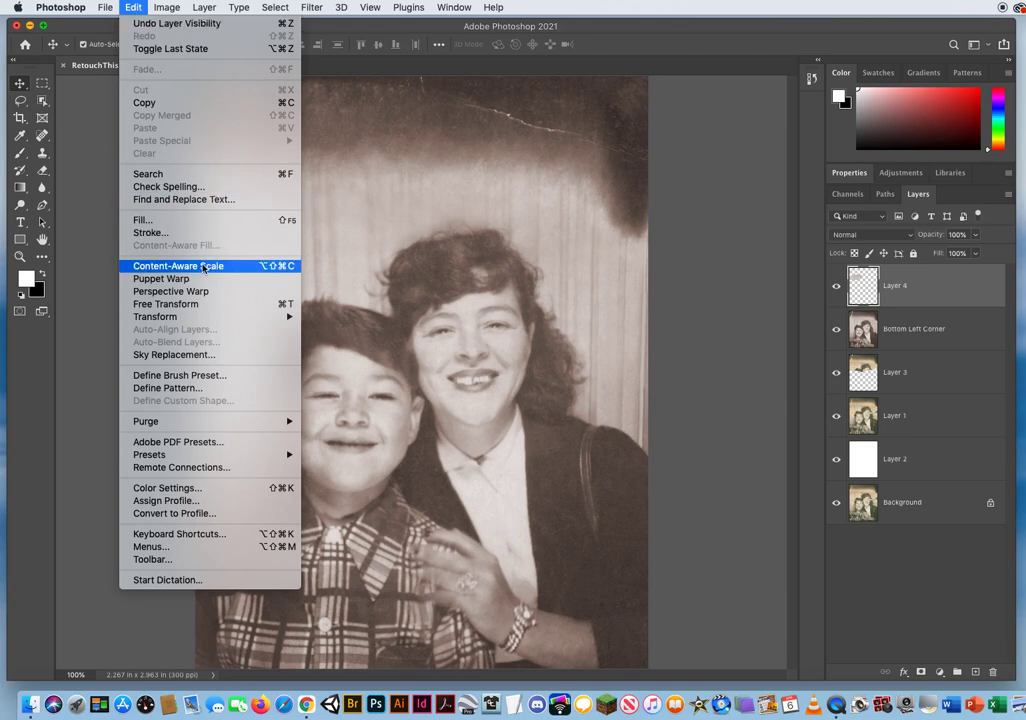
key("Escape")
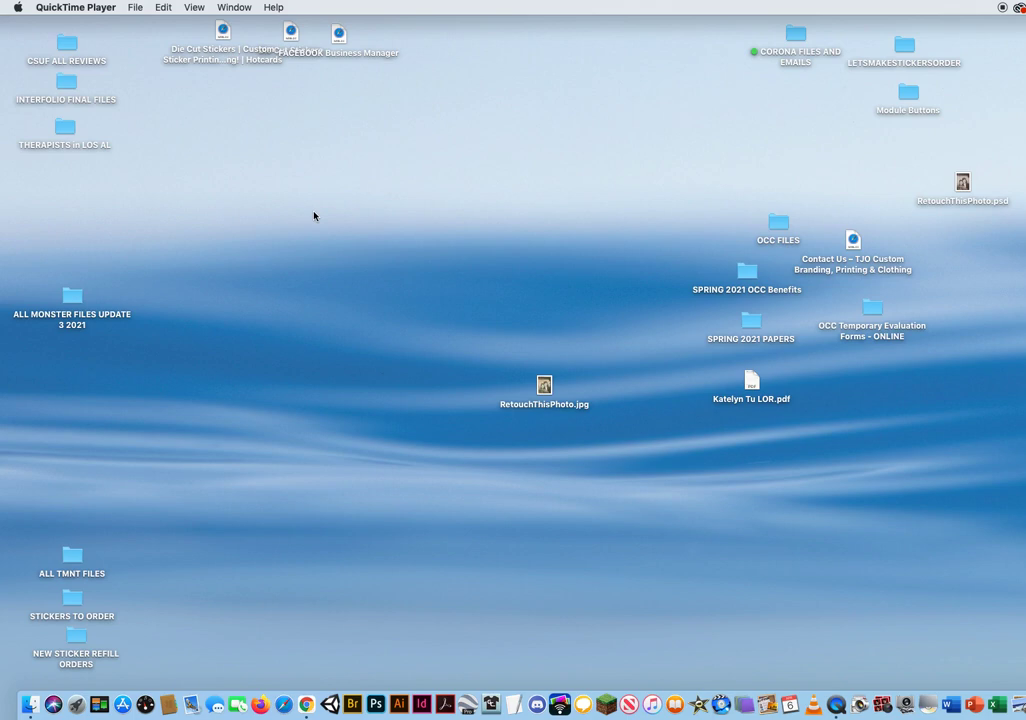
- Reopen RetouchThisPhoto.psd from the Desktop, dismiss the crash report, and extend the layer list to show every layer
left_click(314, 216)
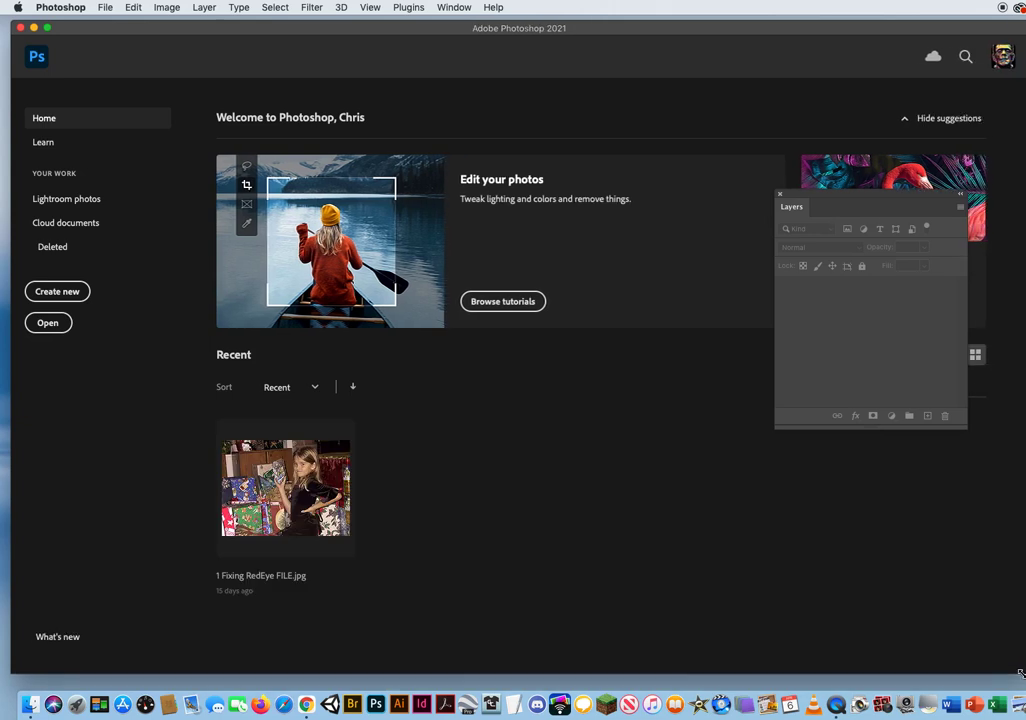
left_click(104, 7)
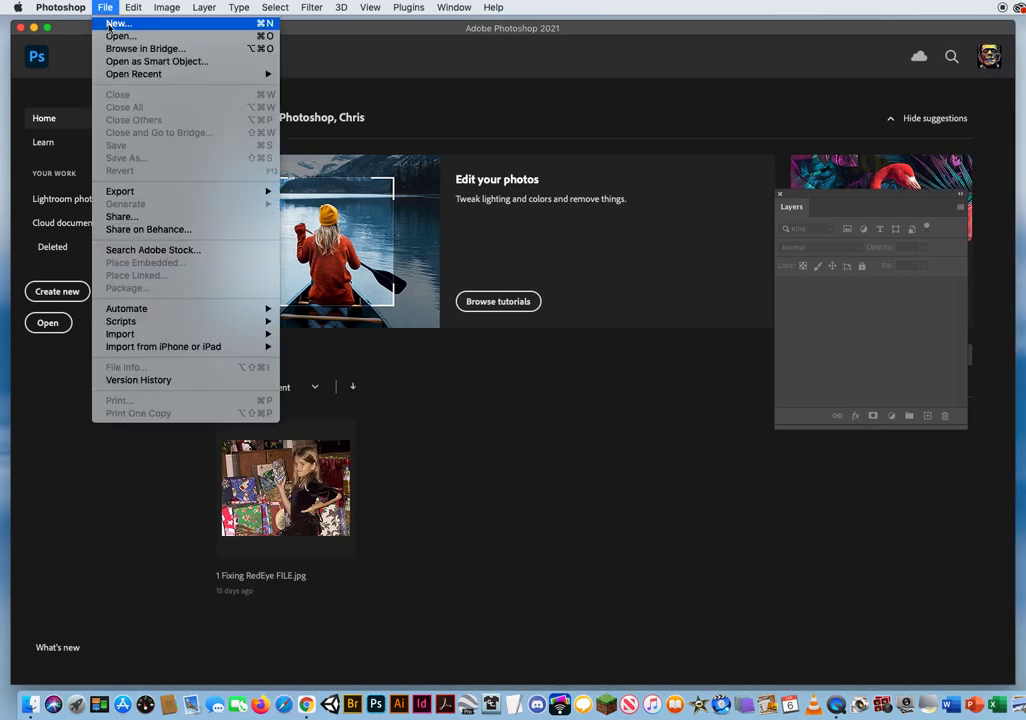
left_click(410, 262)
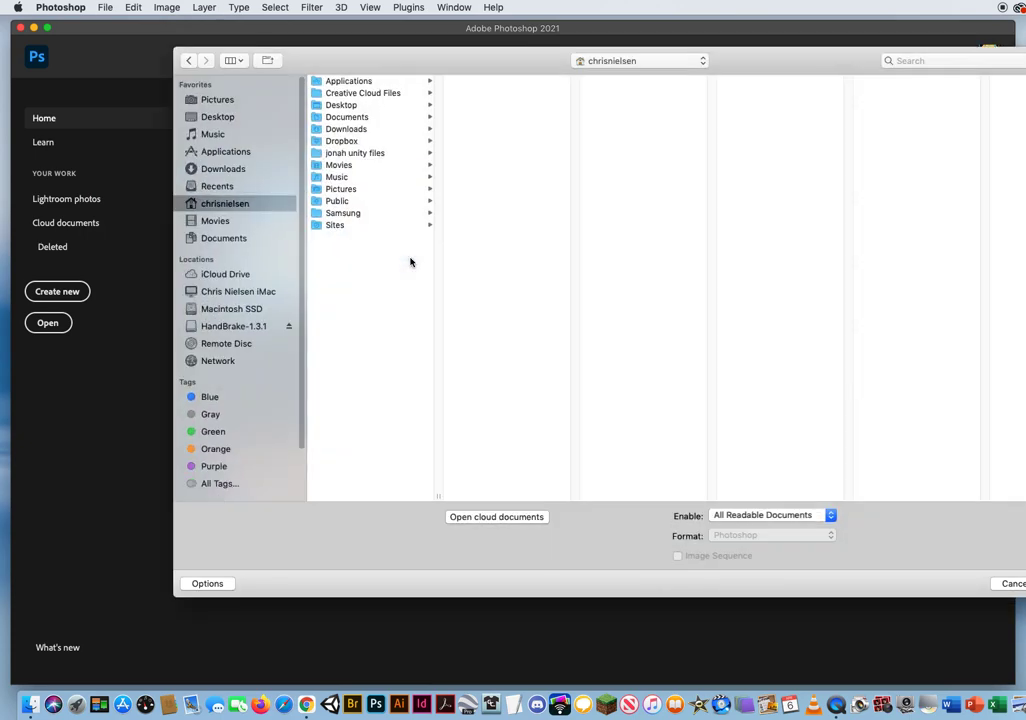
left_click(225, 117)
left_click_drag(440, 186, 442, 326)
left_click(395, 303)
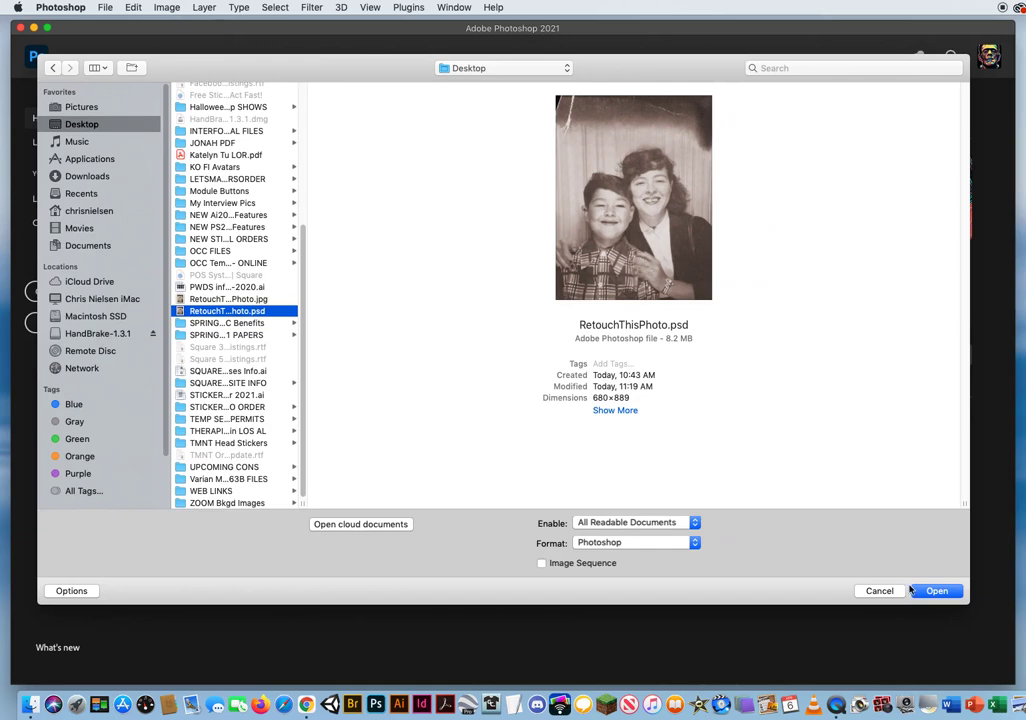
left_click(930, 590)
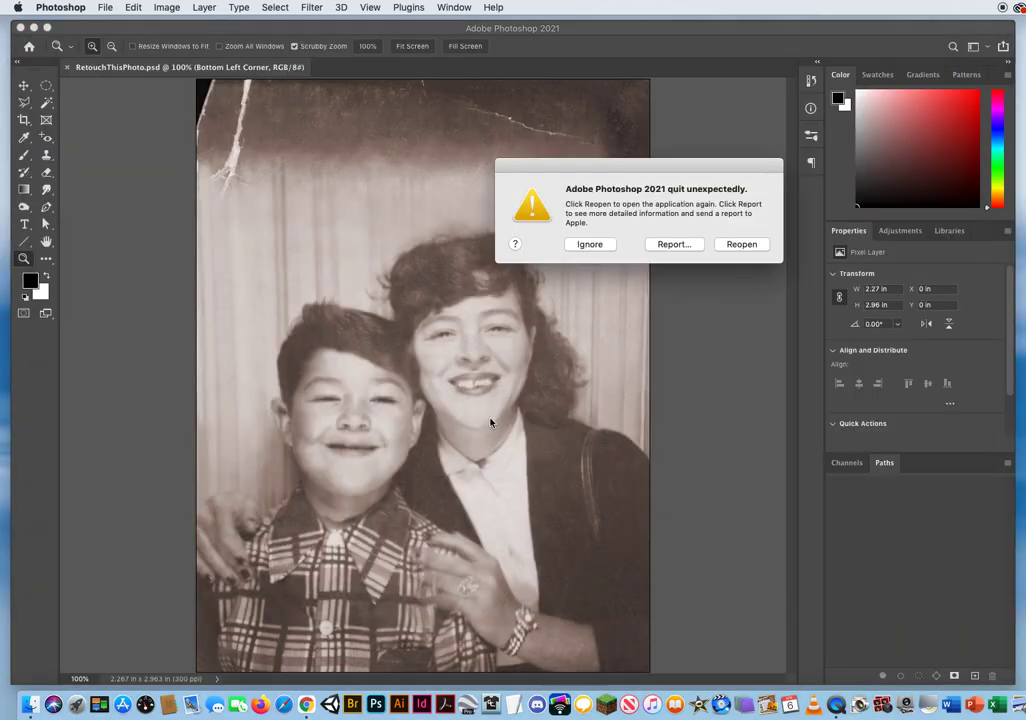
left_click(590, 244)
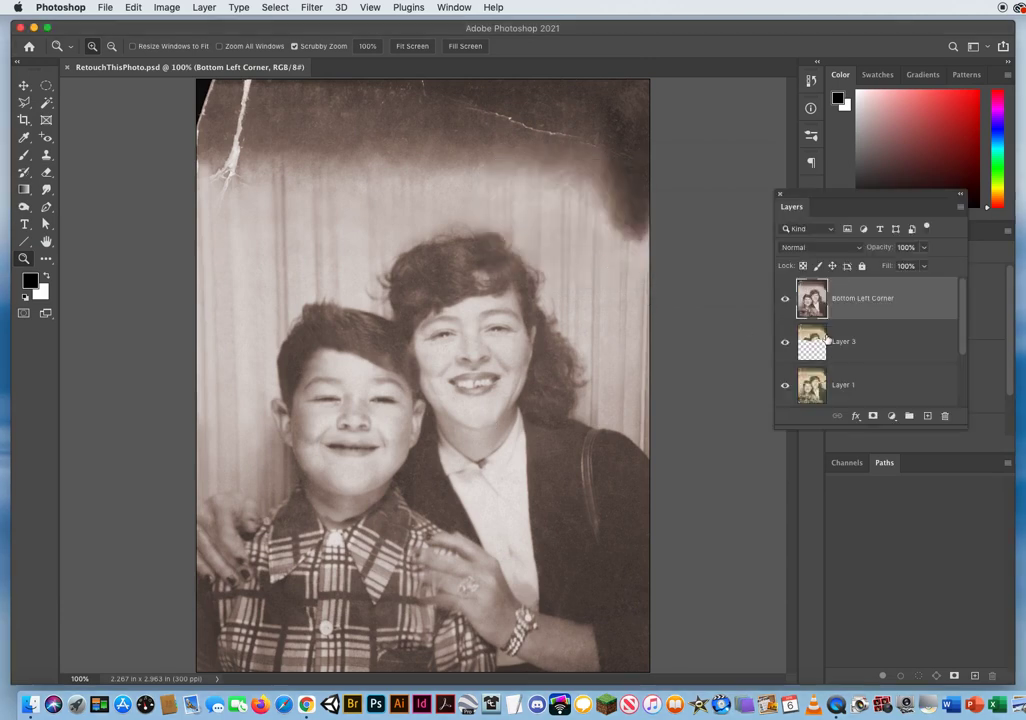
left_click_drag(884, 428, 884, 620)
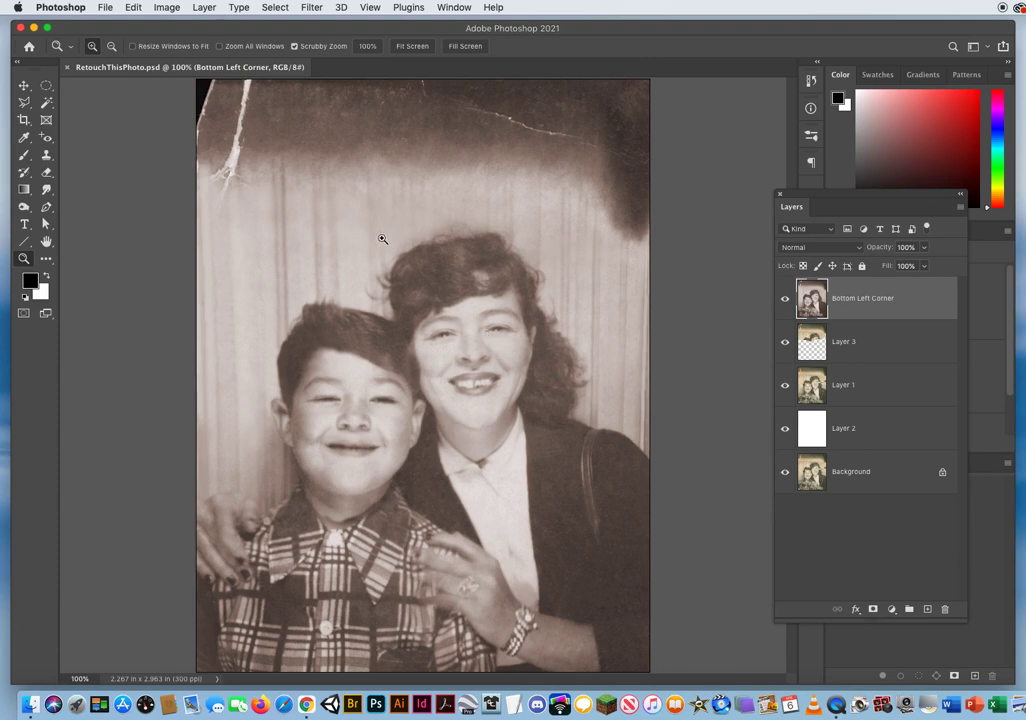
- Lasso the clean backdrop area above the boy's head on the Bottom Left Corner layer and copy it to a new layer
left_click(24, 102)
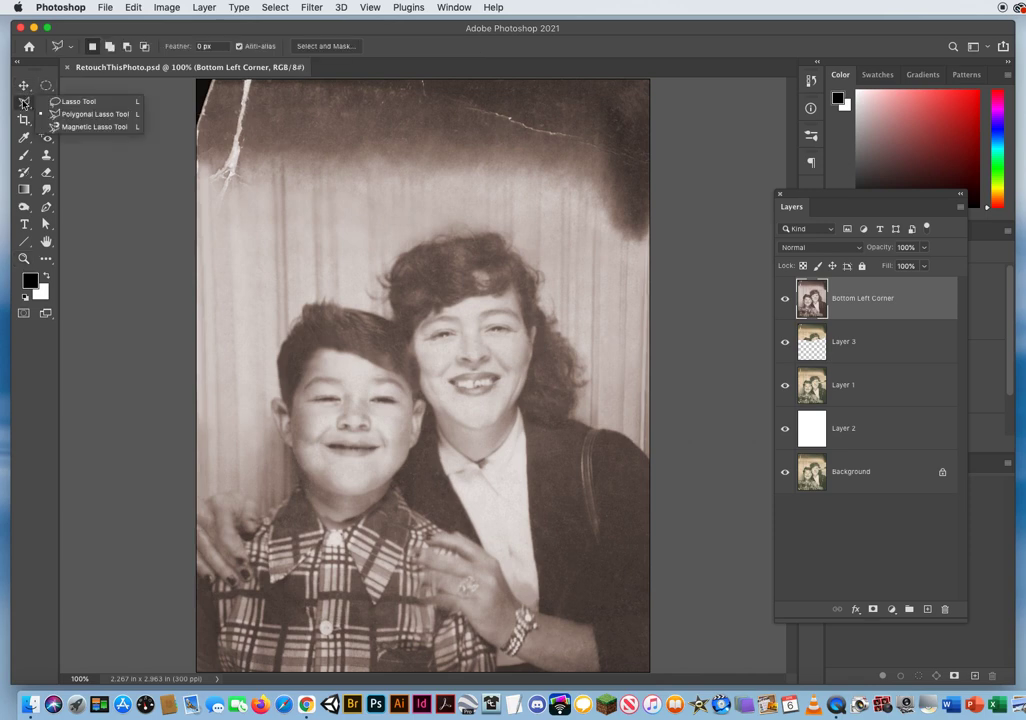
left_click(62, 82)
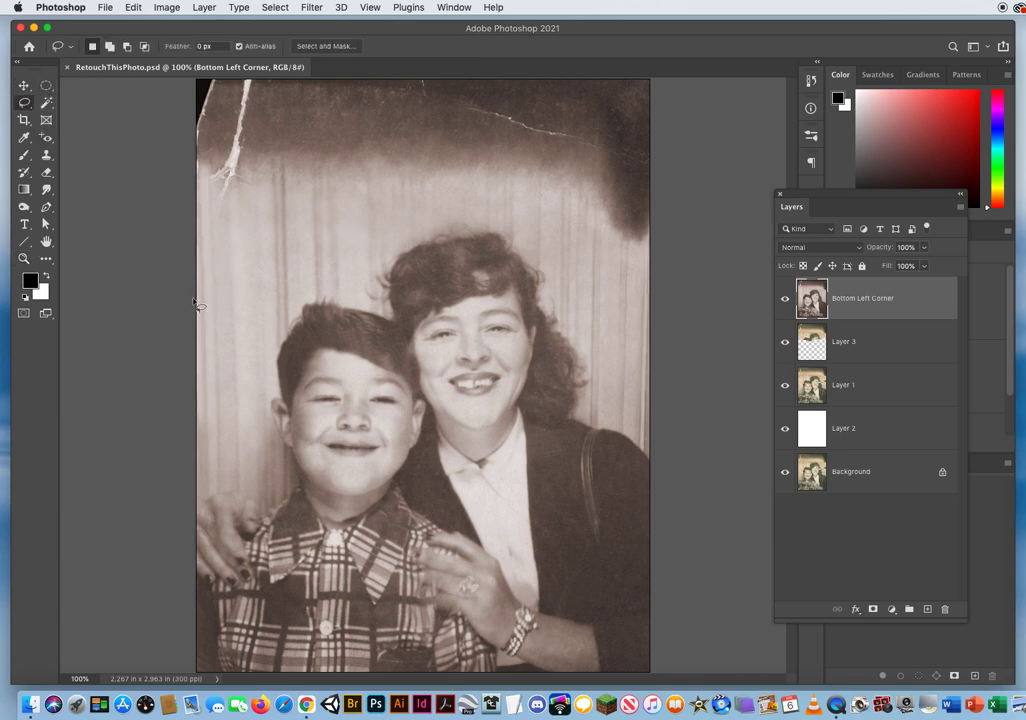
mouse_move(196, 299)
left_mouse_down()
mouse_move(337, 281)
mouse_move(389, 239)
mouse_move(392, 218)
mouse_move(357, 196)
mouse_move(203, 207)
mouse_move(170, 223)
mouse_move(167, 259)
left_mouse_up()
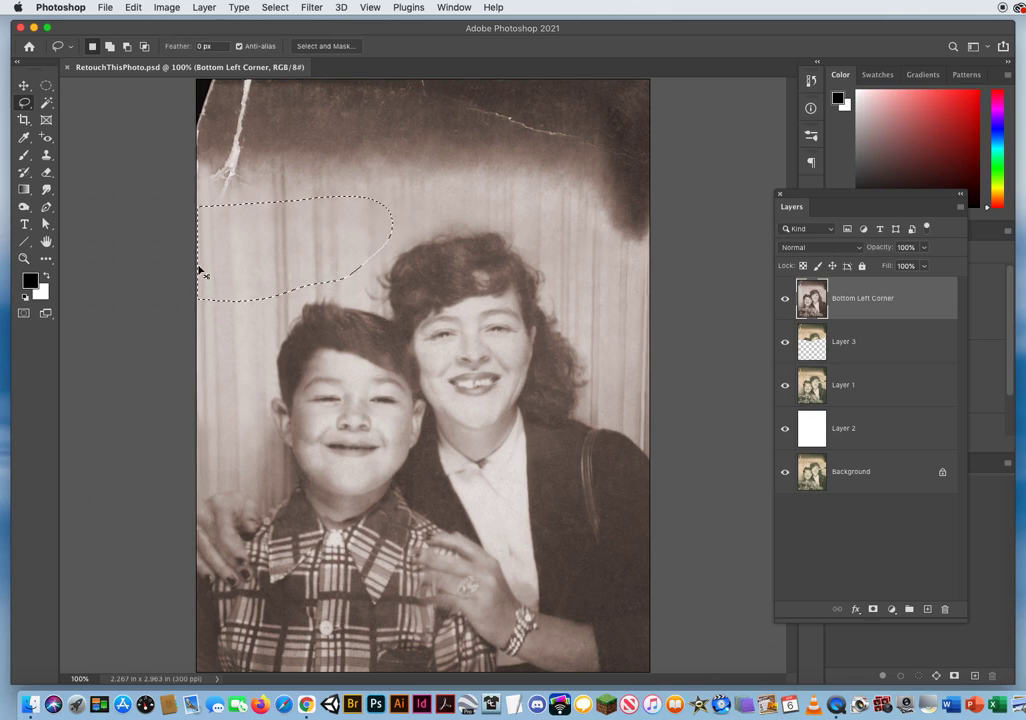
key("super+j")
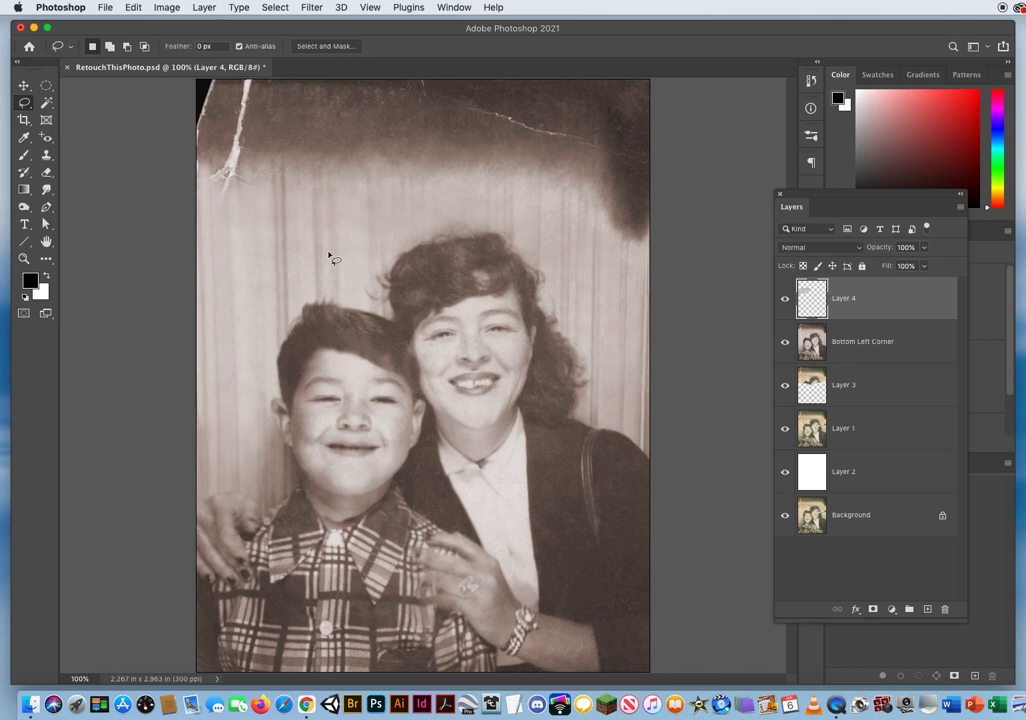
left_click(24, 85)
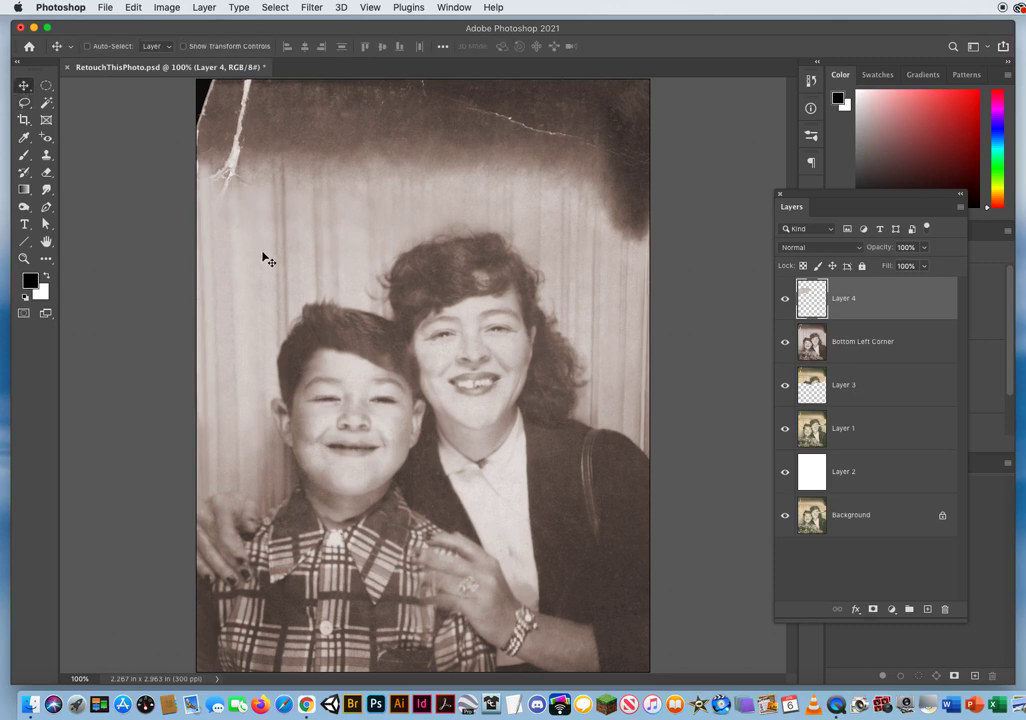
key("super+t")
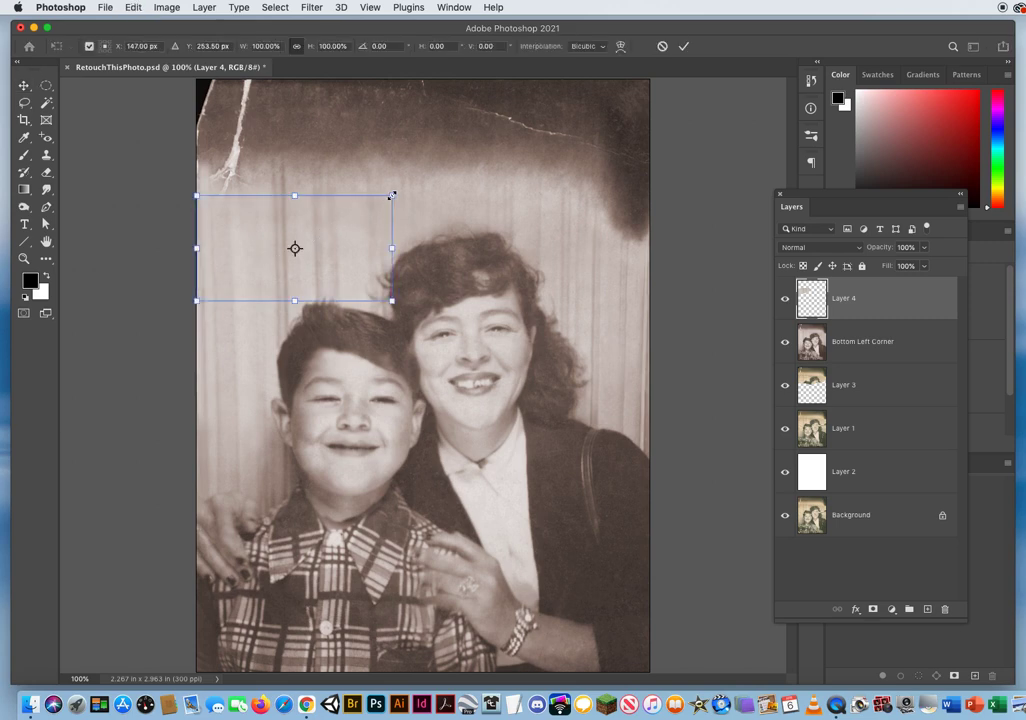
left_click_drag(392, 195, 428, 175)
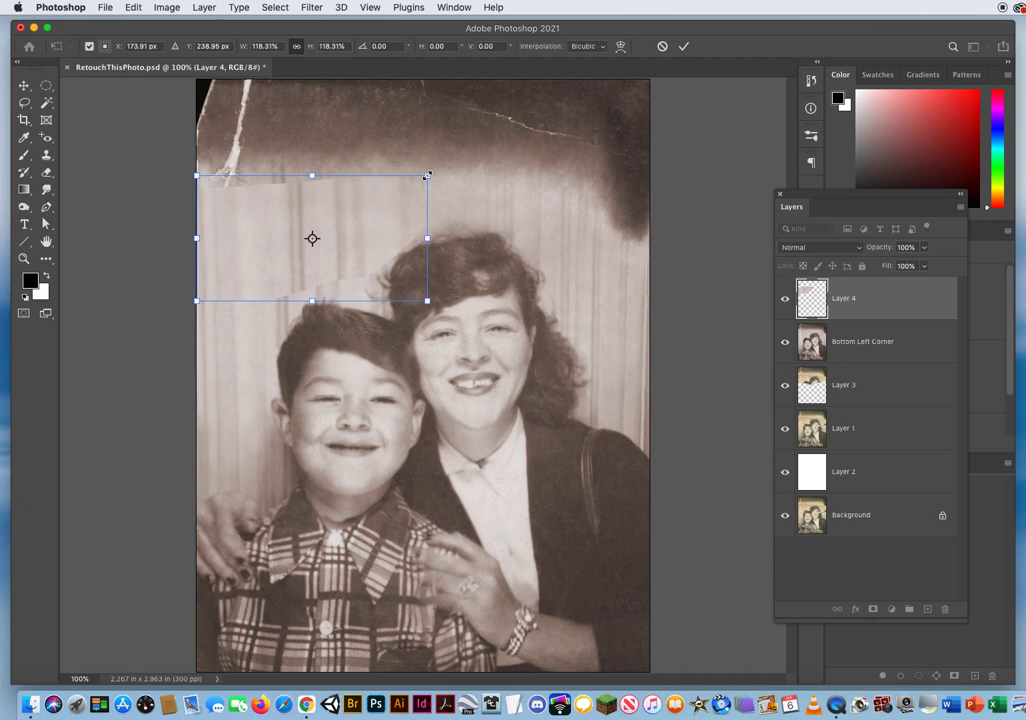
key("Return")
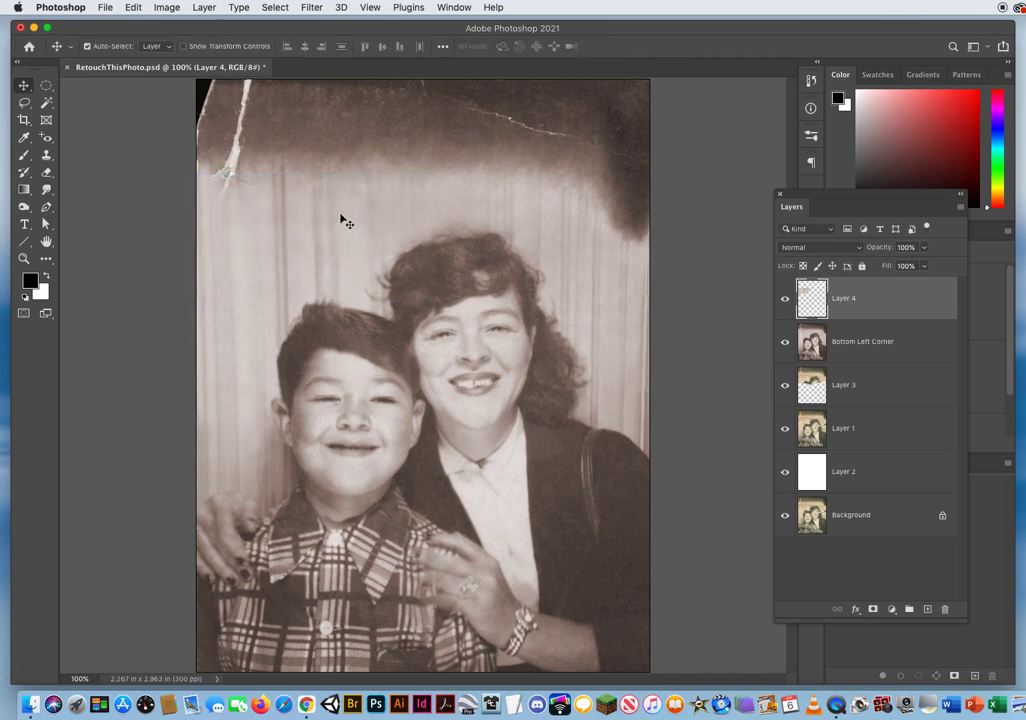
- Stretch the backdrop patch up to the photo's top edge with Content-Aware Scale, at 210.40% height, and save the document
left_click(134, 9)
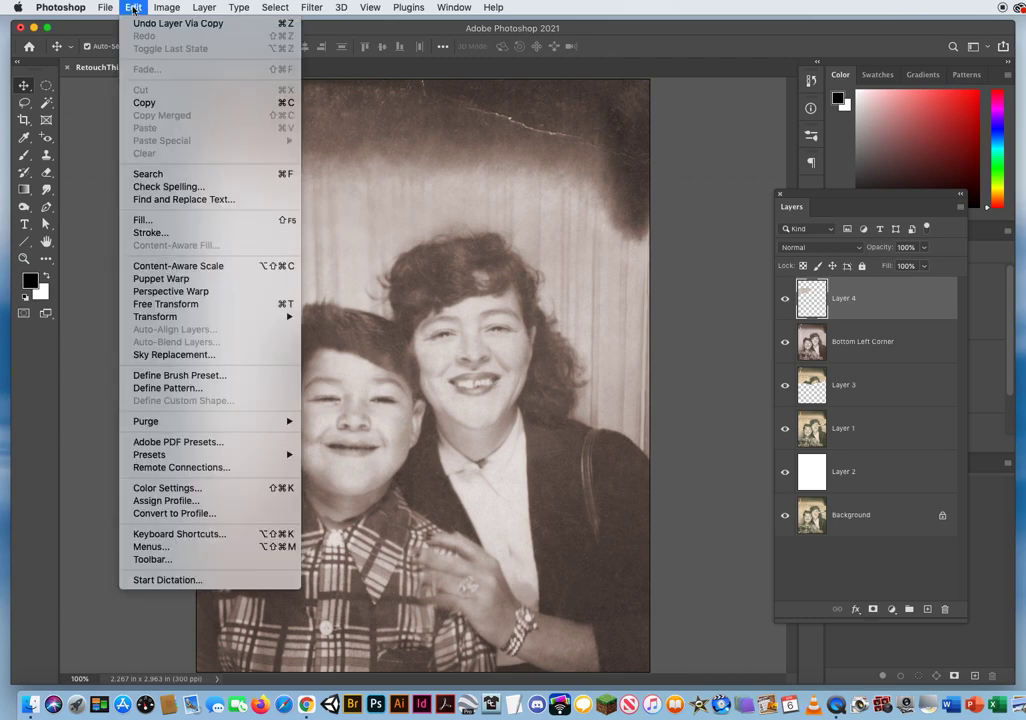
left_click(177, 268)
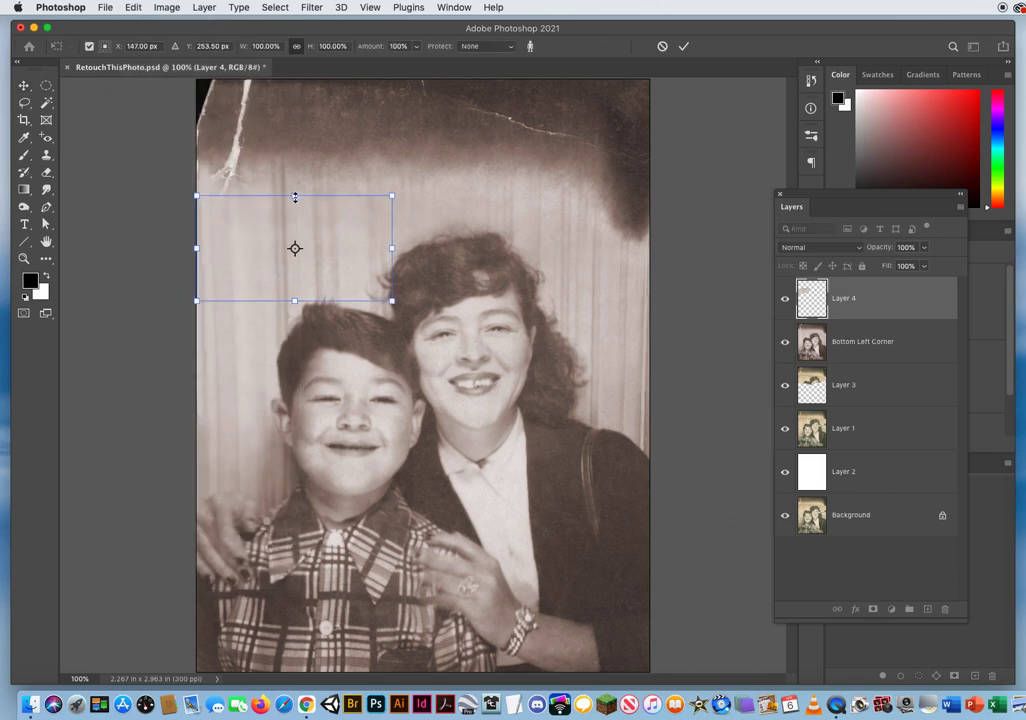
left_click_drag(295, 197, 279, 78)
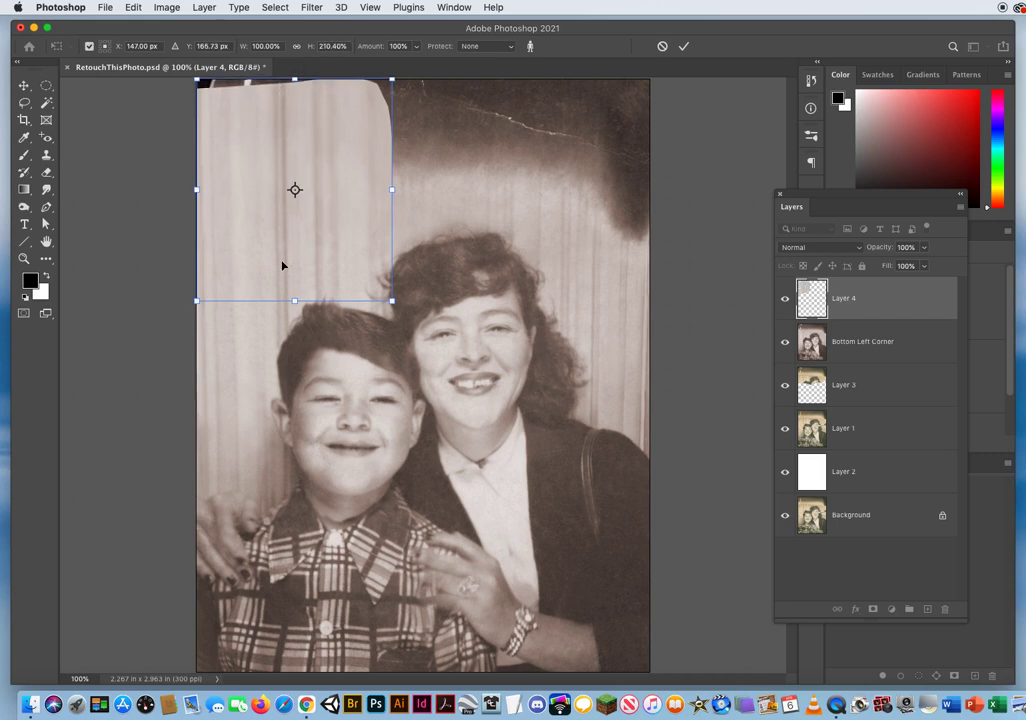
key("Return")
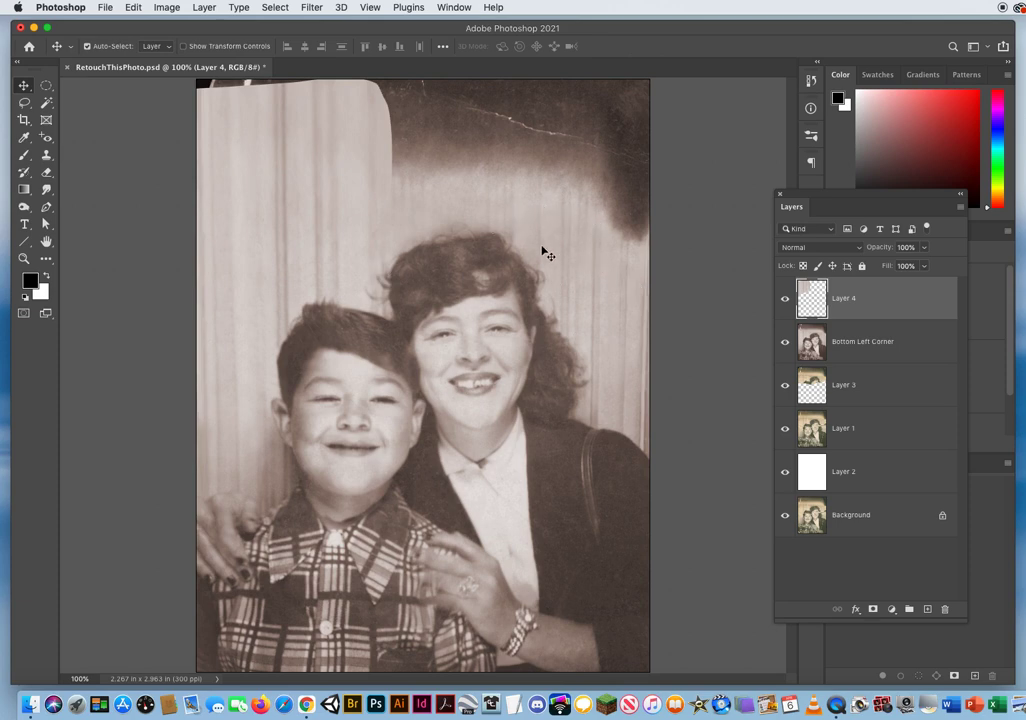
left_click(104, 7)
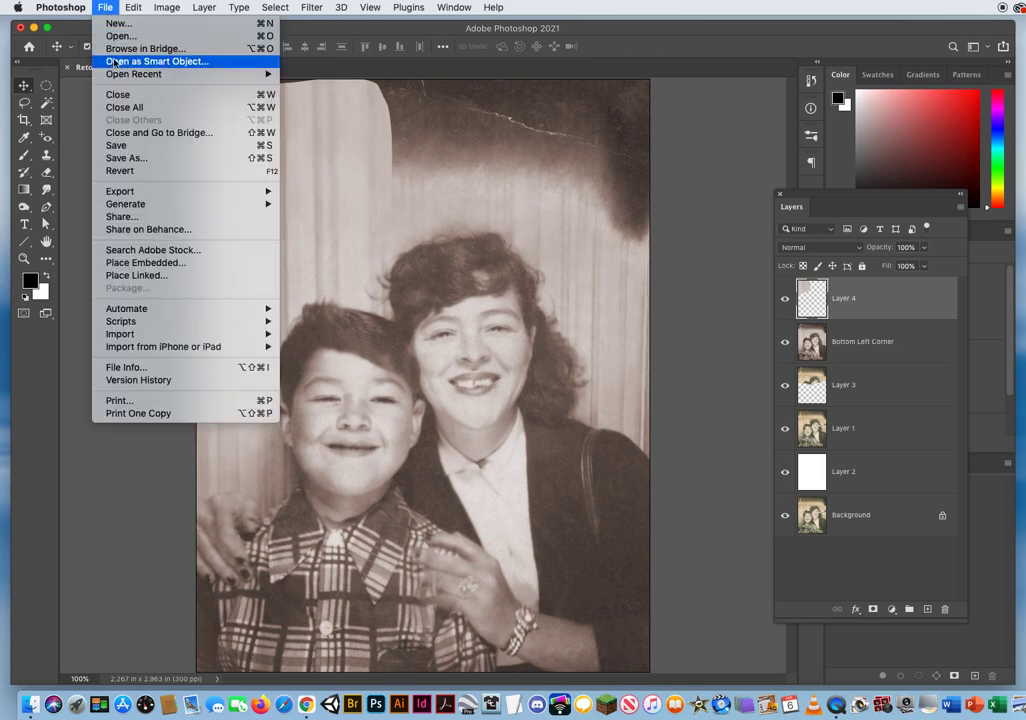
left_click(116, 146)
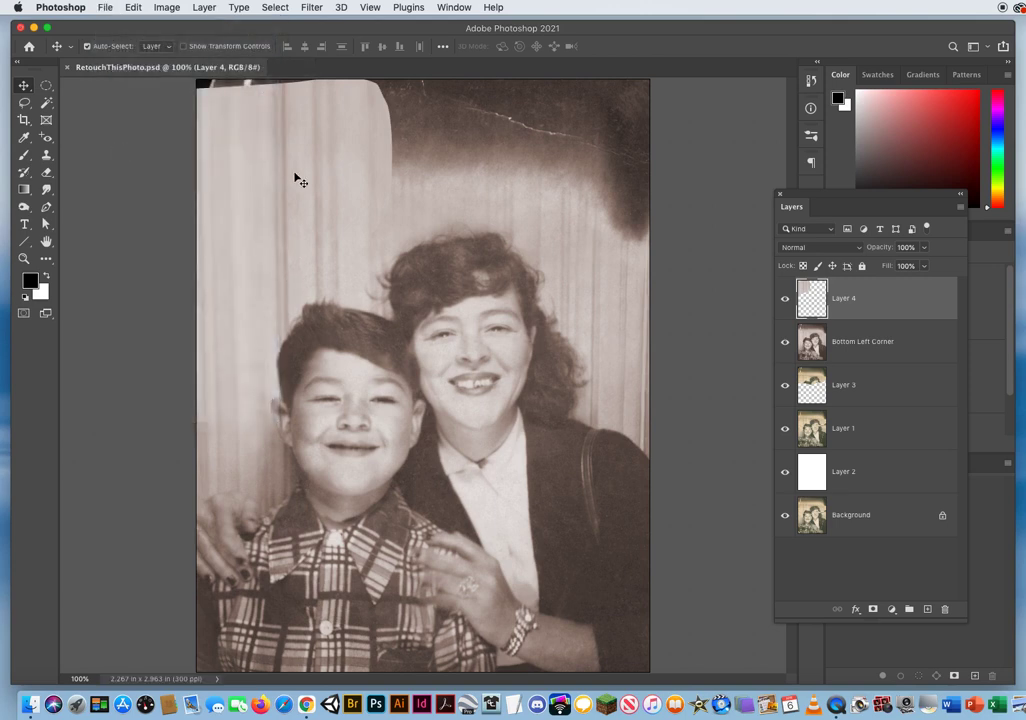
- Lasso the clean backdrop area beside the woman's hair, along the photo's right edge, on the Bottom Left Corner layer and copy it to a new layer
left_click(24, 102)
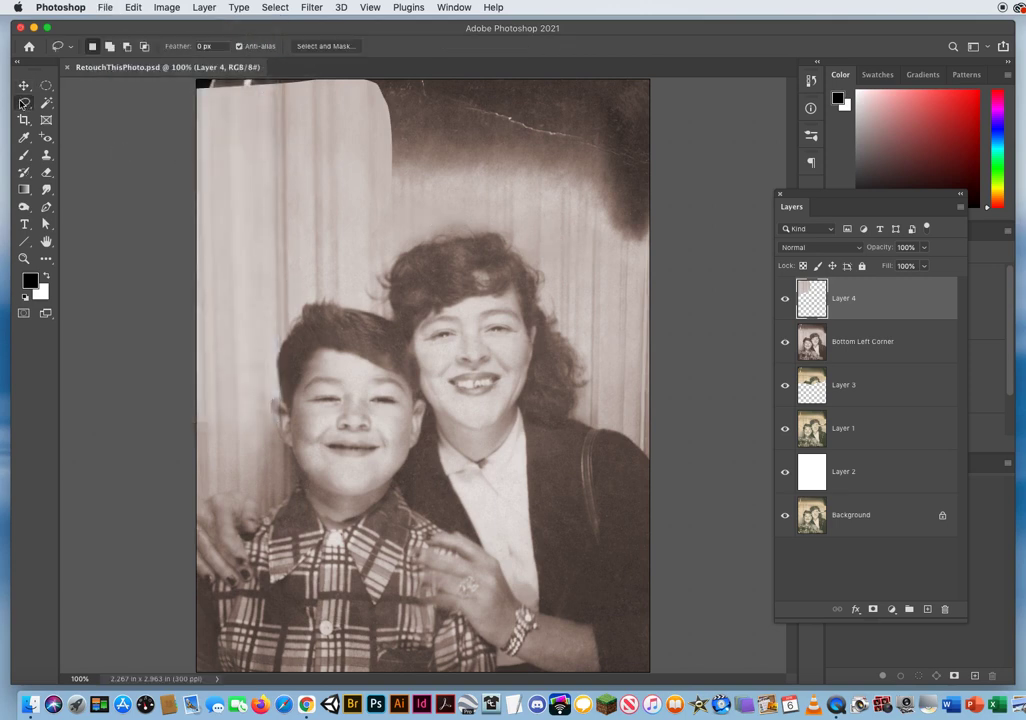
left_click(876, 344)
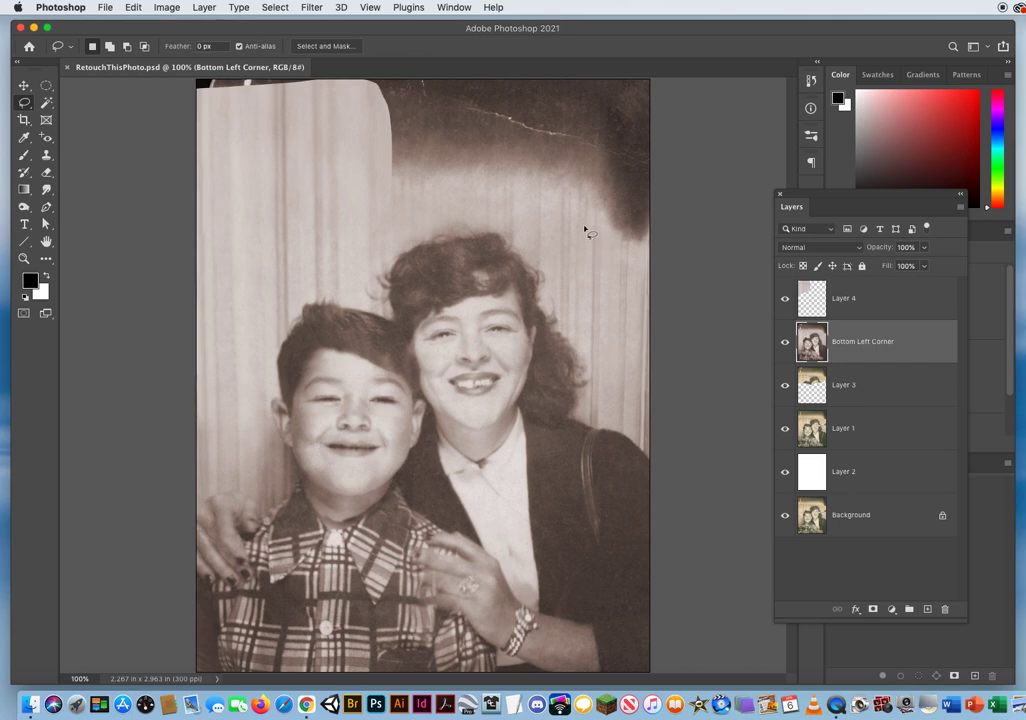
mouse_move(590, 215)
left_mouse_down()
mouse_move(546, 204)
mouse_move(539, 219)
mouse_move(565, 296)
mouse_move(588, 331)
mouse_move(647, 336)
left_mouse_up()
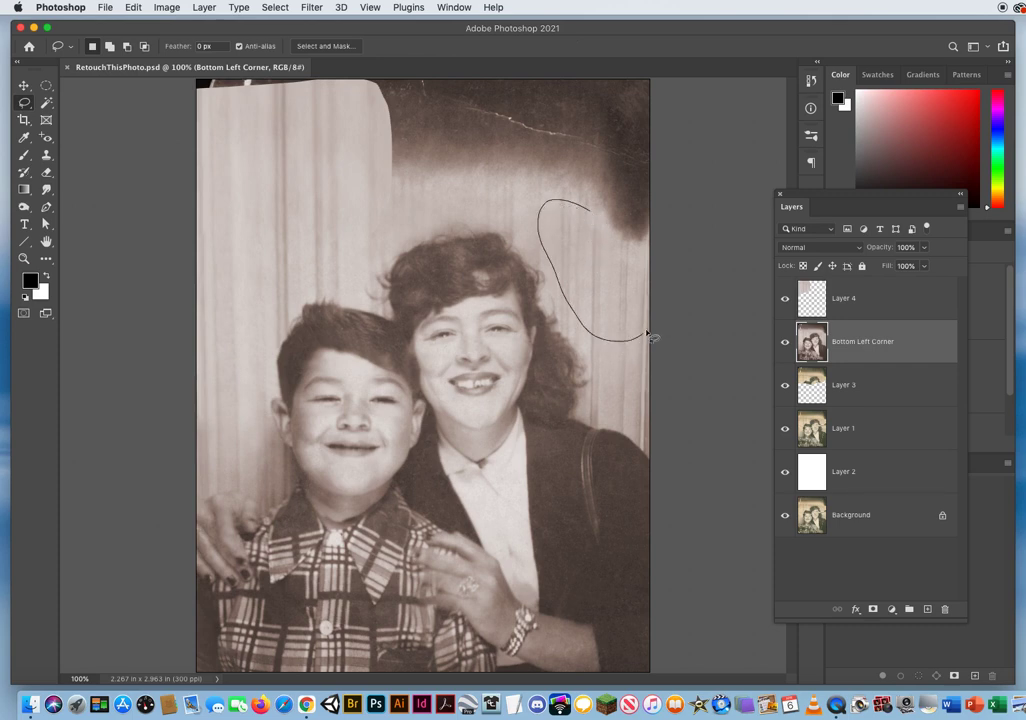
left_click_drag(655, 288, 590, 215)
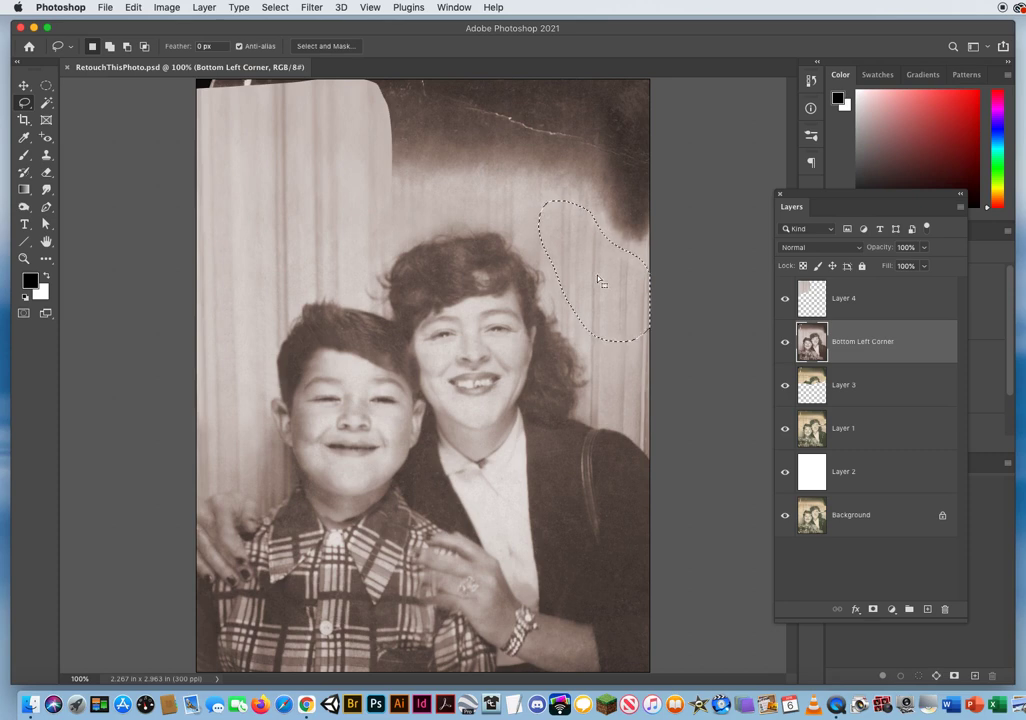
key("ctrl+j")
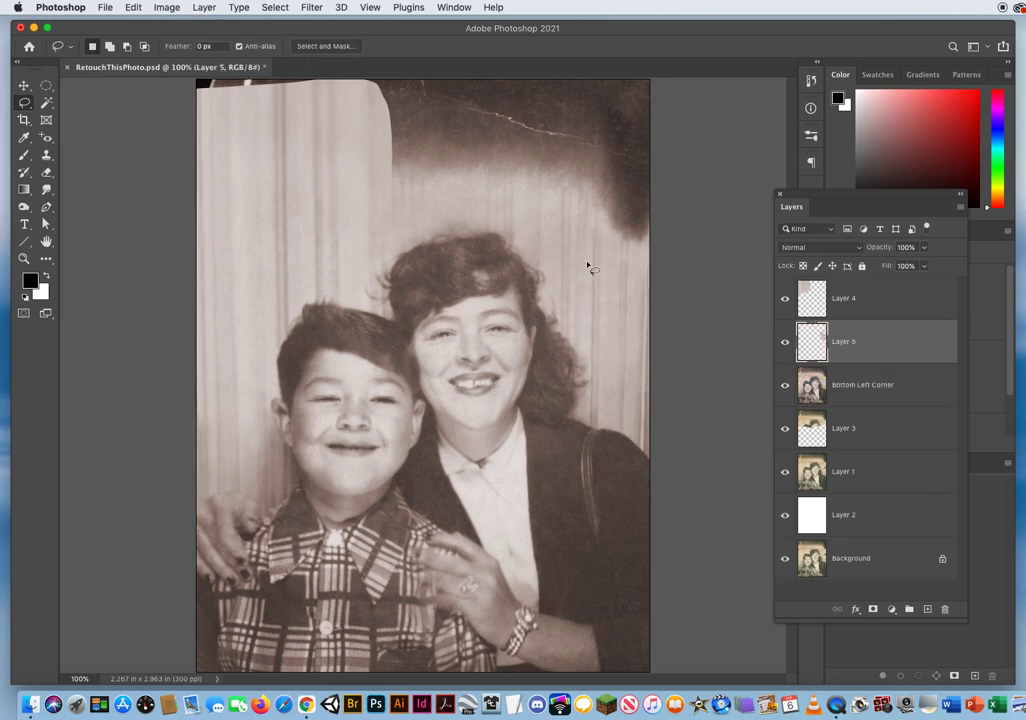
- Stretch the right-hand backdrop patch up to the photo's top edge with Content-Aware Scale, at 185.93% height, and save the document
left_click(134, 8)
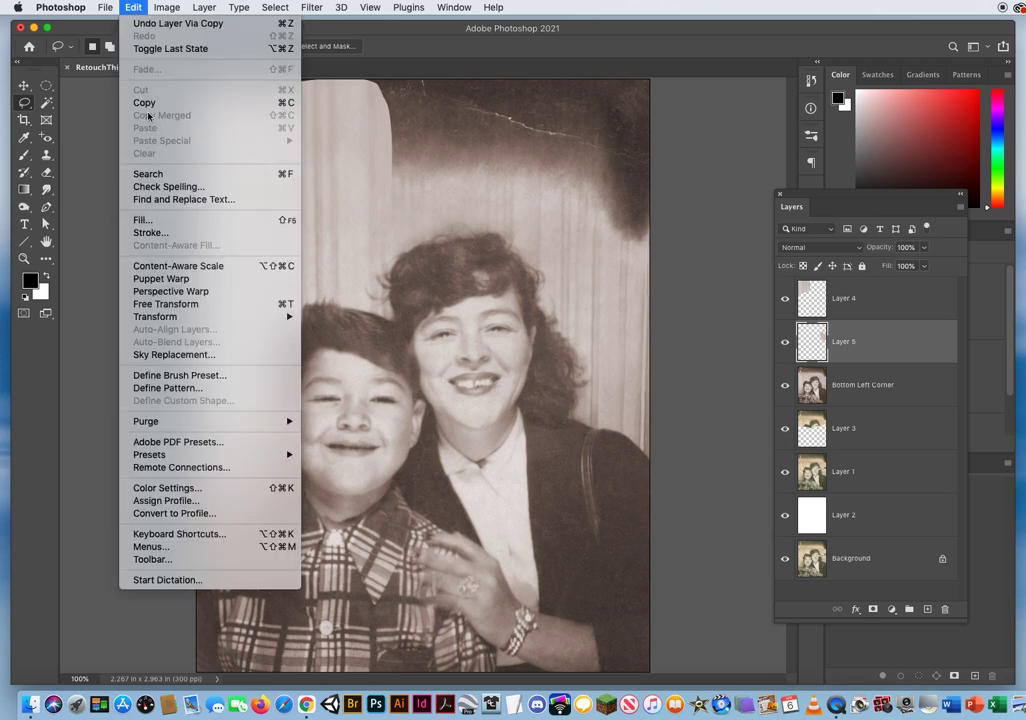
left_click(201, 268)
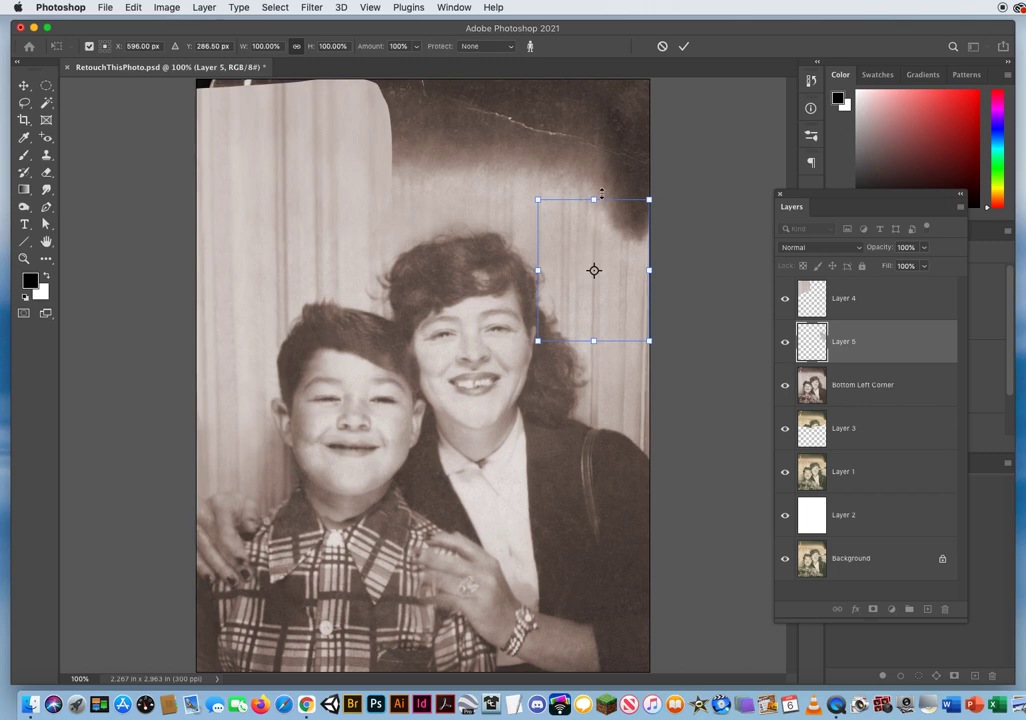
left_click_drag(594, 200, 597, 78)
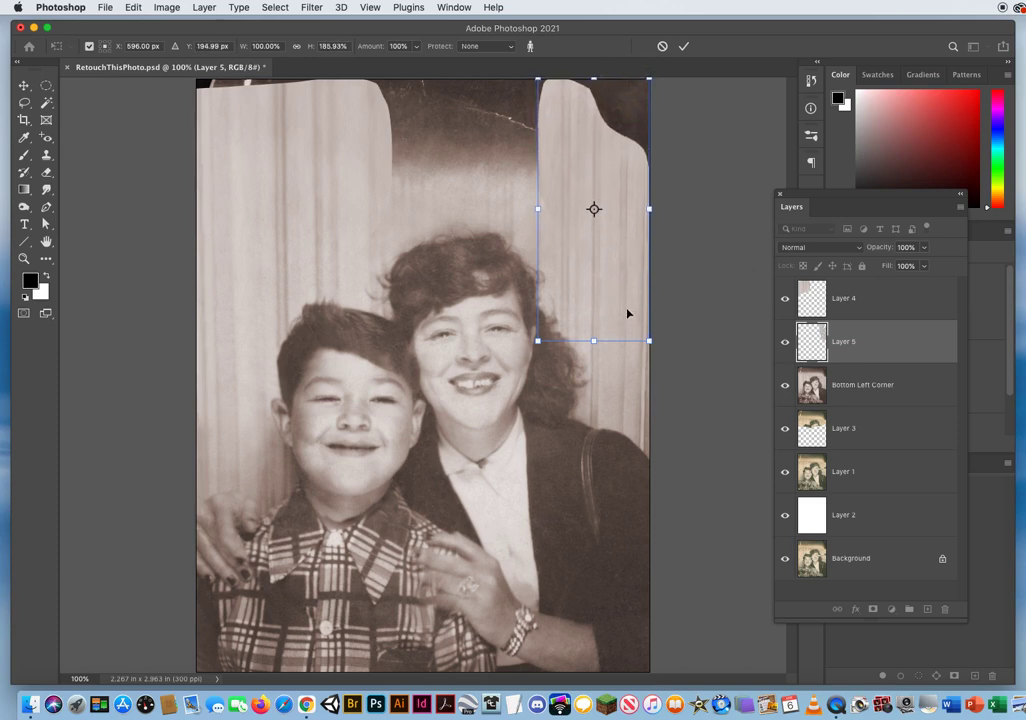
key("Return")
key("l")
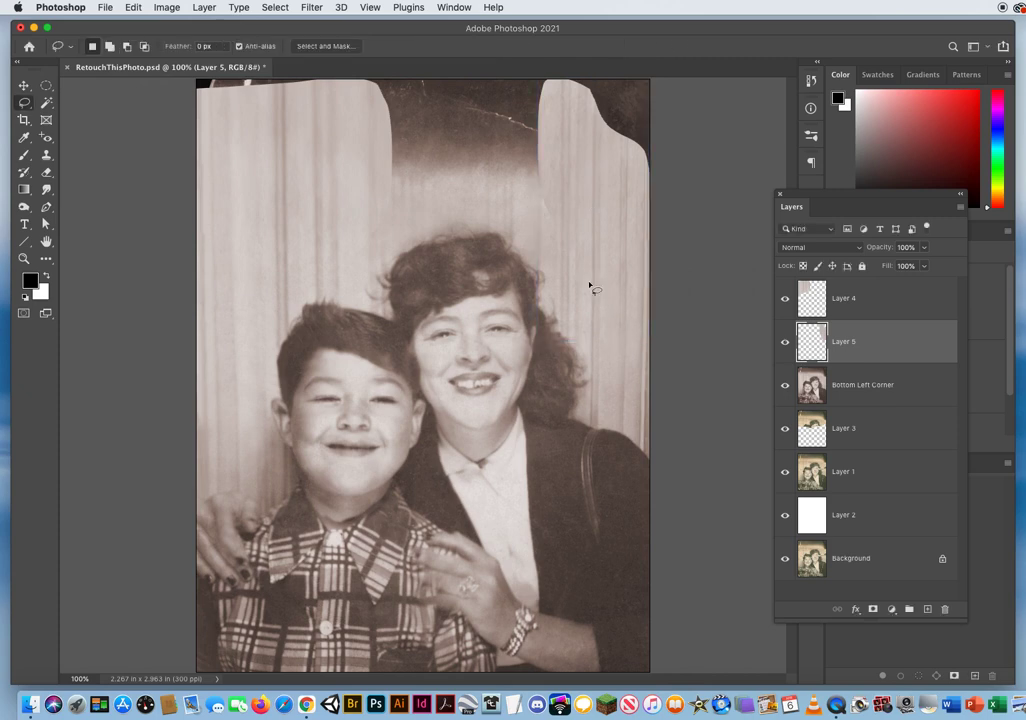
left_click(105, 7)
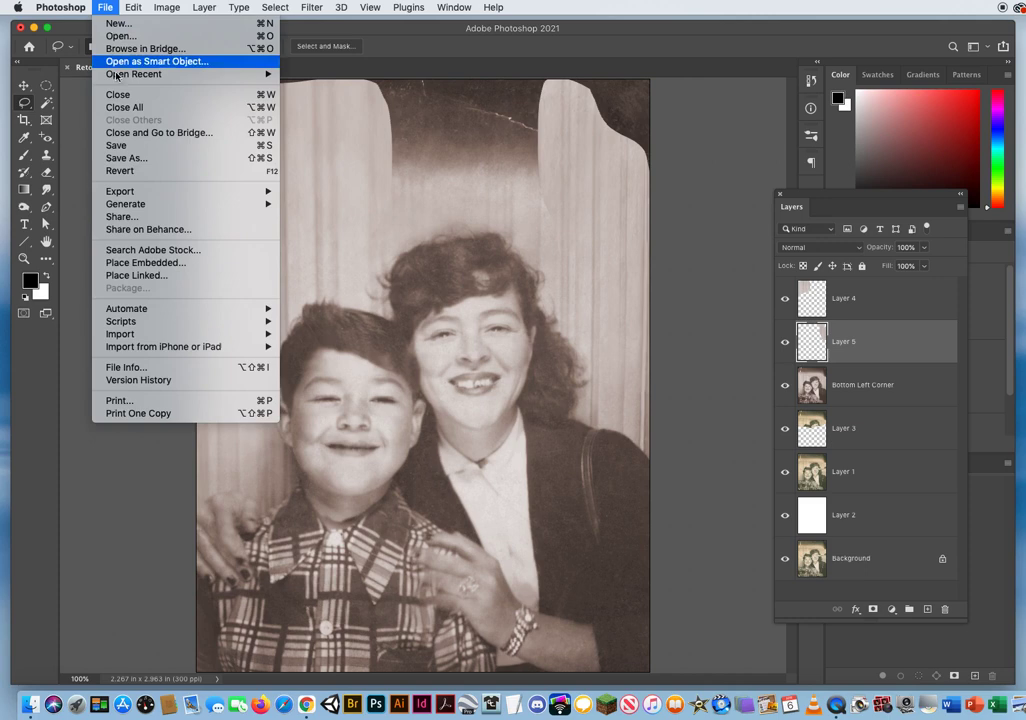
left_click(117, 146)
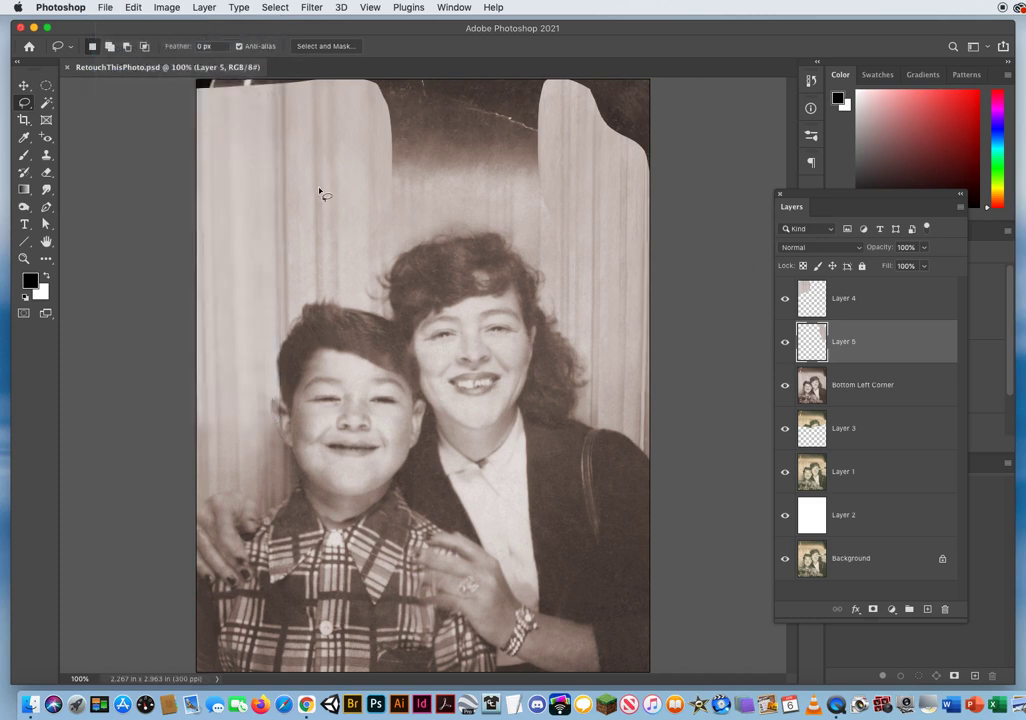
- Lasso the clean backdrop strip just above the woman's hair on the Bottom Left Corner layer and copy it to a new layer
left_click(46, 86)
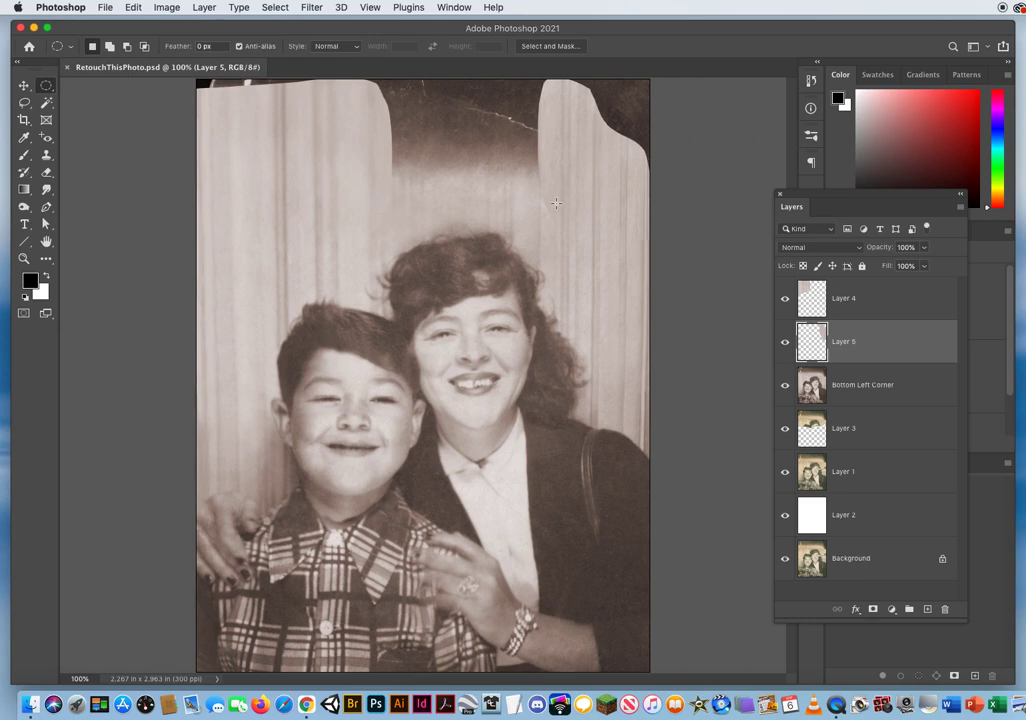
left_click(859, 388)
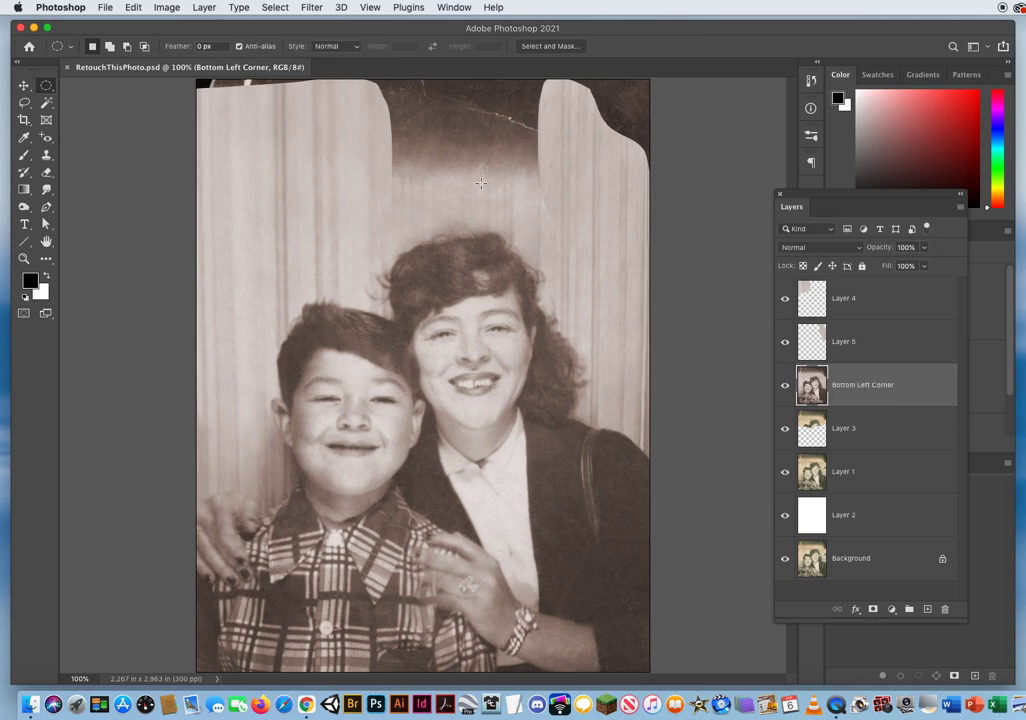
left_click_drag(523, 180, 363, 184)
left_click(27, 104)
mouse_move(455, 178)
left_mouse_down()
mouse_move(393, 179)
mouse_move(381, 189)
mouse_move(381, 231)
mouse_move(410, 236)
mouse_move(465, 218)
mouse_move(522, 236)
mouse_move(545, 230)
mouse_move(547, 189)
mouse_move(457, 177)
left_mouse_up()
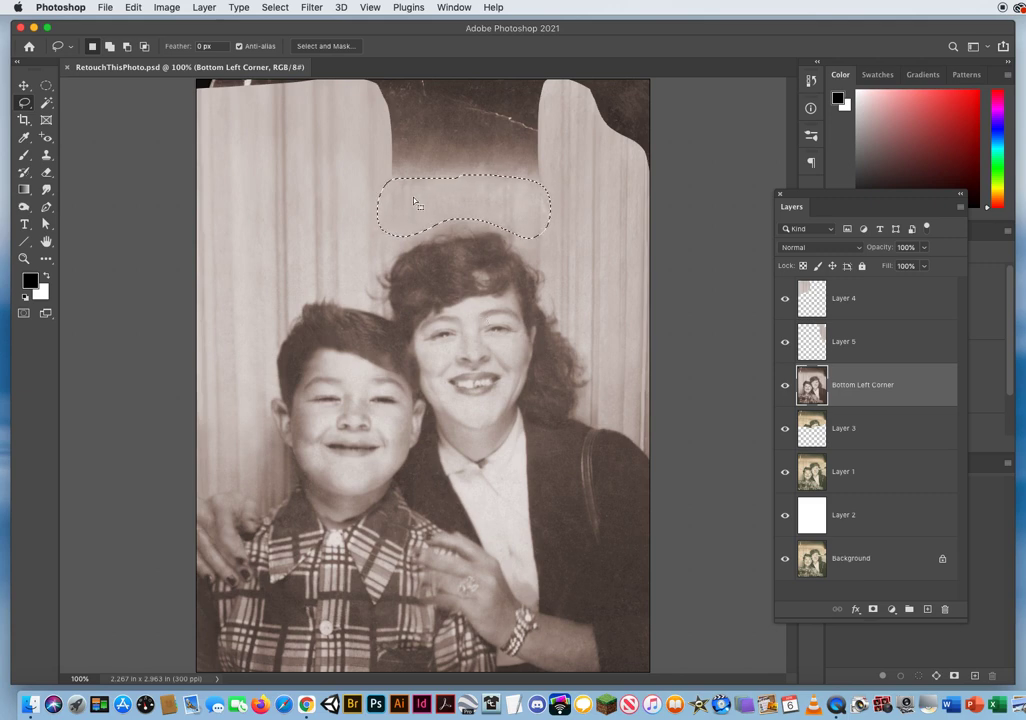
key("super+j")
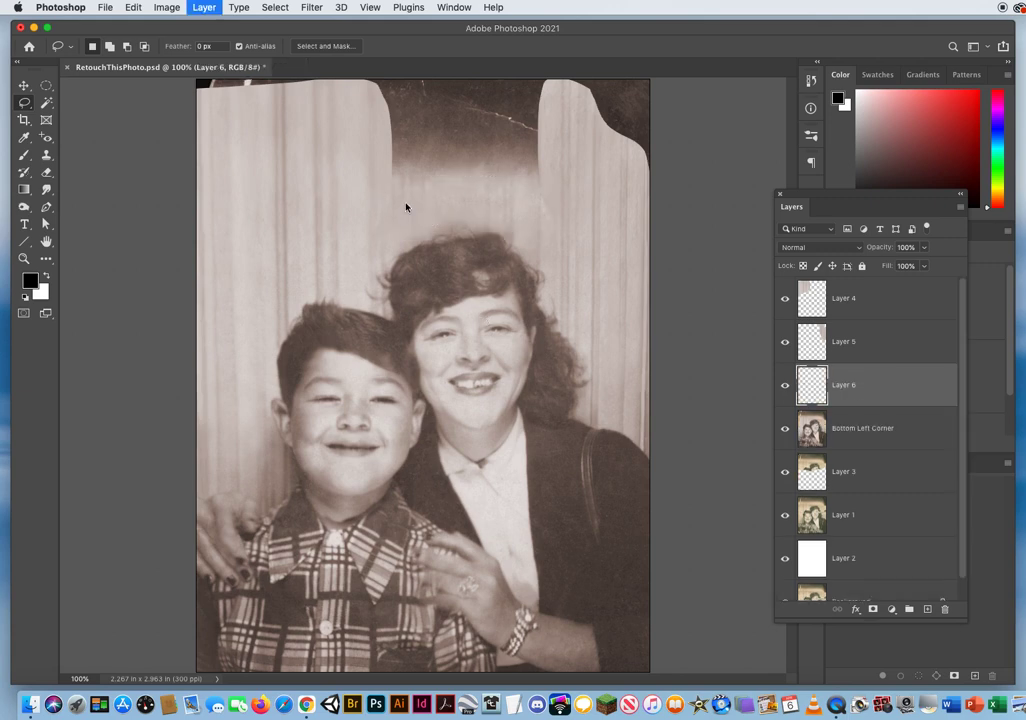
- Stretch the backdrop strip above the woman's head upward with Content-Aware Scale, at 177.49% height, and save the document
left_click(134, 8)
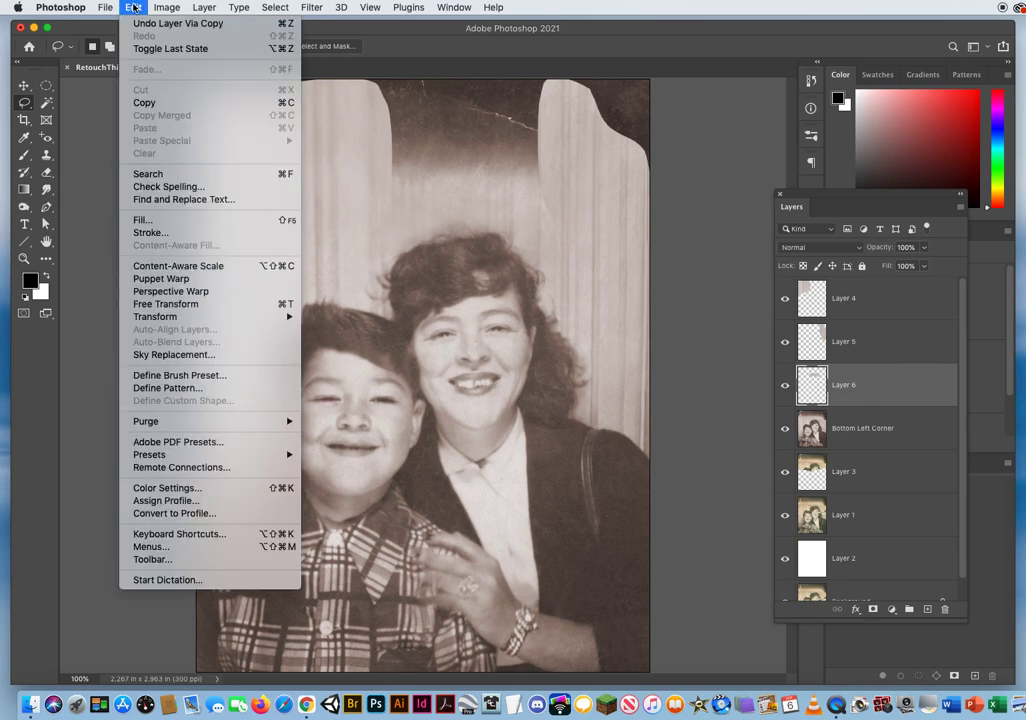
left_click(149, 266)
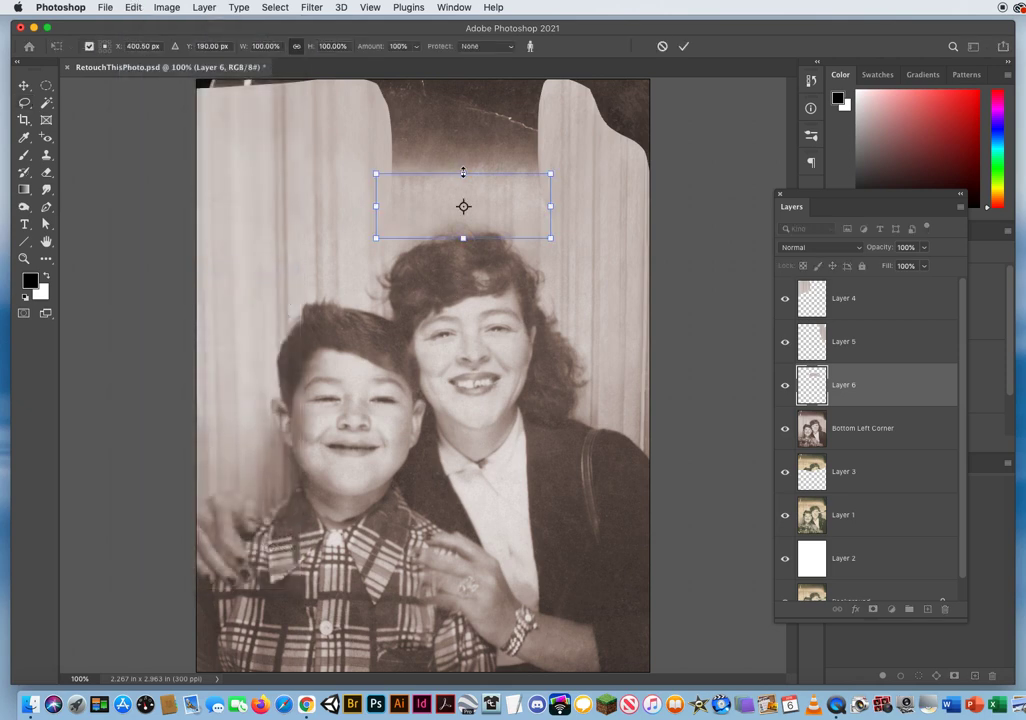
left_click_drag(463, 173, 461, 122)
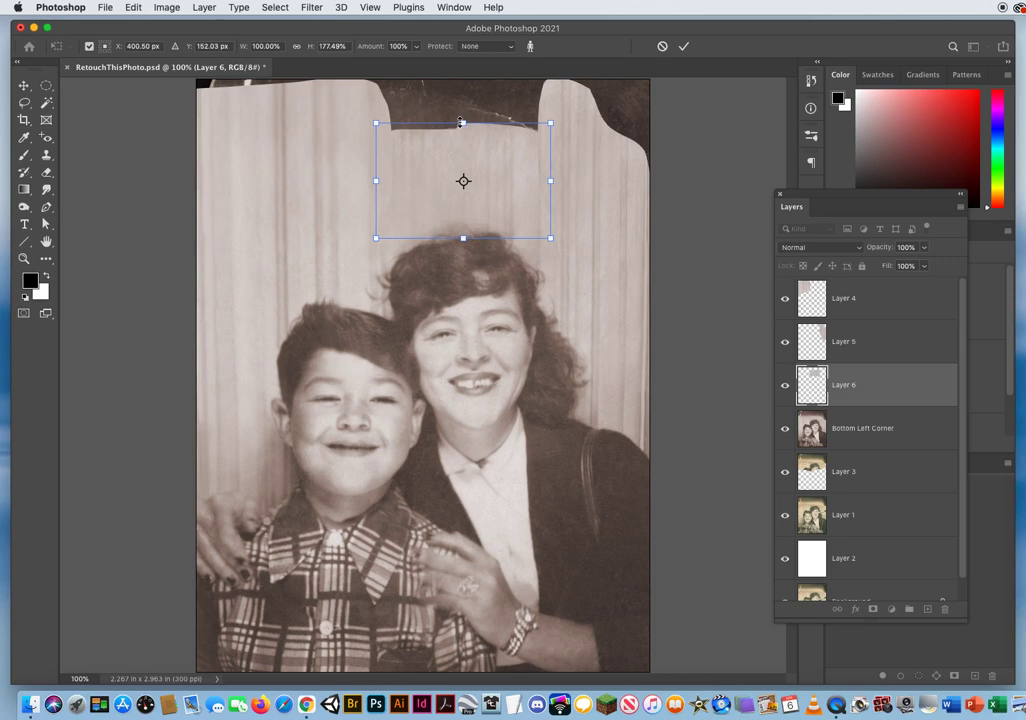
key("Return")
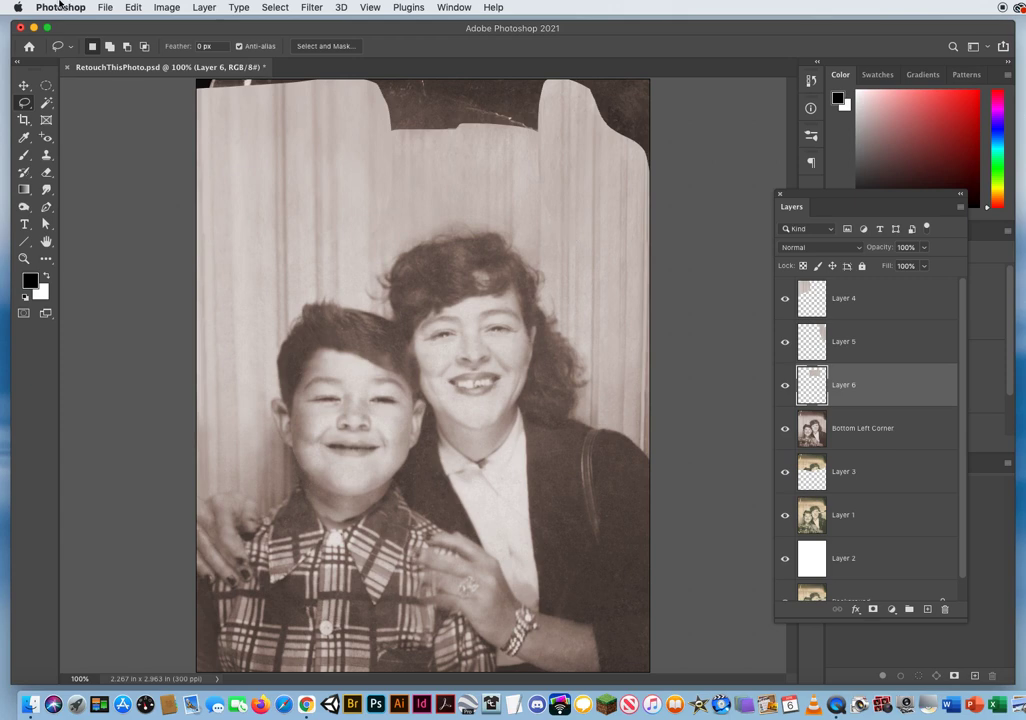
left_click(103, 7)
left_click(110, 141)
- Merge Layer 4, Layer 5, Layer 6 and Bottom Left Corner into a single layer
left_click(865, 300)
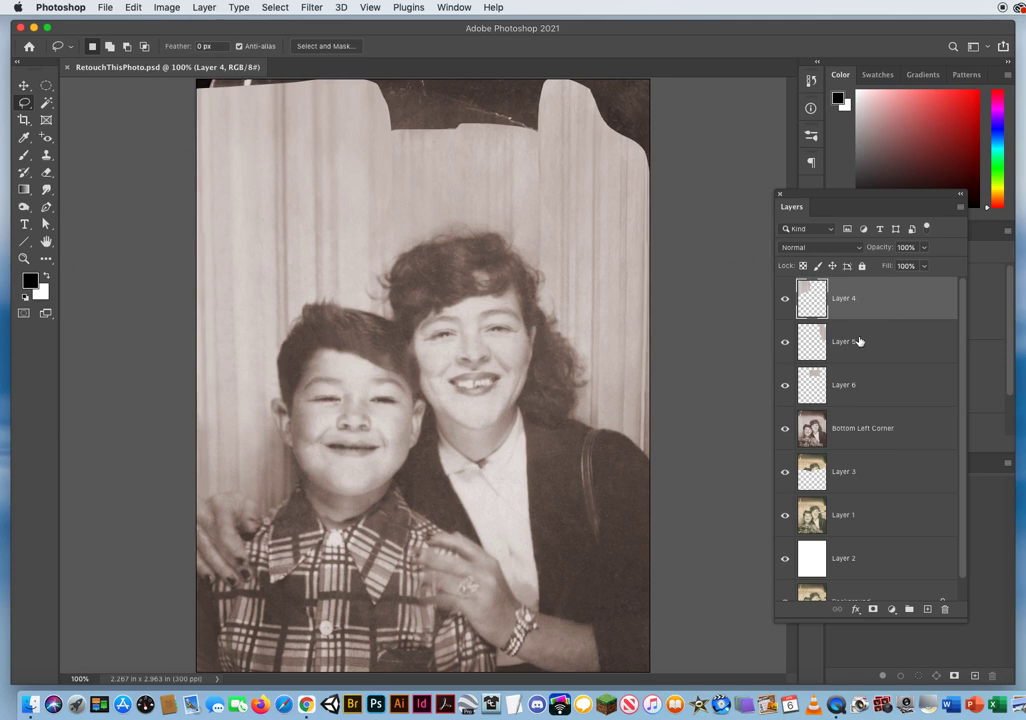
left_click(860, 341, "shift")
left_click(856, 384, "shift")
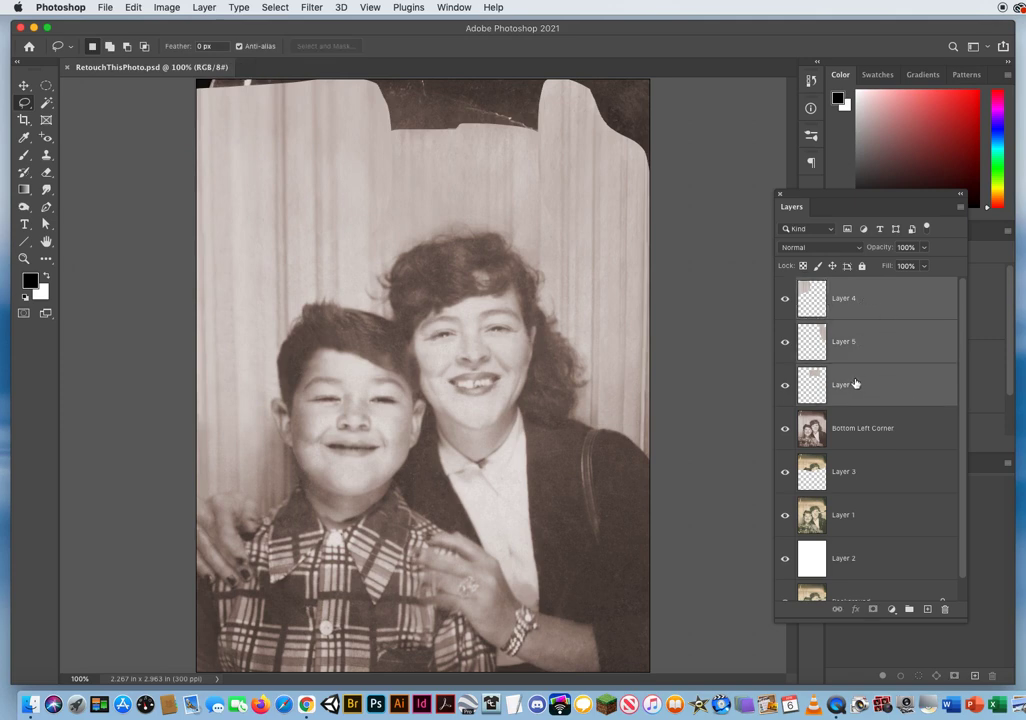
left_click(848, 430, "shift")
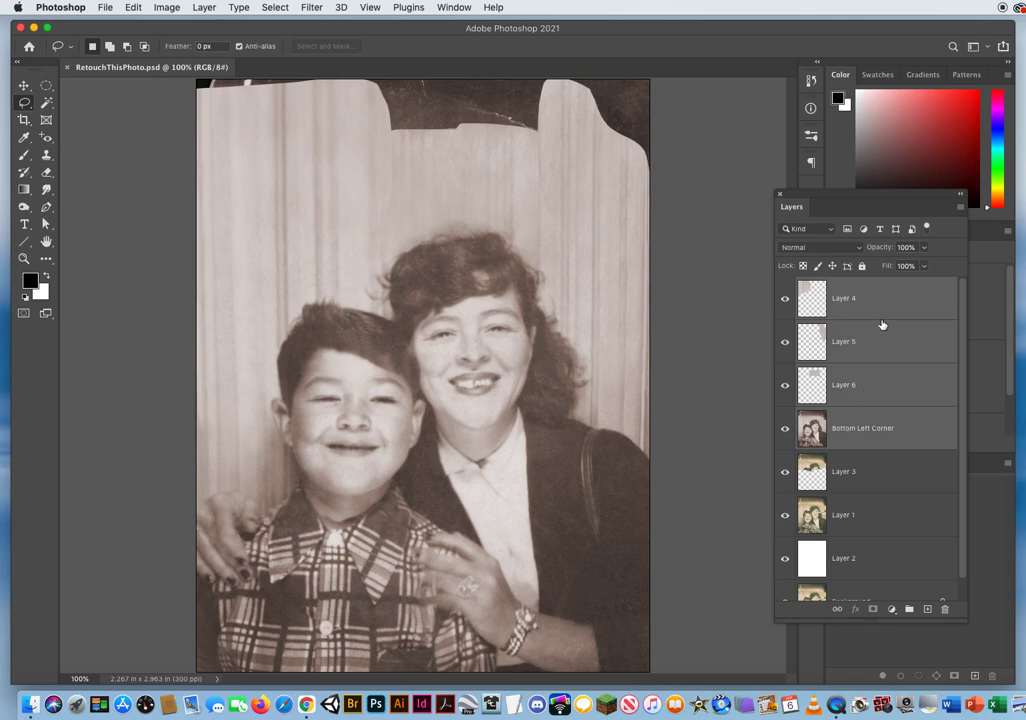
left_click_drag(868, 197, 681, 137)
left_click(770, 148)
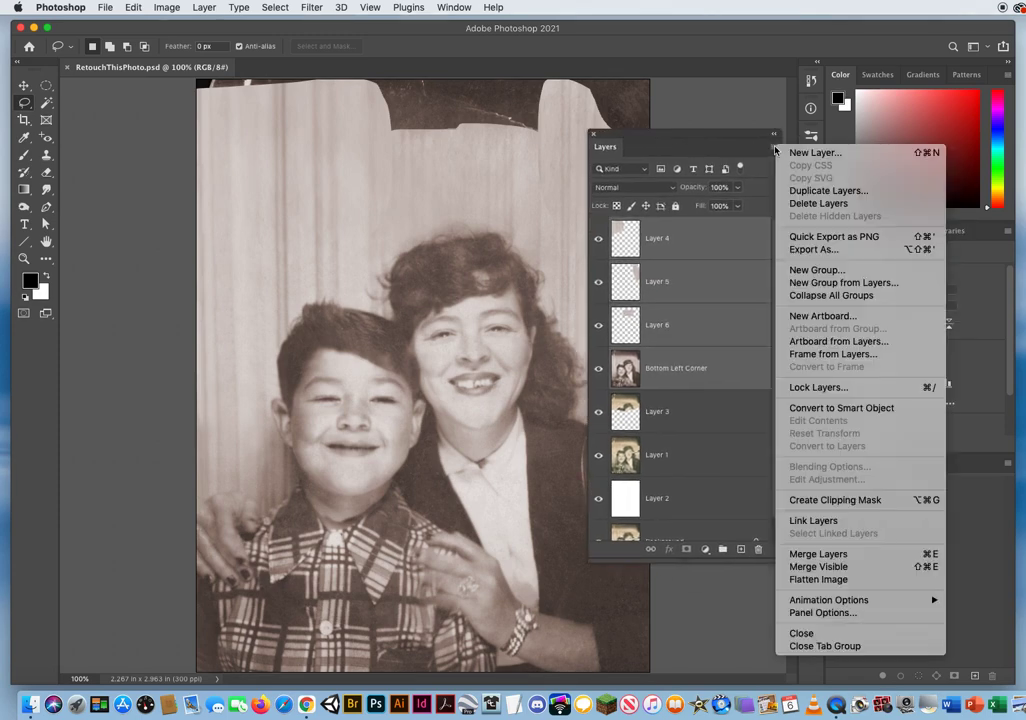
left_click(820, 554)
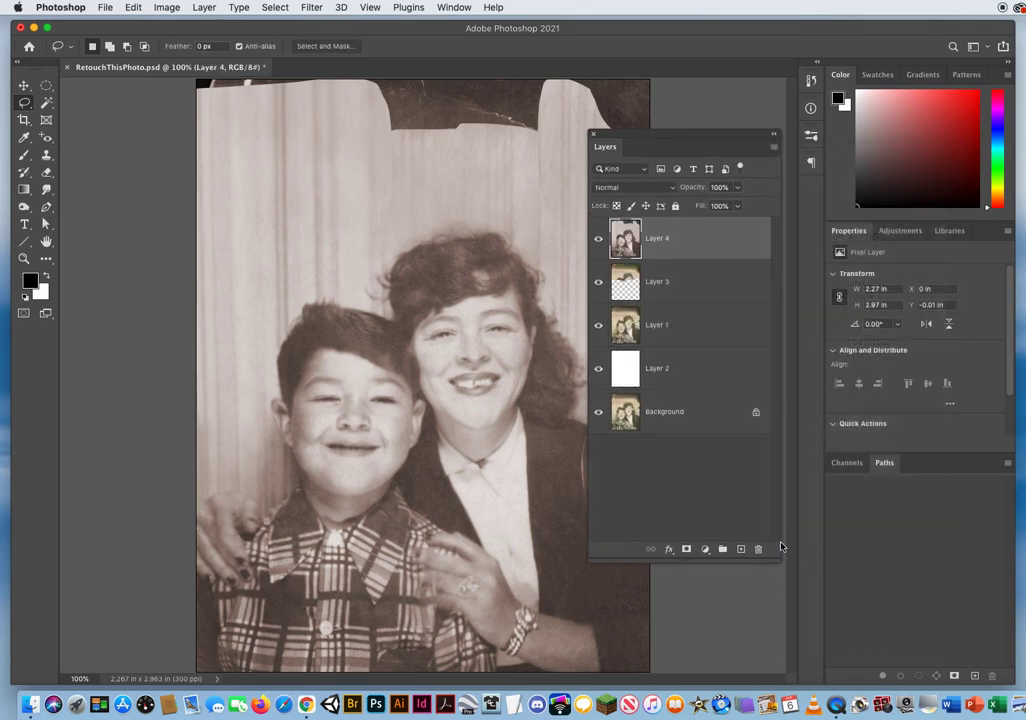
- Place the layer list beside the photo and copy a lassoed, nearly full-width backdrop band above both heads to a new layer
left_click_drag(602, 130, 818, 143)
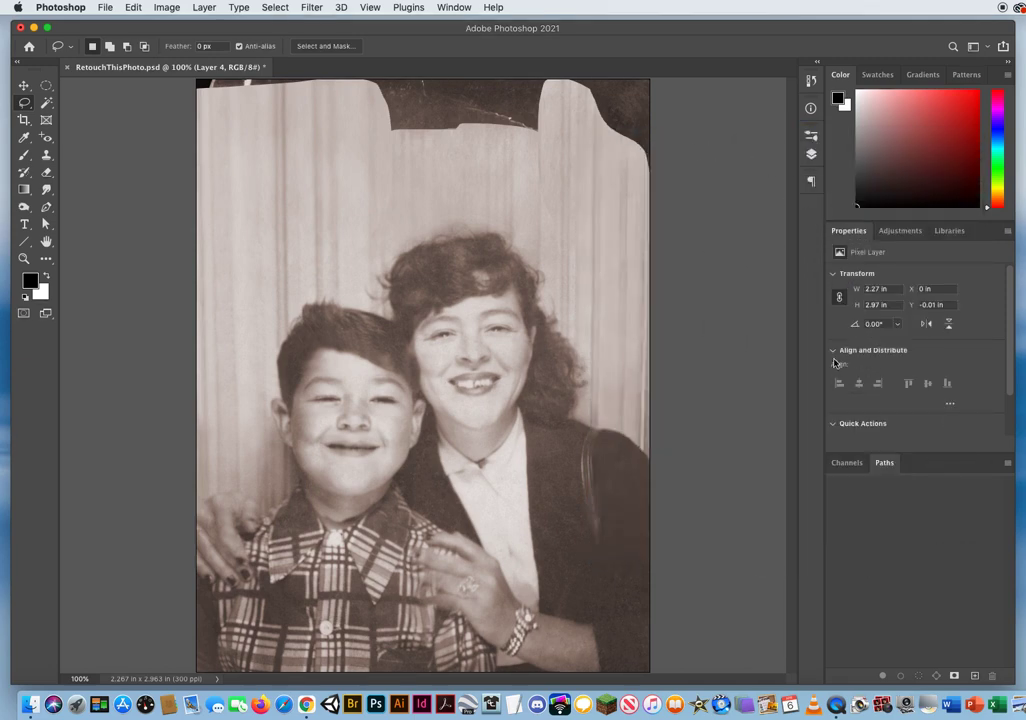
left_click_drag(813, 156, 761, 161)
left_click(711, 133)
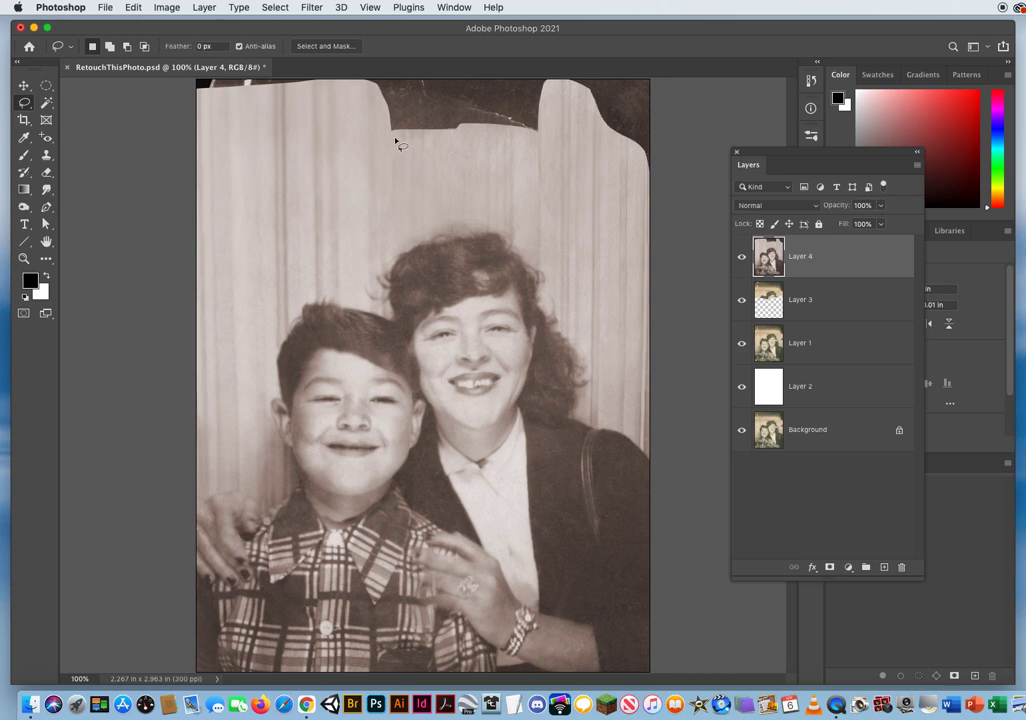
mouse_move(395, 138)
left_mouse_down()
mouse_move(214, 141)
mouse_move(187, 166)
mouse_move(194, 202)
mouse_move(233, 217)
mouse_move(645, 195)
mouse_move(624, 150)
mouse_move(400, 137)
left_mouse_up()
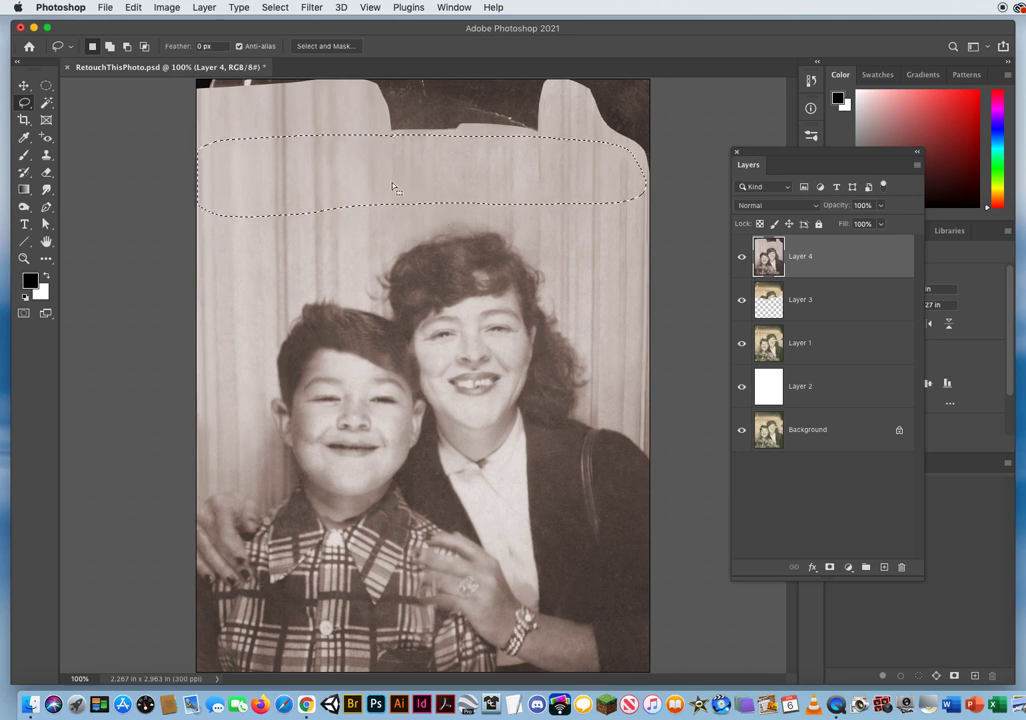
key("super+j")
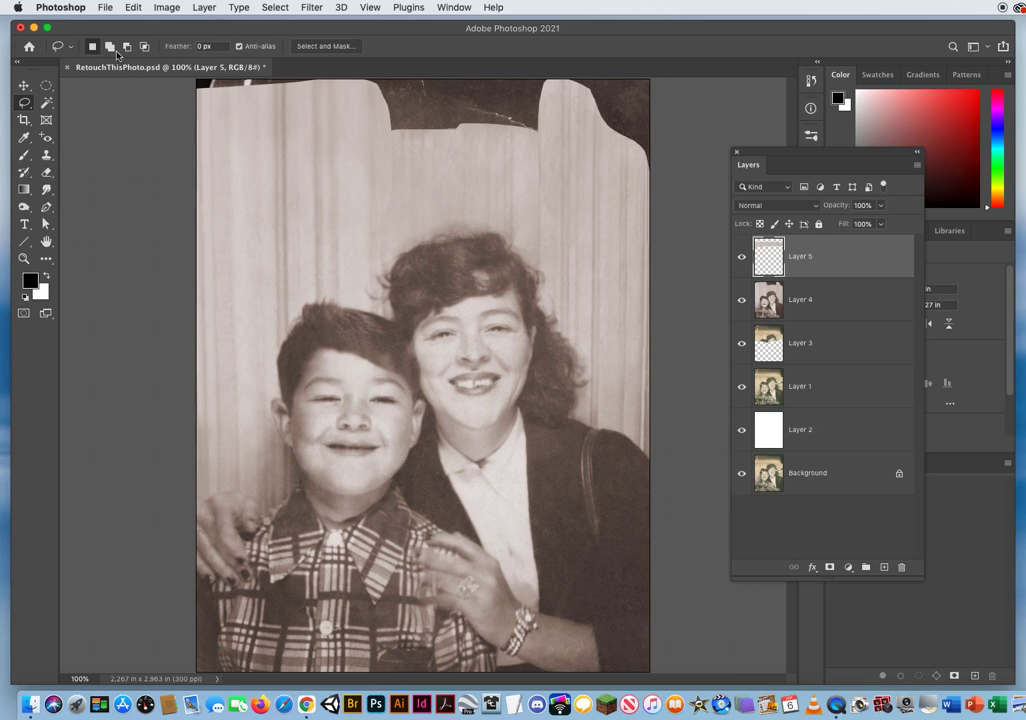
left_click(134, 8)
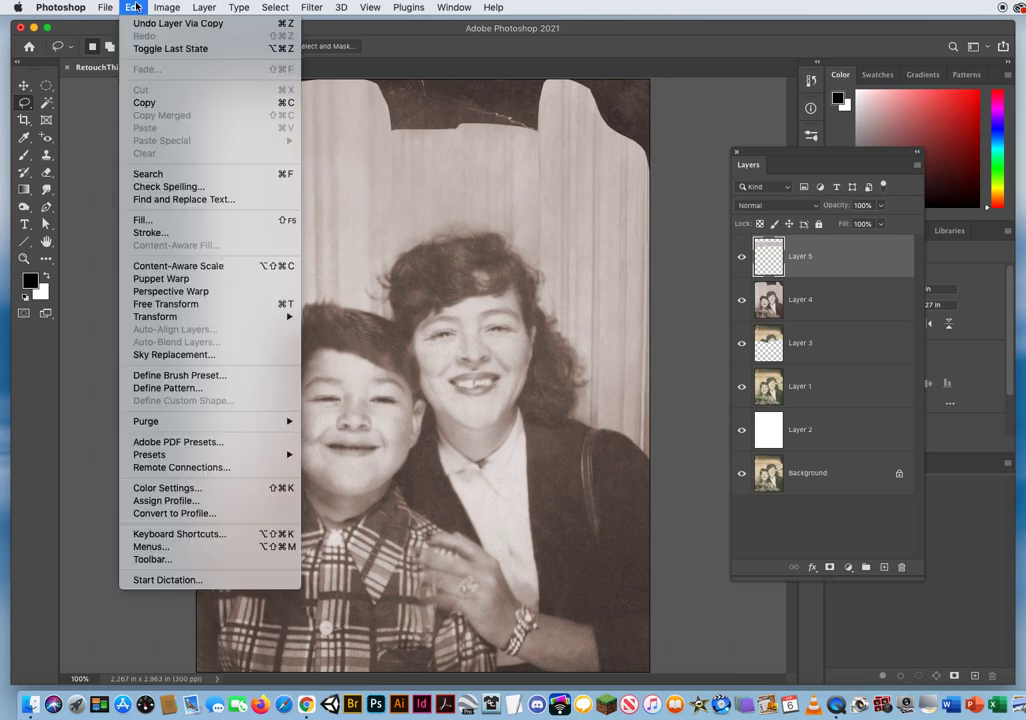
left_click(180, 266)
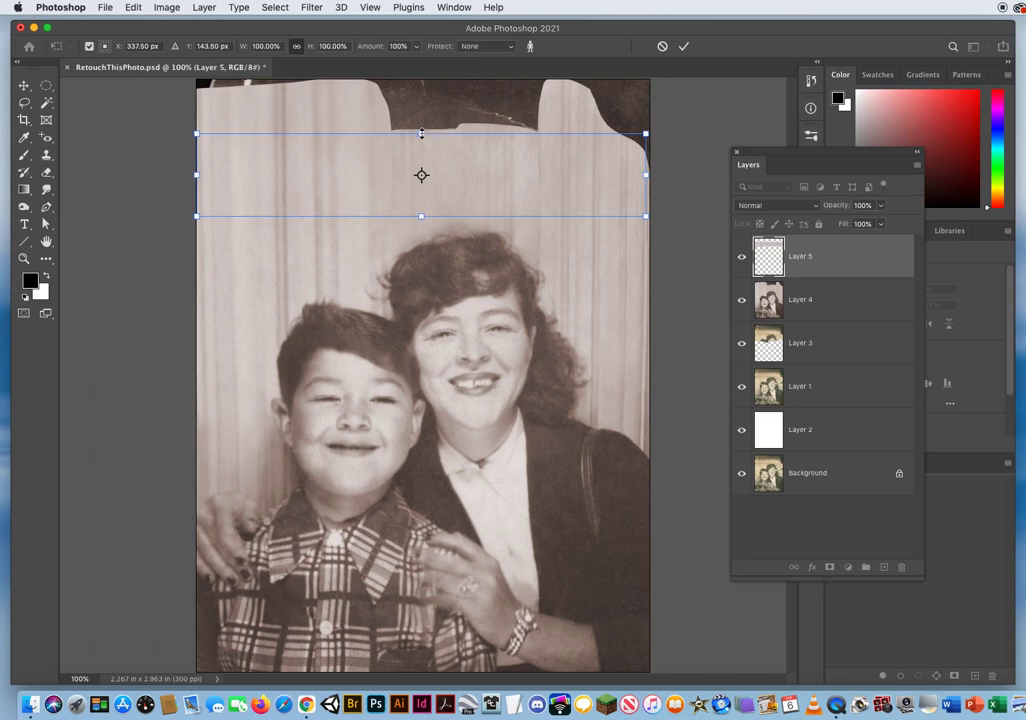
mouse_move(421, 133)
left_mouse_down()
mouse_move(419, 104)
mouse_move(418, 113)
left_mouse_up()
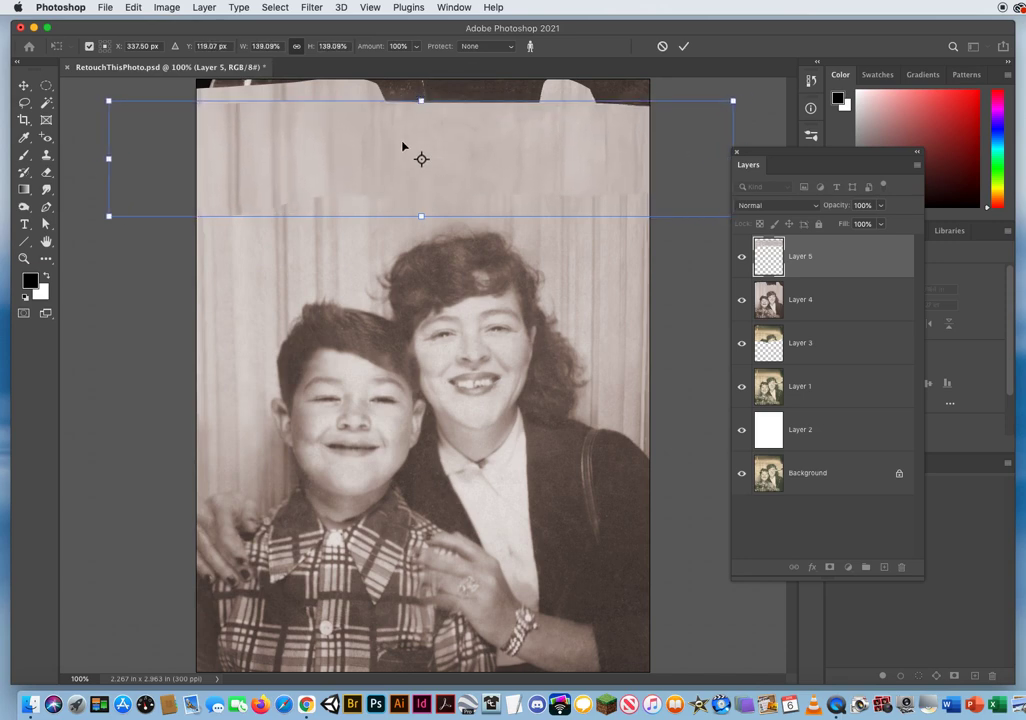
key("Return")
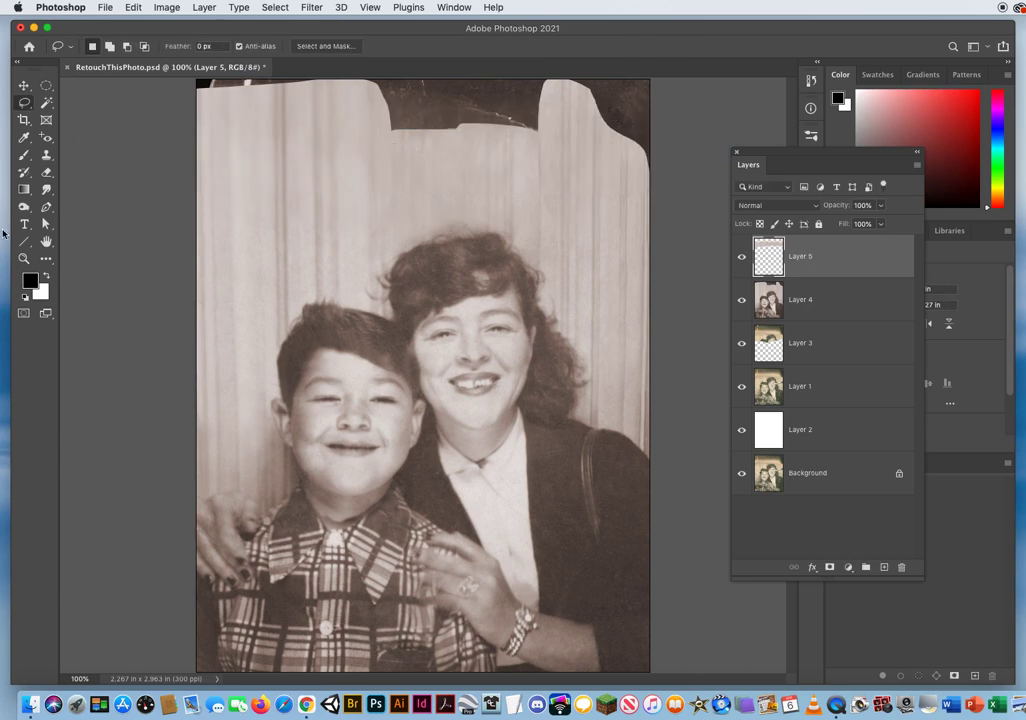
- Stretch the copied backdrop band upward past the photo's top edge with Content-Aware Scale, at 196.05% height
left_click(24, 258)
left_click(421, 212)
left_click_drag(428, 165, 390, 450)
left_click_drag(437, 376, 389, 379)
left_click(24, 85)
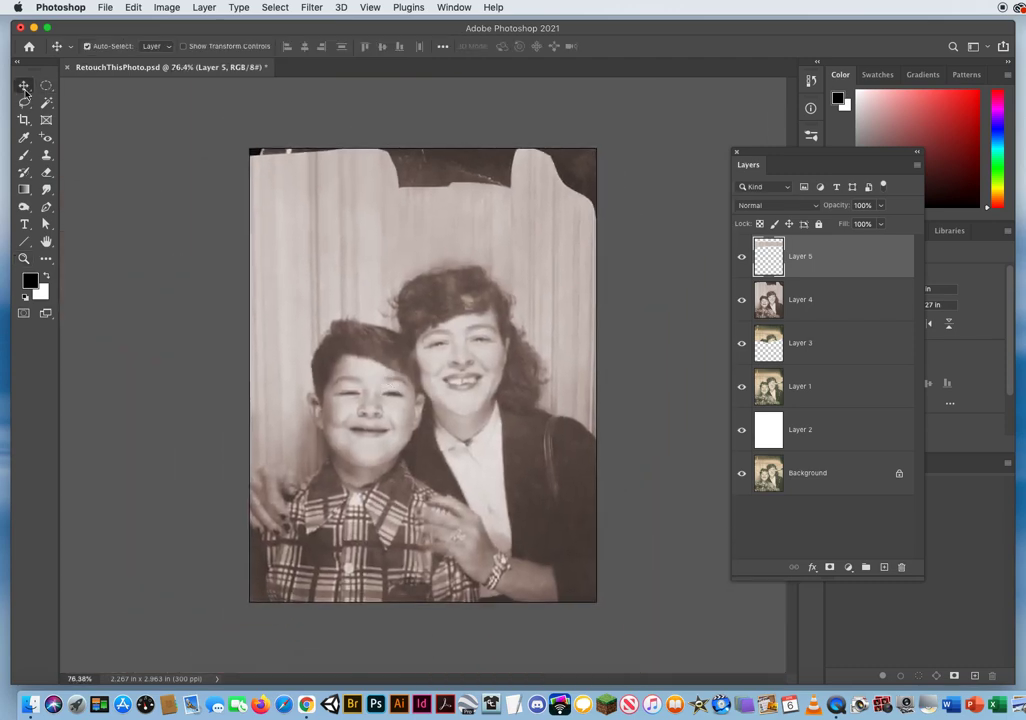
left_click(133, 8)
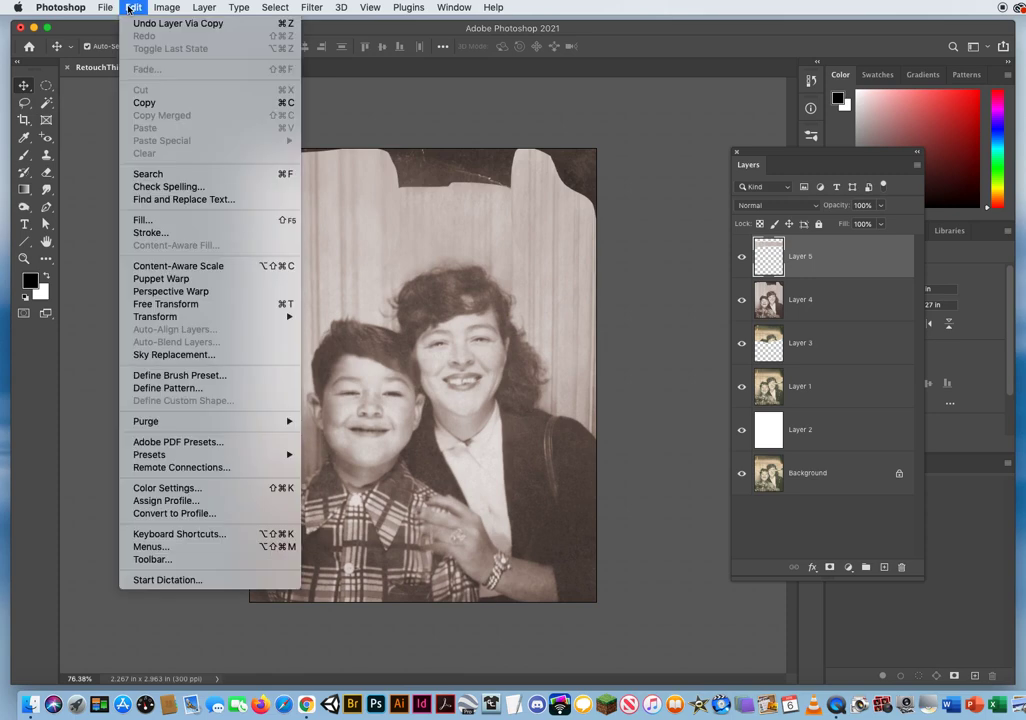
left_click(158, 266)
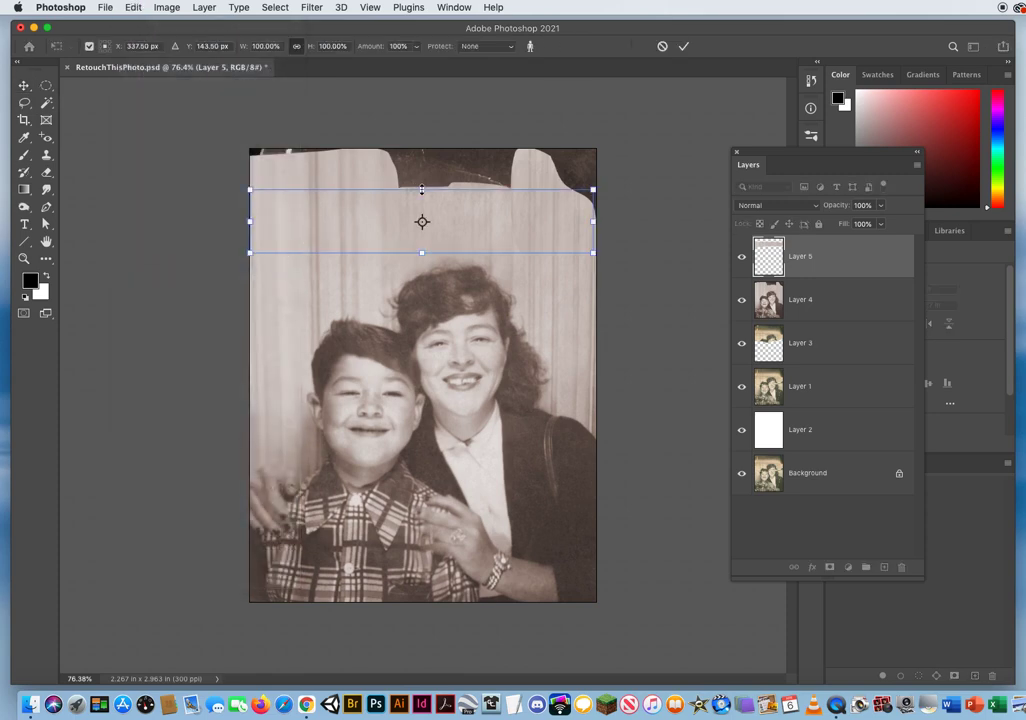
left_click_drag(422, 189, 422, 129)
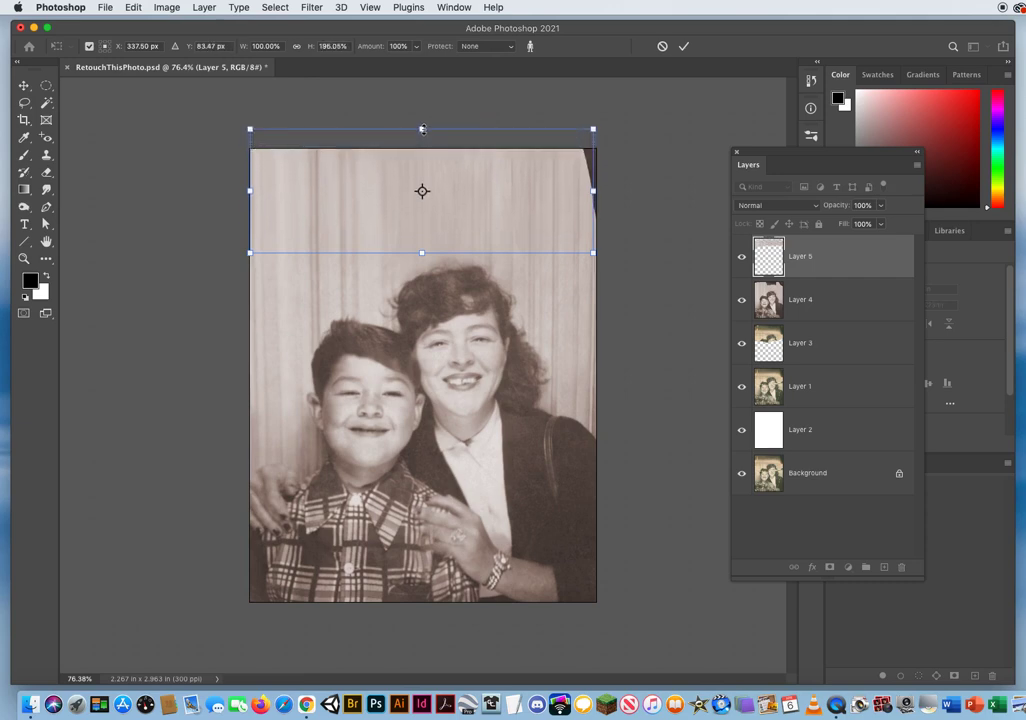
key("Return")
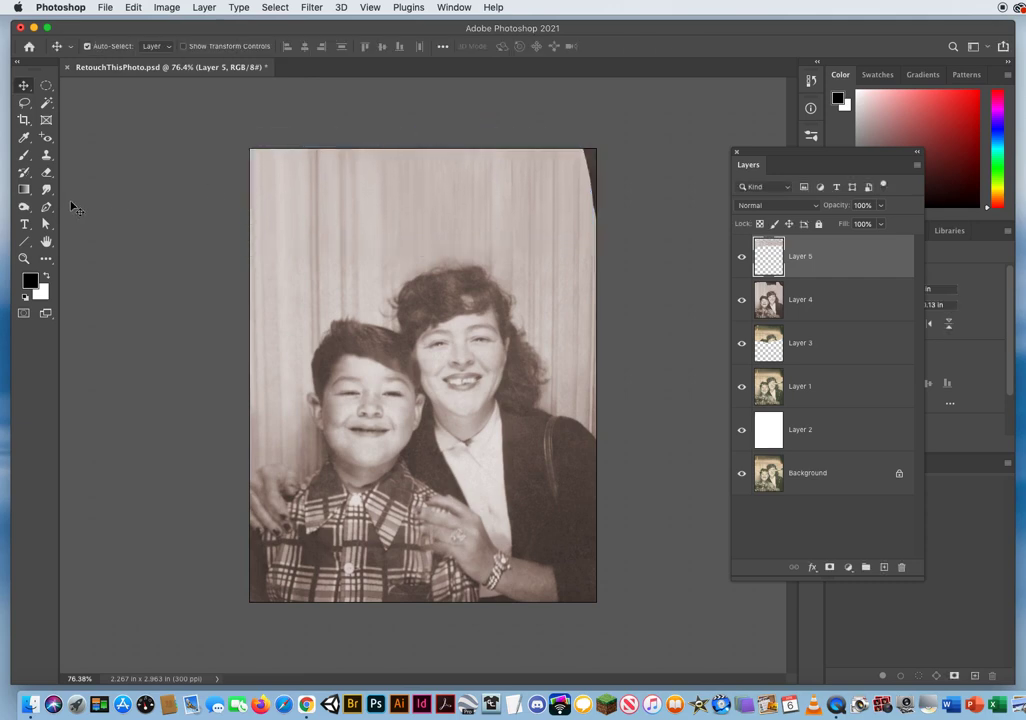
- Clone clean backdrop from the right edge over the dark sliver in the photo's upper right corner with the Clone Stamp
key("z")
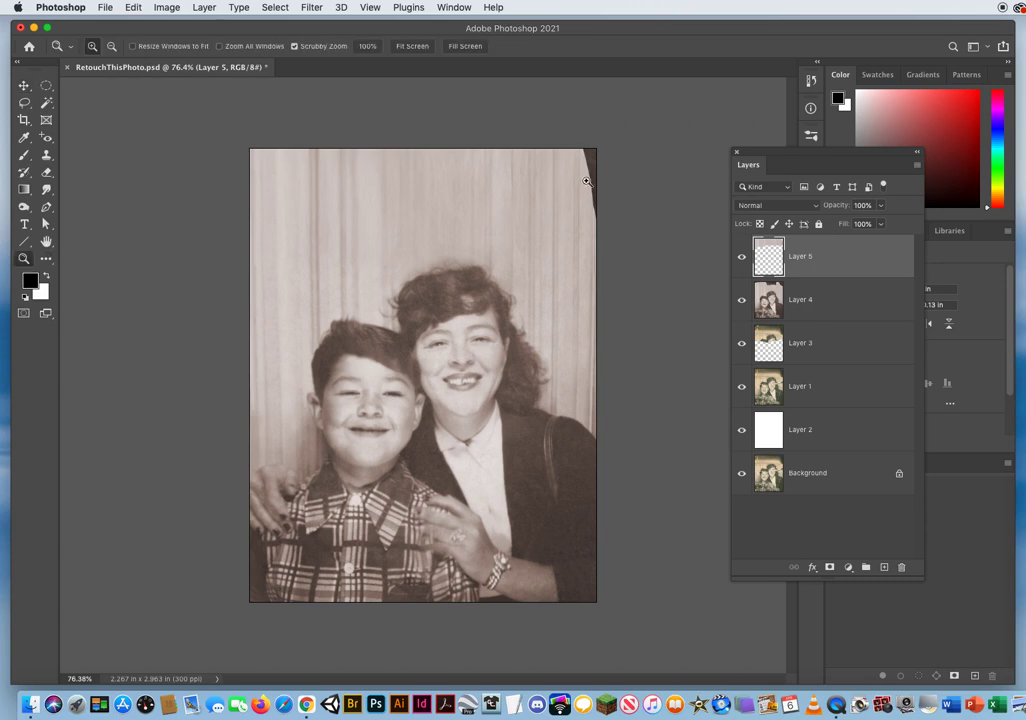
left_click(584, 219)
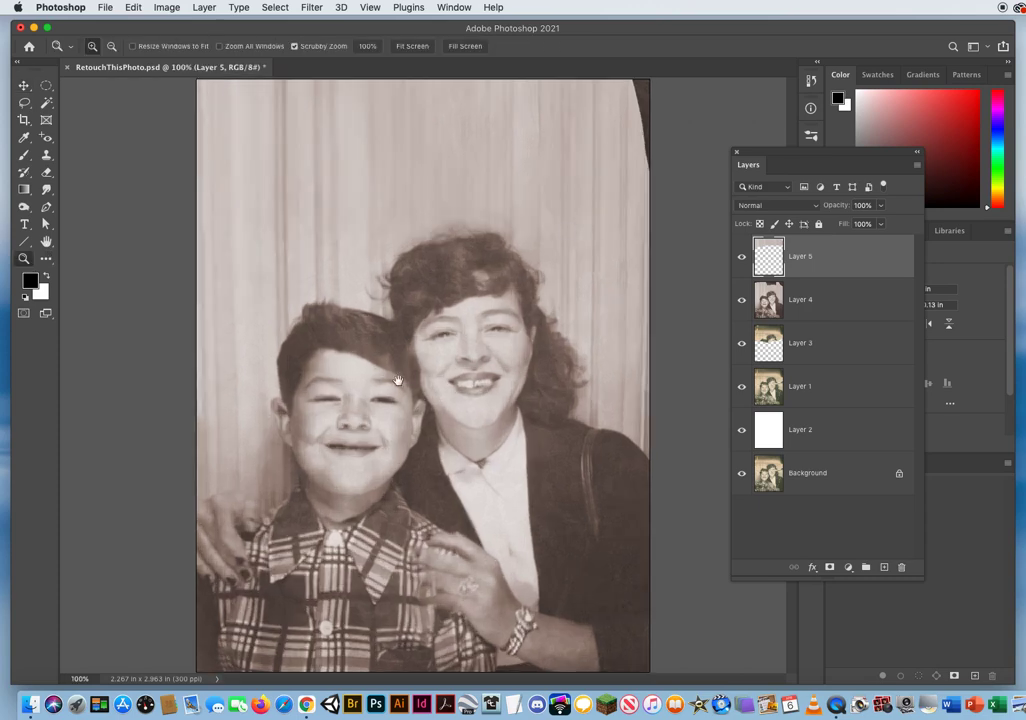
left_click(556, 219)
left_click_drag(556, 219, 435, 354)
left_click(46, 154)
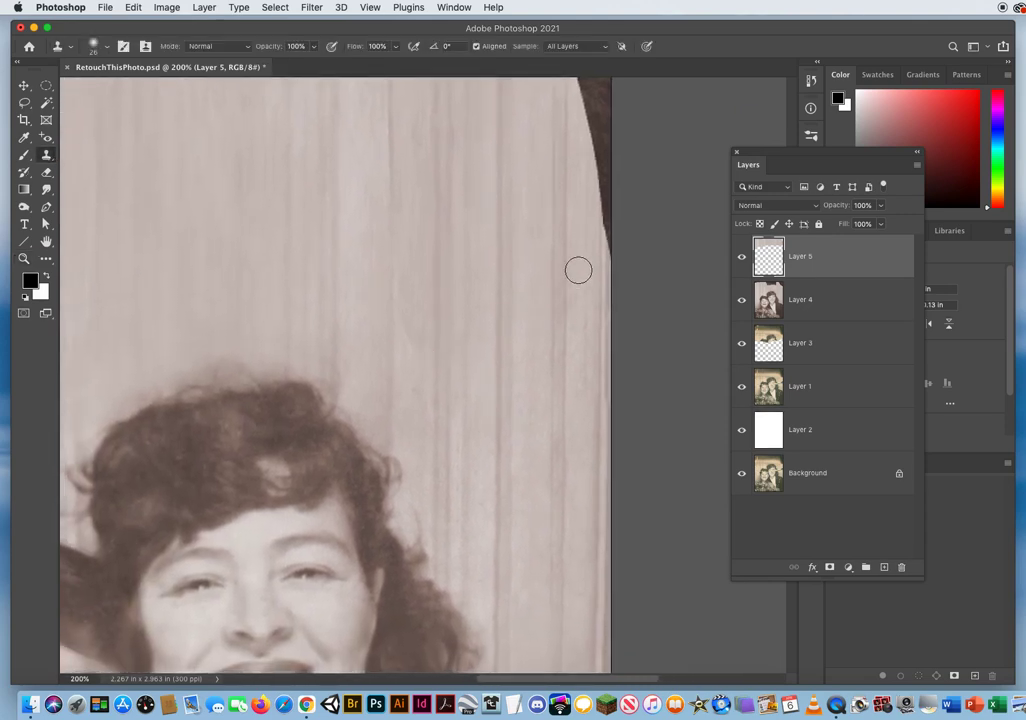
left_click(604, 355, "alt")
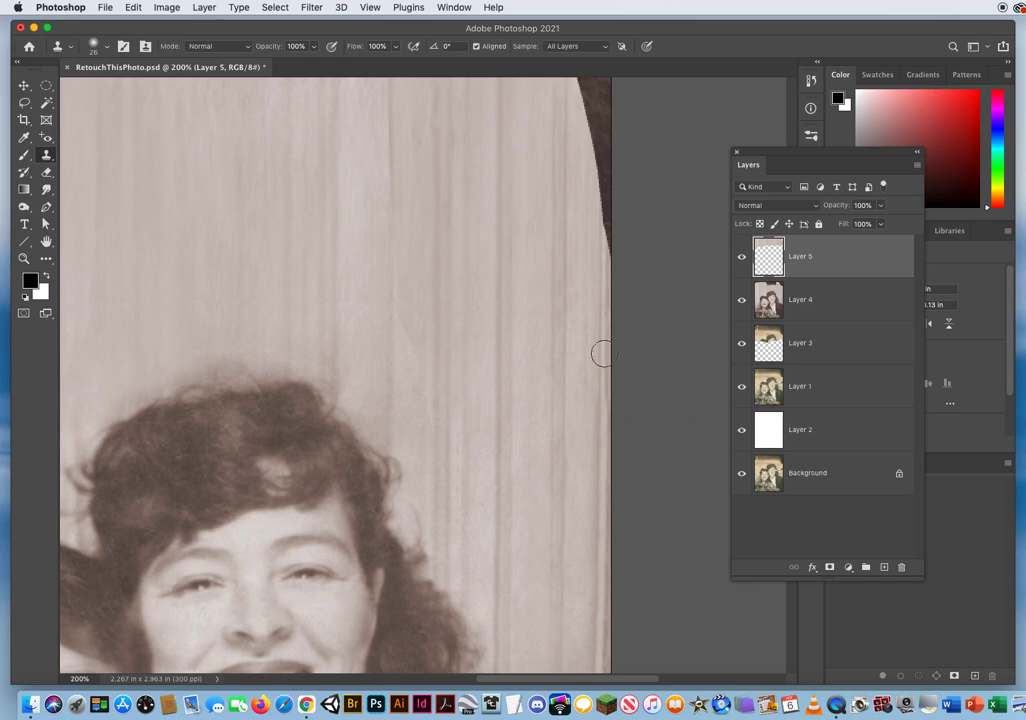
left_click(604, 233)
mouse_move(603, 233)
left_mouse_down()
mouse_move(598, 157)
mouse_move(605, 259)
mouse_move(595, 146)
mouse_move(566, 366)
left_mouse_up()
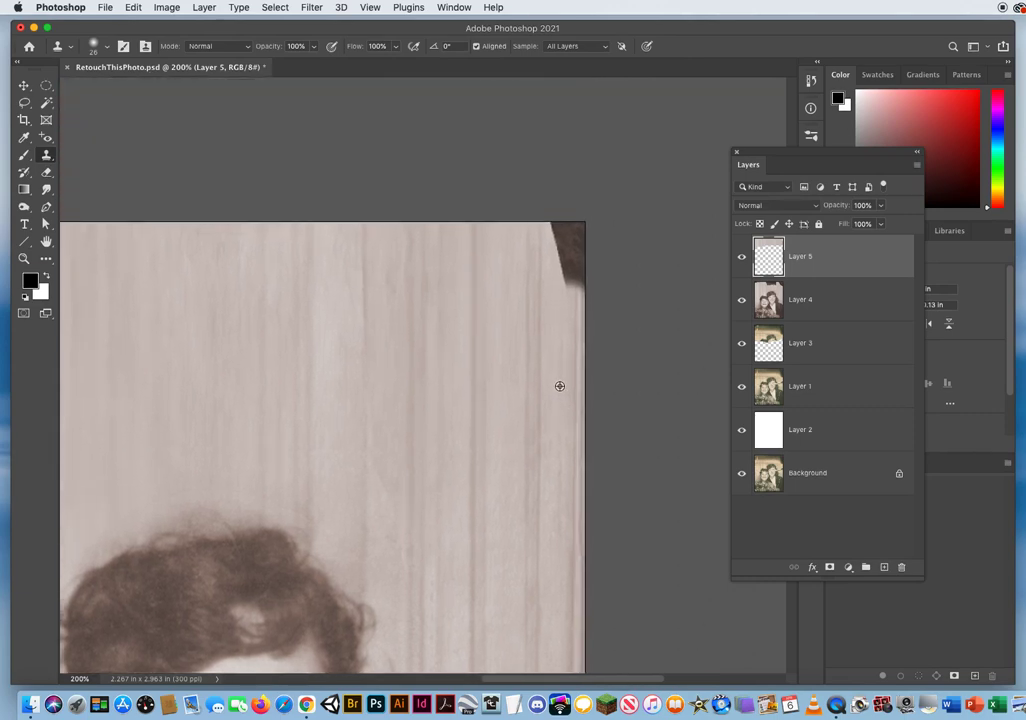
left_click(560, 386, "alt")
mouse_move(560, 281)
left_mouse_down()
mouse_move(556, 213)
mouse_move(578, 313)
mouse_move(575, 224)
left_mouse_up()
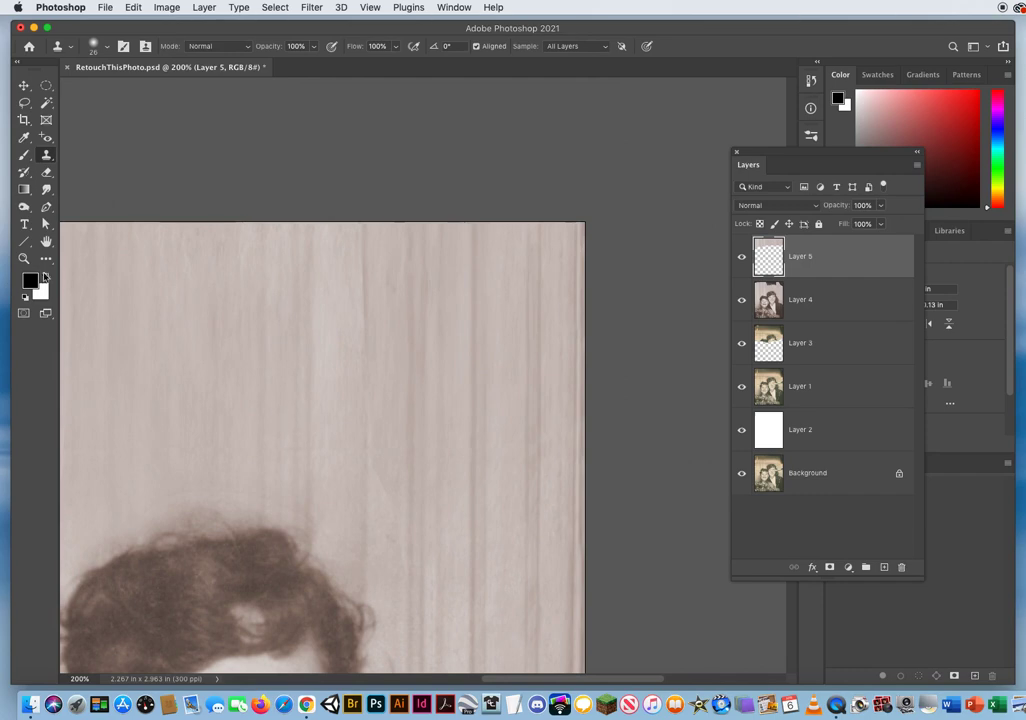
- Clone backdrop texture over the seam marks above and to the right of the woman's hair
left_click(24, 258)
left_click(444, 433, "alt")
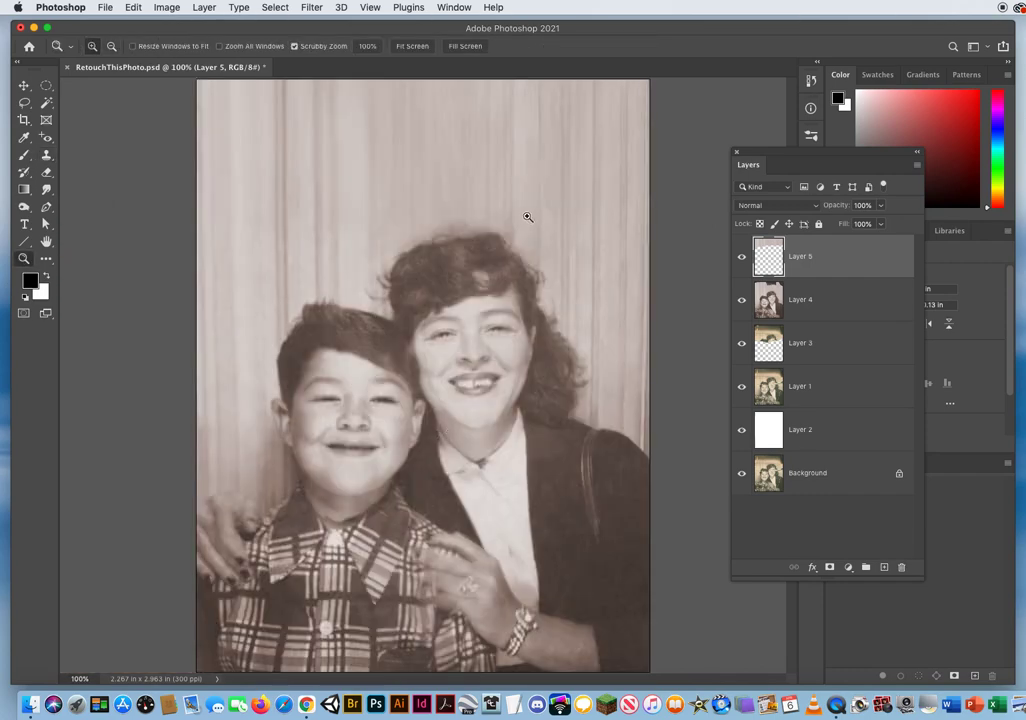
left_click(551, 253)
left_click_drag(614, 177, 234, 317)
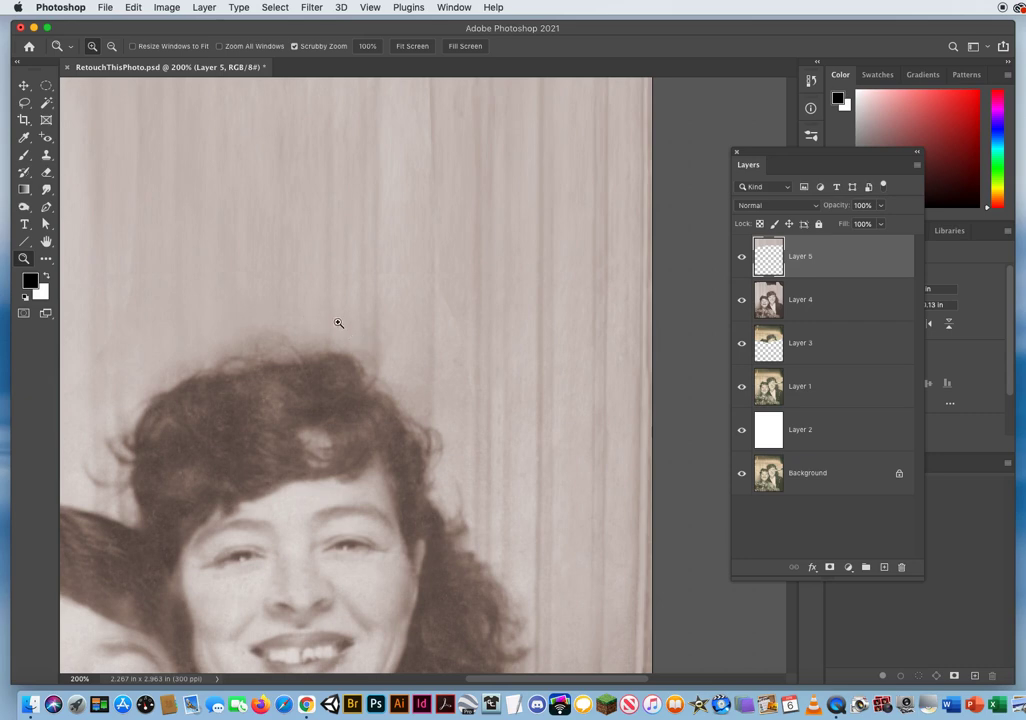
left_click(46, 154)
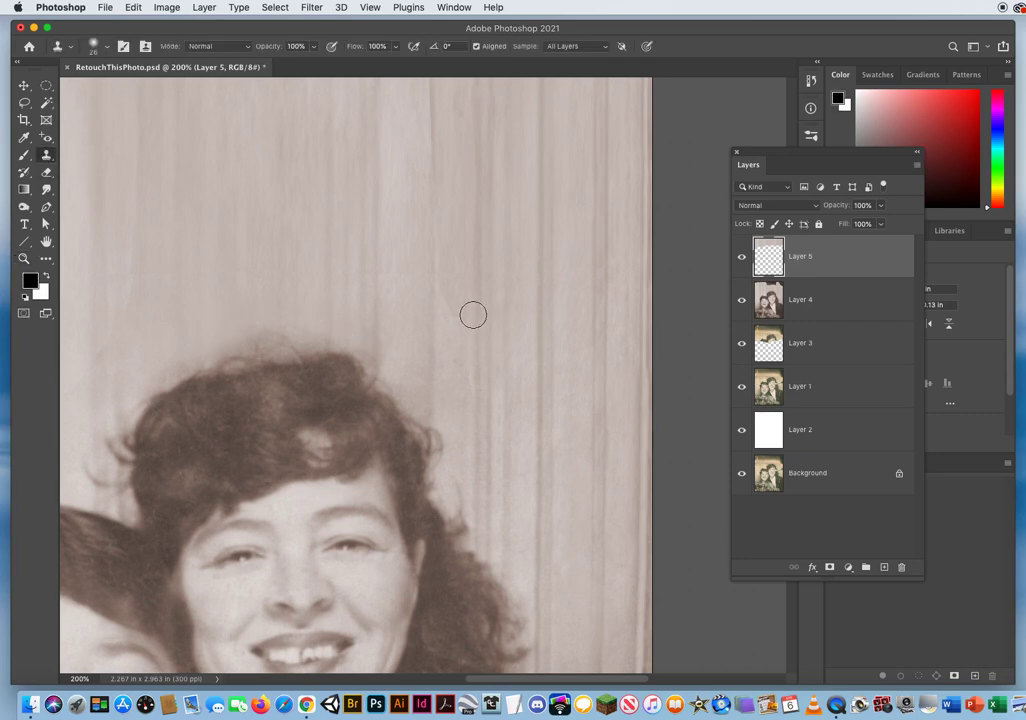
left_click_drag(454, 298, 455, 351)
left_click(463, 300, "alt")
mouse_move(355, 316)
left_mouse_down()
mouse_move(353, 330)
mouse_move(234, 318)
left_mouse_up()
left_click(259, 276, "alt")
left_click(246, 231, "alt")
left_click_drag(245, 262, 262, 274)
left_click(394, 236, "alt")
left_click_drag(387, 275, 426, 291)
- Clone backdrop texture over the seam marks between the woman's hair and the curtain folds above the boy
mouse_move(365, 349)
left_mouse_down()
mouse_move(529, 339)
mouse_move(568, 348)
left_mouse_up()
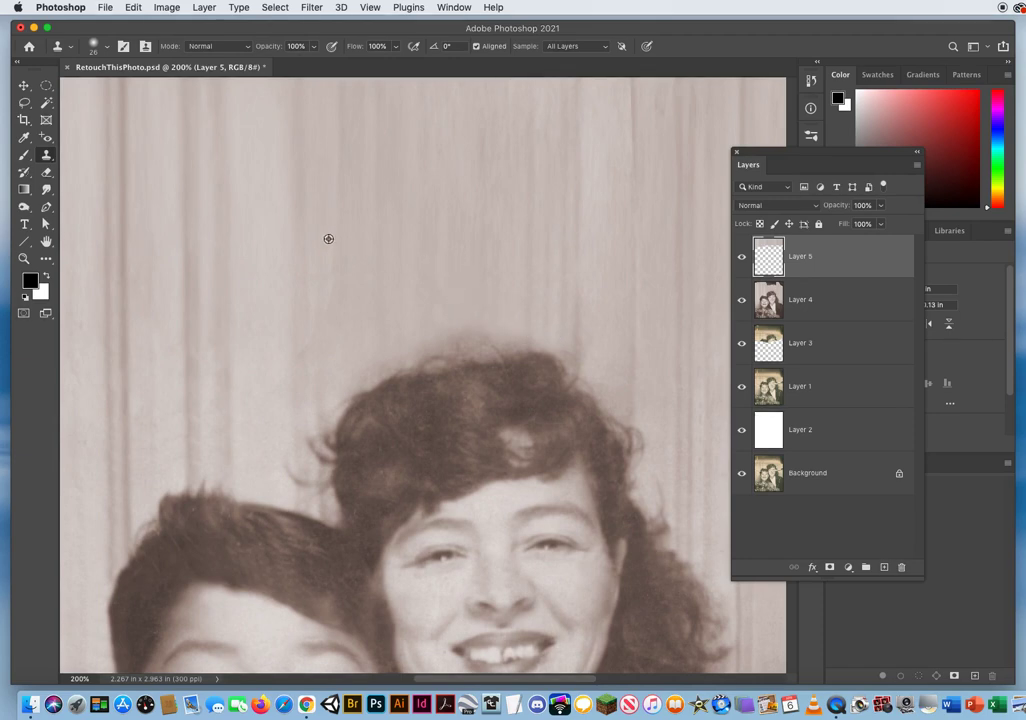
left_click(334, 204, "alt")
mouse_move(333, 231)
left_mouse_down()
mouse_move(330, 293)
mouse_move(327, 268)
left_mouse_up()
left_click(330, 243, "alt")
left_click(332, 298)
left_click(305, 300, "alt")
left_click(305, 331)
left_click(224, 296, "alt")
left_click_drag(223, 365, 222, 397)
- Clone away the remaining seam spots just above both sides of the woman's hair
mouse_move(280, 372)
left_mouse_down()
mouse_move(320, 365)
mouse_move(436, 355)
left_mouse_up()
scroll(229, 366, "right", 5)
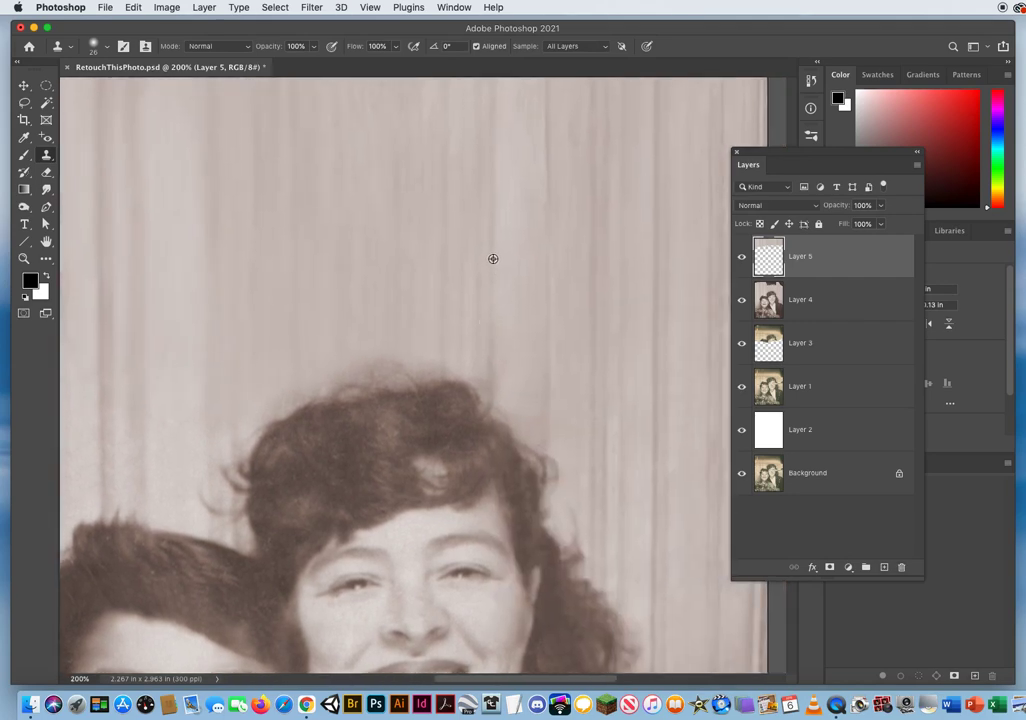
left_click(493, 259, "alt")
left_click_drag(491, 296, 493, 308)
left_click(282, 263, "alt")
left_click_drag(284, 299, 273, 308)
key("z")
left_click(300, 339, "alt")
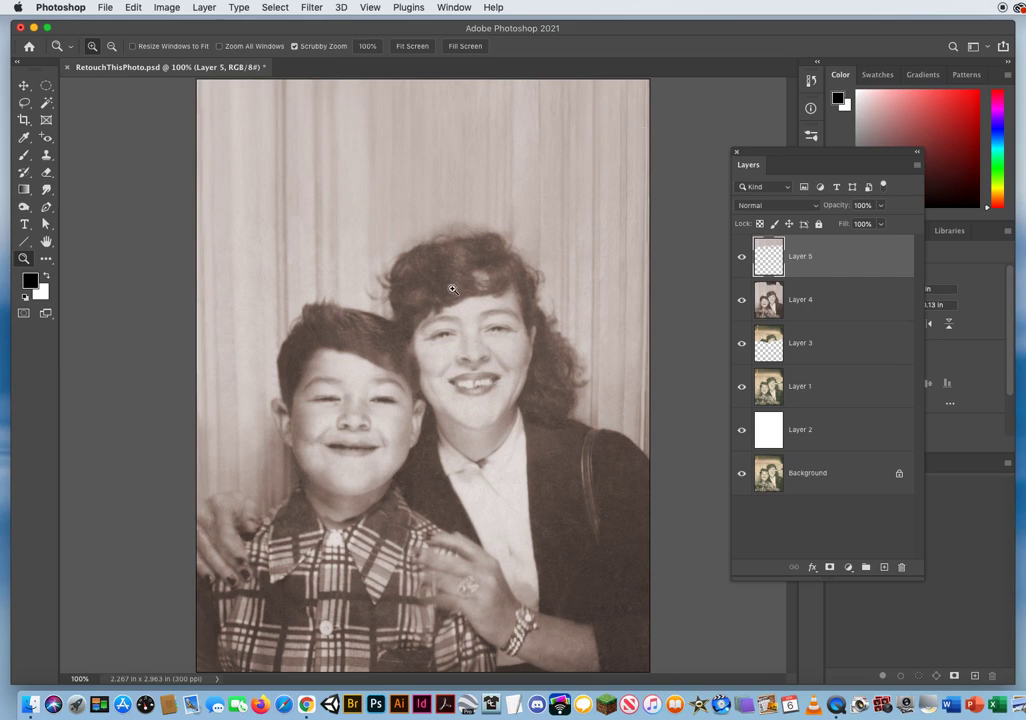
- Merge Layer 5 down into Layer 4 and save the document
left_click(884, 568)
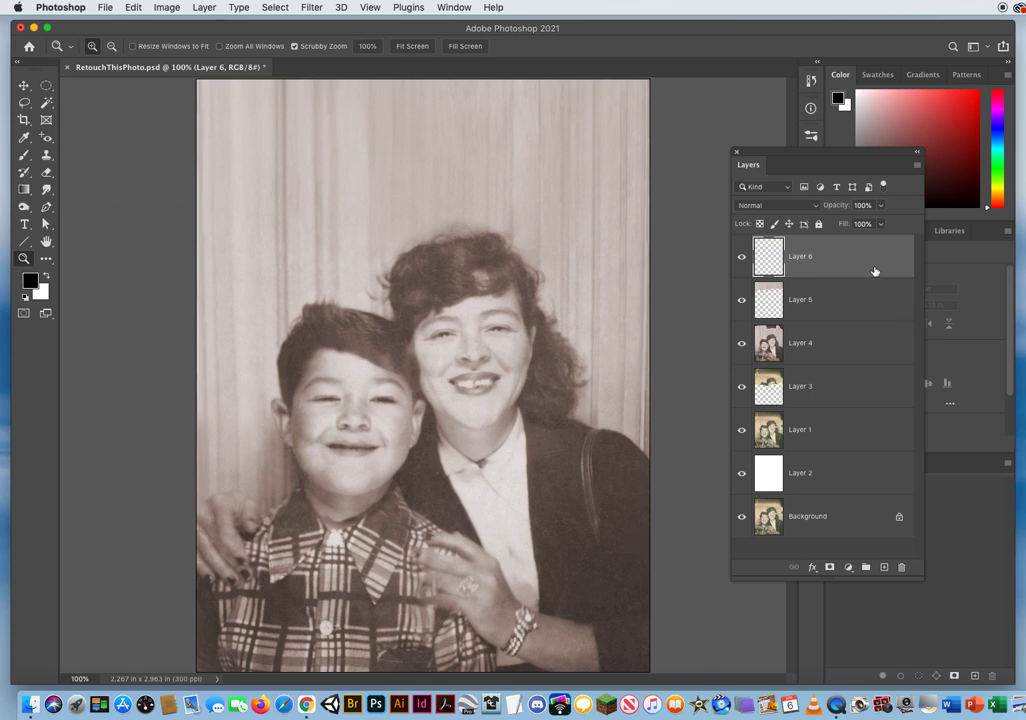
left_click_drag(862, 260, 901, 567)
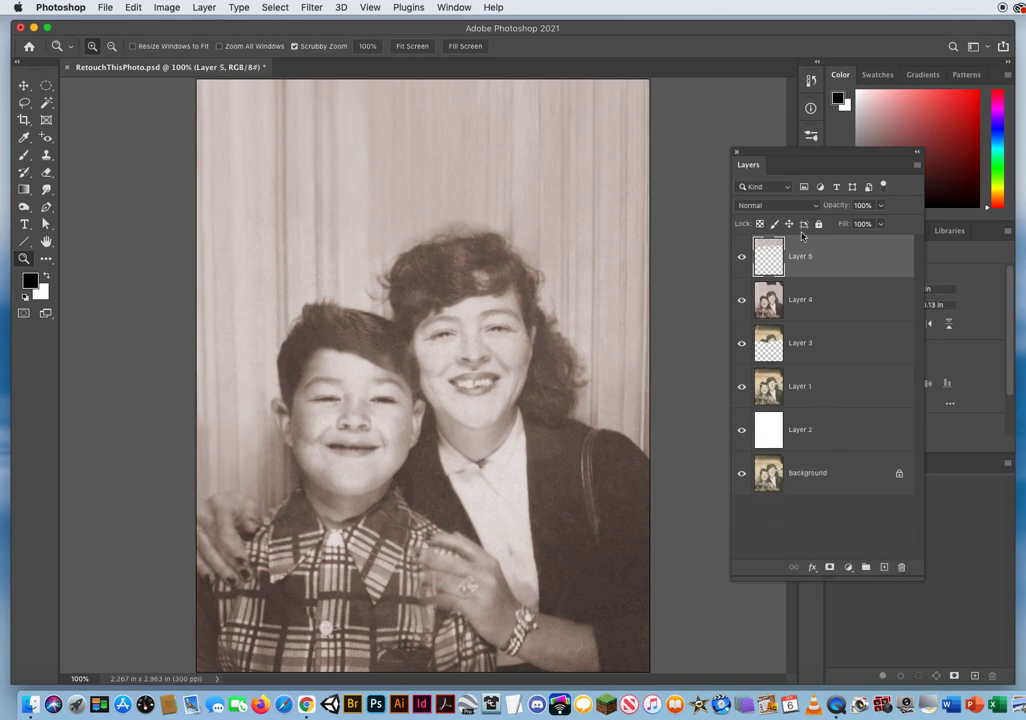
left_click_drag(884, 156, 756, 150)
left_click(789, 159)
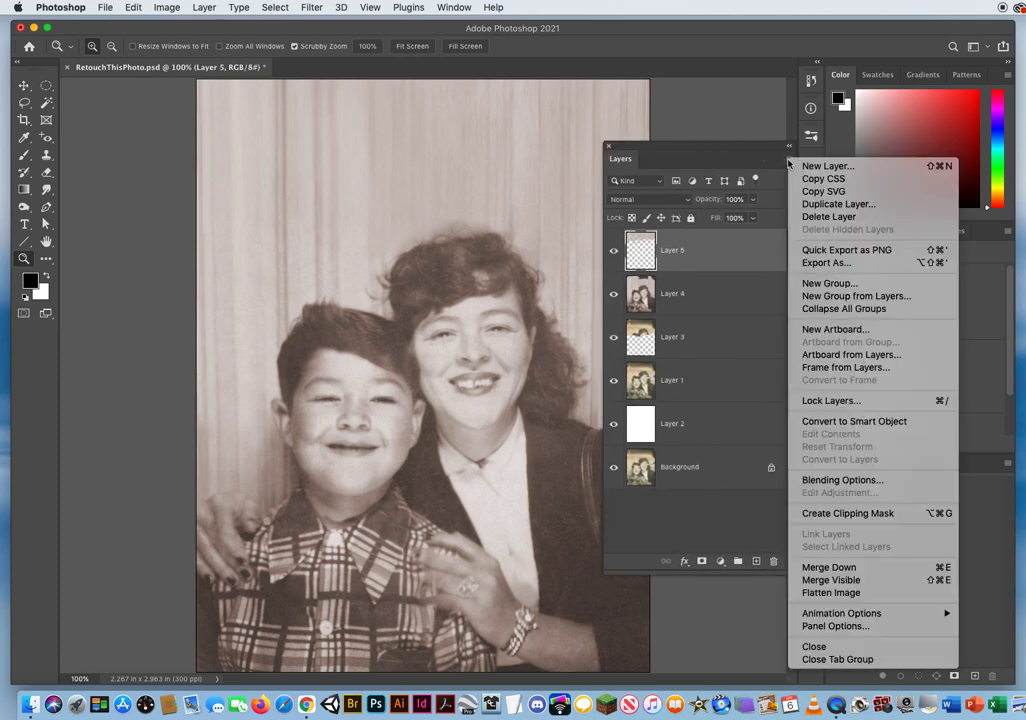
left_click(853, 567)
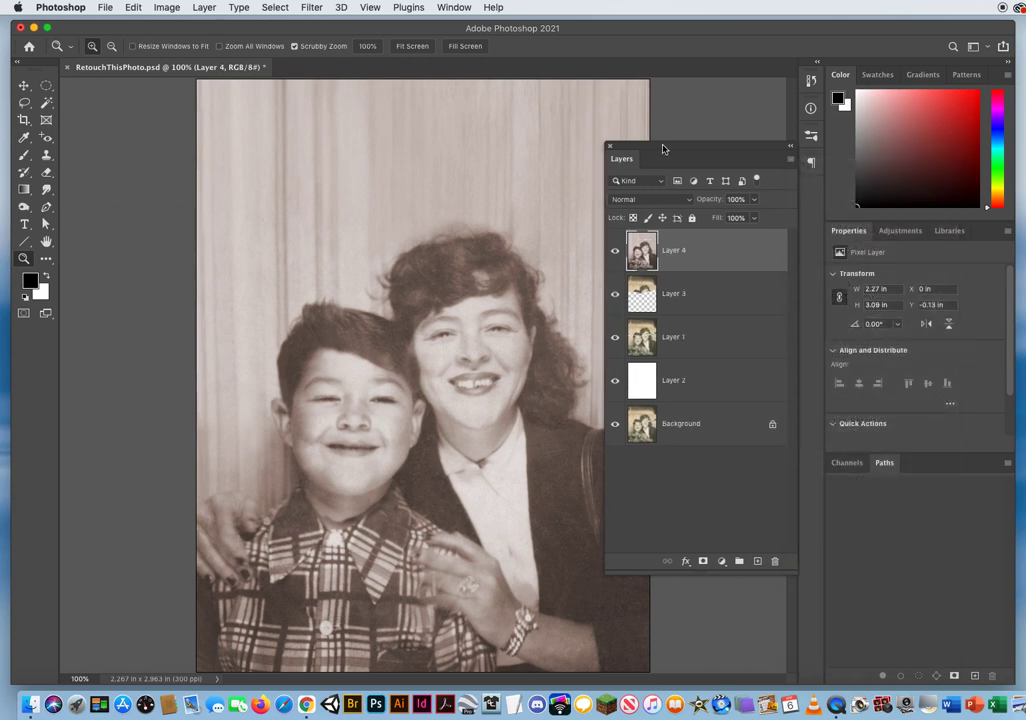
left_click_drag(664, 147, 716, 195)
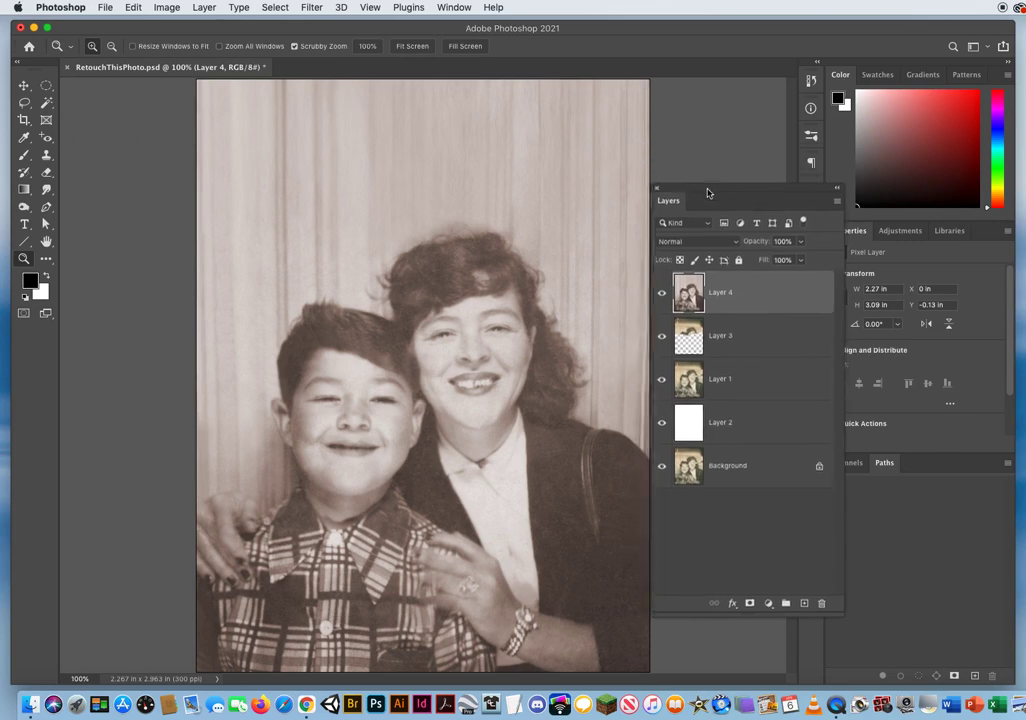
left_click(47, 86)
left_click(92, 85)
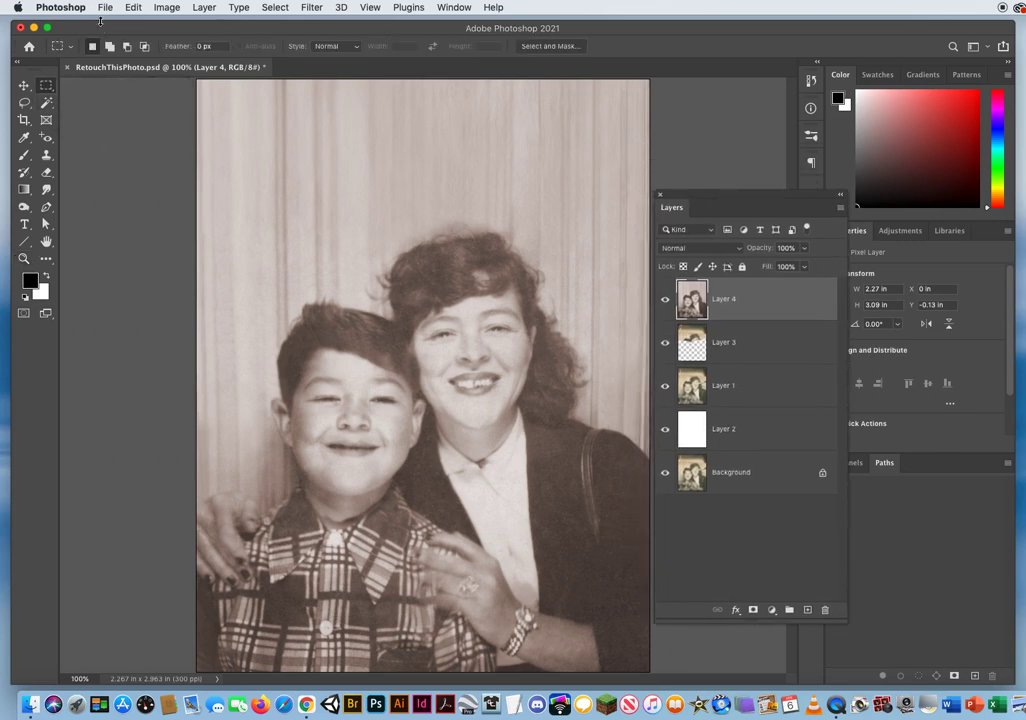
left_click(104, 8)
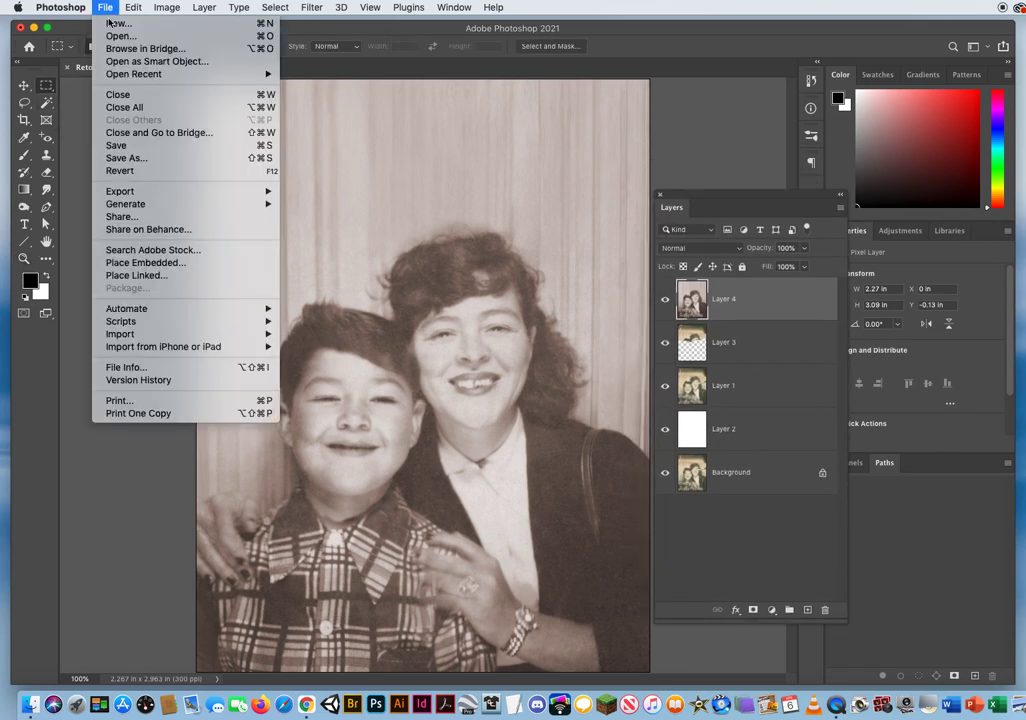
left_click(131, 148)
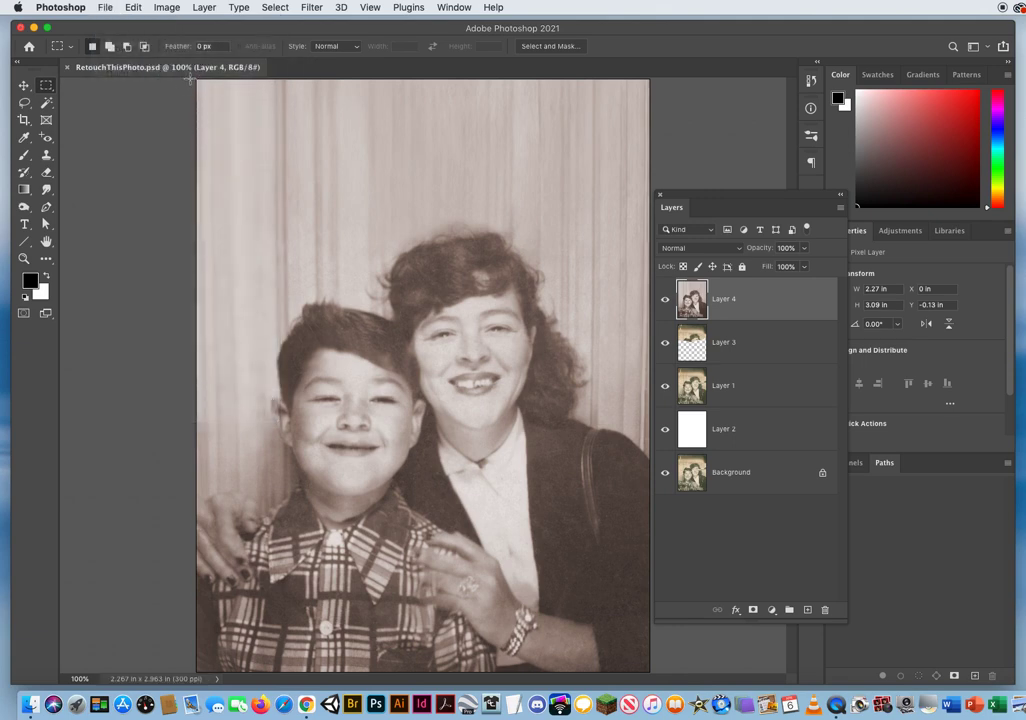
- Copy a full-width rectangle about 1.37 in tall from the photo's top to a new layer and check it in isolation
left_click_drag(190, 78, 698, 354)
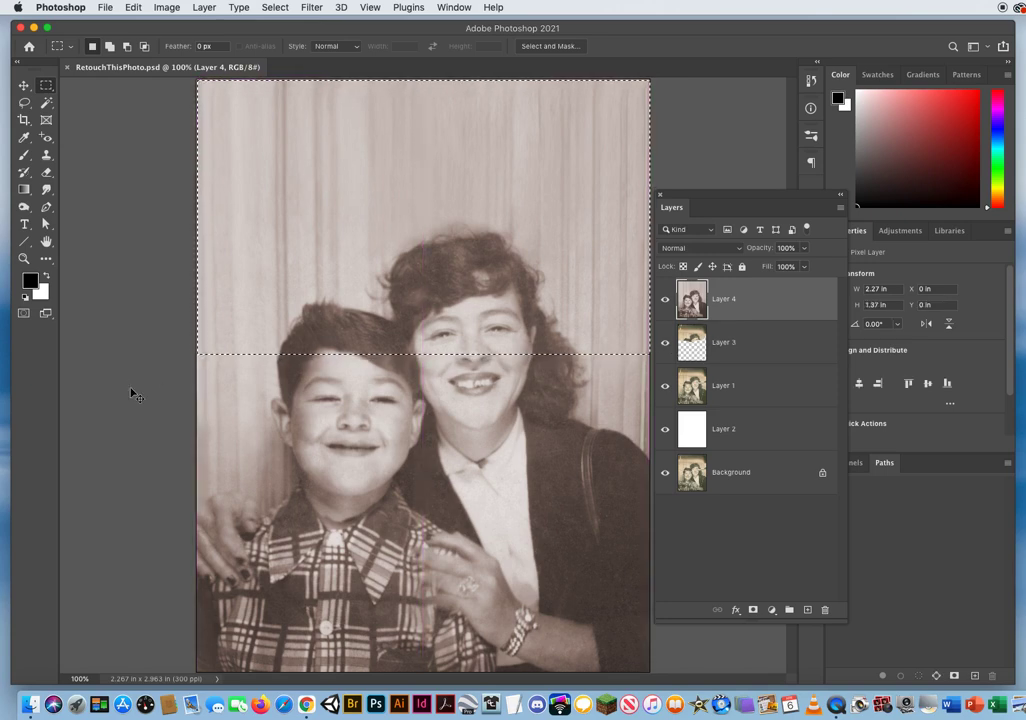
key("super+j")
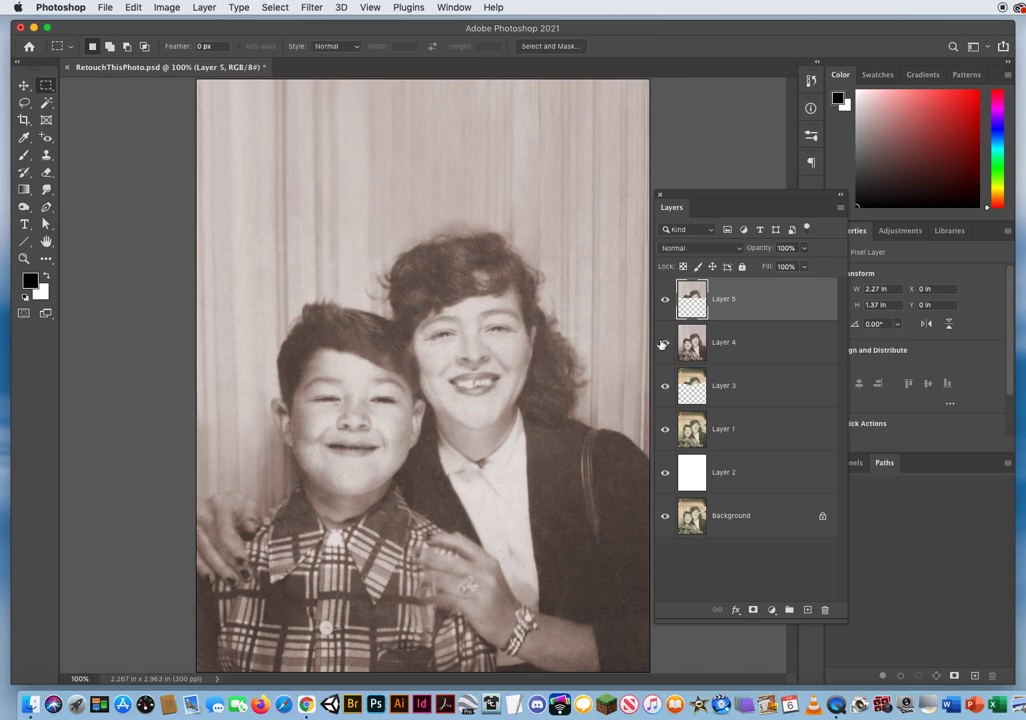
left_click_drag(661, 344, 666, 427)
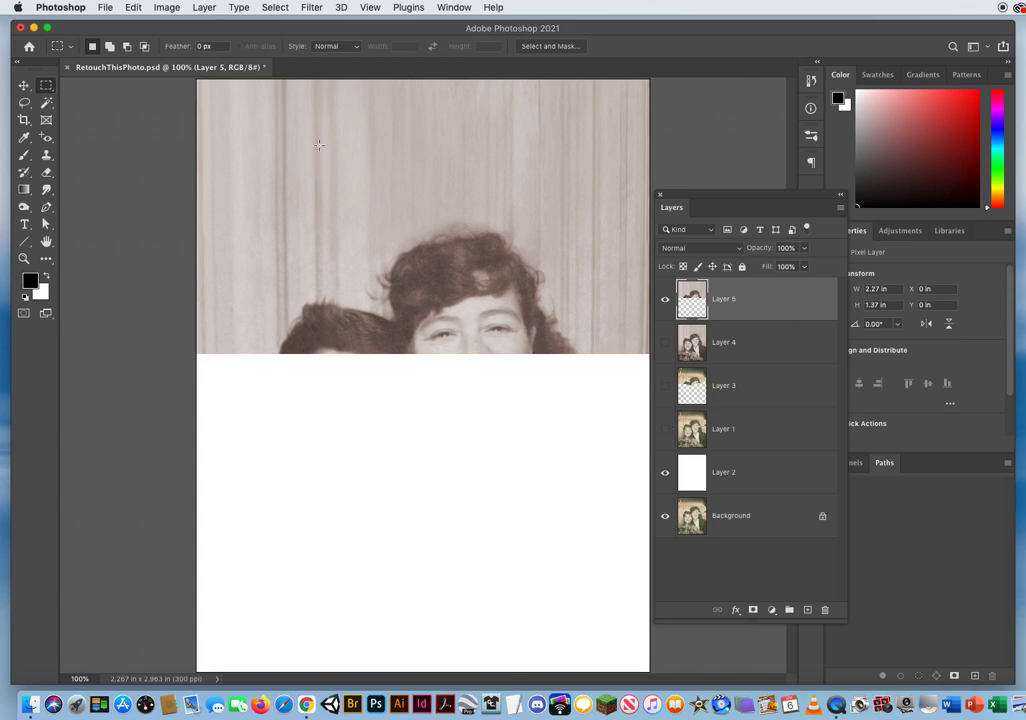
left_click_drag(665, 428, 661, 343)
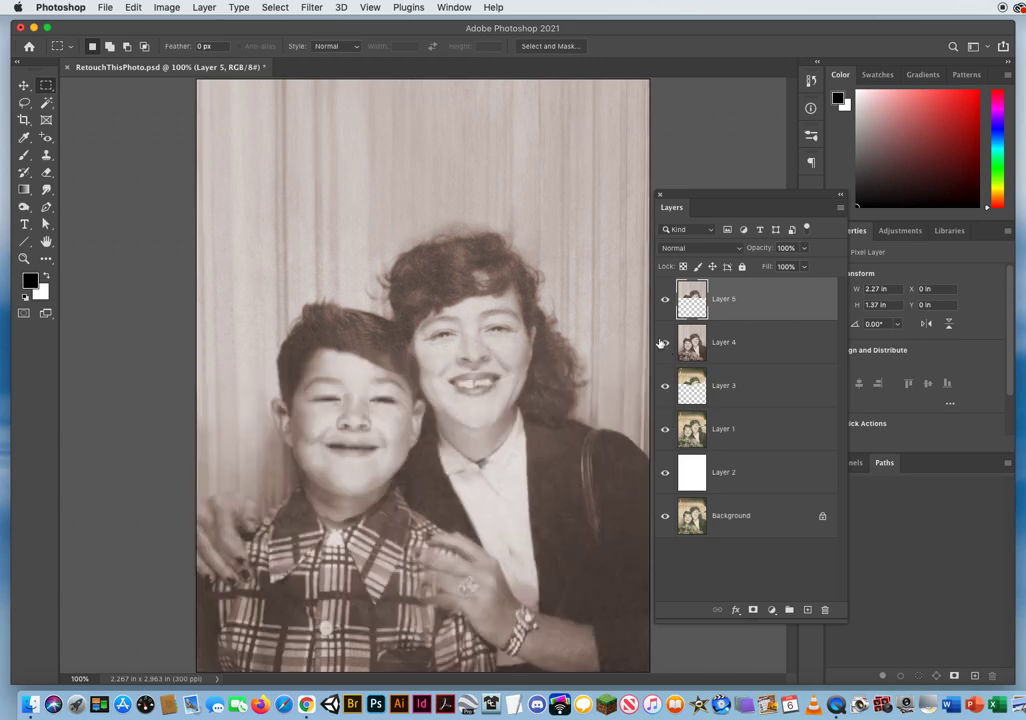
- Set the copied upper-half layer to Multiply blending and add a layer mask, with black as the foreground color
left_click(700, 247)
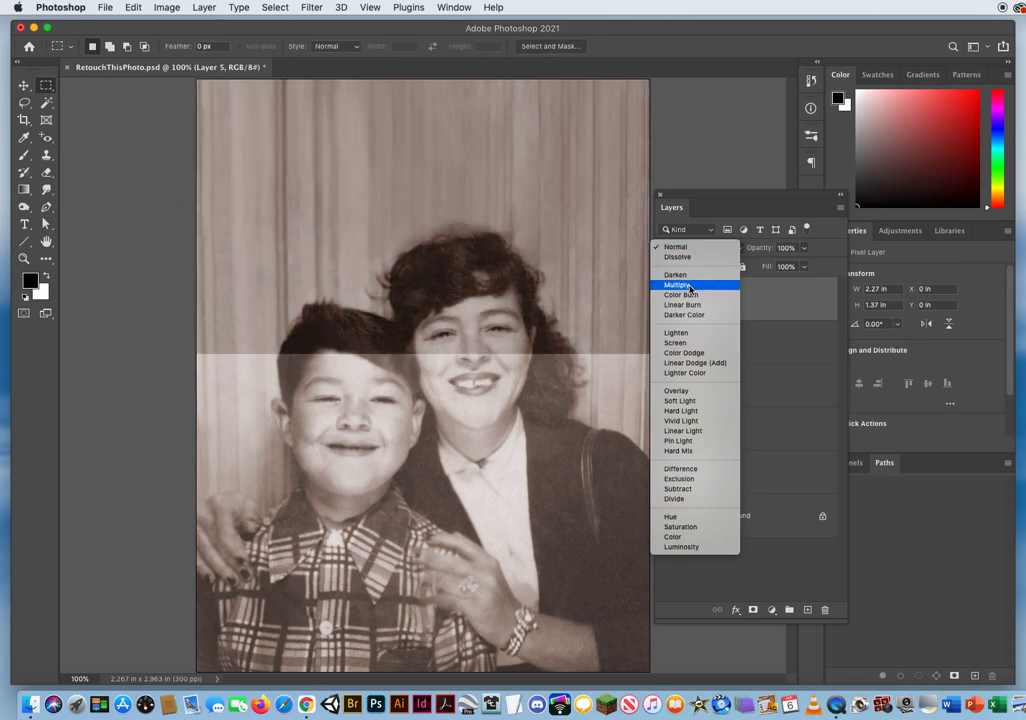
left_click(689, 286)
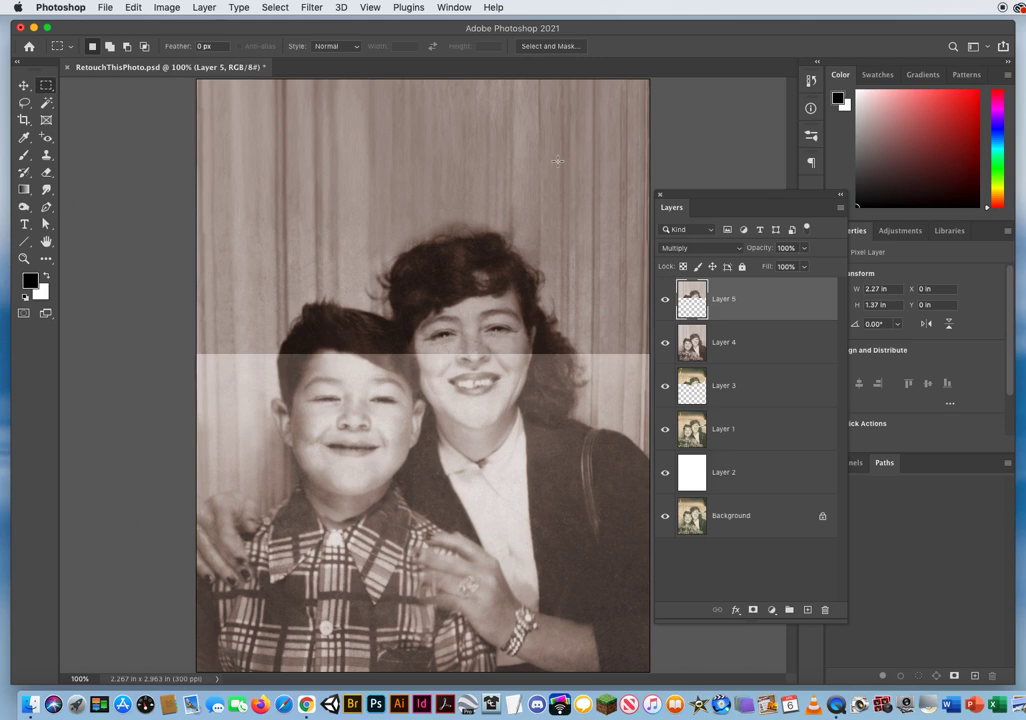
left_click(753, 610)
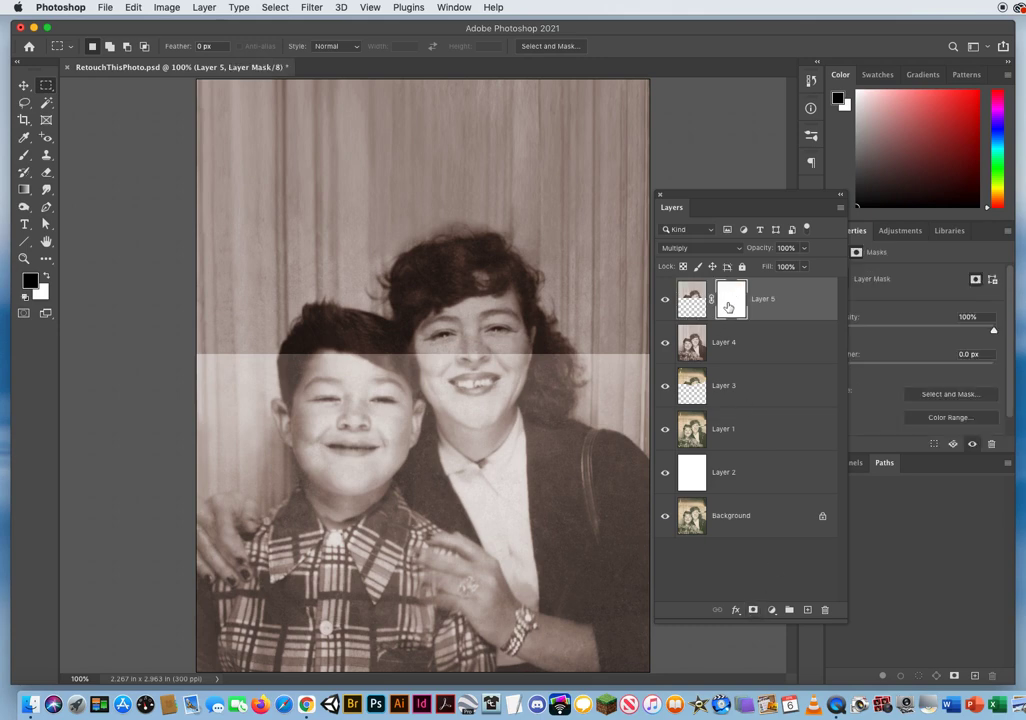
key("x")
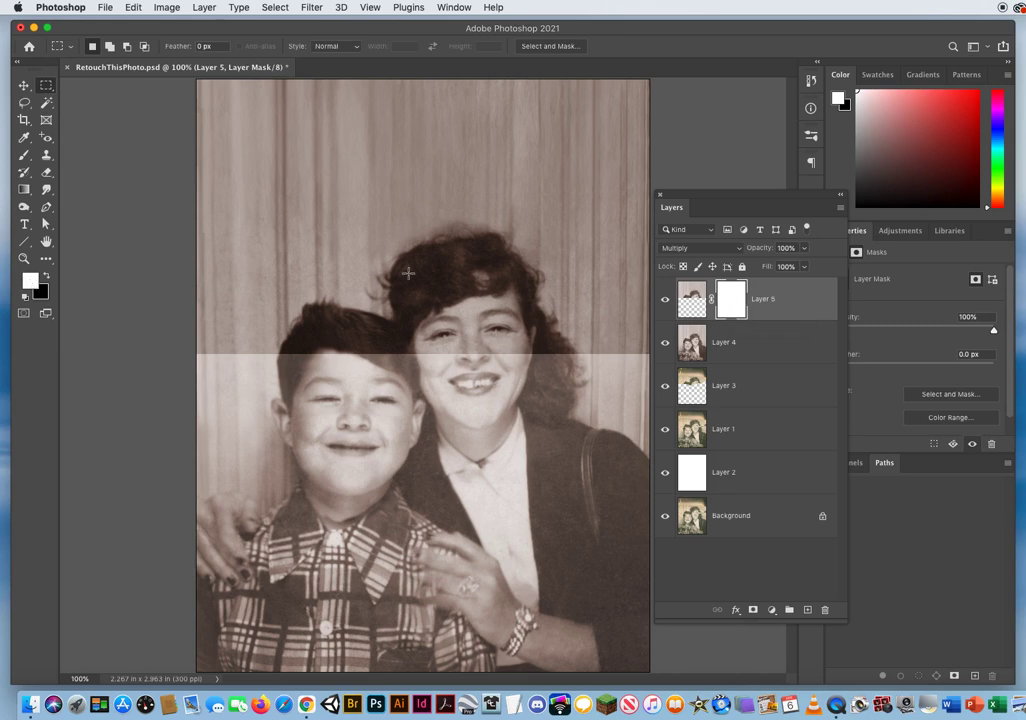
key("x")
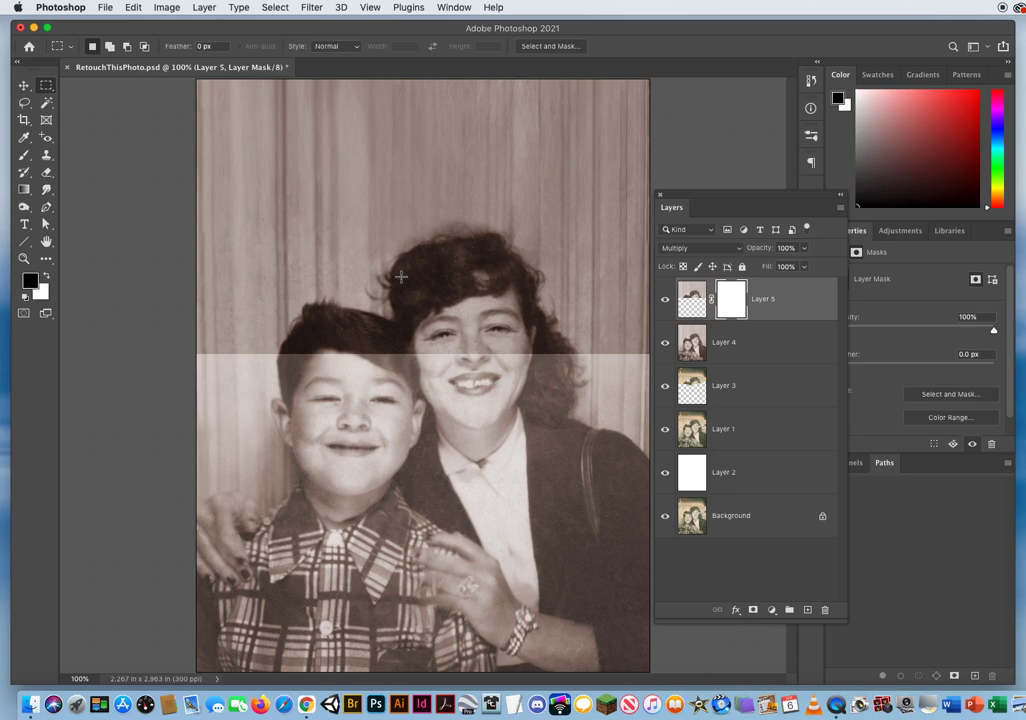
left_click(29, 261)
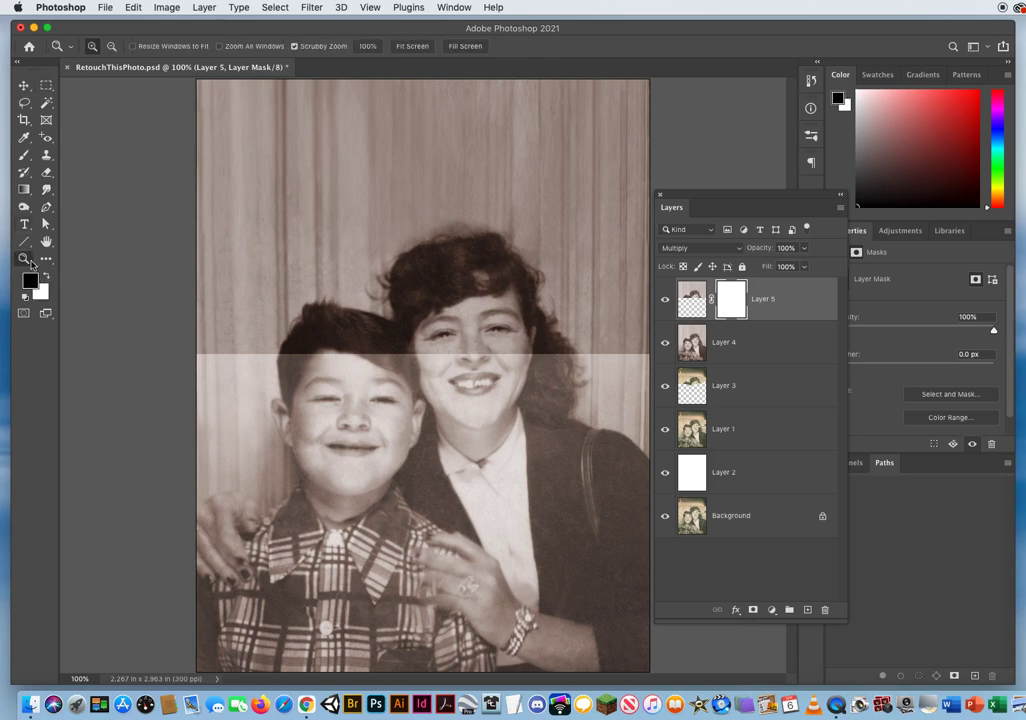
- Mask the hard edge across the faces with a soft black 203 px brush, and blend the mask upward at 26% brush opacity
left_click_drag(432, 317, 394, 316)
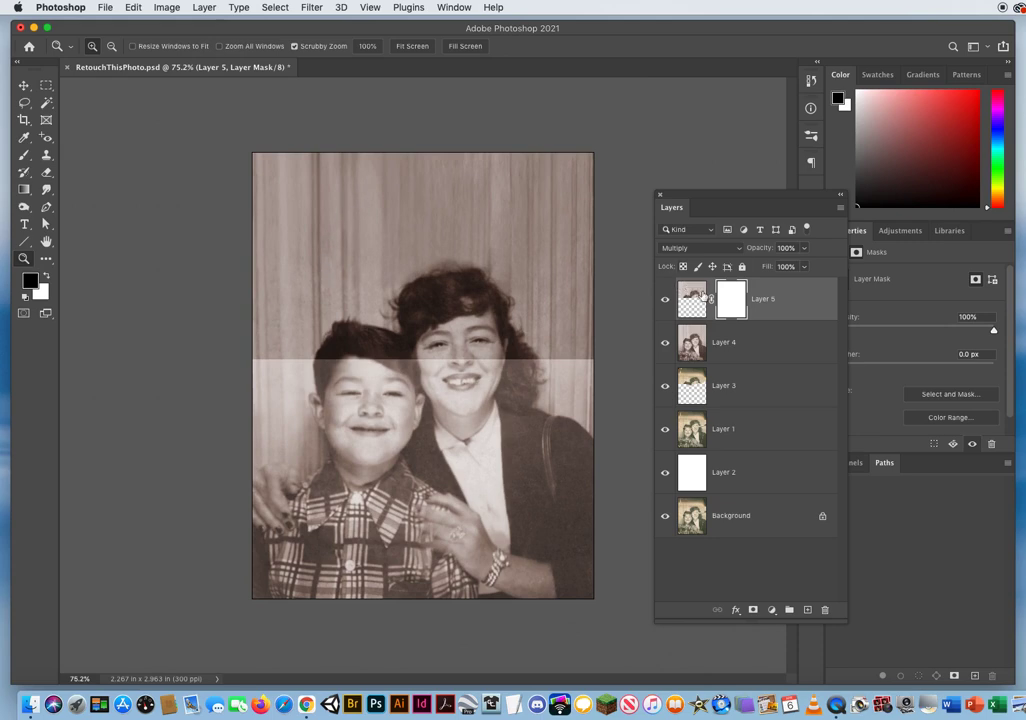
left_click(24, 155)
mouse_move(410, 232)
left_mouse_down()
mouse_move(485, 229)
mouse_move(385, 238)
mouse_move(403, 243)
left_mouse_up()
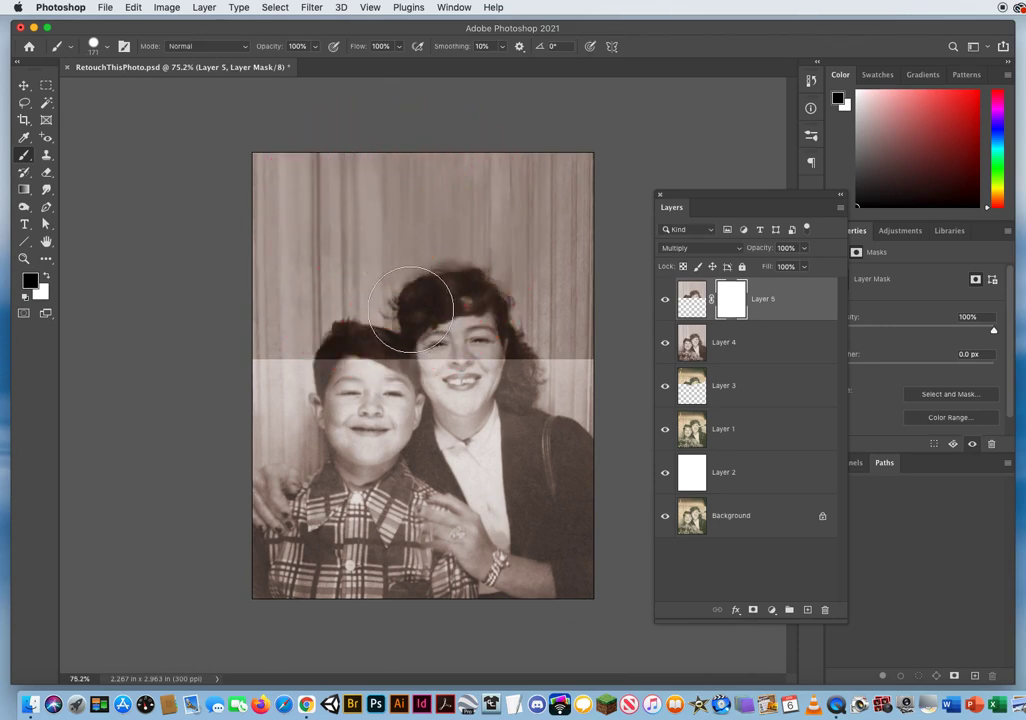
mouse_move(410, 310)
left_mouse_down()
mouse_move(470, 305)
mouse_move(424, 296)
mouse_move(396, 12)
left_mouse_up()
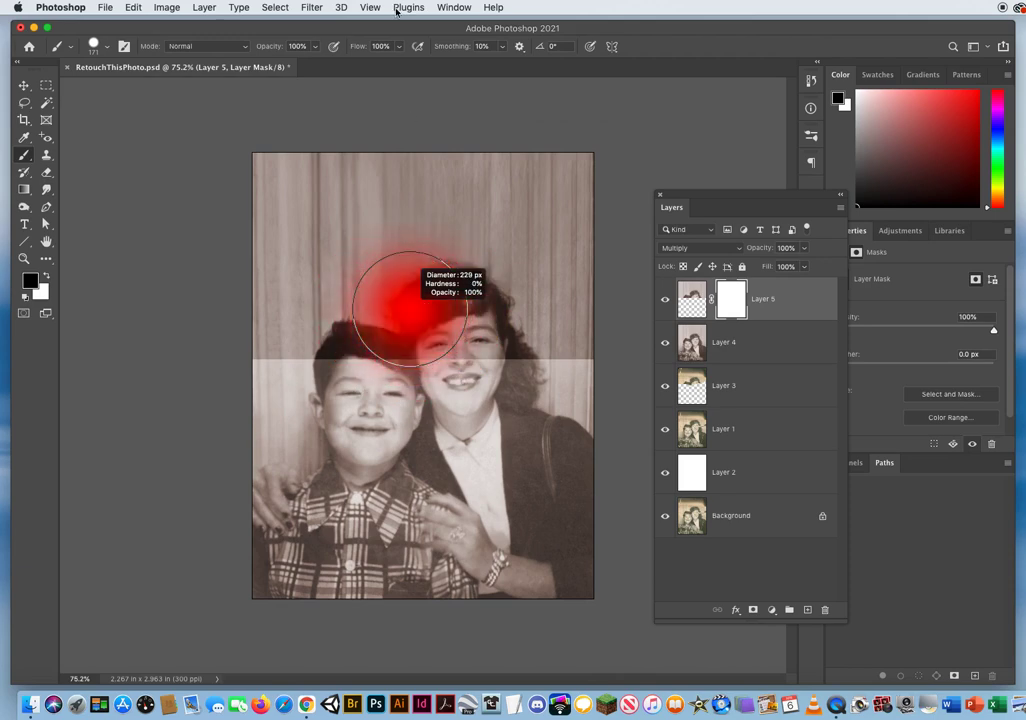
mouse_move(367, 308)
left_mouse_down()
mouse_move(538, 289)
mouse_move(362, 305)
mouse_move(343, 286)
left_mouse_up()
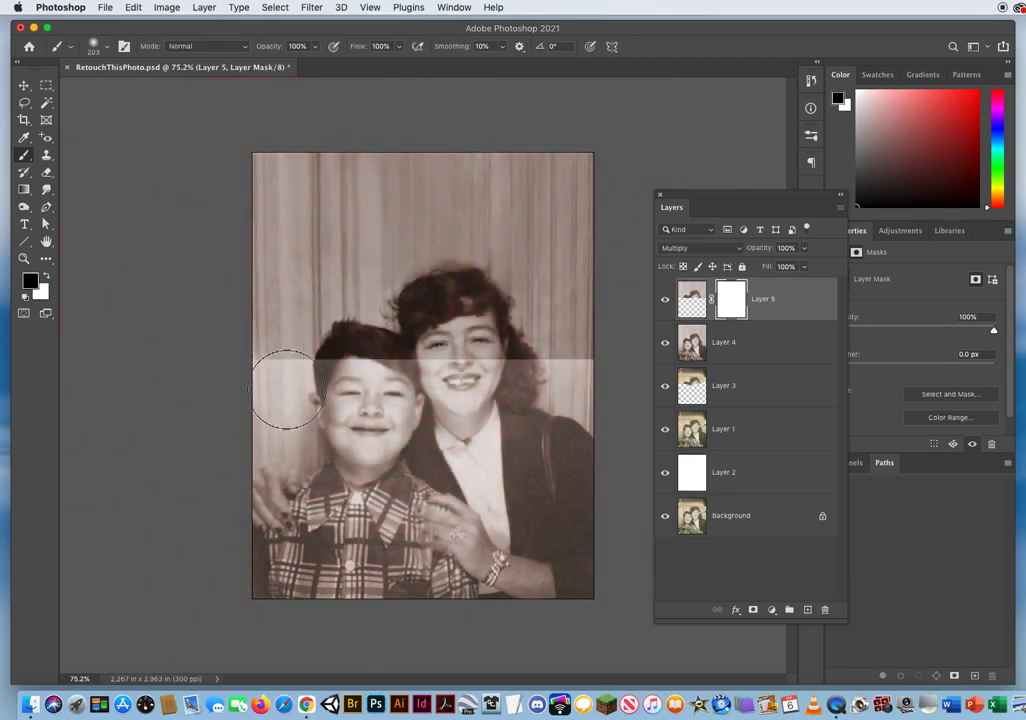
left_click_drag(286, 390, 263, 390)
mouse_move(391, 387)
left_mouse_down()
mouse_move(300, 393)
mouse_move(490, 383)
mouse_move(295, 396)
mouse_move(557, 389)
mouse_move(467, 395)
mouse_move(377, 396)
mouse_move(610, 379)
mouse_move(335, 399)
left_mouse_up()
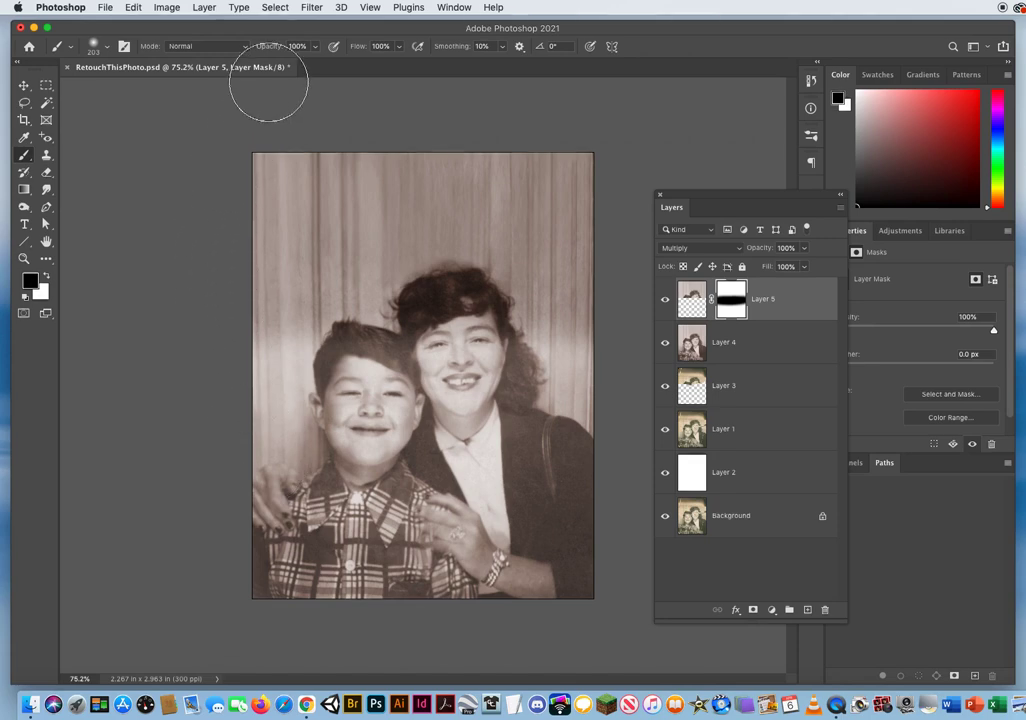
mouse_move(316, 47)
left_mouse_down()
mouse_move(314, 64)
mouse_move(272, 66)
mouse_move(275, 38)
left_mouse_up()
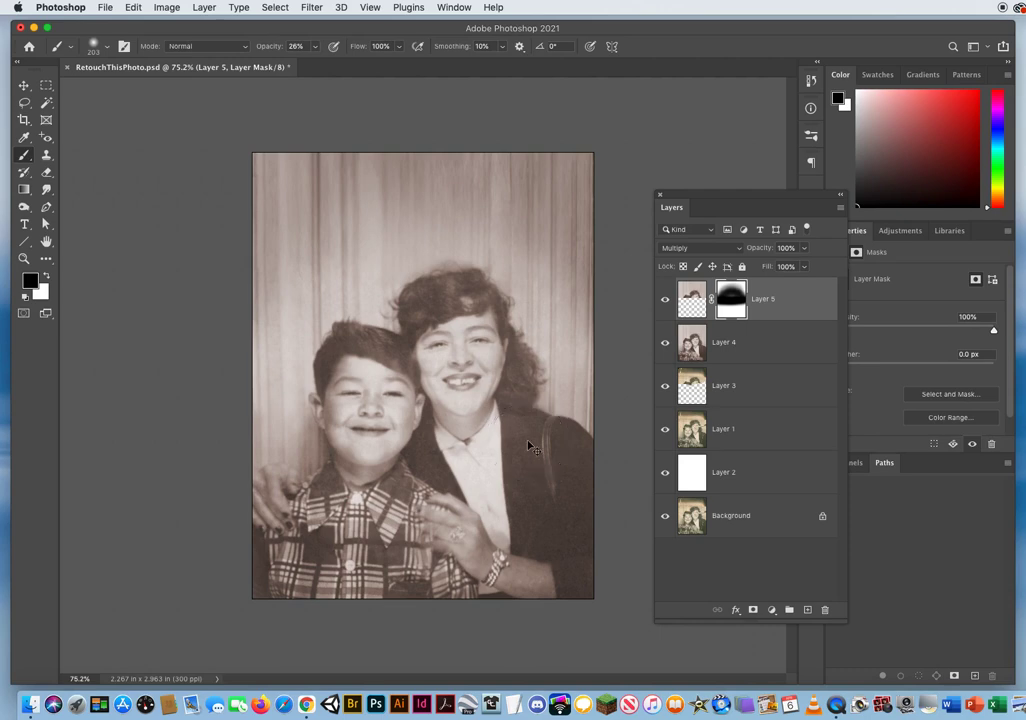
- Duplicate the masked Multiply layer twice to deepen the backdrop, refining each copy's mask with the 26% opacity black brush
key("super+j")
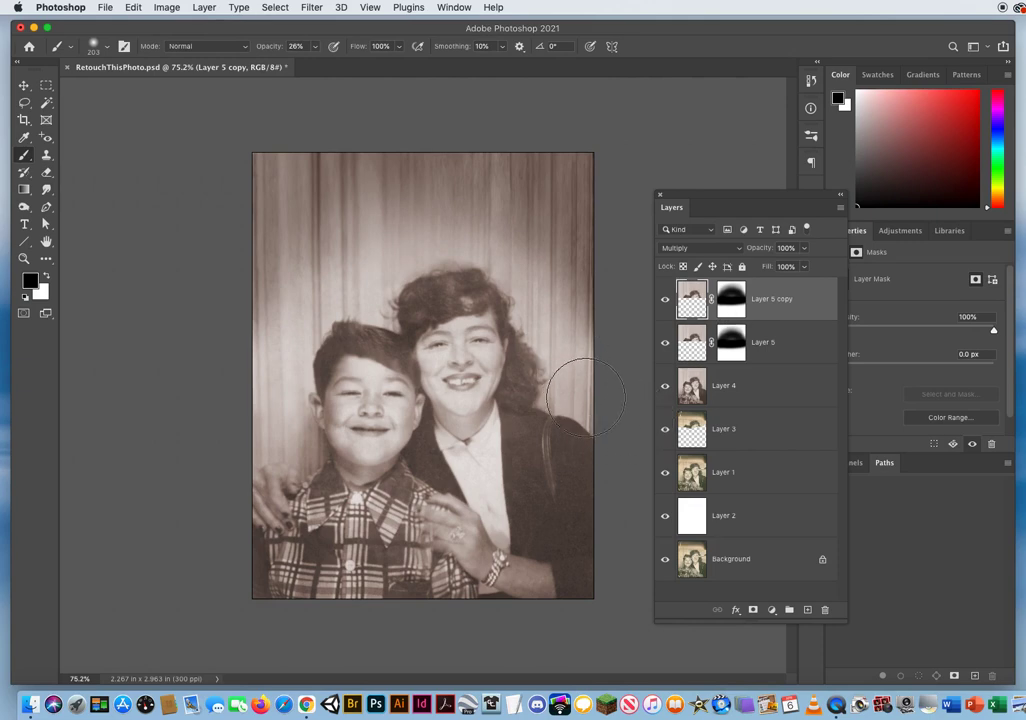
left_click(730, 300)
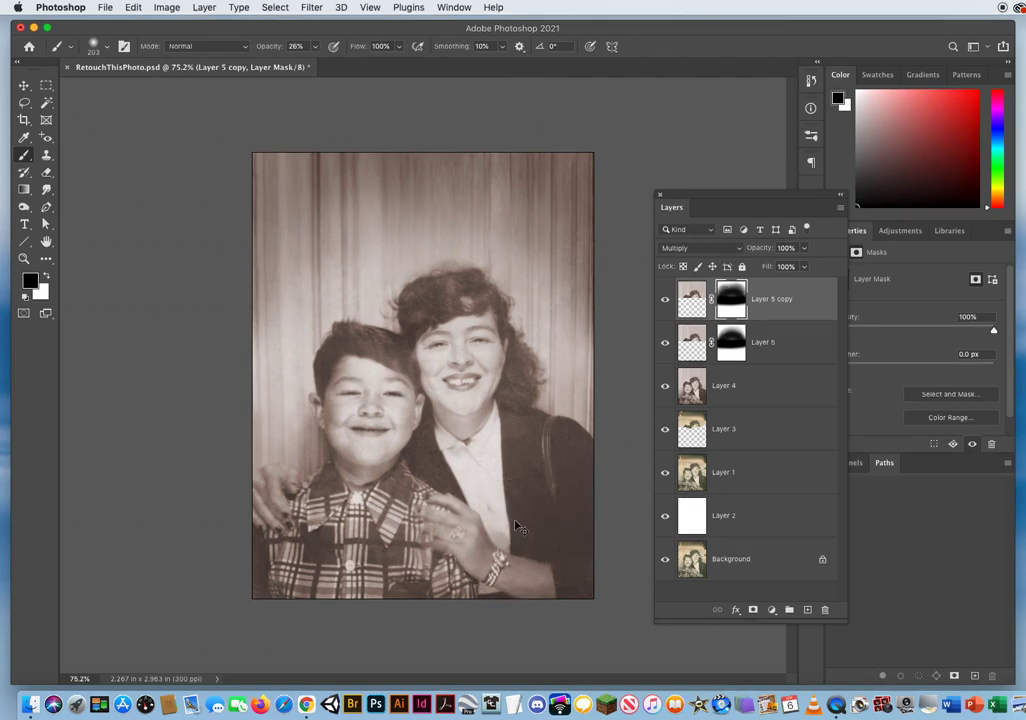
key("super+j")
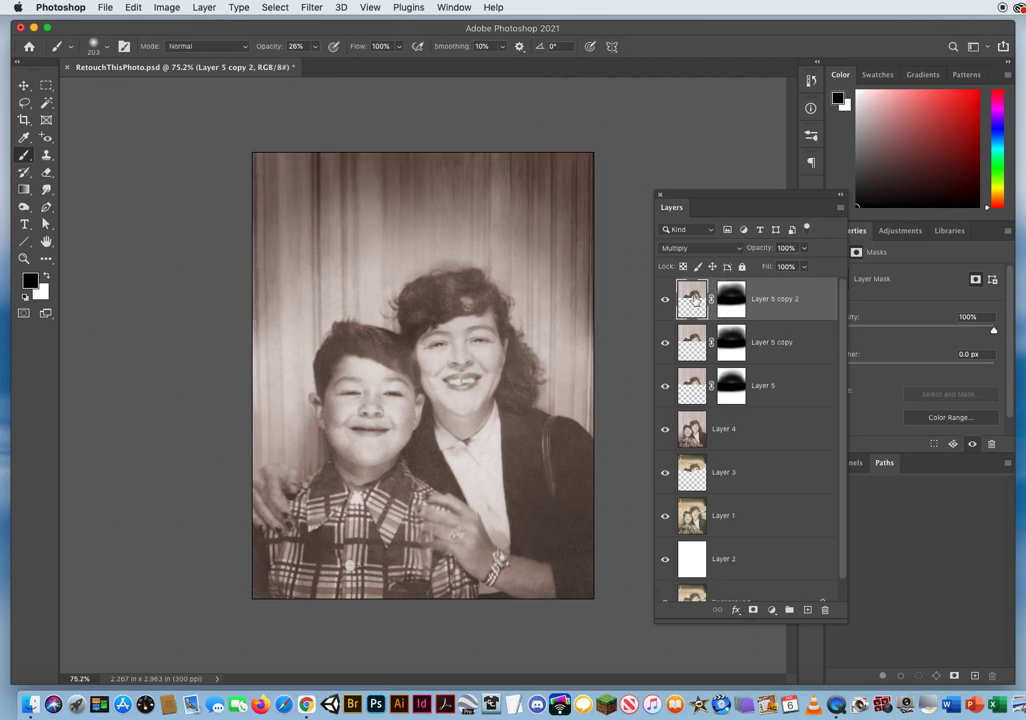
key("super+backslash")
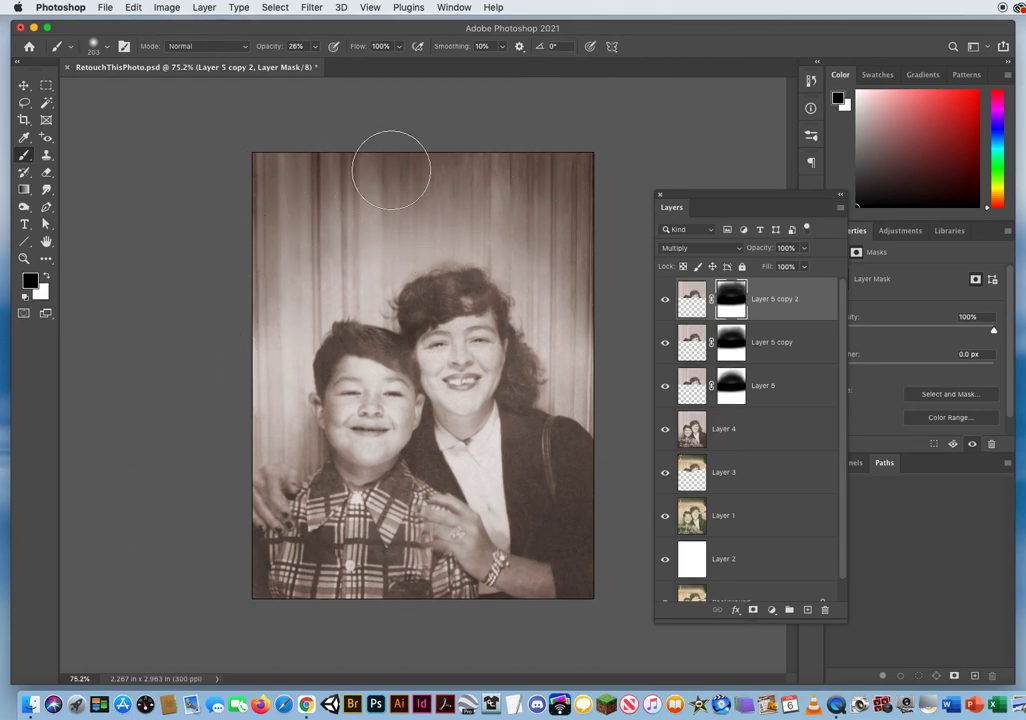
- Compare the photo with the three Multiply layers hidden and shown, and set the topmost copy's opacity to 74%
left_click_drag(664, 298, 666, 385)
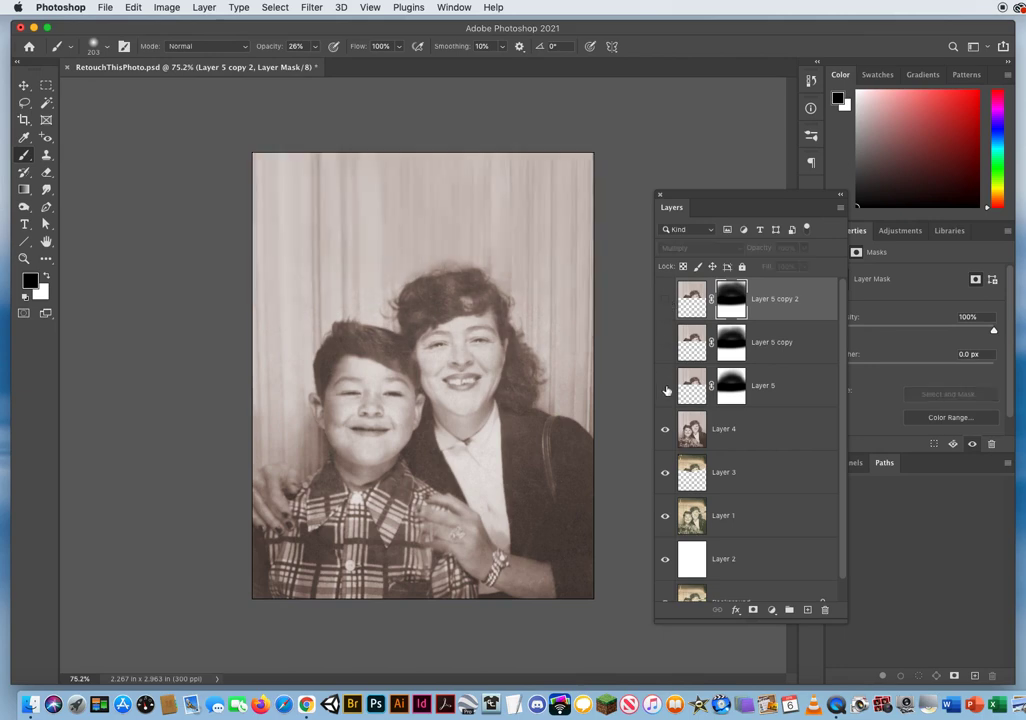
left_click(665, 388)
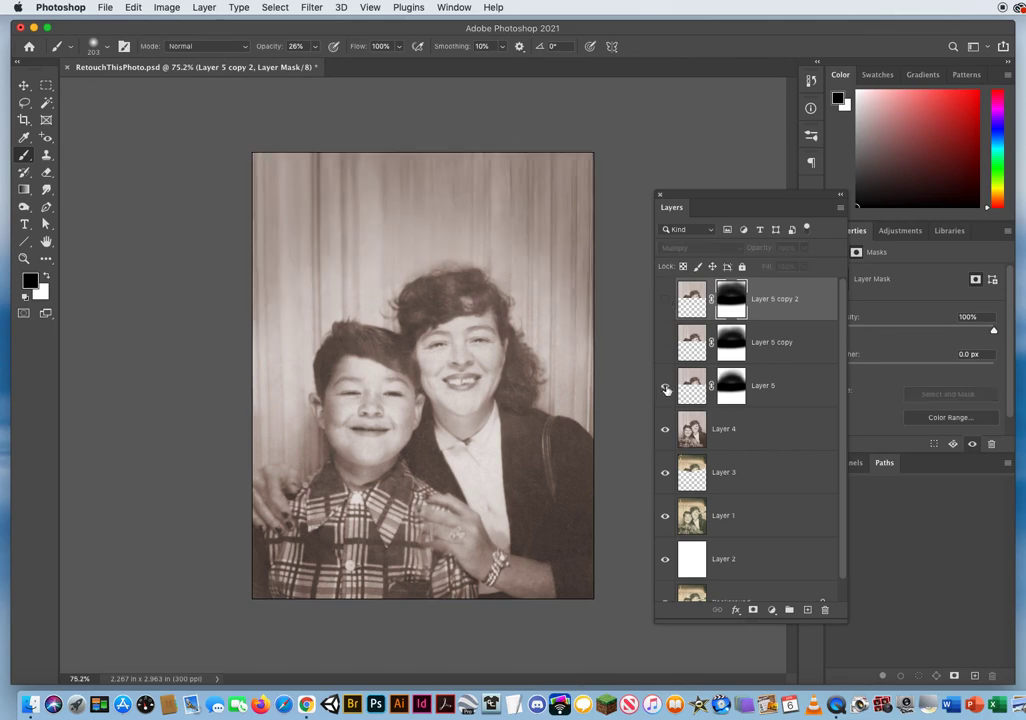
left_click(666, 343)
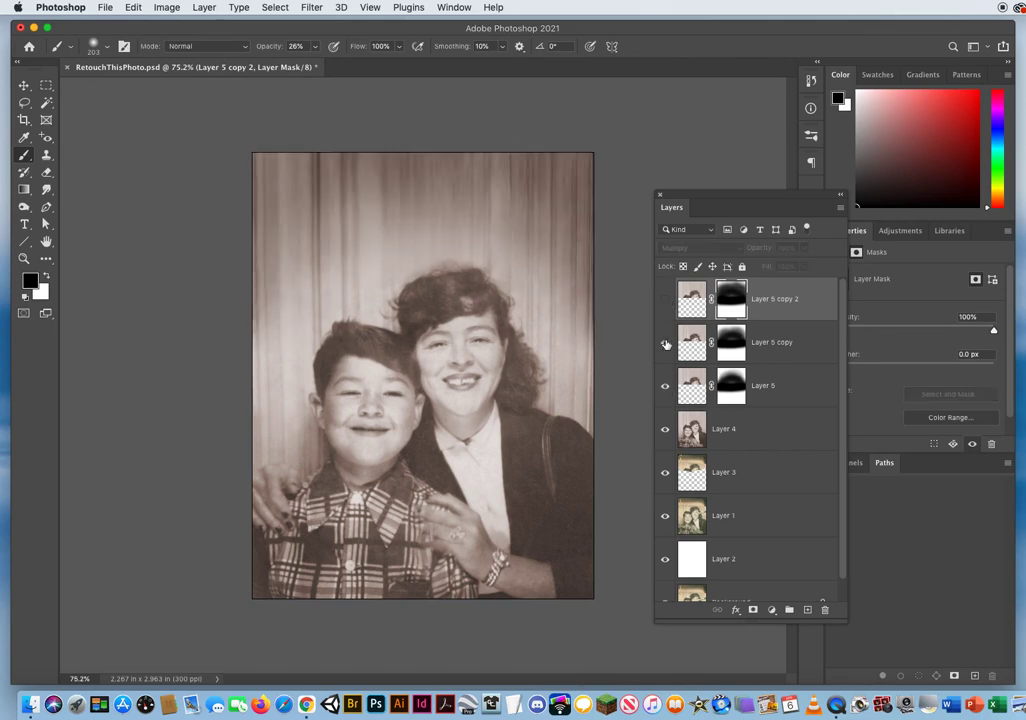
left_click(664, 300)
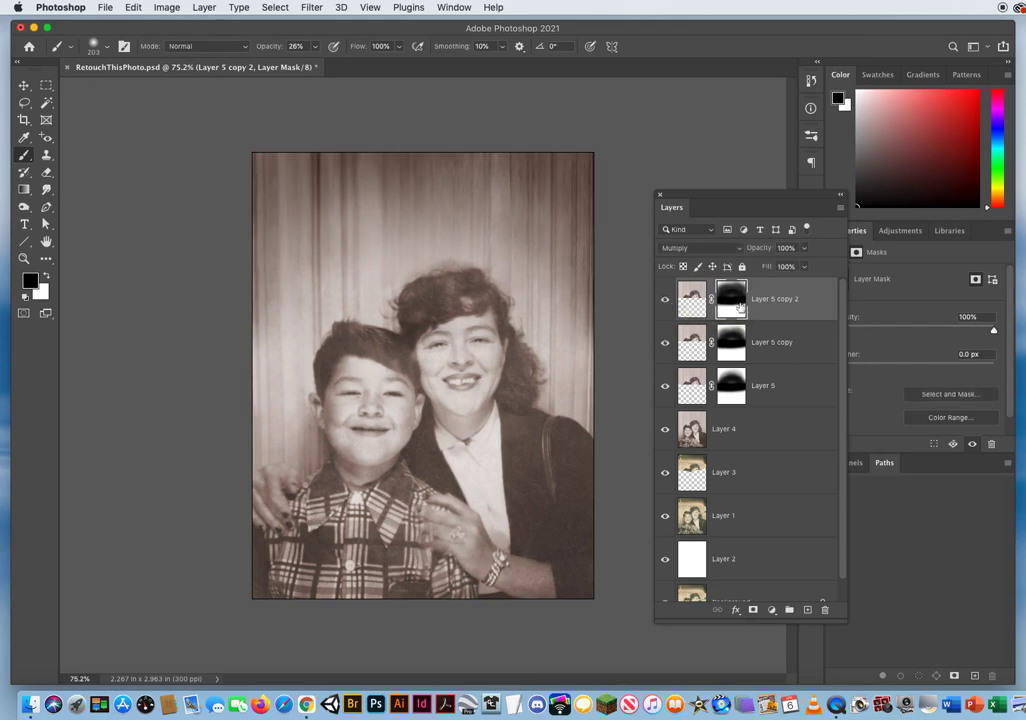
left_click(805, 249)
left_click_drag(805, 266, 787, 266)
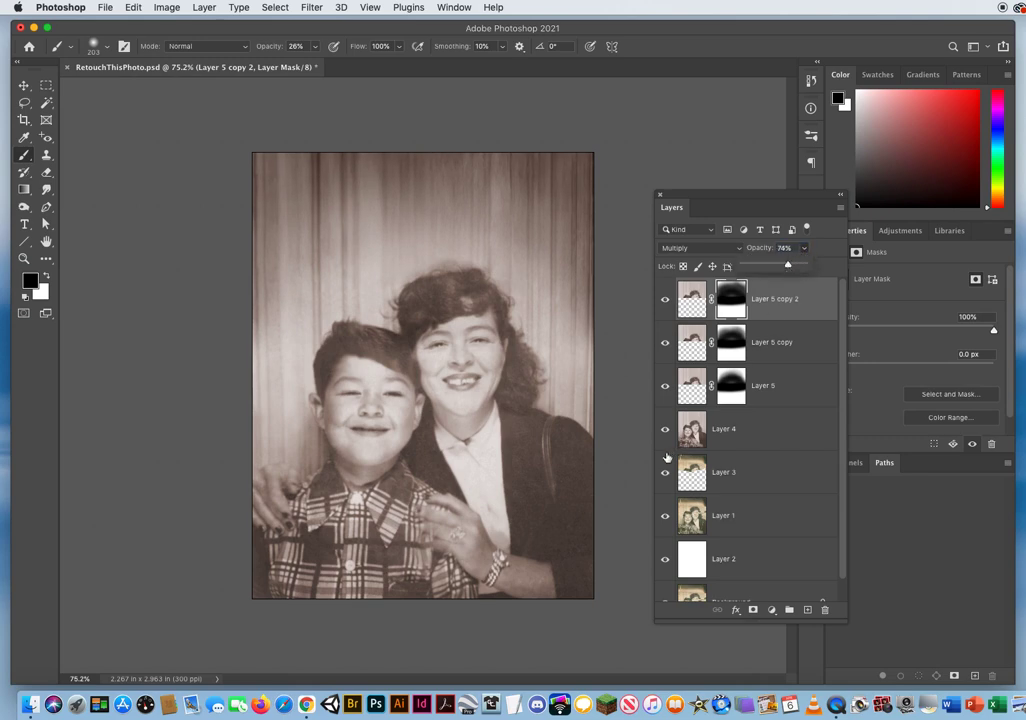
- Switch to the Move tool, shift the layer list clear of the mask properties, and save the document
left_click(24, 85)
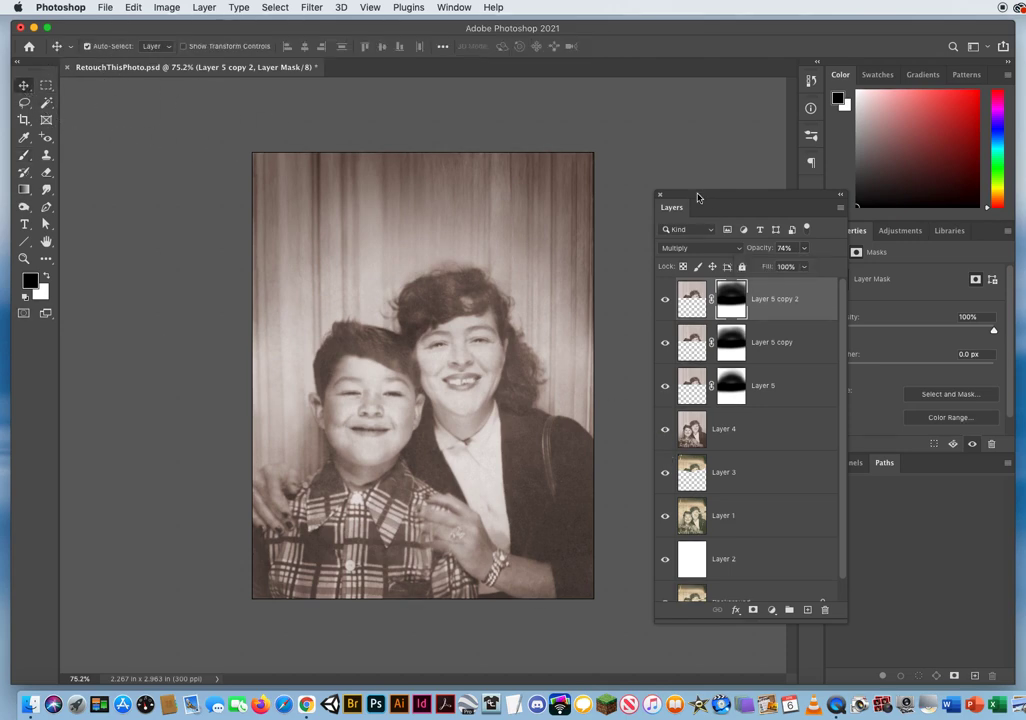
left_click_drag(698, 197, 670, 130)
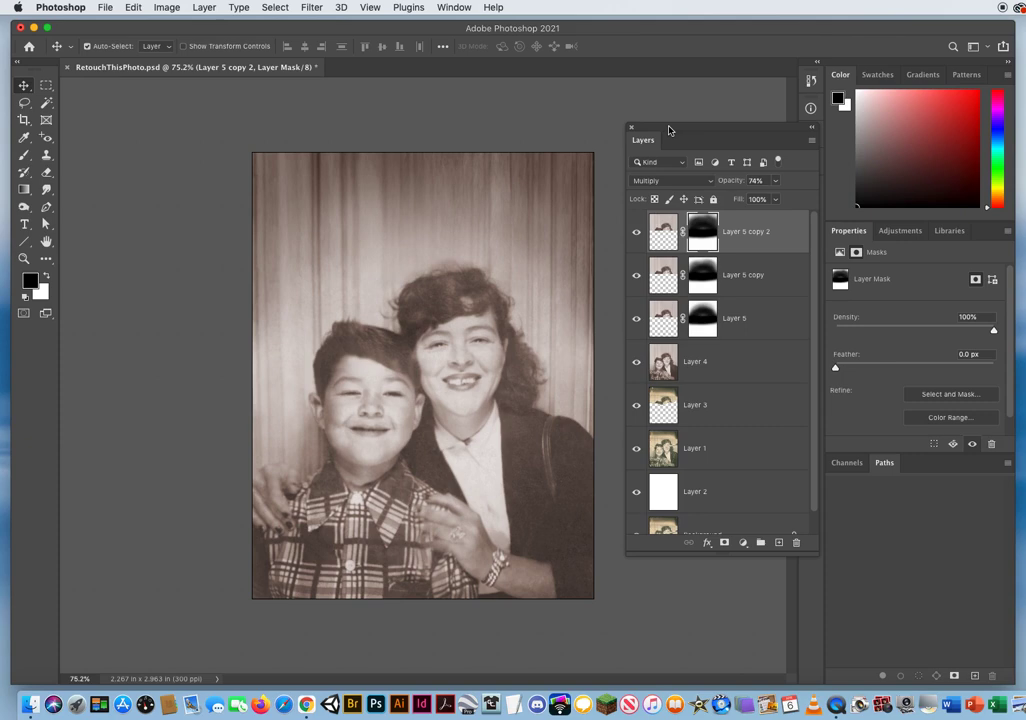
left_click(104, 7)
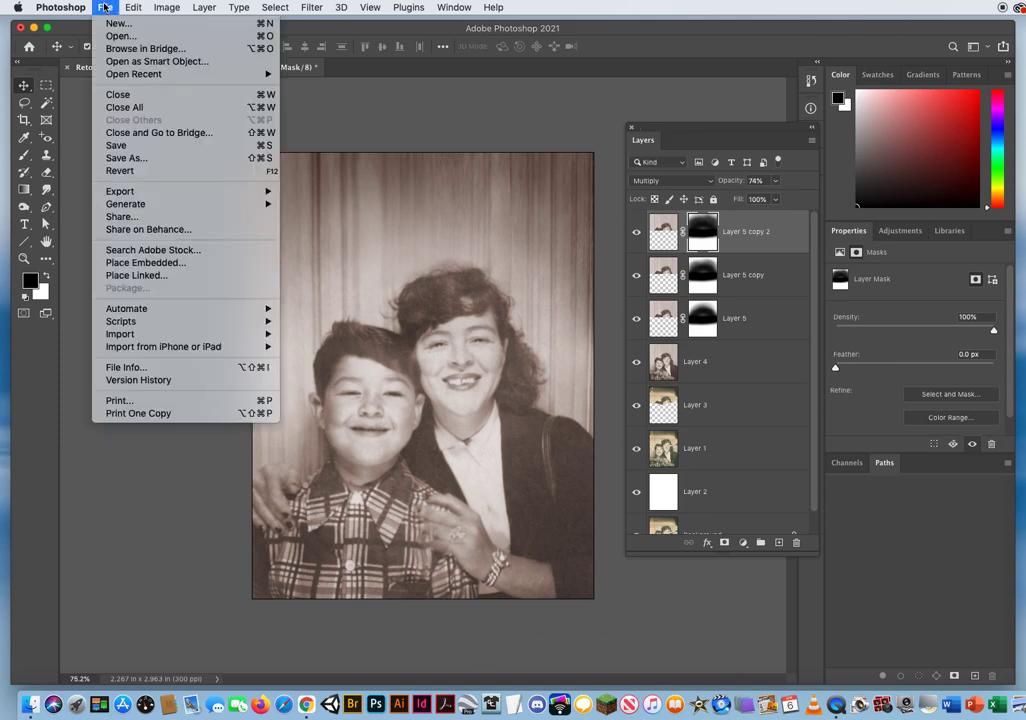
left_click(124, 148)
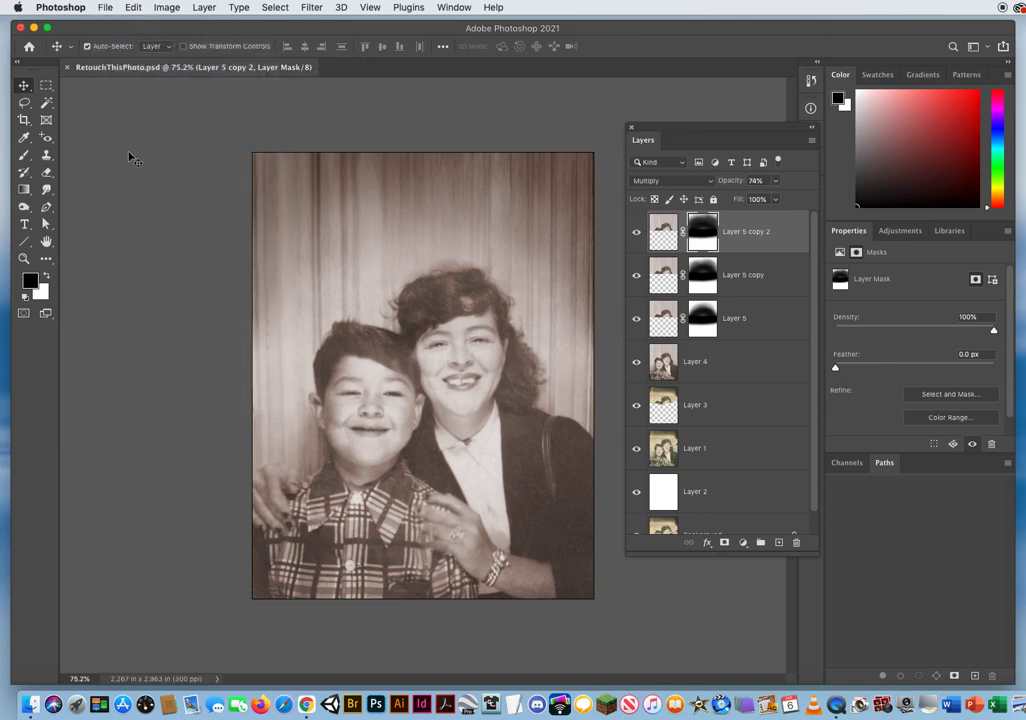
- Extend the layer list to show every layer, add a Levels adjustment layer on top, and dismiss the crash report without sending it
left_click_drag(665, 128, 671, 110)
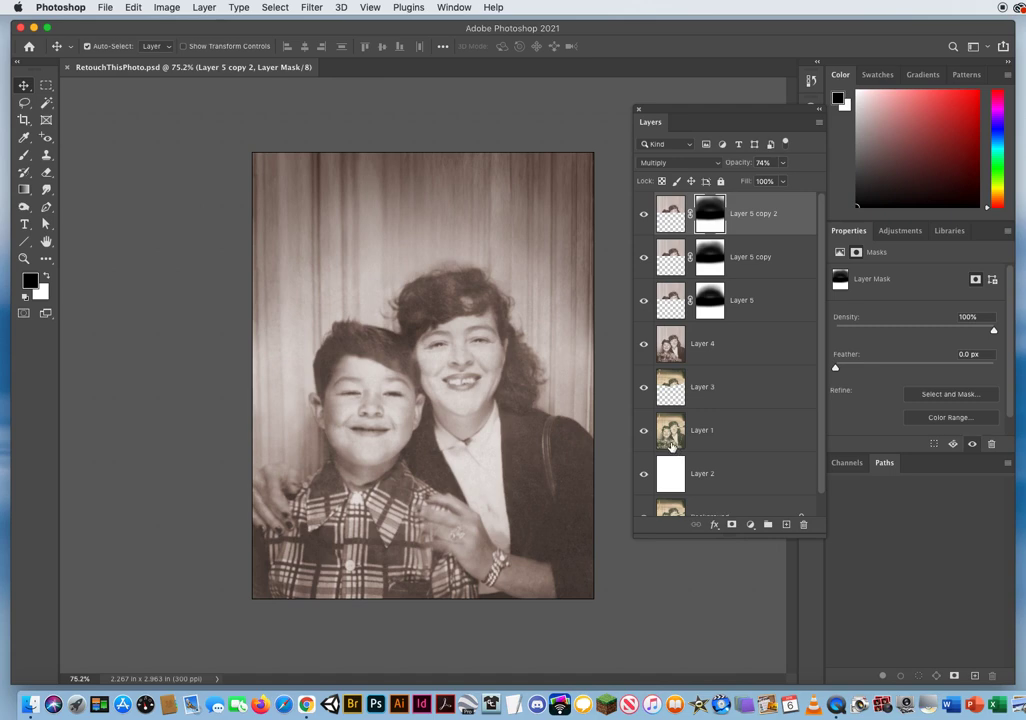
left_click_drag(722, 537, 722, 593)
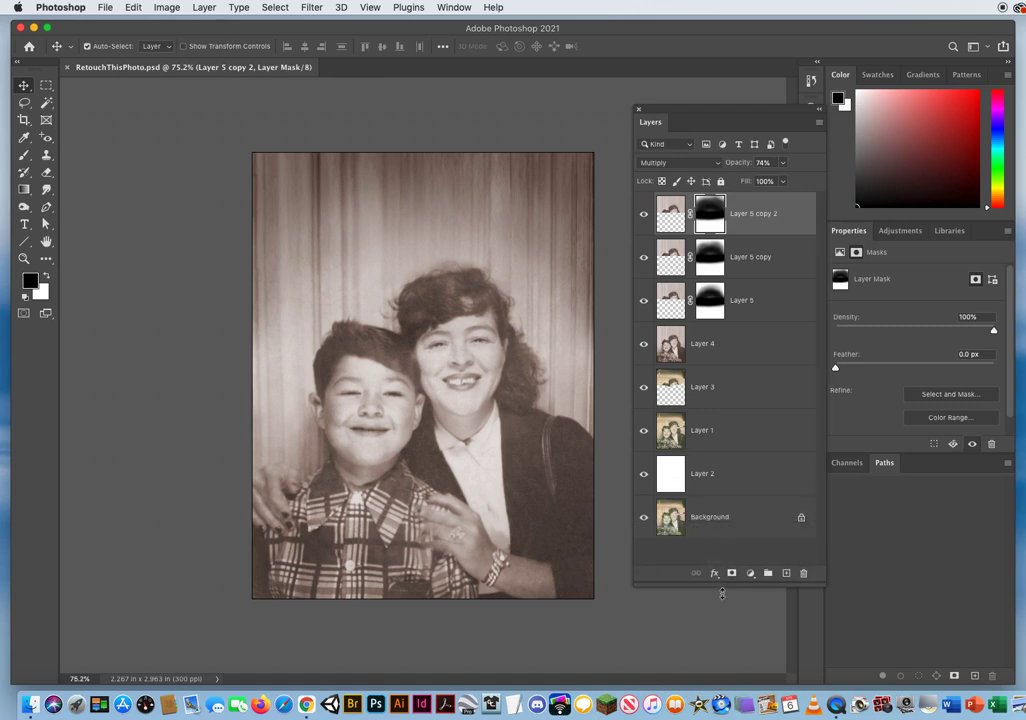
left_click_drag(696, 109, 661, 112)
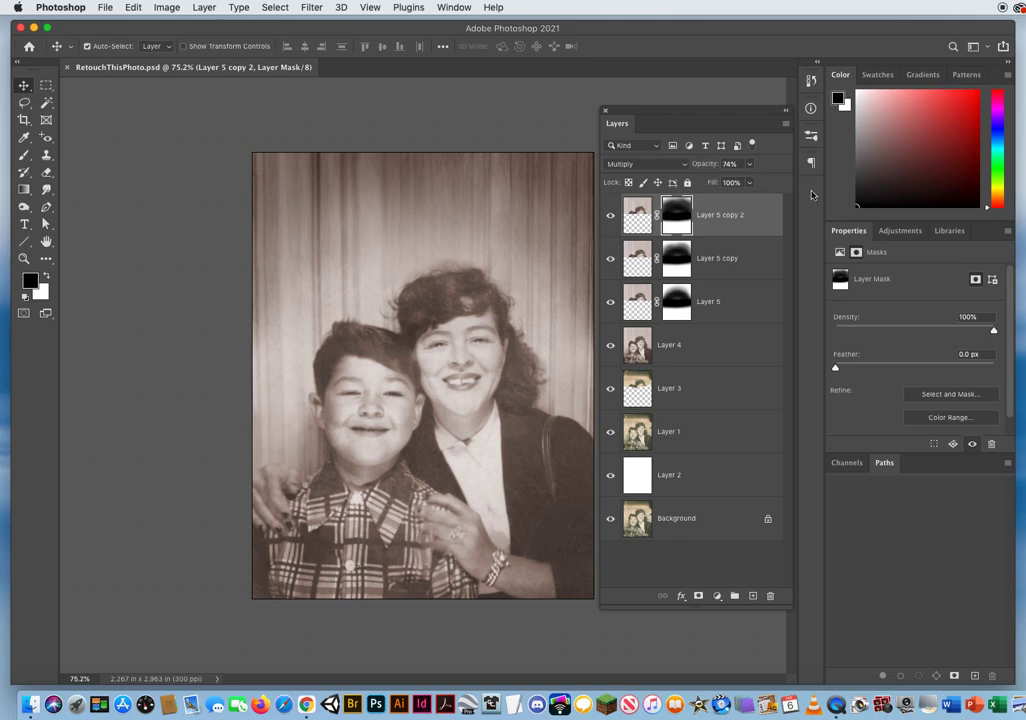
left_click(904, 232)
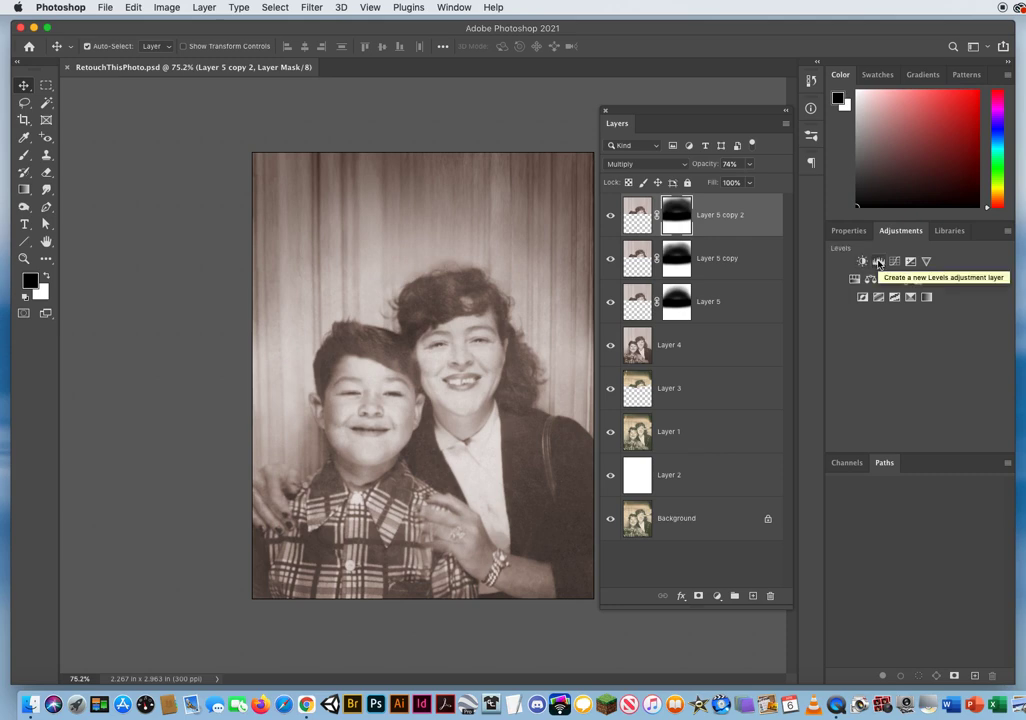
left_click(878, 262)
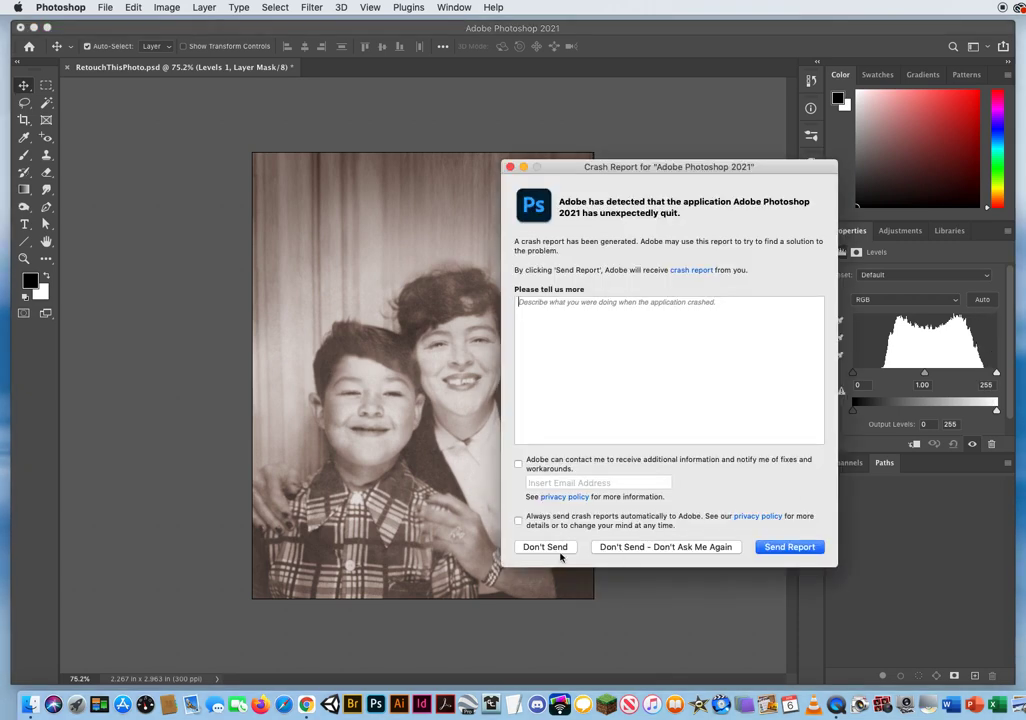
left_click(545, 547)
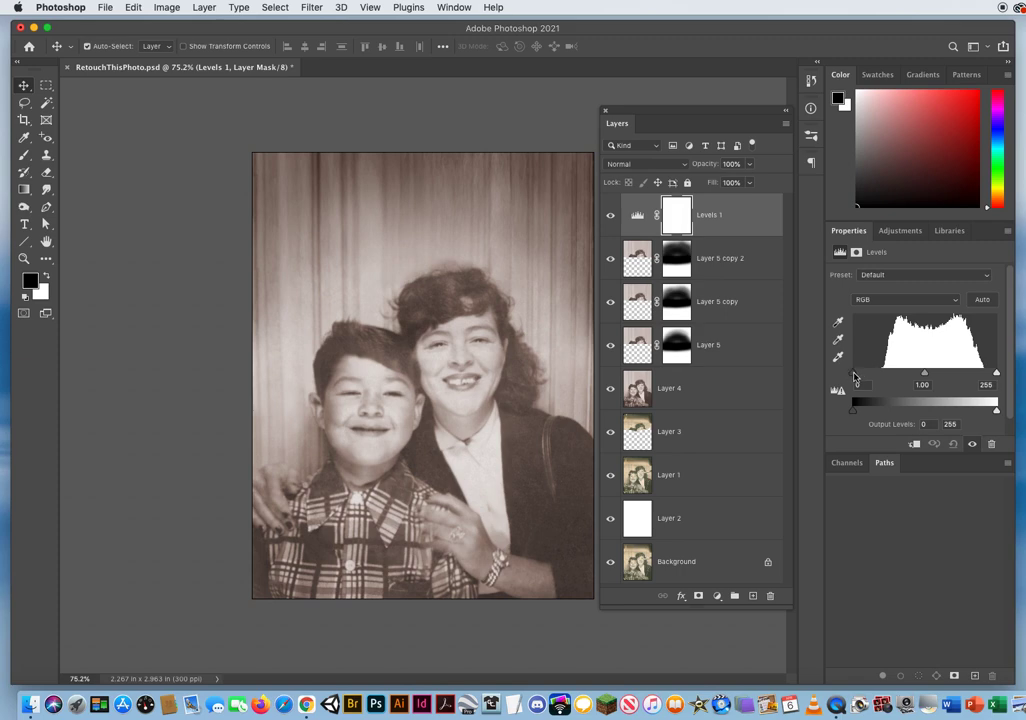
- Set the Levels input values to 52 for shadows, 1.15 for midtones and 246 for highlights
left_click_drag(853, 374, 881, 376)
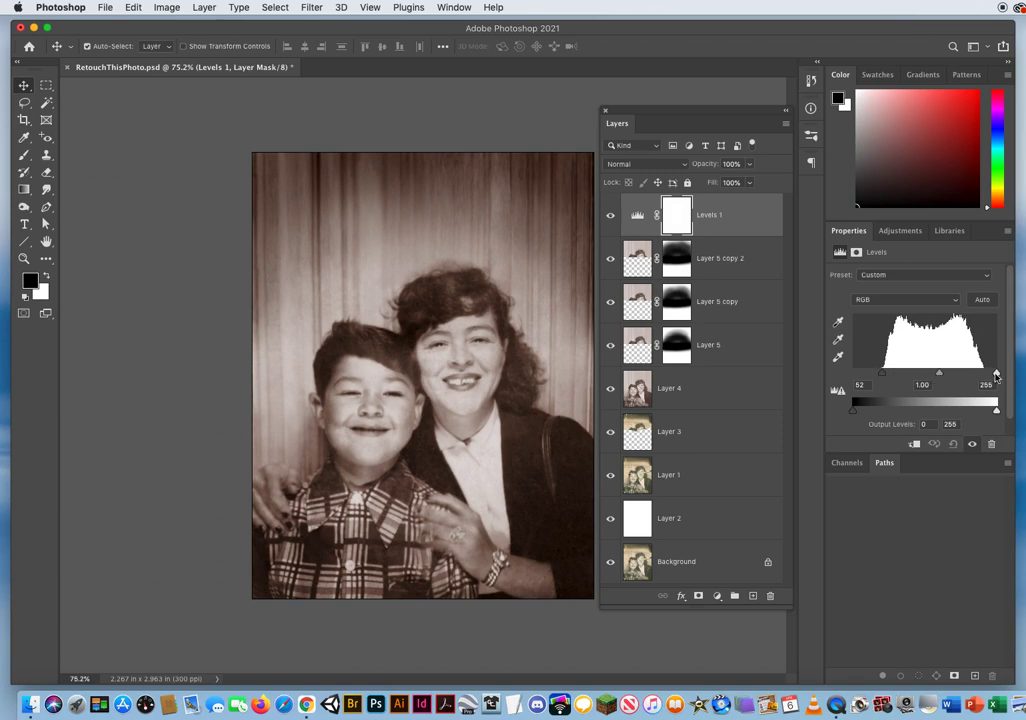
left_click_drag(995, 376, 988, 376)
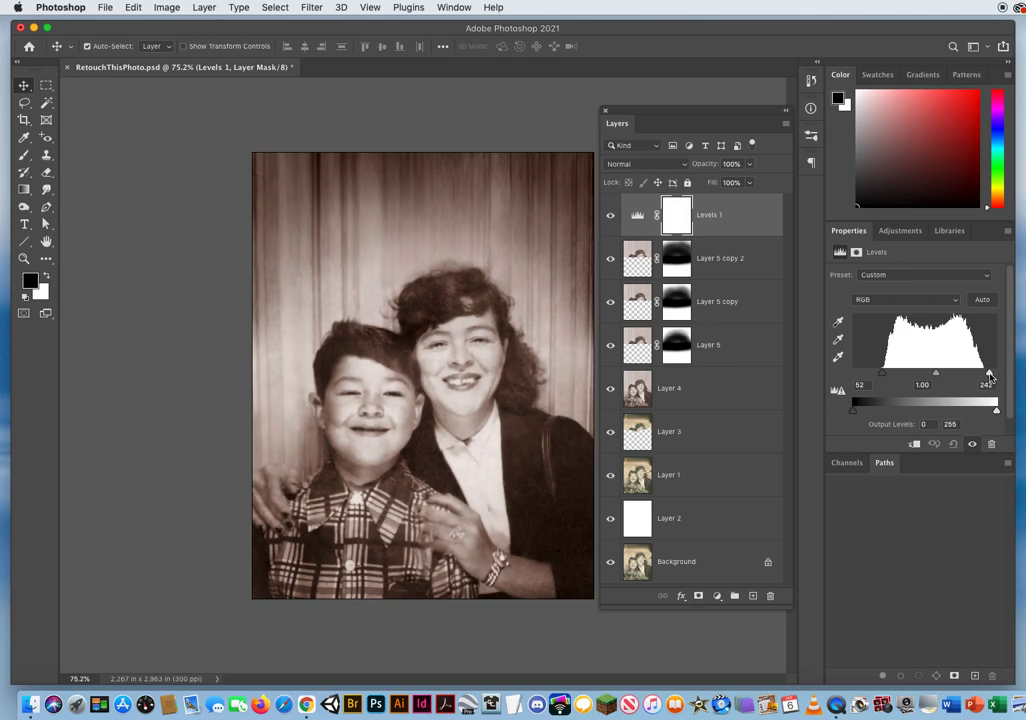
left_click_drag(990, 375, 993, 375)
left_click_drag(935, 375, 931, 376)
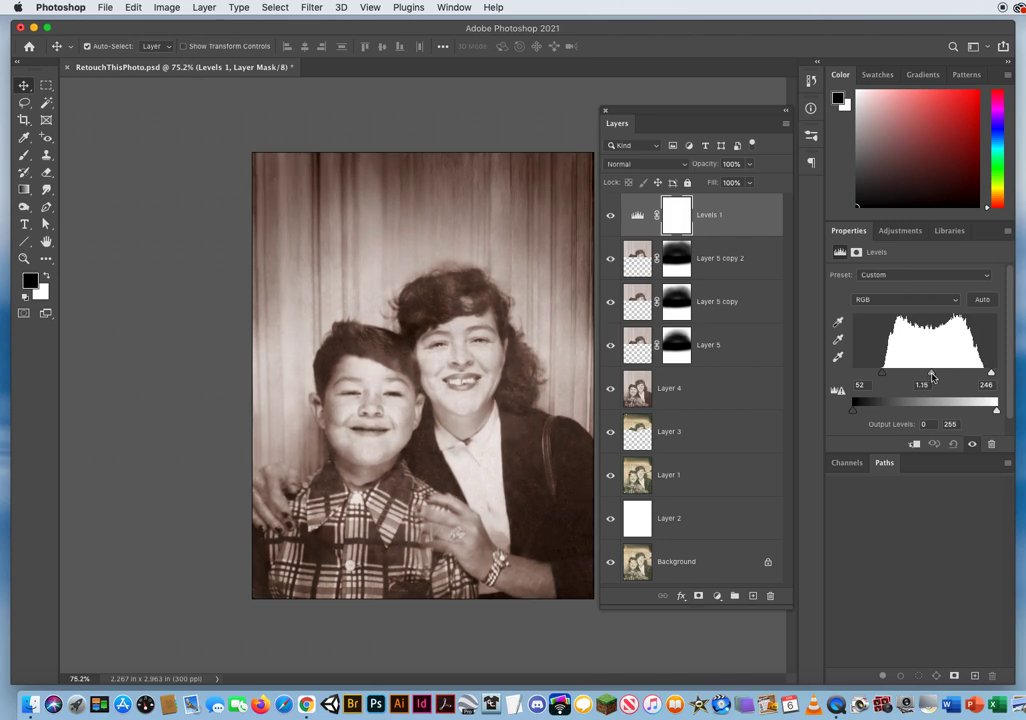
- Compare the portrait with and without the Levels adjustment, leave it visible, and save the document
left_click(611, 217)
left_click(611, 217)
left_click(611, 218)
left_click(611, 218)
left_click(611, 218)
left_click(611, 218)
left_click_drag(639, 113, 675, 106)
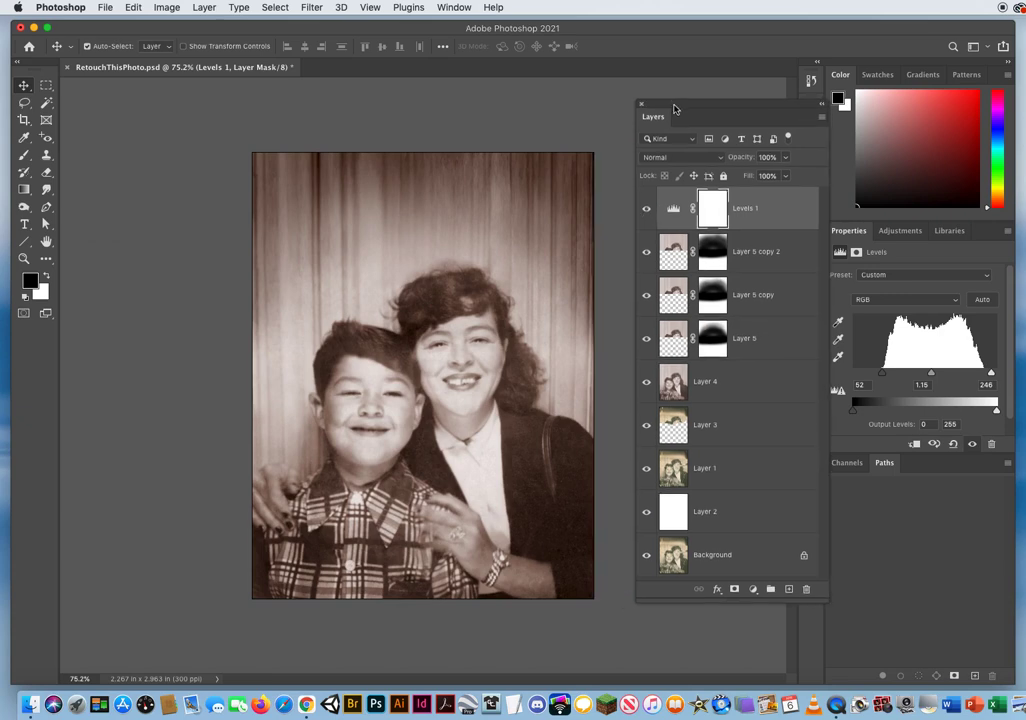
left_click(104, 7)
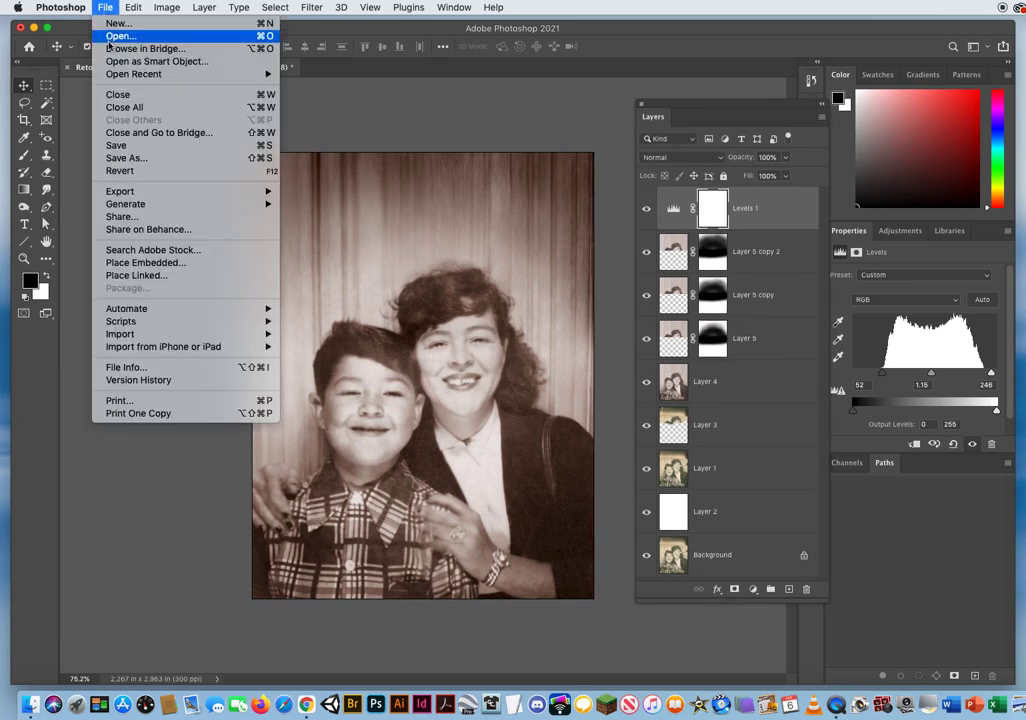
left_click(118, 147)
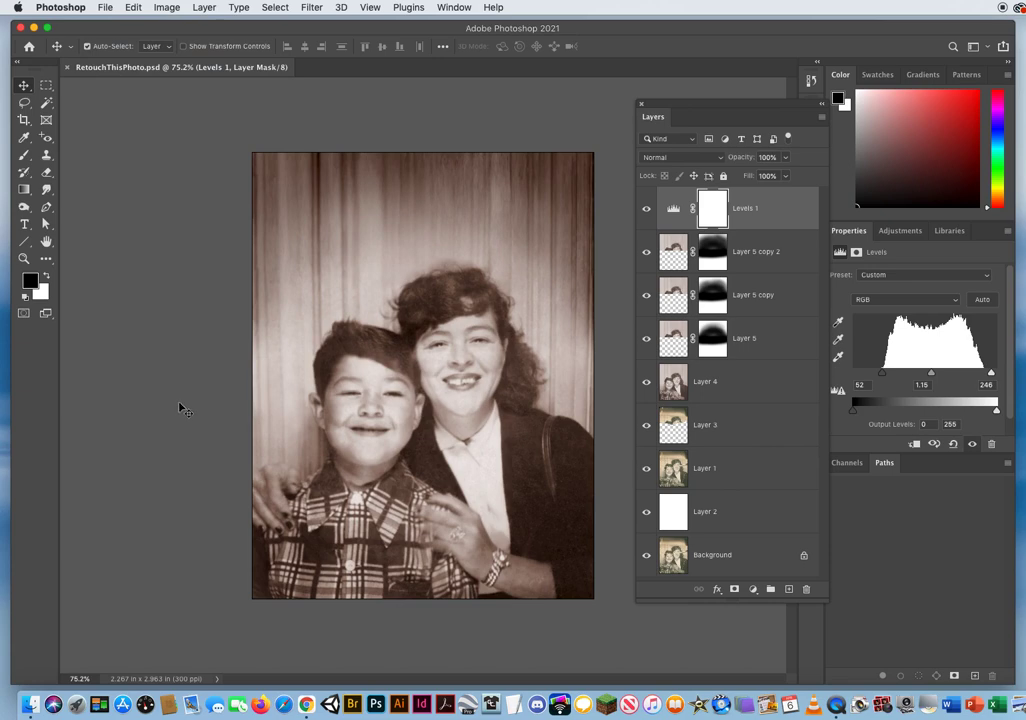